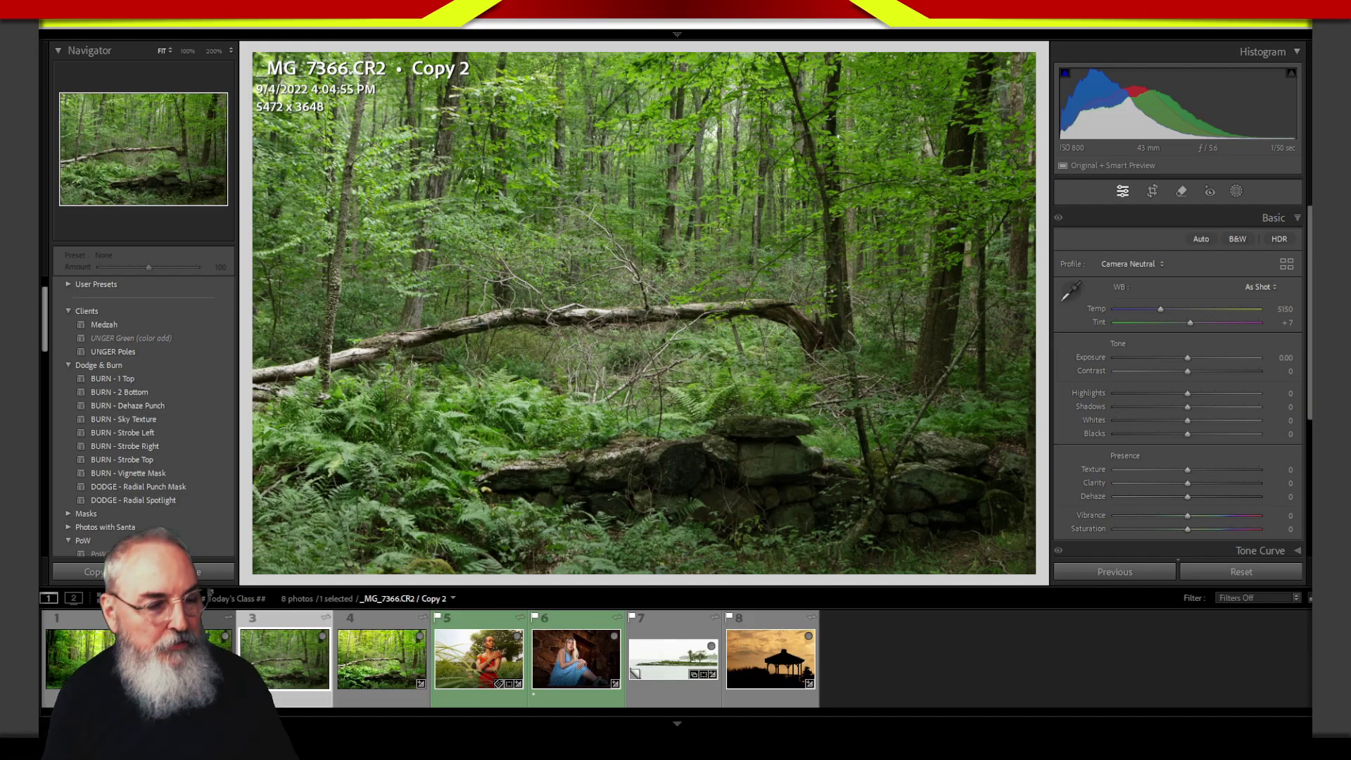
Step: Flip between the _MG_7366 TIF and CR2 virtual copy, then step back to _MG_7352.CR2
{"action": "key", "text": "Left"}
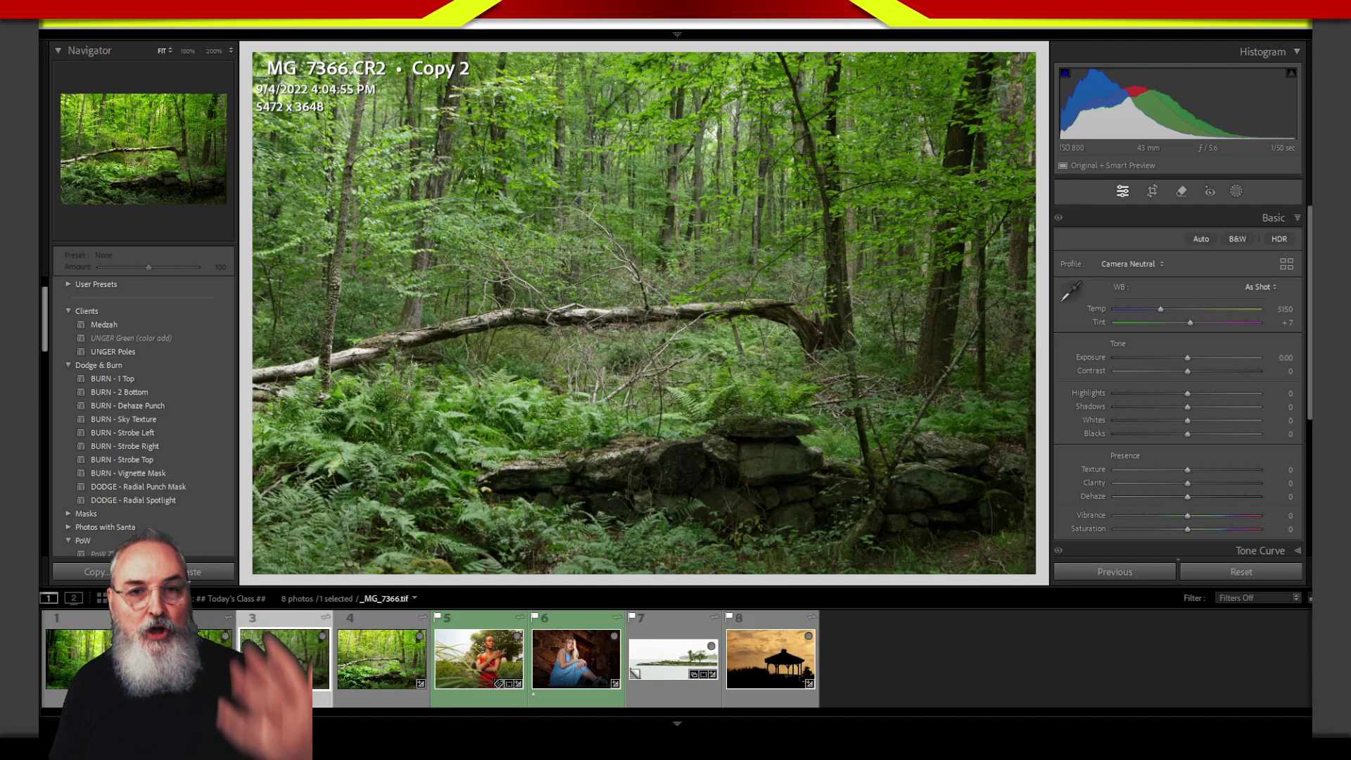
{"action": "key", "text": "Right"}
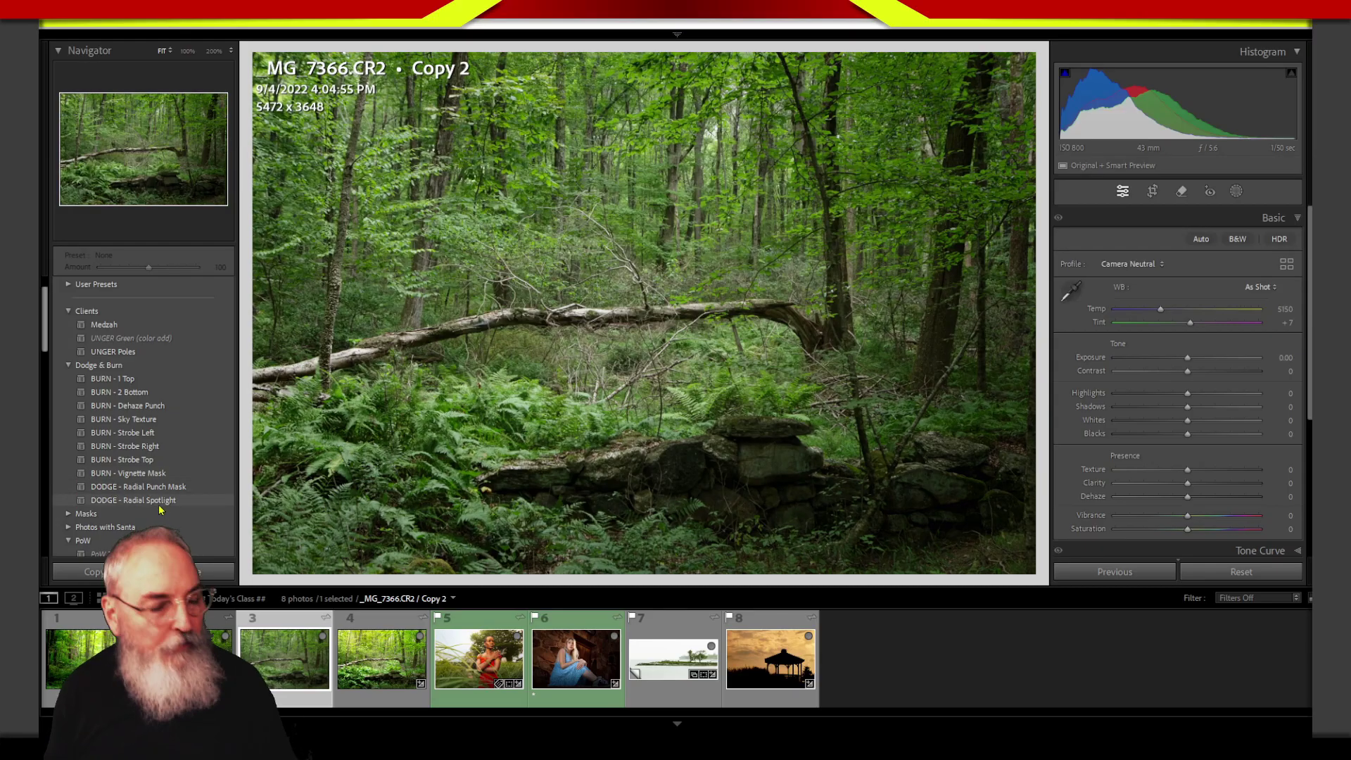
{"action": "key", "text": "Left"}
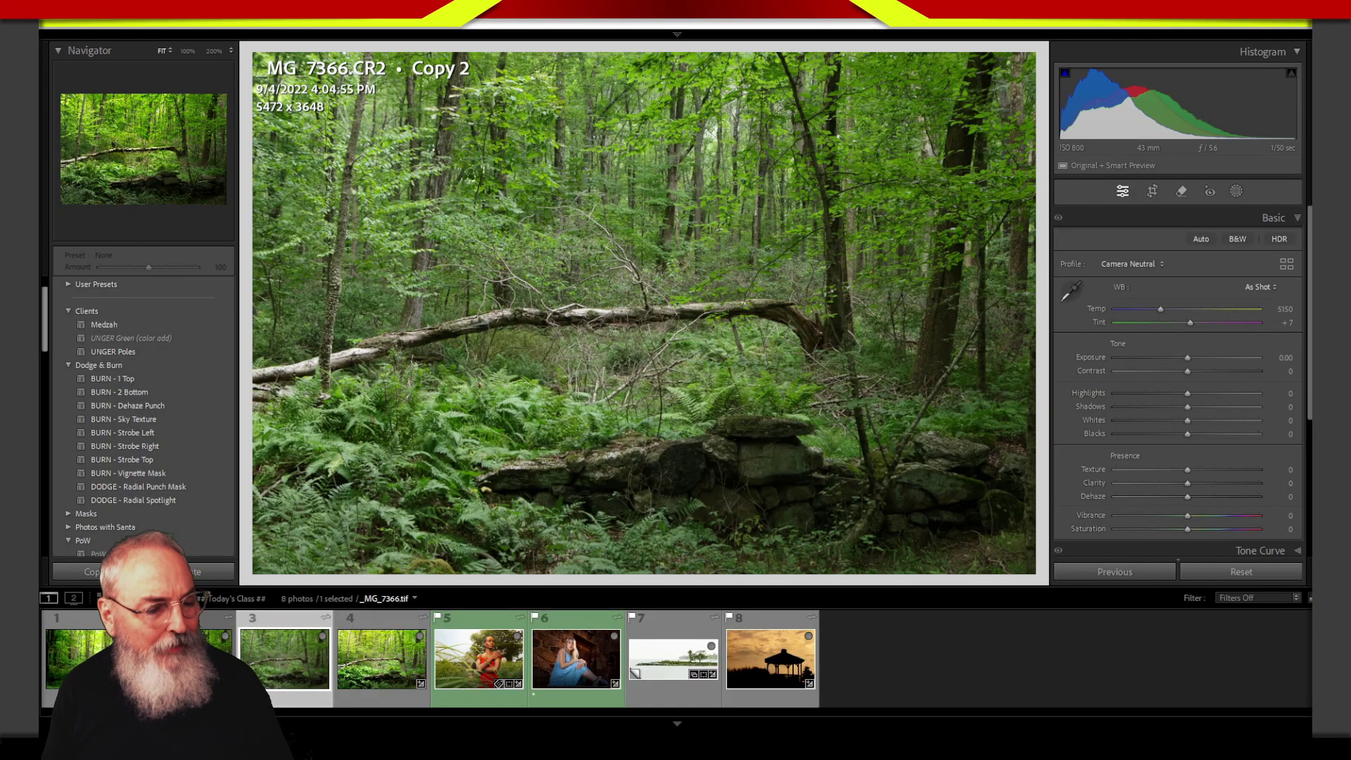
{"action": "key", "text": "Left"}
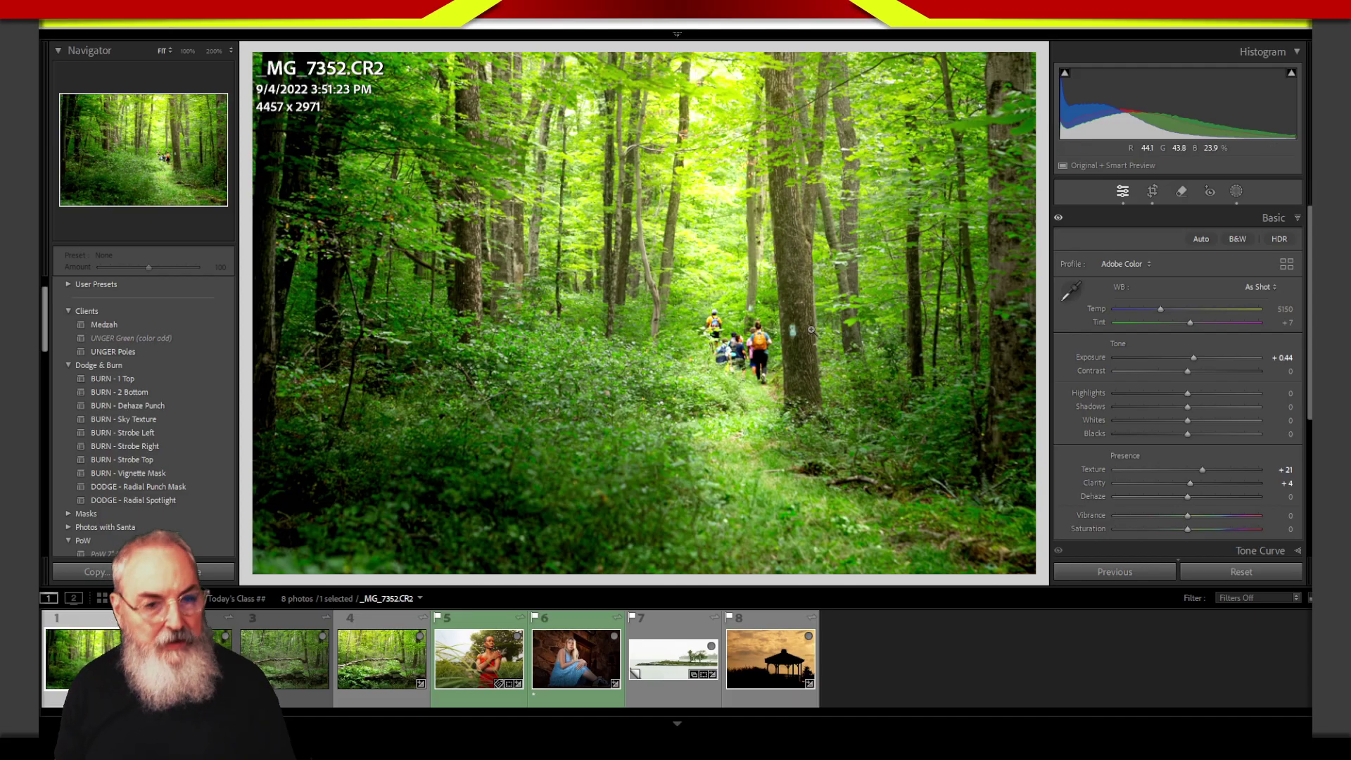
Step: Compare the trail photo's before and after views, then select _MG_7366 for editing in Photoshop
{"action": "key", "text": "ctrl+d"}
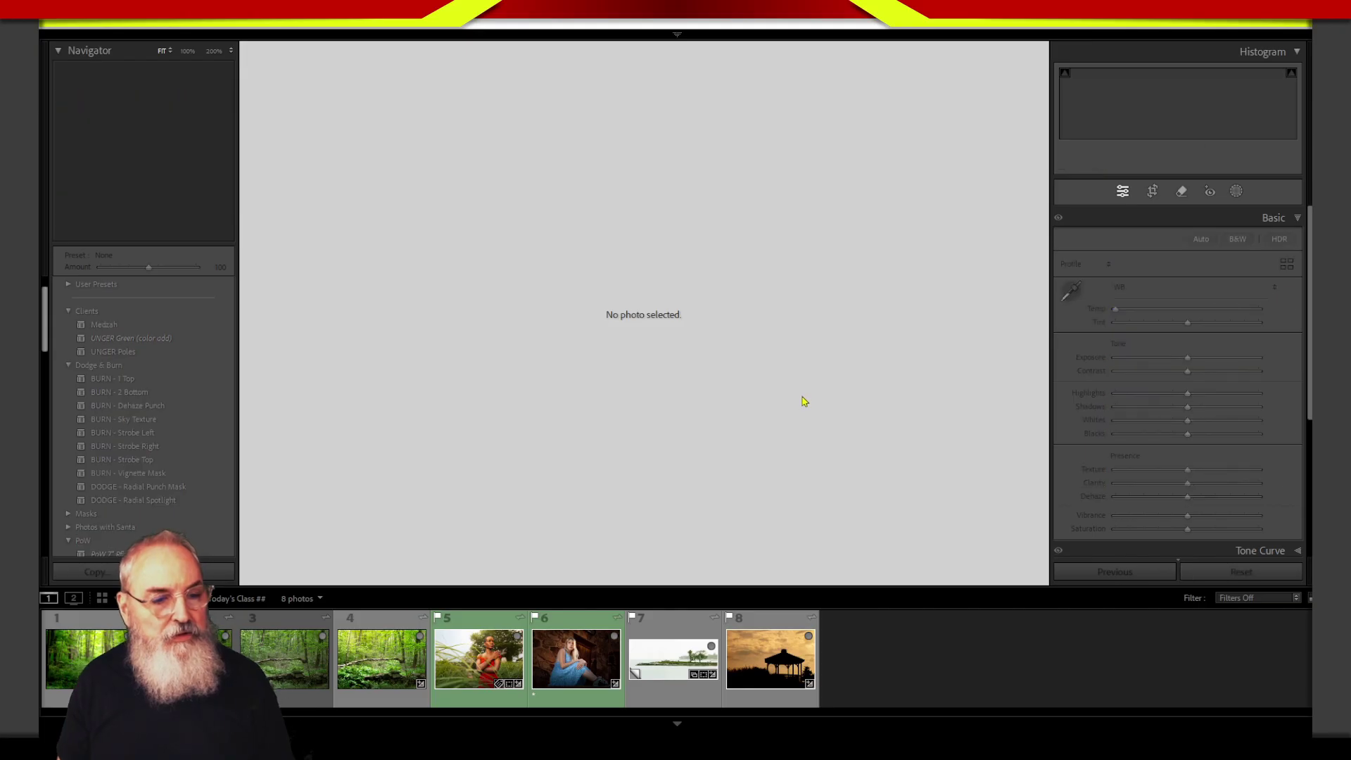
{"action": "left_click", "coordinate": [74, 658]}
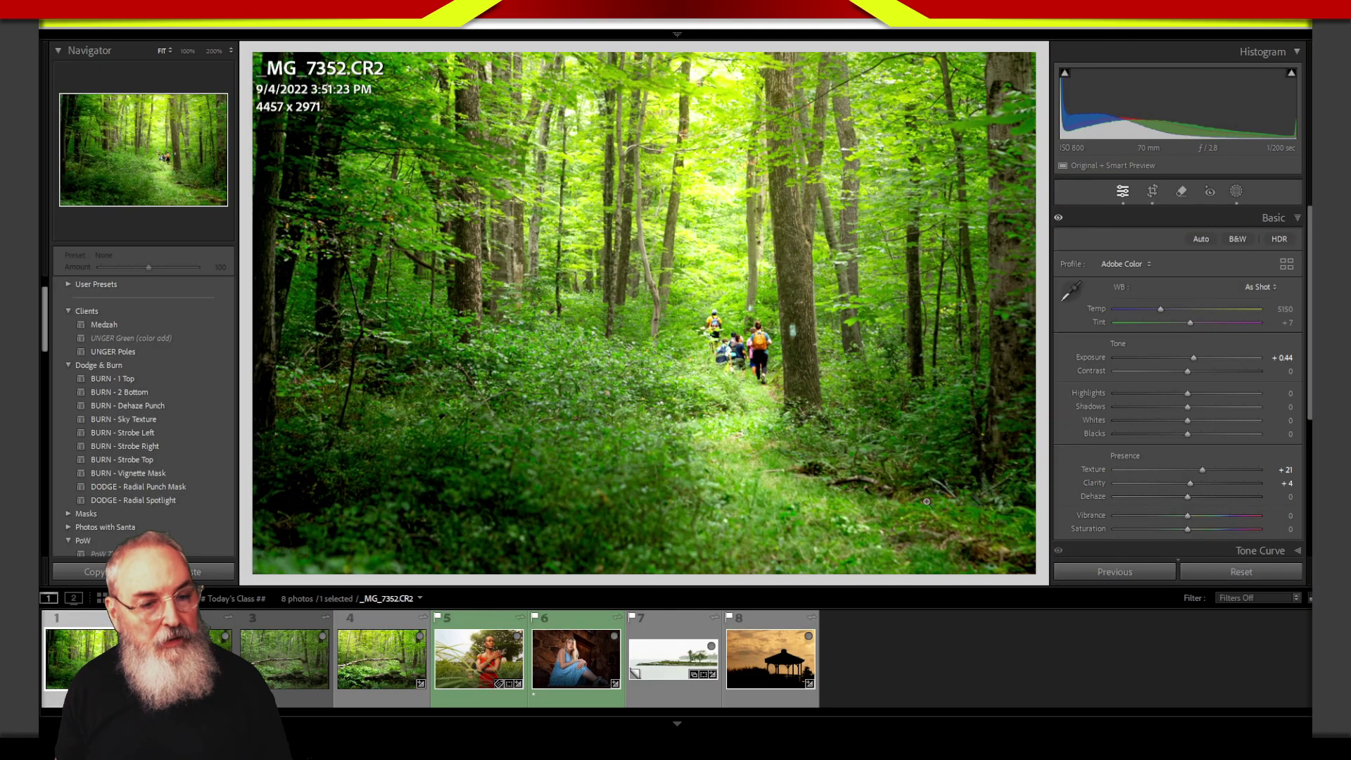
{"action": "key", "text": "backslash"}
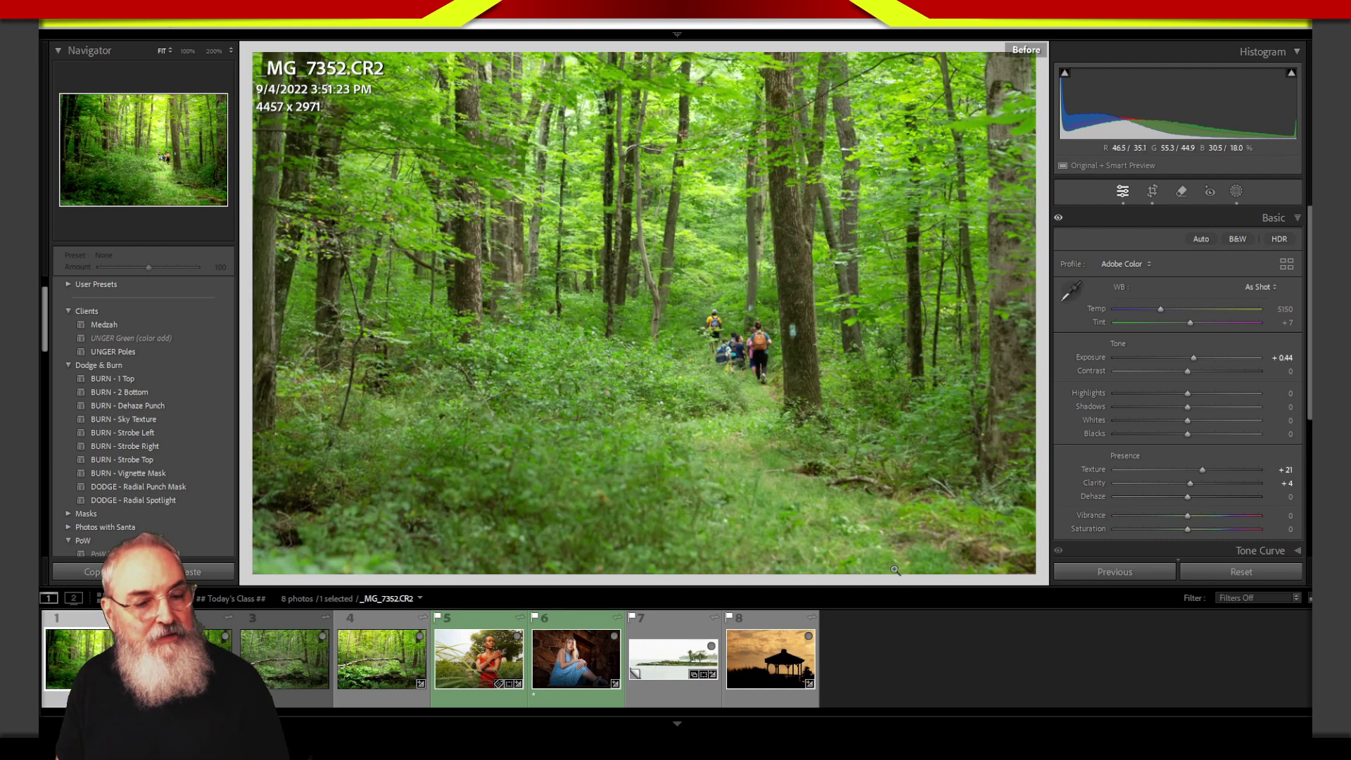
{"action": "key", "text": "backslash"}
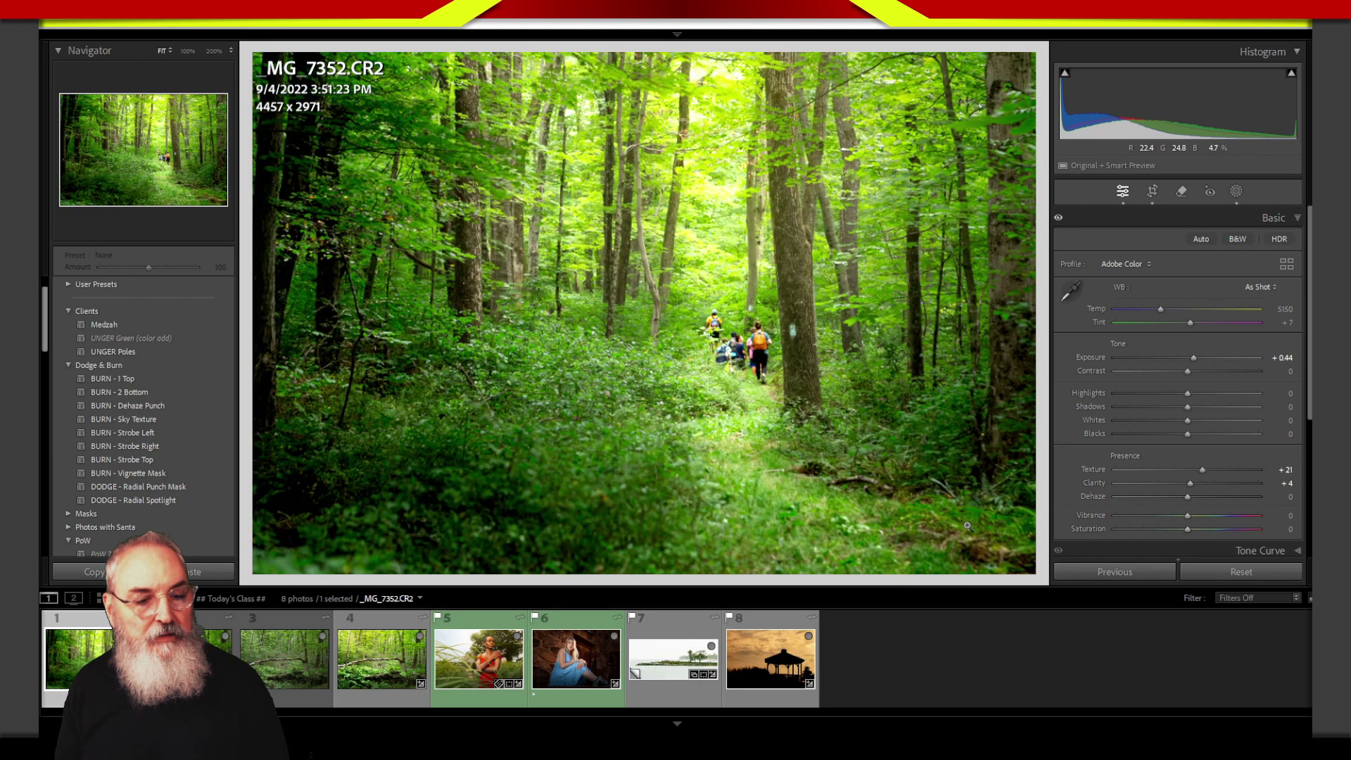
{"action": "key", "text": "backslash"}
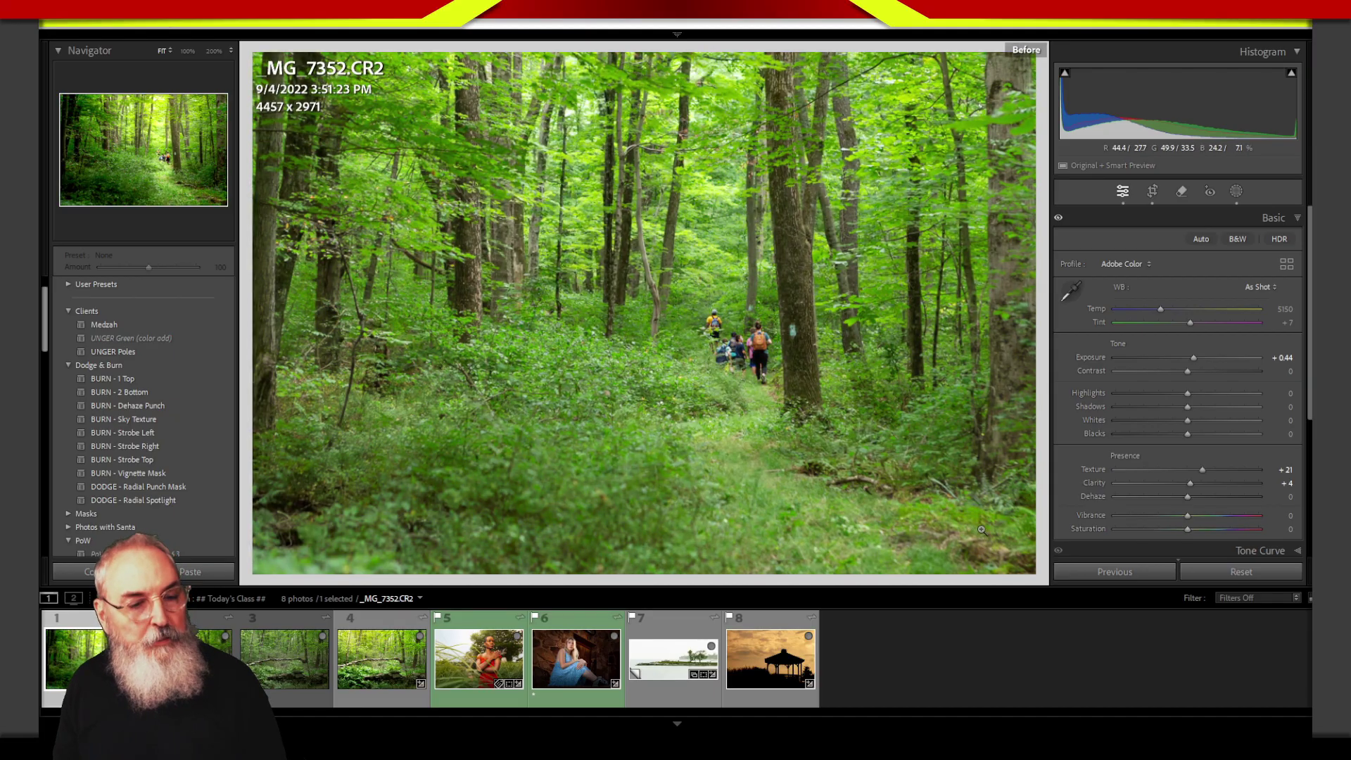
{"action": "key", "text": "backslash"}
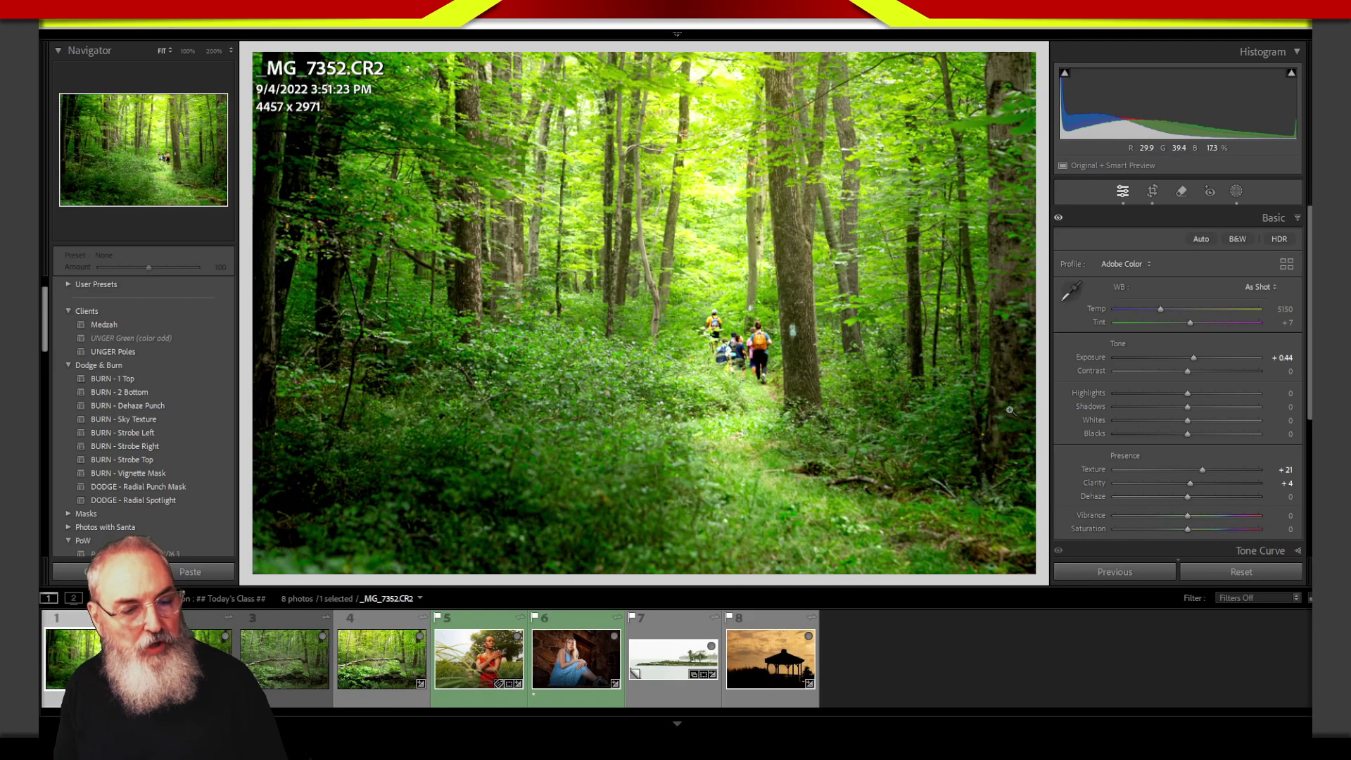
{"action": "key", "text": "backslash"}
{"action": "key", "text": "backslash"}
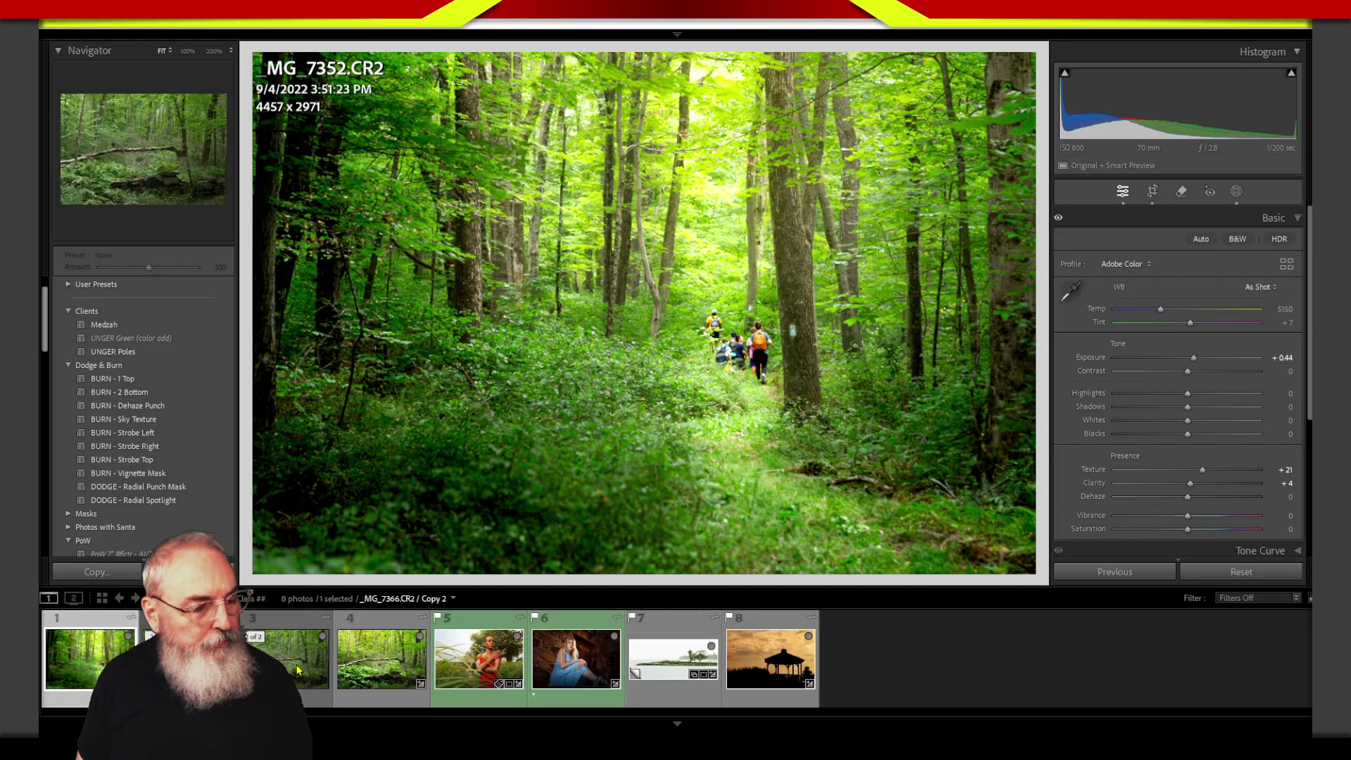
{"action": "left_click", "coordinate": [364, 656]}
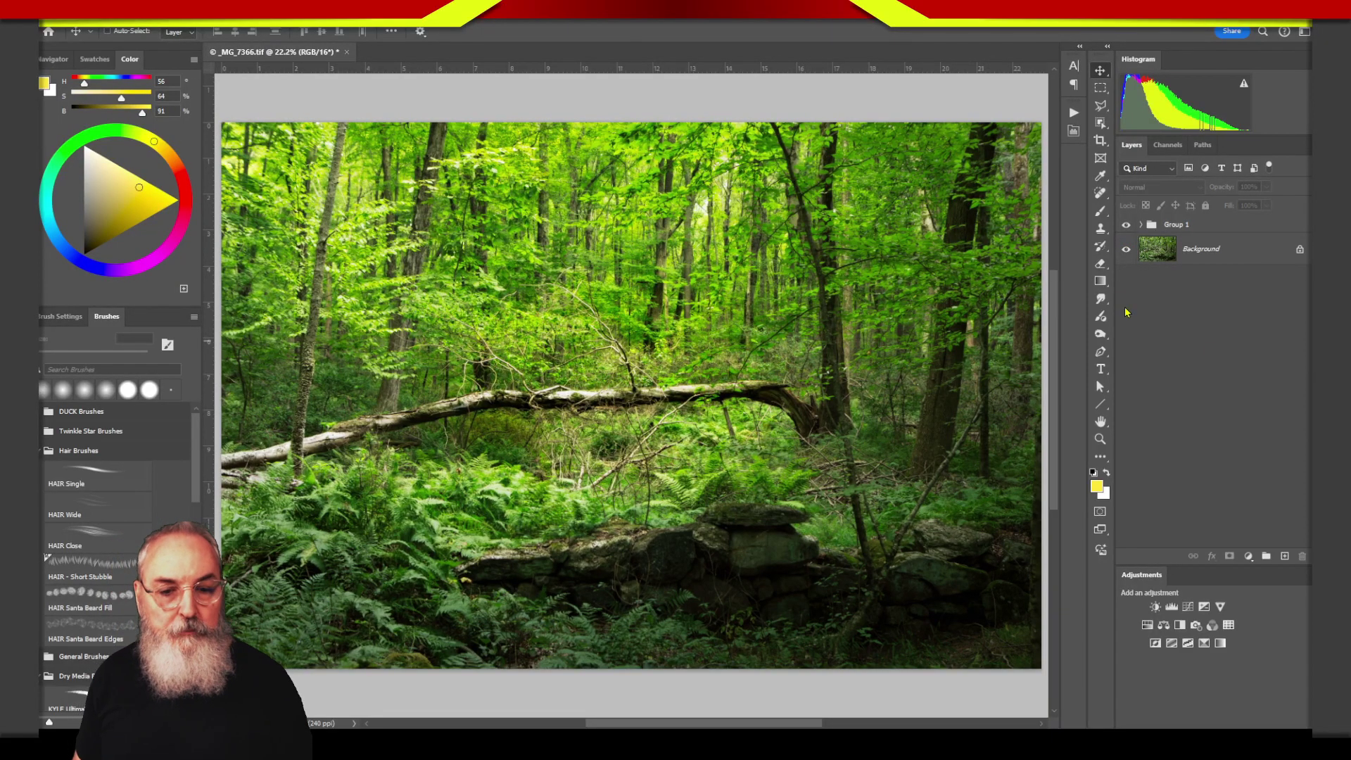
Step: Toggle Group 1's visibility to compare its edits, then expand it to reveal Color Grade, D&B and Soft Glow
{"action": "left_click", "coordinate": [1128, 228]}
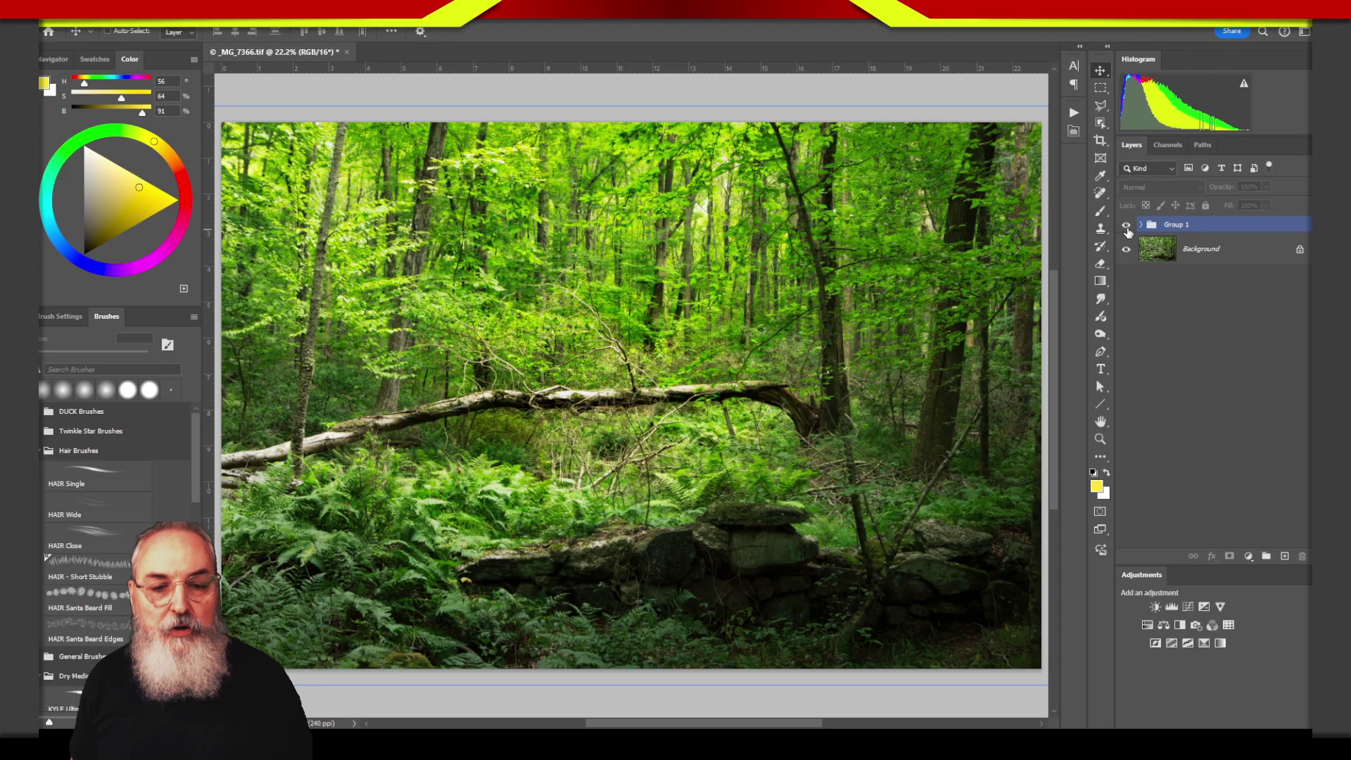
{"action": "left_click", "coordinate": [1128, 236]}
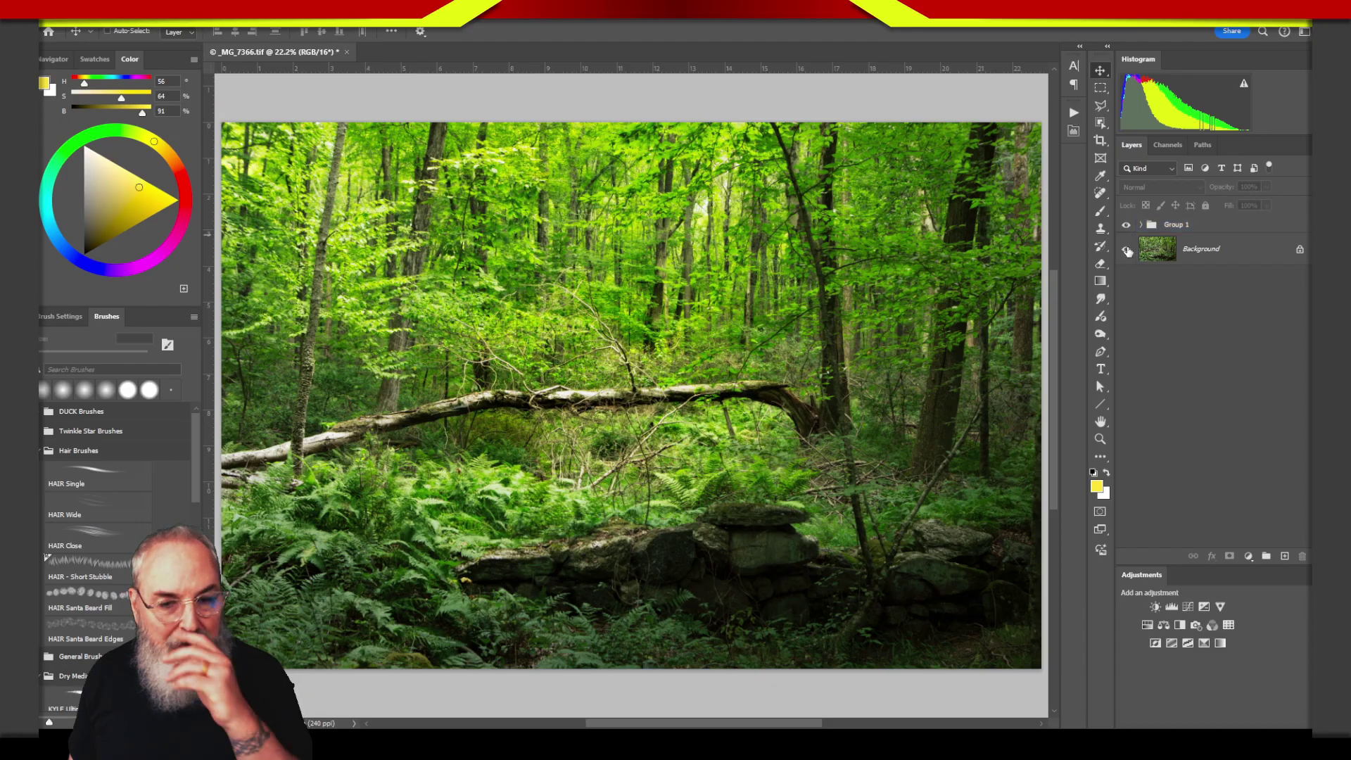
{"action": "left_click", "coordinate": [1127, 232]}
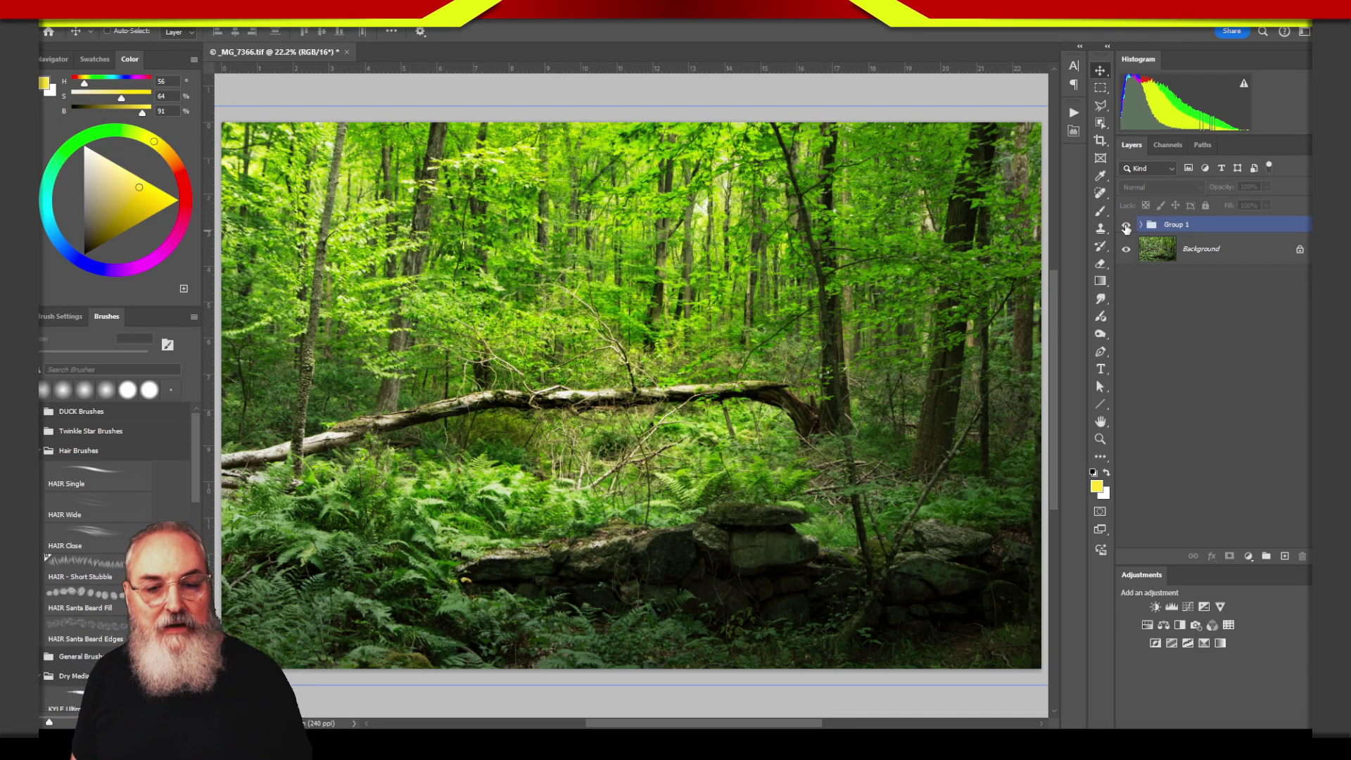
{"action": "left_click", "coordinate": [1126, 227]}
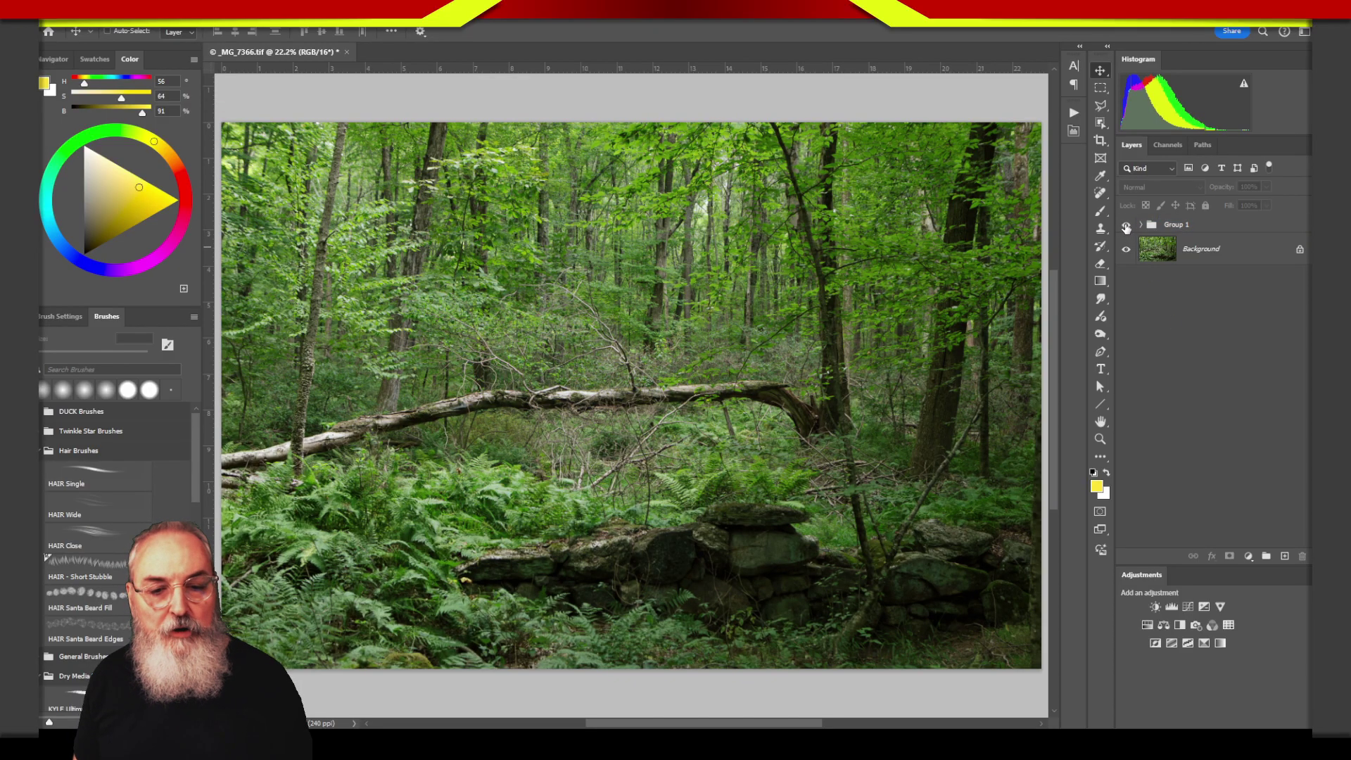
{"action": "left_click", "coordinate": [1126, 227]}
{"action": "left_click", "coordinate": [1162, 232]}
{"action": "left_click", "coordinate": [1140, 224]}
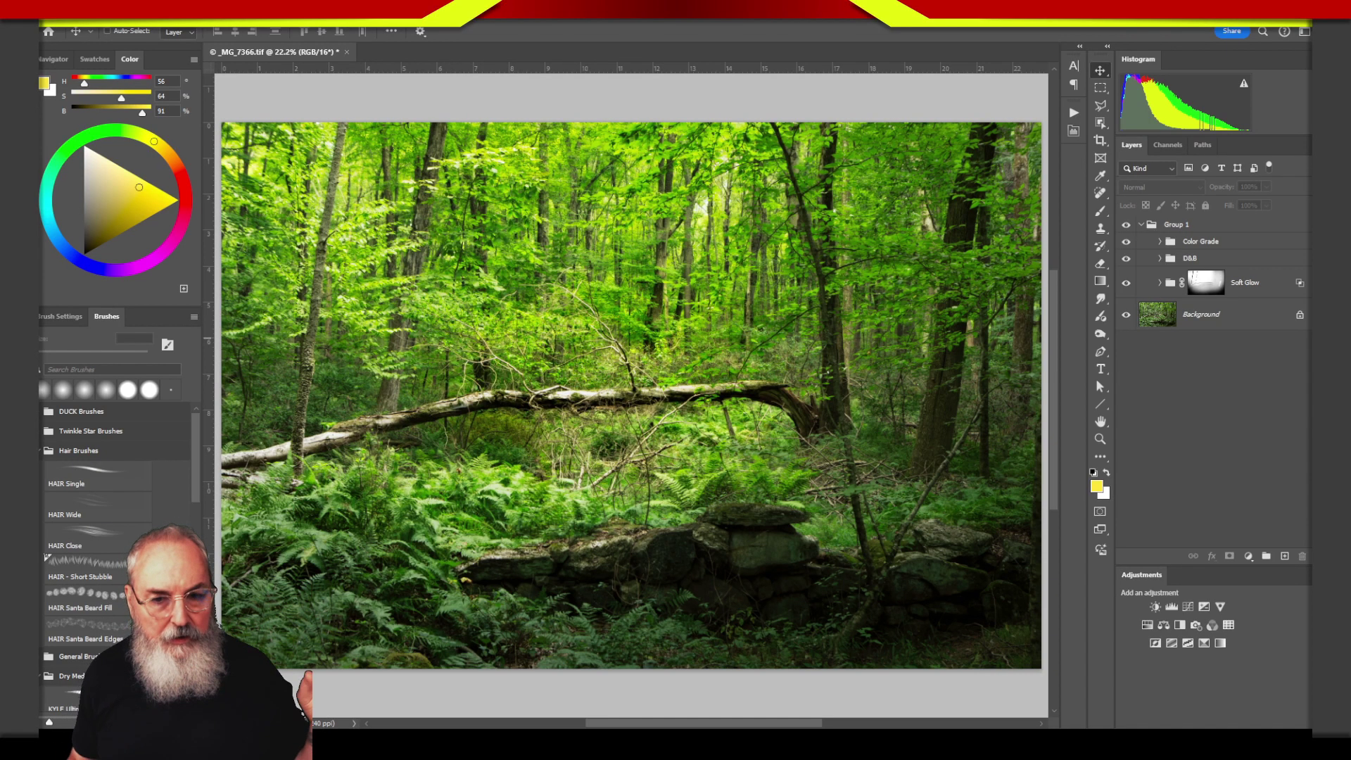
{"action": "left_click", "coordinate": [1161, 289]}
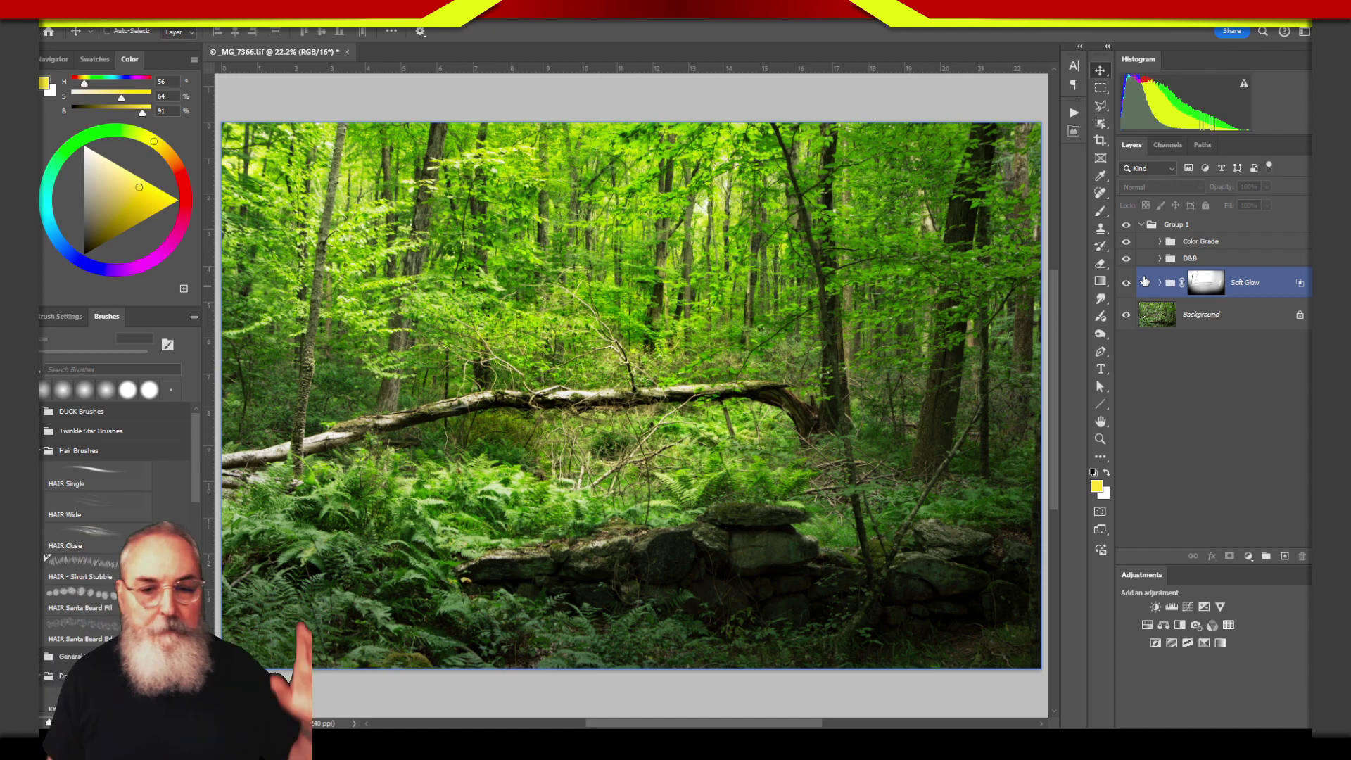
Step: Hide Soft Glow, D&B and Color Grade, then turn only Soft Glow back on
{"action": "left_click", "coordinate": [1181, 376]}
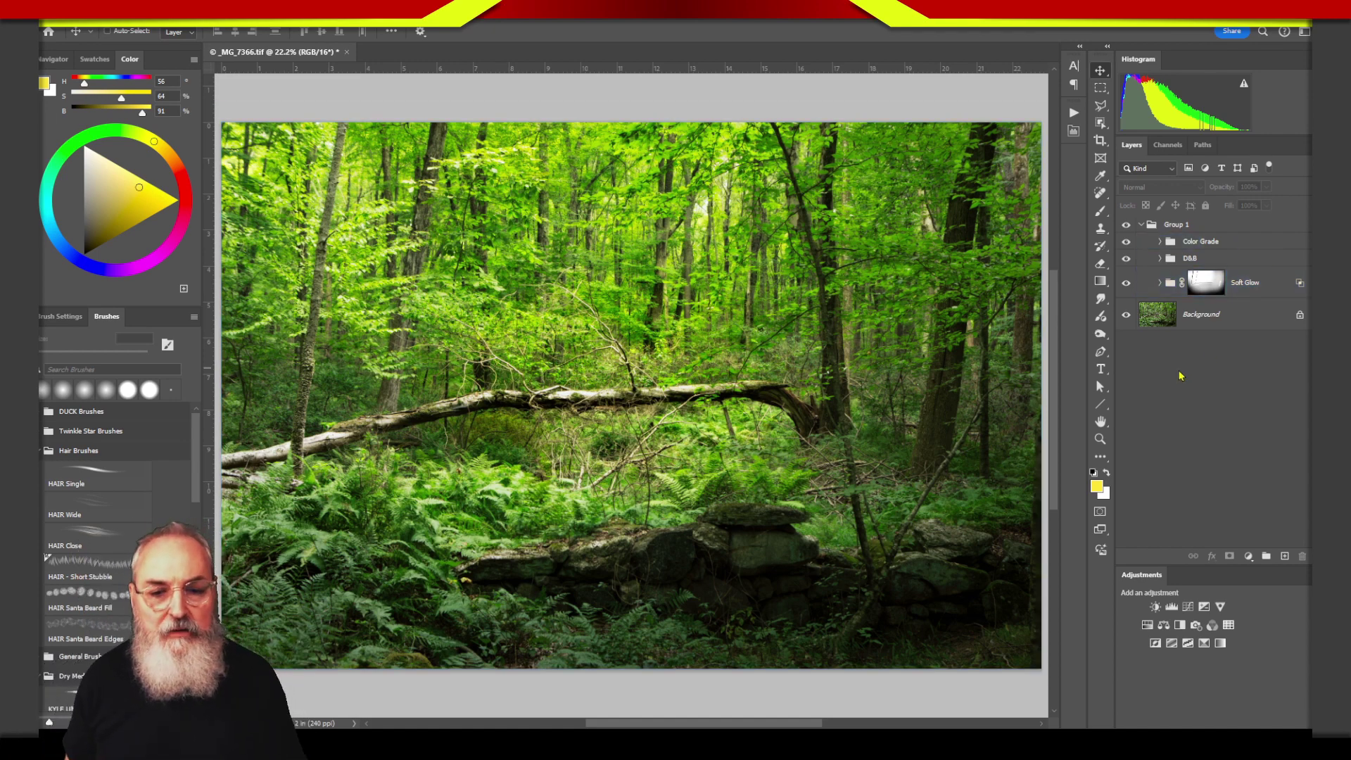
{"action": "left_click", "coordinate": [1157, 291]}
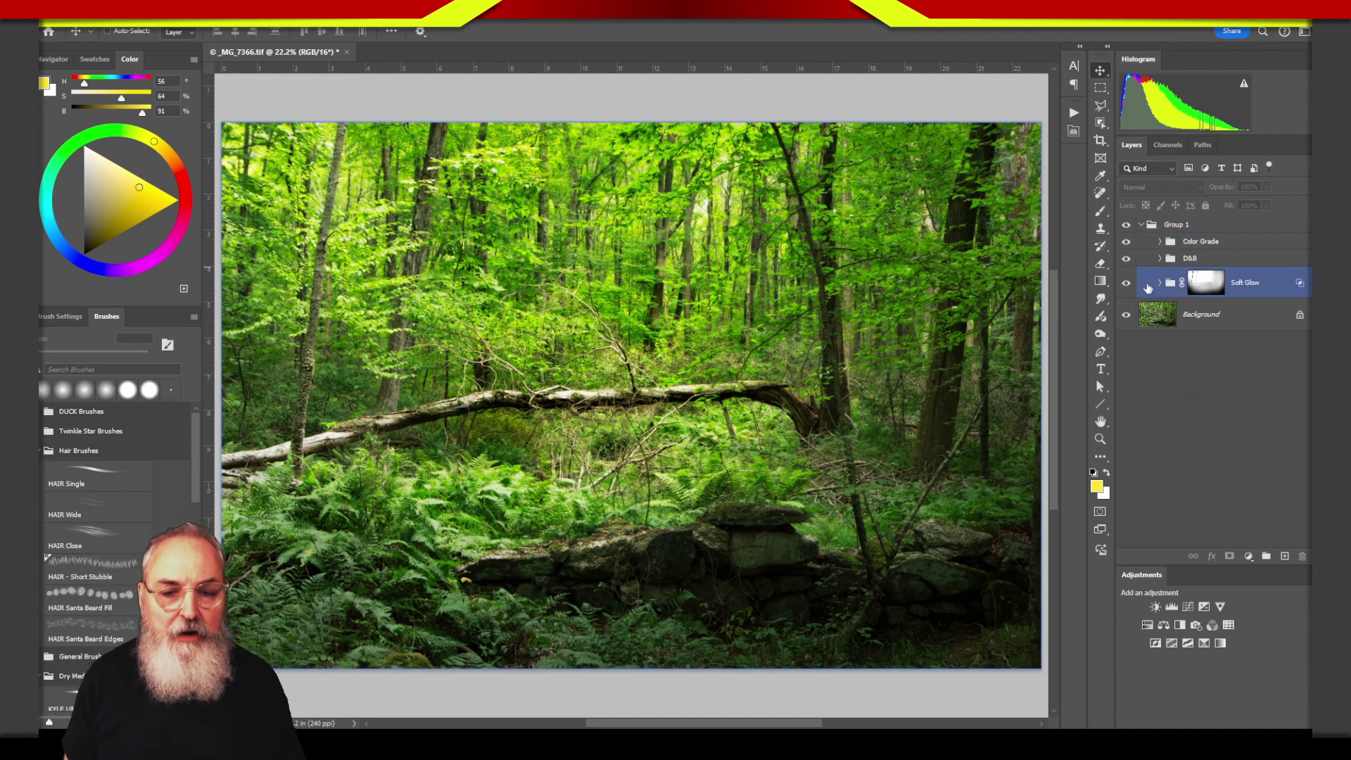
{"action": "mouse_move", "coordinate": [1148, 288]}
{"action": "left_mouse_down"}
{"action": "mouse_move", "coordinate": [1133, 246]}
{"action": "mouse_move", "coordinate": [1126, 283]}
{"action": "left_mouse_up"}
{"action": "left_click", "coordinate": [1181, 439]}
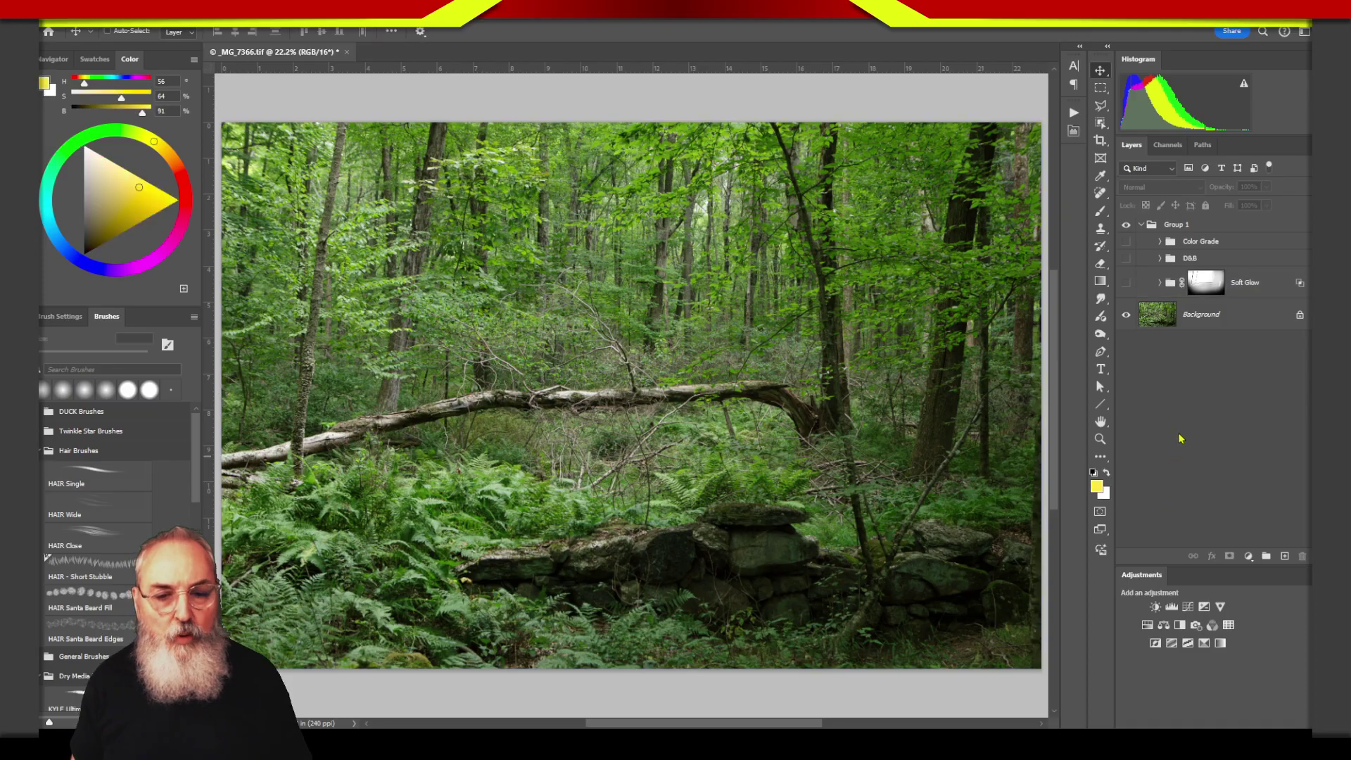
{"action": "left_click", "coordinate": [1127, 284]}
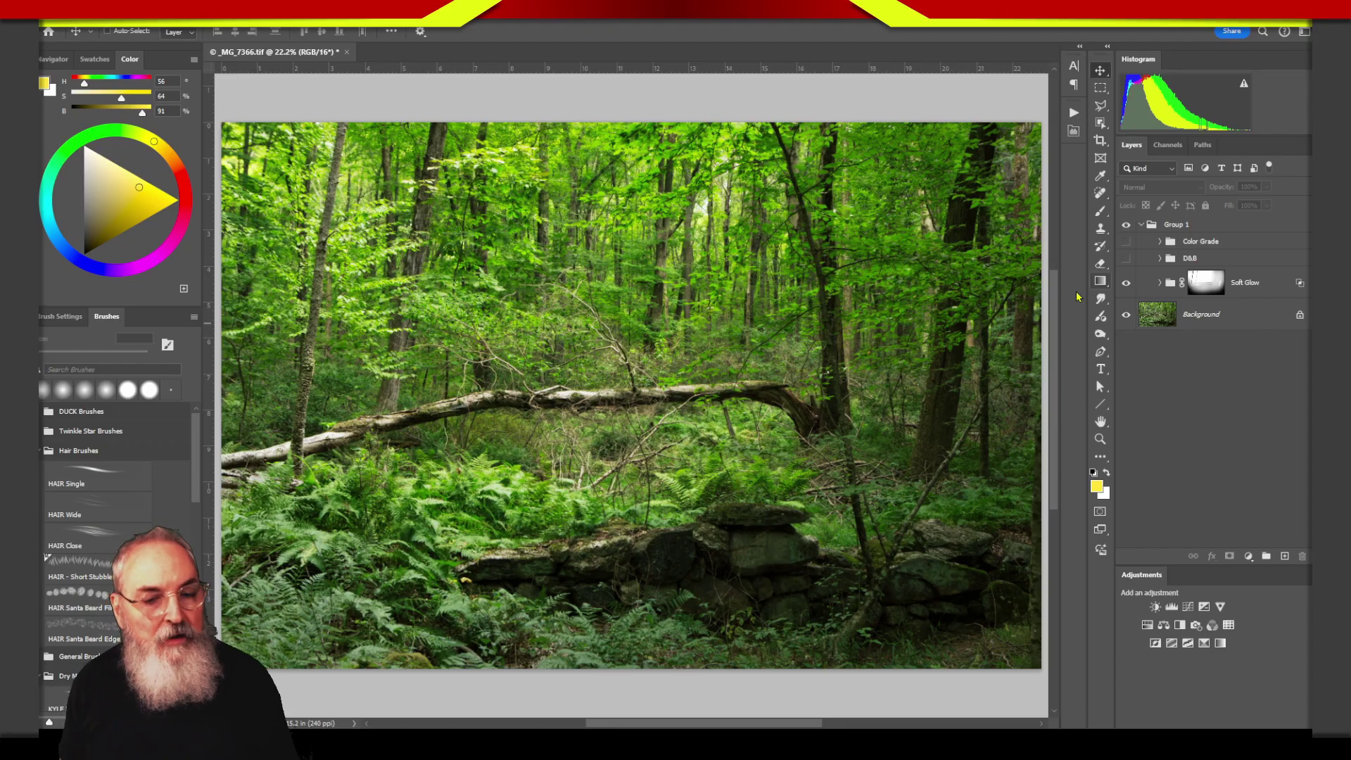
Step: Turn on the D&B group, flicking it off and on to compare, and leave it visible
{"action": "left_click", "coordinate": [1162, 281]}
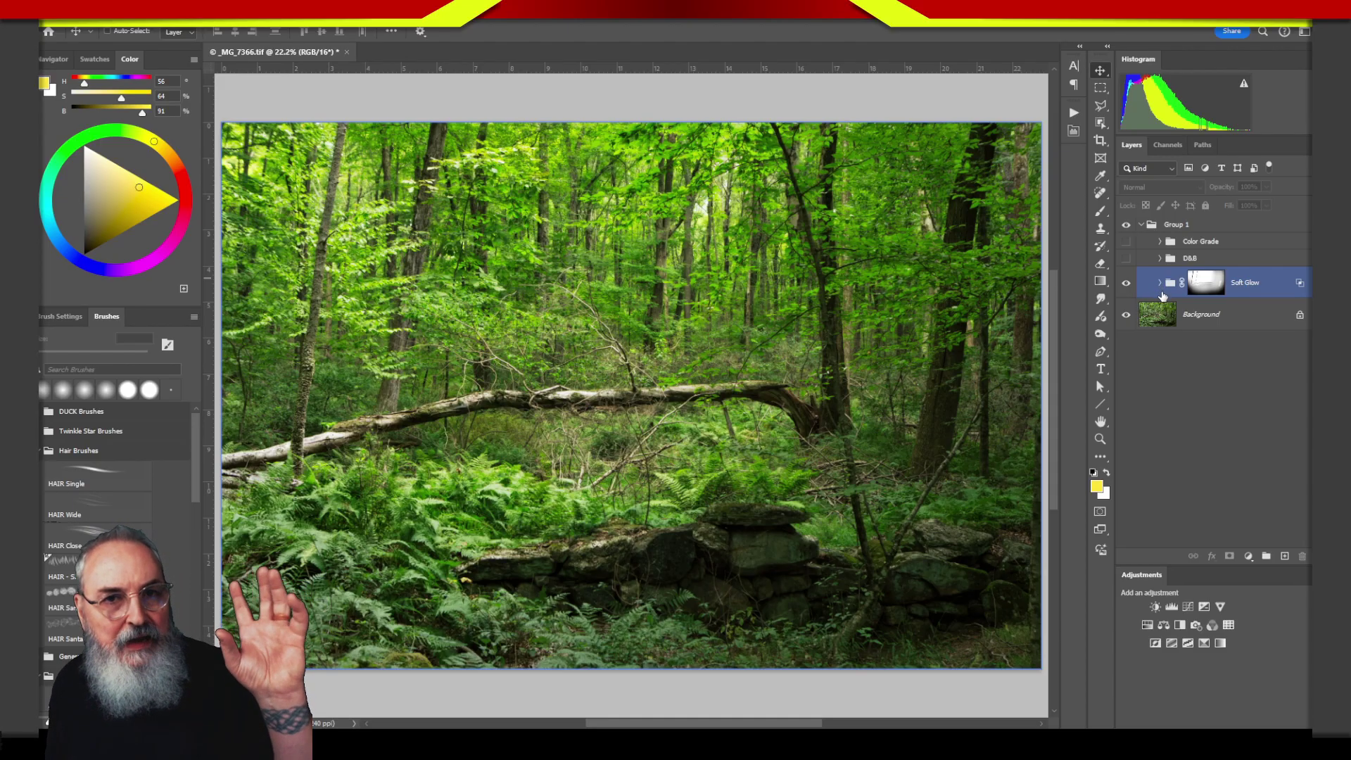
{"action": "left_click", "coordinate": [1168, 224]}
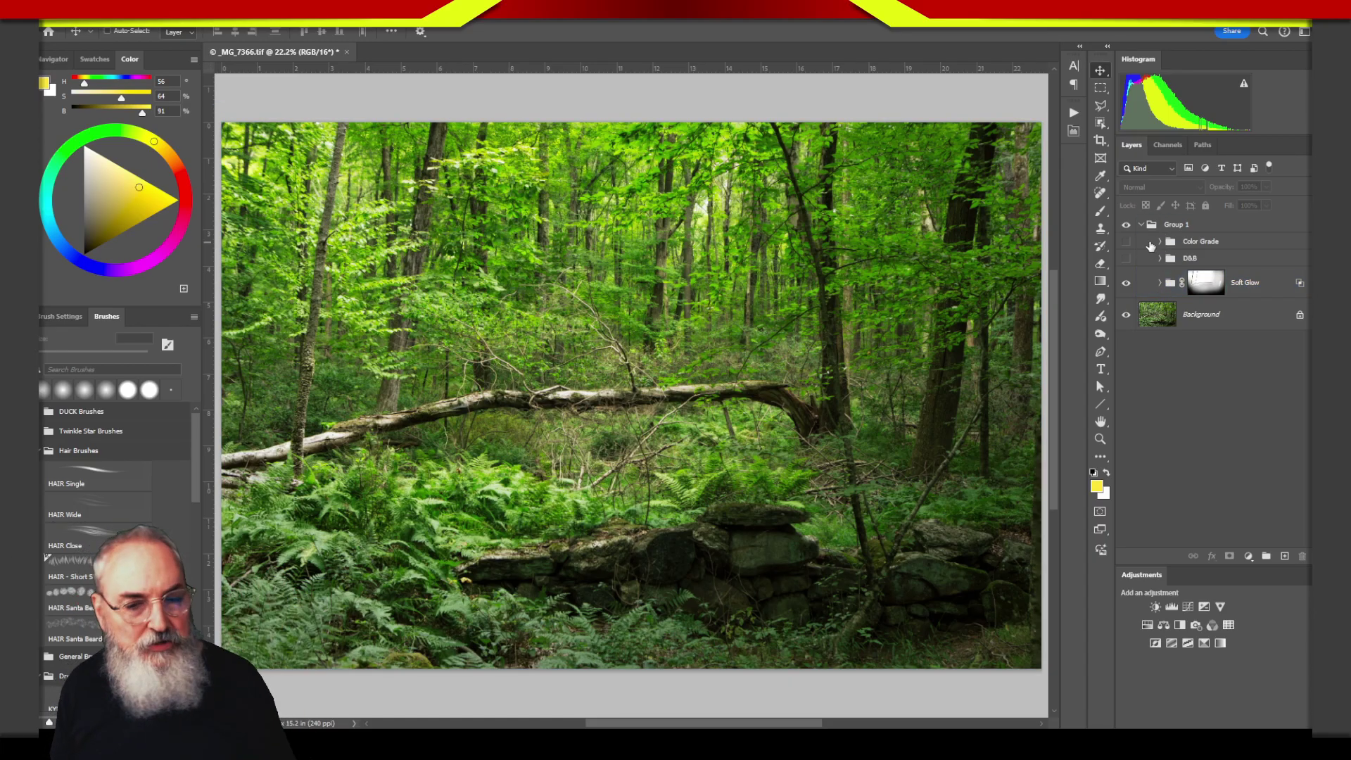
{"action": "left_click", "coordinate": [1126, 260]}
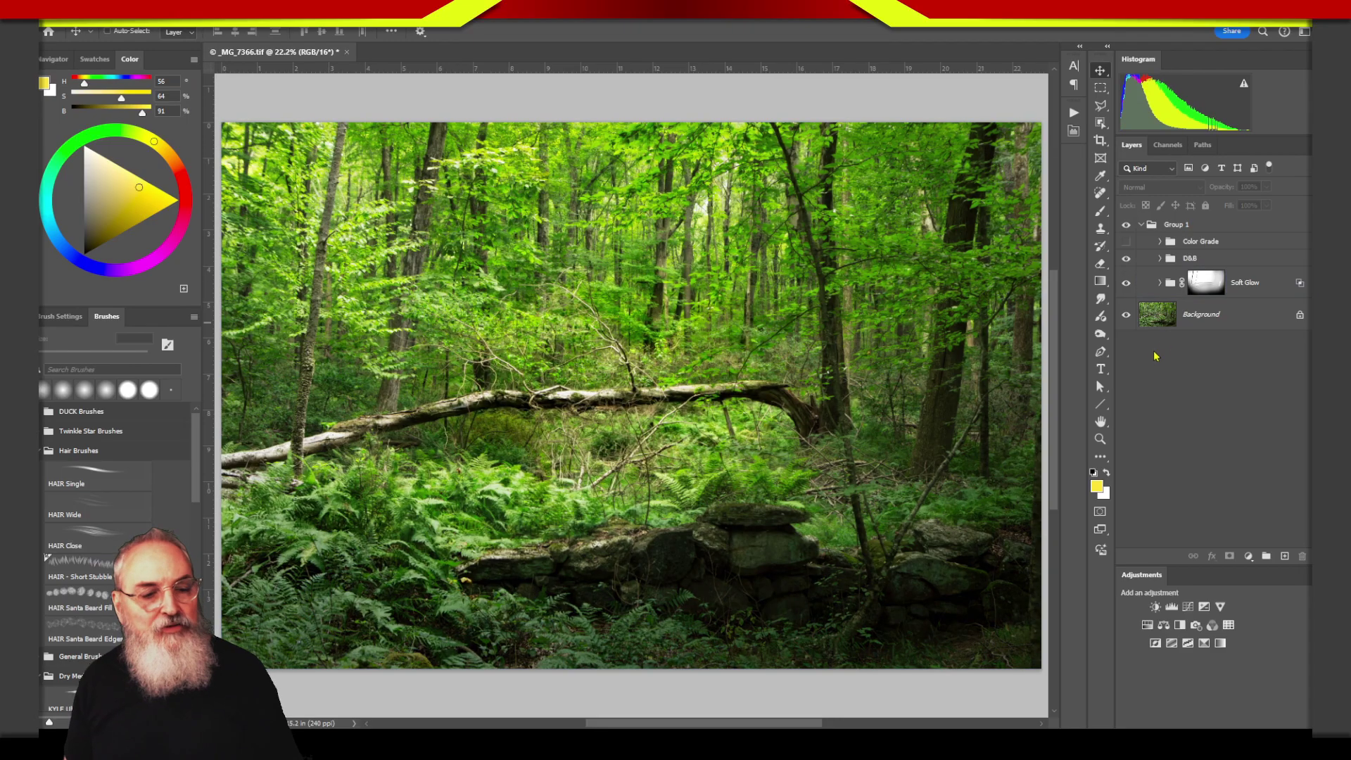
{"action": "left_click", "coordinate": [1125, 259]}
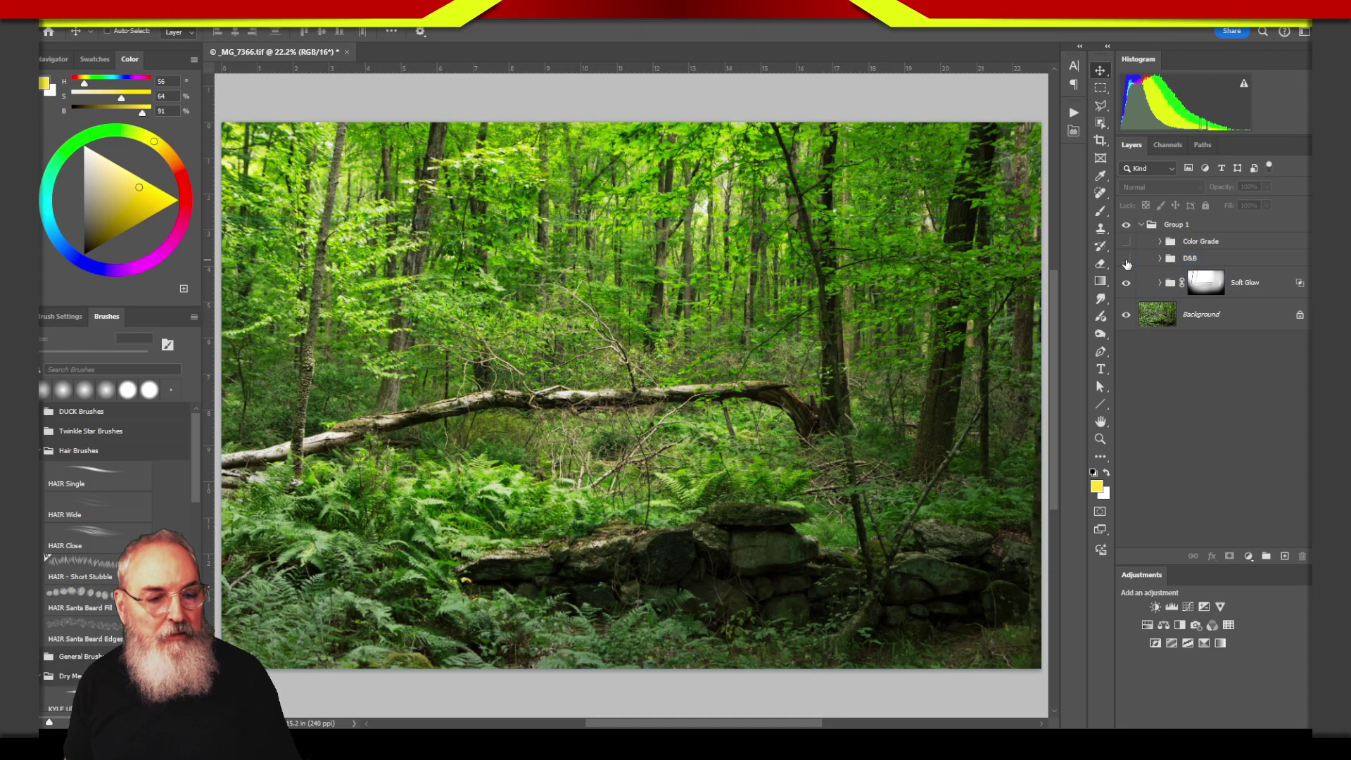
{"action": "left_click", "coordinate": [1127, 260]}
{"action": "left_click", "coordinate": [1127, 261]}
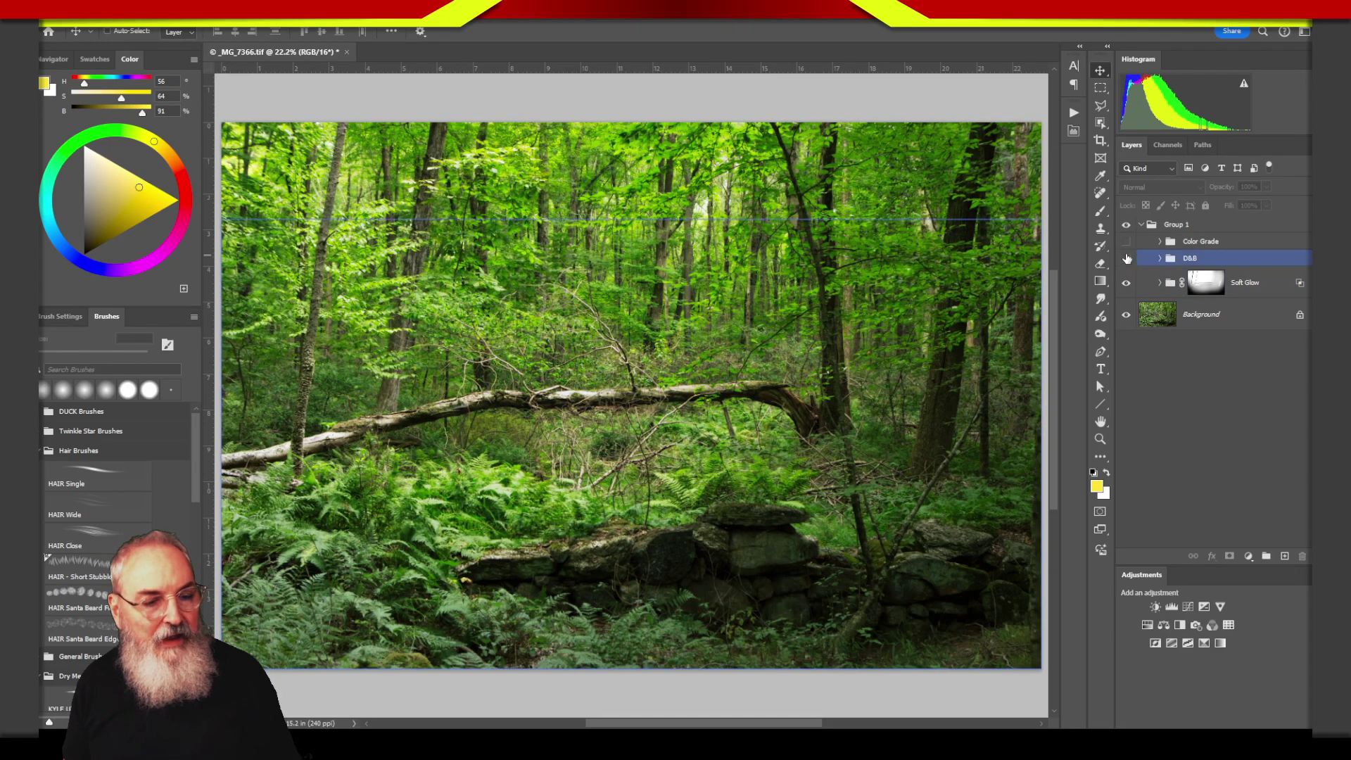
{"action": "left_click", "coordinate": [1127, 259]}
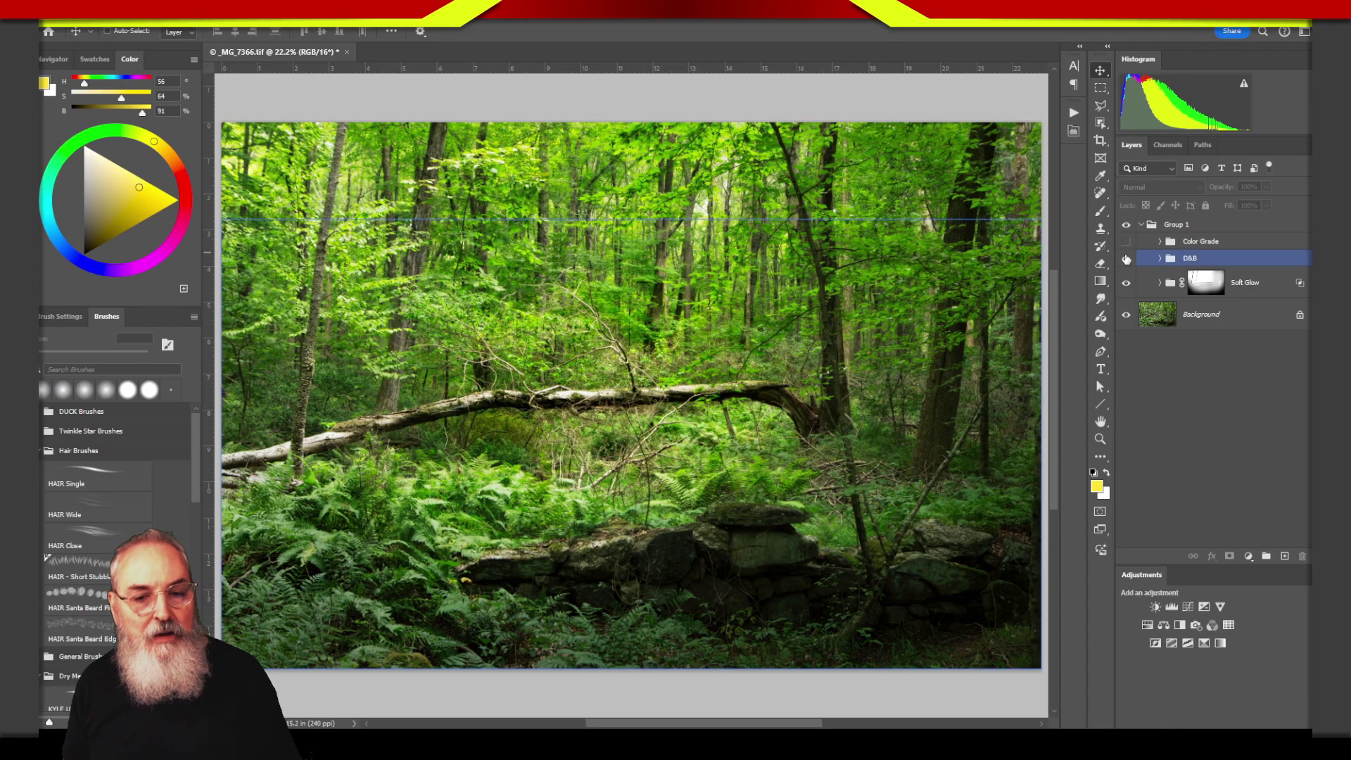
{"action": "left_click", "coordinate": [1126, 259]}
{"action": "left_click", "coordinate": [1126, 260]}
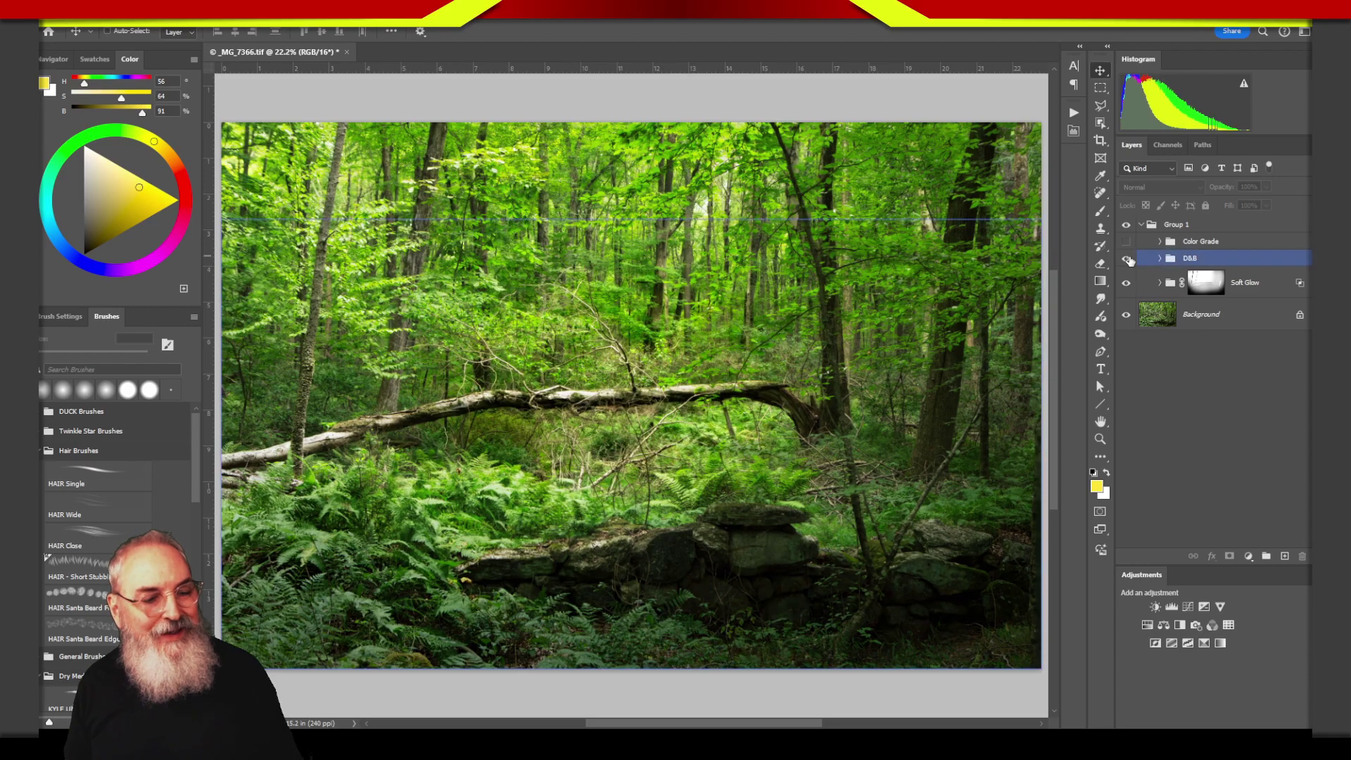
{"action": "left_click", "coordinate": [1127, 259]}
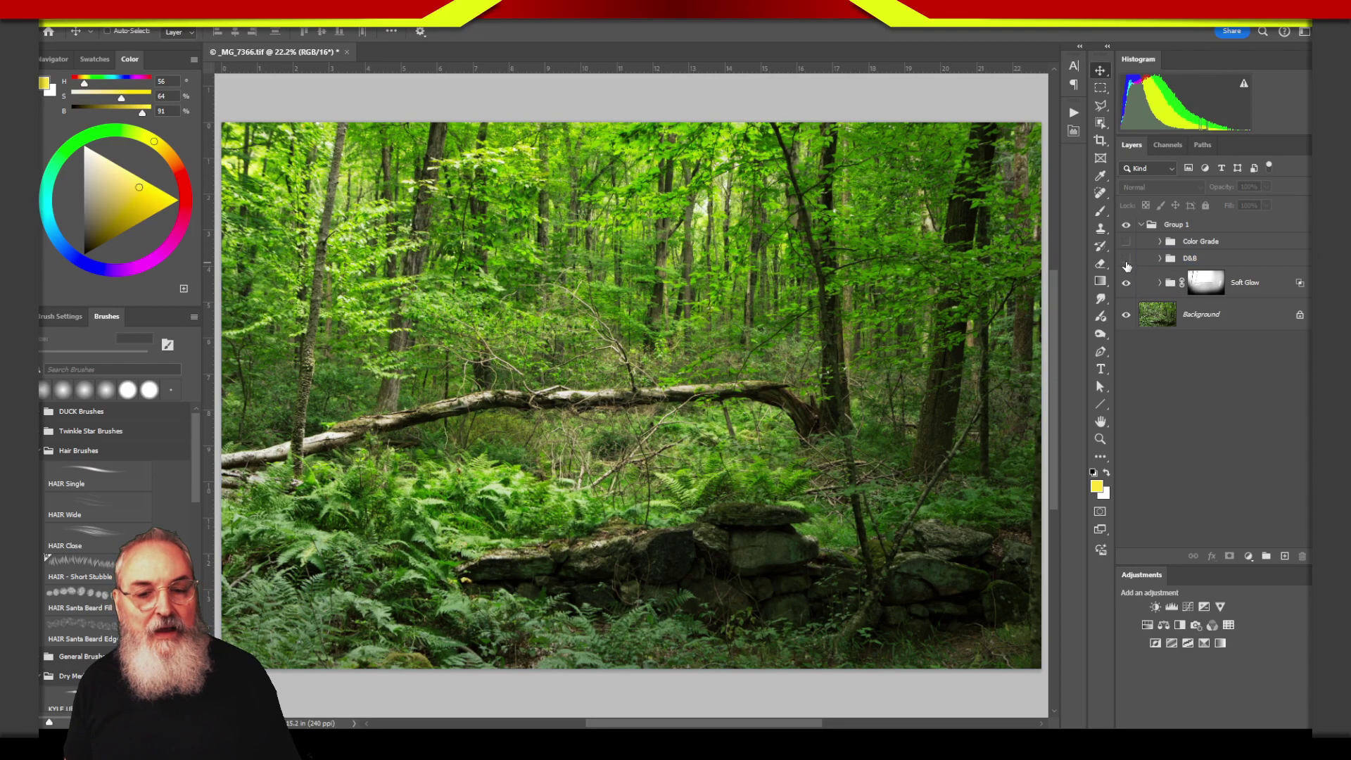
{"action": "left_click", "coordinate": [1126, 260]}
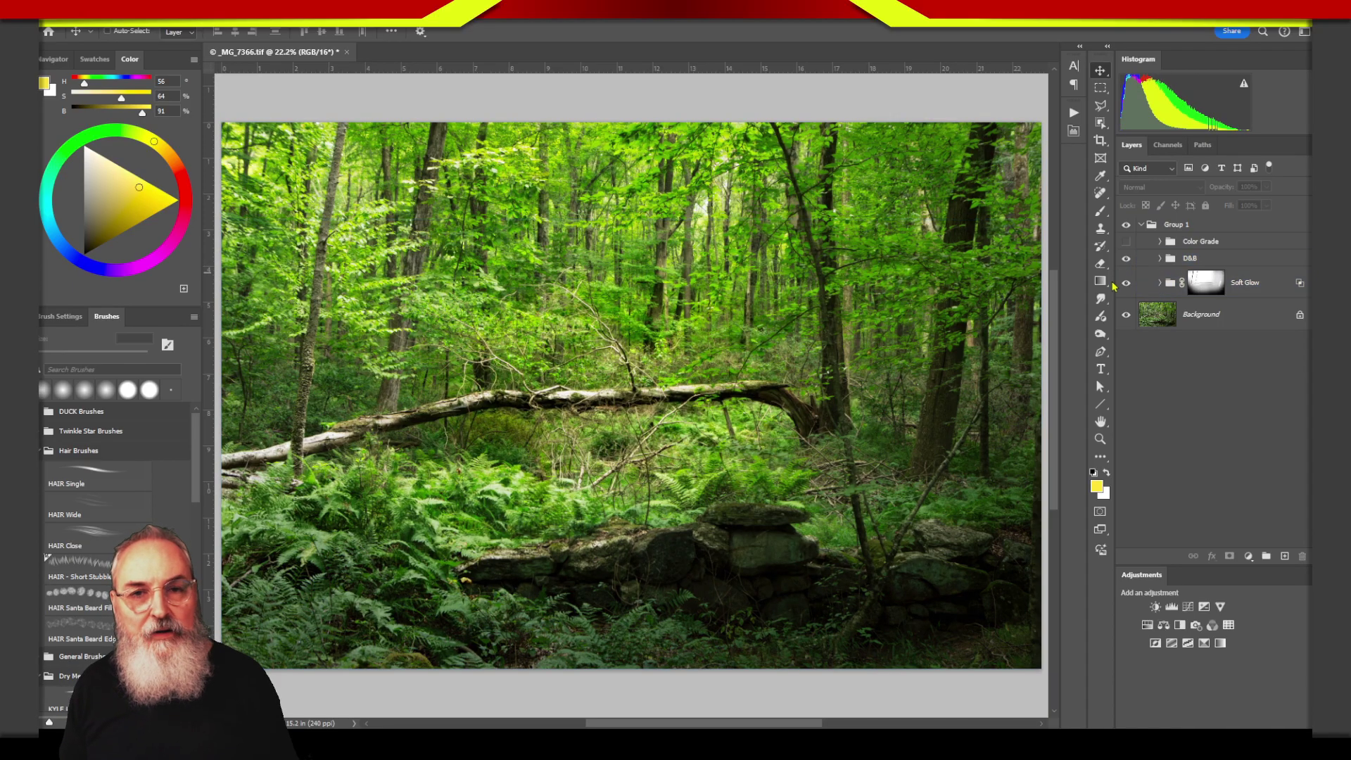
{"action": "left_click", "coordinate": [1167, 282]}
{"action": "left_click", "coordinate": [1152, 261]}
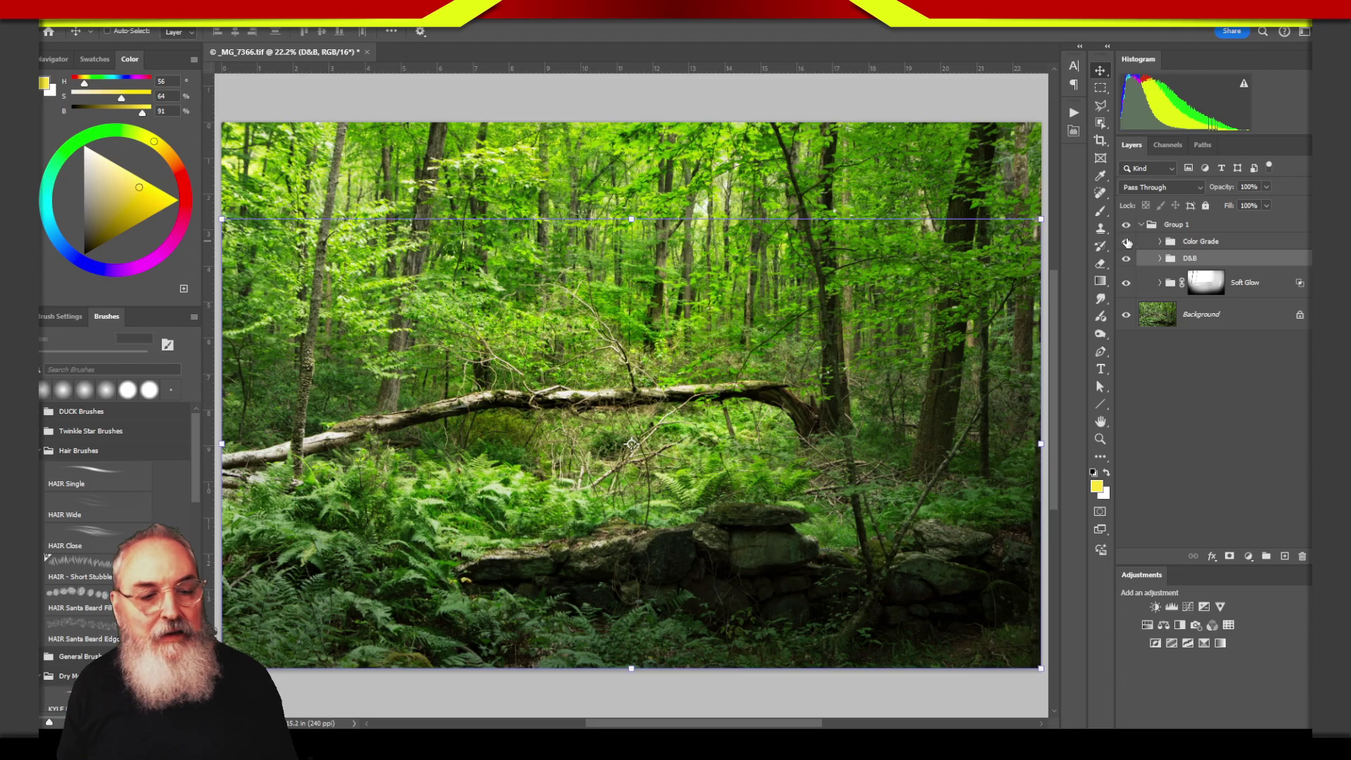
{"action": "left_click", "coordinate": [1129, 244]}
{"action": "left_click", "coordinate": [1126, 243]}
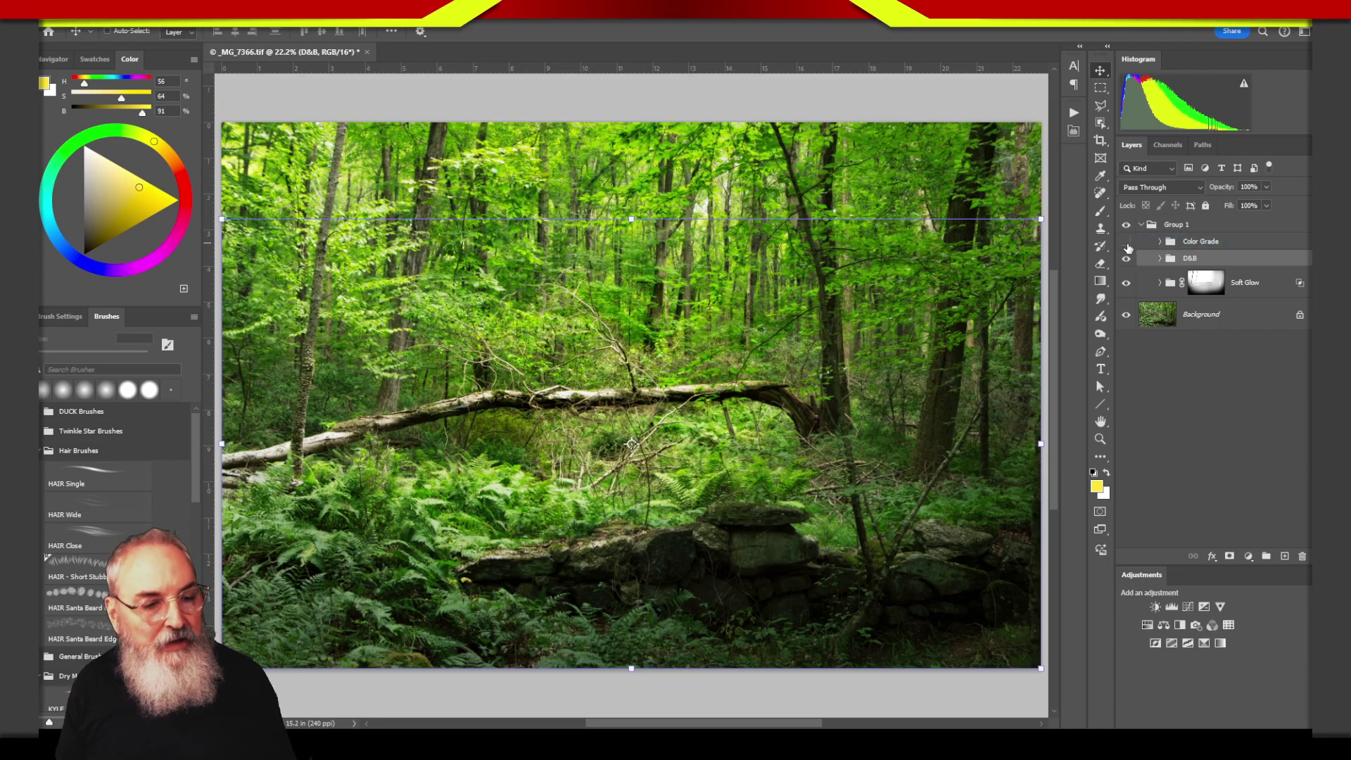
{"action": "left_click", "coordinate": [1128, 243]}
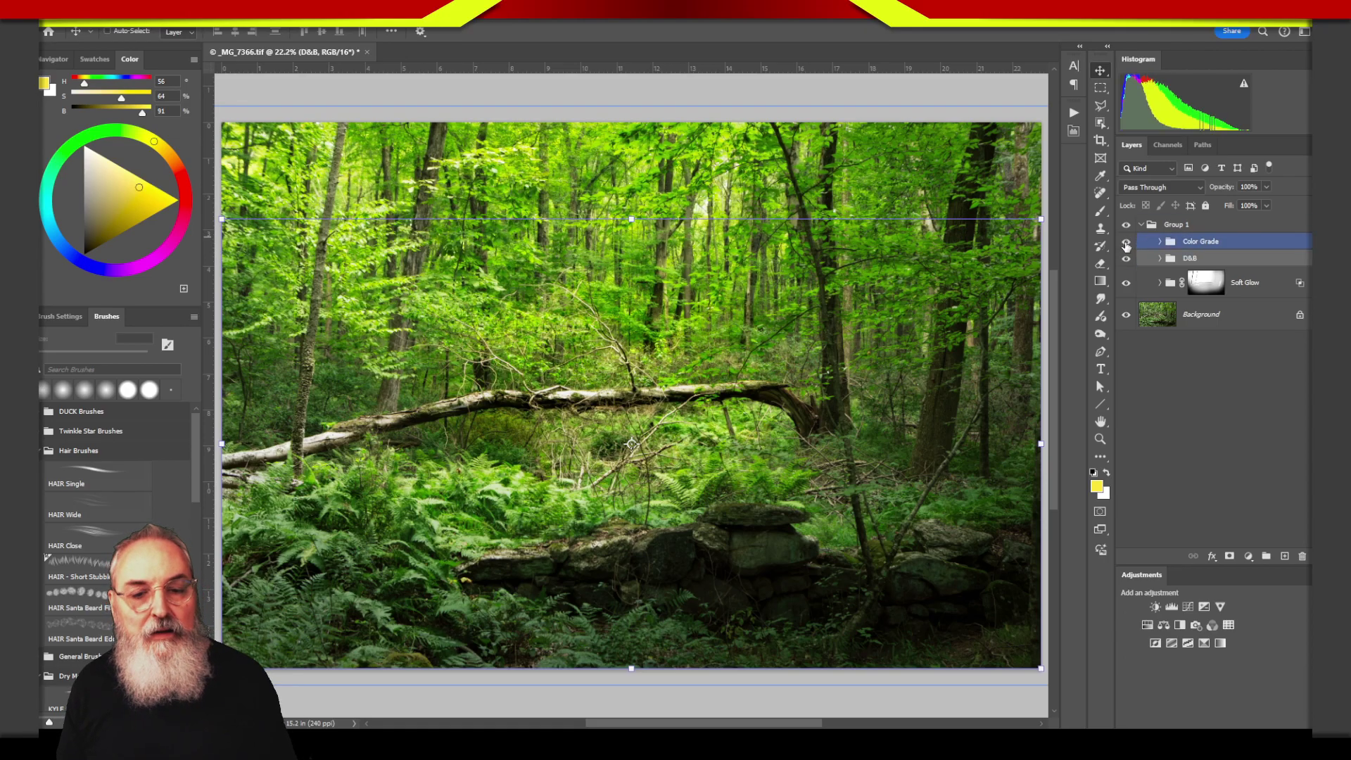
{"action": "left_click", "coordinate": [1126, 243]}
{"action": "left_click", "coordinate": [1127, 243]}
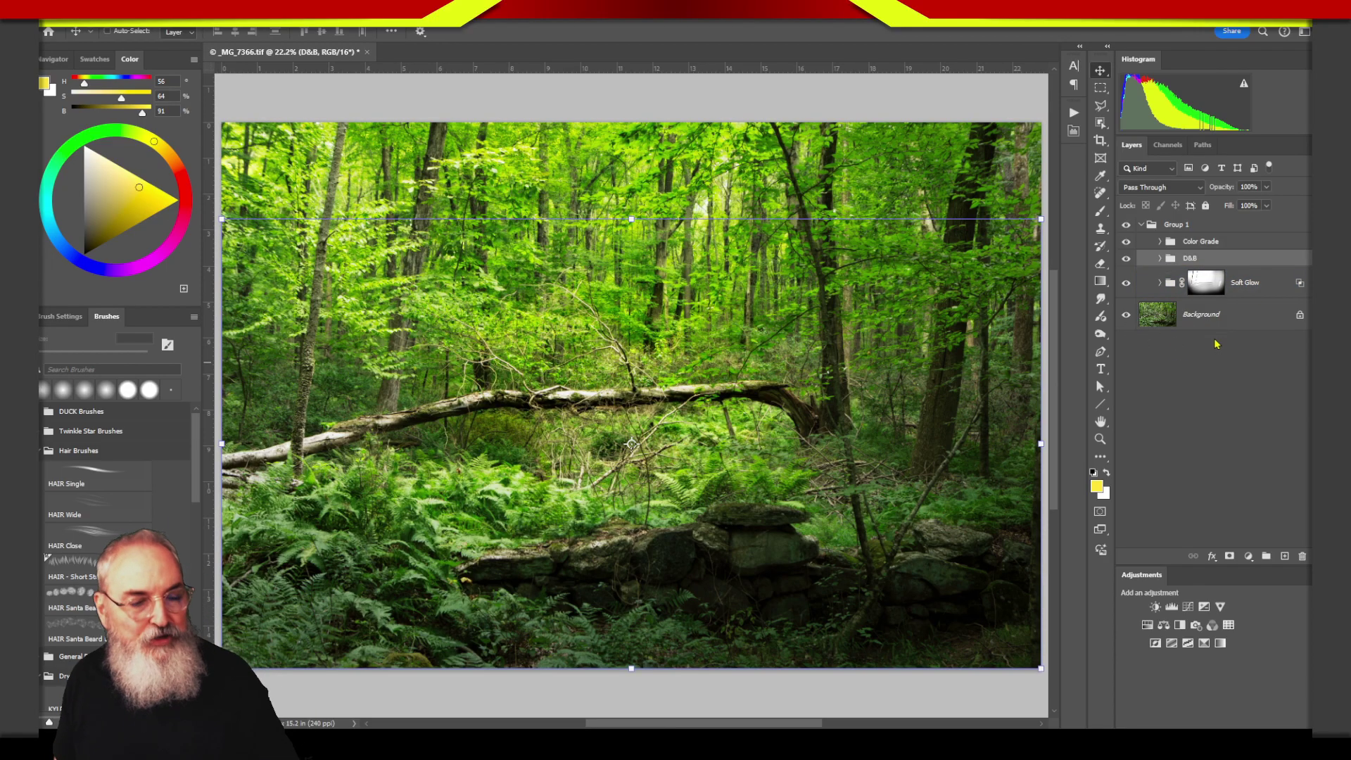
{"action": "left_click", "coordinate": [1148, 235]}
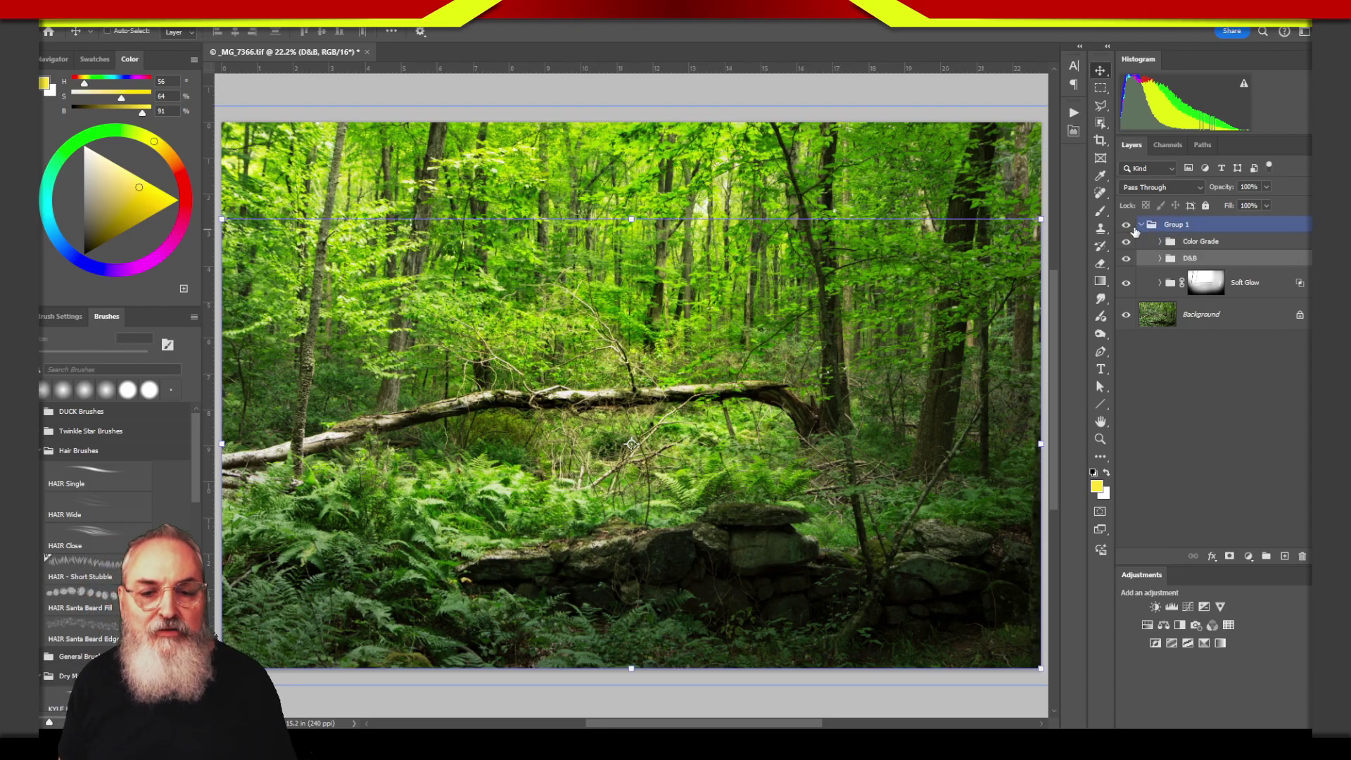
{"action": "left_click", "coordinate": [1127, 224]}
{"action": "left_click", "coordinate": [1142, 241]}
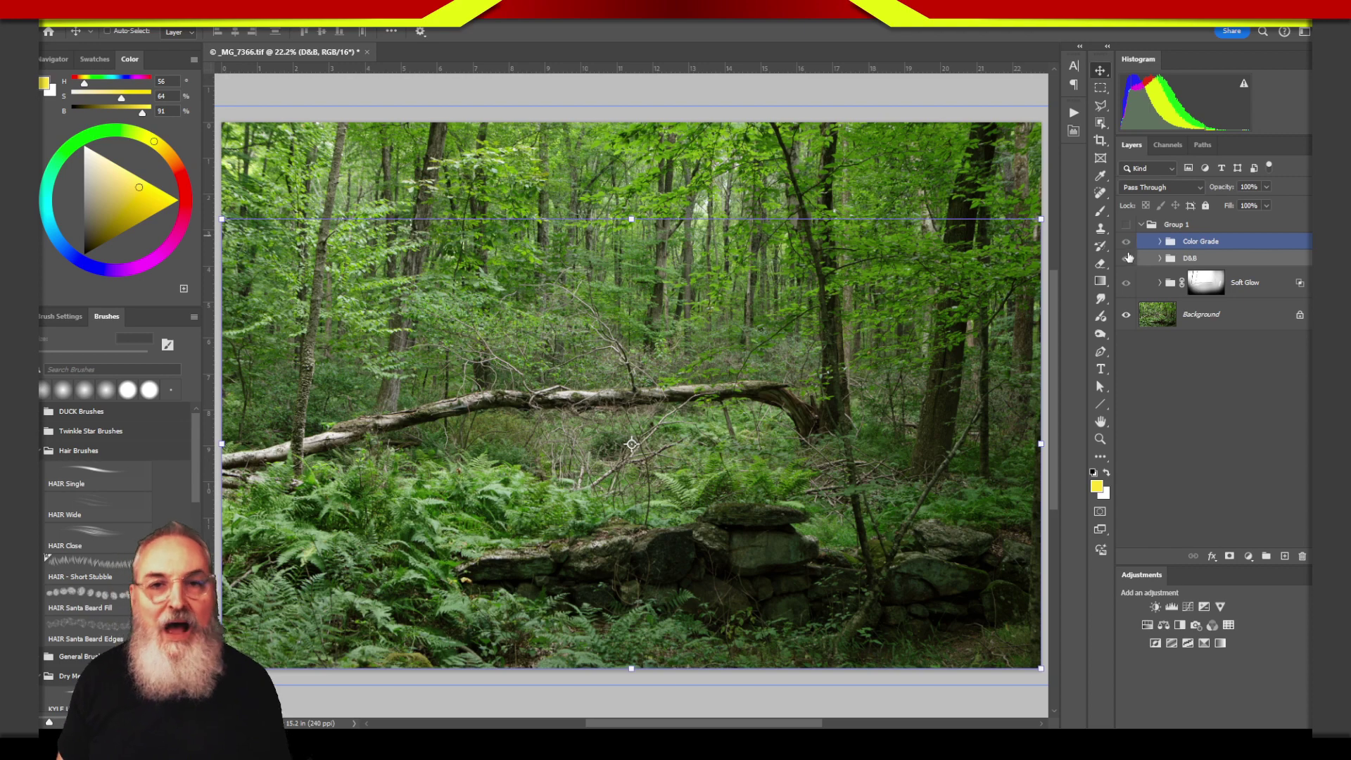
{"action": "left_click", "coordinate": [1136, 259]}
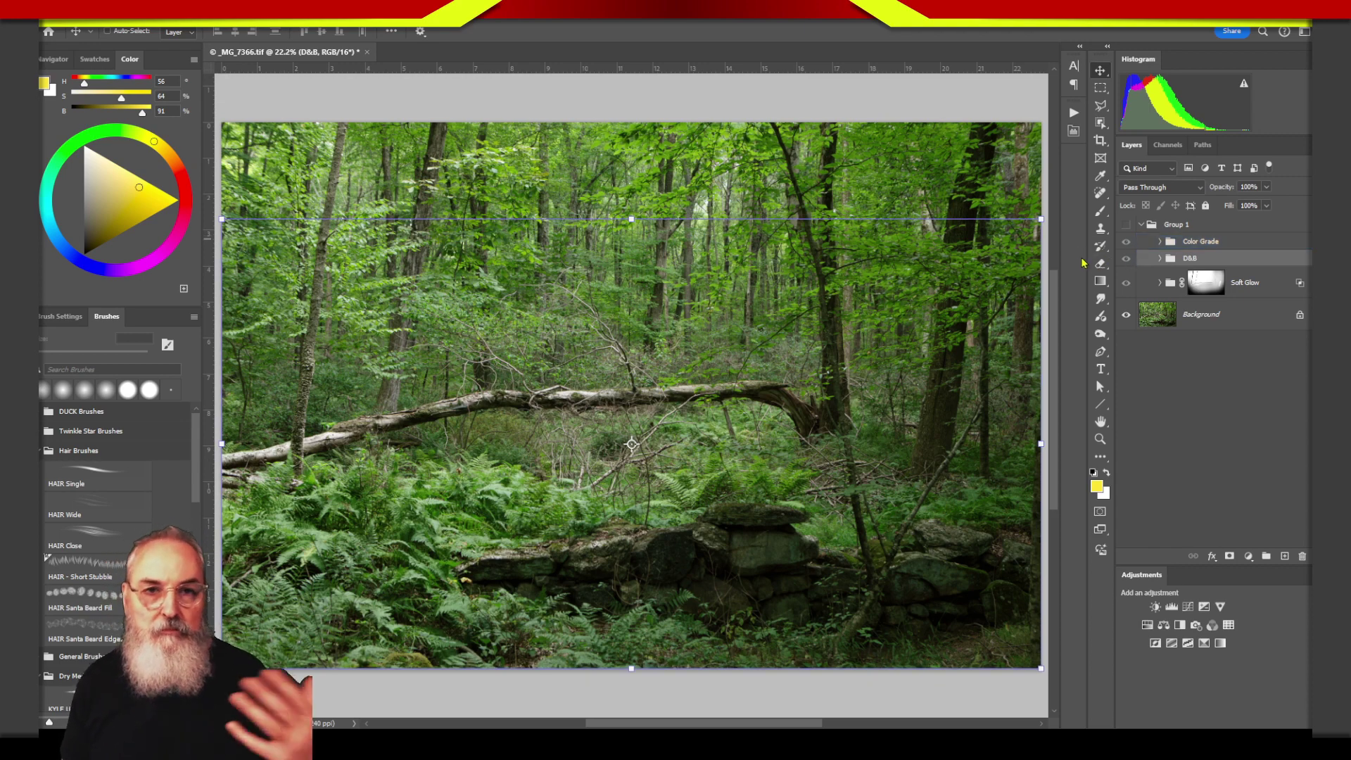
{"action": "left_click", "coordinate": [1125, 225]}
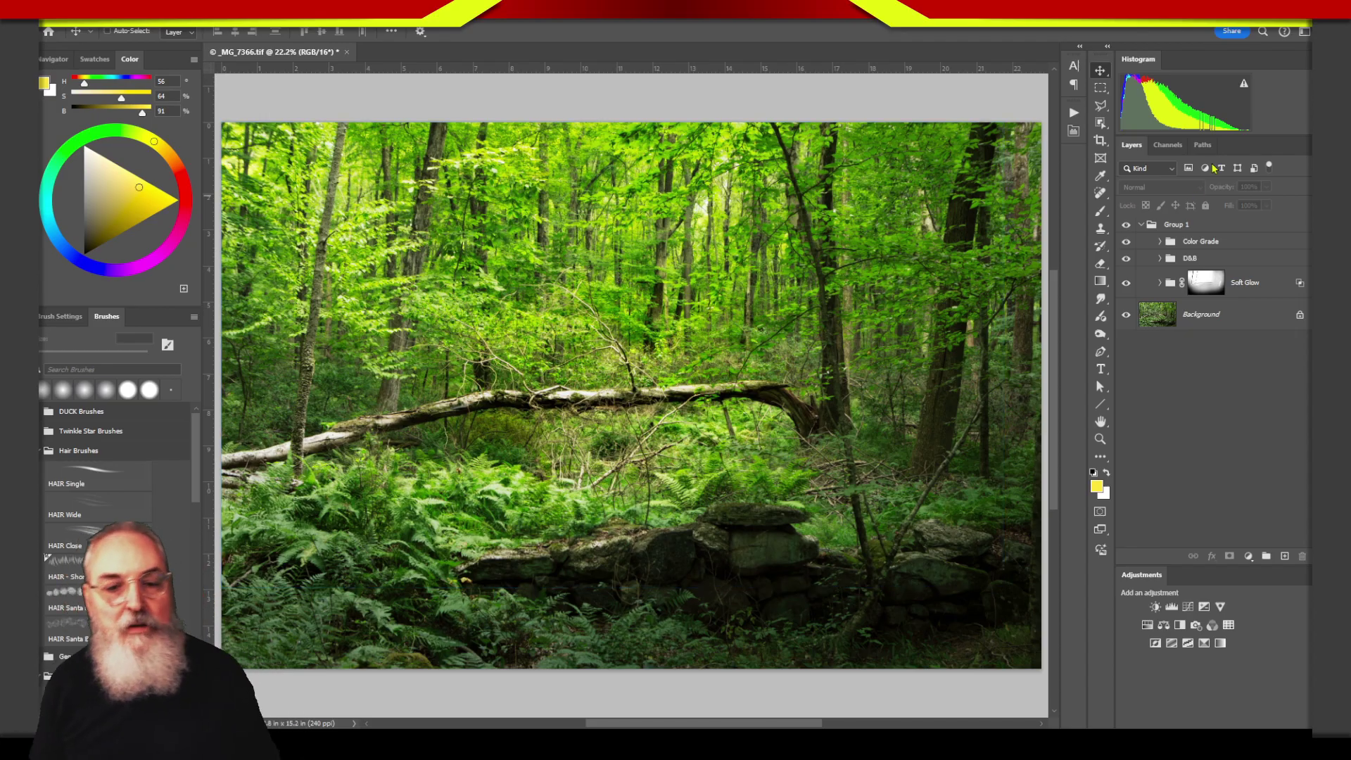
Step: Delete Group 1 with all its layers, leaving only the Background forest photo
{"action": "left_click", "coordinate": [1176, 242]}
{"action": "left_click", "coordinate": [1173, 224]}
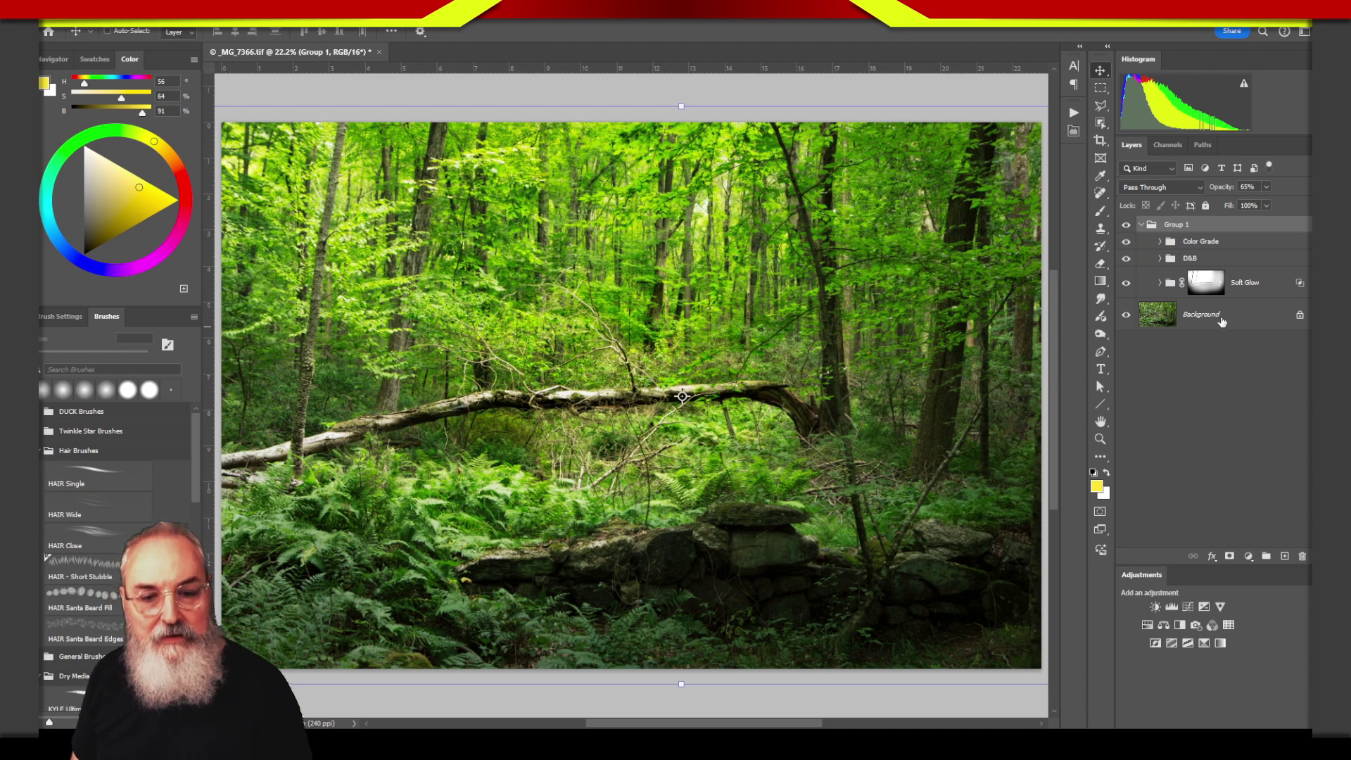
{"action": "key", "text": "Delete"}
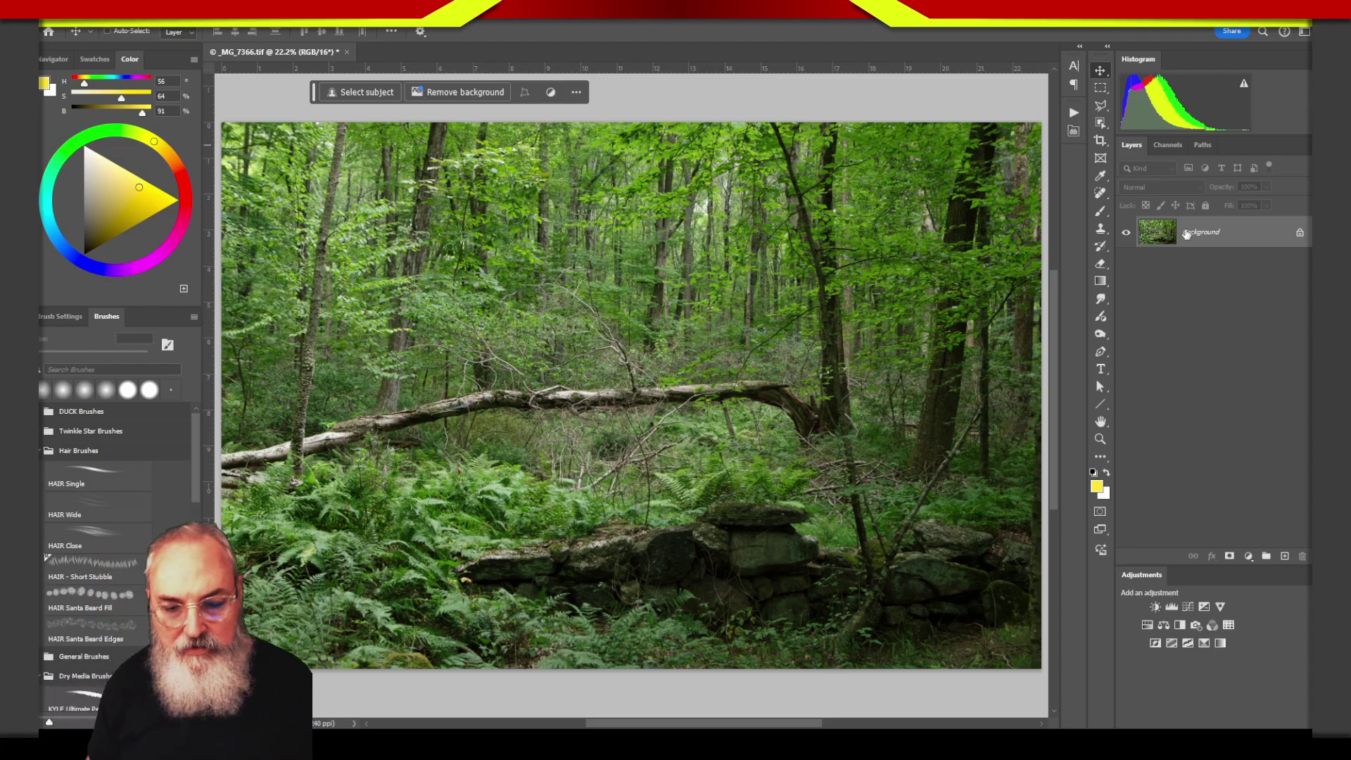
{"action": "left_click", "coordinate": [1285, 556]}
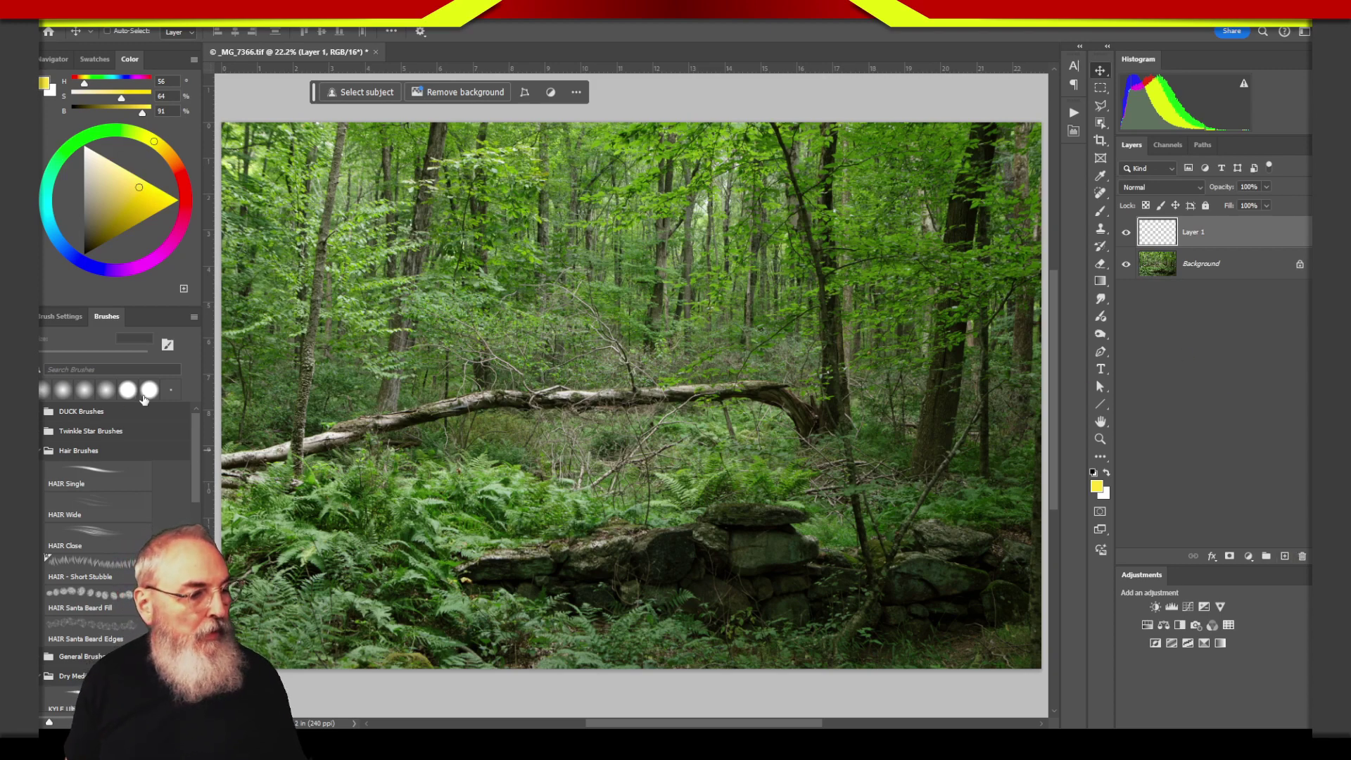
{"action": "left_click", "coordinate": [41, 450]}
{"action": "left_click", "coordinate": [41, 411]}
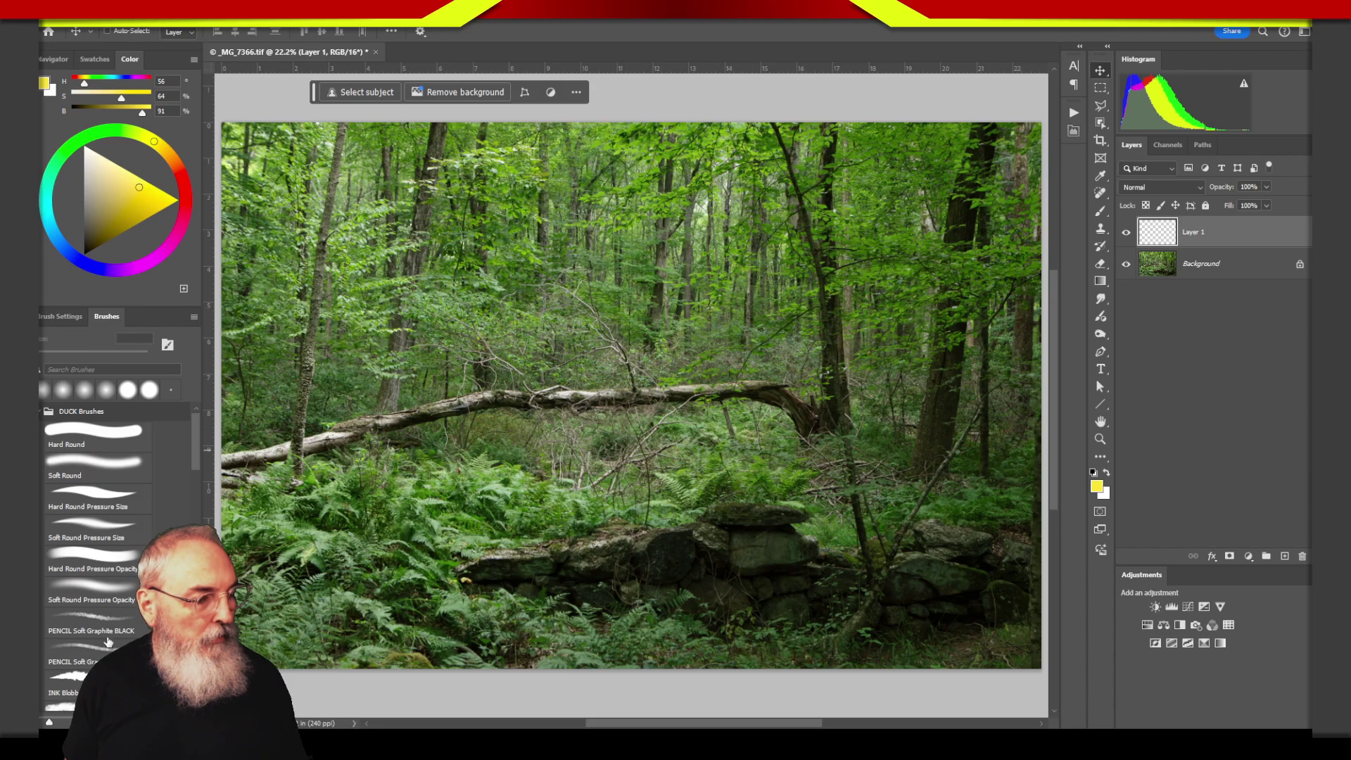
{"action": "left_click", "coordinate": [107, 642]}
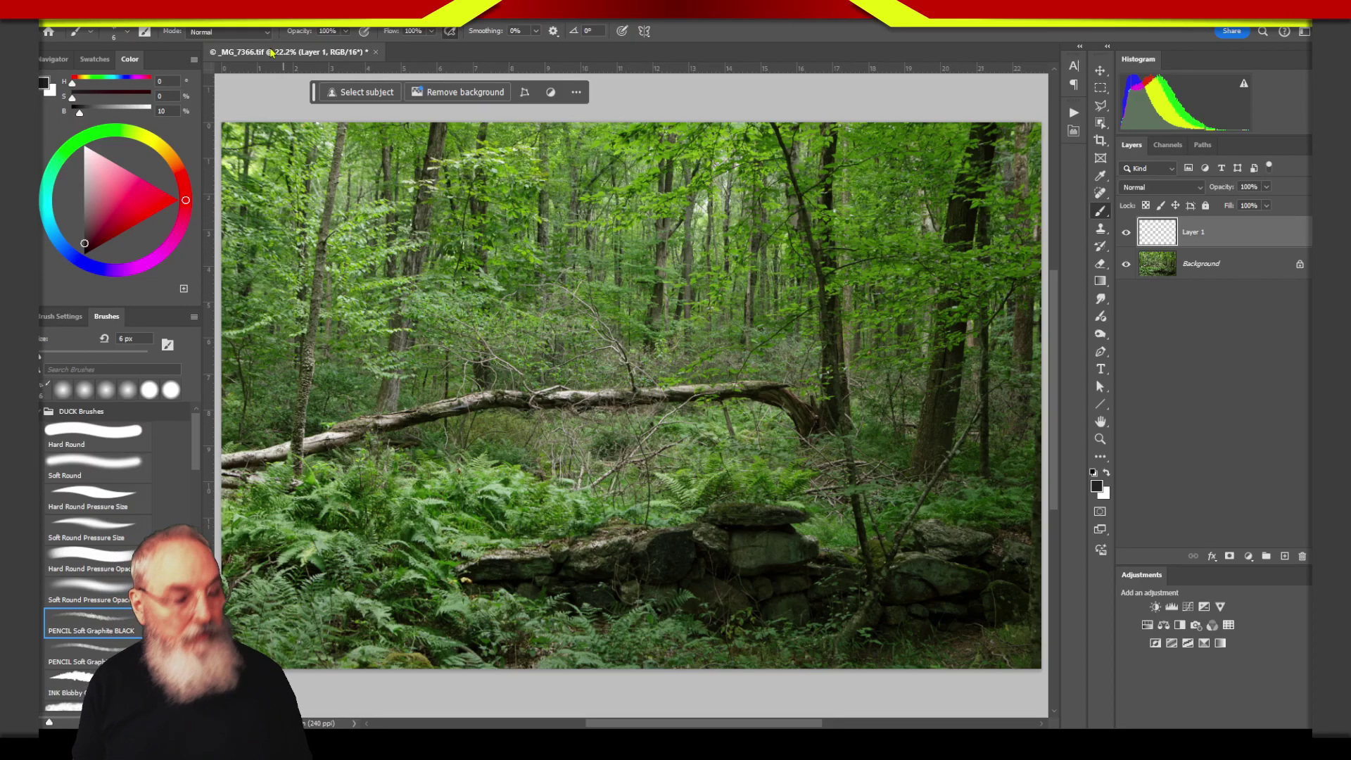
Step: Enlarge the brush to 30 px and set the foreground colour to bright yellow
{"action": "key", "text": "bracketright"}
{"action": "key", "text": "bracketright"}
{"action": "key", "text": "bracketright"}
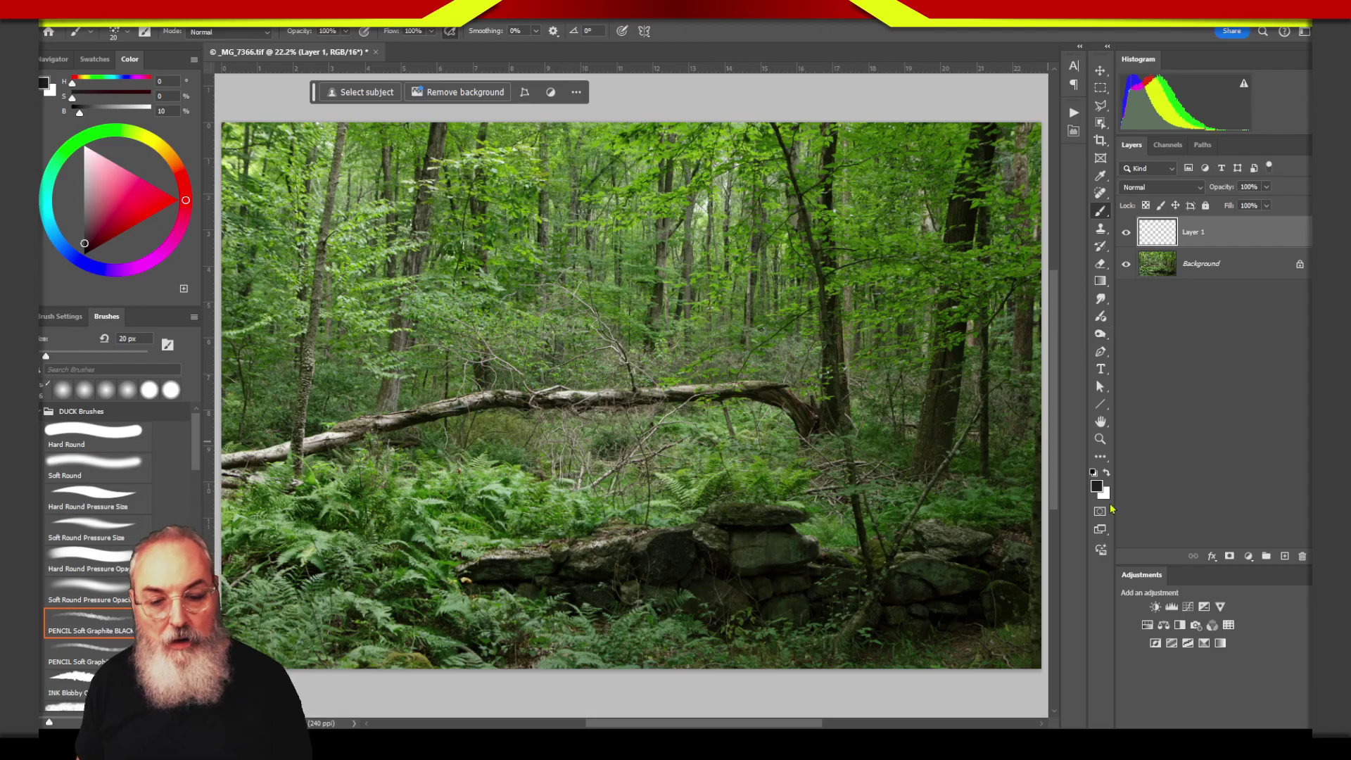
{"action": "left_click", "coordinate": [1096, 490]}
{"action": "left_click", "coordinate": [1130, 414]}
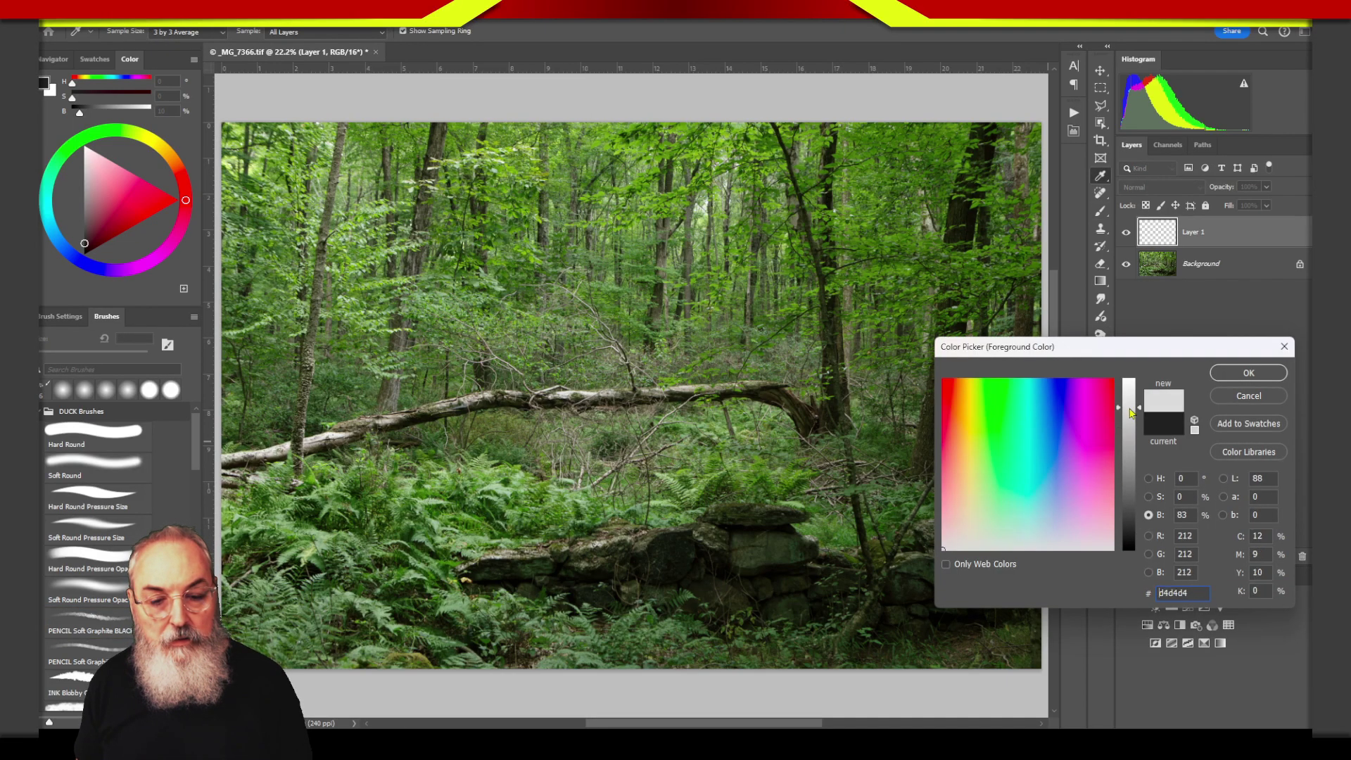
{"action": "left_click", "coordinate": [970, 414]}
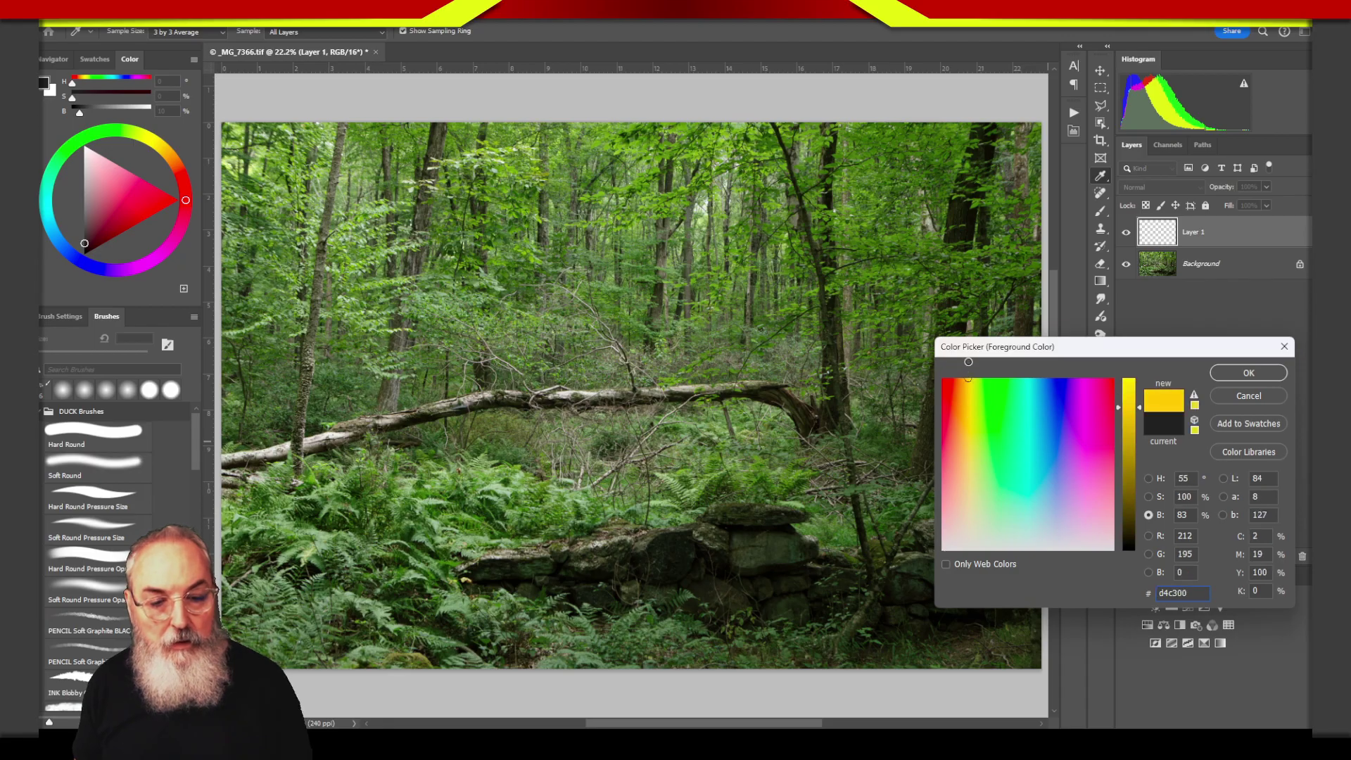
{"action": "left_click_drag", "start_coordinate": [1130, 406], "coordinate": [1122, 340]}
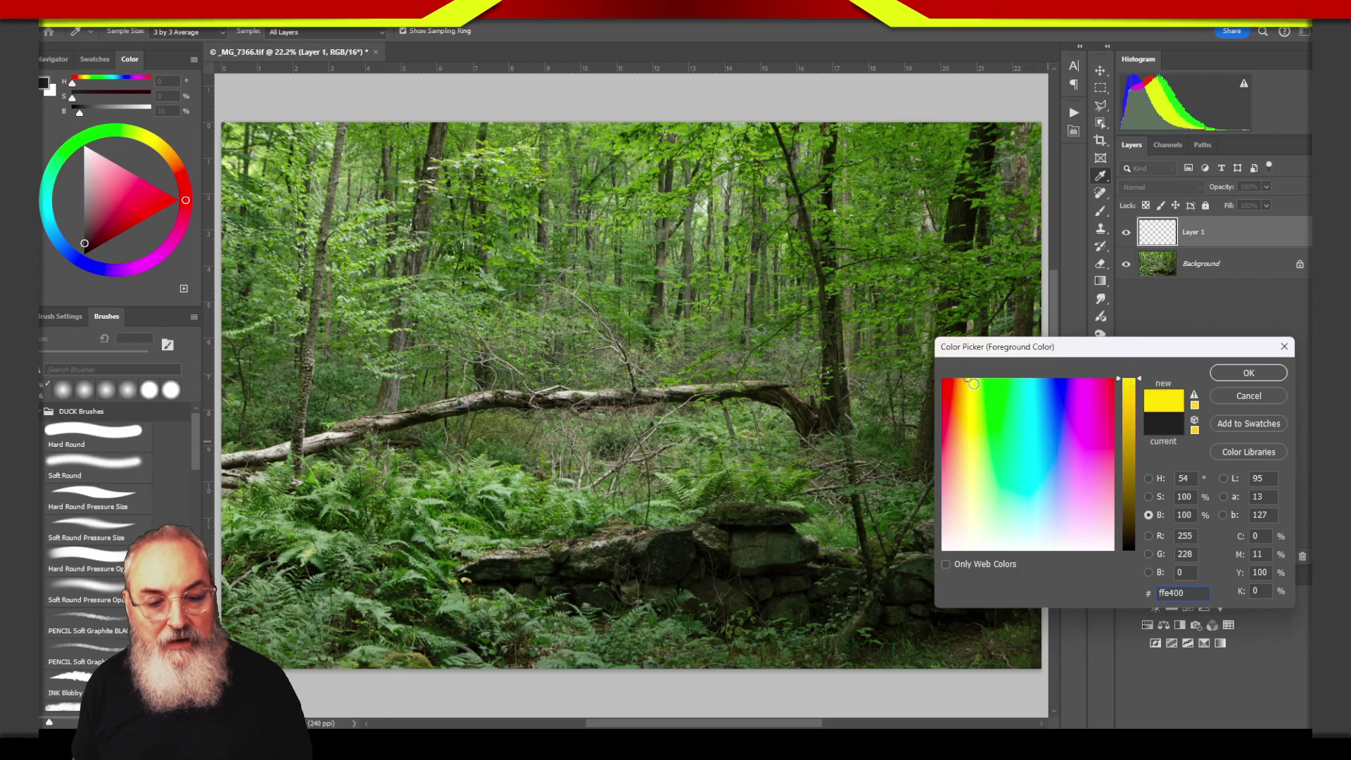
{"action": "left_click_drag", "start_coordinate": [973, 383], "coordinate": [971, 385]}
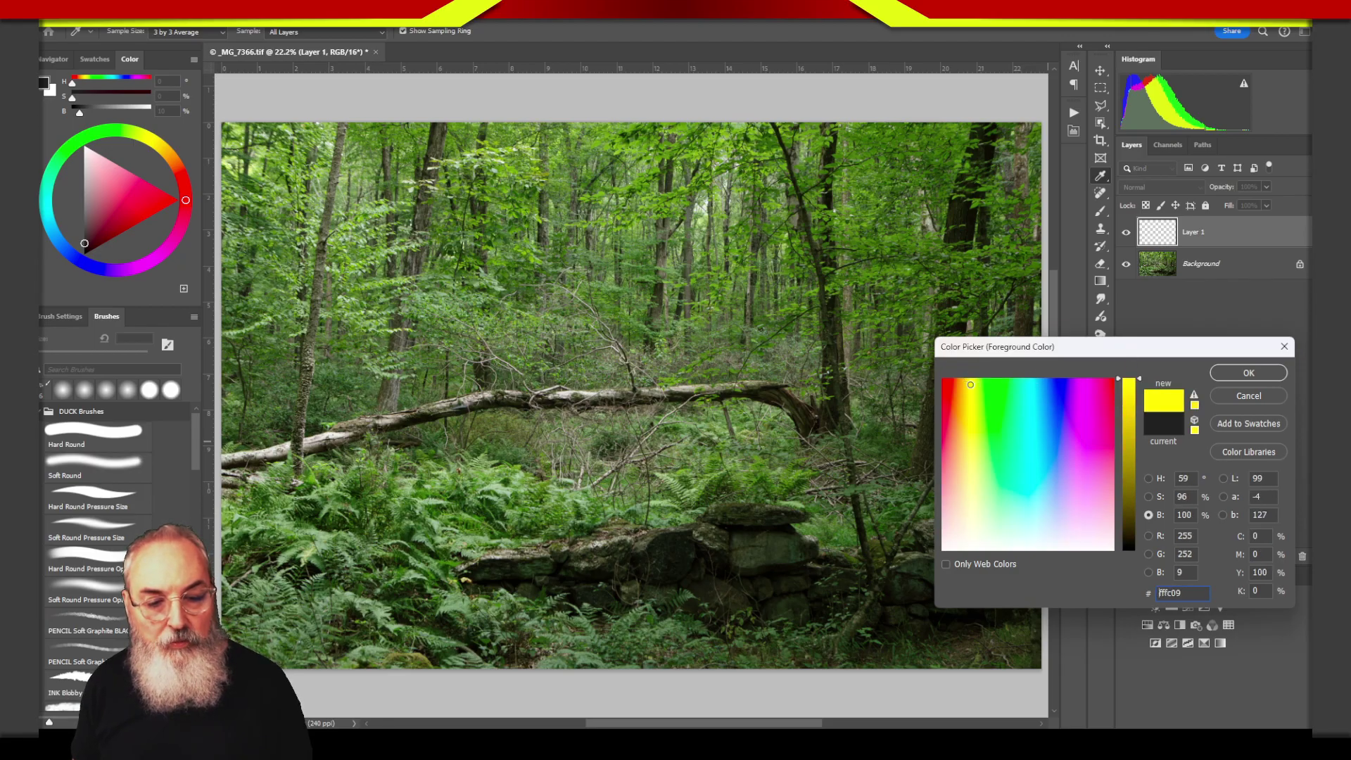
{"action": "left_click", "coordinate": [1256, 375]}
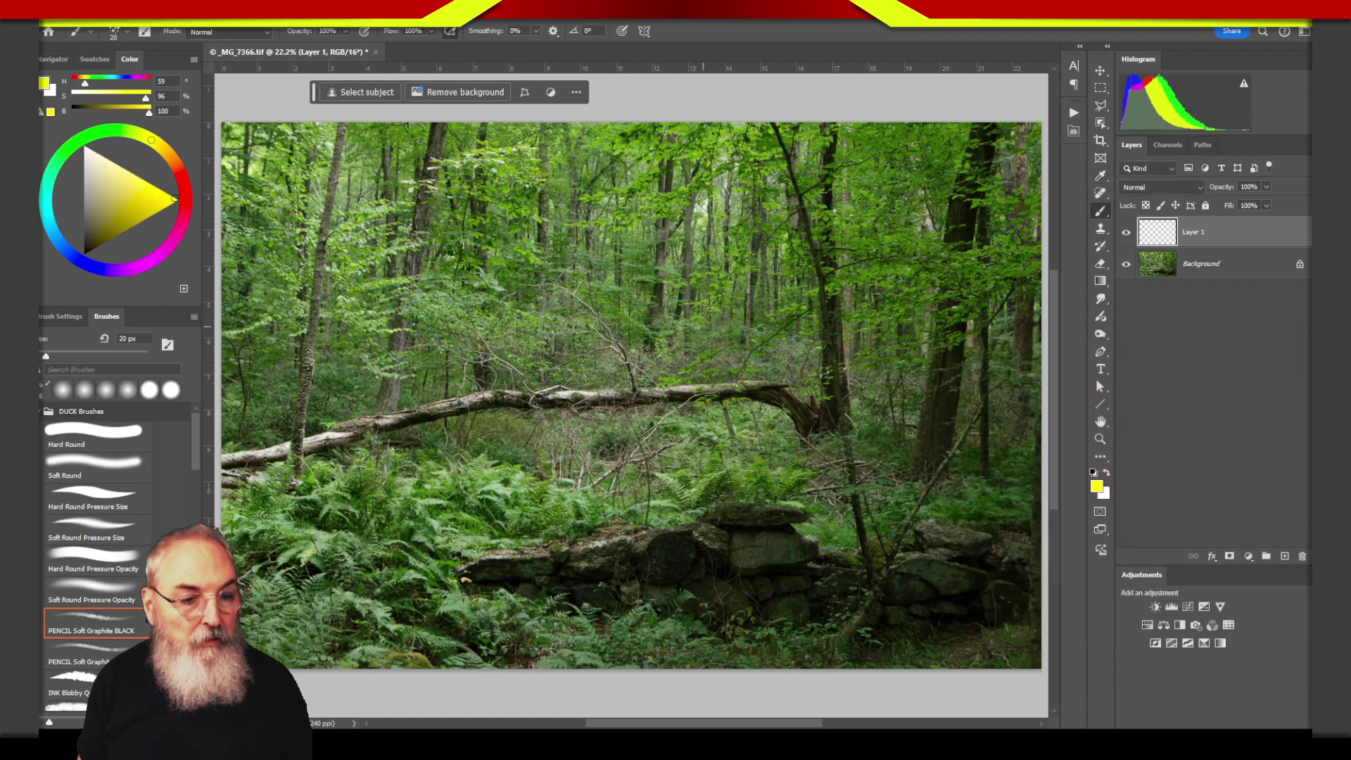
Step: Paint two yellow test strokes over the forest centre and undo both
{"action": "left_click_drag", "start_coordinate": [658, 250], "coordinate": [554, 486]}
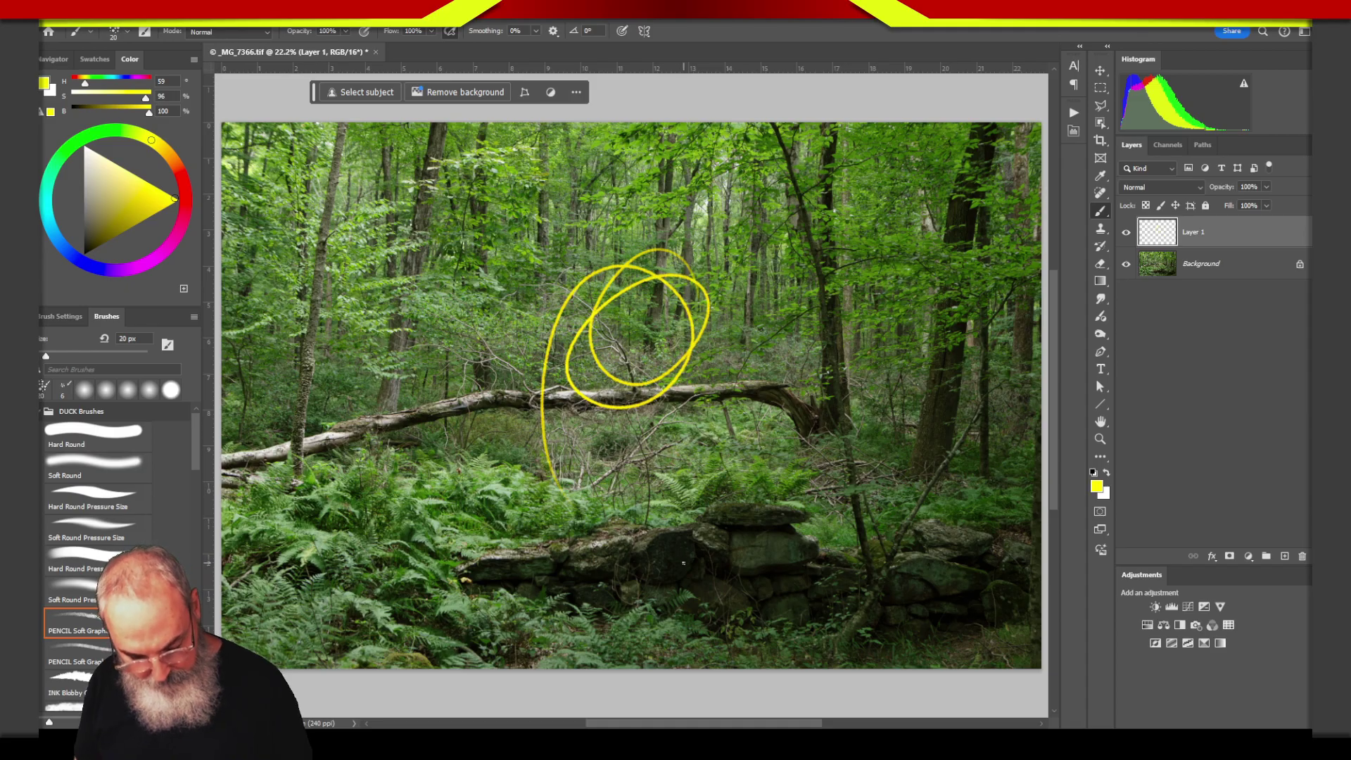
{"action": "key", "text": "ctrl+z"}
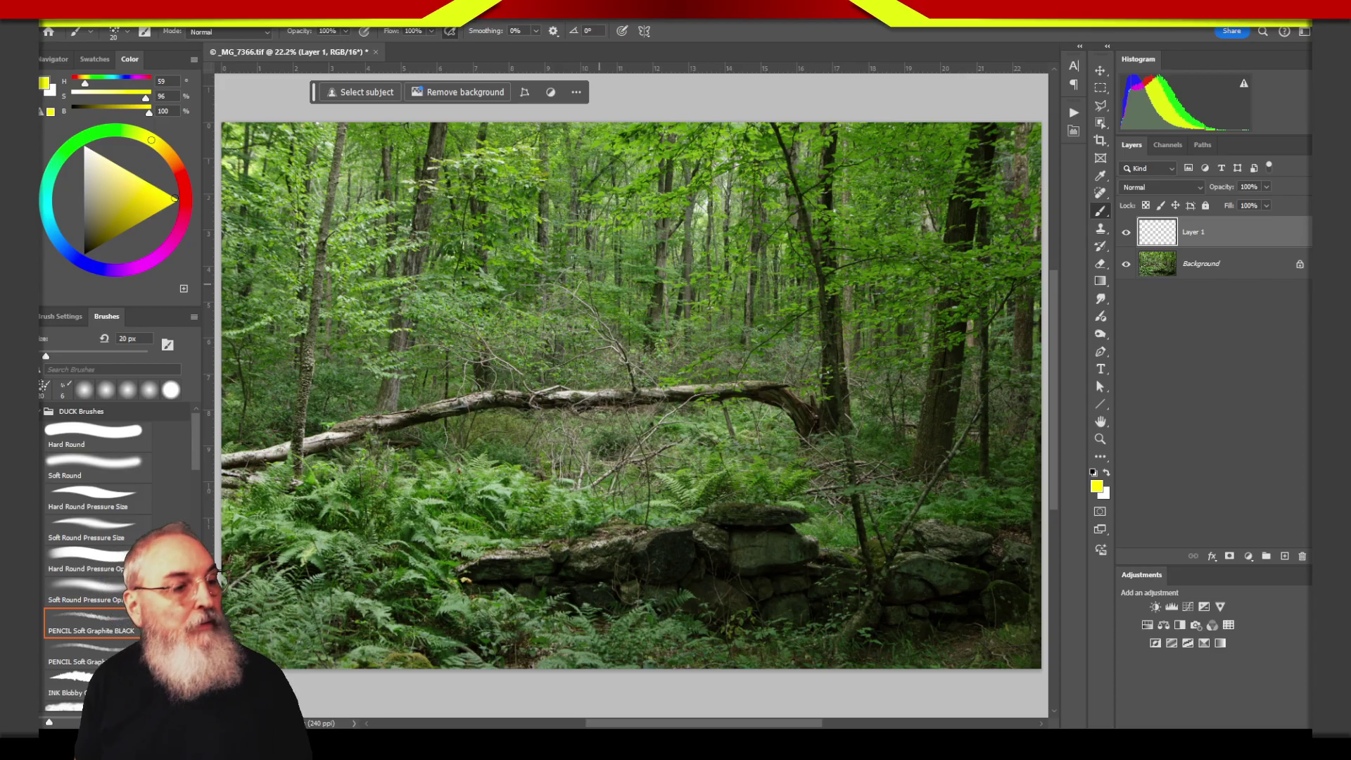
{"action": "left_click_drag", "start_coordinate": [614, 261], "coordinate": [667, 421]}
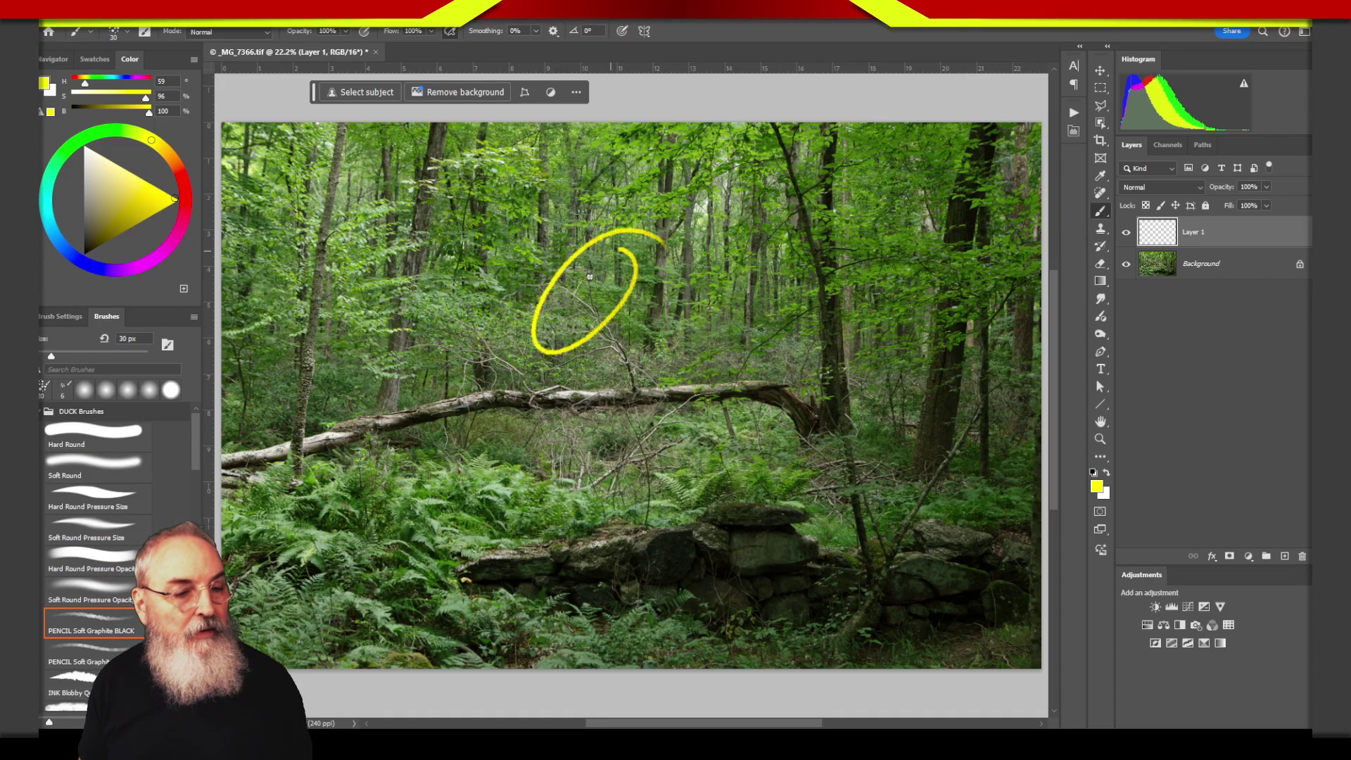
{"action": "key", "text": "ctrl+z"}
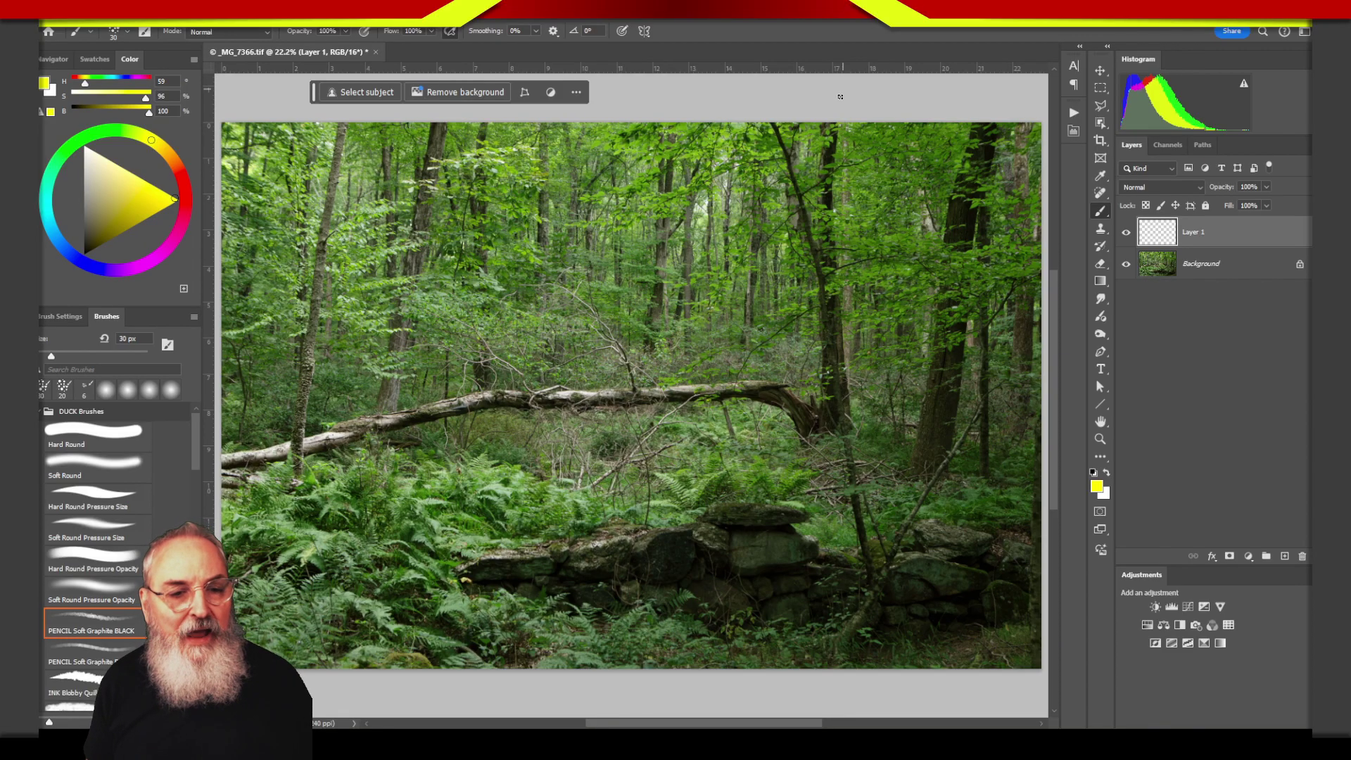
Step: Handwrite yellow 'Flat' near the top right and loop a big circle around the bright forest centre
{"action": "mouse_move", "coordinate": [844, 135]}
{"action": "left_mouse_down"}
{"action": "mouse_move", "coordinate": [854, 178]}
{"action": "mouse_move", "coordinate": [864, 146]}
{"action": "left_mouse_up"}
{"action": "mouse_move", "coordinate": [877, 133]}
{"action": "left_mouse_down"}
{"action": "mouse_move", "coordinate": [881, 174]}
{"action": "mouse_move", "coordinate": [933, 169]}
{"action": "left_mouse_up"}
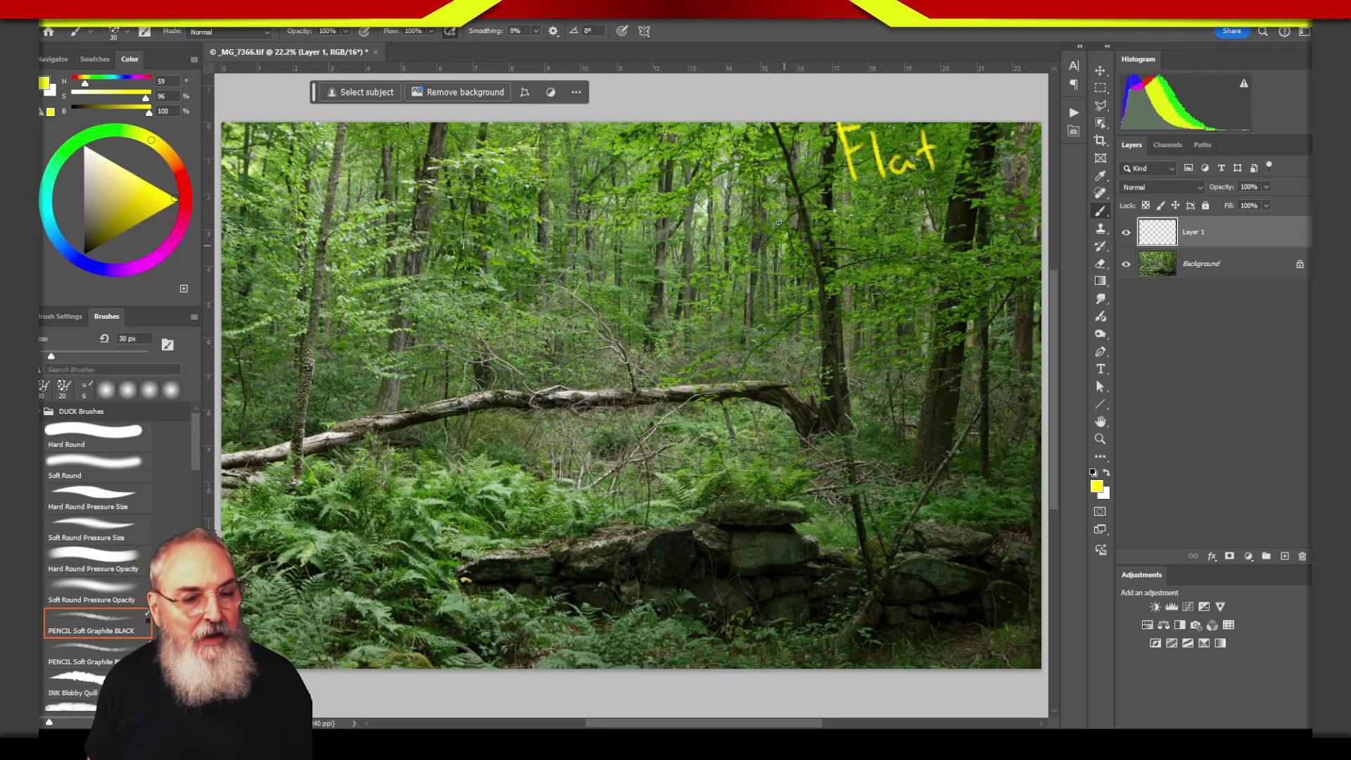
{"action": "mouse_move", "coordinate": [746, 194]}
{"action": "left_mouse_down"}
{"action": "mouse_move", "coordinate": [804, 356]}
{"action": "mouse_move", "coordinate": [781, 415]}
{"action": "mouse_move", "coordinate": [553, 516]}
{"action": "left_mouse_up"}
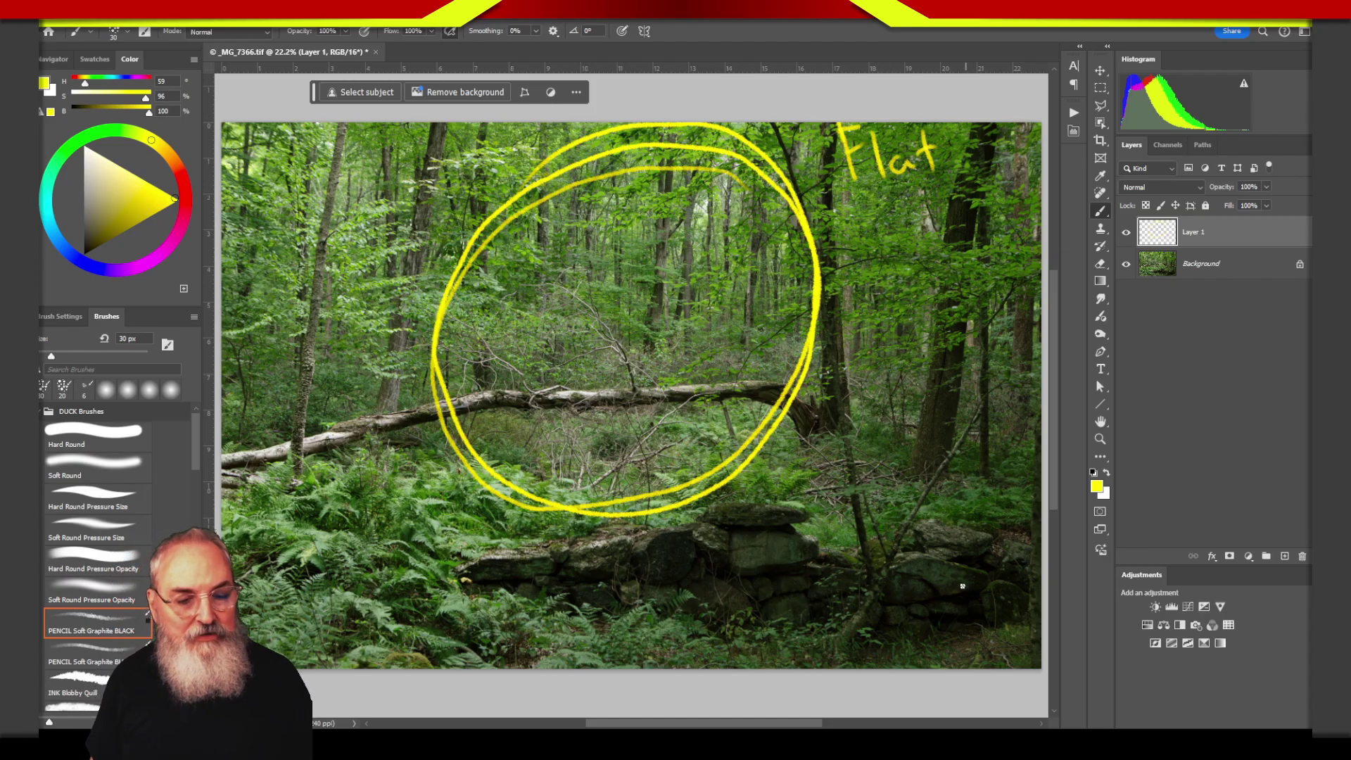
Step: Paint three yellow lines right of the circle and three down the photo's left side
{"action": "mouse_move", "coordinate": [813, 517]}
{"action": "left_mouse_down"}
{"action": "mouse_move", "coordinate": [892, 324]}
{"action": "mouse_move", "coordinate": [949, 126]}
{"action": "left_mouse_up"}
{"action": "left_click_drag", "start_coordinate": [873, 552], "coordinate": [985, 151]}
{"action": "left_click_drag", "start_coordinate": [963, 552], "coordinate": [1022, 225]}
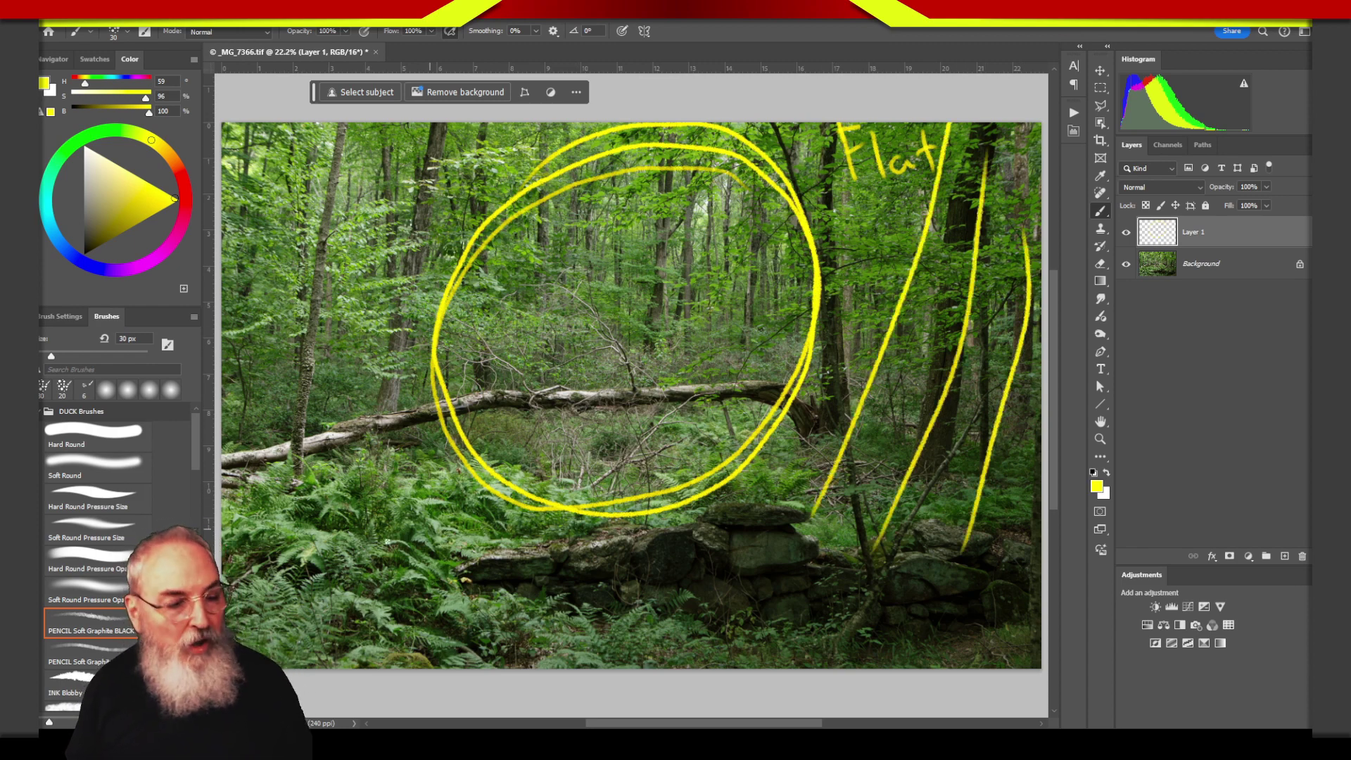
{"action": "left_click_drag", "start_coordinate": [260, 535], "coordinate": [252, 126]}
{"action": "left_click_drag", "start_coordinate": [314, 518], "coordinate": [341, 141]}
{"action": "left_click_drag", "start_coordinate": [363, 514], "coordinate": [406, 157]}
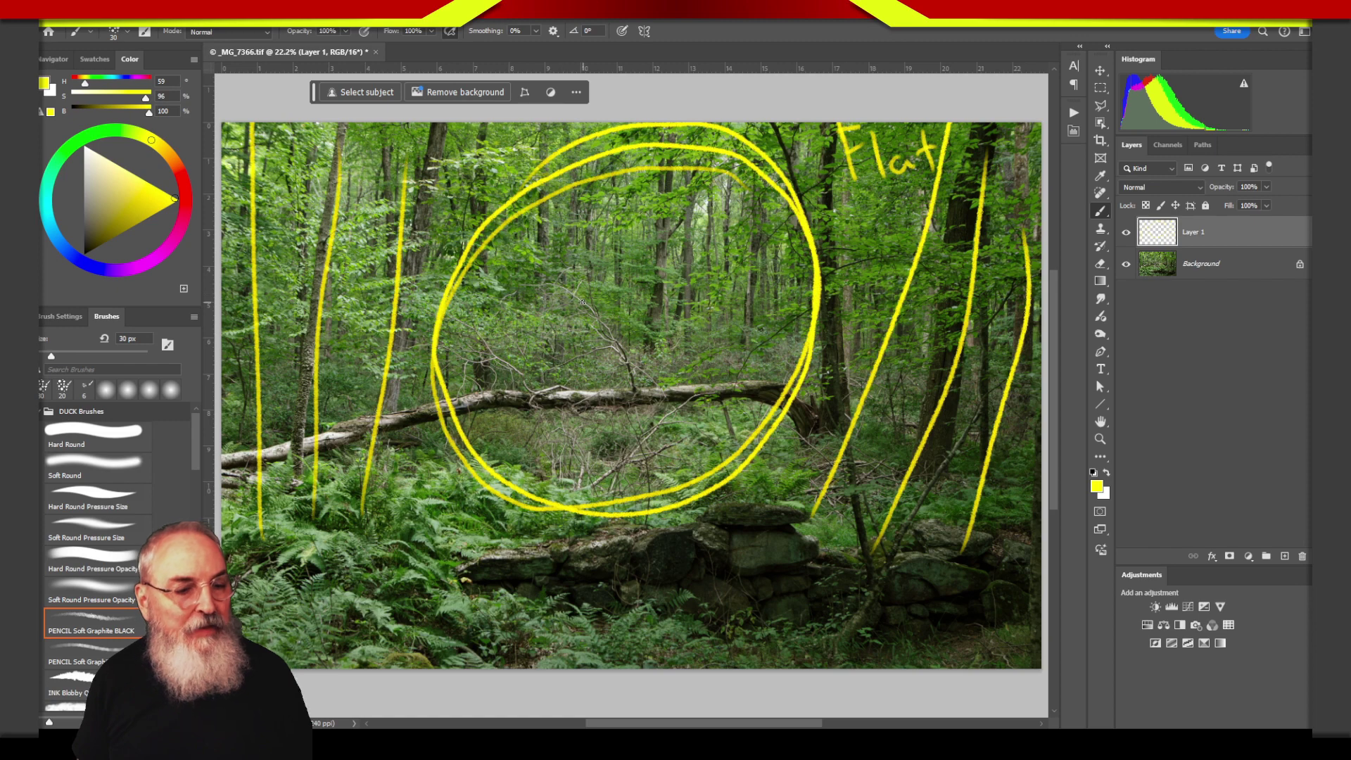
Step: Write 'Light' in yellow inside the circle
{"action": "mouse_move", "coordinate": [555, 251]}
{"action": "left_mouse_down"}
{"action": "mouse_move", "coordinate": [591, 318]}
{"action": "mouse_move", "coordinate": [640, 330]}
{"action": "left_mouse_up"}
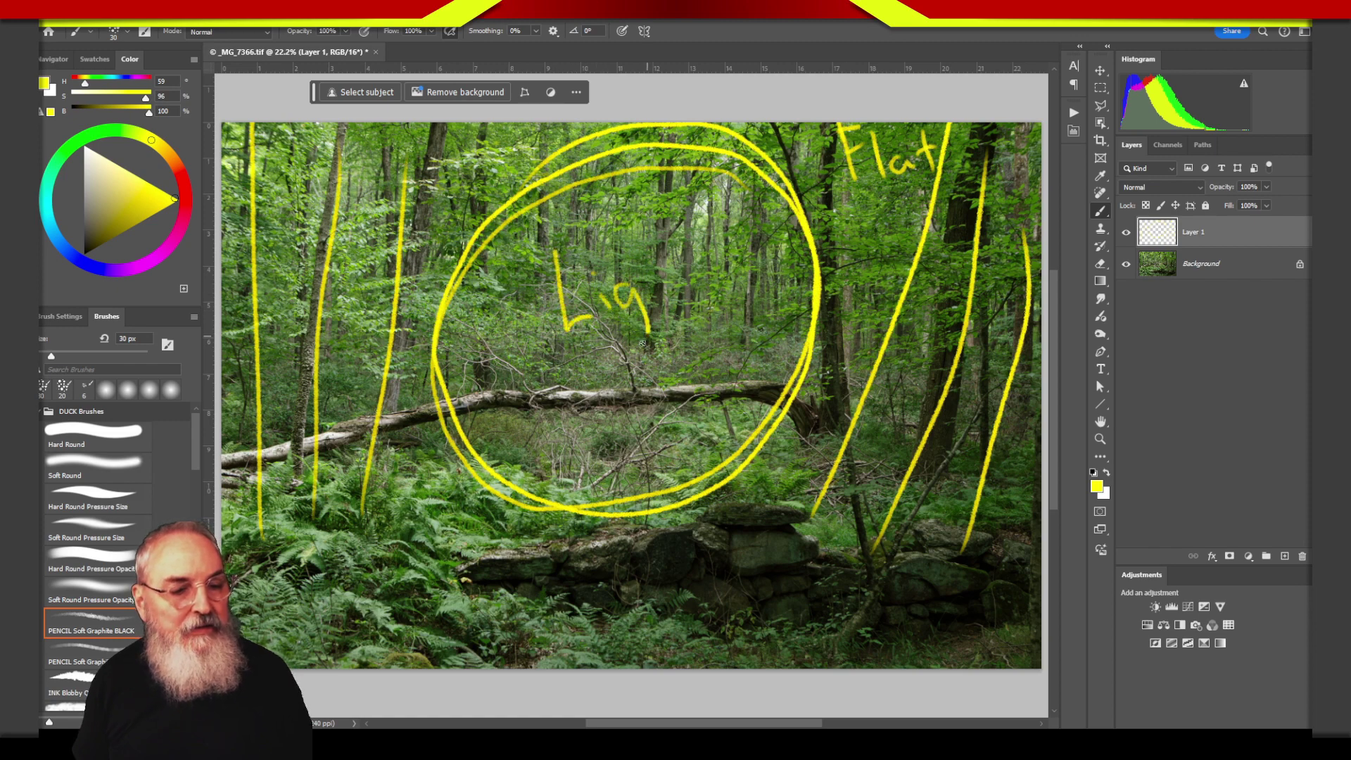
{"action": "left_click_drag", "start_coordinate": [665, 253], "coordinate": [686, 309]}
{"action": "left_click_drag", "start_coordinate": [705, 254], "coordinate": [702, 285]}
{"action": "left_click_drag", "start_coordinate": [690, 282], "coordinate": [722, 263]}
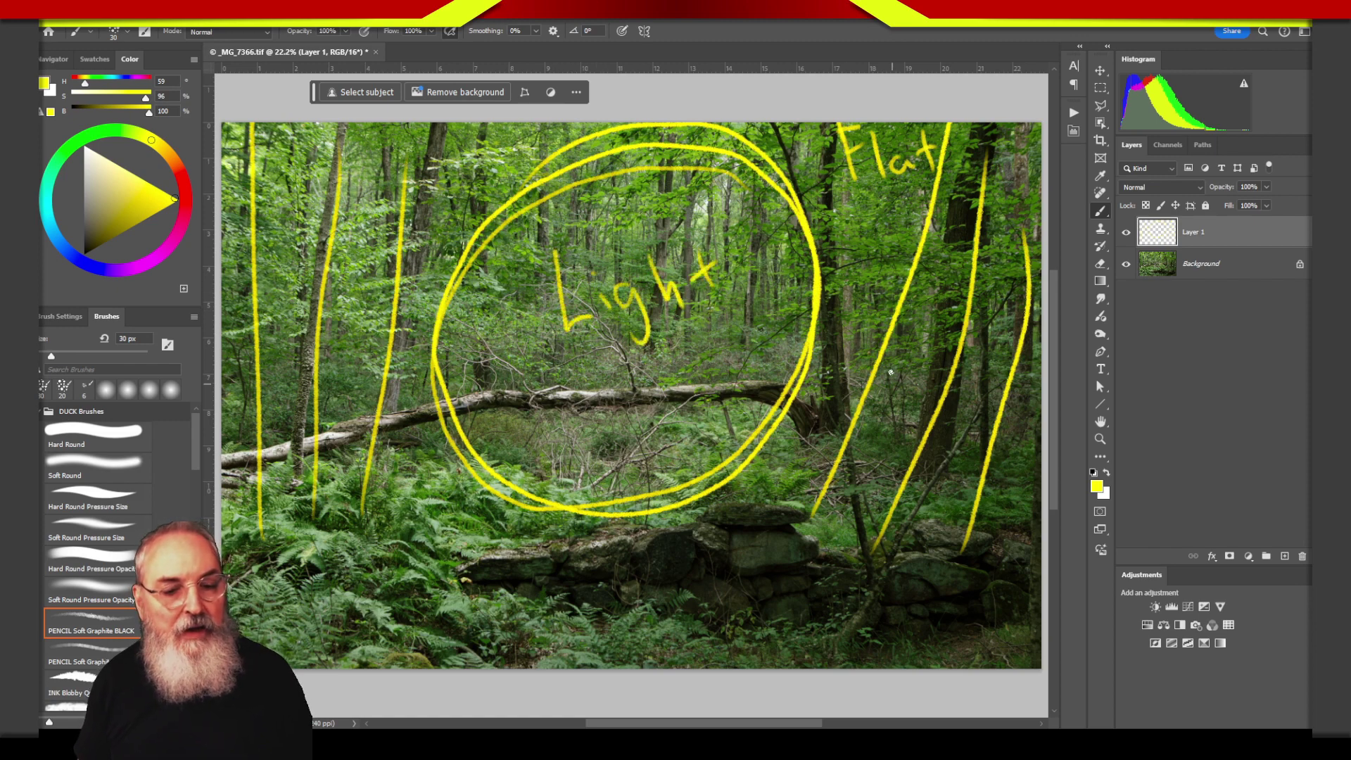
Step: Write 'DK' between the right lines, between the left lines and at the bottom
{"action": "left_click_drag", "start_coordinate": [891, 355], "coordinate": [893, 360]}
{"action": "mouse_move", "coordinate": [943, 309]}
{"action": "left_mouse_down"}
{"action": "mouse_move", "coordinate": [914, 374]}
{"action": "mouse_move", "coordinate": [968, 339]}
{"action": "left_mouse_up"}
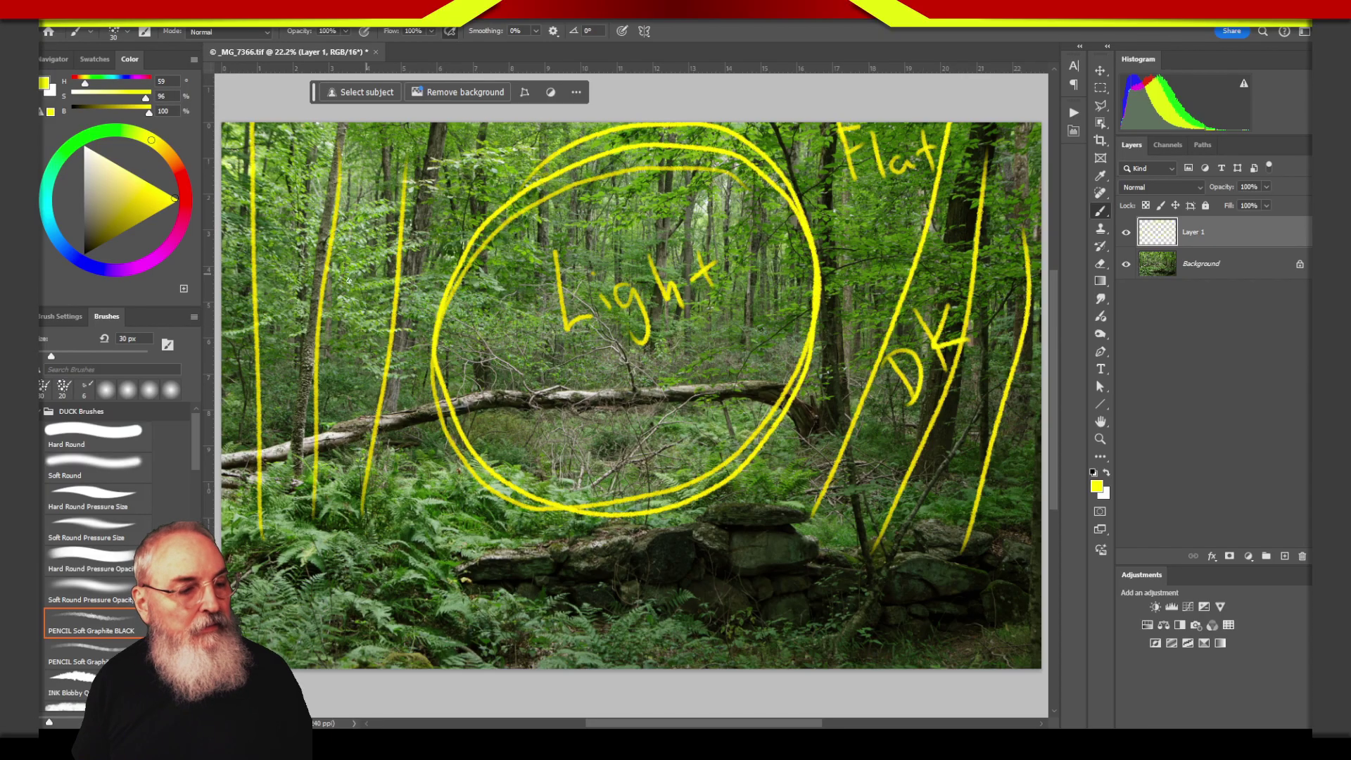
{"action": "left_click_drag", "start_coordinate": [258, 265], "coordinate": [295, 313]}
{"action": "left_click_drag", "start_coordinate": [278, 211], "coordinate": [313, 257]}
{"action": "mouse_move", "coordinate": [327, 184]}
{"action": "left_mouse_down"}
{"action": "mouse_move", "coordinate": [292, 236]}
{"action": "mouse_move", "coordinate": [355, 220]}
{"action": "left_mouse_up"}
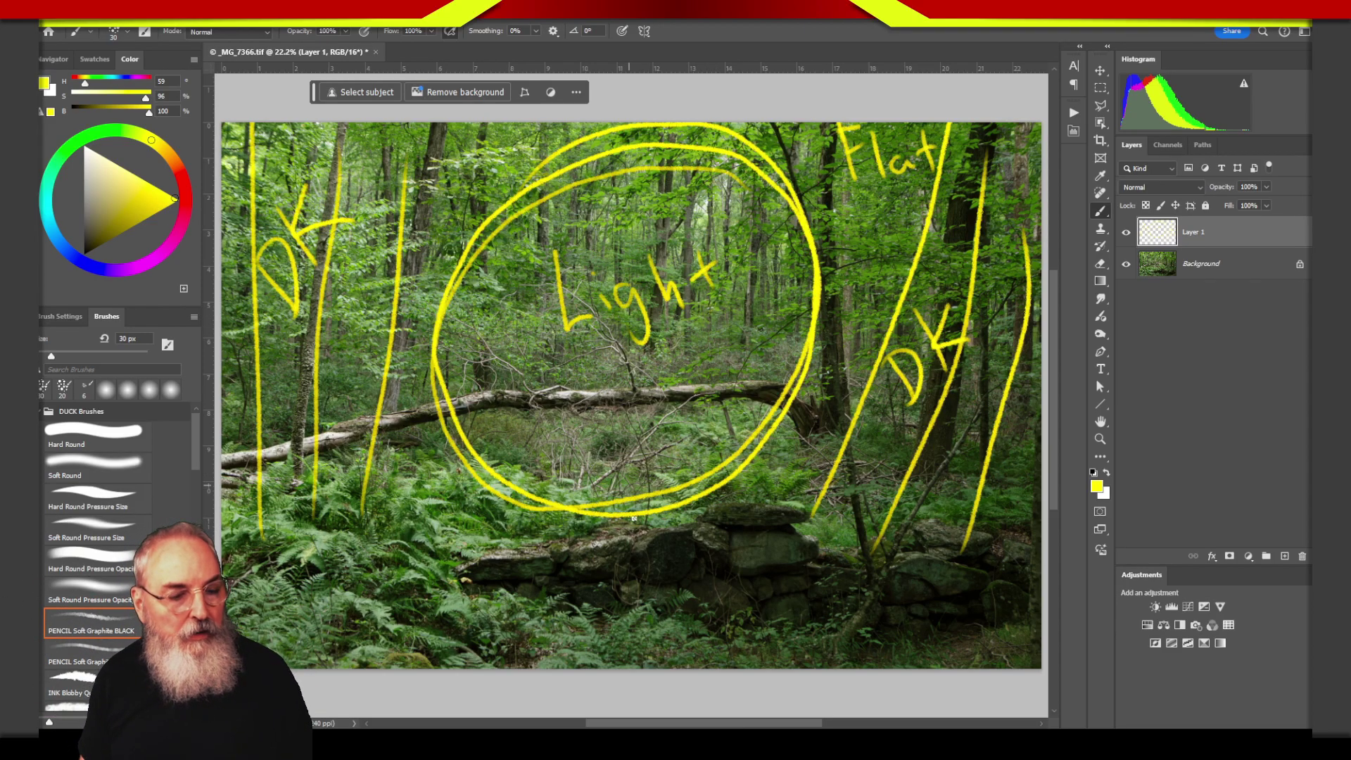
{"action": "left_click_drag", "start_coordinate": [557, 603], "coordinate": [584, 665]}
{"action": "left_click_drag", "start_coordinate": [559, 601], "coordinate": [599, 666]}
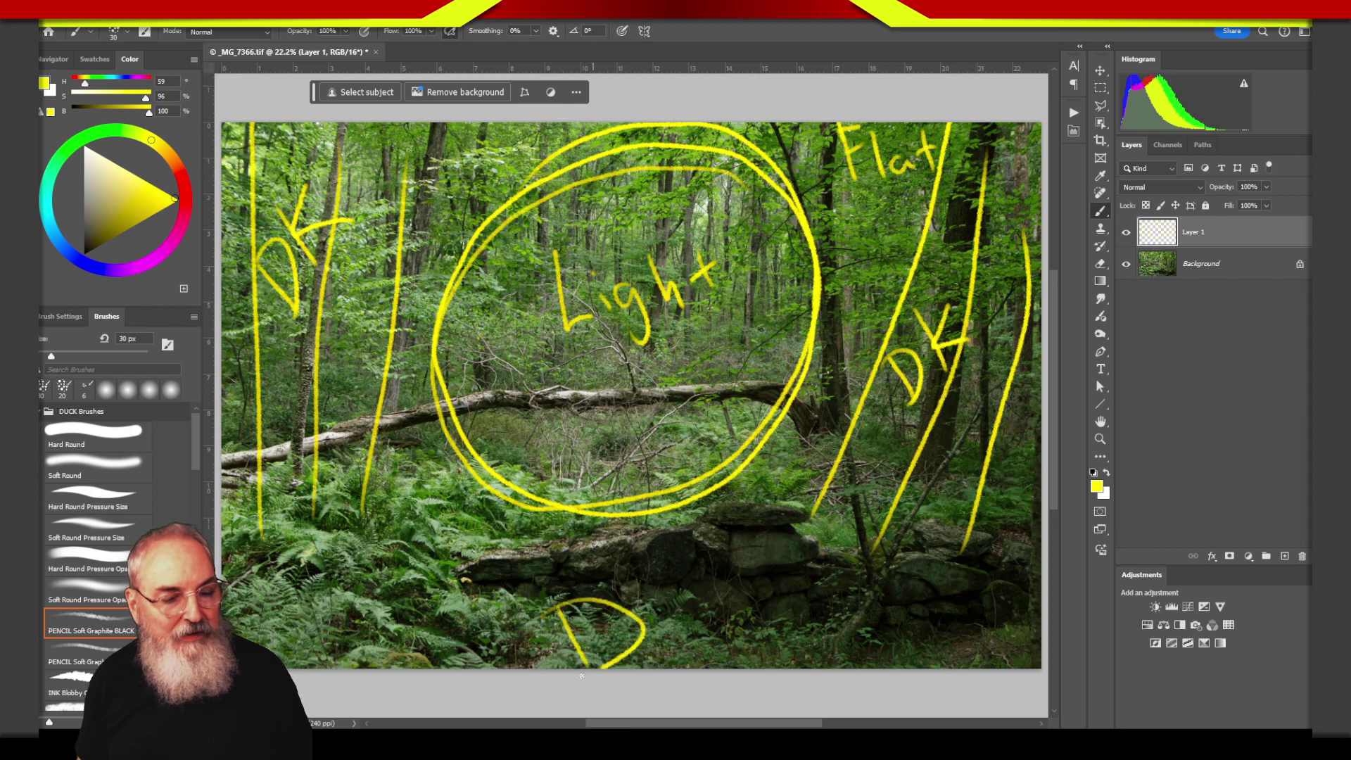
{"action": "left_click_drag", "start_coordinate": [678, 585], "coordinate": [703, 665]}
{"action": "mouse_move", "coordinate": [736, 606]}
{"action": "left_mouse_down"}
{"action": "mouse_move", "coordinate": [699, 640]}
{"action": "mouse_move", "coordinate": [798, 657]}
{"action": "left_mouse_up"}
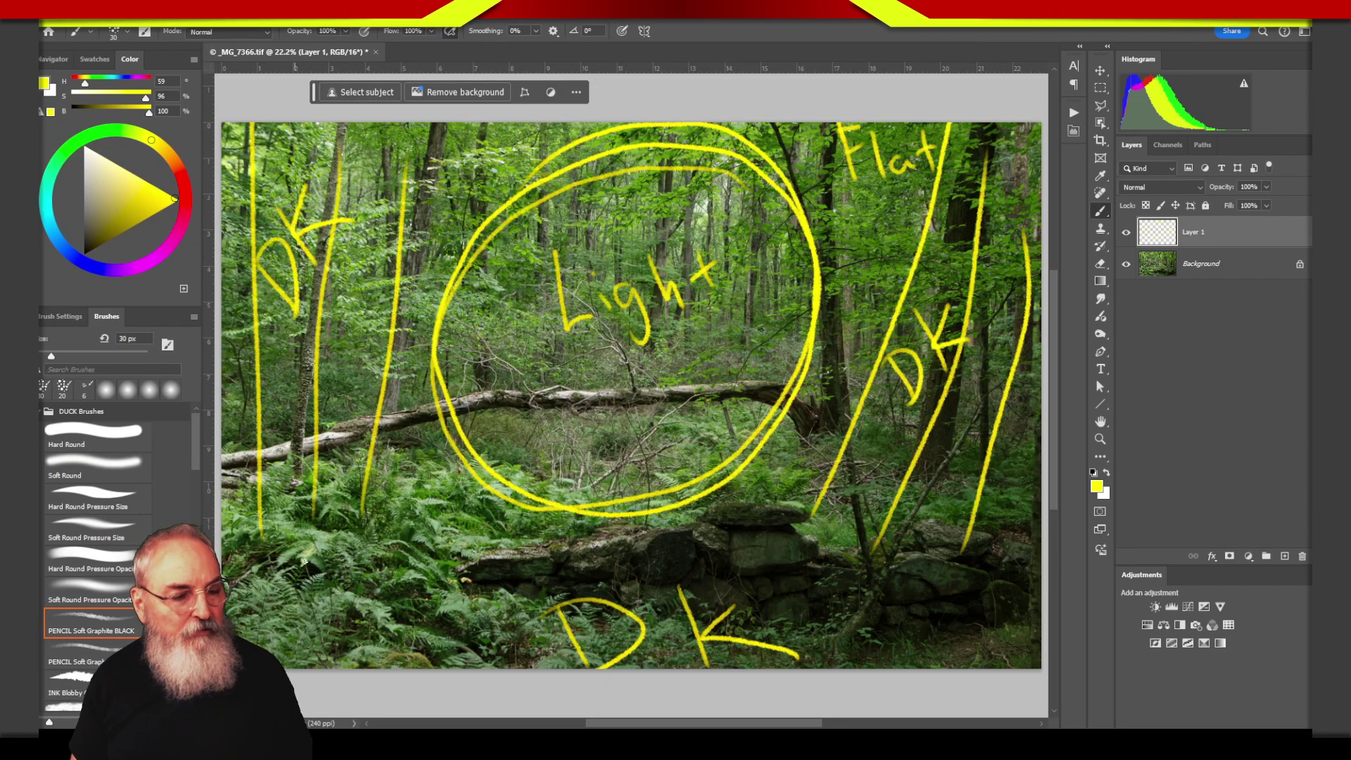
Step: Draw two yellow strokes on Layer 1: an arc over the log and a lower-left arrow
{"action": "left_click_drag", "start_coordinate": [222, 489], "coordinate": [534, 669]}
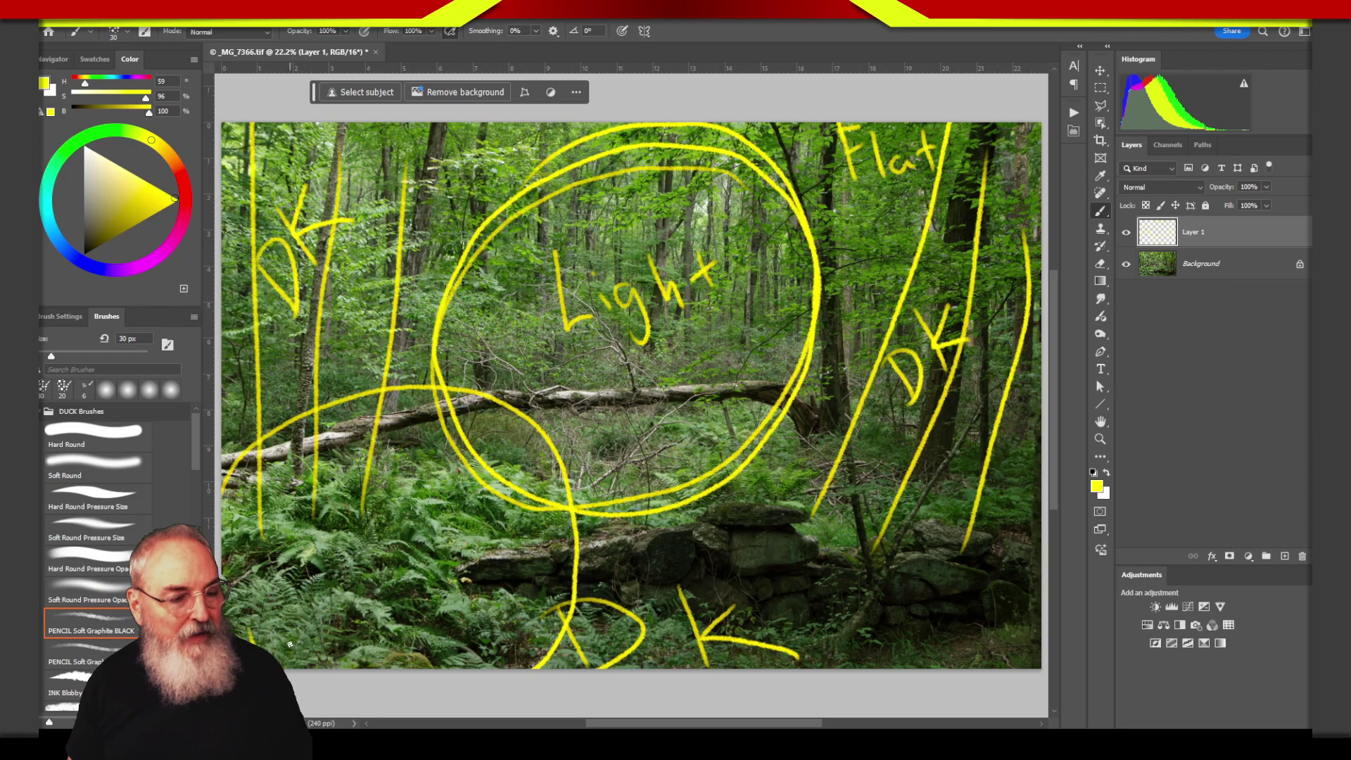
{"action": "mouse_move", "coordinate": [290, 628]}
{"action": "left_mouse_down"}
{"action": "mouse_move", "coordinate": [335, 562]}
{"action": "mouse_move", "coordinate": [398, 510]}
{"action": "mouse_move", "coordinate": [507, 457]}
{"action": "mouse_move", "coordinate": [545, 454]}
{"action": "mouse_move", "coordinate": [558, 468]}
{"action": "left_mouse_up"}
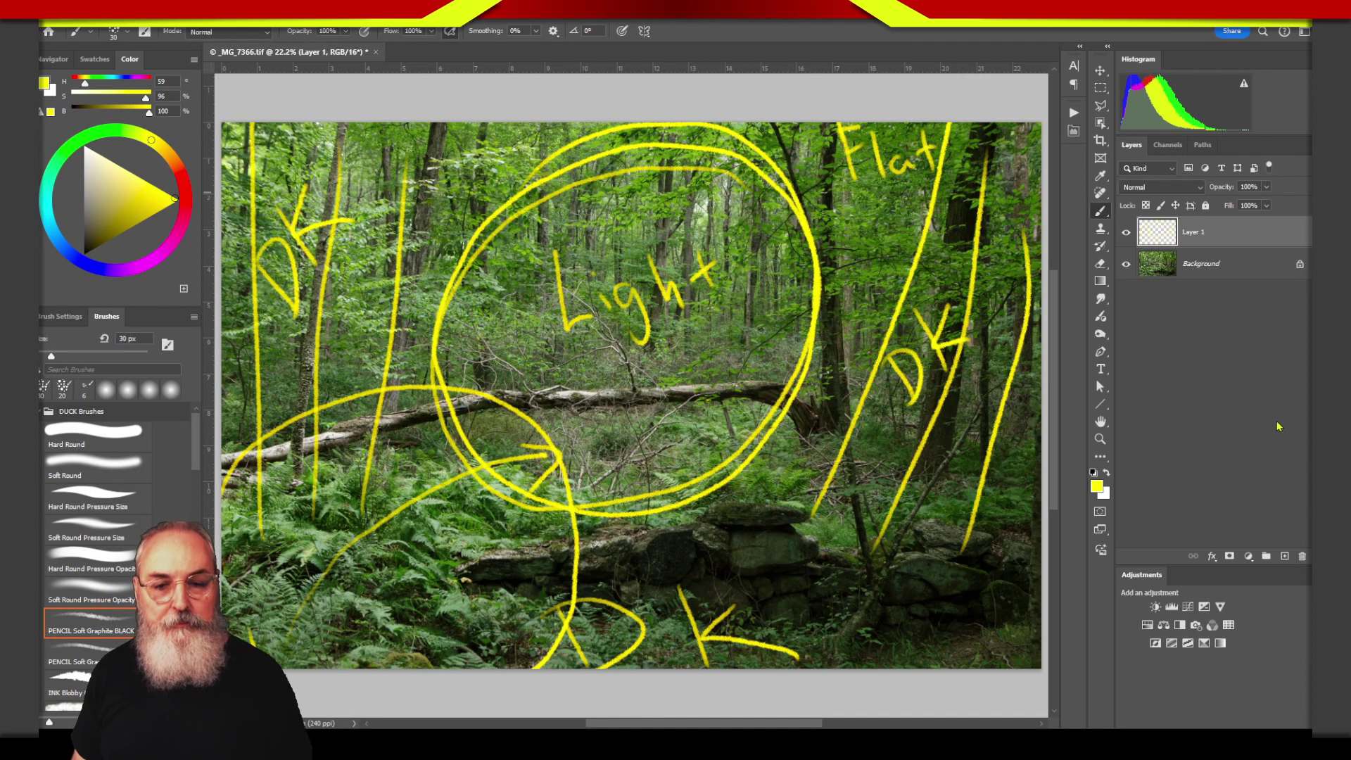
Step: Delete the yellow annotation Layer 1 by dragging it to the trash
{"action": "left_click_drag", "start_coordinate": [1130, 220], "coordinate": [1304, 557]}
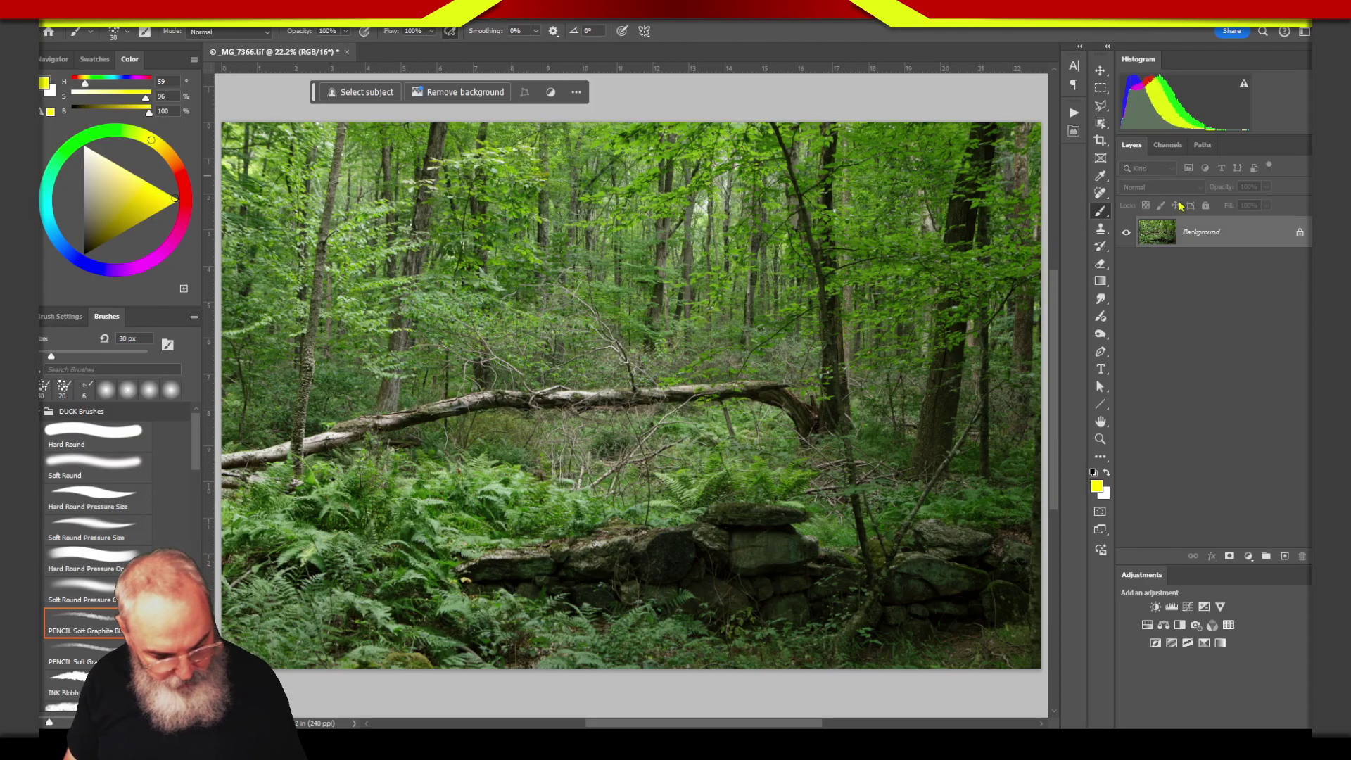
Step: Duplicate the Background forest photo onto a new Layer 1 with Ctrl+J
{"action": "key", "text": "ctrl+j"}
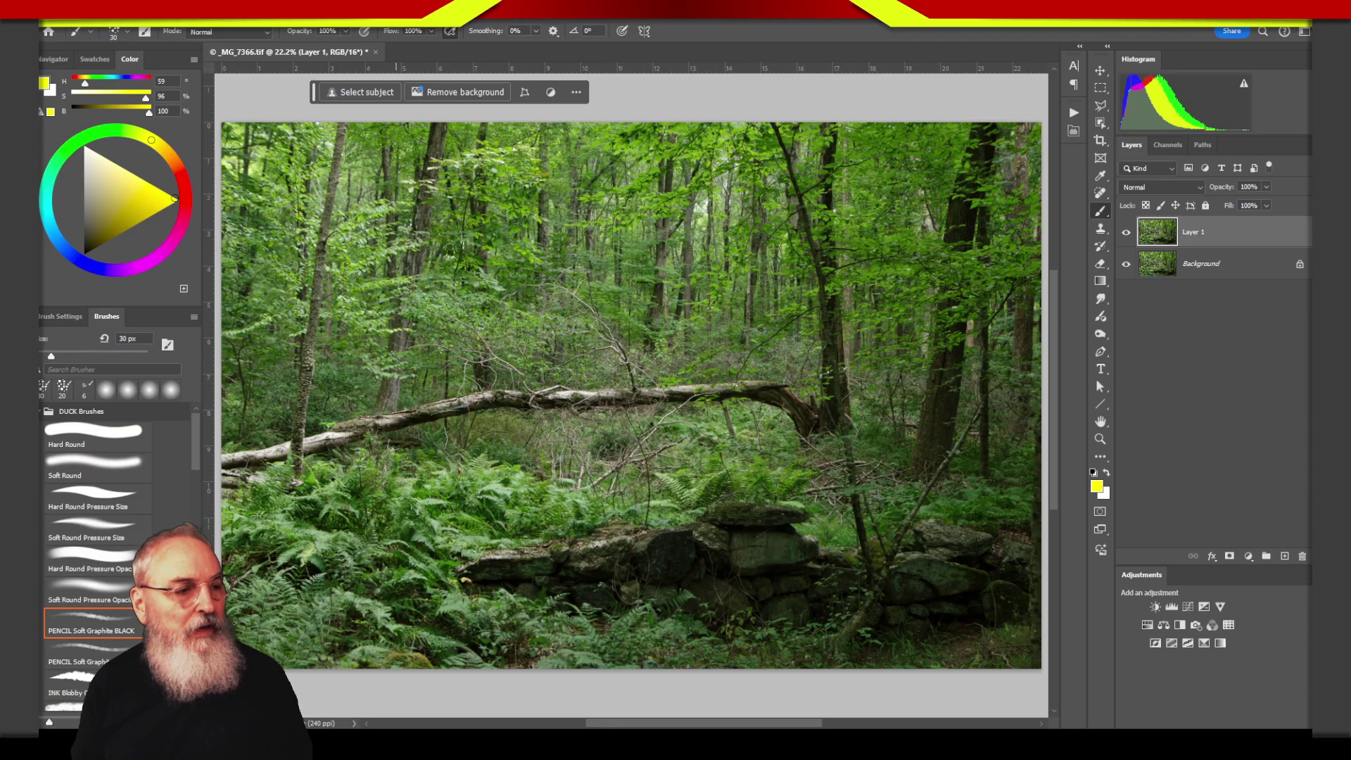
{"action": "left_click", "coordinate": [218, 14]}
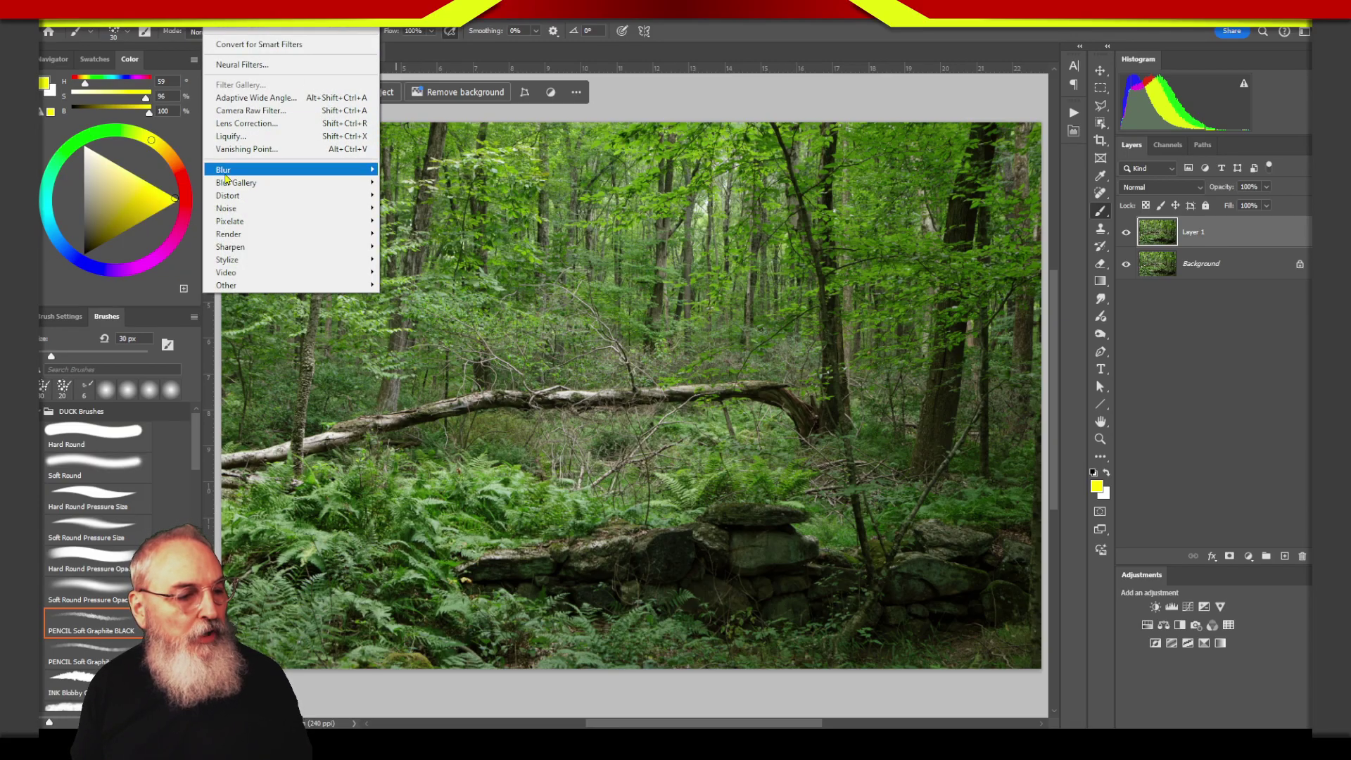
{"action": "mouse_move", "coordinate": [285, 169]}
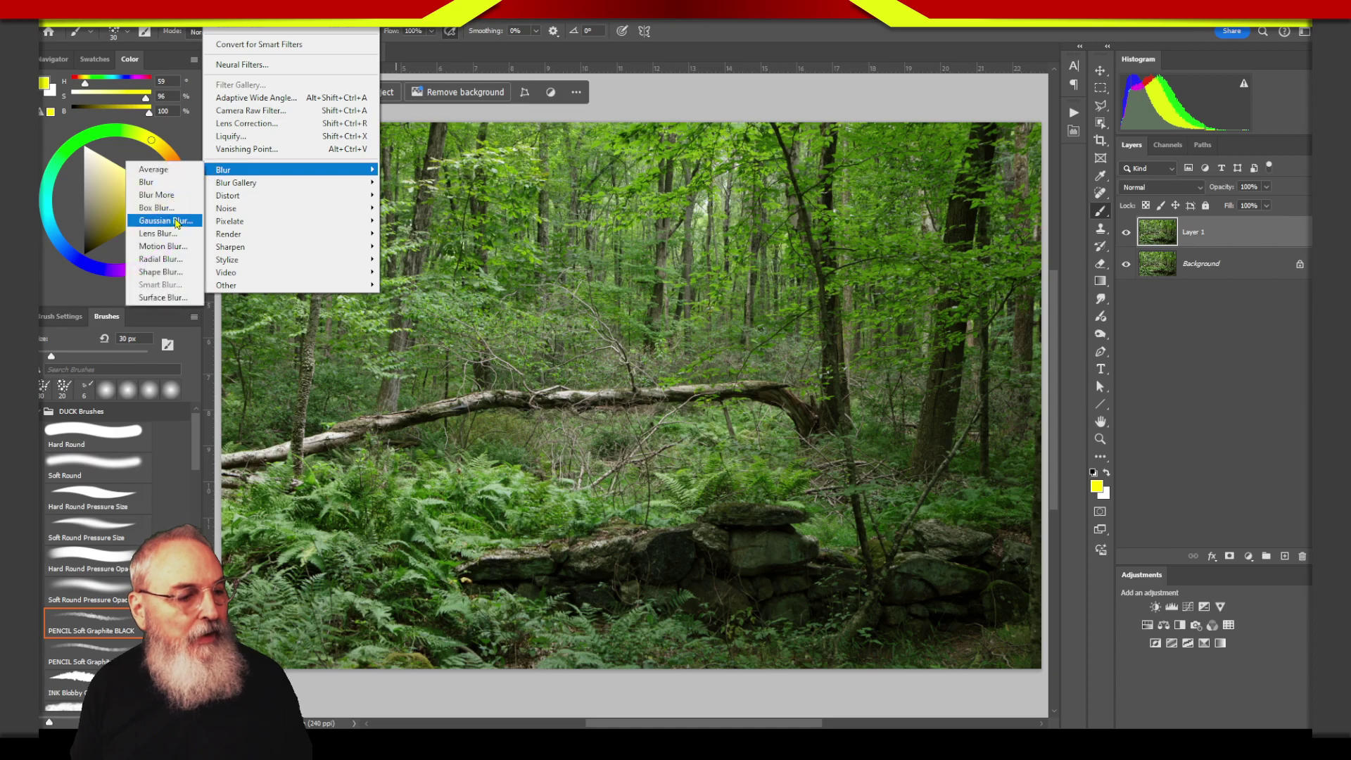
{"action": "left_click", "coordinate": [166, 221]}
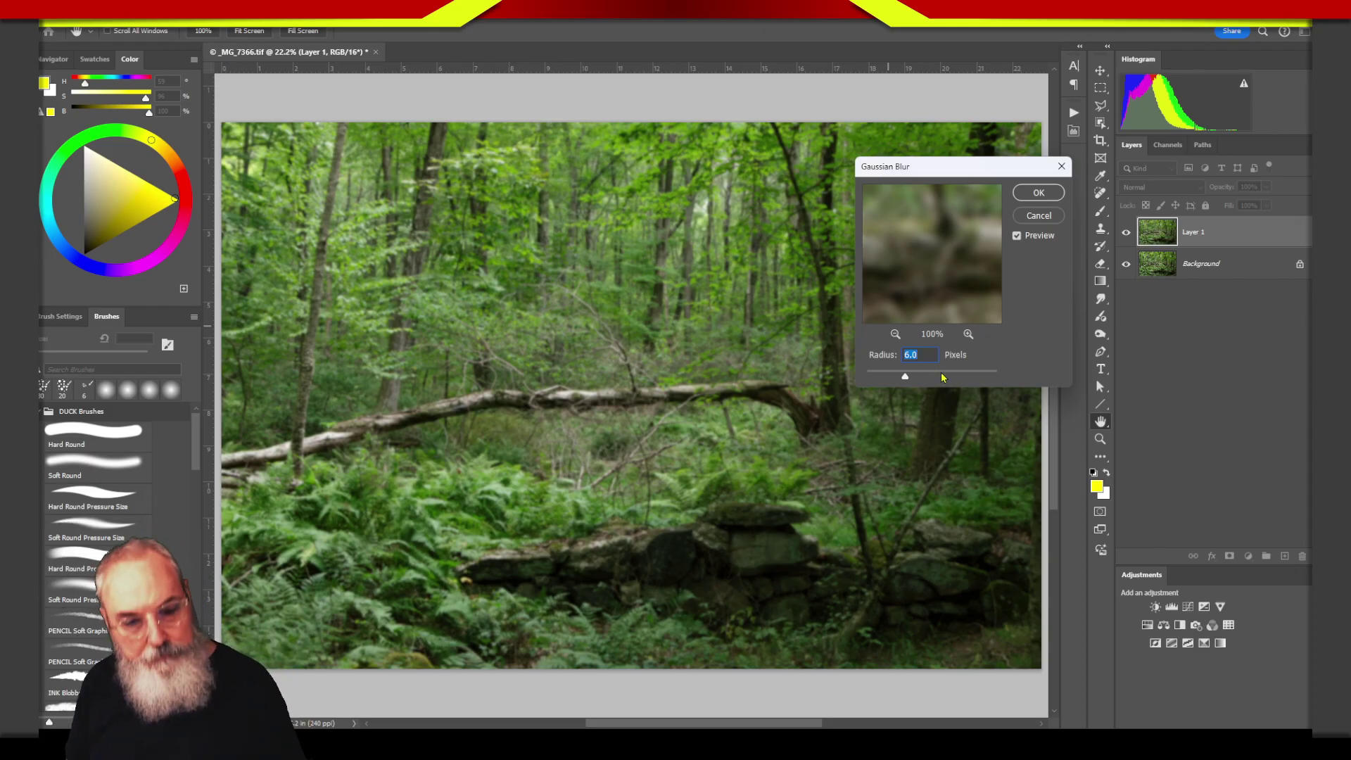
{"action": "left_click", "coordinate": [1028, 218]}
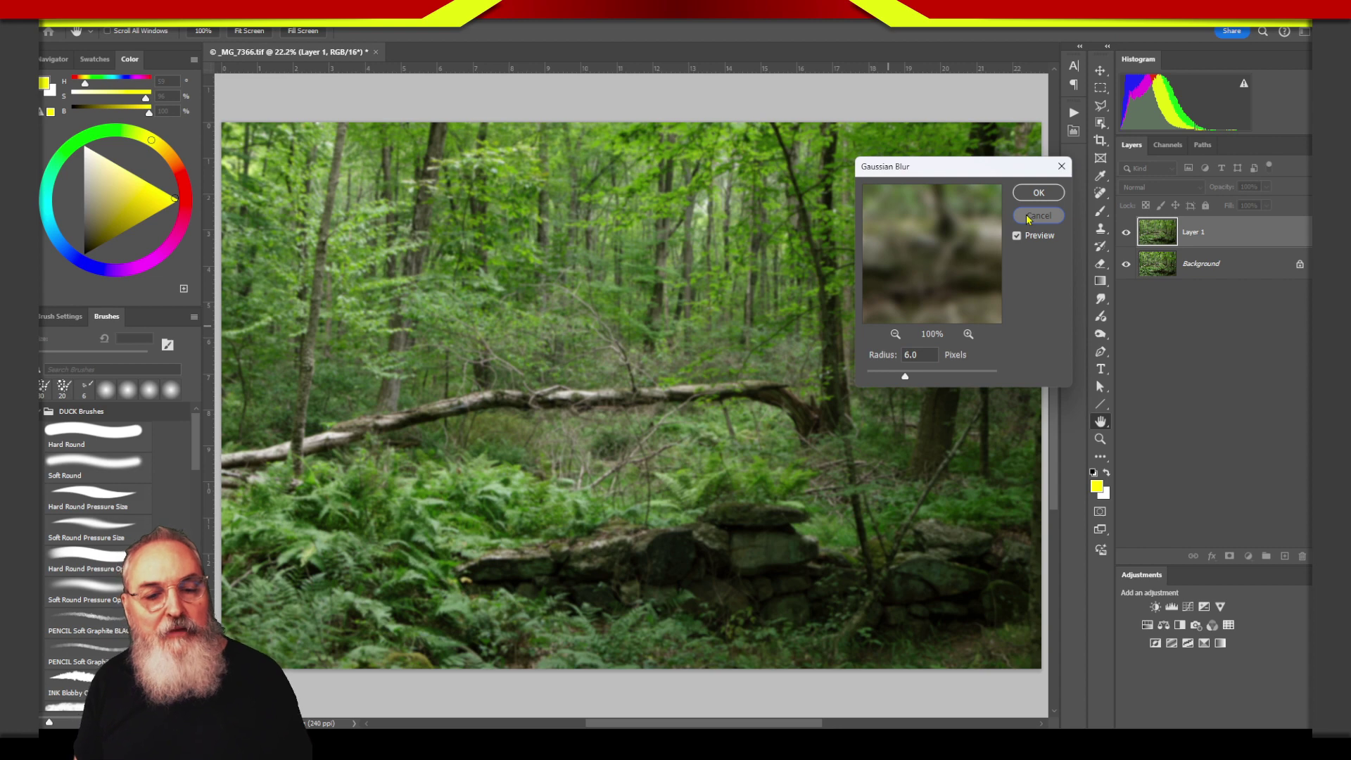
{"action": "key", "text": "b"}
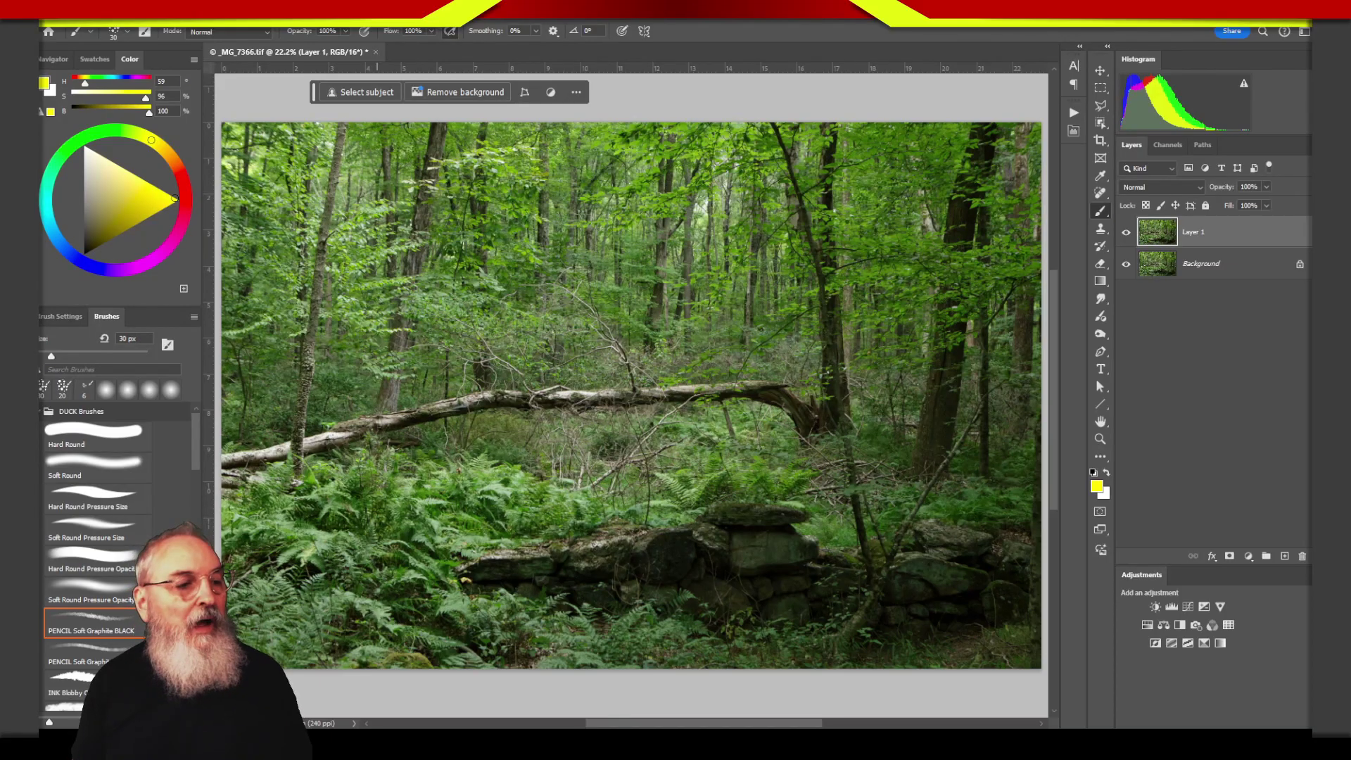
Step: Convert the duplicate Layer 1 into a Smart Object from its layer context menu
{"action": "key", "text": "alt+l"}
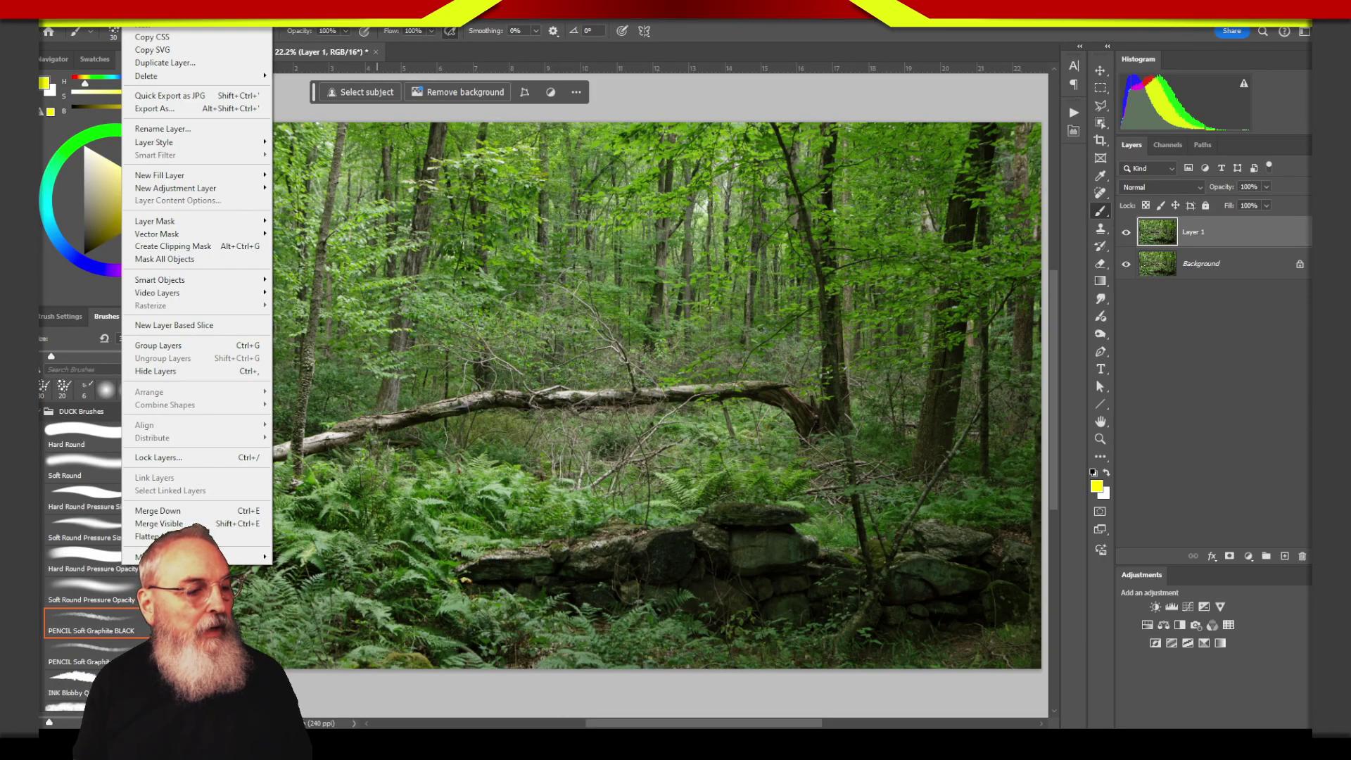
{"action": "right_click", "coordinate": [1157, 232]}
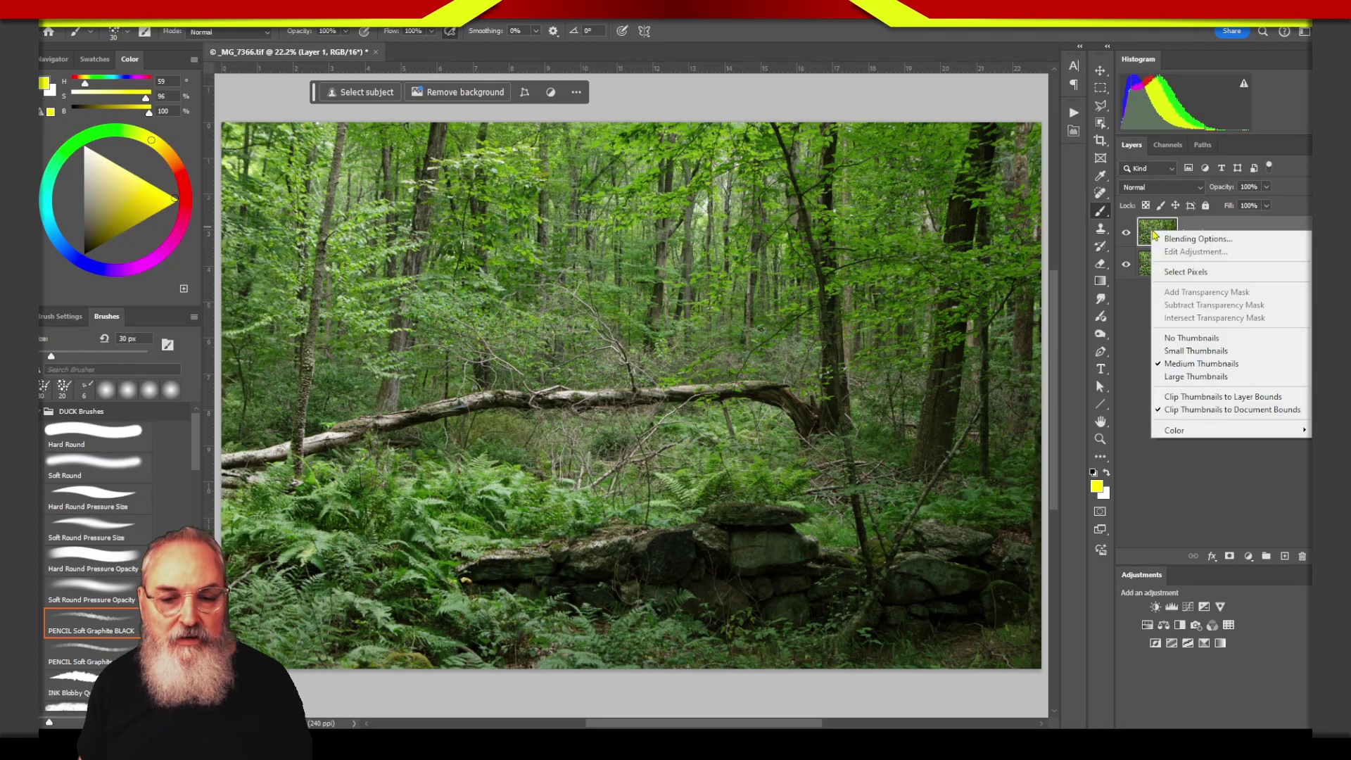
{"action": "right_click", "coordinate": [1194, 230]}
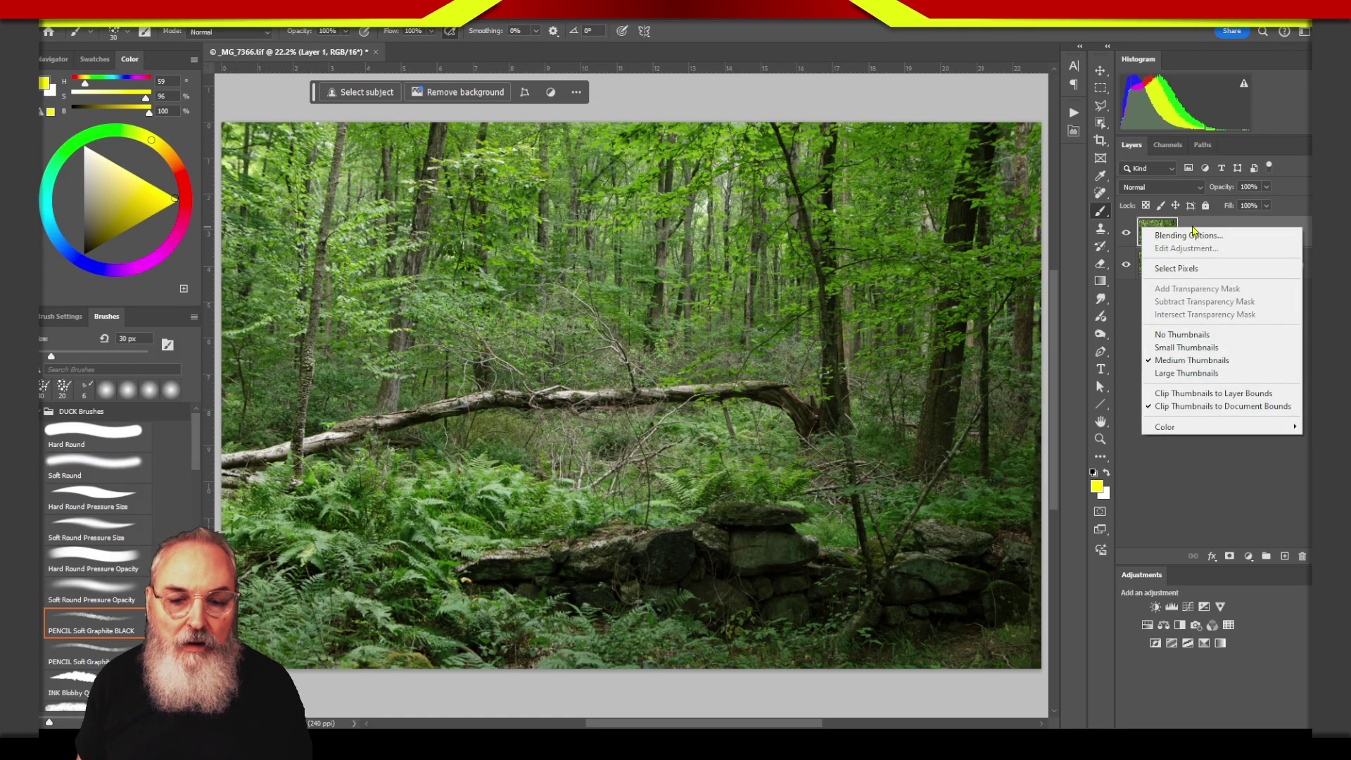
{"action": "right_click", "coordinate": [1194, 231]}
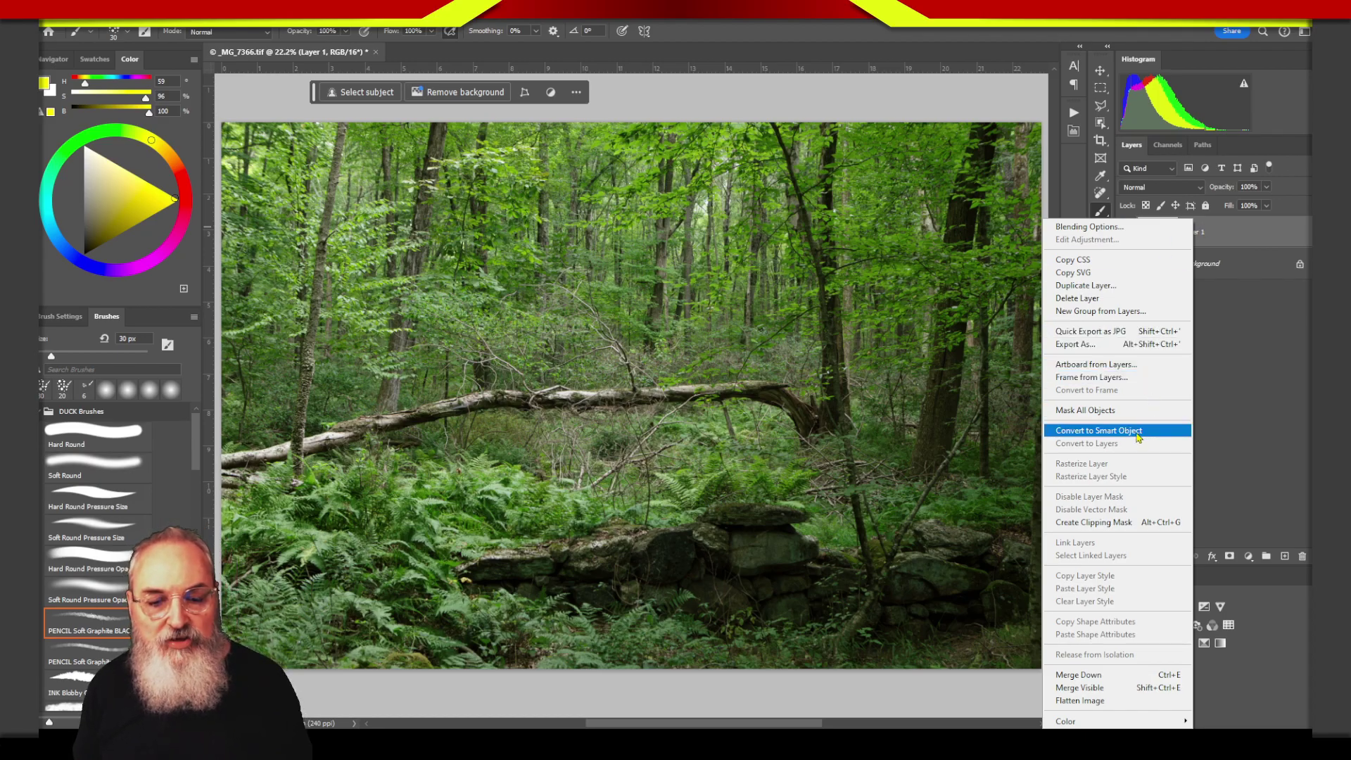
{"action": "left_click", "coordinate": [1233, 233]}
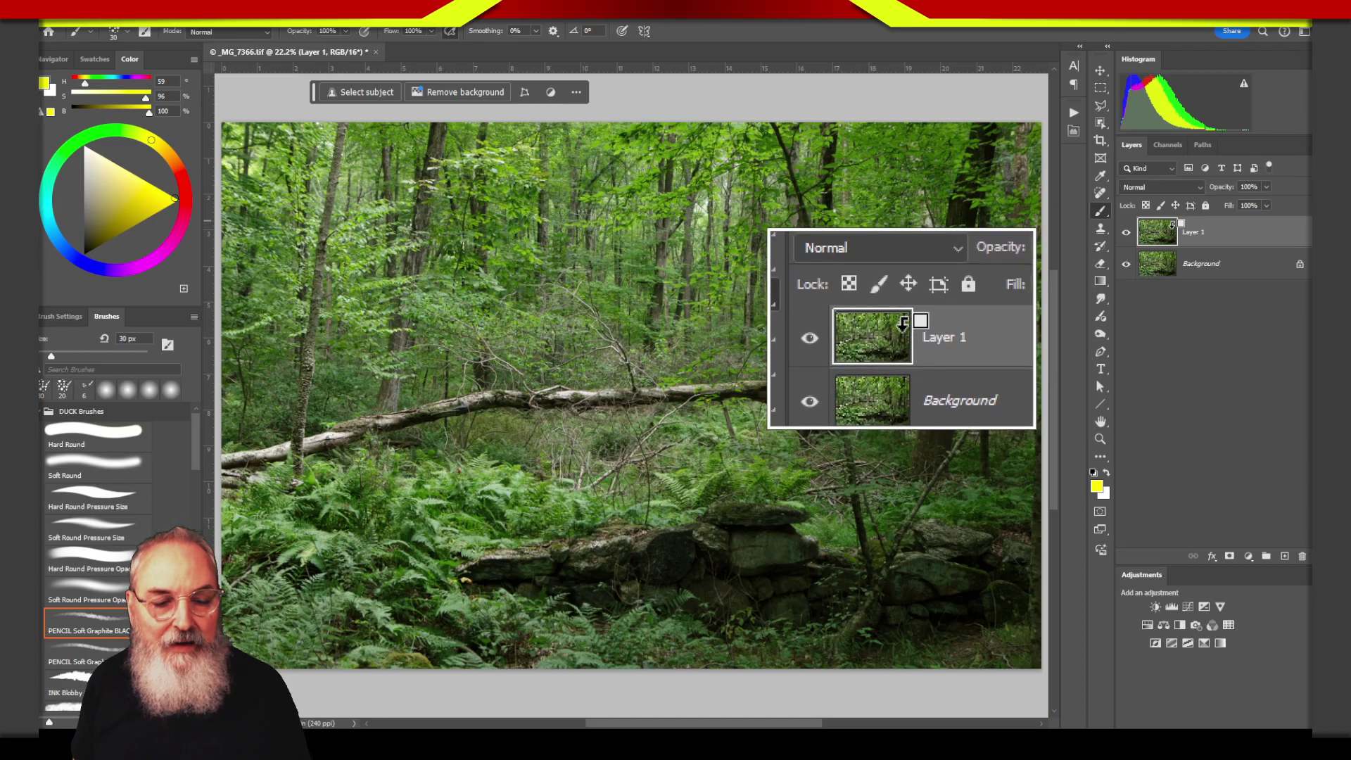
{"action": "right_click", "coordinate": [1234, 233]}
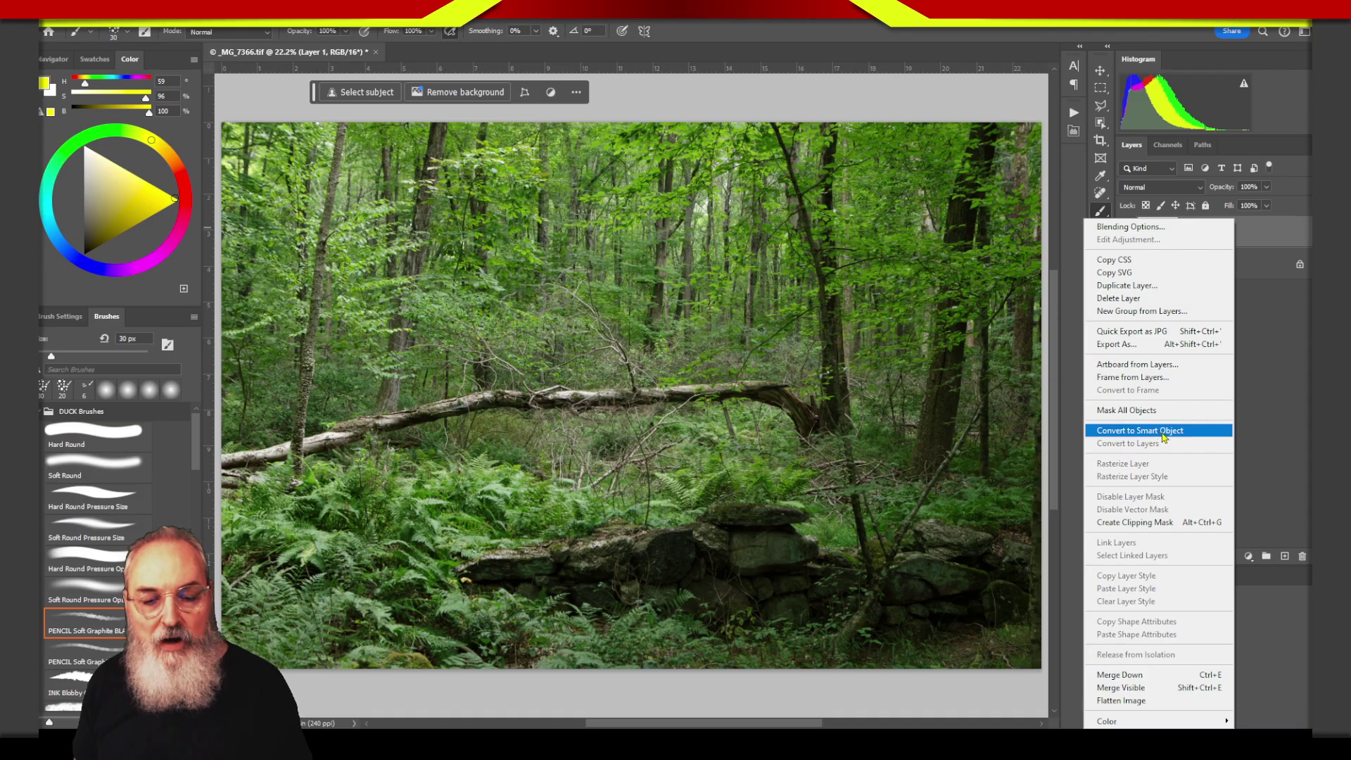
{"action": "left_click", "coordinate": [1163, 432]}
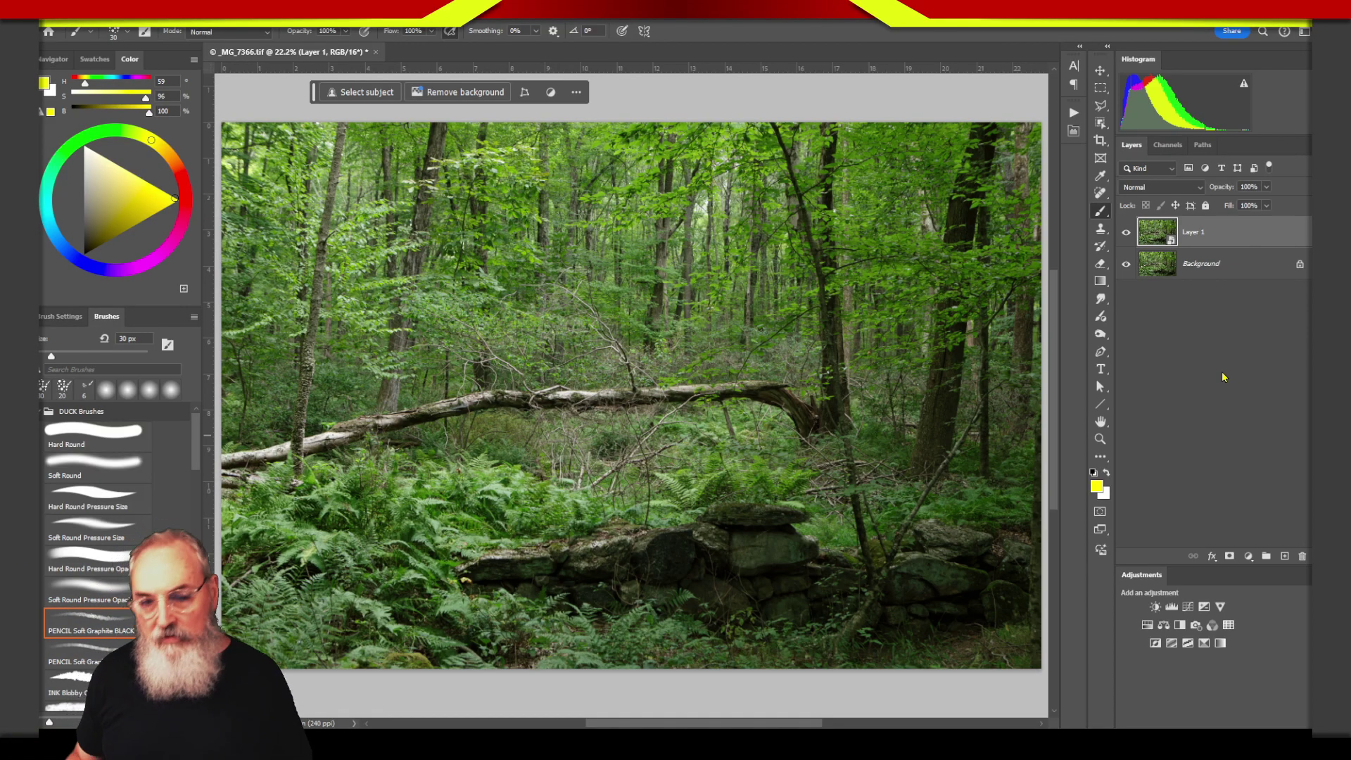
Step: Open the Layer 1 Smart Object's contents as the Layer 1.psb document
{"action": "double_click", "coordinate": [1155, 237]}
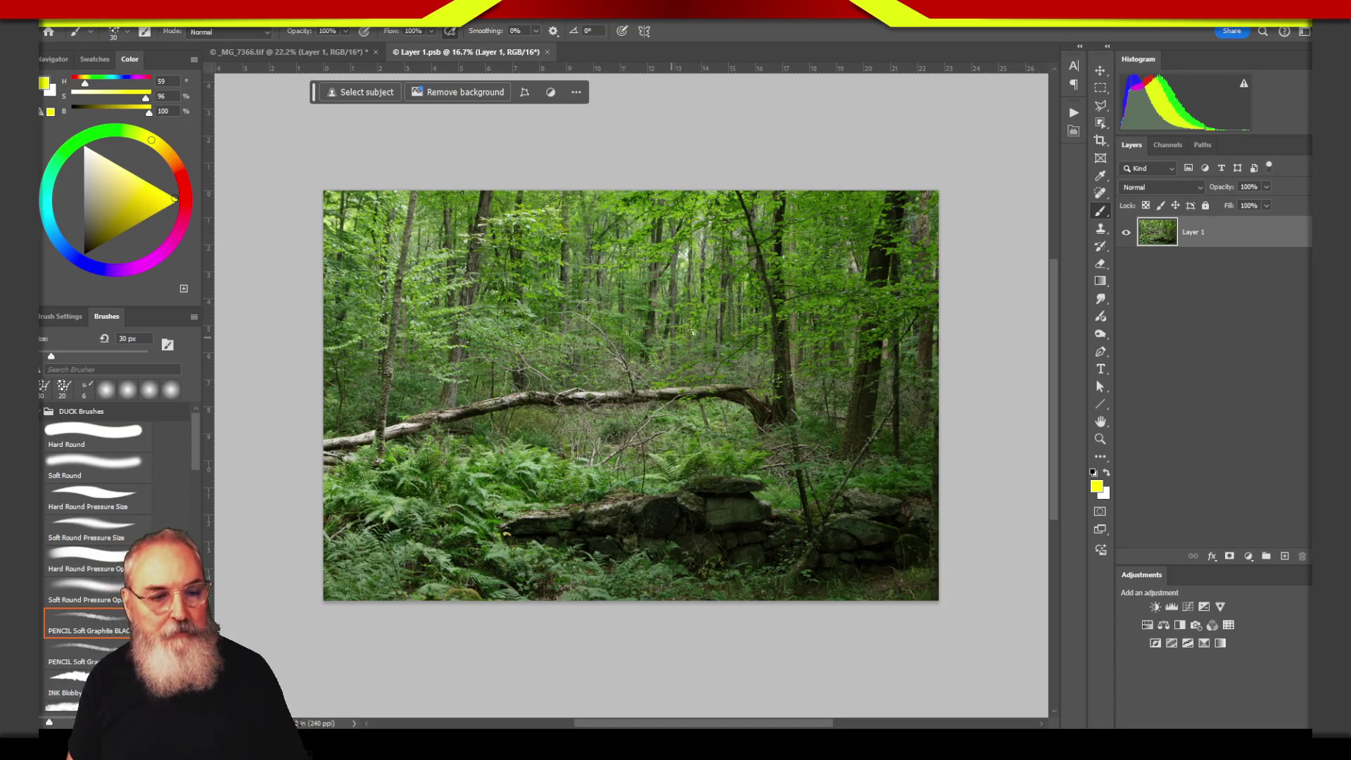
Step: Add Curves and Color Balance adjustment layers to Layer 1.psb and save it
{"action": "left_click", "coordinate": [1187, 606]}
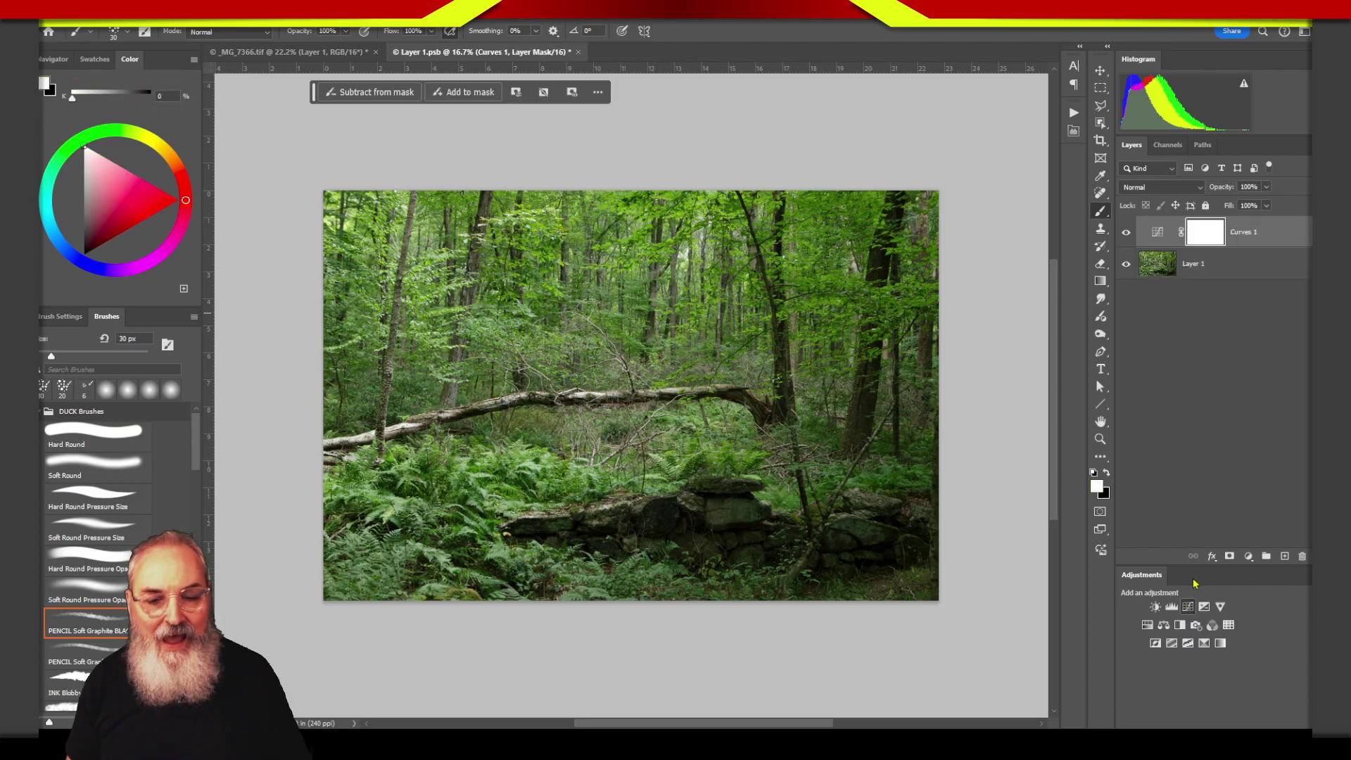
{"action": "left_click", "coordinate": [1180, 626]}
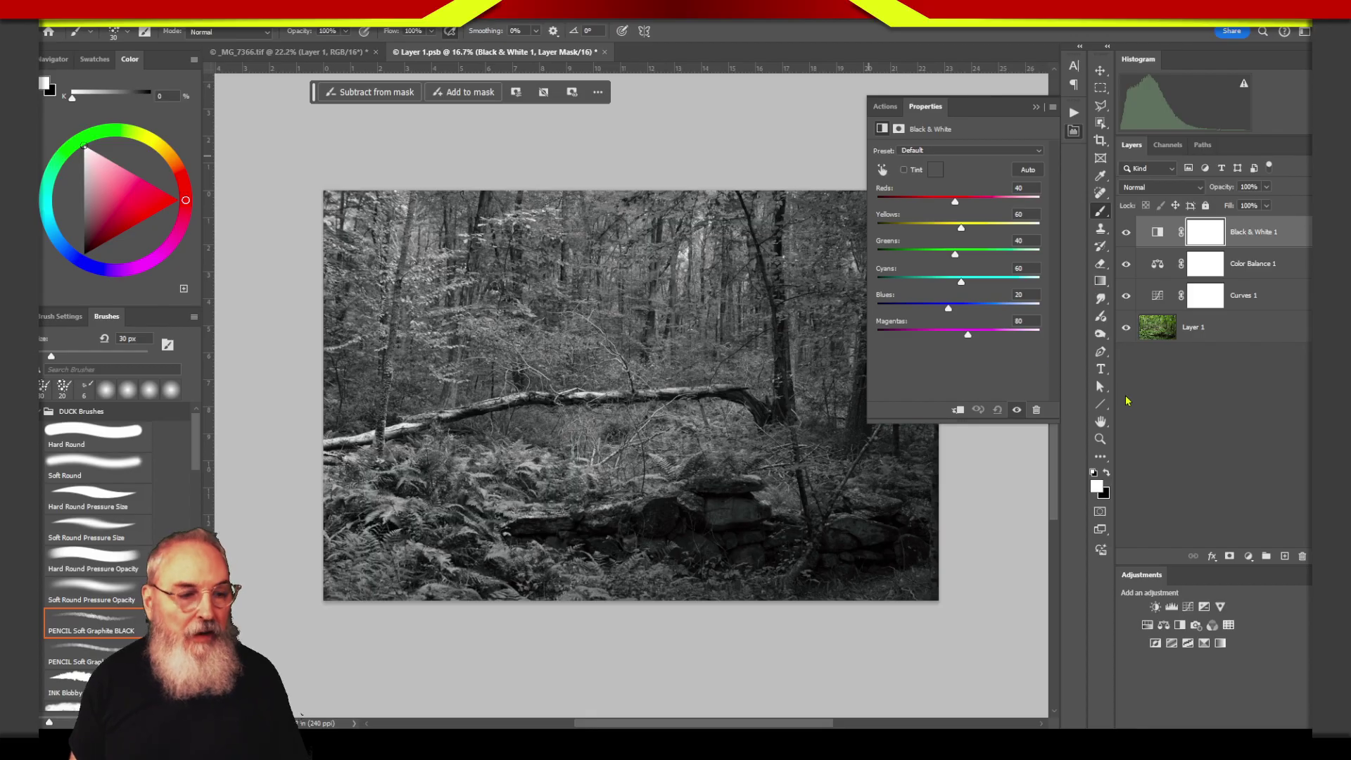
{"action": "key", "text": "ctrl+s"}
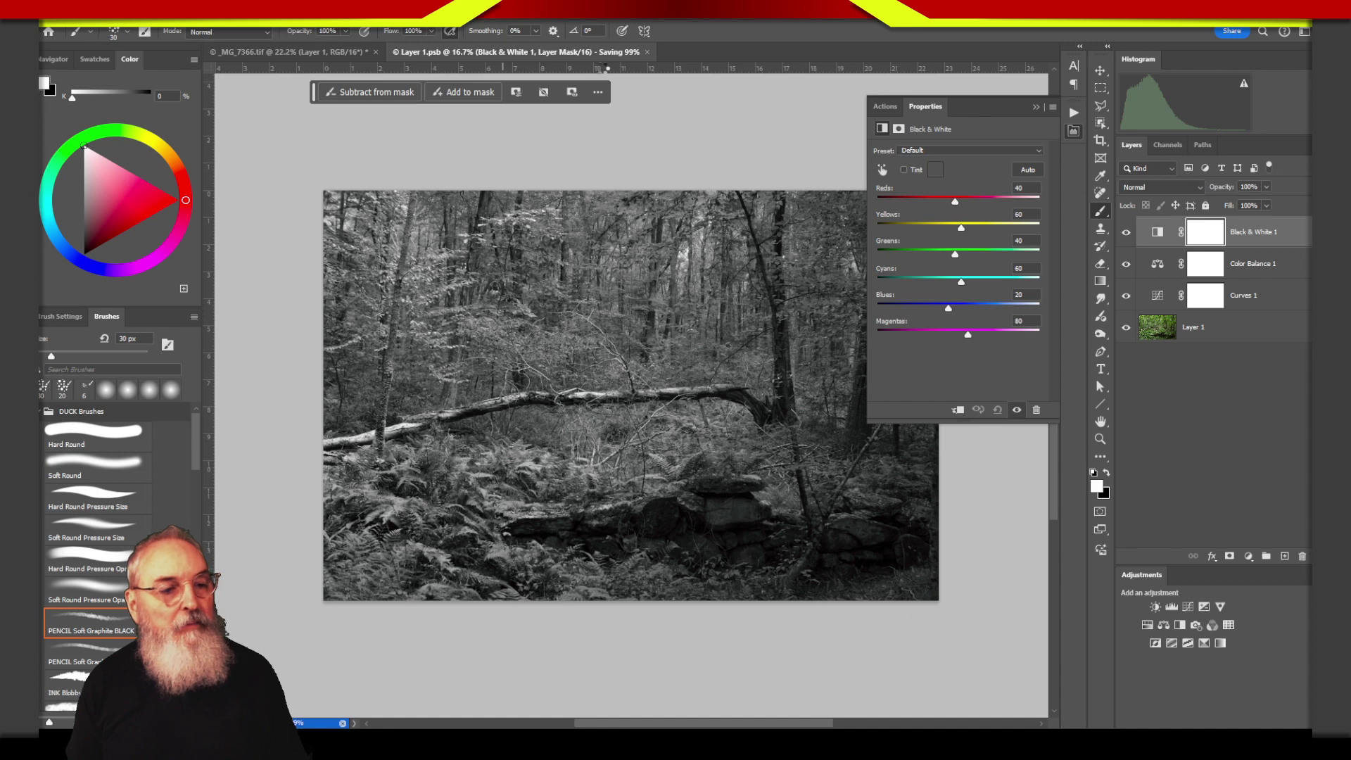
Step: Close Layer 1.psb, reopen the Smart Object contents, and collapse the Properties panel
{"action": "left_click", "coordinate": [598, 53]}
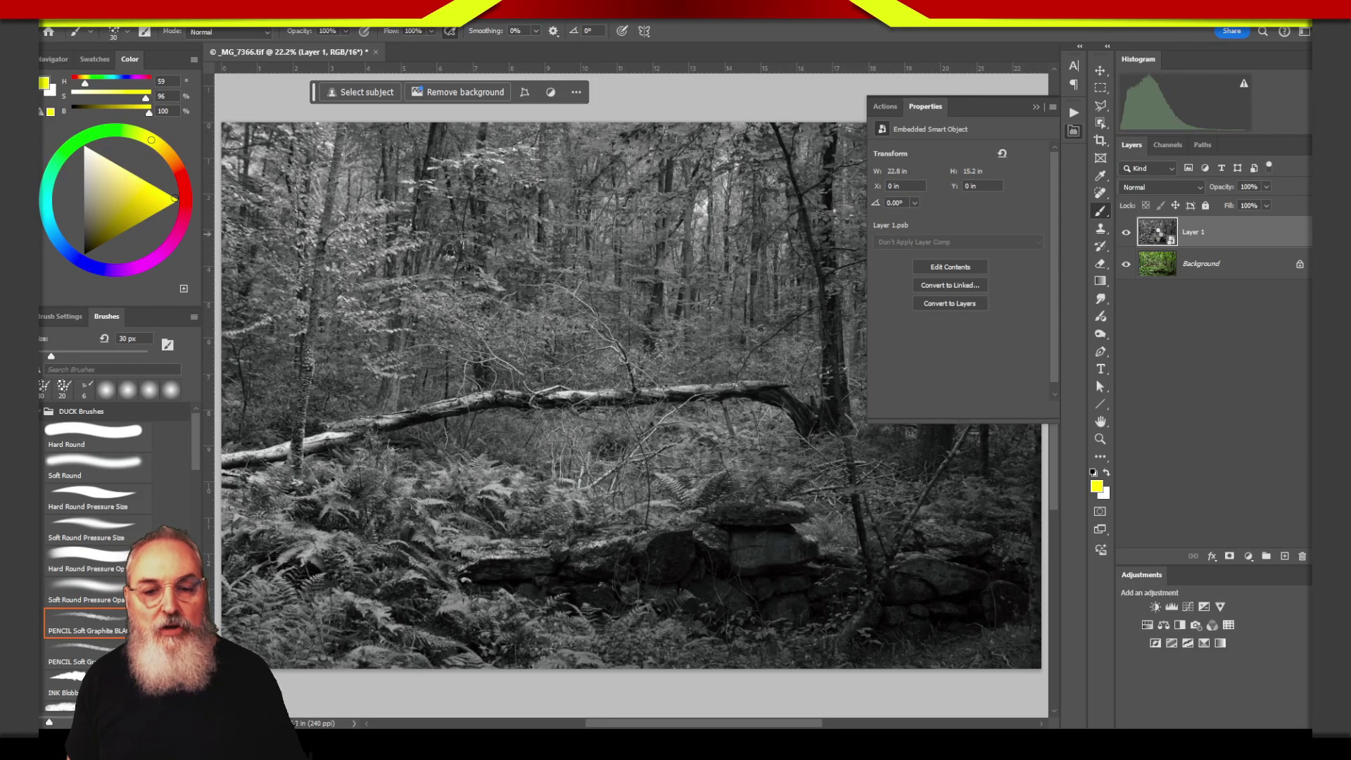
{"action": "double_click", "coordinate": [1156, 235]}
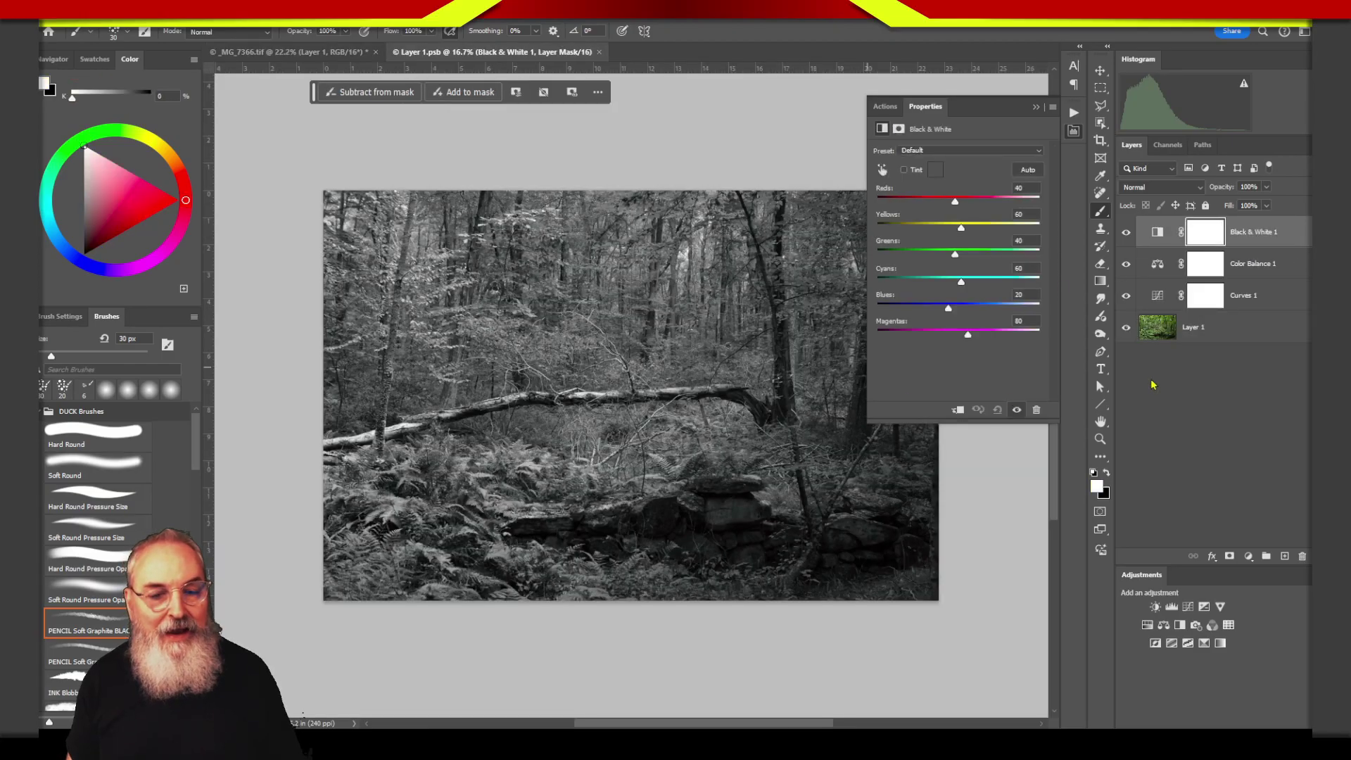
{"action": "left_click", "coordinate": [1072, 130]}
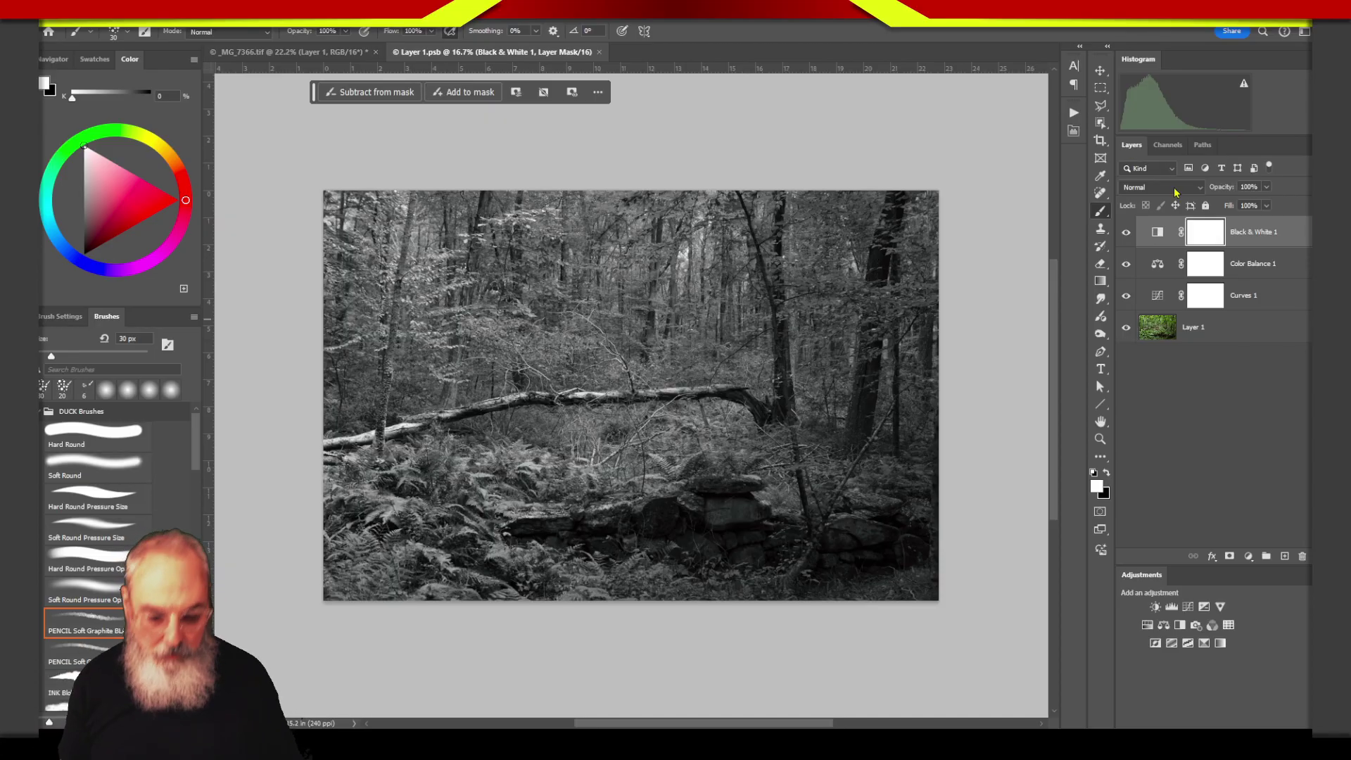
Step: Delete the three adjustment layers from Layer 1.psb, save it, and return to _MG_7366.tif
{"action": "left_click", "coordinate": [1156, 299], "text": "shift"}
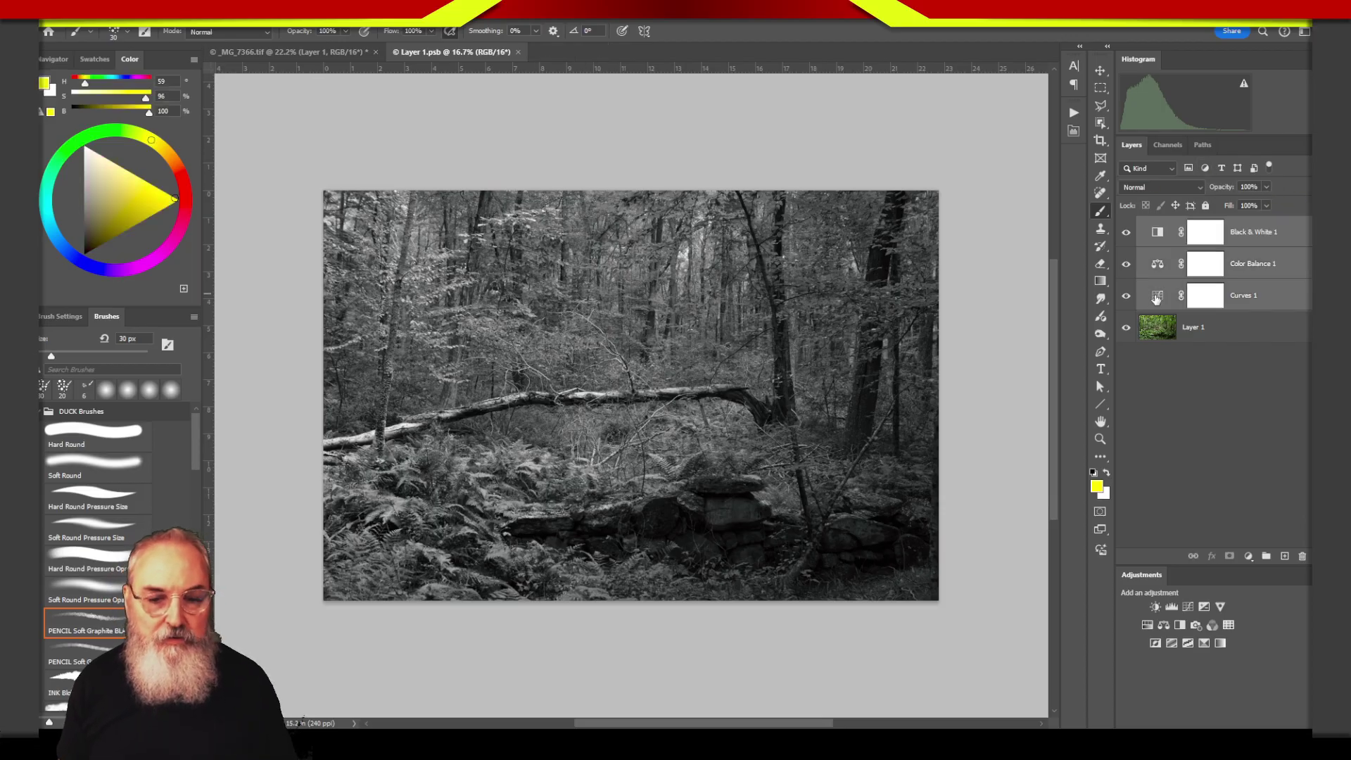
{"action": "left_click_drag", "start_coordinate": [1156, 299], "coordinate": [1300, 557]}
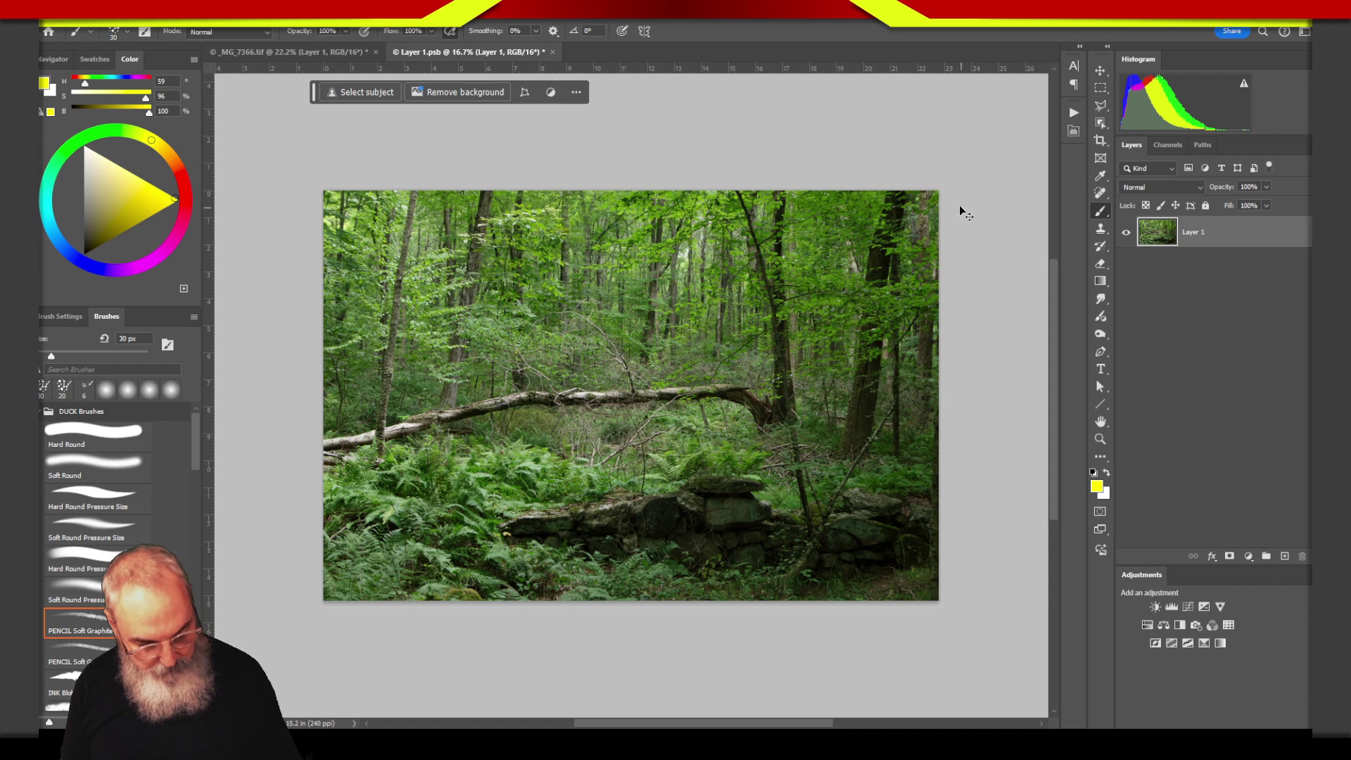
{"action": "key", "text": "ctrl+s"}
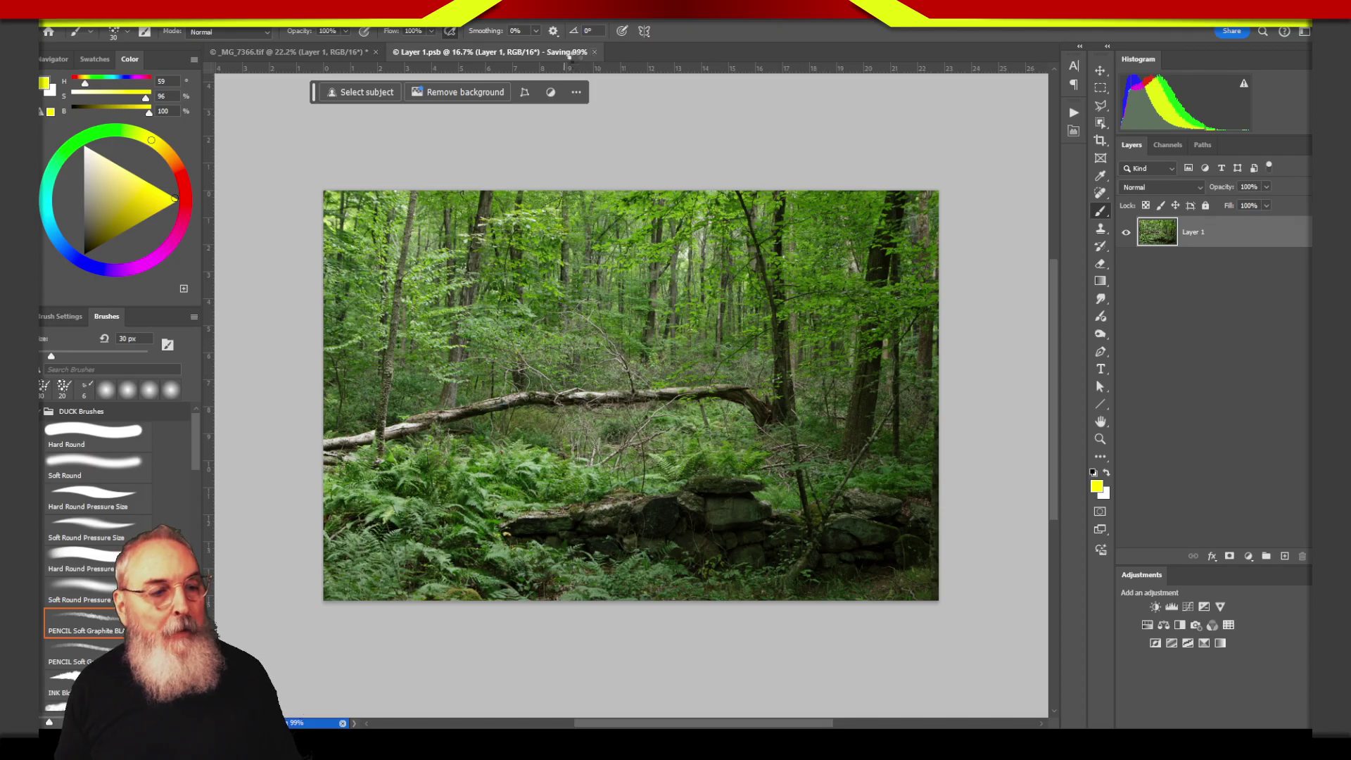
{"action": "left_click", "coordinate": [546, 52]}
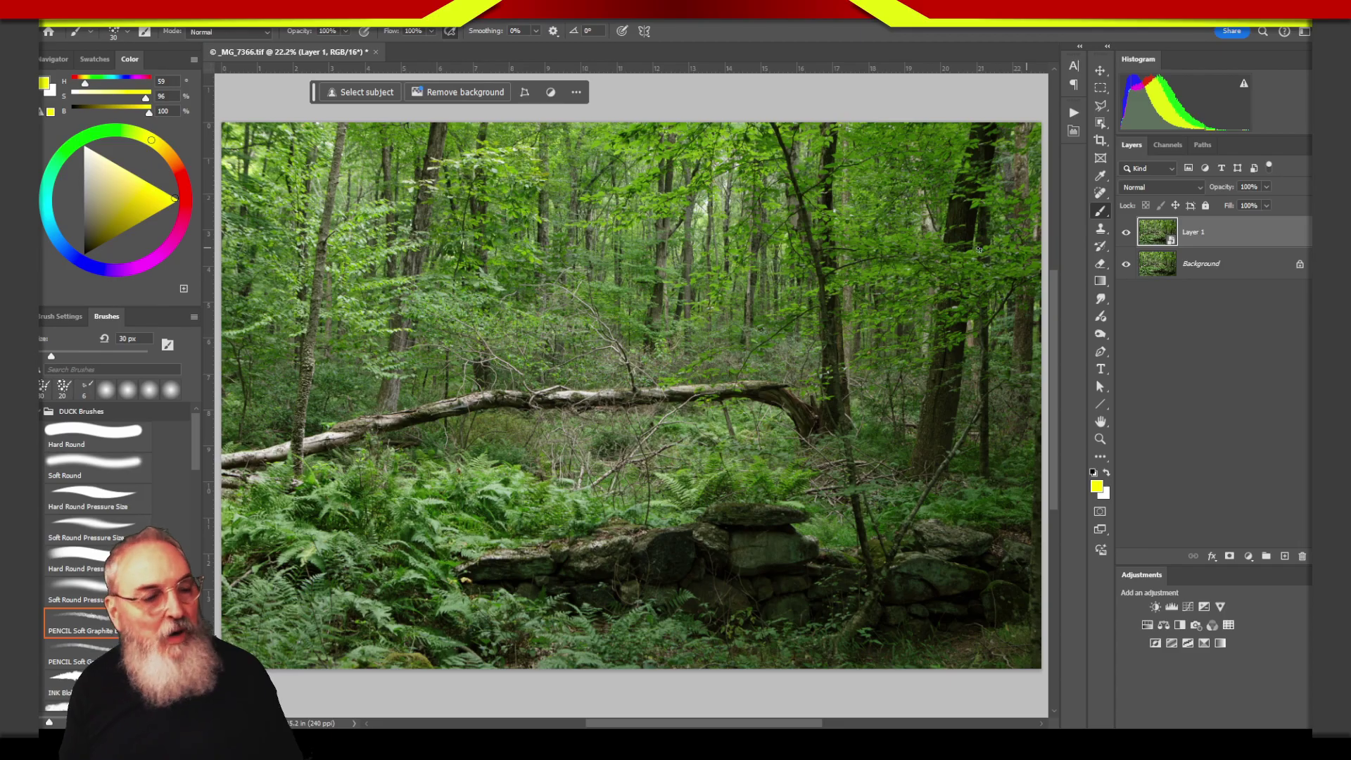
Step: Apply an 8-pixel Gaussian Blur smart filter to the Layer 1 Smart Object
{"action": "key", "text": "alt+t"}
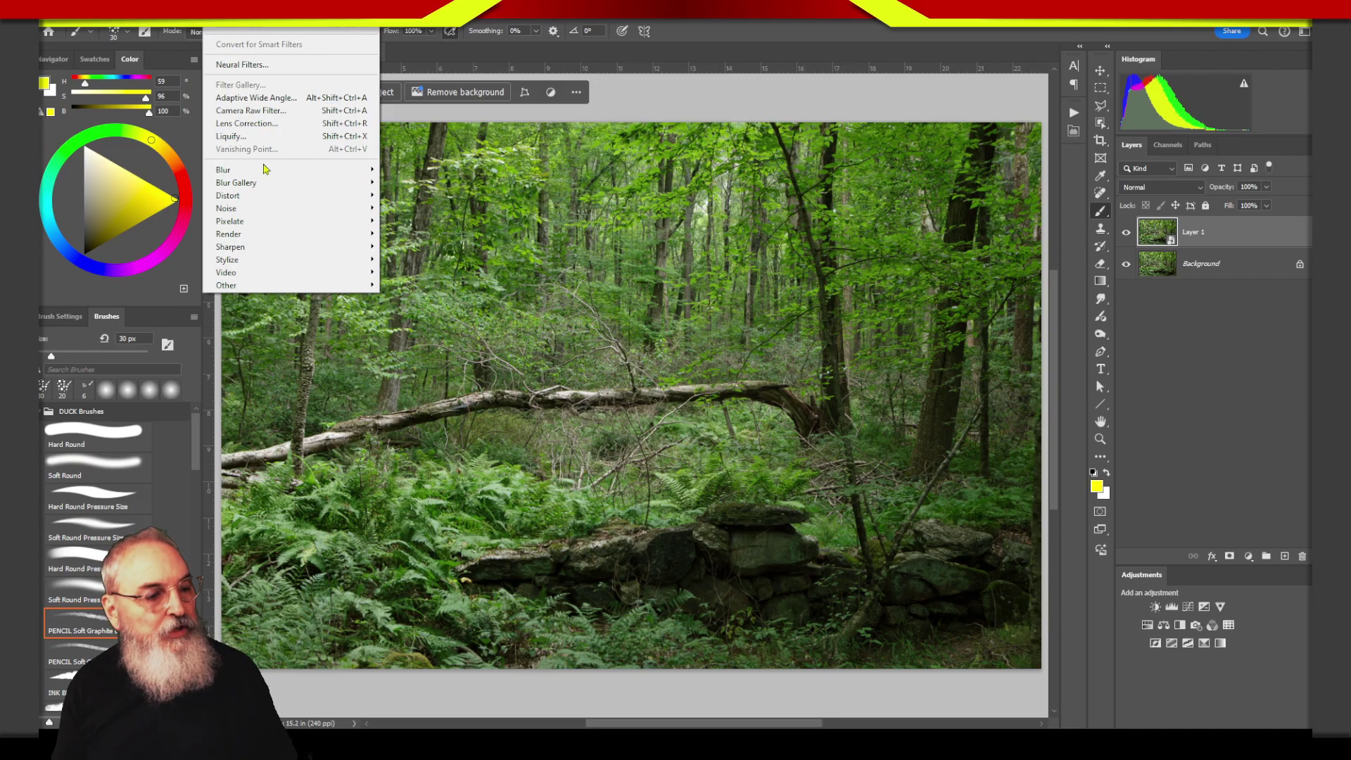
{"action": "mouse_move", "coordinate": [253, 168]}
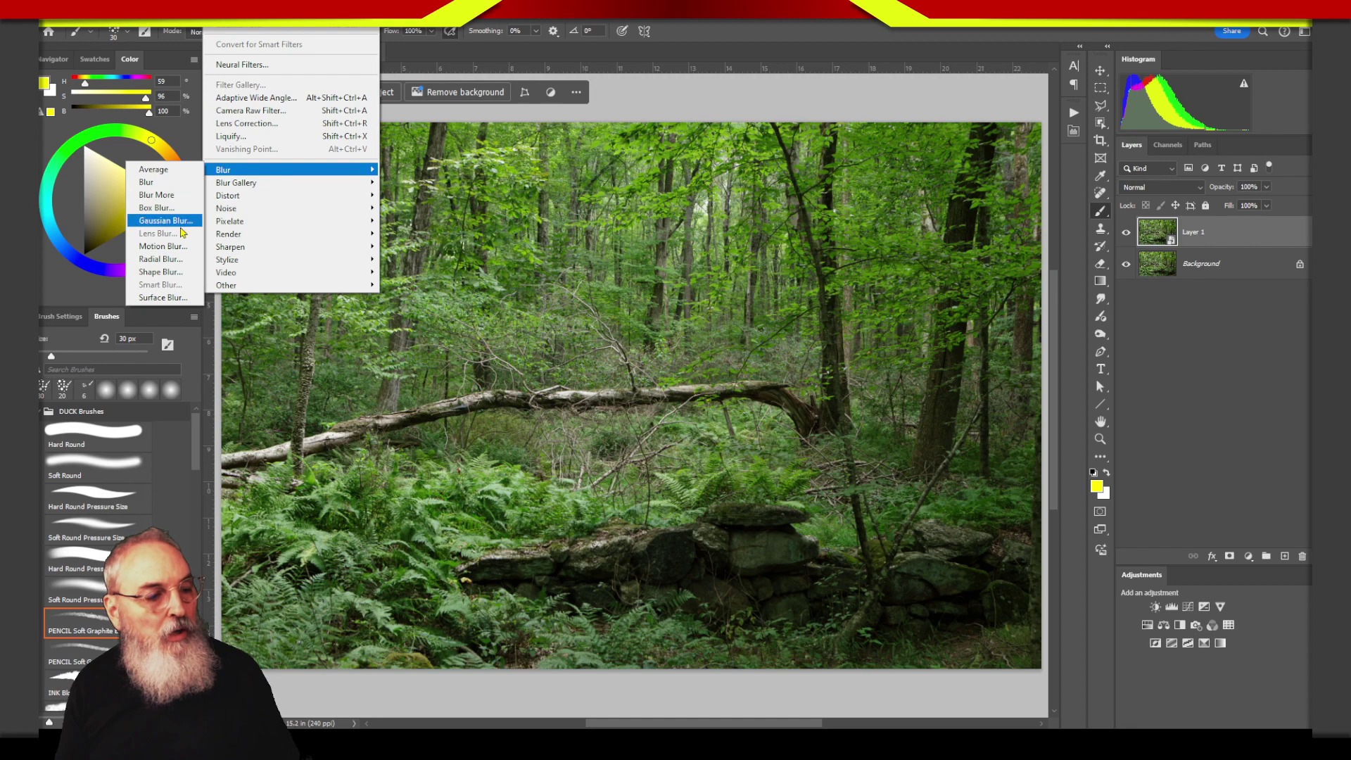
{"action": "left_click", "coordinate": [185, 221]}
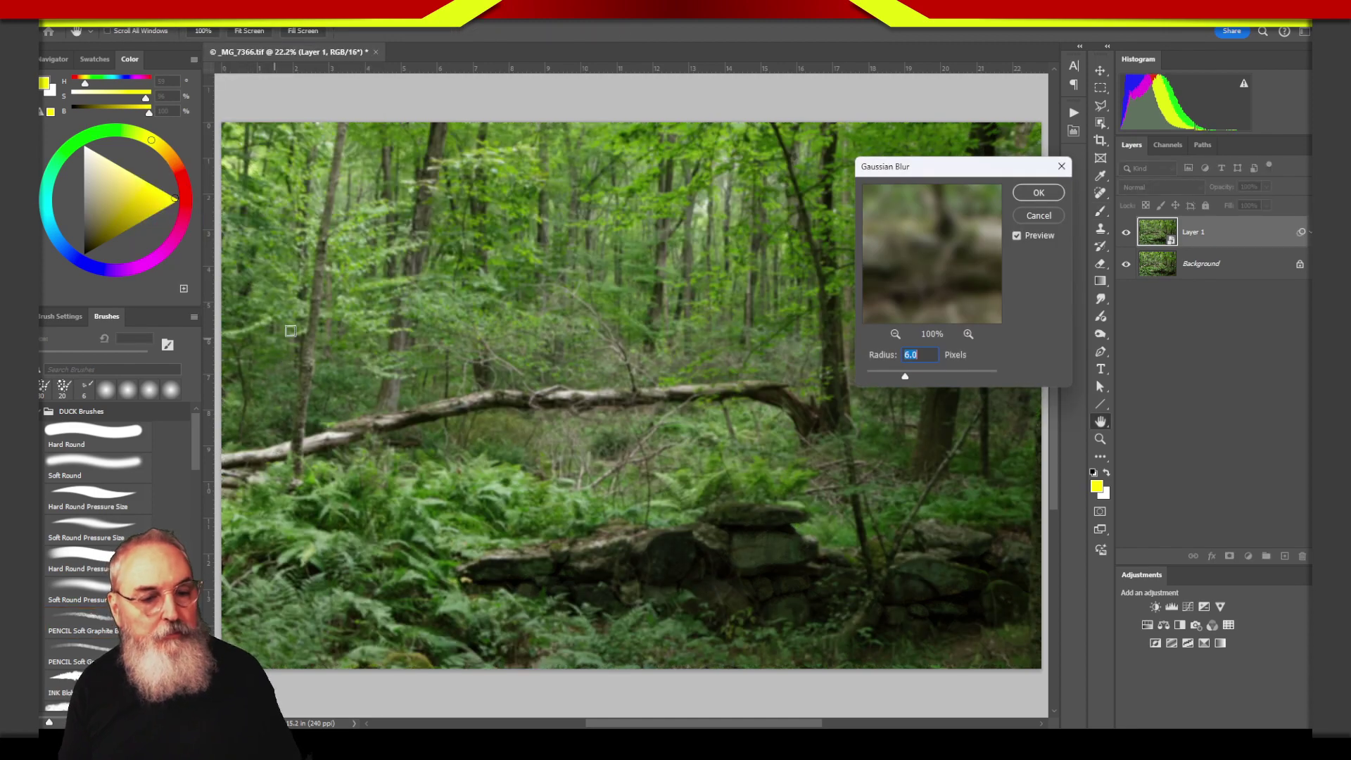
{"action": "type", "text": "8"}
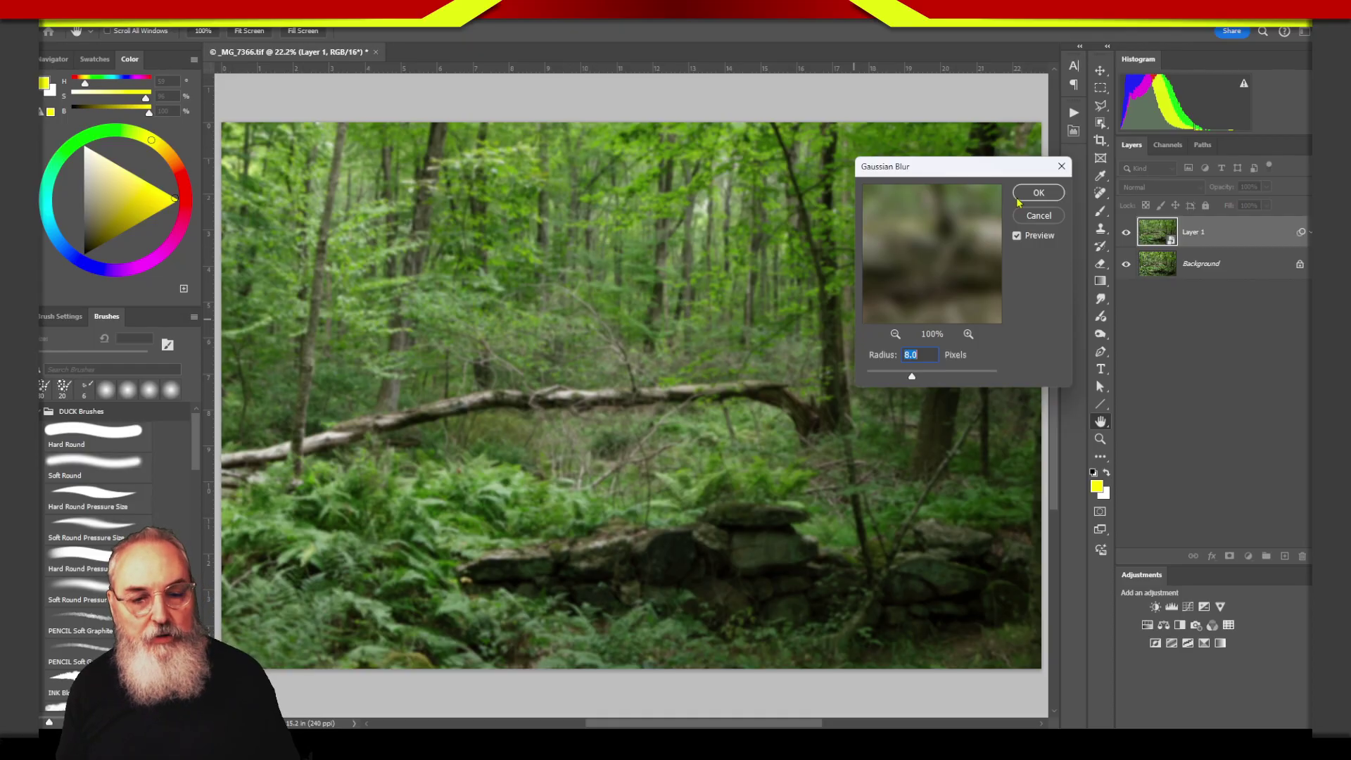
{"action": "left_click", "coordinate": [1039, 195]}
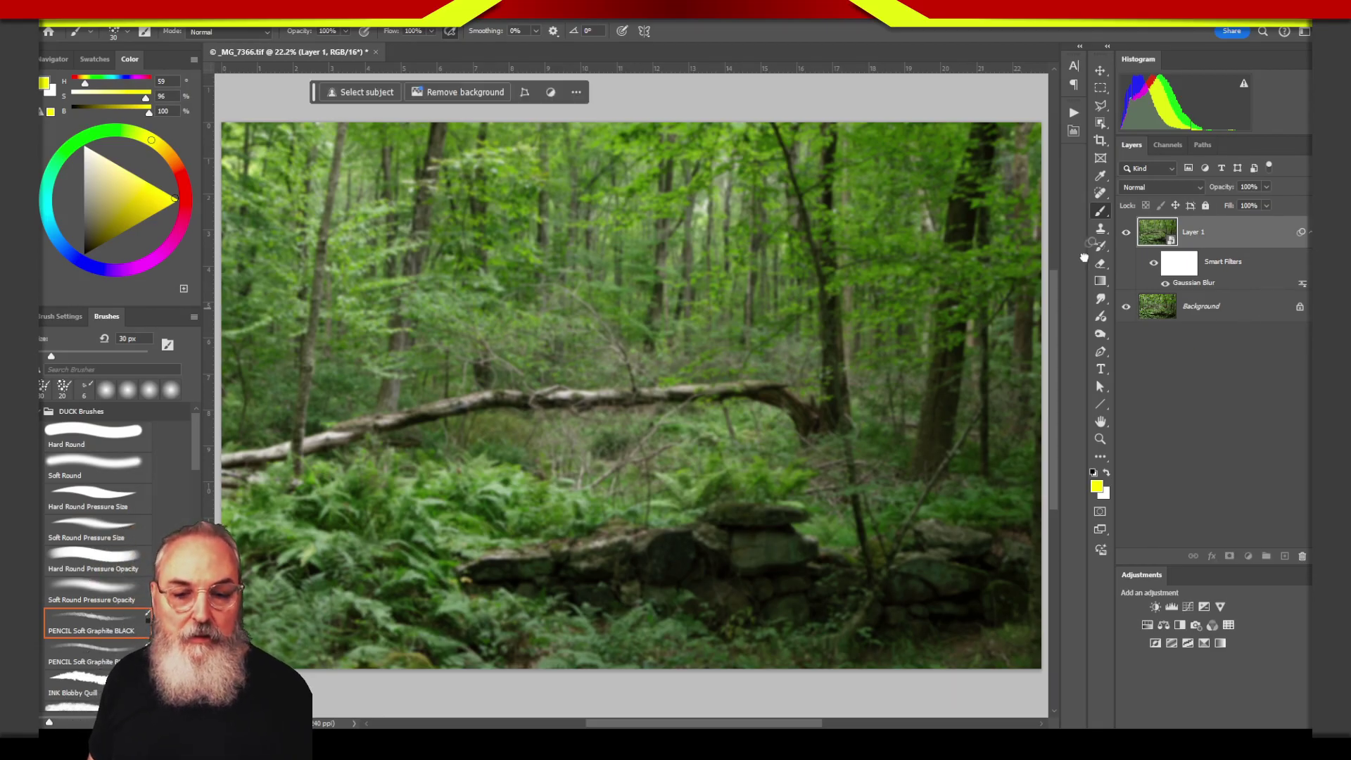
{"action": "mouse_move", "coordinate": [1261, 310]}
{"action": "left_mouse_down"}
{"action": "mouse_move", "coordinate": [1138, 216]}
{"action": "mouse_move", "coordinate": [1126, 246]}
{"action": "mouse_move", "coordinate": [1142, 262]}
{"action": "mouse_move", "coordinate": [1098, 280]}
{"action": "left_mouse_up"}
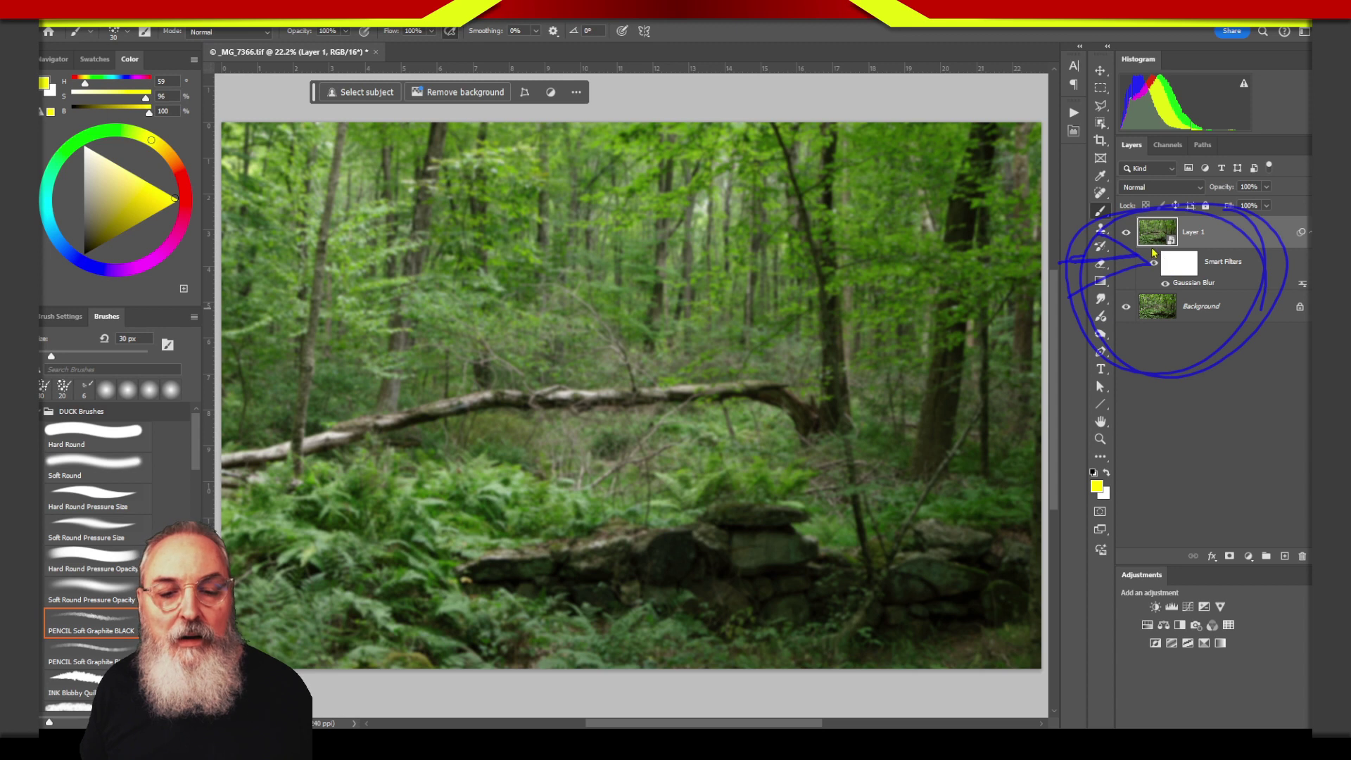
{"action": "key", "text": "Escape"}
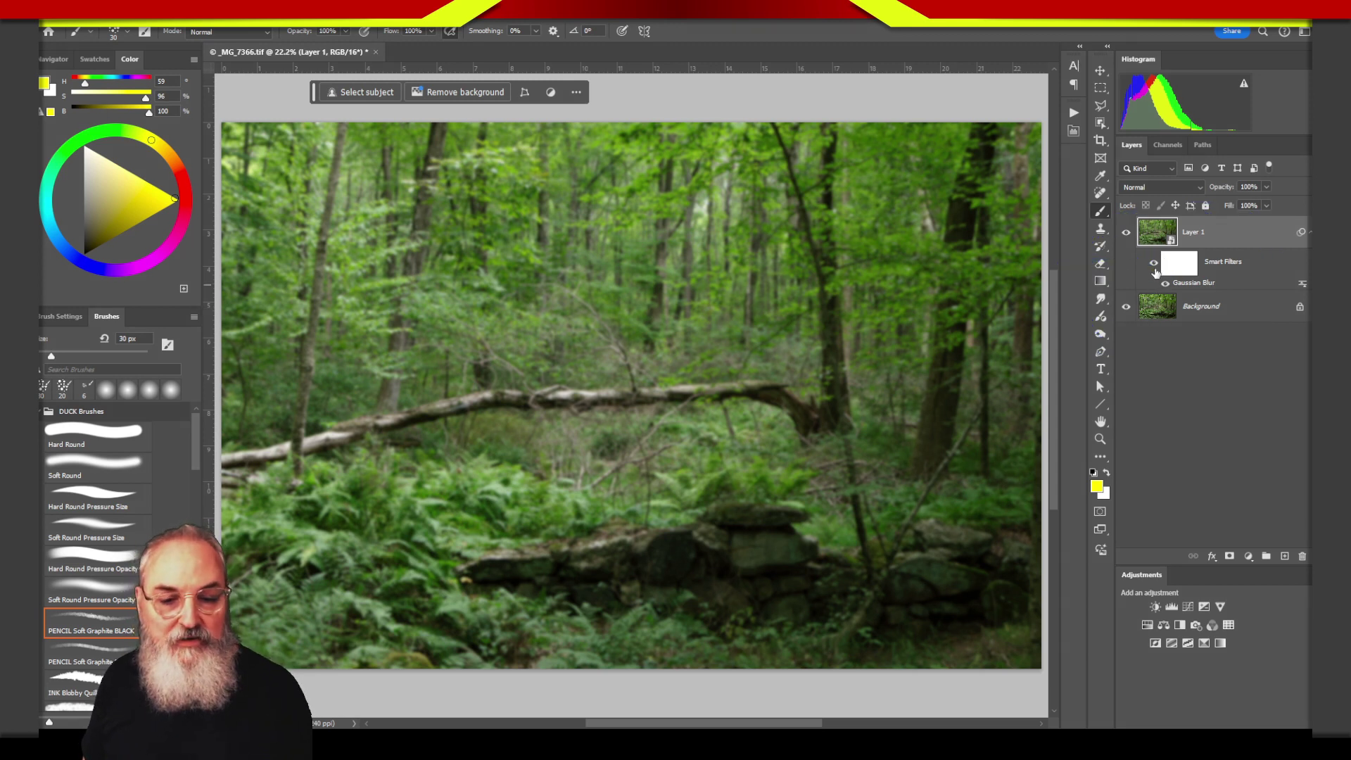
{"action": "left_click_drag", "start_coordinate": [1144, 234], "coordinate": [1138, 283]}
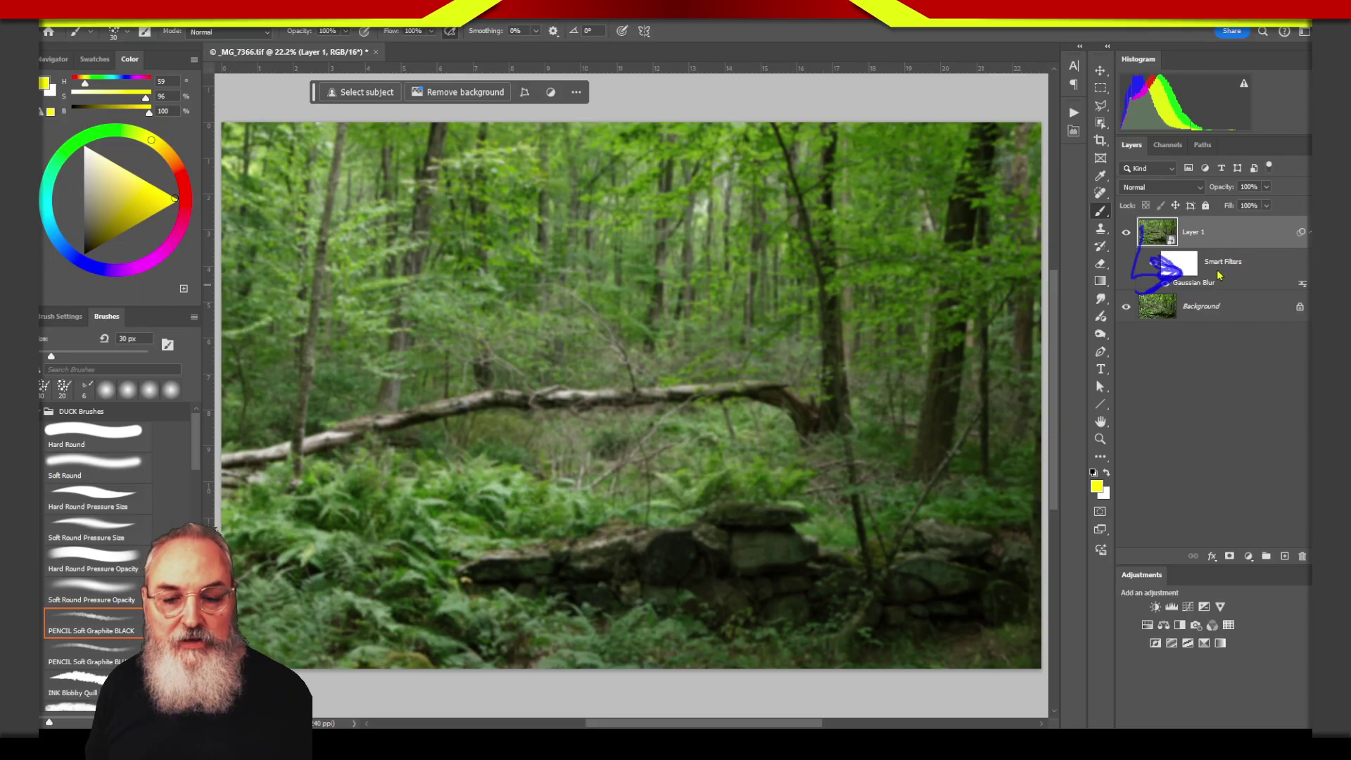
{"action": "key", "text": "Escape"}
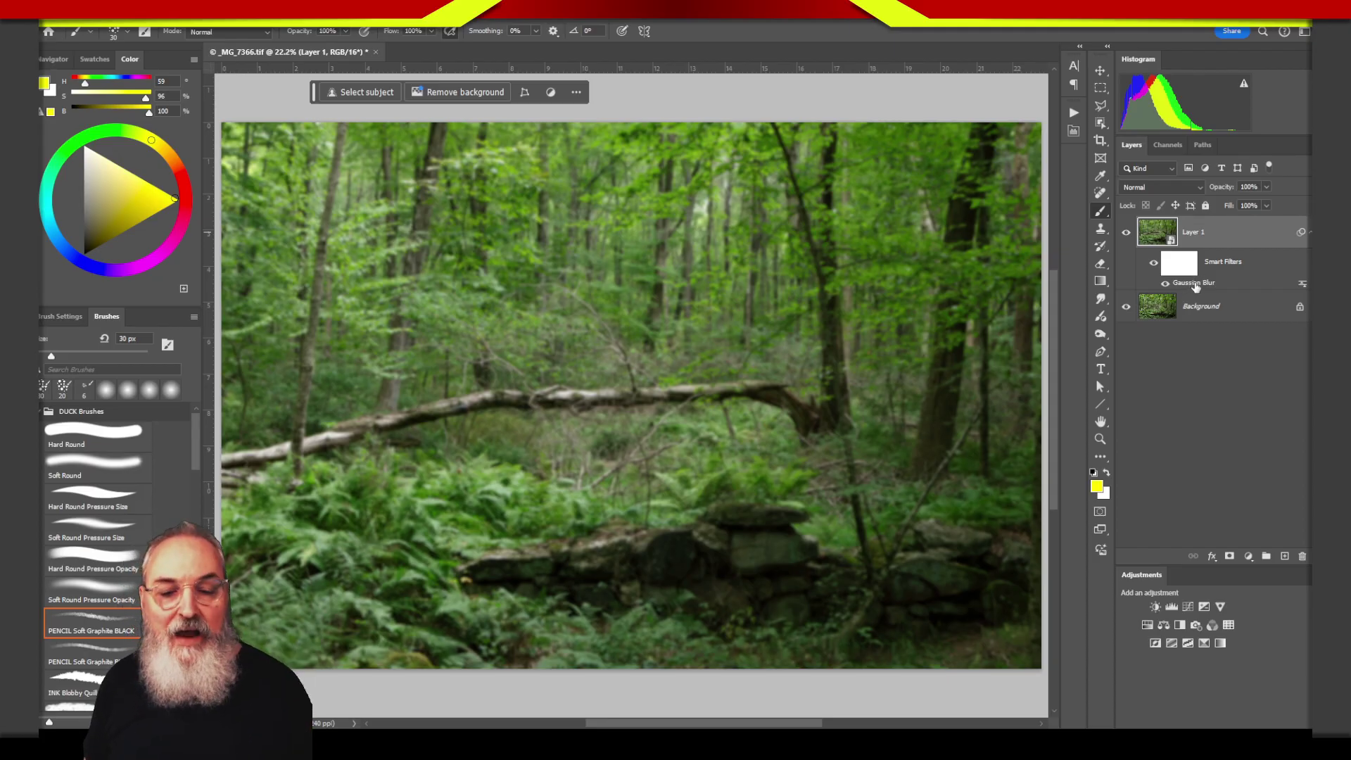
{"action": "double_click", "coordinate": [1195, 285]}
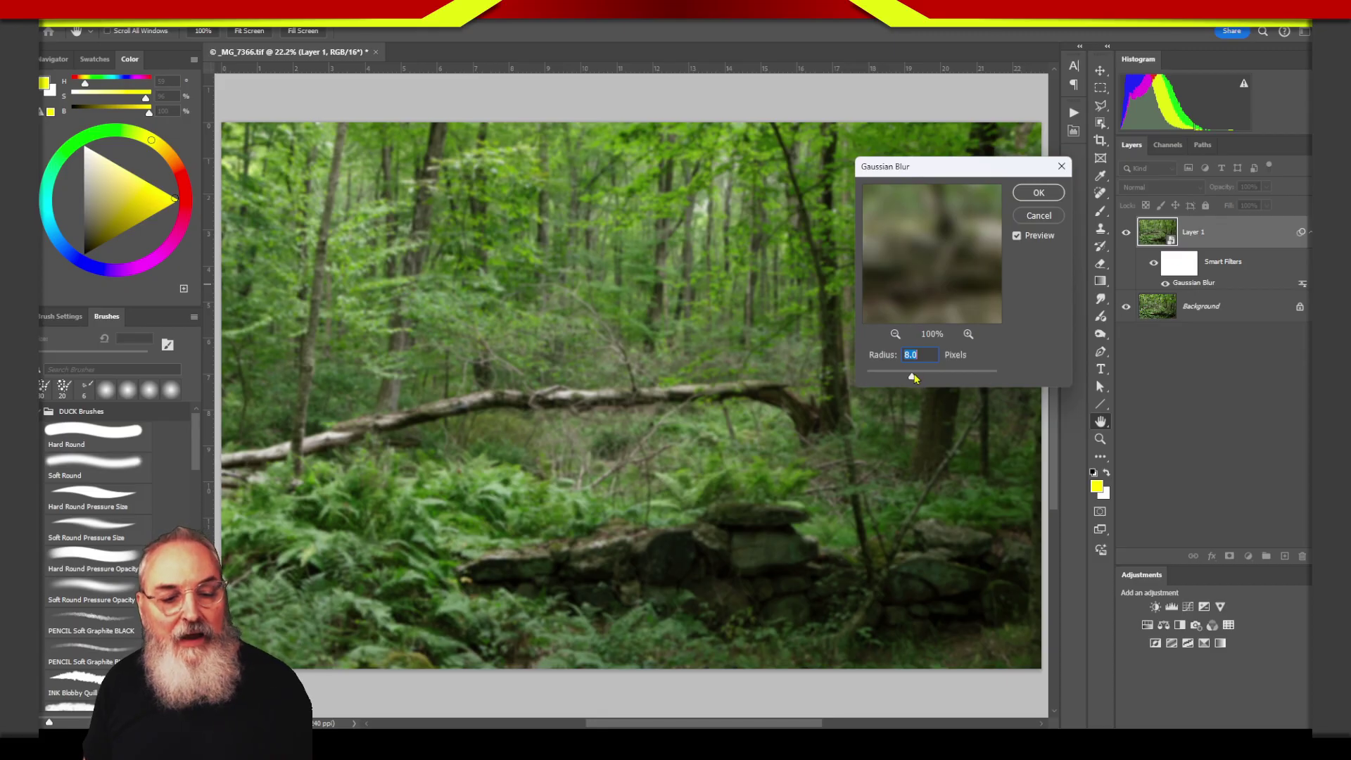
{"action": "mouse_move", "coordinate": [910, 378]}
{"action": "left_mouse_down"}
{"action": "mouse_move", "coordinate": [943, 378]}
{"action": "mouse_move", "coordinate": [899, 376]}
{"action": "left_mouse_up"}
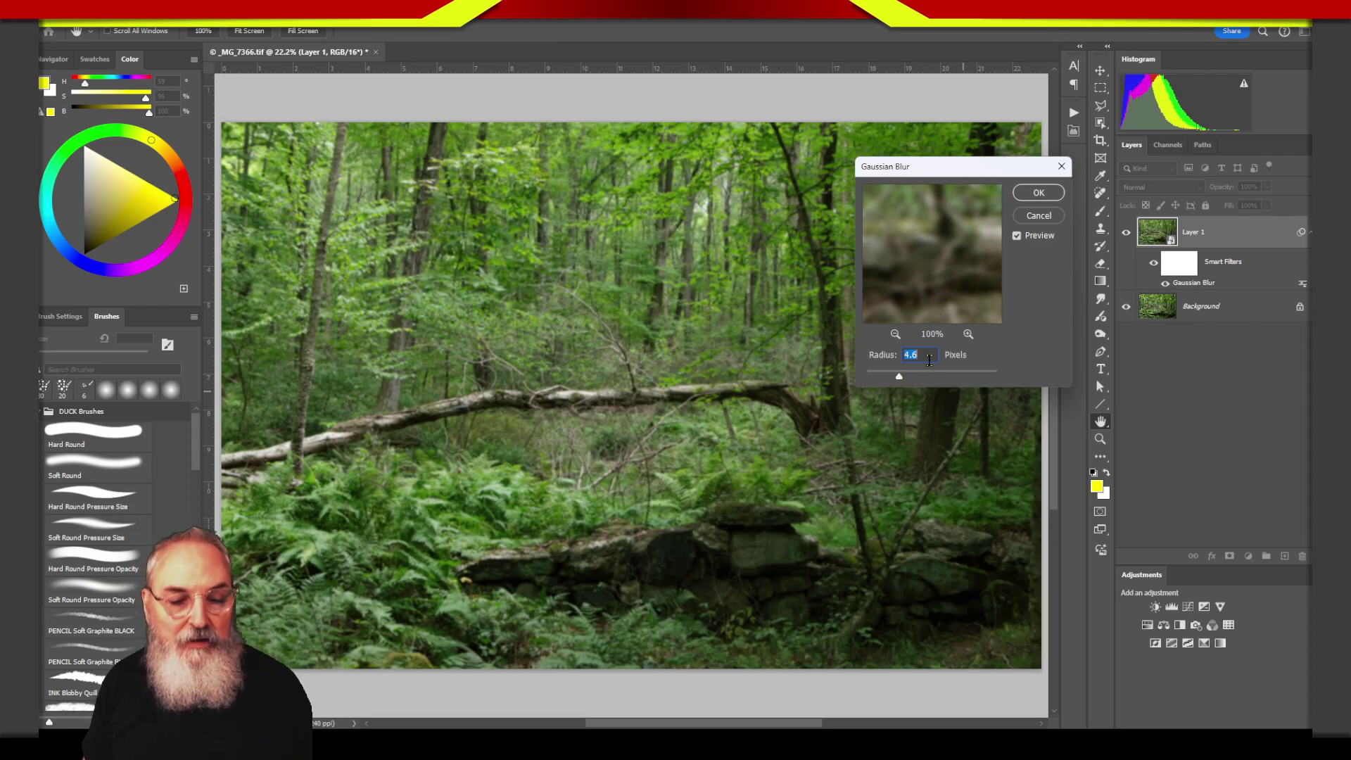
{"action": "type", "text": "8"}
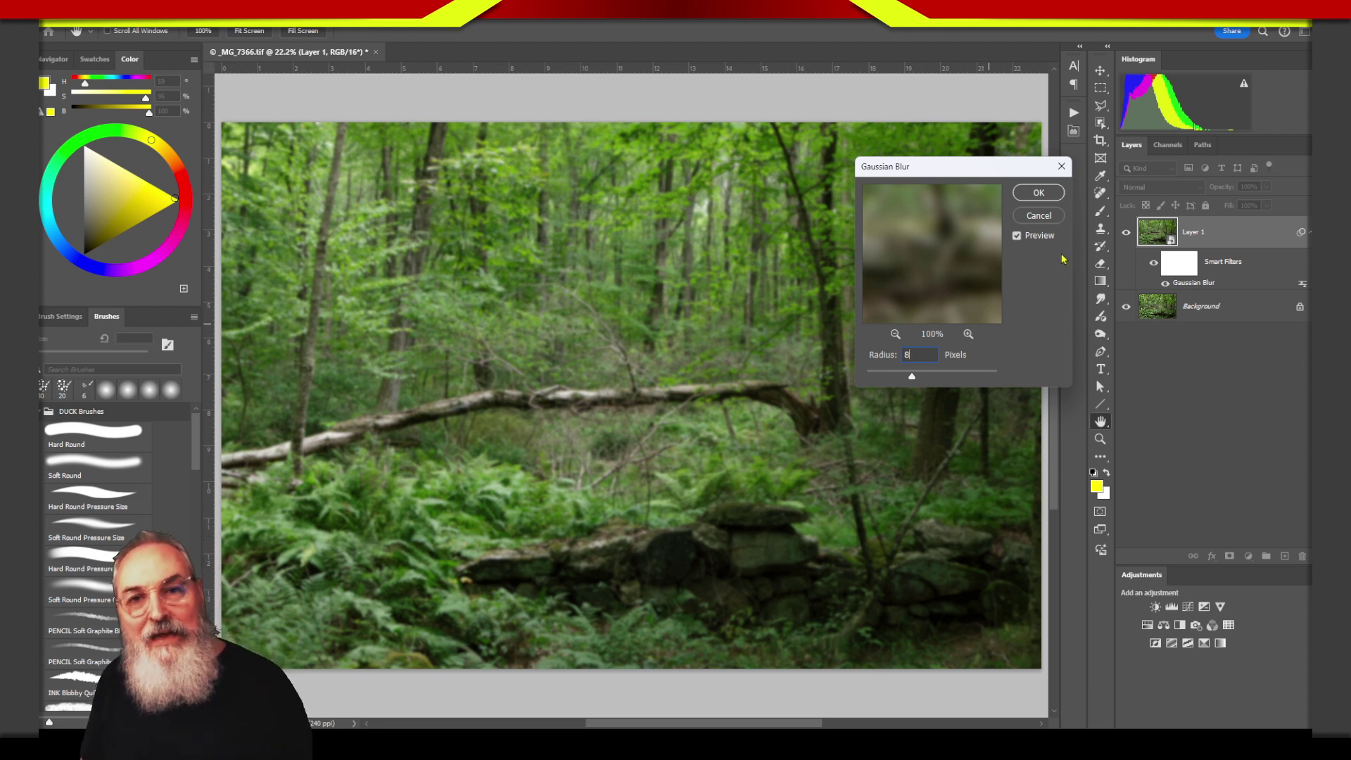
{"action": "left_click", "coordinate": [1047, 192]}
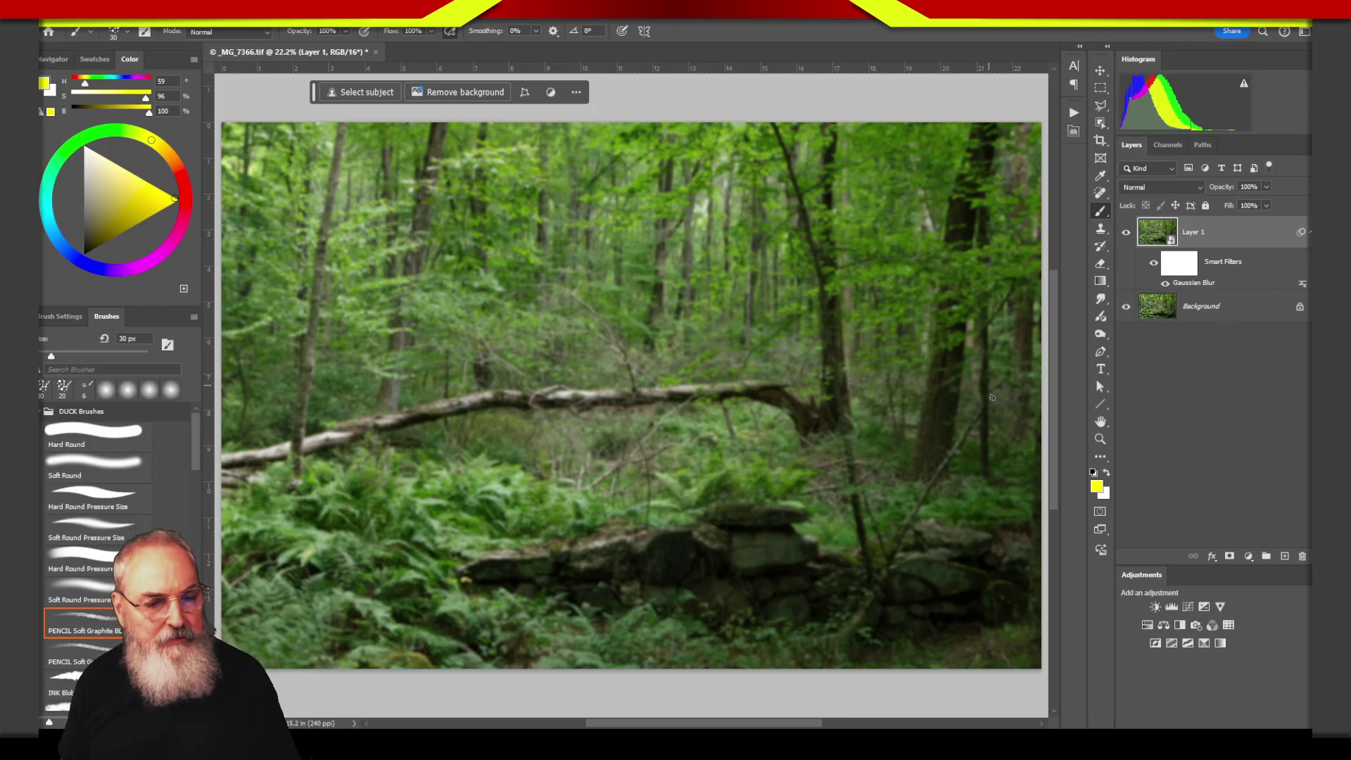
{"action": "left_click", "coordinate": [1127, 235]}
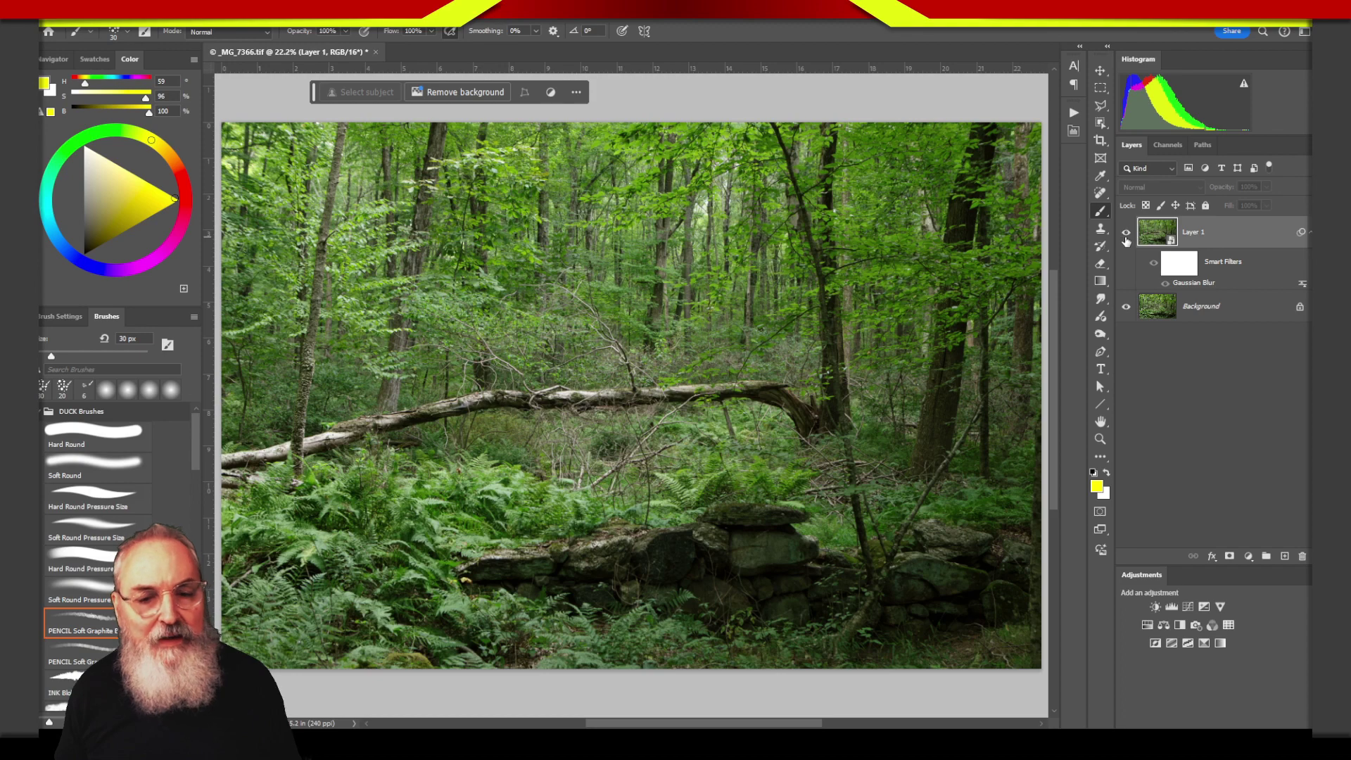
{"action": "left_click", "coordinate": [1126, 240]}
{"action": "left_click", "coordinate": [1126, 236]}
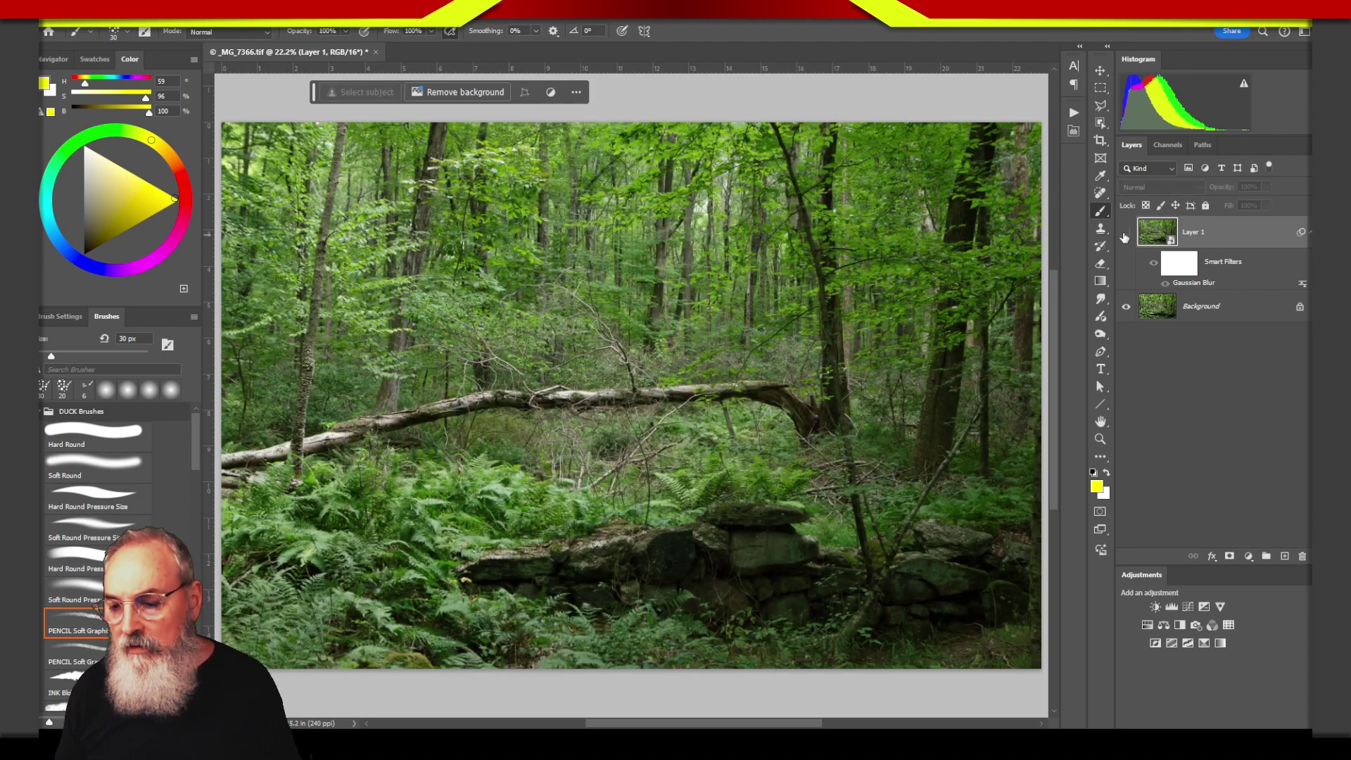
{"action": "left_click", "coordinate": [1126, 236]}
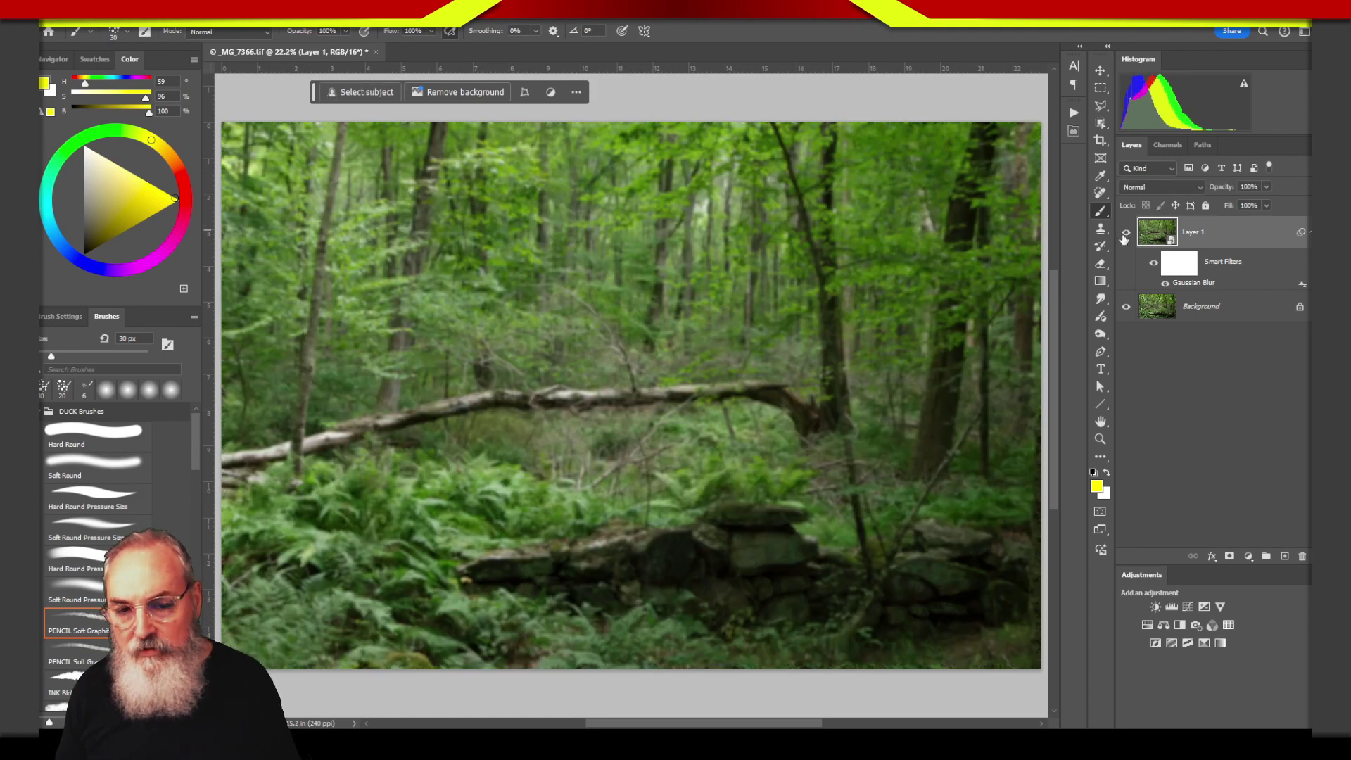
{"action": "left_click", "coordinate": [1126, 236]}
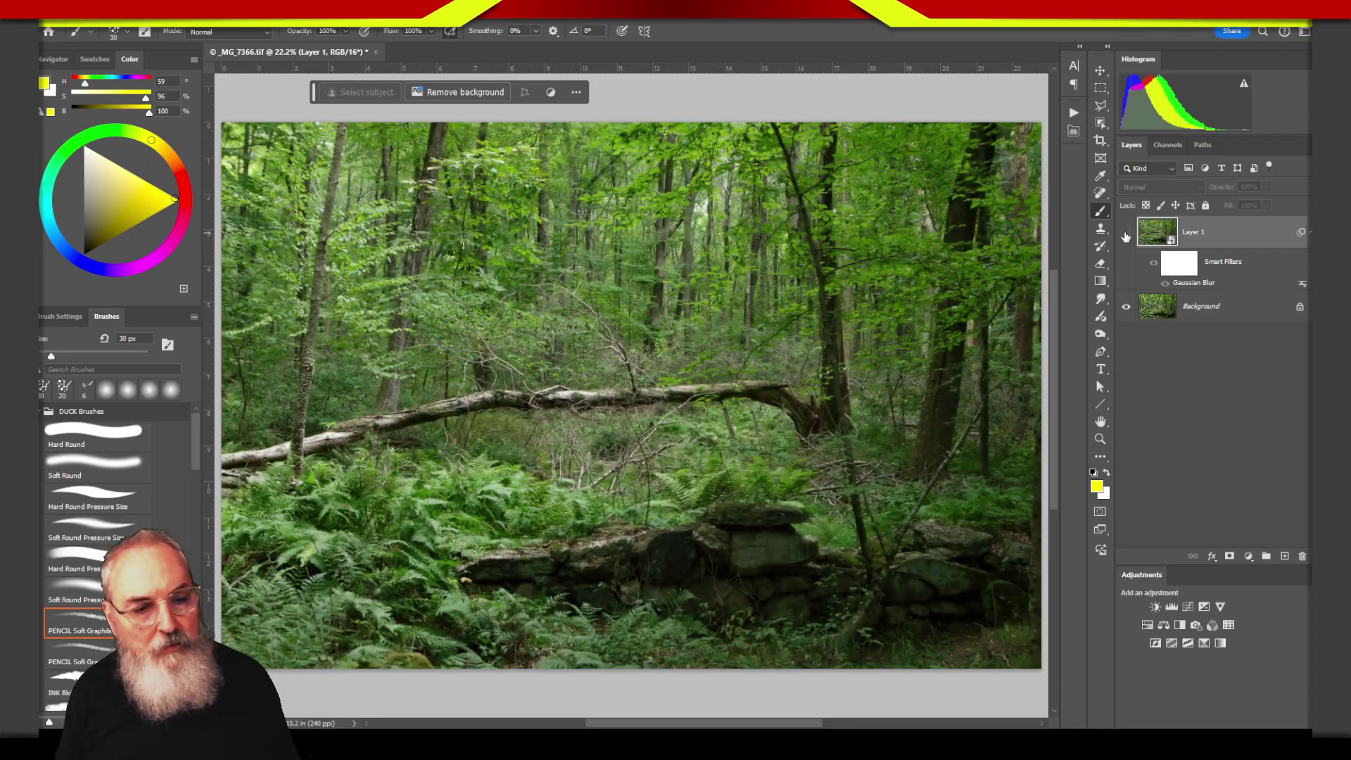
{"action": "left_click", "coordinate": [1126, 236]}
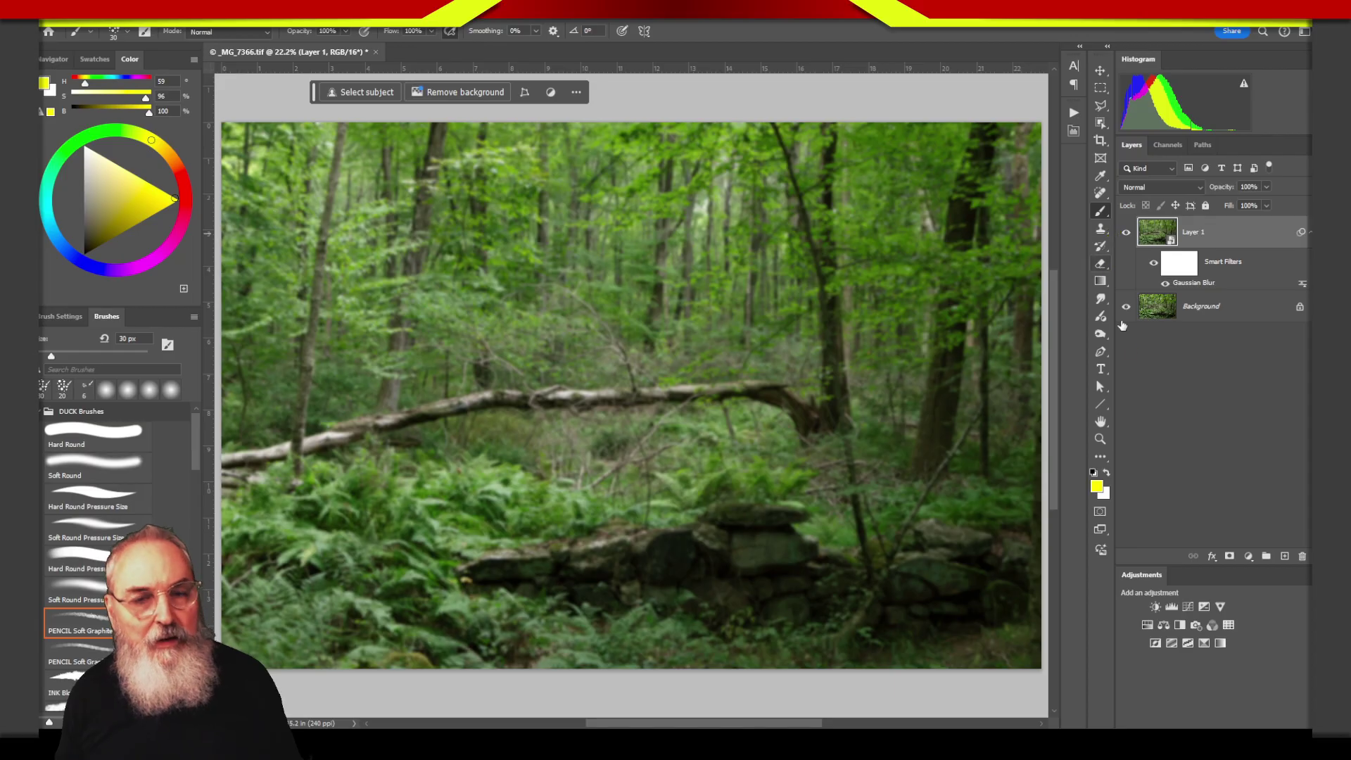
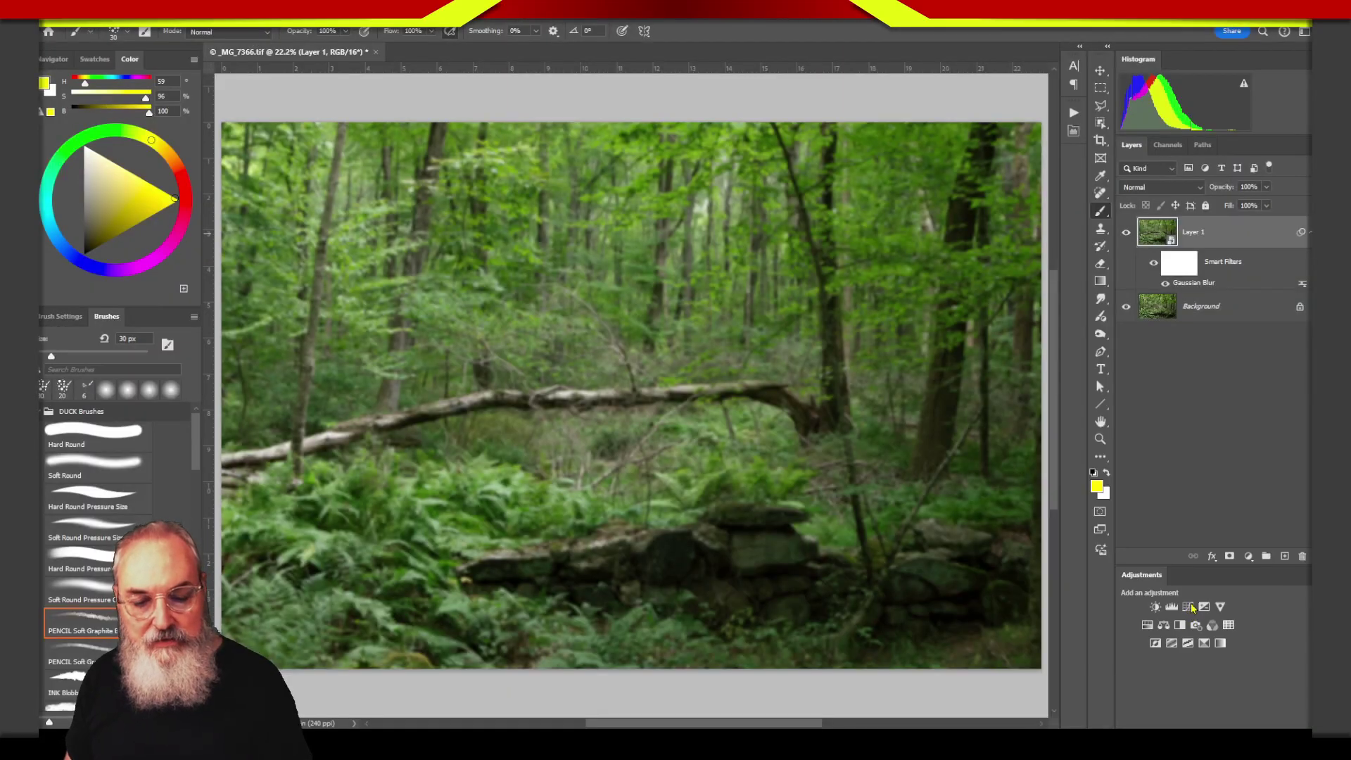
Step: Add a Curves adjustment layer above Layer 1 and pull its white point in to input 170
{"action": "left_click", "coordinate": [1189, 606]}
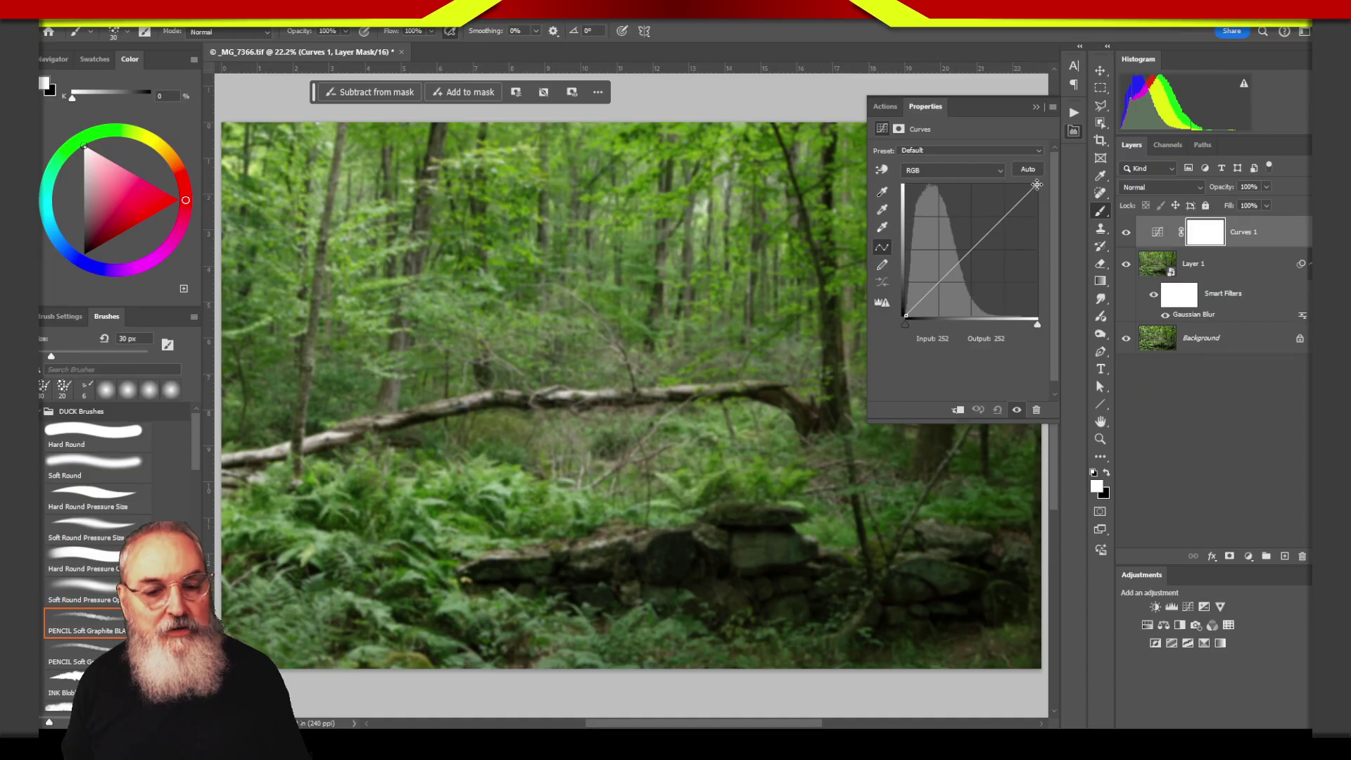
{"action": "left_click", "coordinate": [1037, 185]}
{"action": "mouse_move", "coordinate": [1036, 184]}
{"action": "left_mouse_down"}
{"action": "mouse_move", "coordinate": [989, 181]}
{"action": "mouse_move", "coordinate": [1037, 185]}
{"action": "mouse_move", "coordinate": [1059, 204]}
{"action": "left_mouse_up"}
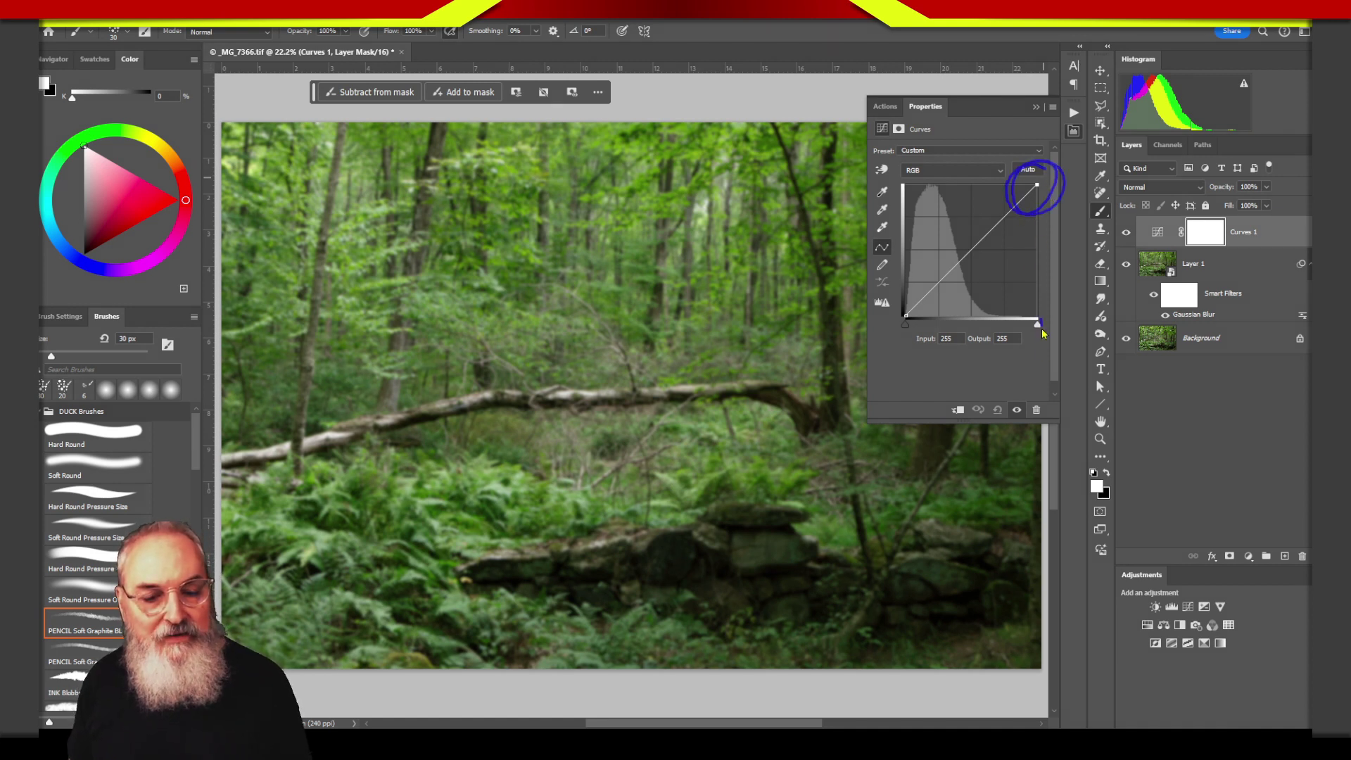
{"action": "left_click_drag", "start_coordinate": [1043, 384], "coordinate": [1021, 349]}
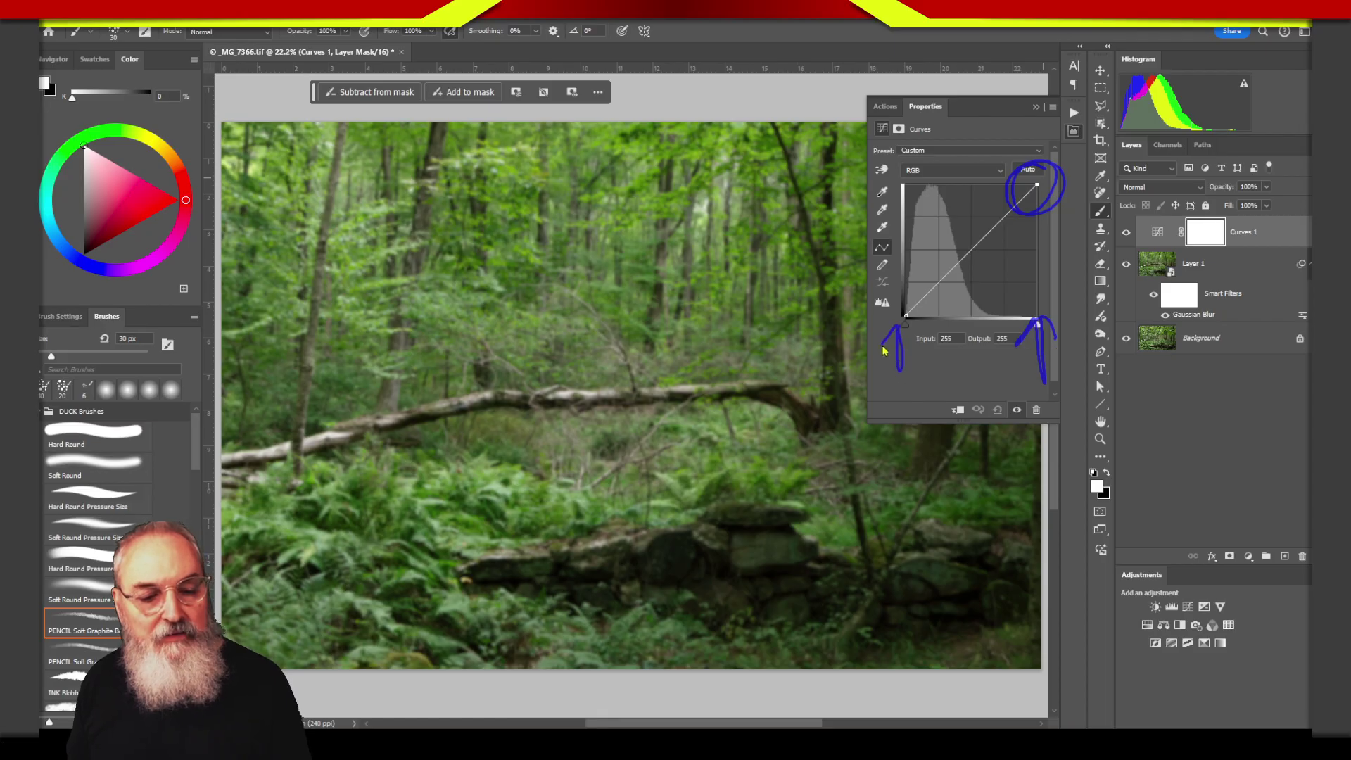
{"action": "key", "text": "Escape"}
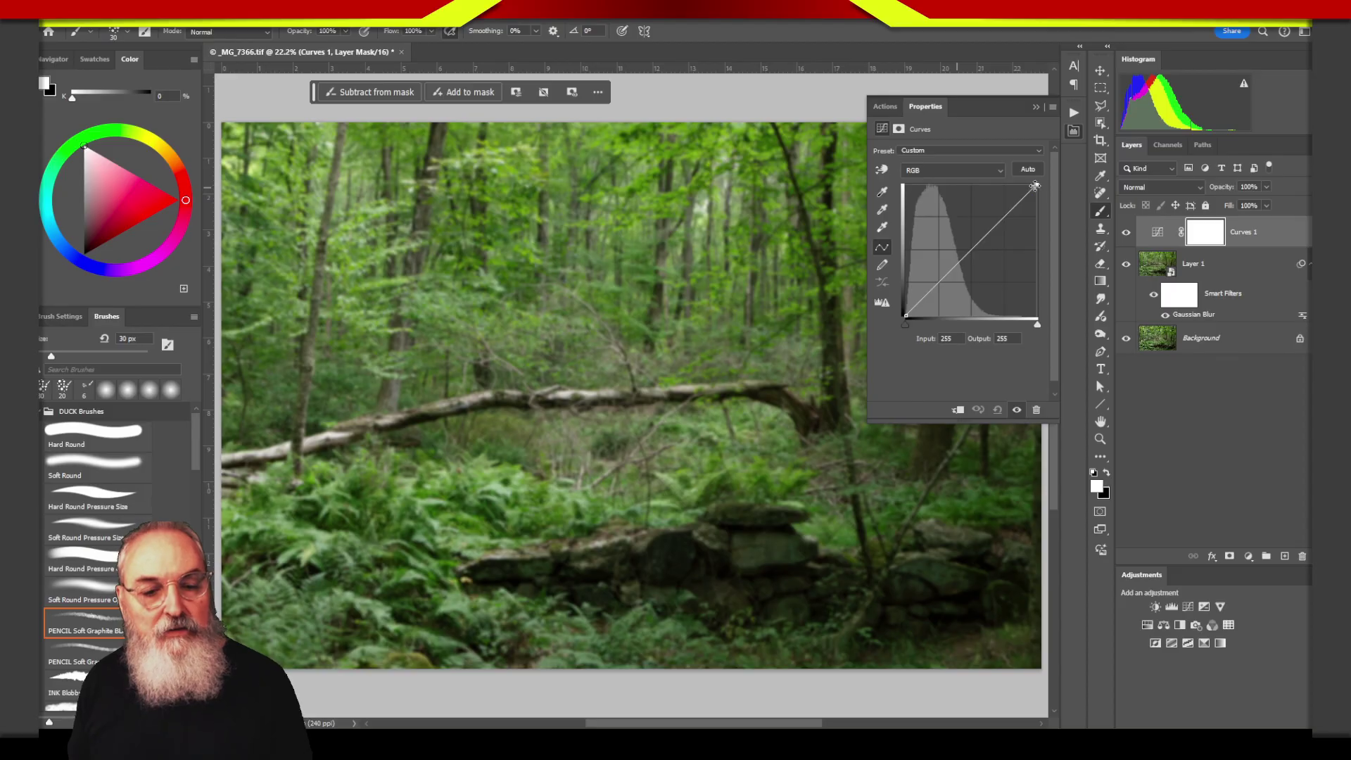
{"action": "left_click_drag", "start_coordinate": [1036, 186], "coordinate": [992, 174]}
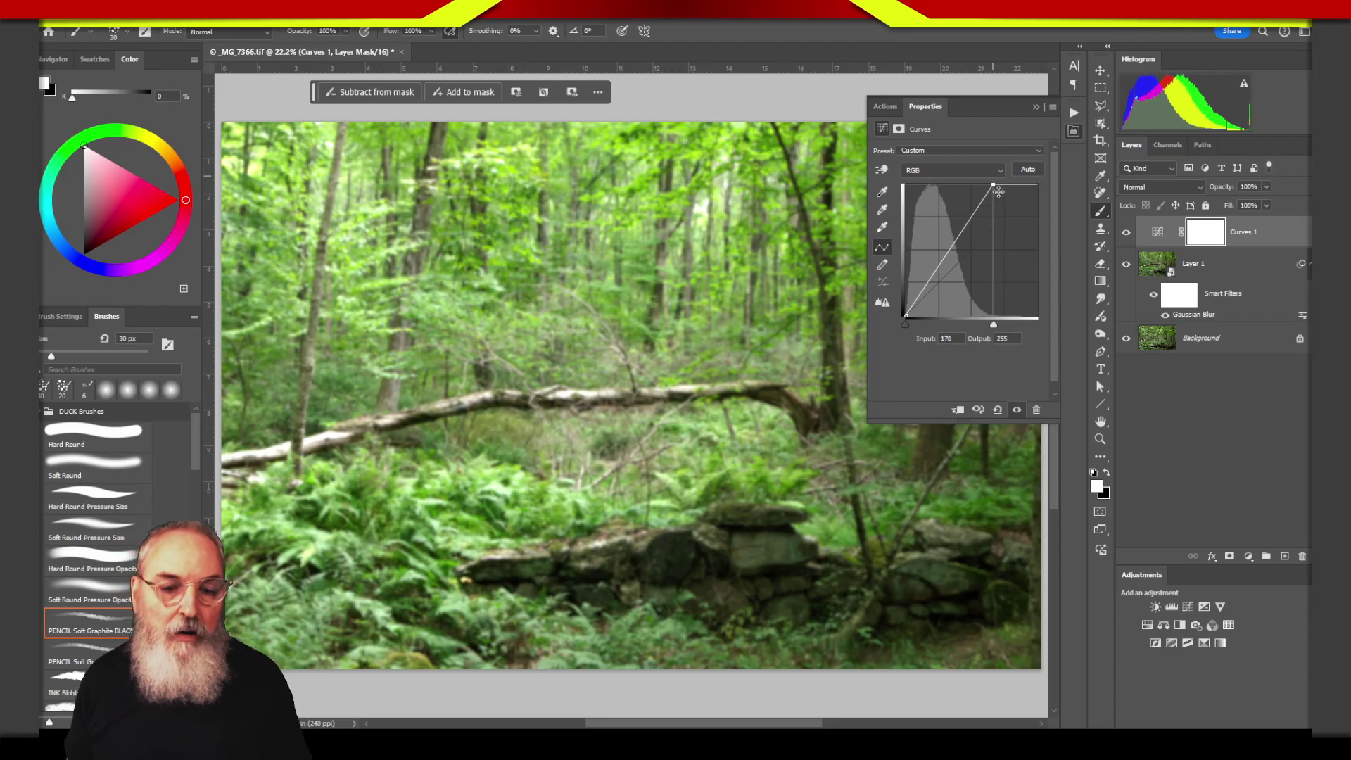
Step: Restore the white point, try a raised midtone point, then leave a midpoint at input 128, output 129
{"action": "left_click_drag", "start_coordinate": [992, 185], "coordinate": [1038, 185]}
{"action": "left_click", "coordinate": [972, 251]}
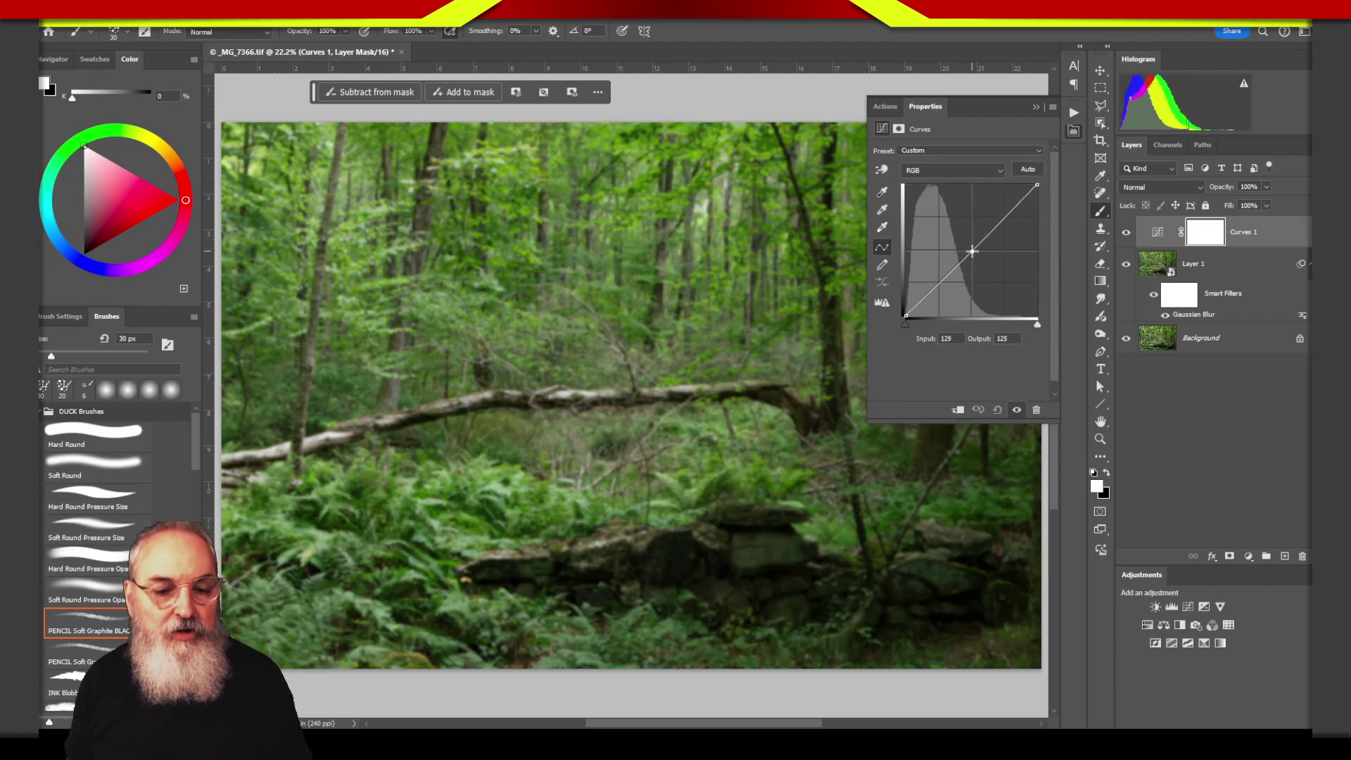
{"action": "left_click_drag", "start_coordinate": [972, 251], "coordinate": [961, 224]}
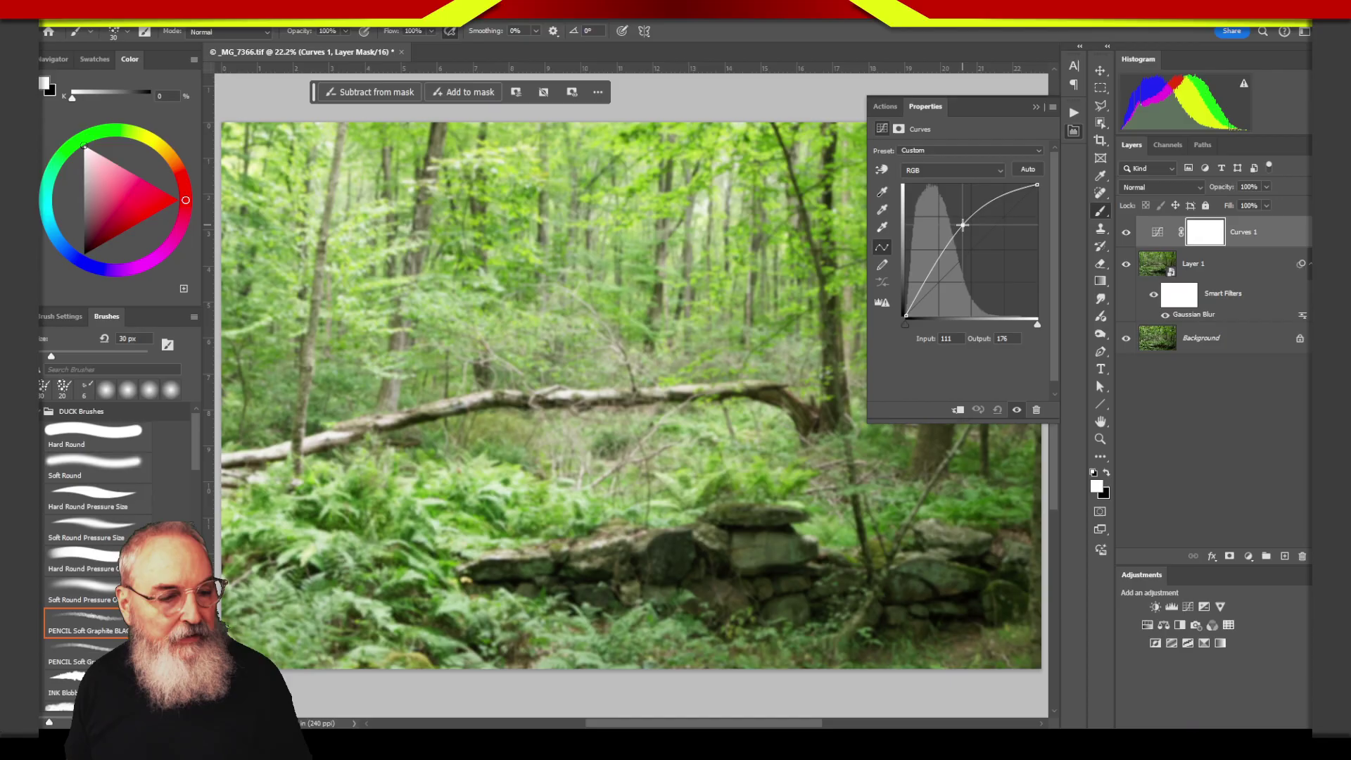
{"action": "left_click_drag", "start_coordinate": [961, 224], "coordinate": [963, 226]}
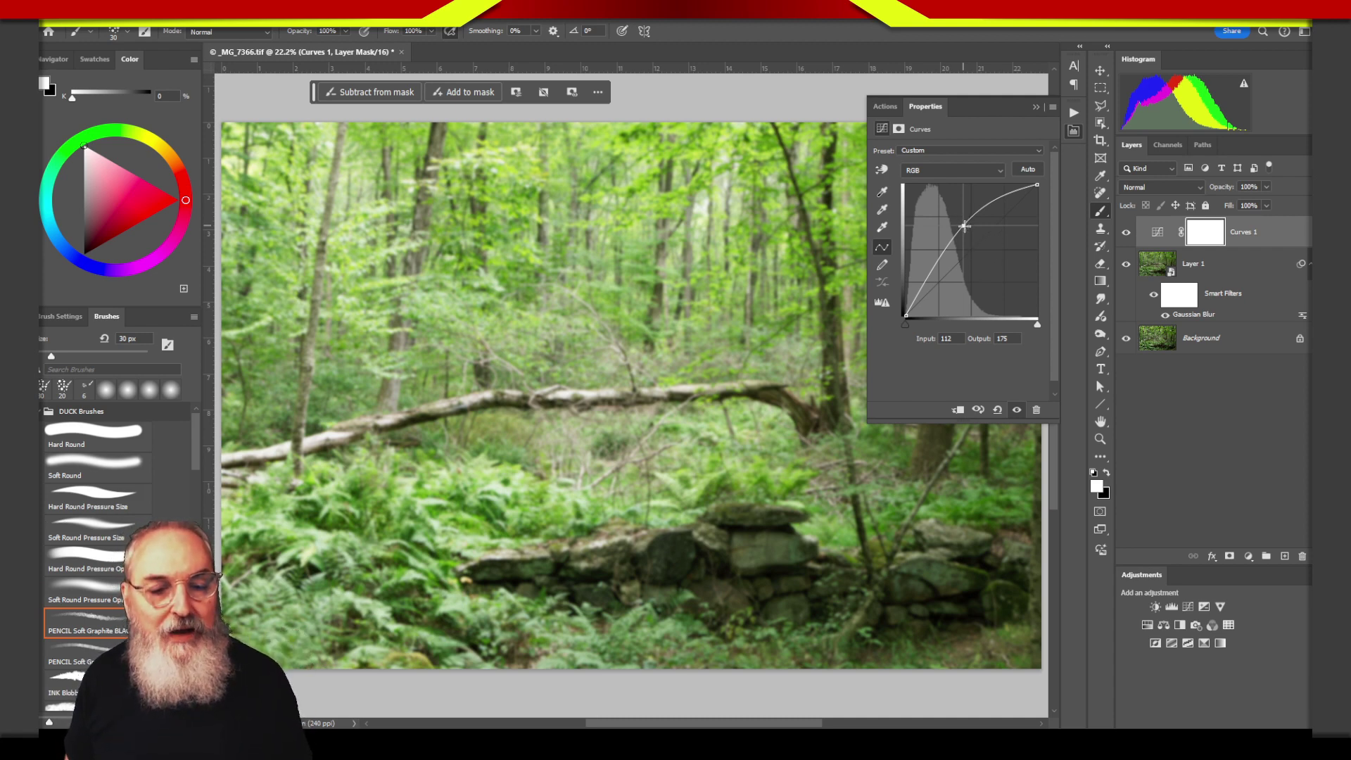
{"action": "left_click", "coordinate": [964, 226], "text": "ctrl"}
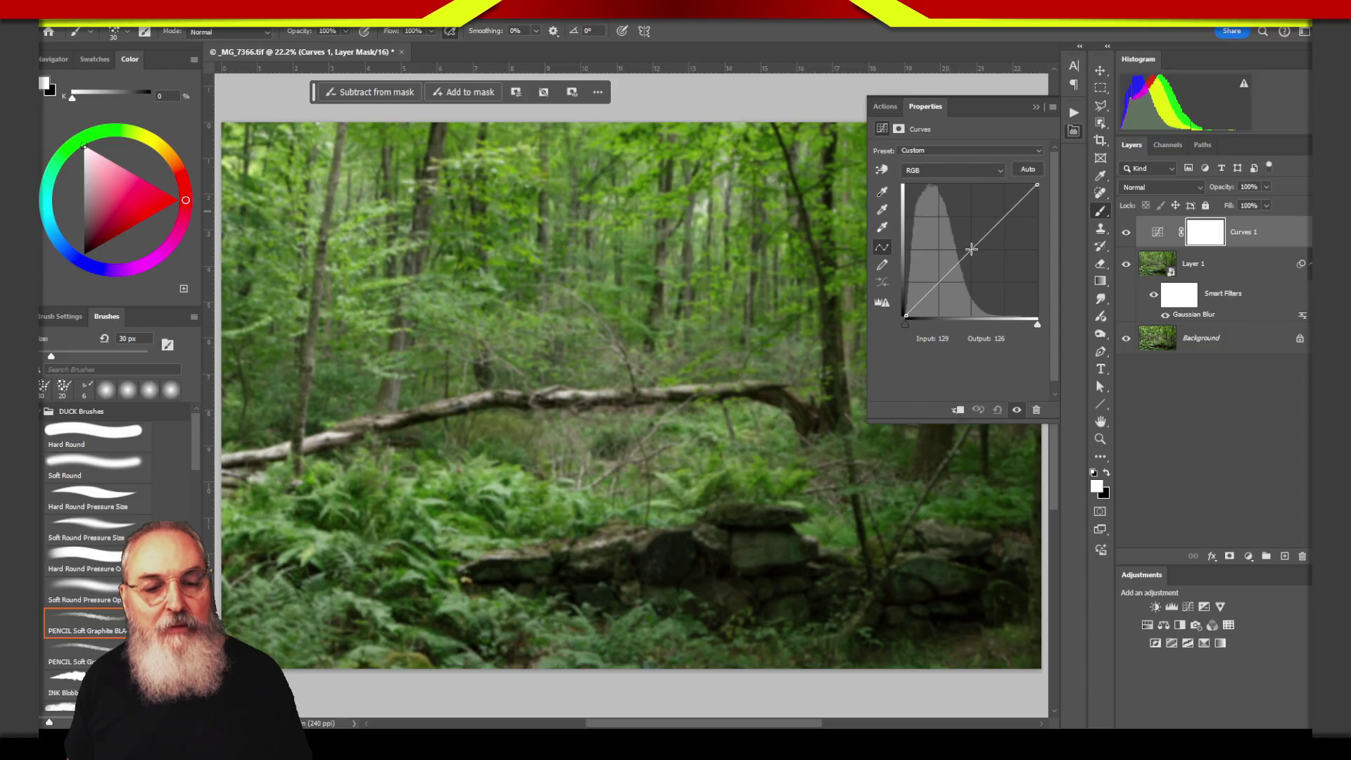
{"action": "left_click", "coordinate": [971, 249]}
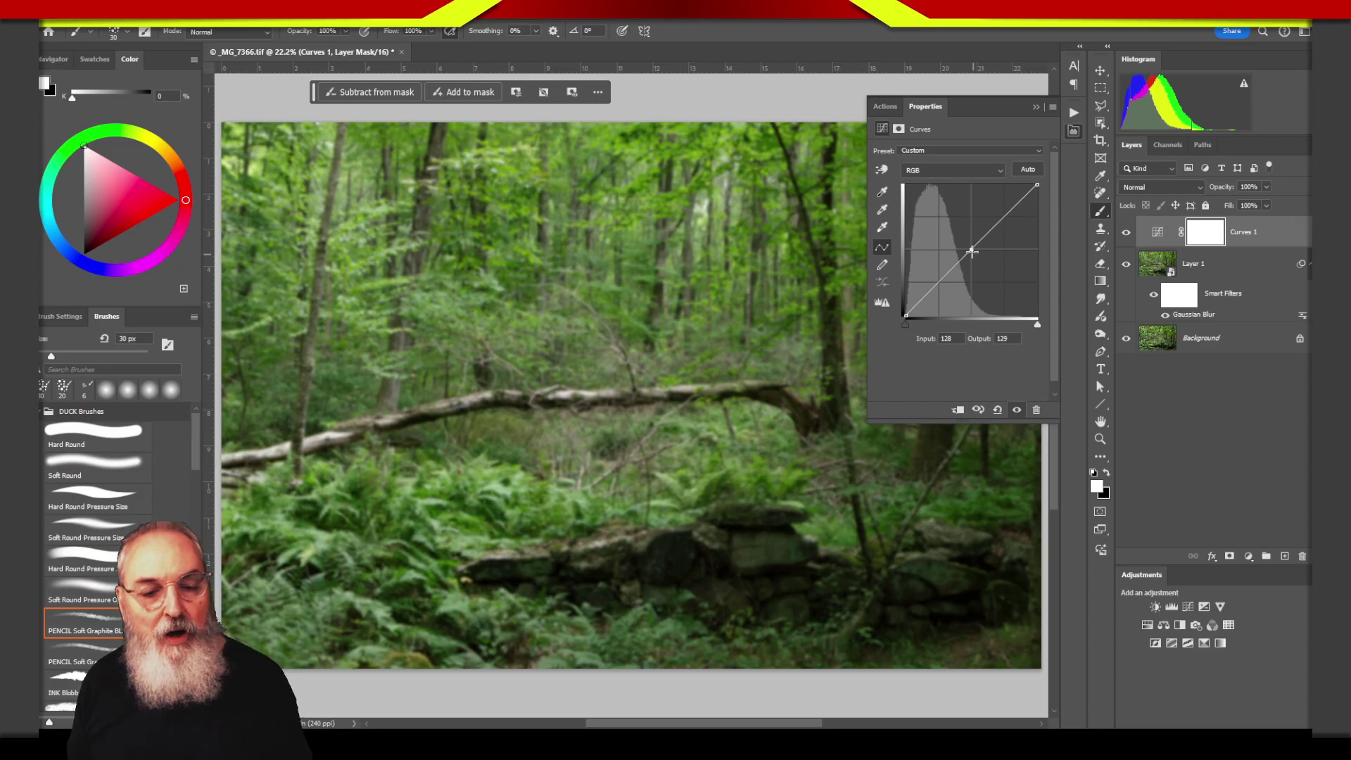
Step: Raise and then delete the midtone point, and pull the white point in to input 151
{"action": "left_click_drag", "start_coordinate": [972, 251], "coordinate": [971, 230]}
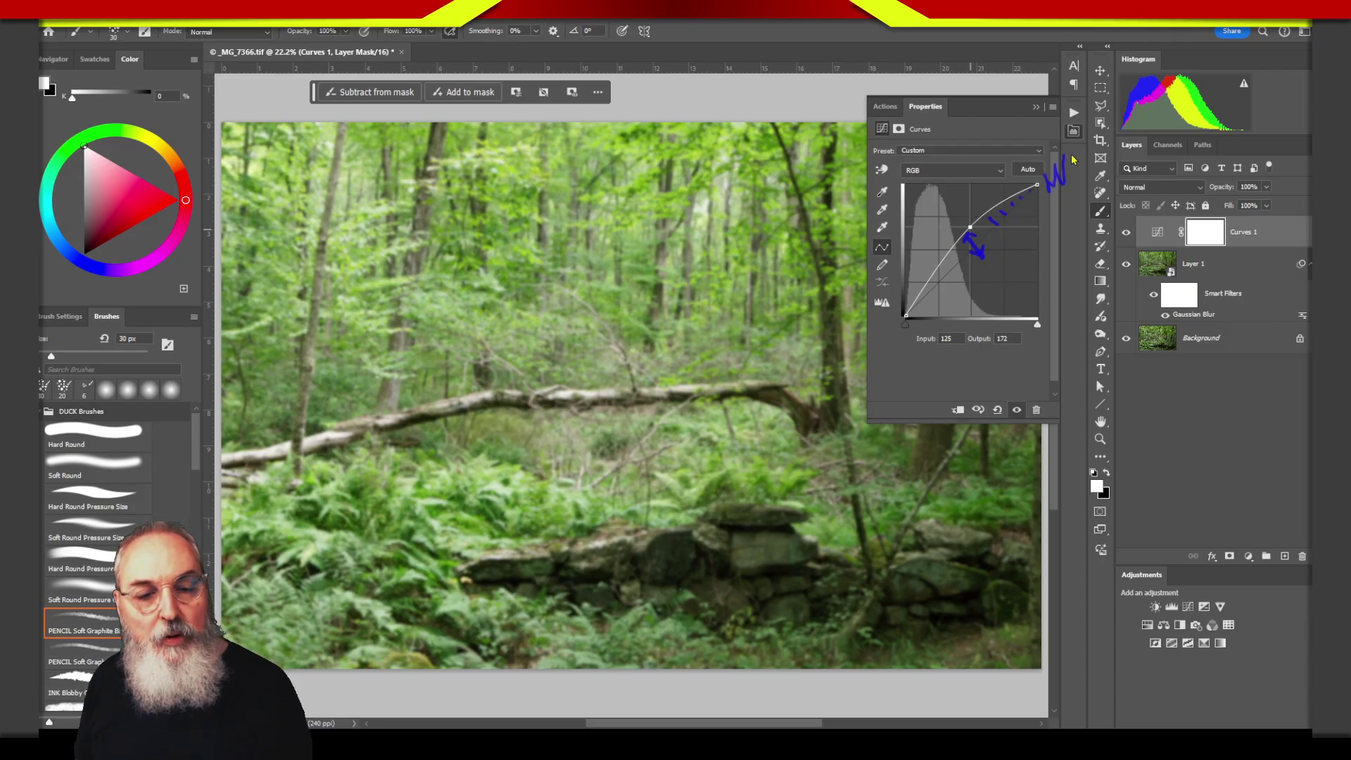
{"action": "left_click_drag", "start_coordinate": [1082, 173], "coordinate": [1112, 148]}
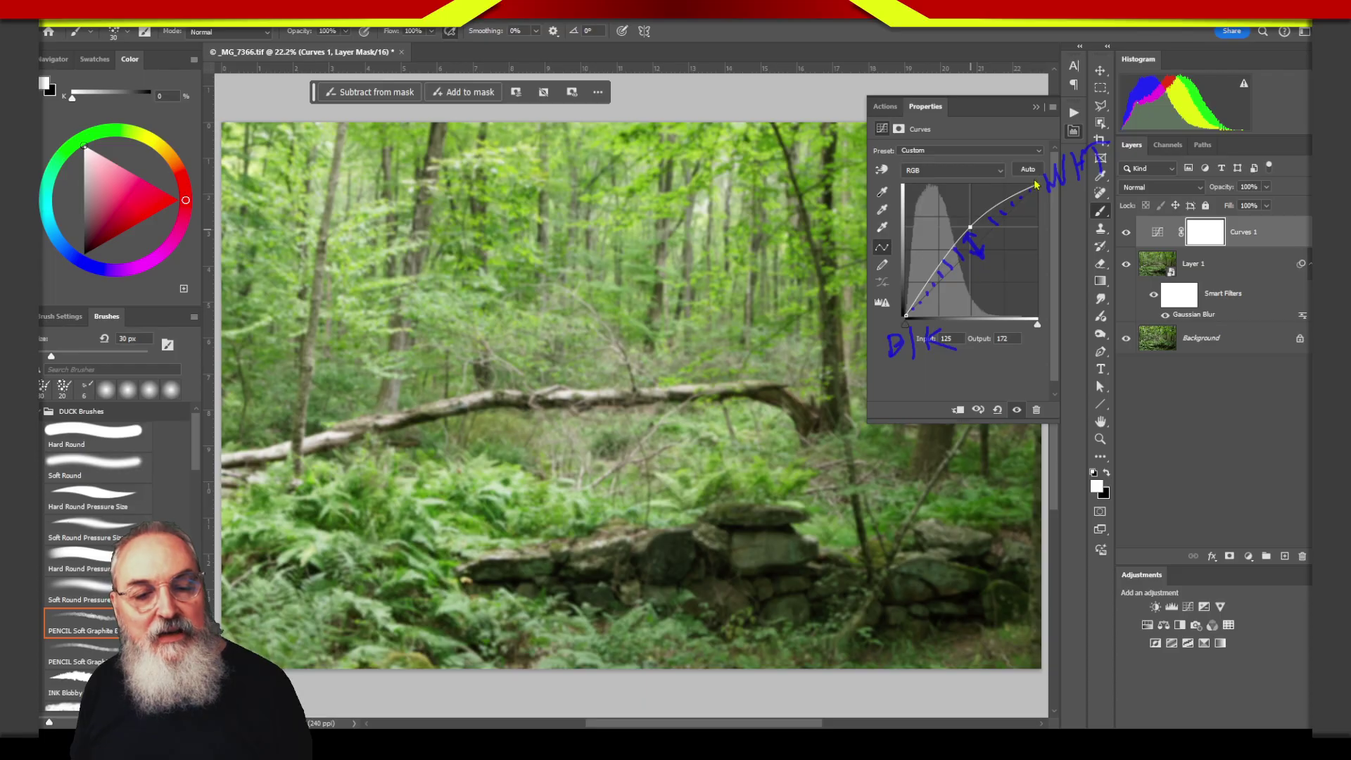
{"action": "left_click_drag", "start_coordinate": [1035, 182], "coordinate": [907, 320]}
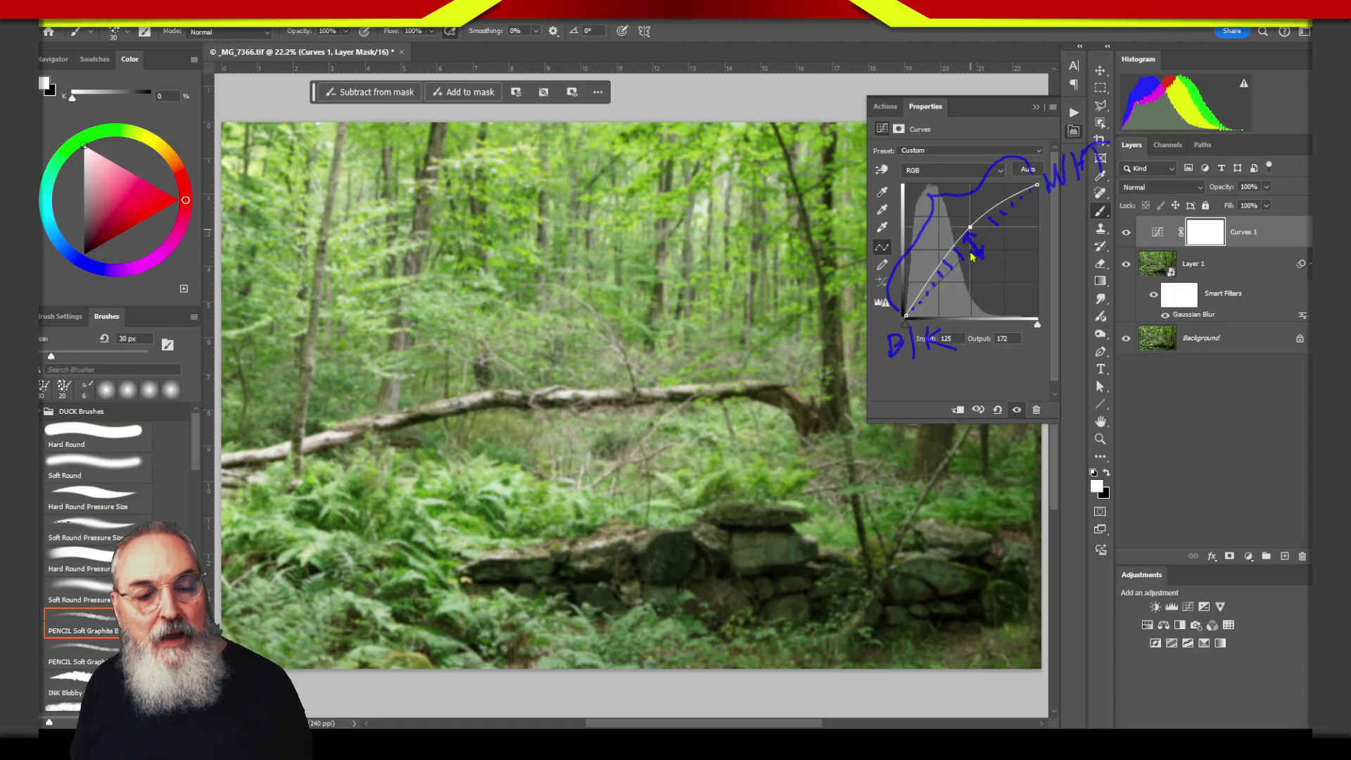
{"action": "mouse_move", "coordinate": [977, 212]}
{"action": "left_mouse_down"}
{"action": "mouse_move", "coordinate": [1001, 244]}
{"action": "mouse_move", "coordinate": [997, 232]}
{"action": "left_mouse_up"}
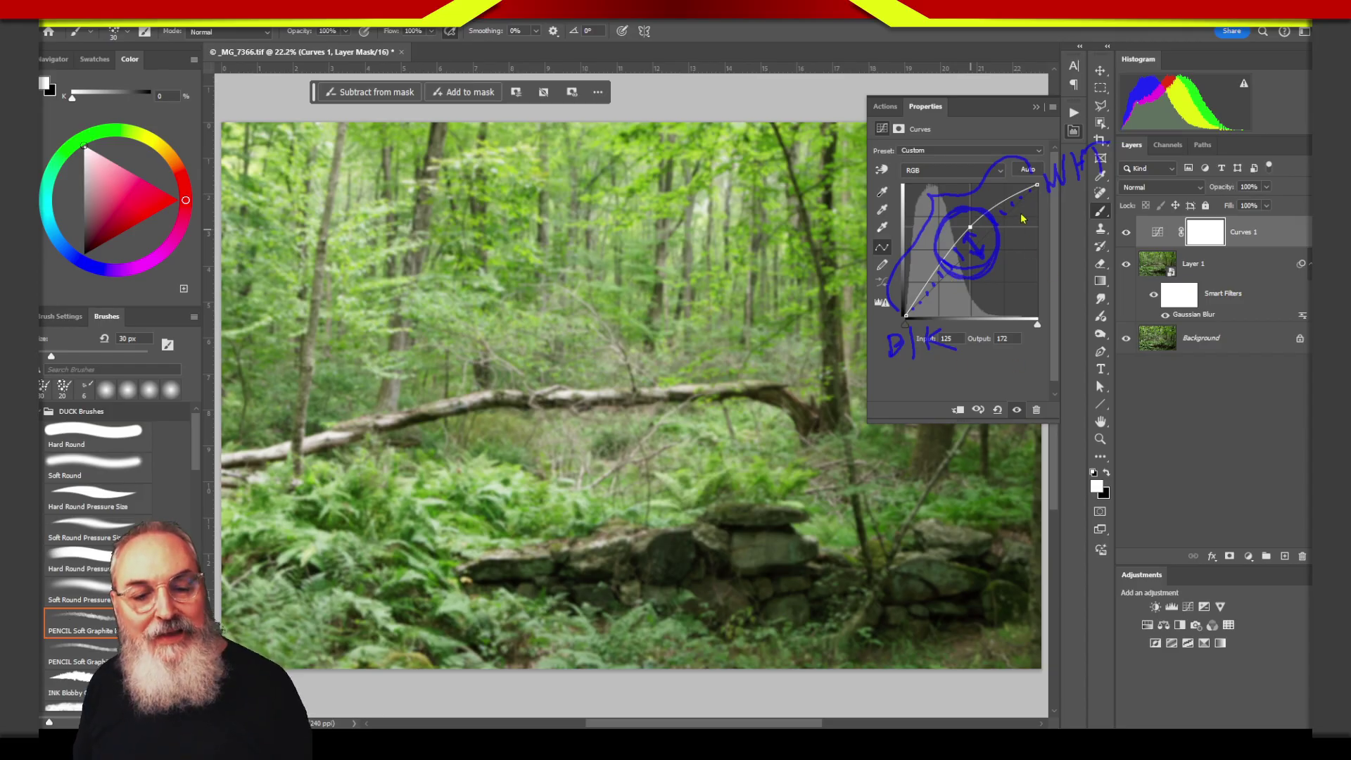
{"action": "left_click_drag", "start_coordinate": [1040, 204], "coordinate": [1027, 232]}
{"action": "left_click_drag", "start_coordinate": [949, 281], "coordinate": [938, 308]}
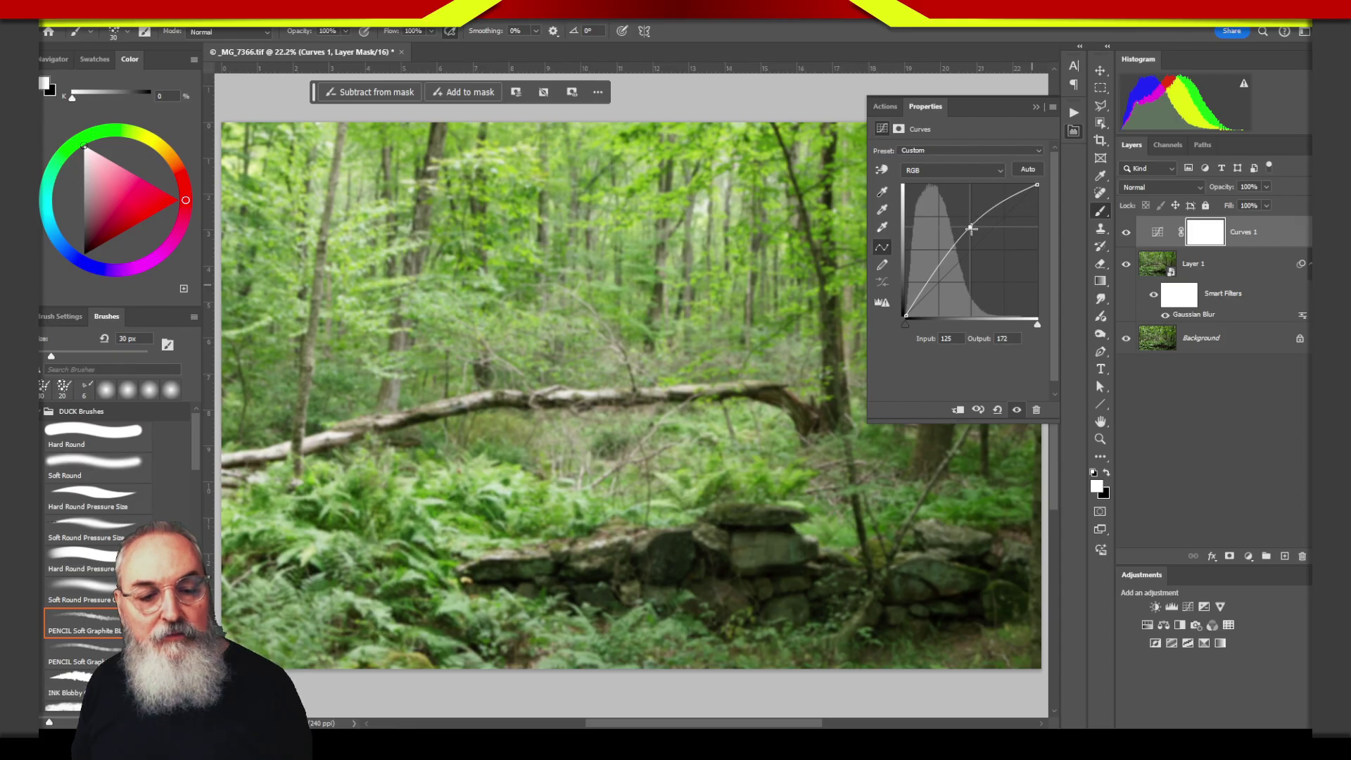
{"action": "mouse_move", "coordinate": [971, 226]}
{"action": "left_mouse_down"}
{"action": "mouse_move", "coordinate": [1083, 190]}
{"action": "mouse_move", "coordinate": [982, 166]}
{"action": "left_mouse_up"}
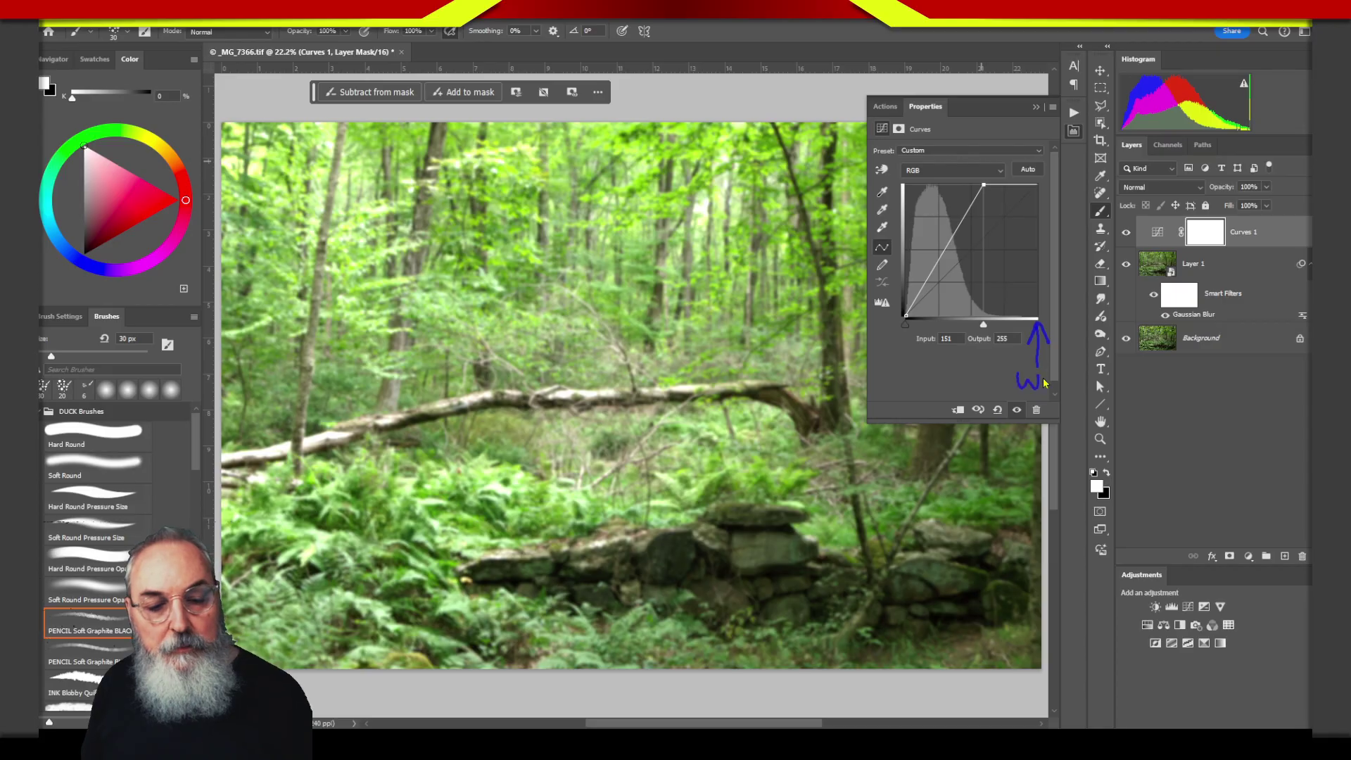
{"action": "left_click_drag", "start_coordinate": [1071, 364], "coordinate": [1073, 387]}
{"action": "left_click_drag", "start_coordinate": [1061, 366], "coordinate": [1079, 361]}
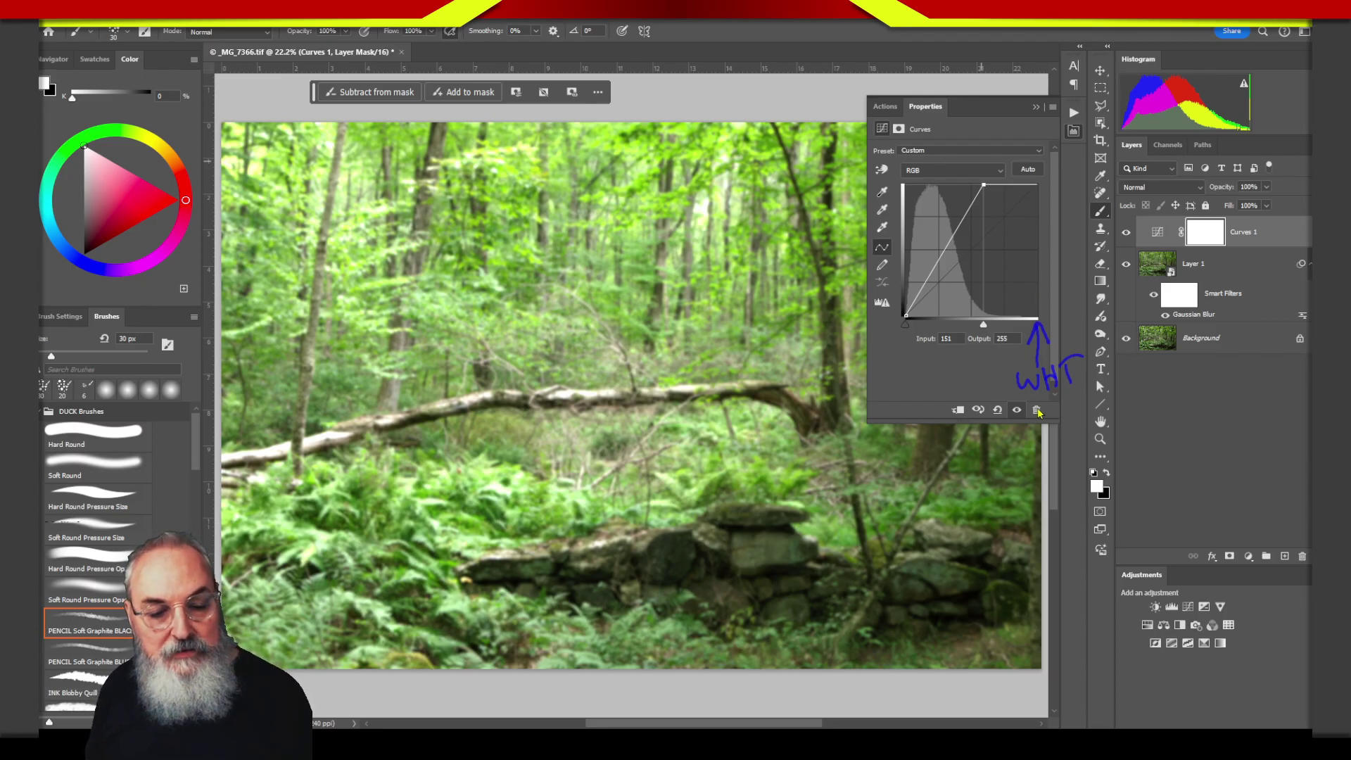
{"action": "mouse_move", "coordinate": [1032, 402]}
{"action": "left_mouse_down"}
{"action": "mouse_move", "coordinate": [1046, 430]}
{"action": "mouse_move", "coordinate": [1095, 382]}
{"action": "left_mouse_up"}
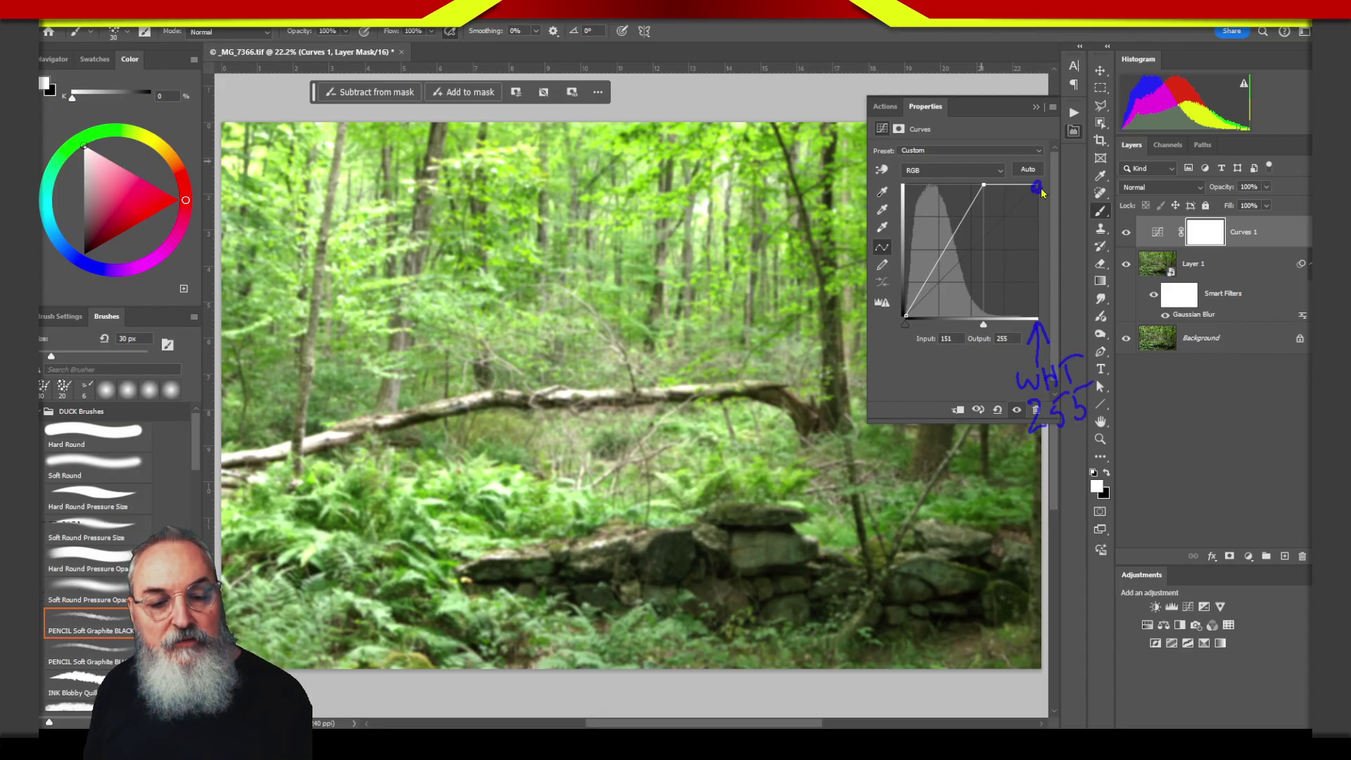
{"action": "mouse_move", "coordinate": [1036, 185]}
{"action": "left_mouse_down"}
{"action": "mouse_move", "coordinate": [989, 177]}
{"action": "mouse_move", "coordinate": [1007, 188]}
{"action": "mouse_move", "coordinate": [973, 130]}
{"action": "left_mouse_up"}
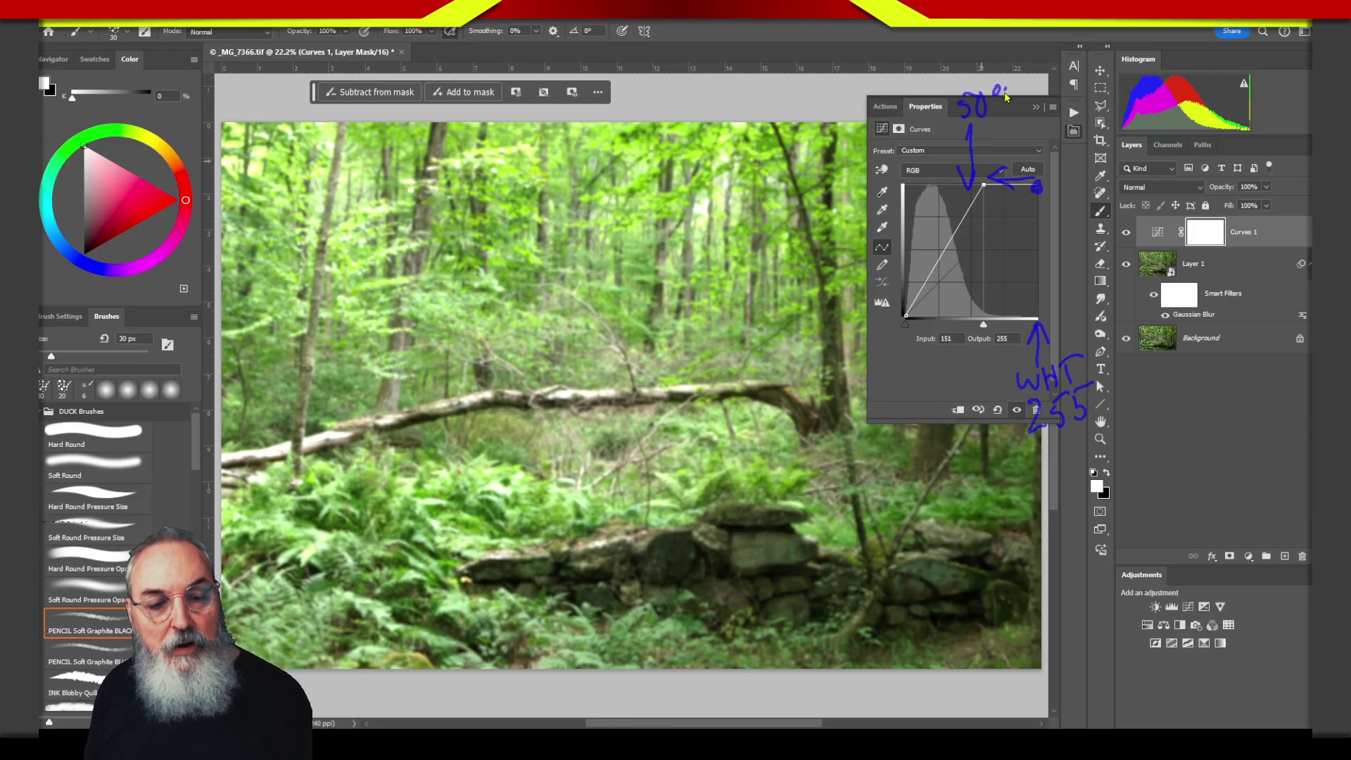
{"action": "left_click_drag", "start_coordinate": [1008, 87], "coordinate": [996, 127]}
{"action": "left_click_drag", "start_coordinate": [1006, 111], "coordinate": [1005, 114]}
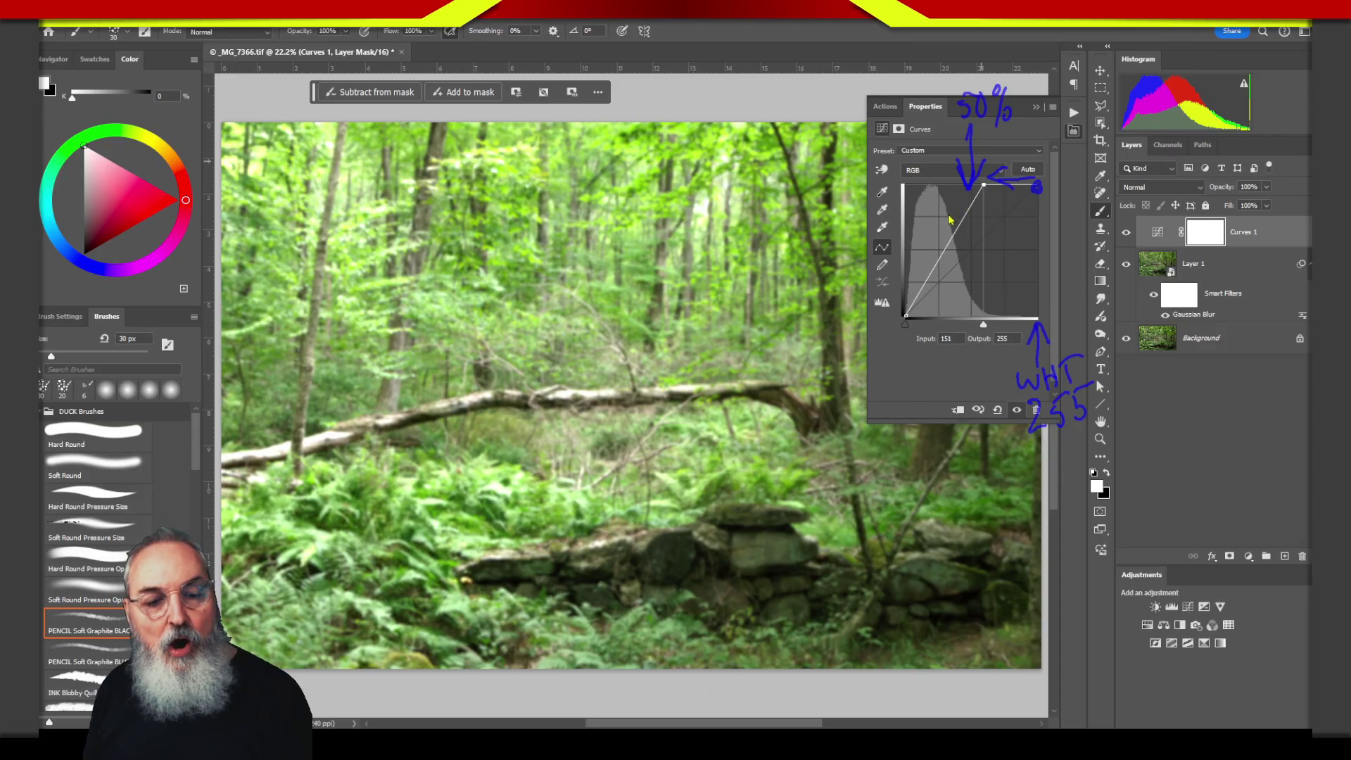
{"action": "left_click_drag", "start_coordinate": [903, 201], "coordinate": [987, 205]}
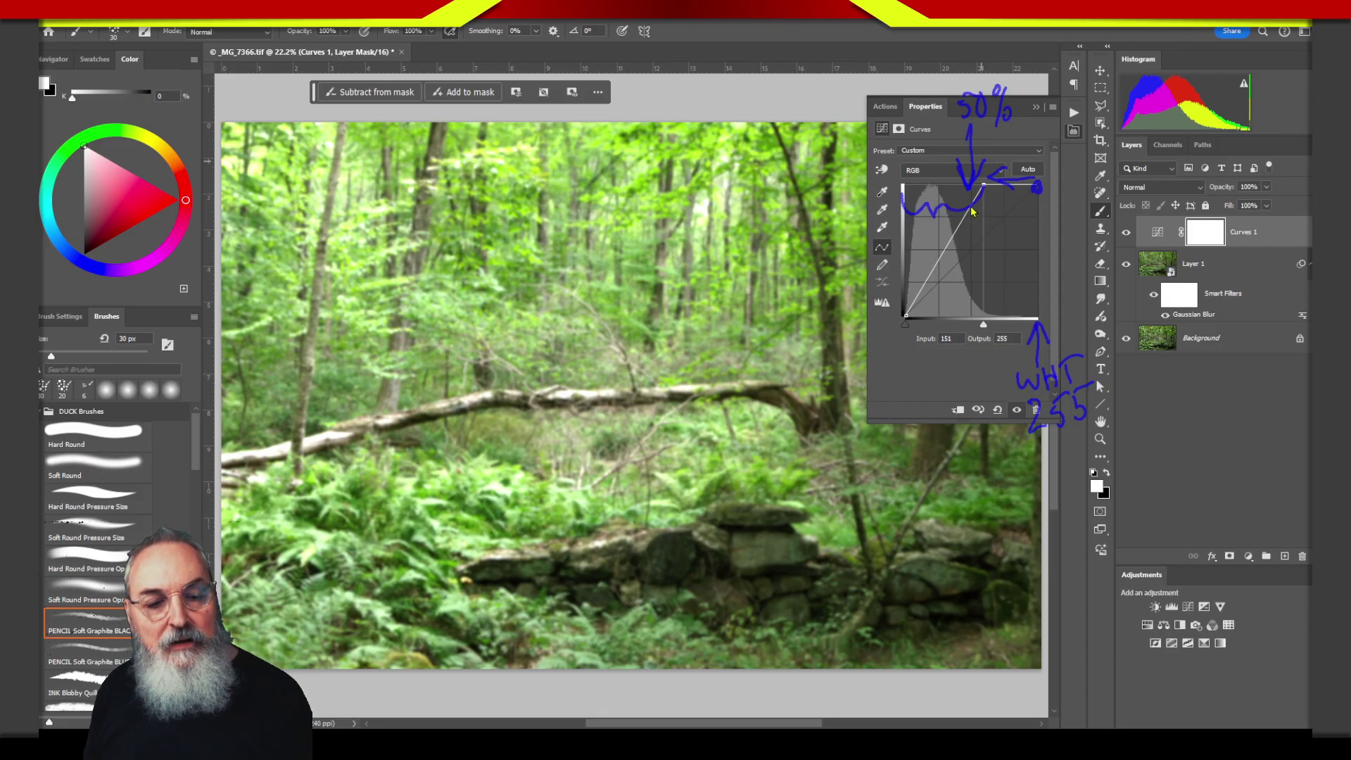
{"action": "mouse_move", "coordinate": [999, 231]}
{"action": "left_mouse_down"}
{"action": "mouse_move", "coordinate": [901, 243]}
{"action": "mouse_move", "coordinate": [950, 265]}
{"action": "left_mouse_up"}
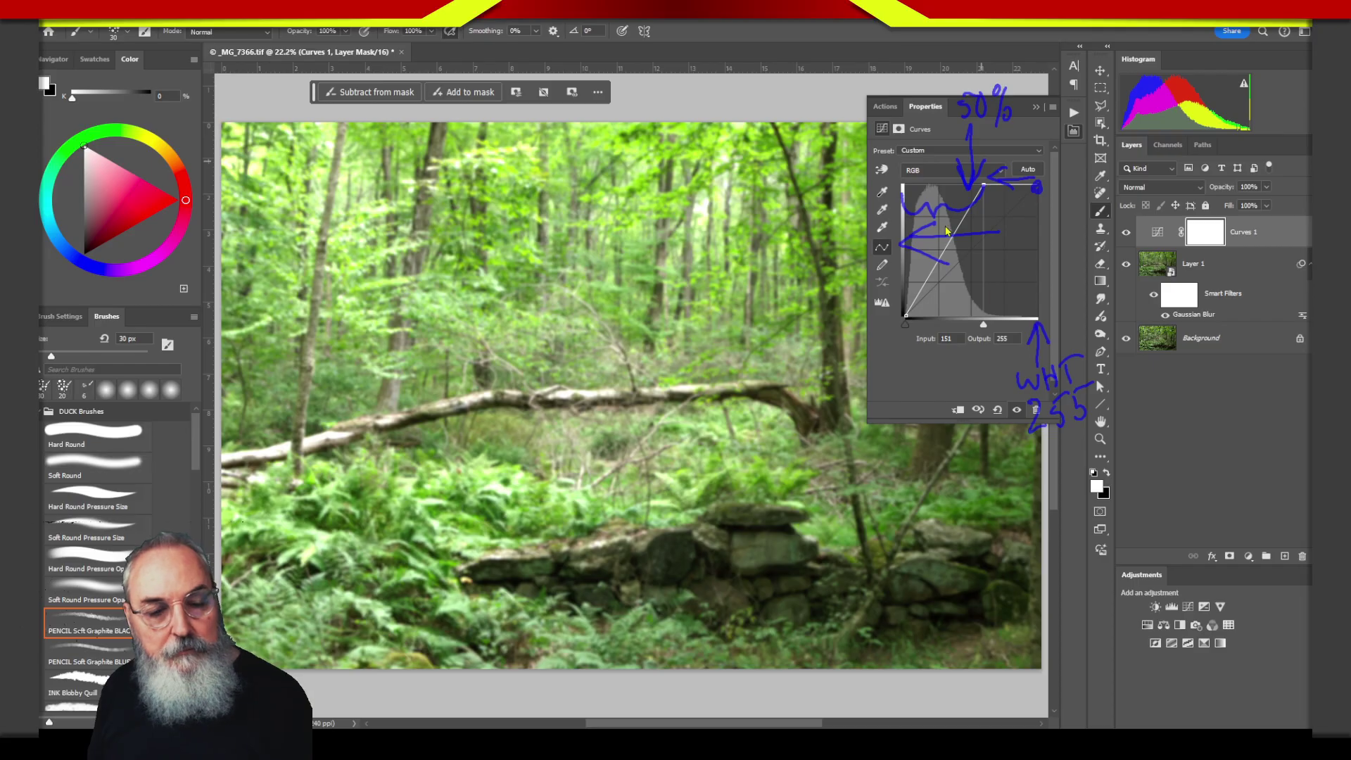
{"action": "key", "text": "Escape"}
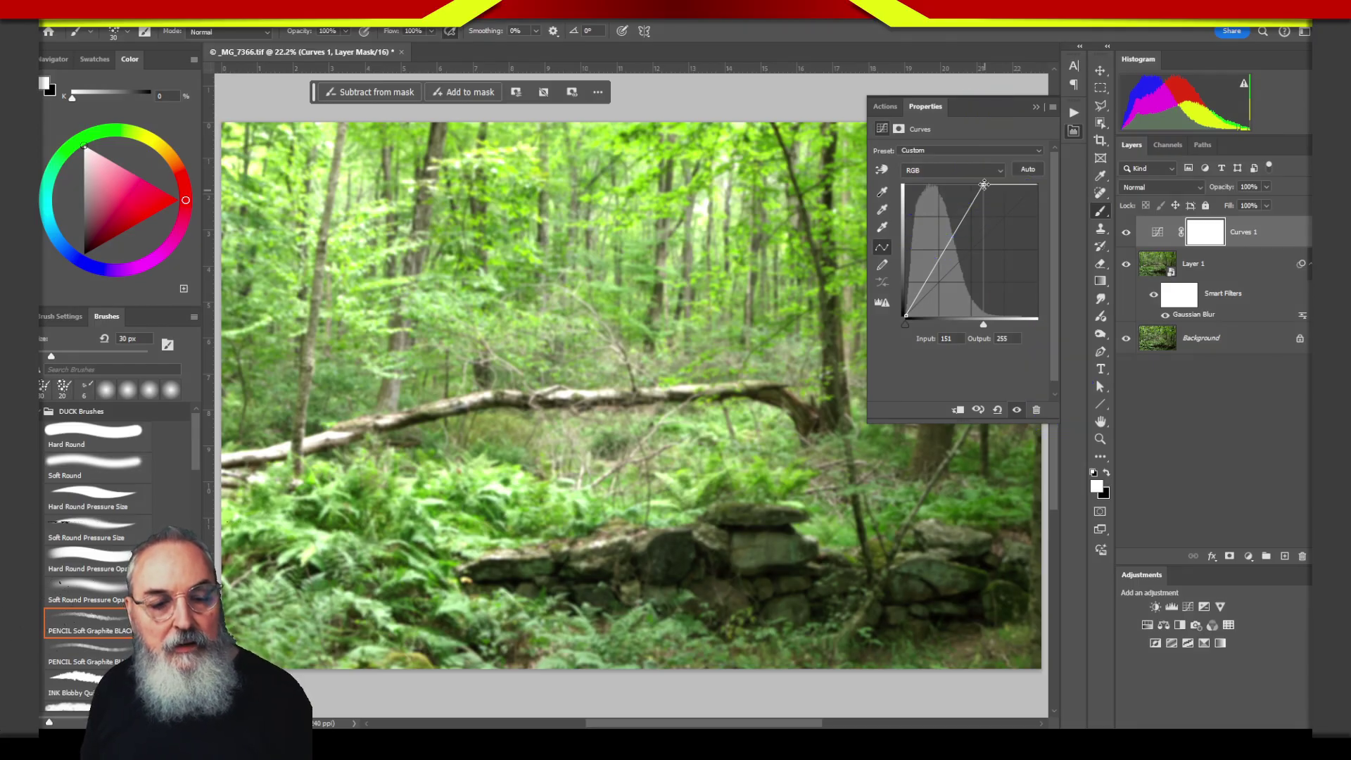
{"action": "left_click_drag", "start_coordinate": [983, 184], "coordinate": [983, 176]}
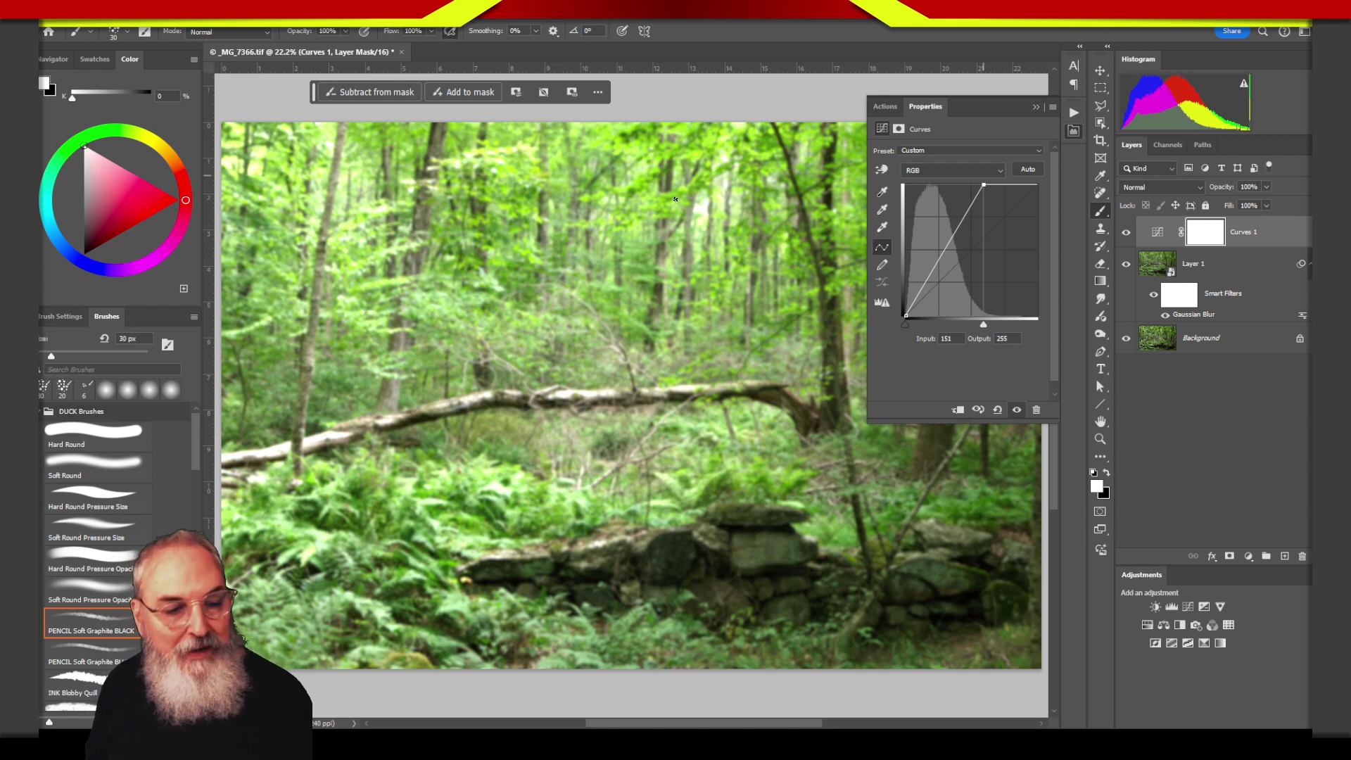
Step: Drag the Curves 1 white point back to input 255, restoring a straight diagonal
{"action": "left_click_drag", "start_coordinate": [710, 187], "coordinate": [714, 215]}
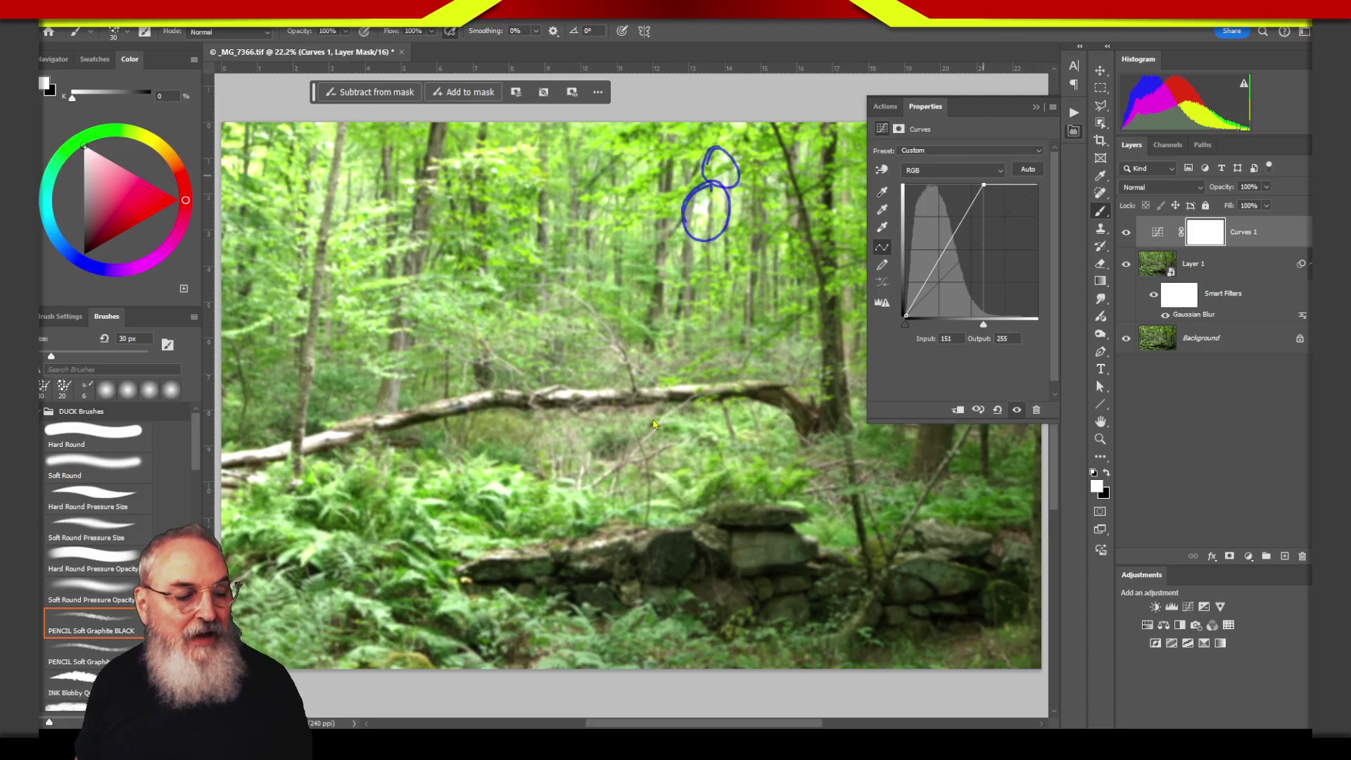
{"action": "left_click_drag", "start_coordinate": [336, 434], "coordinate": [345, 422]}
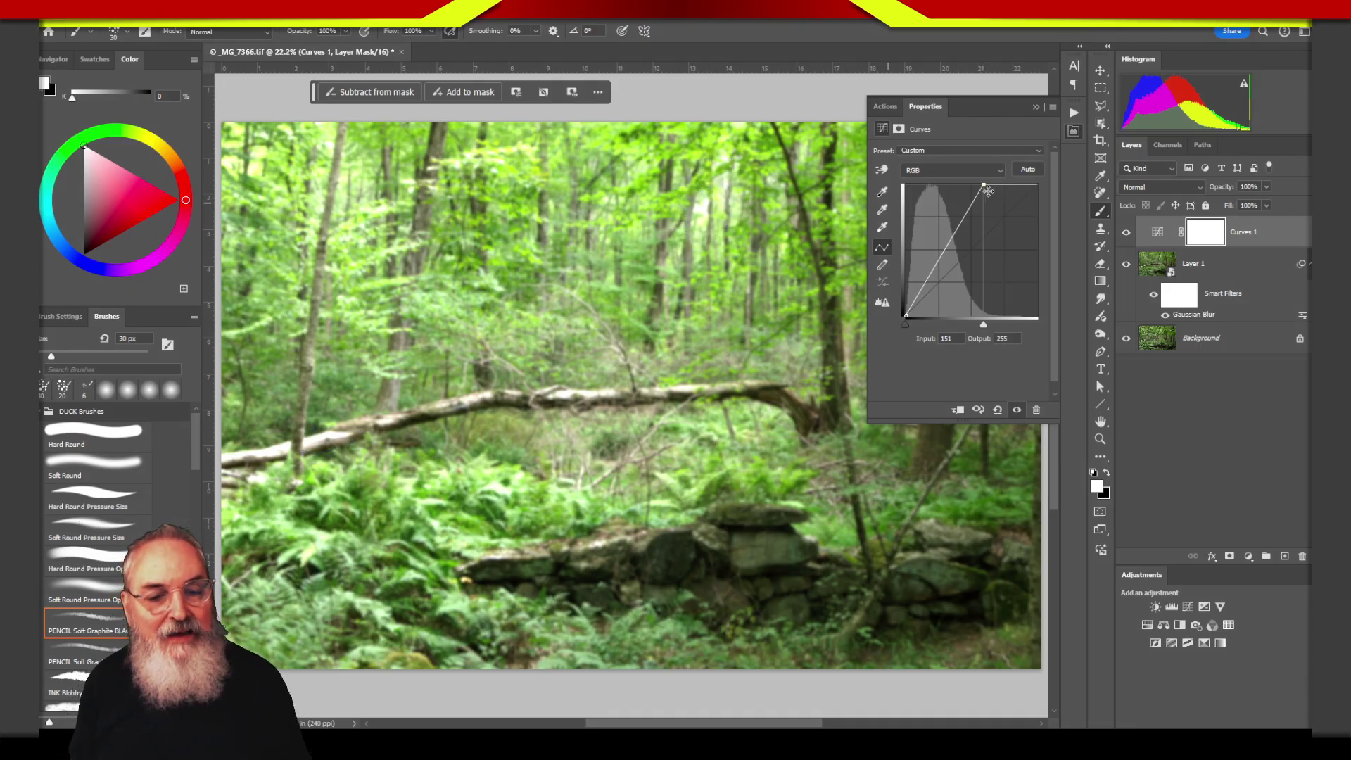
{"action": "left_click_drag", "start_coordinate": [983, 184], "coordinate": [1037, 184]}
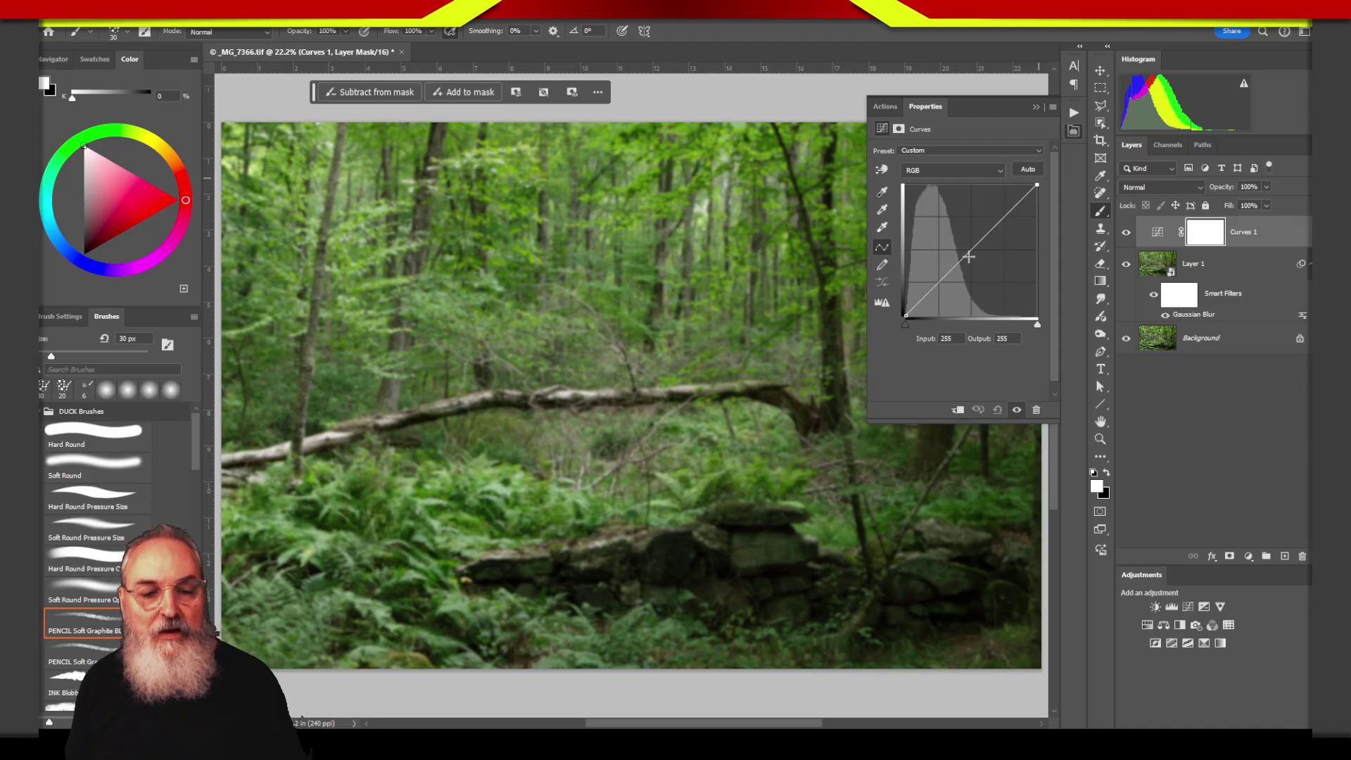
Step: Add a raised midtone point to the RGB curve at input 105, output 159
{"action": "left_click_drag", "start_coordinate": [971, 248], "coordinate": [955, 230]}
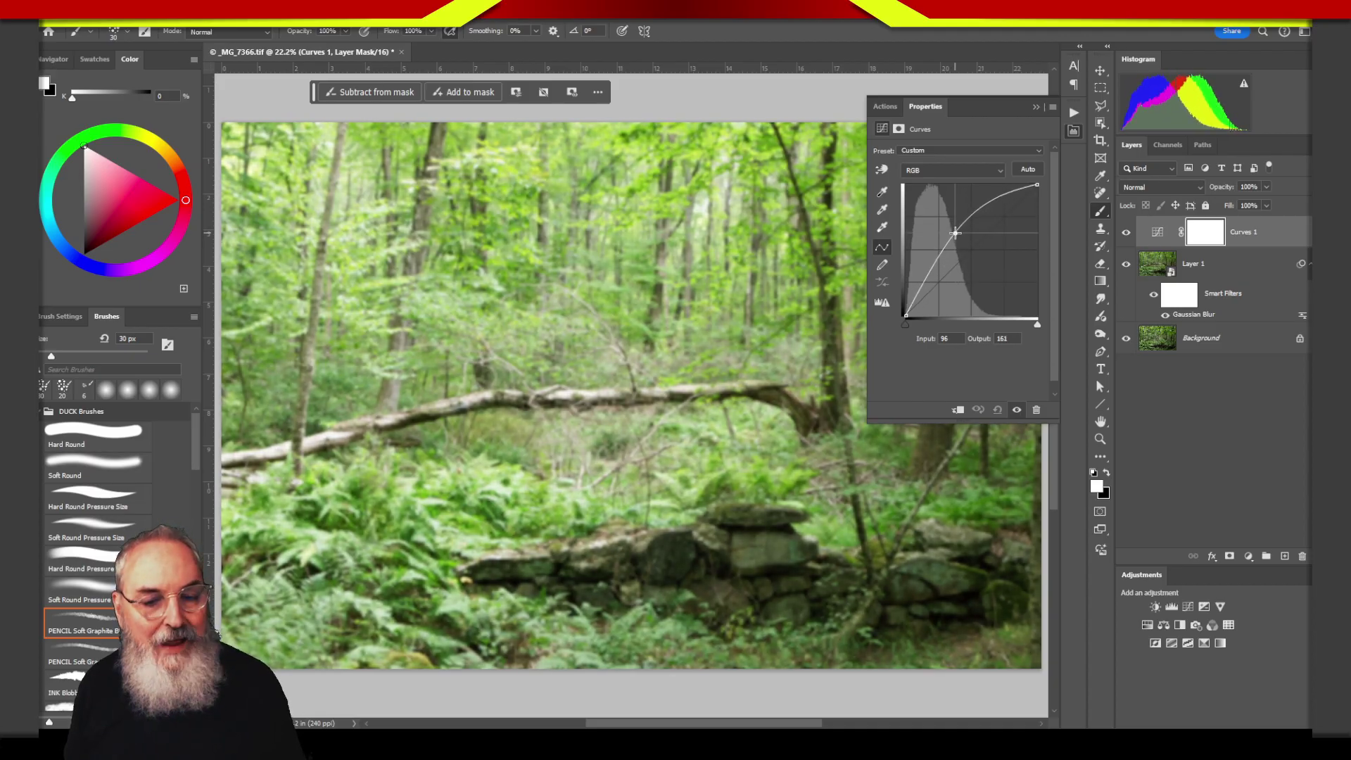
{"action": "left_click_drag", "start_coordinate": [955, 230], "coordinate": [953, 233]}
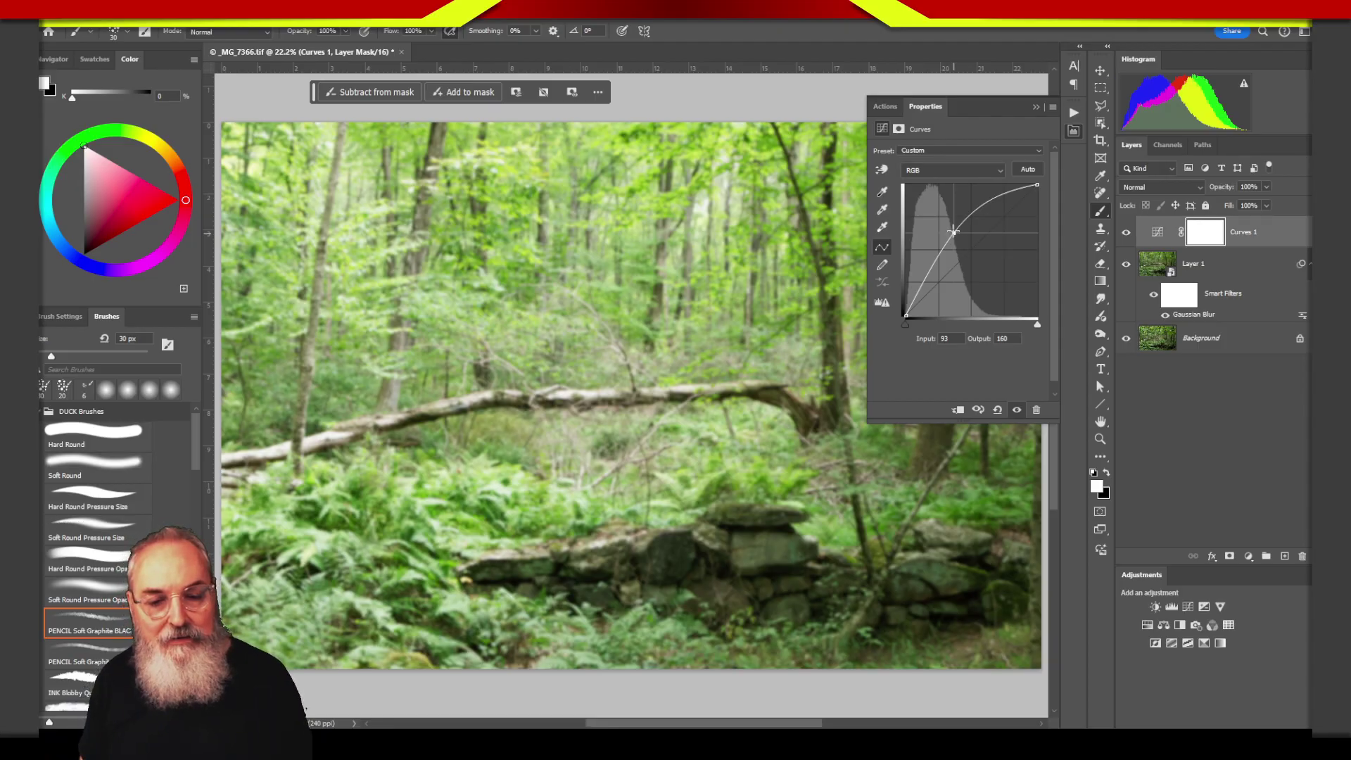
{"action": "left_click_drag", "start_coordinate": [952, 230], "coordinate": [959, 232]}
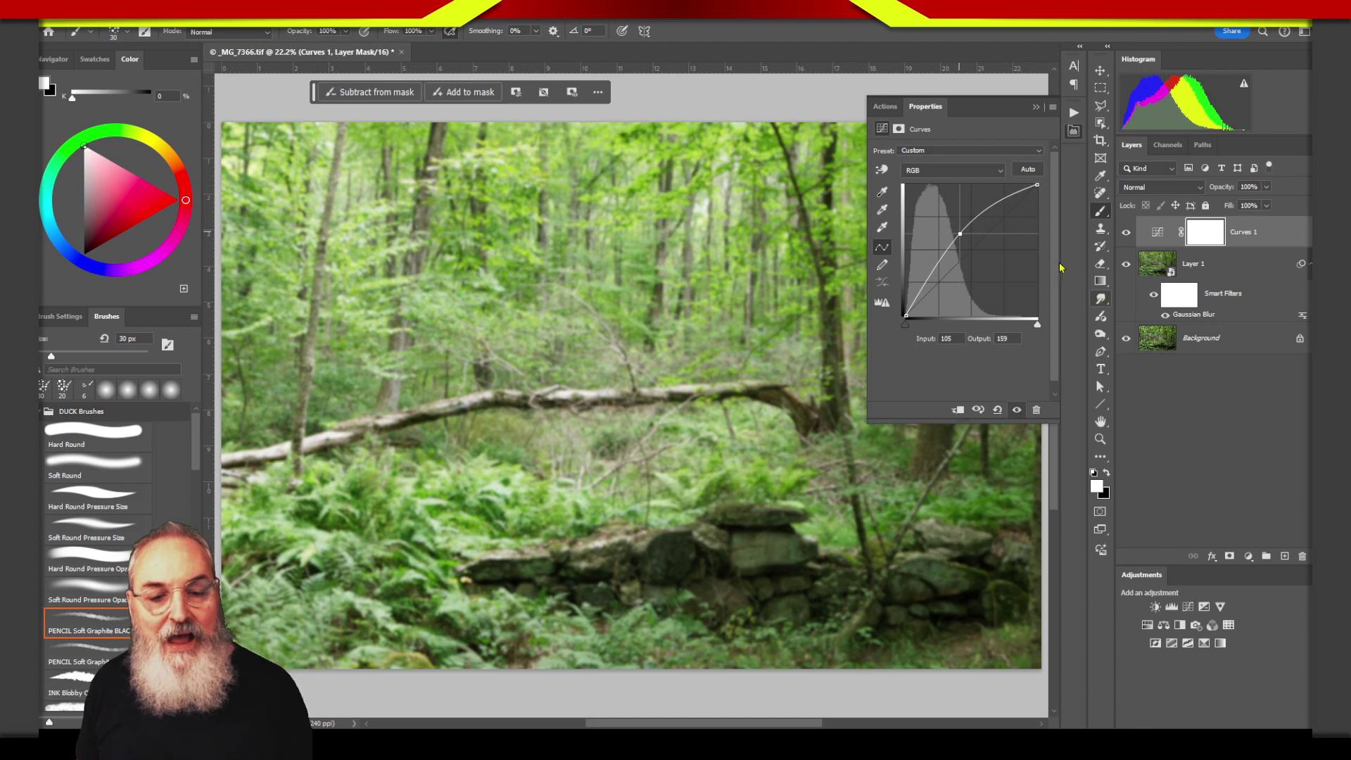
{"action": "mouse_move", "coordinate": [1044, 268]}
{"action": "left_mouse_down"}
{"action": "mouse_move", "coordinate": [1128, 261]}
{"action": "mouse_move", "coordinate": [1089, 282]}
{"action": "left_mouse_up"}
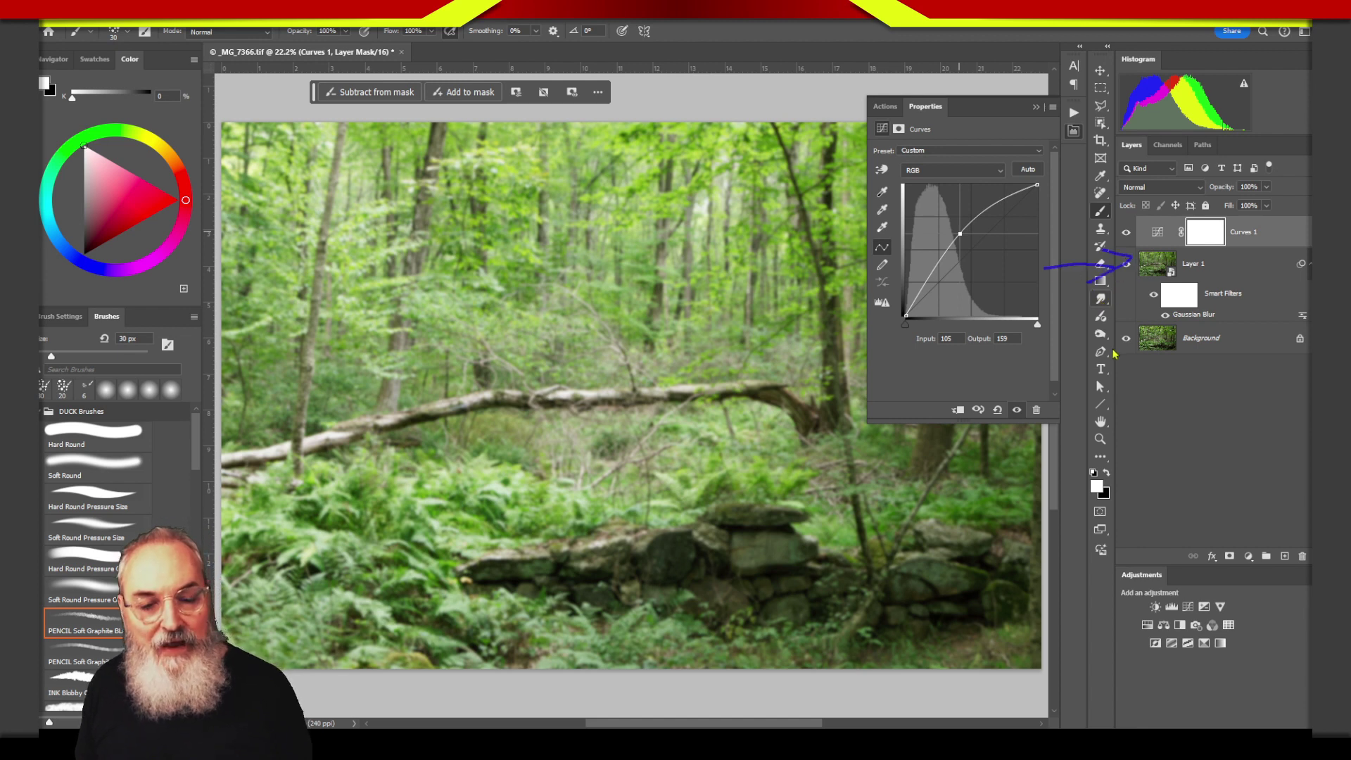
{"action": "left_click_drag", "start_coordinate": [1145, 225], "coordinate": [1133, 251]}
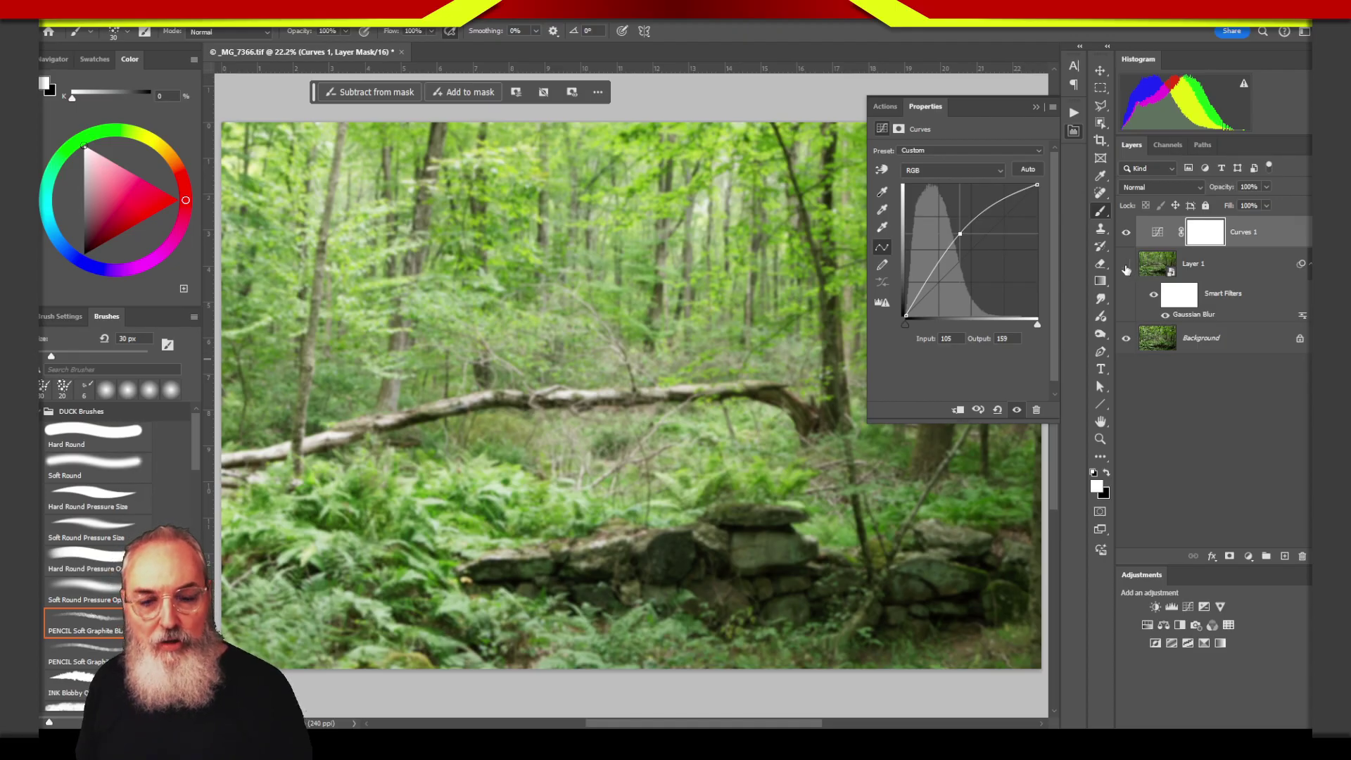
Step: Hide the blurred Layer 1 and toggle Curves 1 off and on to compare
{"action": "left_click", "coordinate": [1126, 265]}
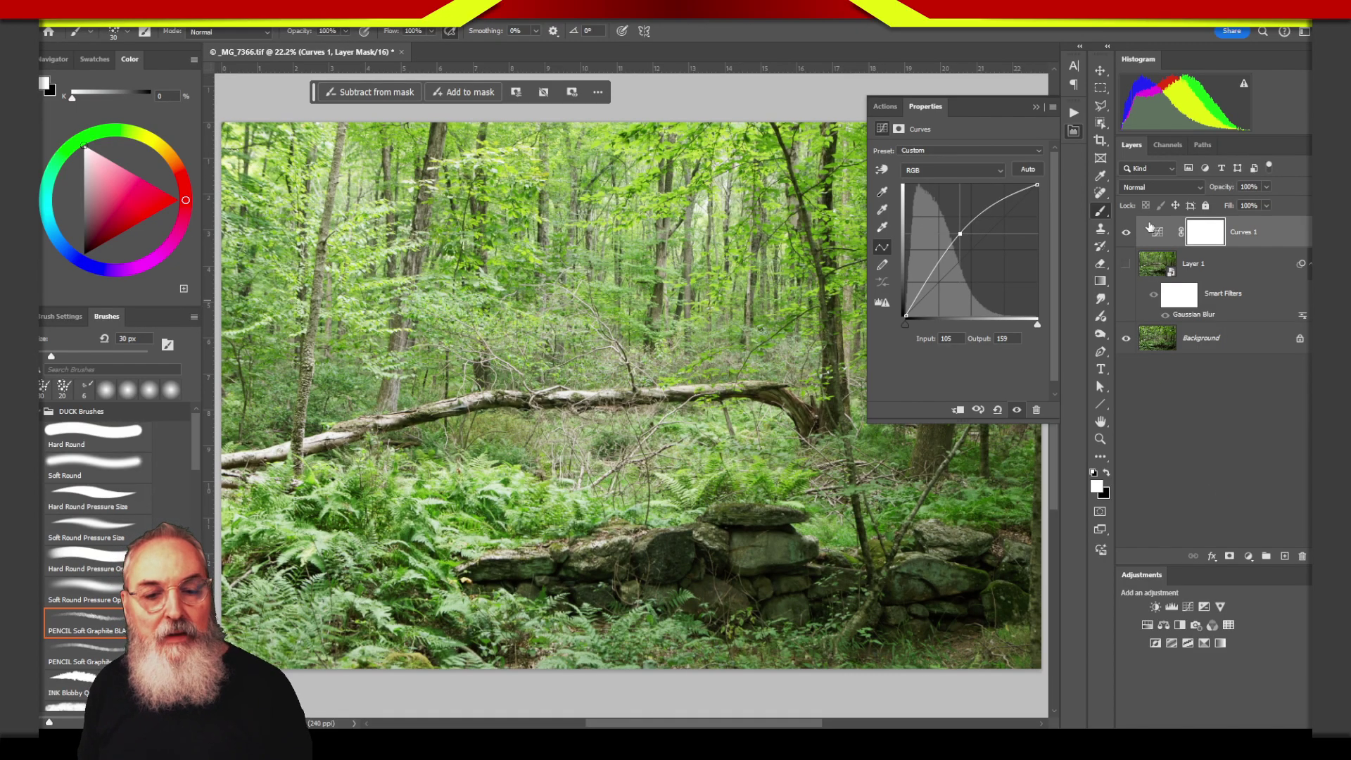
{"action": "left_click", "coordinate": [1126, 233]}
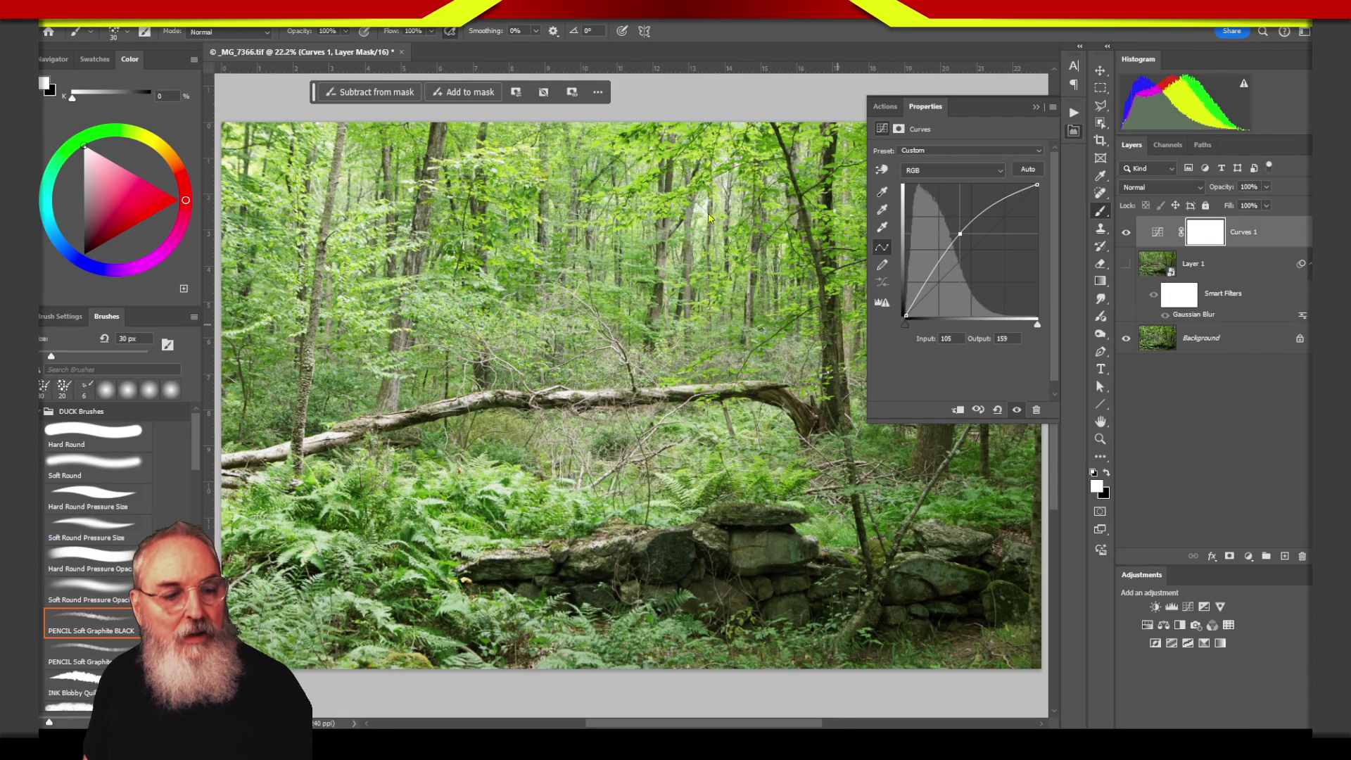
{"action": "mouse_move", "coordinate": [757, 150]}
{"action": "left_mouse_down"}
{"action": "mouse_move", "coordinate": [644, 102]}
{"action": "mouse_move", "coordinate": [387, 397]}
{"action": "mouse_move", "coordinate": [774, 408]}
{"action": "mouse_move", "coordinate": [621, 91]}
{"action": "mouse_move", "coordinate": [394, 380]}
{"action": "mouse_move", "coordinate": [809, 289]}
{"action": "mouse_move", "coordinate": [366, 183]}
{"action": "mouse_move", "coordinate": [796, 392]}
{"action": "mouse_move", "coordinate": [551, 129]}
{"action": "left_mouse_up"}
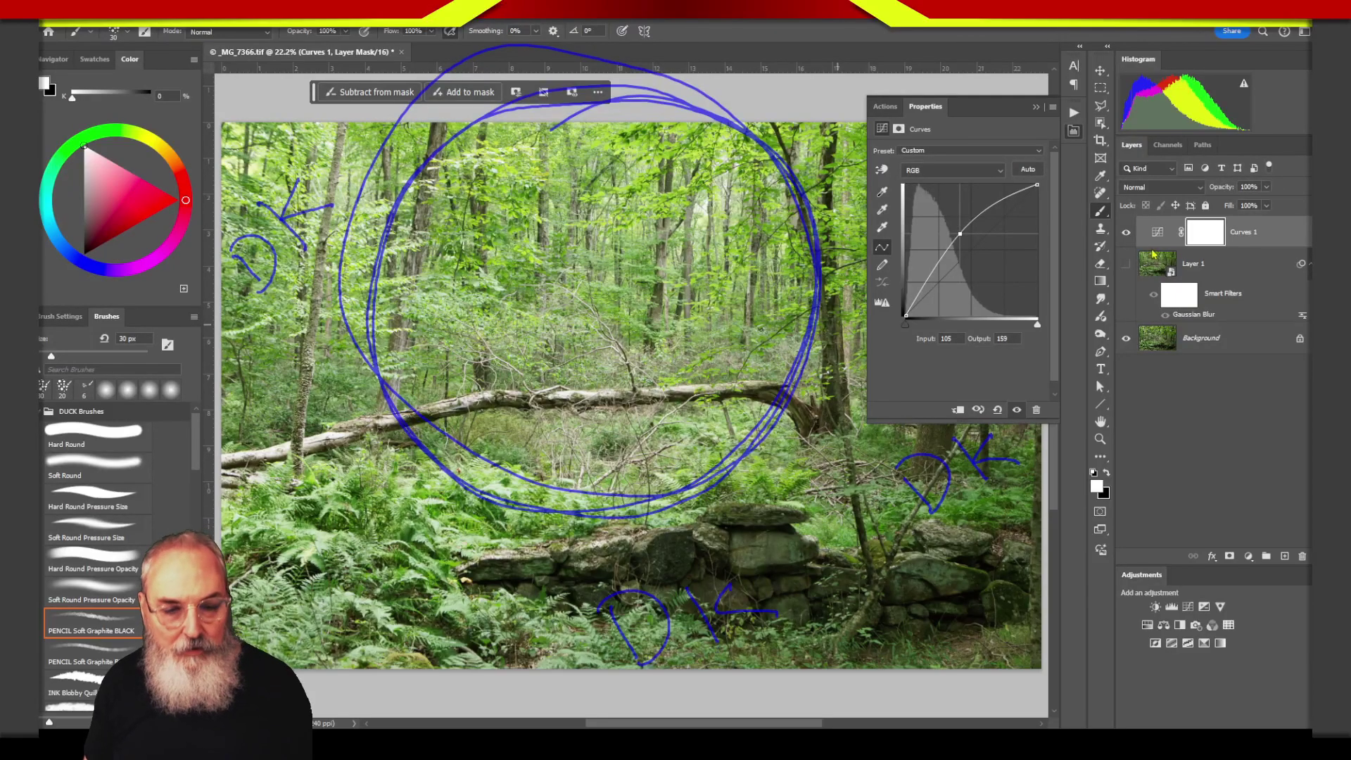
{"action": "key", "text": "Escape"}
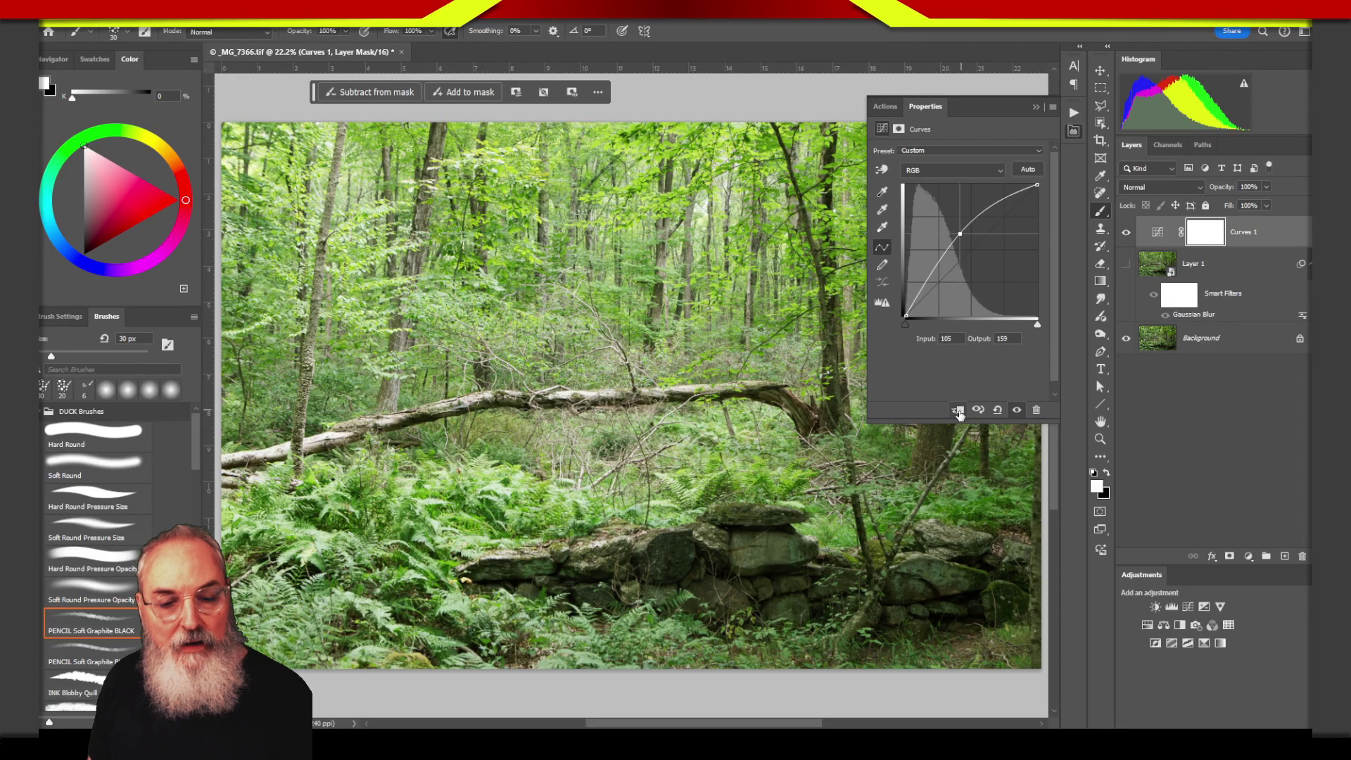
Step: Clip Curves 1 to Layer 1, compare with Layer 1 toggled, leave it visible, and target the adjustment thumbnail
{"action": "left_click", "coordinate": [957, 411]}
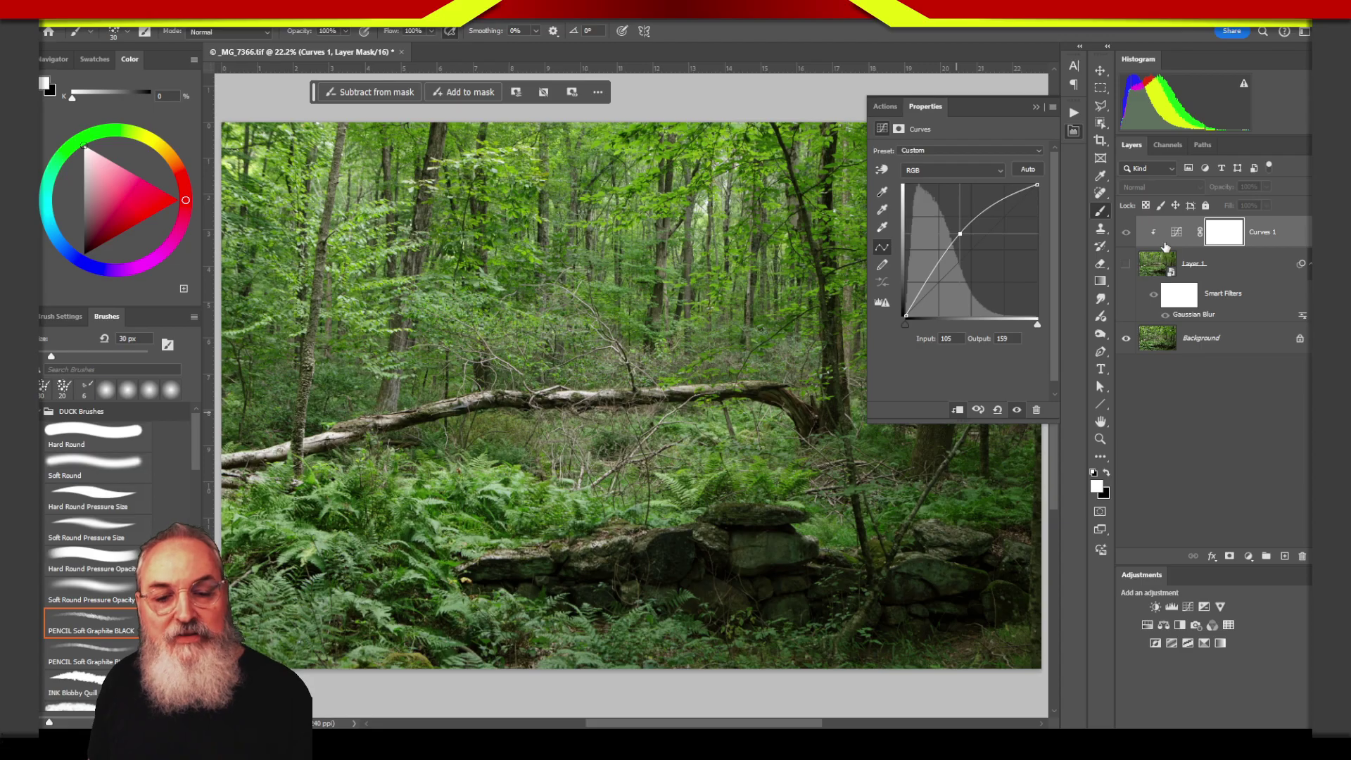
{"action": "left_click", "coordinate": [1127, 265]}
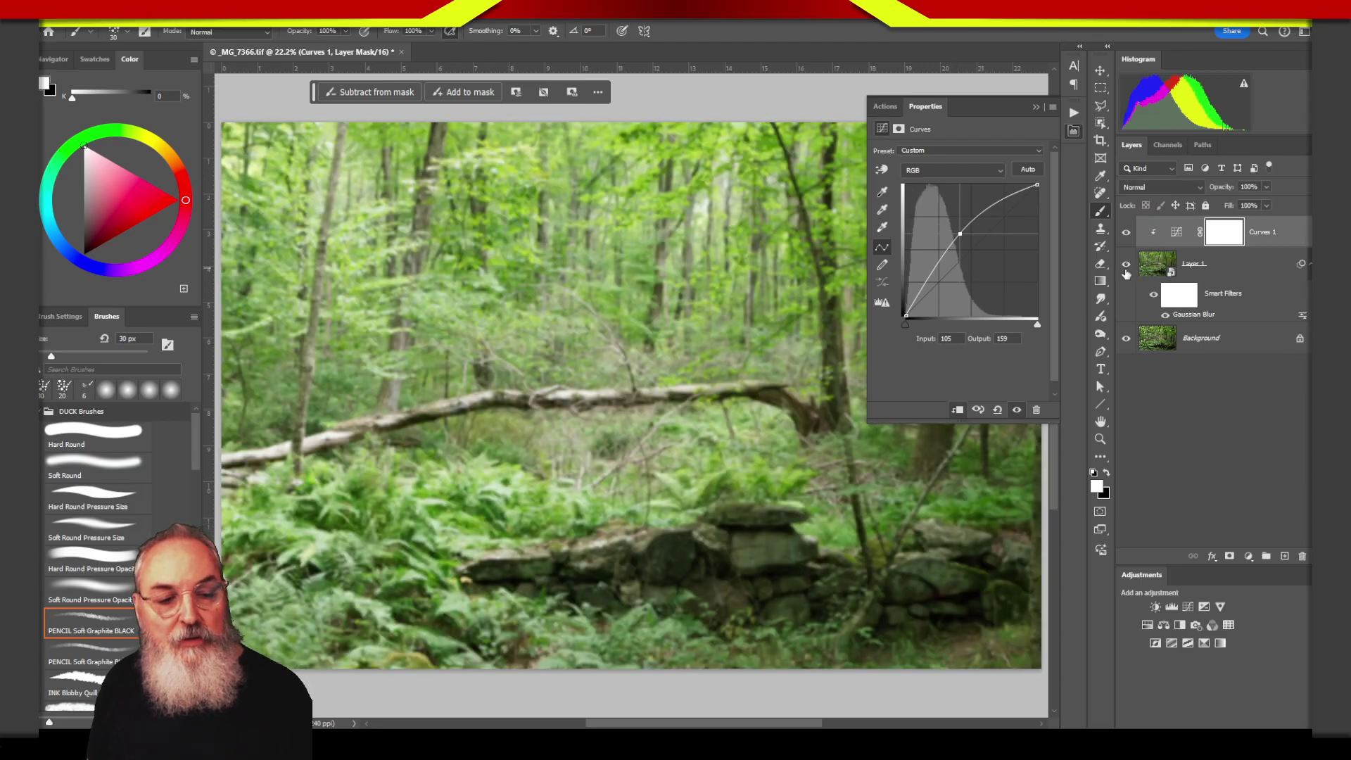
{"action": "left_click", "coordinate": [1126, 272]}
{"action": "left_click", "coordinate": [1126, 267]}
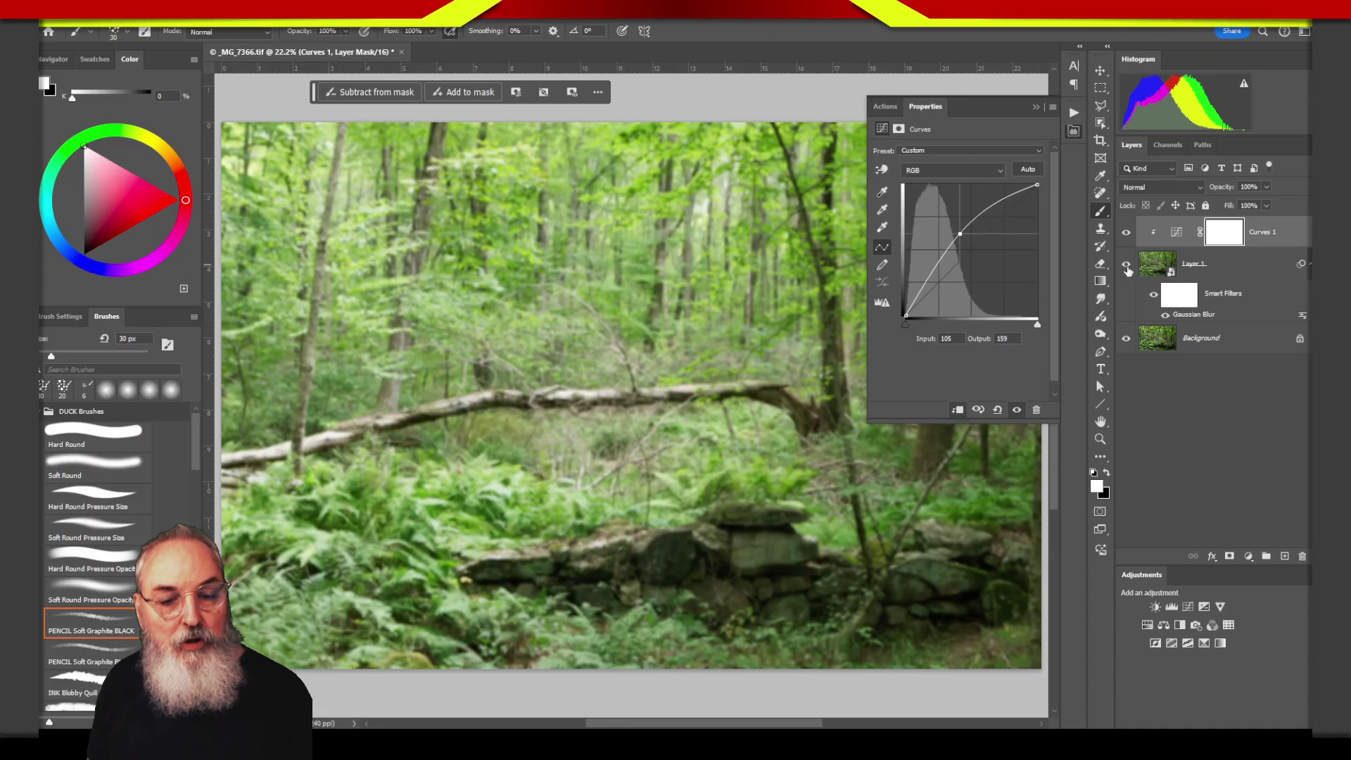
{"action": "left_click", "coordinate": [1126, 269]}
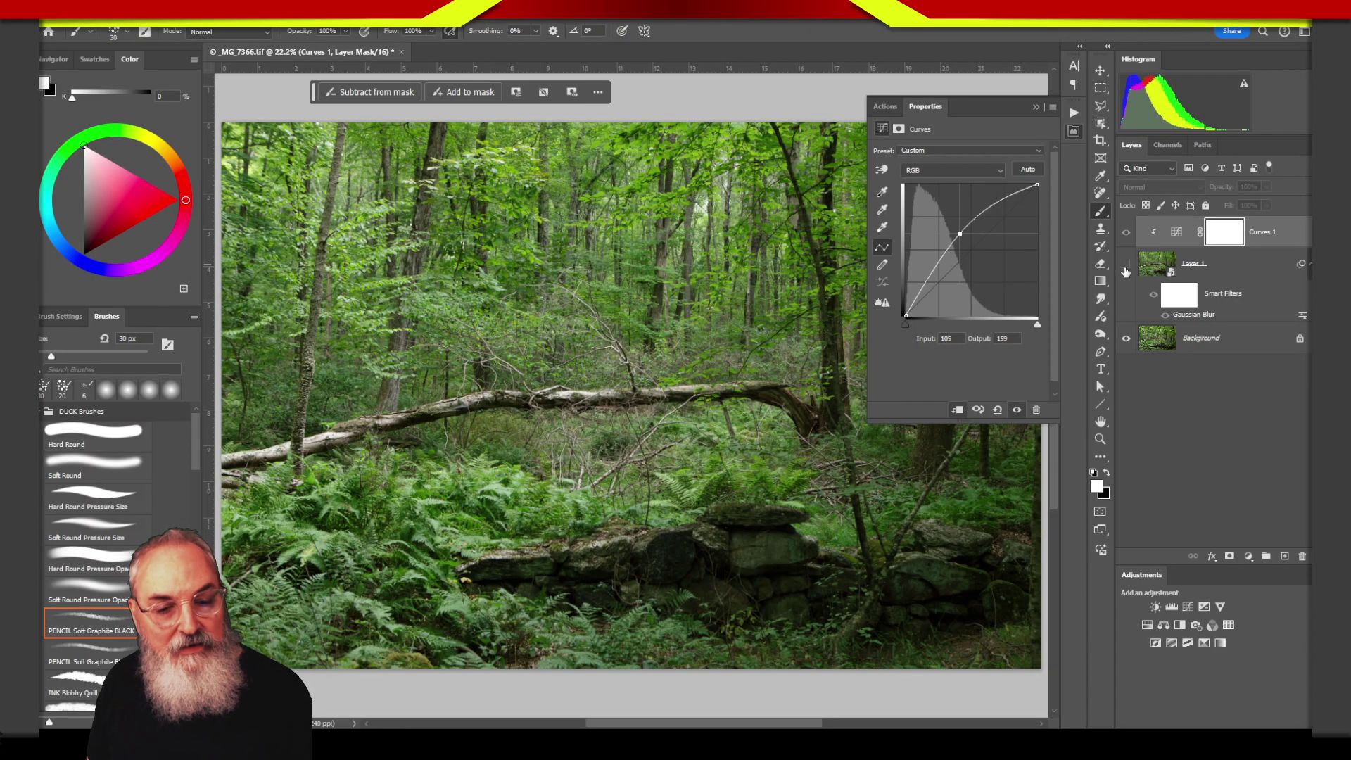
{"action": "left_click", "coordinate": [1127, 271]}
{"action": "left_click", "coordinate": [1128, 270]}
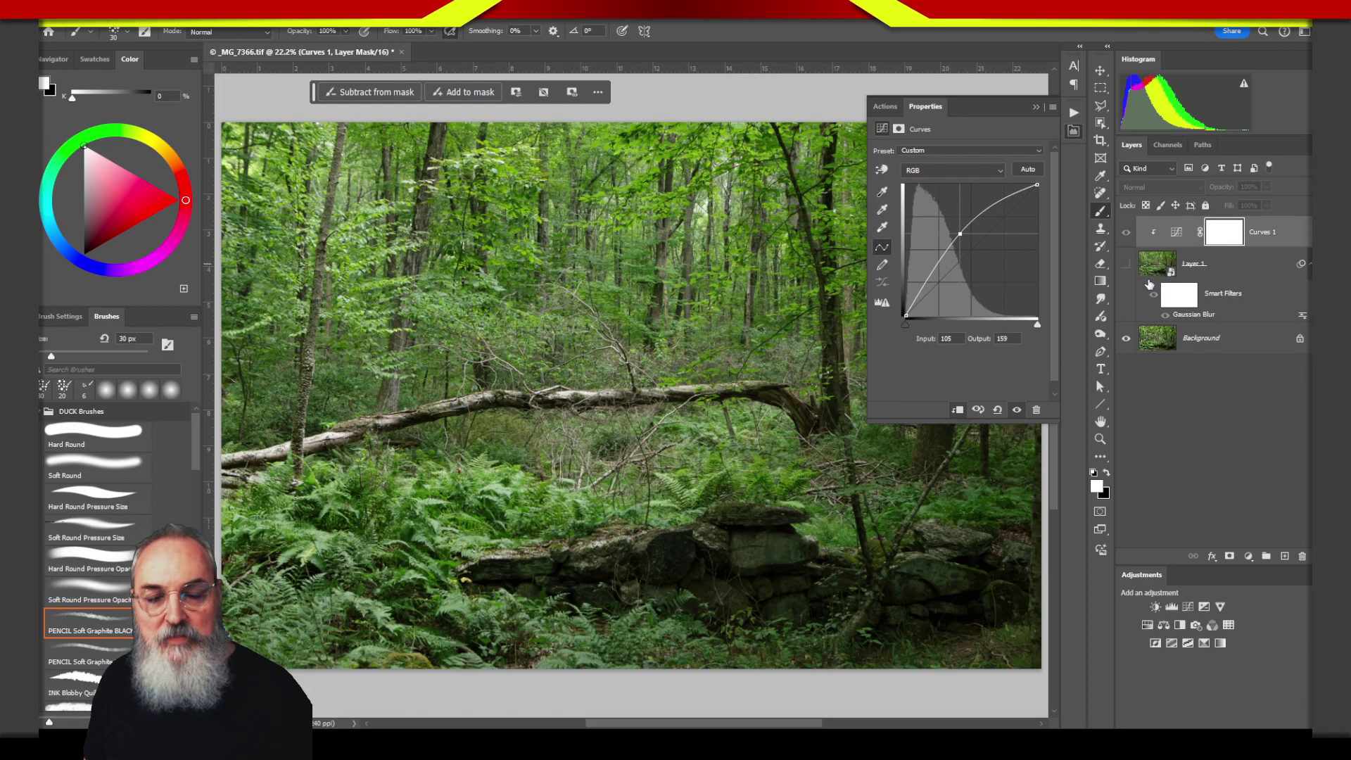
{"action": "left_click", "coordinate": [1127, 269]}
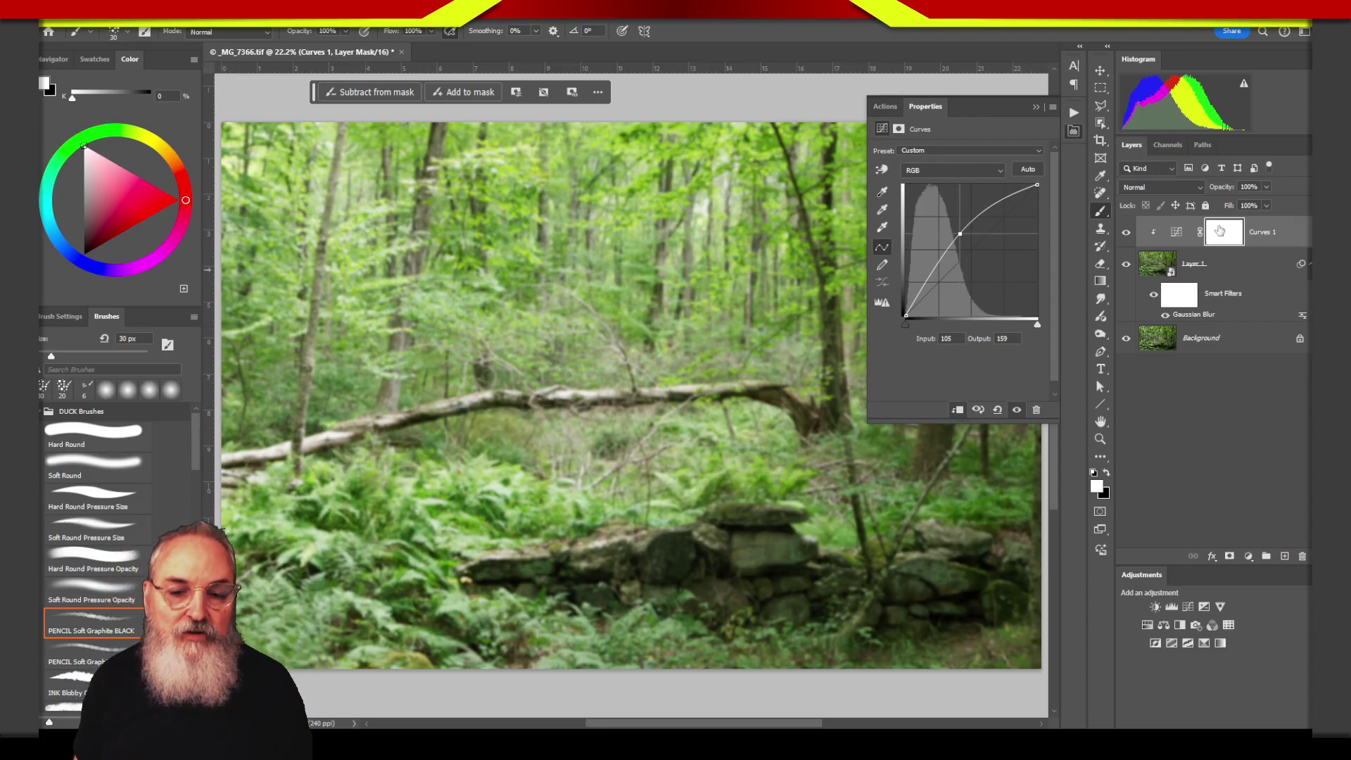
{"action": "left_click", "coordinate": [1220, 231]}
{"action": "left_click", "coordinate": [1172, 233]}
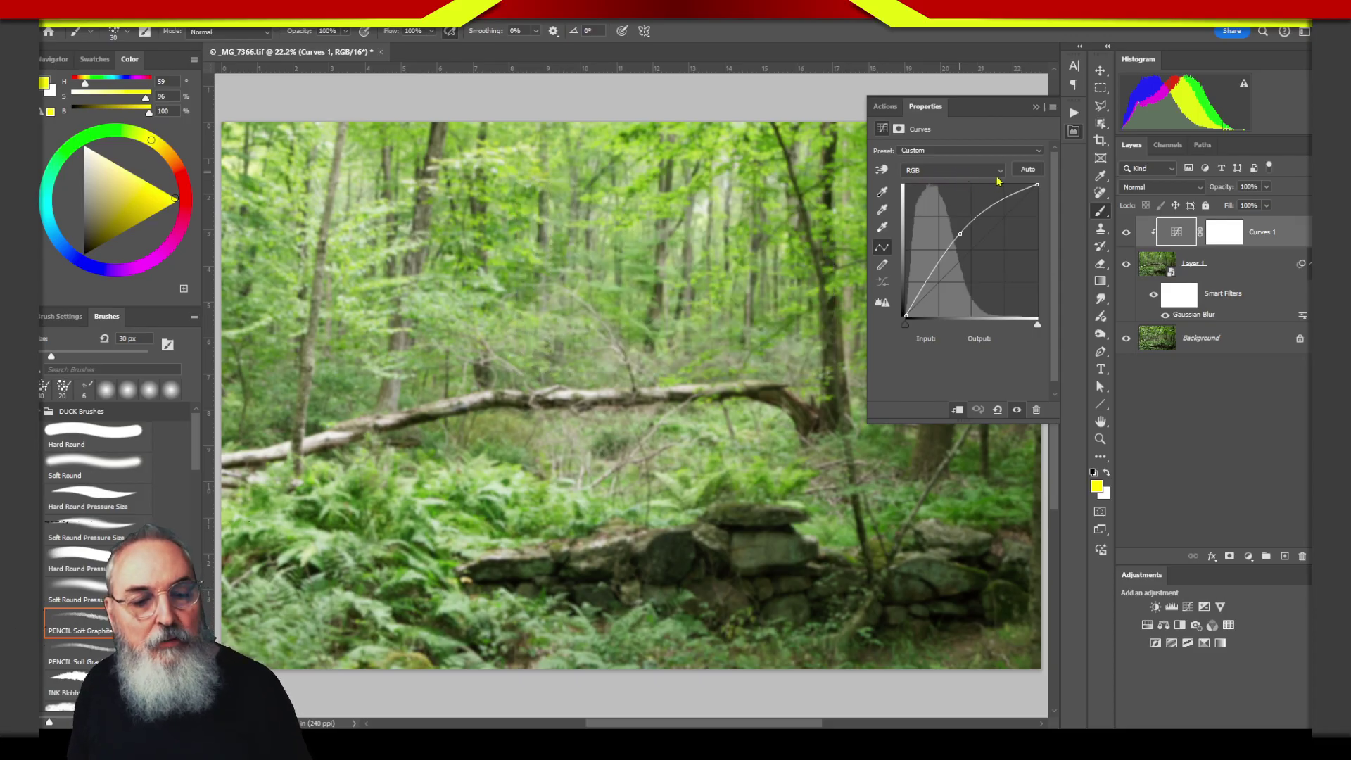
Step: Switch the Curves 1 channel dropdown from RGB to Blue
{"action": "left_click", "coordinate": [998, 172]}
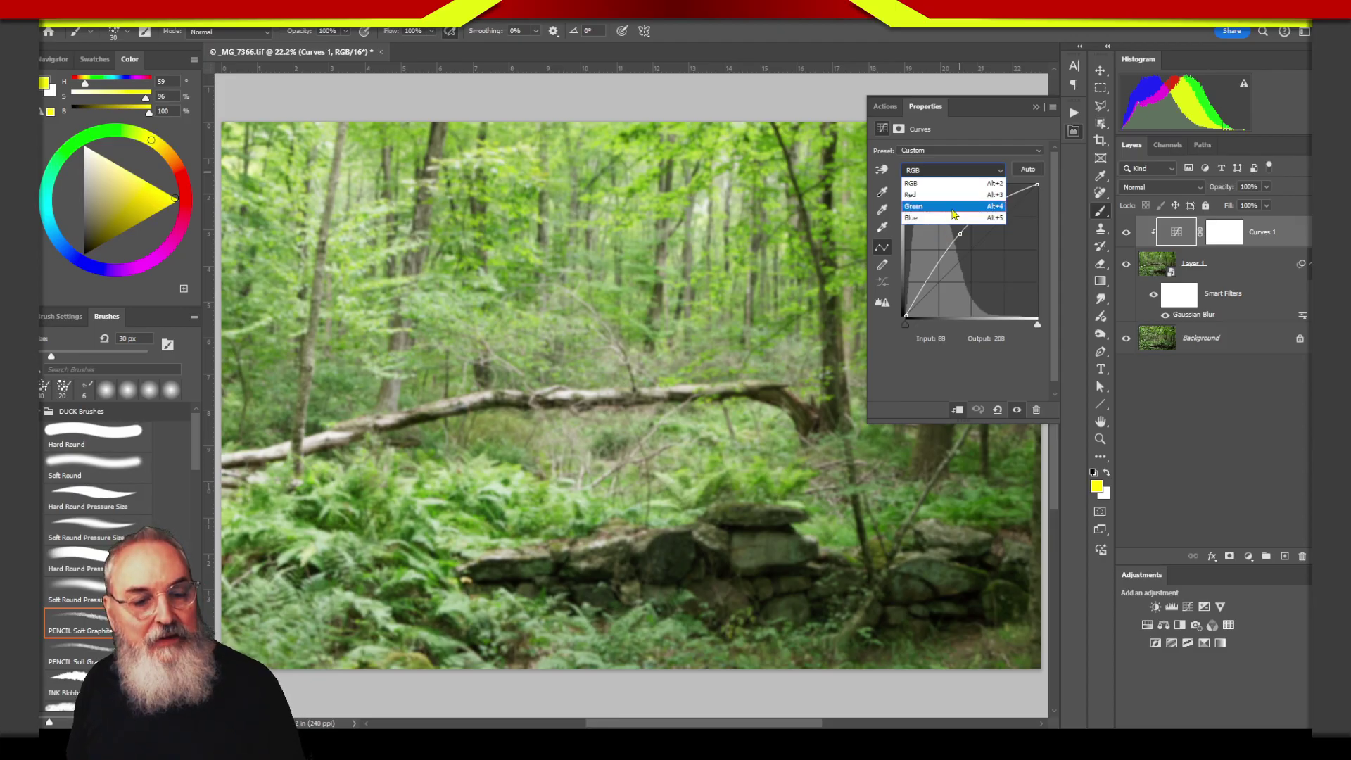
{"action": "left_click", "coordinate": [999, 374]}
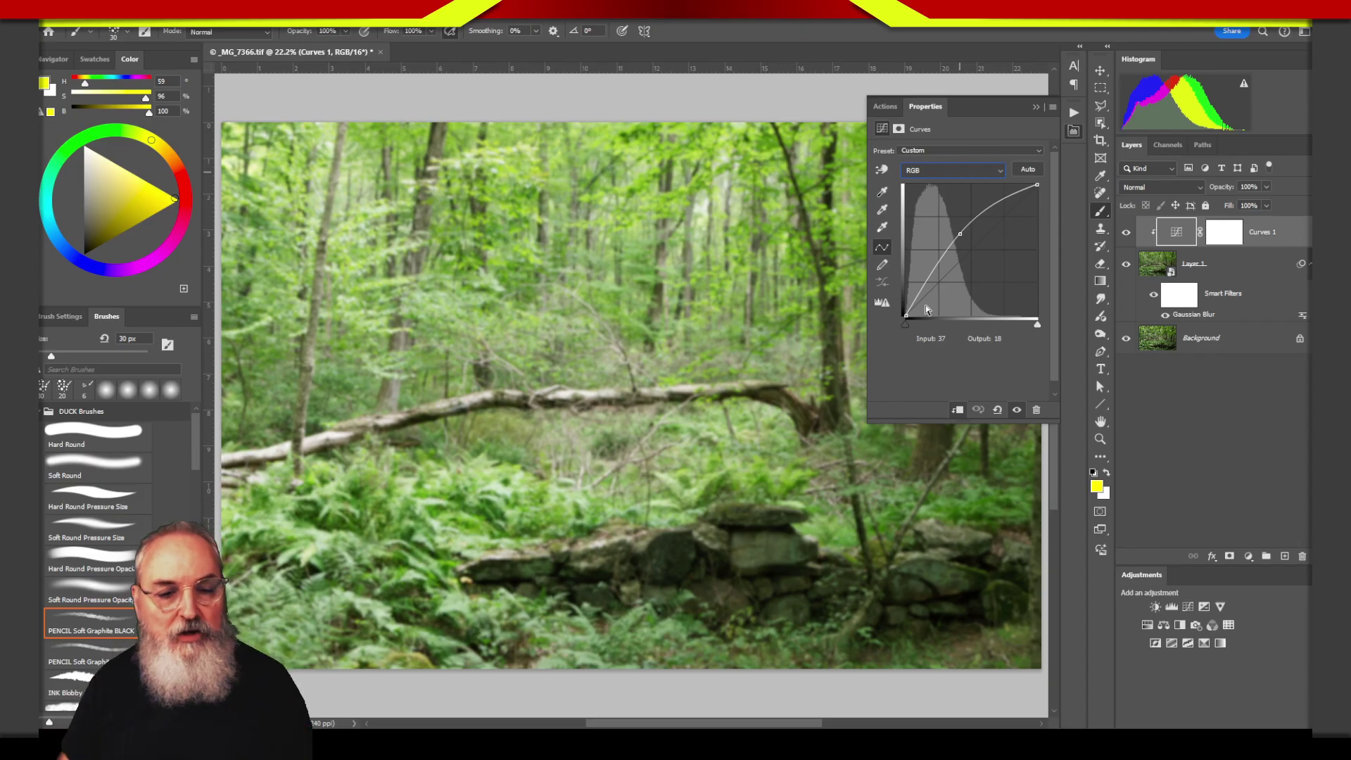
{"action": "left_click", "coordinate": [992, 171]}
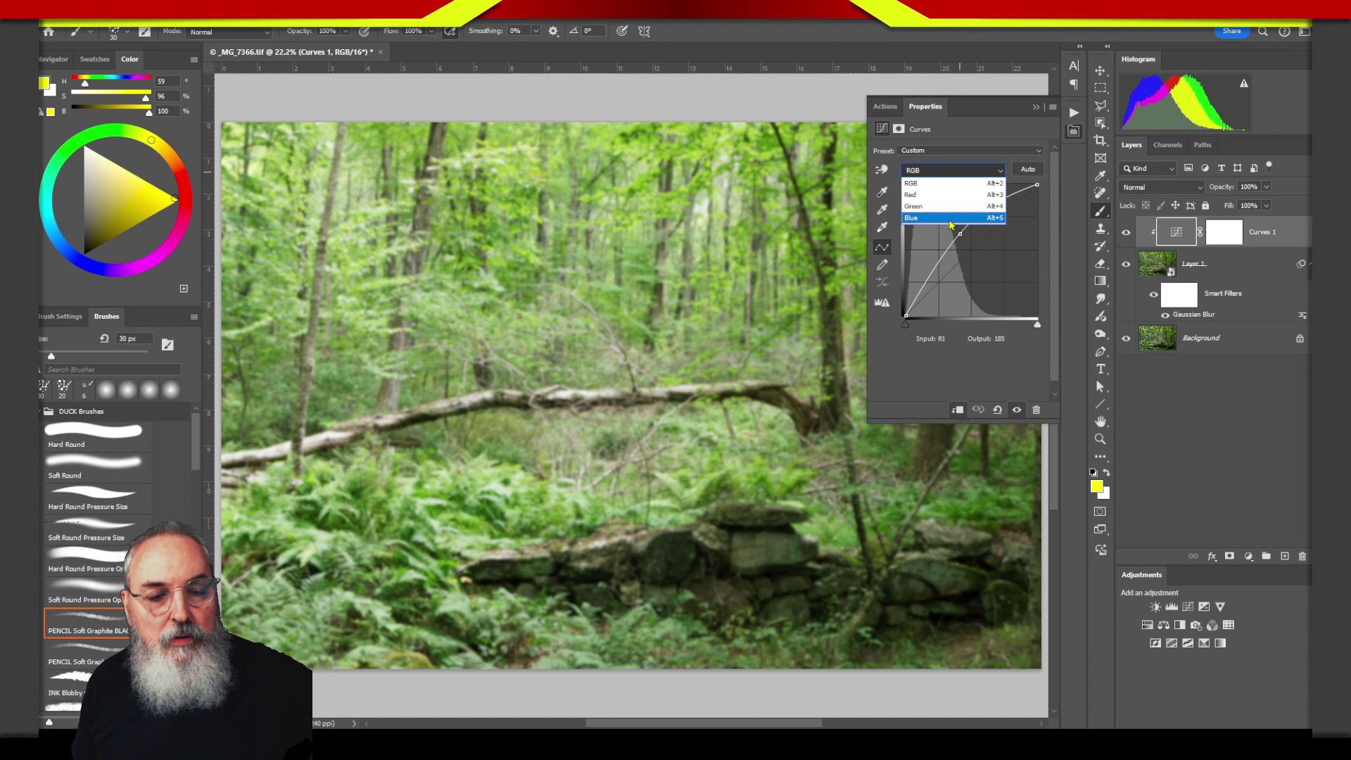
{"action": "left_click", "coordinate": [951, 224]}
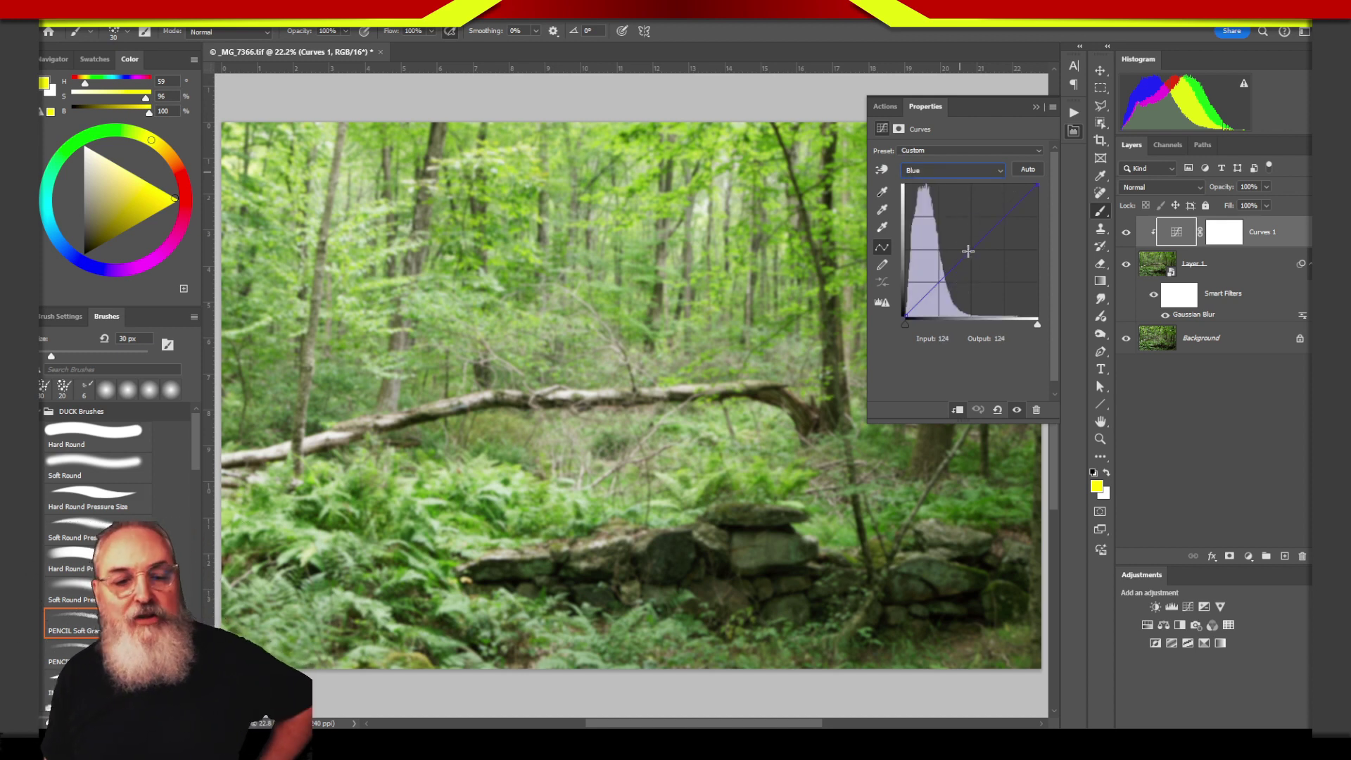
Step: Add a Blue channel point and settle it at input 129, output 111 for warmth
{"action": "mouse_move", "coordinate": [968, 253]}
{"action": "left_mouse_down"}
{"action": "mouse_move", "coordinate": [966, 218]}
{"action": "mouse_move", "coordinate": [977, 283]}
{"action": "left_mouse_up"}
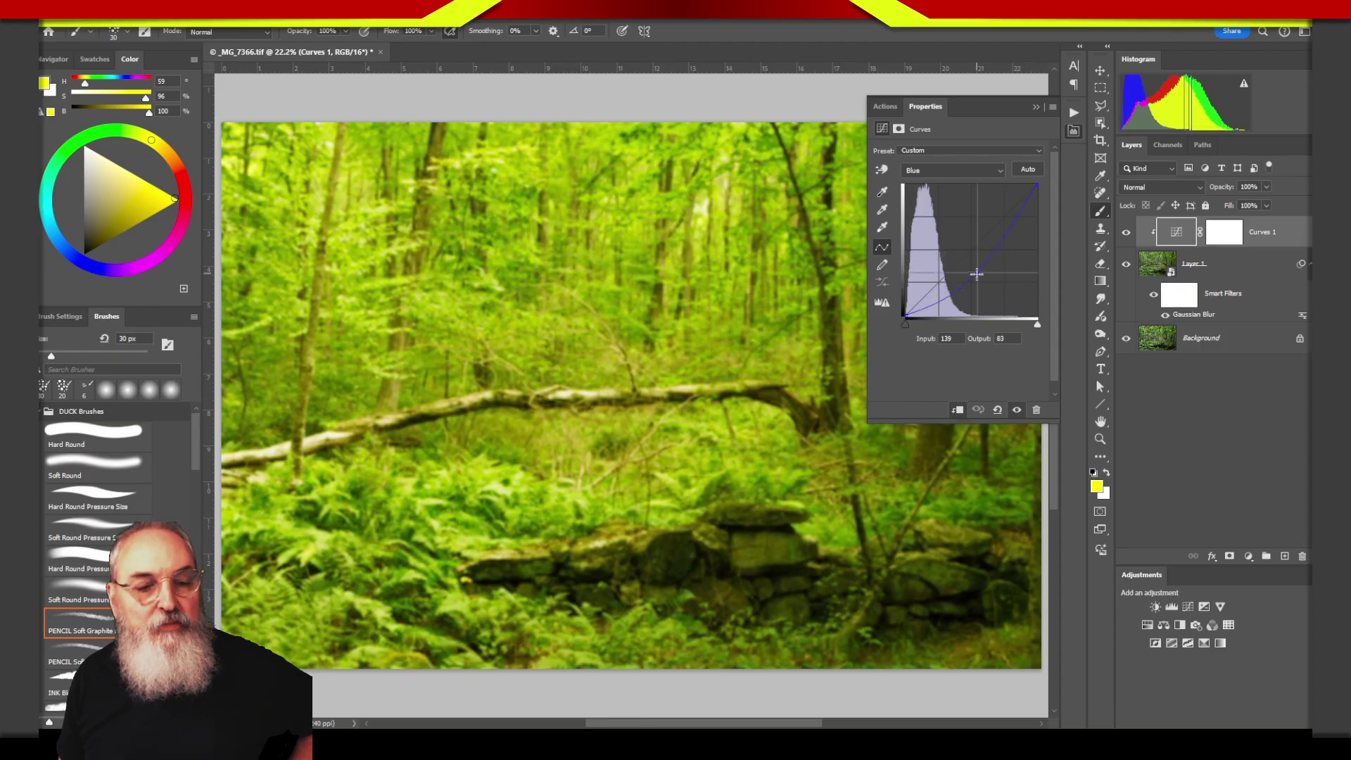
{"action": "mouse_move", "coordinate": [977, 283]}
{"action": "left_mouse_down"}
{"action": "mouse_move", "coordinate": [951, 218]}
{"action": "mouse_move", "coordinate": [978, 274]}
{"action": "left_mouse_up"}
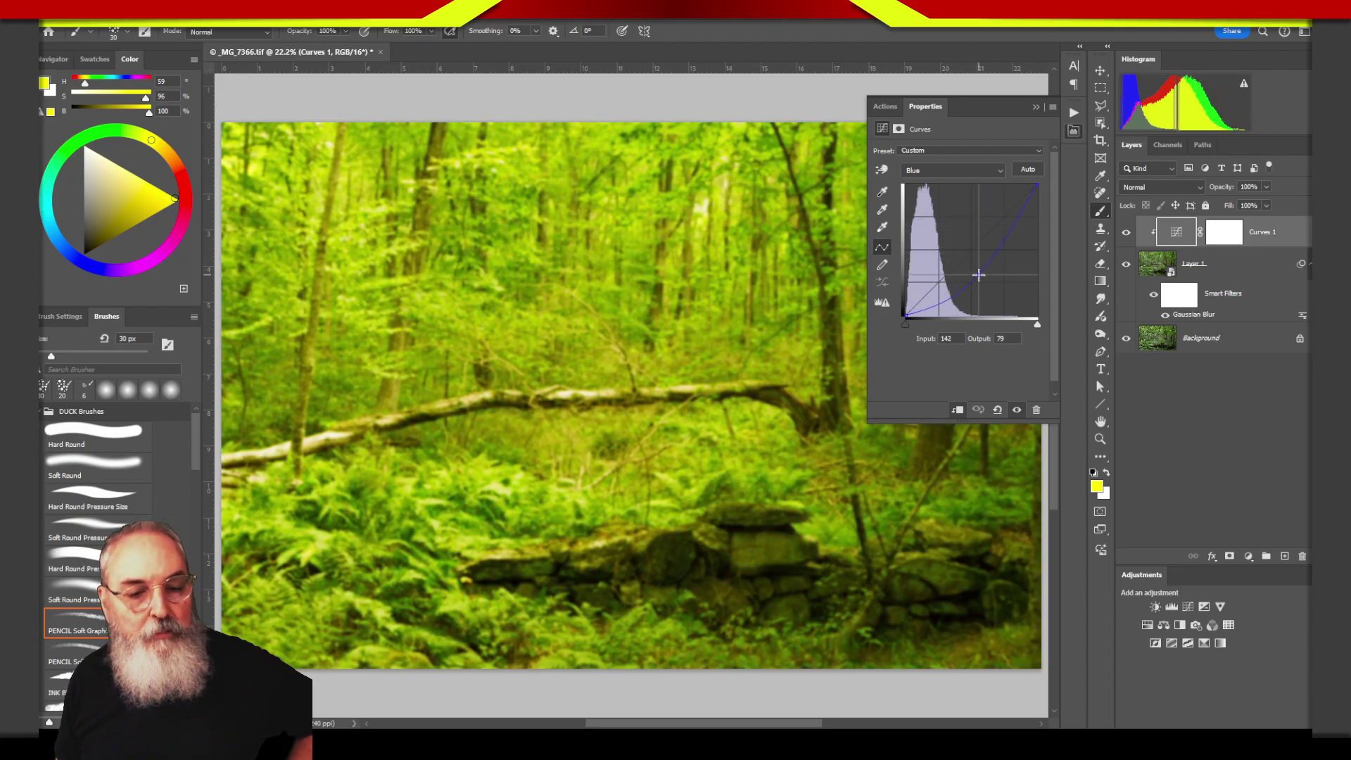
{"action": "left_click_drag", "start_coordinate": [978, 272], "coordinate": [972, 262]}
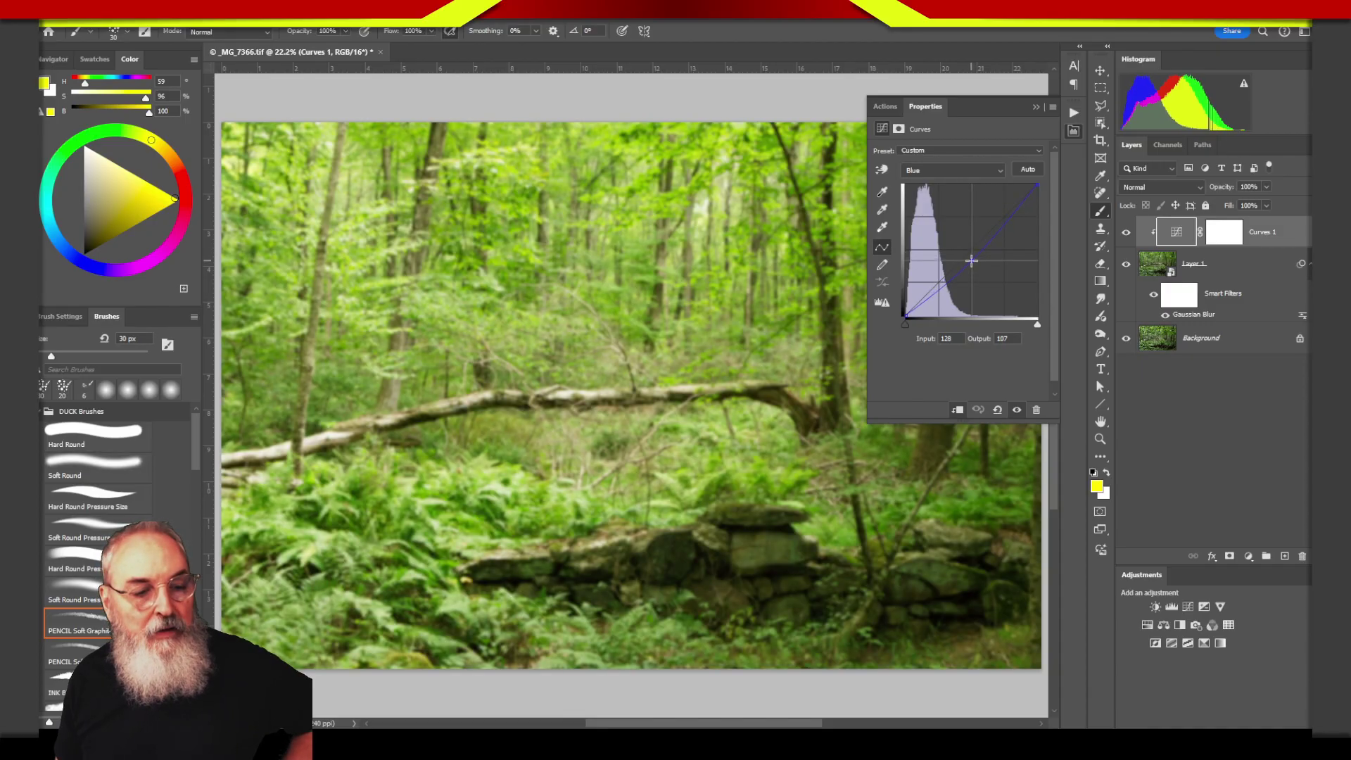
{"action": "mouse_move", "coordinate": [971, 258]}
{"action": "left_mouse_down"}
{"action": "mouse_move", "coordinate": [974, 281]}
{"action": "mouse_move", "coordinate": [977, 259]}
{"action": "left_mouse_up"}
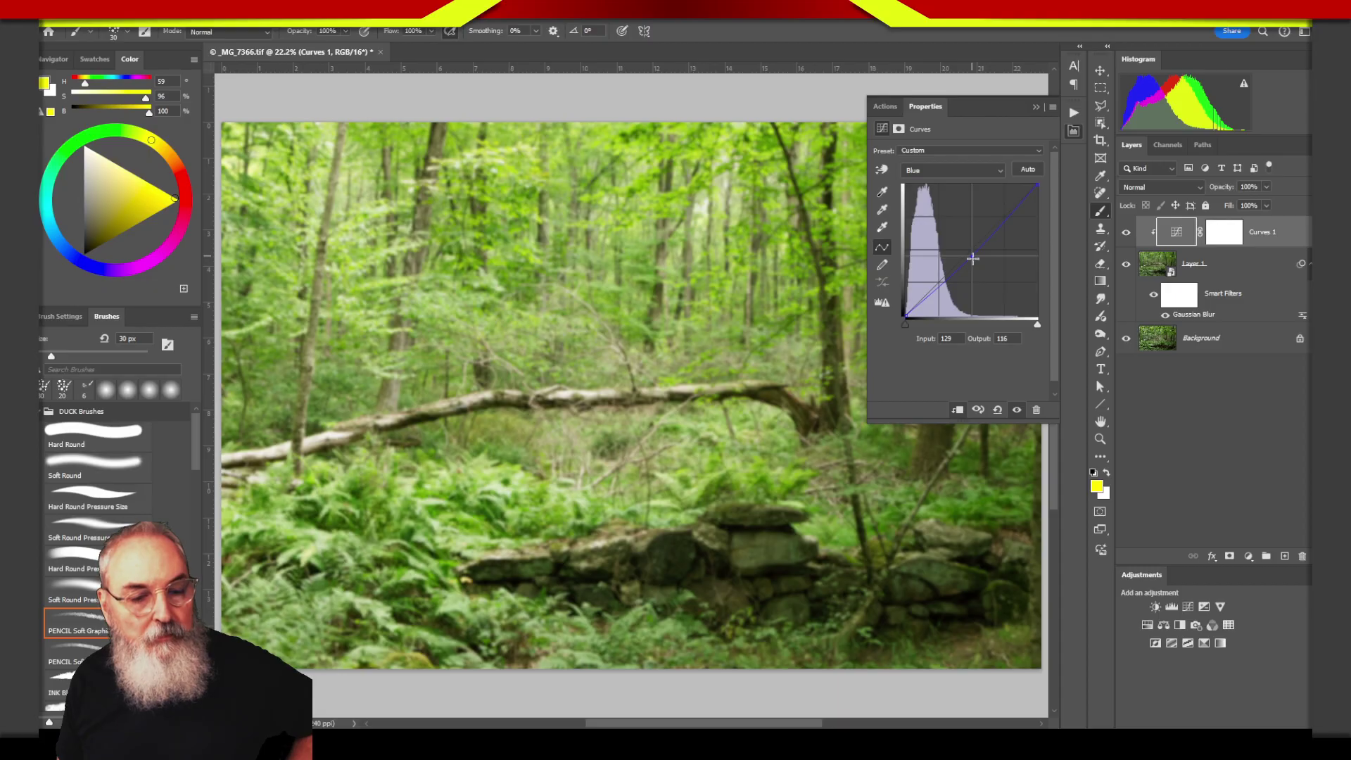
{"action": "left_click_drag", "start_coordinate": [973, 254], "coordinate": [974, 258]}
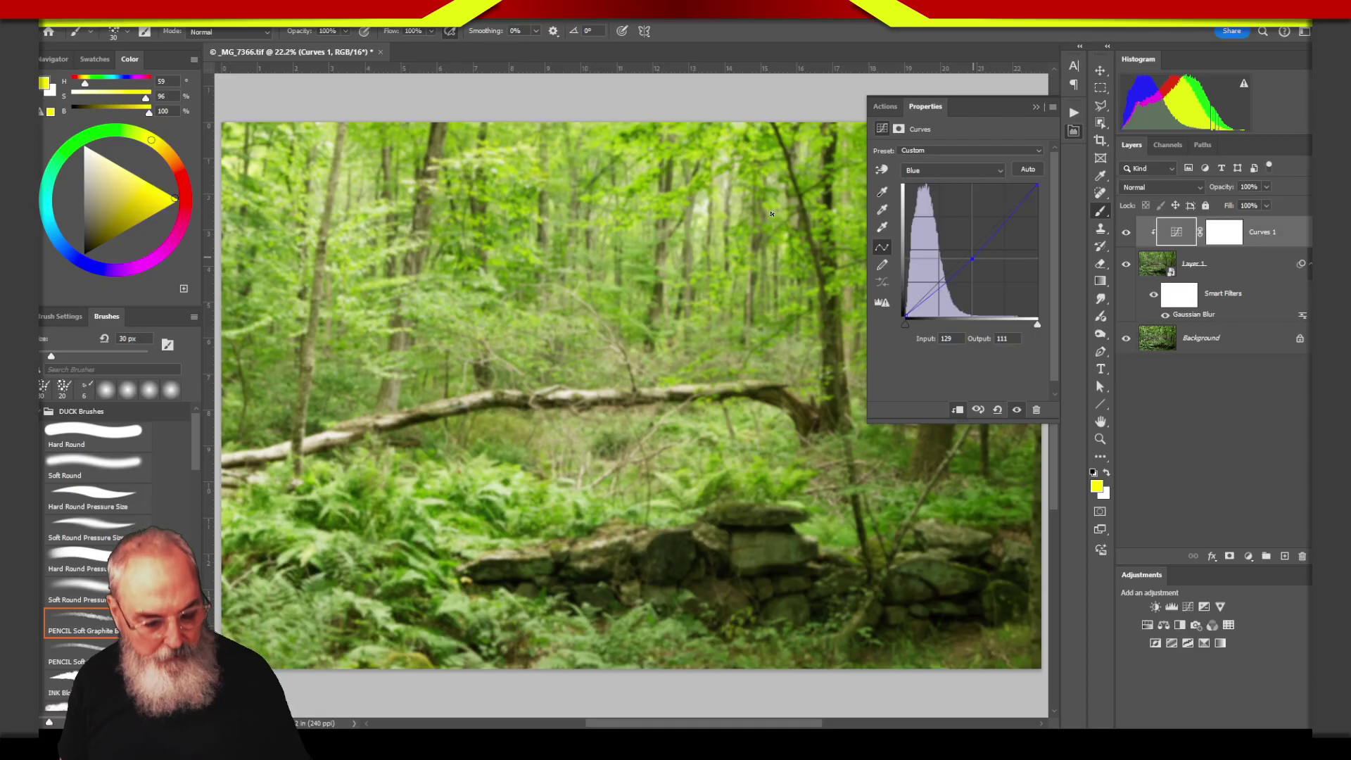
Step: Zoom in to 200% on the treetops to inspect the blur, then fit the photo back on screen
{"action": "key", "text": "z"}
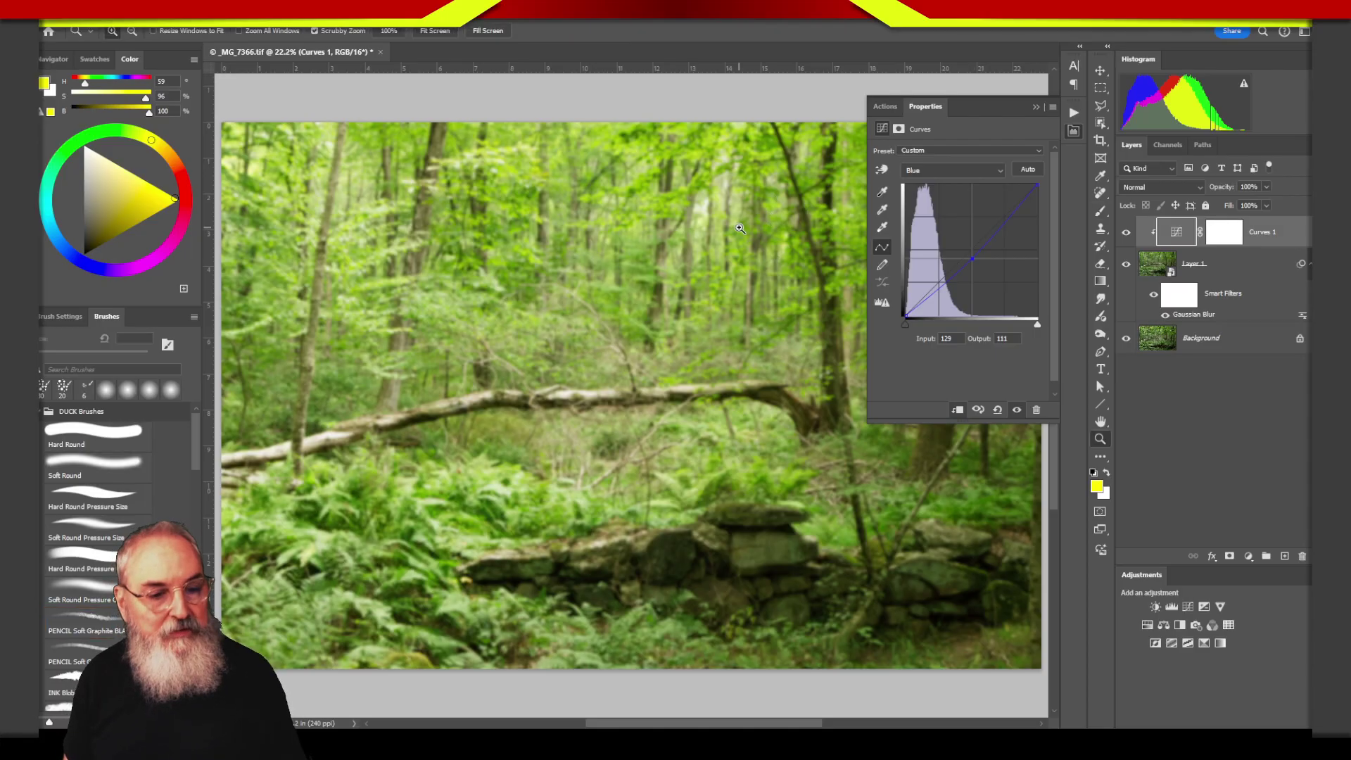
{"action": "left_click_drag", "start_coordinate": [780, 249], "coordinate": [811, 218]}
{"action": "left_click_drag", "start_coordinate": [724, 226], "coordinate": [669, 462]}
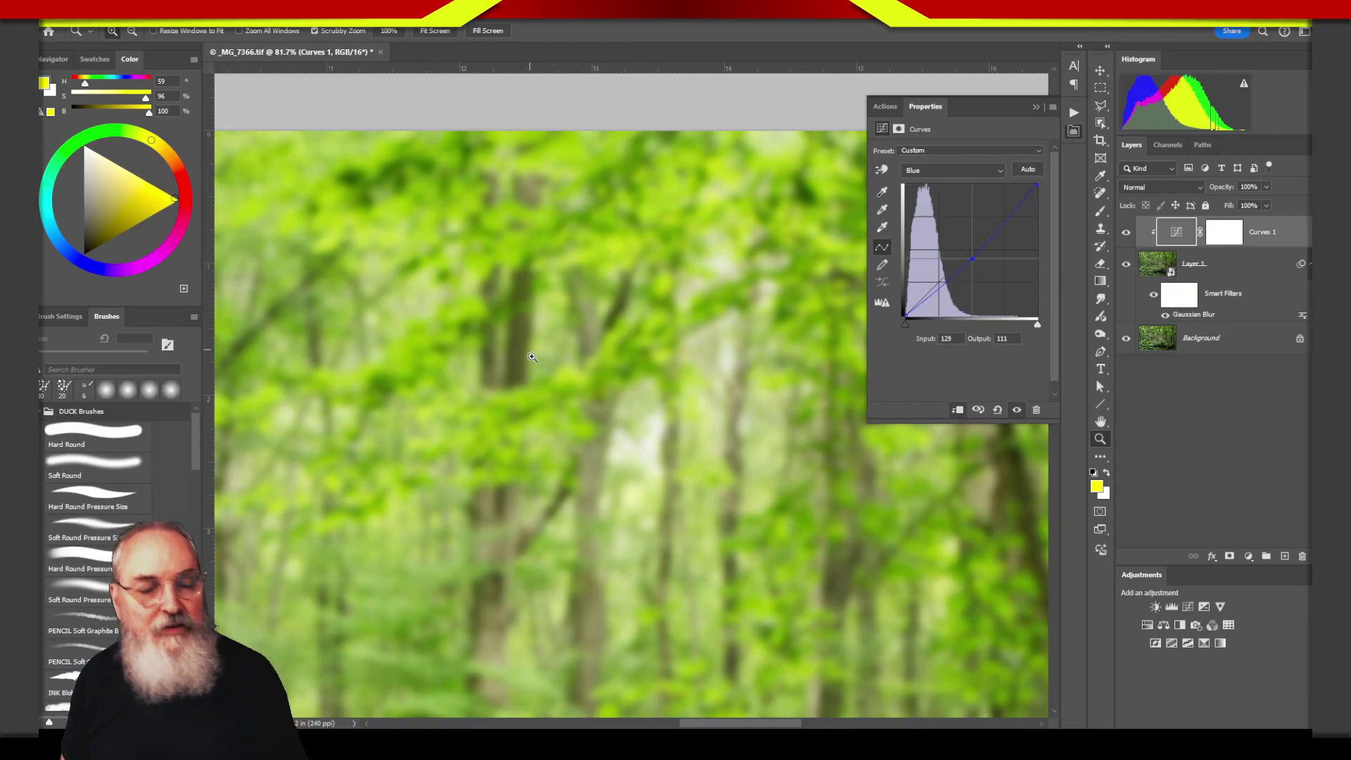
{"action": "mouse_move", "coordinate": [628, 565]}
{"action": "left_mouse_down"}
{"action": "mouse_move", "coordinate": [742, 513]}
{"action": "mouse_move", "coordinate": [560, 422]}
{"action": "mouse_move", "coordinate": [380, 395]}
{"action": "mouse_move", "coordinate": [513, 370]}
{"action": "mouse_move", "coordinate": [467, 422]}
{"action": "left_mouse_up"}
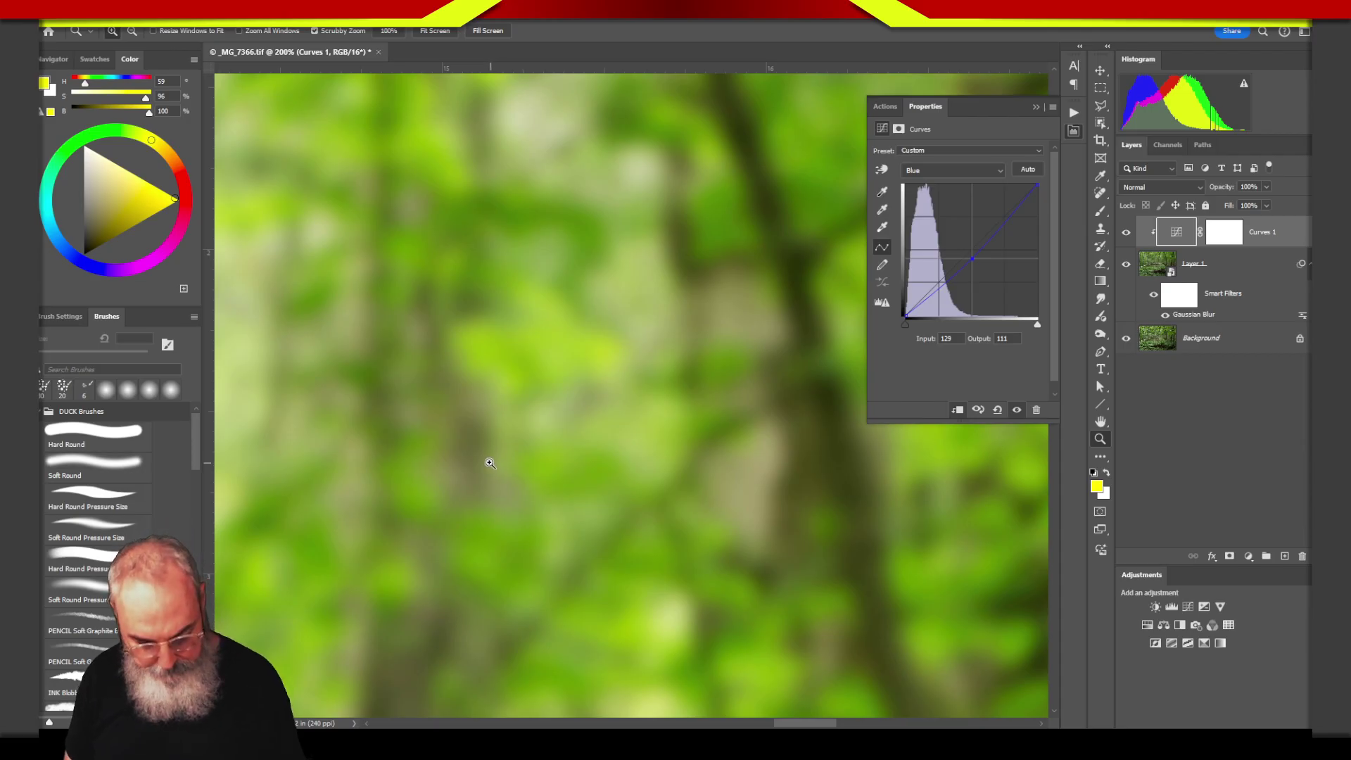
{"action": "key", "text": "ctrl+0"}
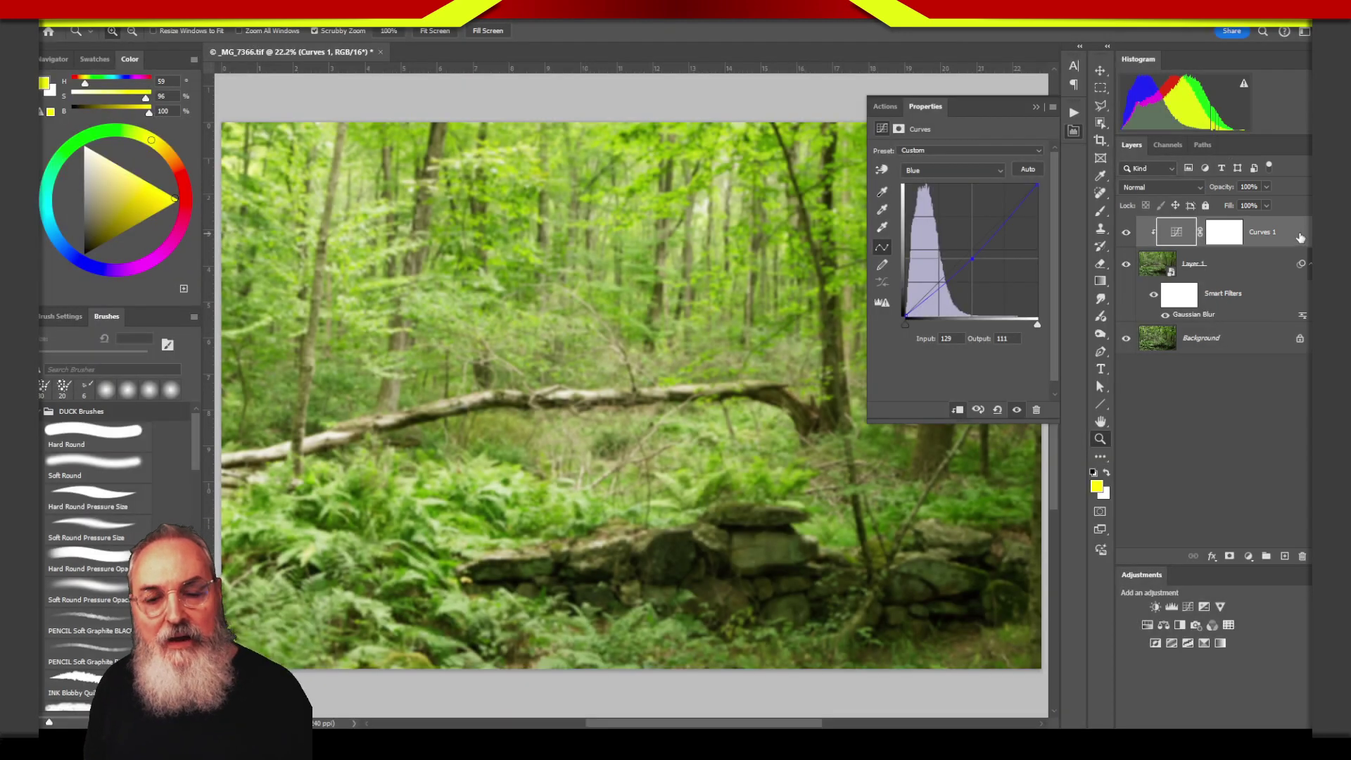
Step: Open Curves 1's Blending Options and move the dialog so the curve and Blend If sliders show
{"action": "double_click", "coordinate": [1300, 239]}
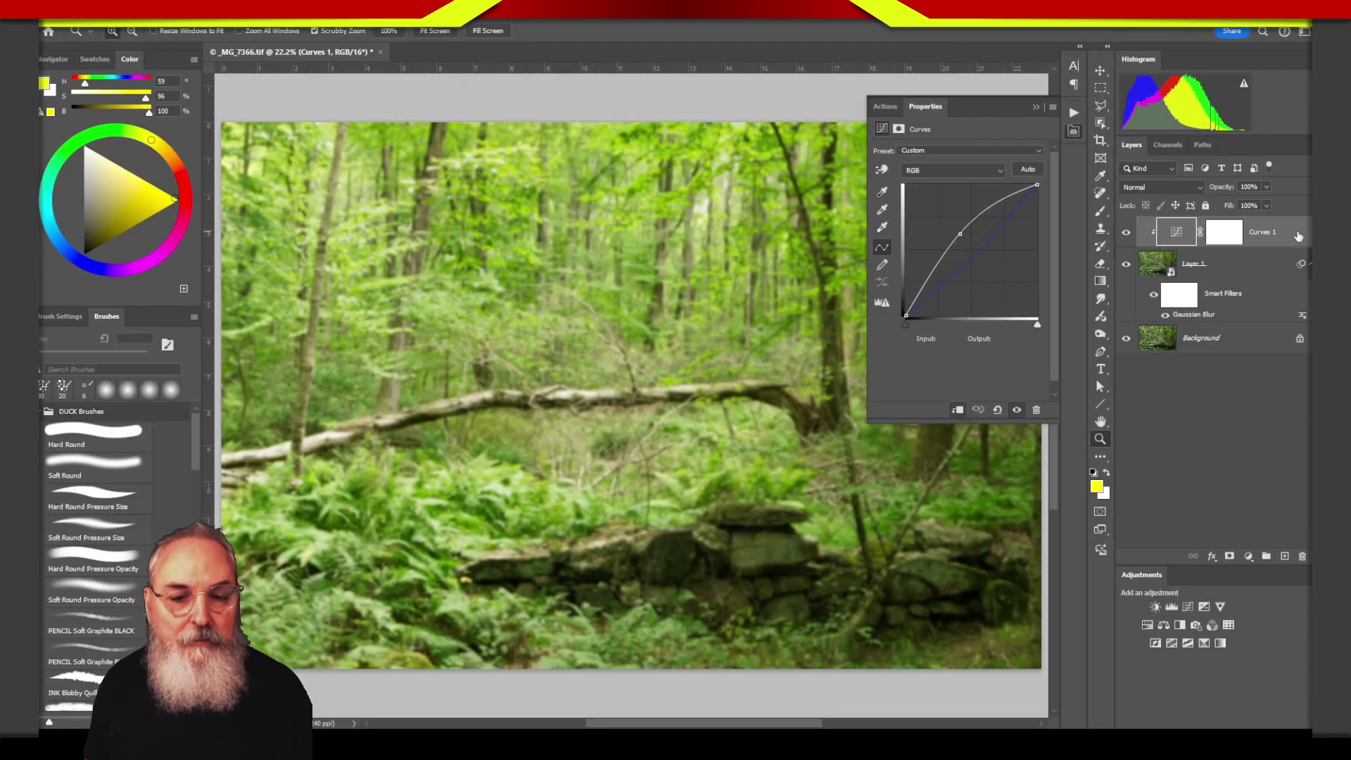
{"action": "left_click_drag", "start_coordinate": [1133, 43], "coordinate": [659, 141]}
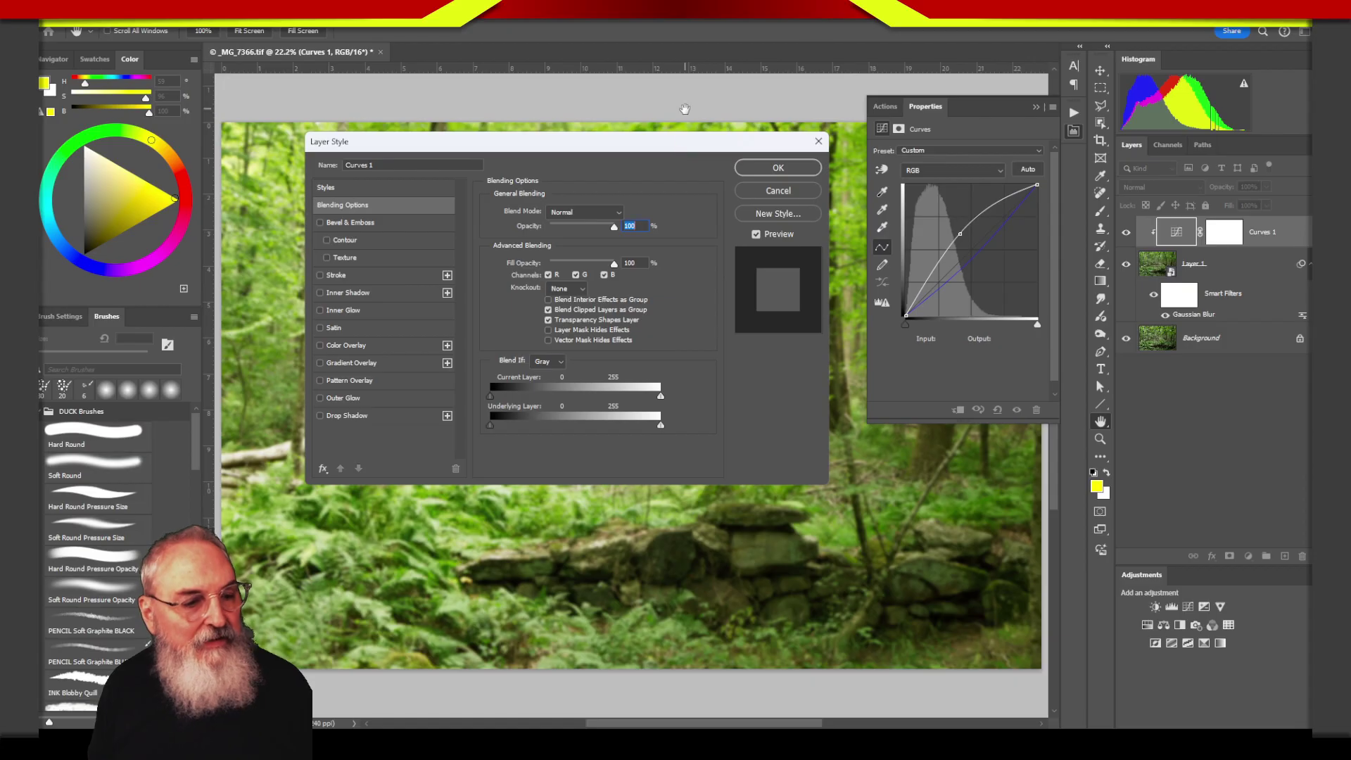
{"action": "left_click_drag", "start_coordinate": [682, 148], "coordinate": [686, 106]}
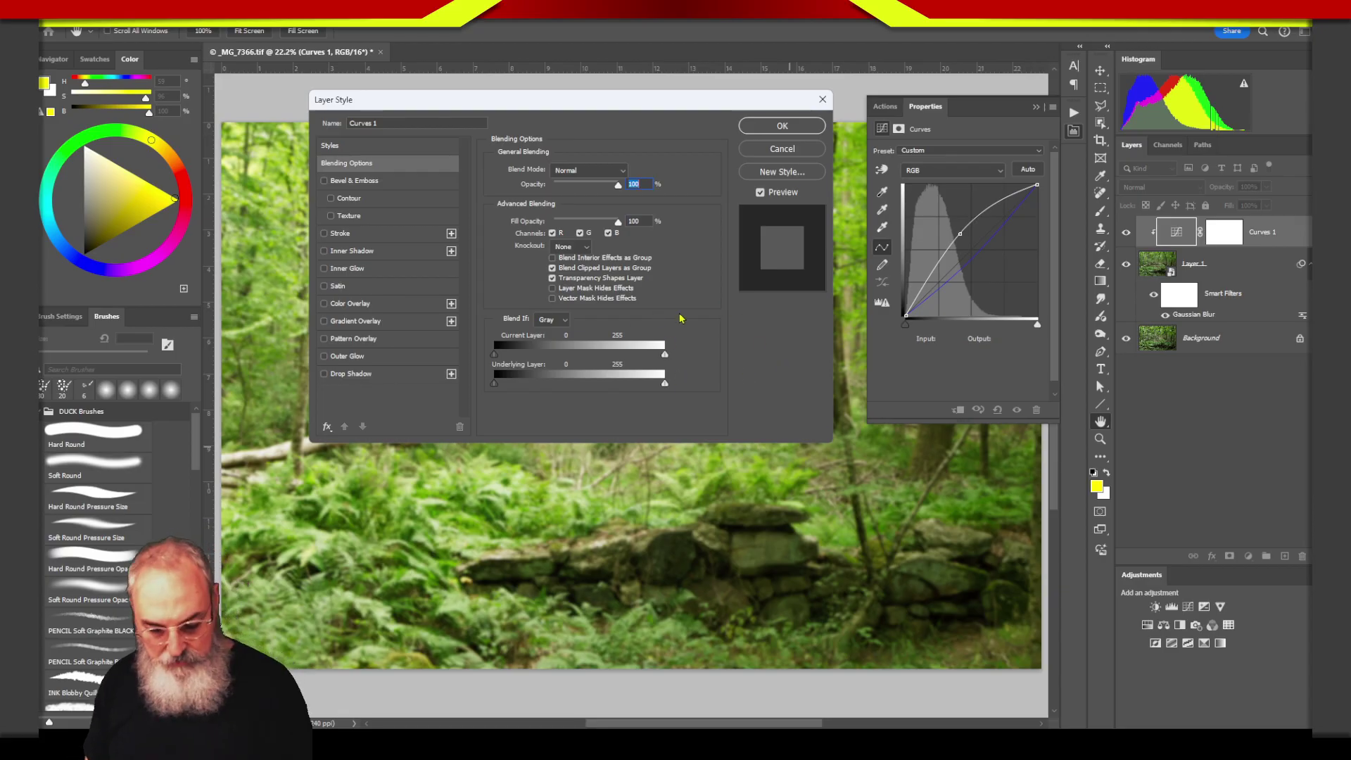
{"action": "left_click_drag", "start_coordinate": [675, 314], "coordinate": [432, 412]}
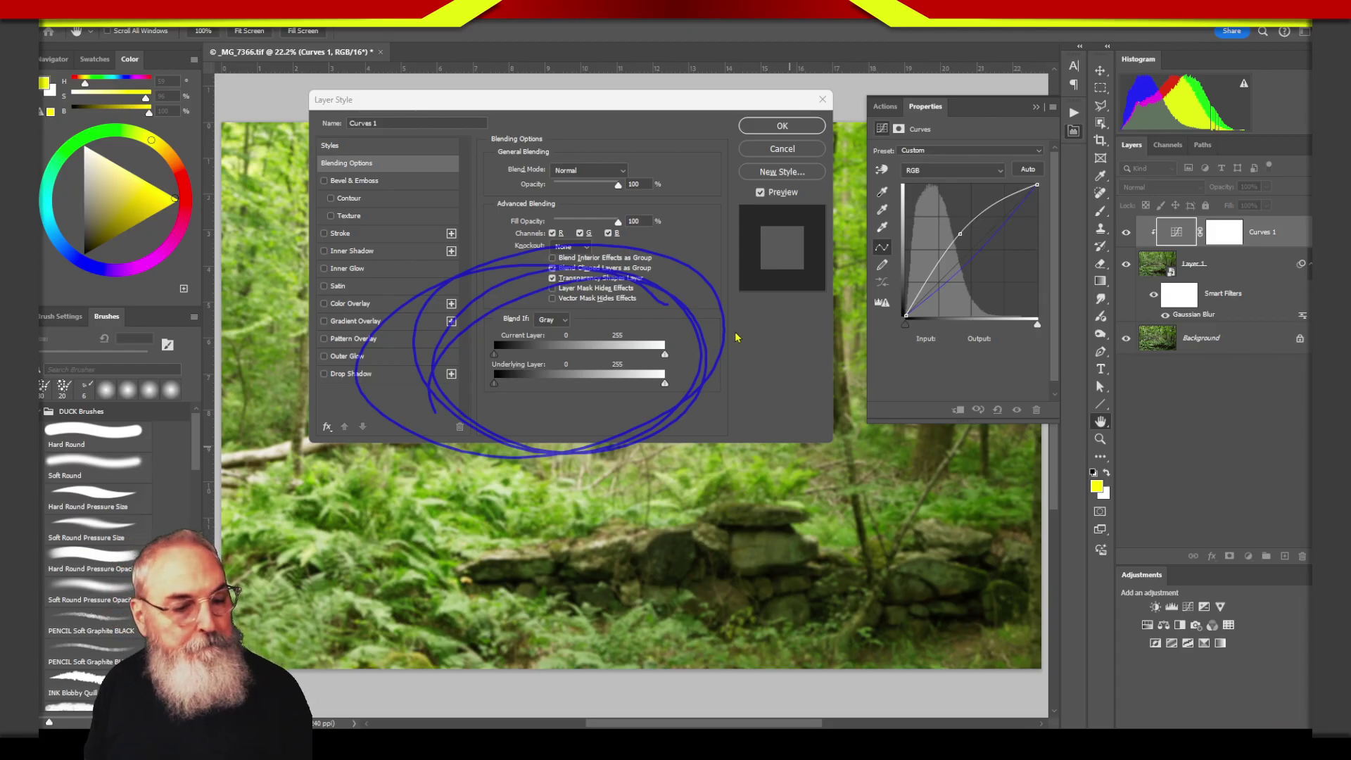
{"action": "key", "text": "Escape"}
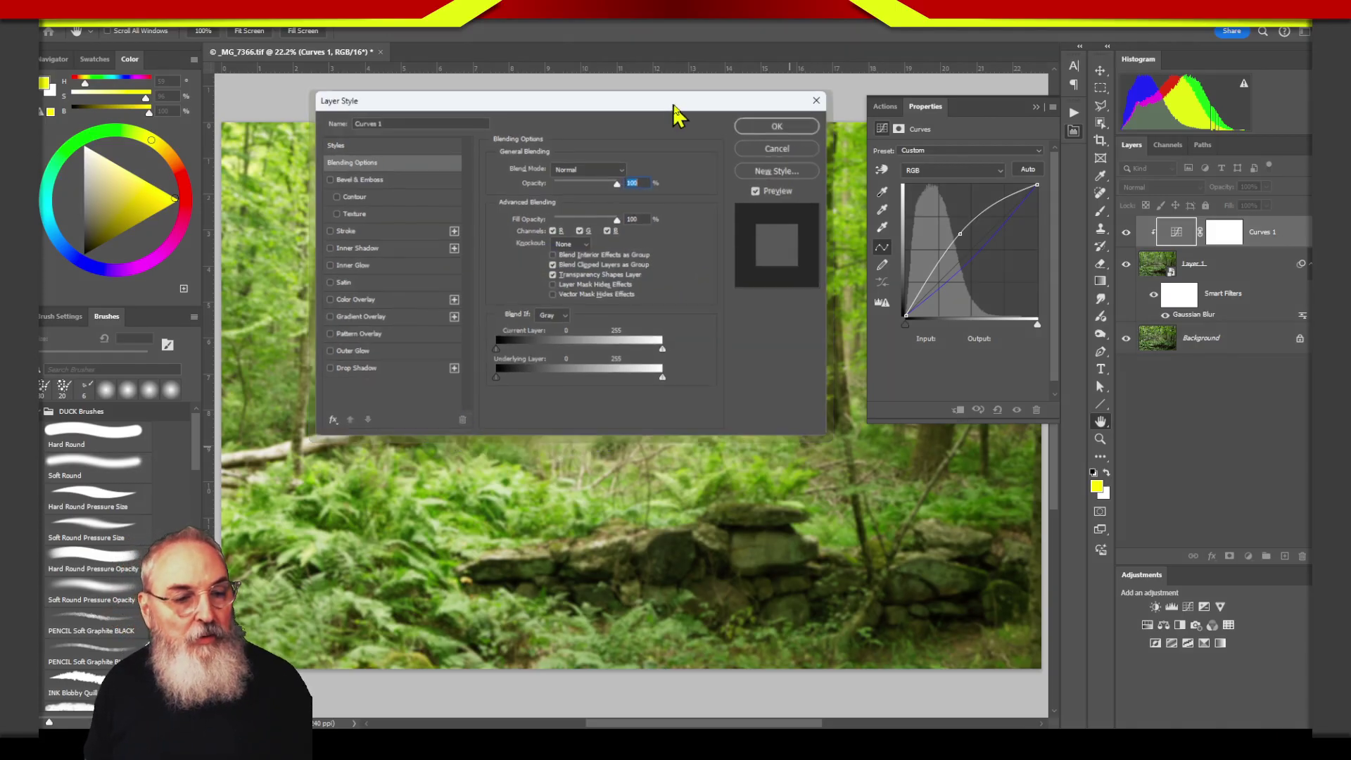
{"action": "mouse_move", "coordinate": [658, 102]}
{"action": "left_mouse_down"}
{"action": "mouse_move", "coordinate": [1134, 294]}
{"action": "mouse_move", "coordinate": [1114, 334]}
{"action": "left_mouse_up"}
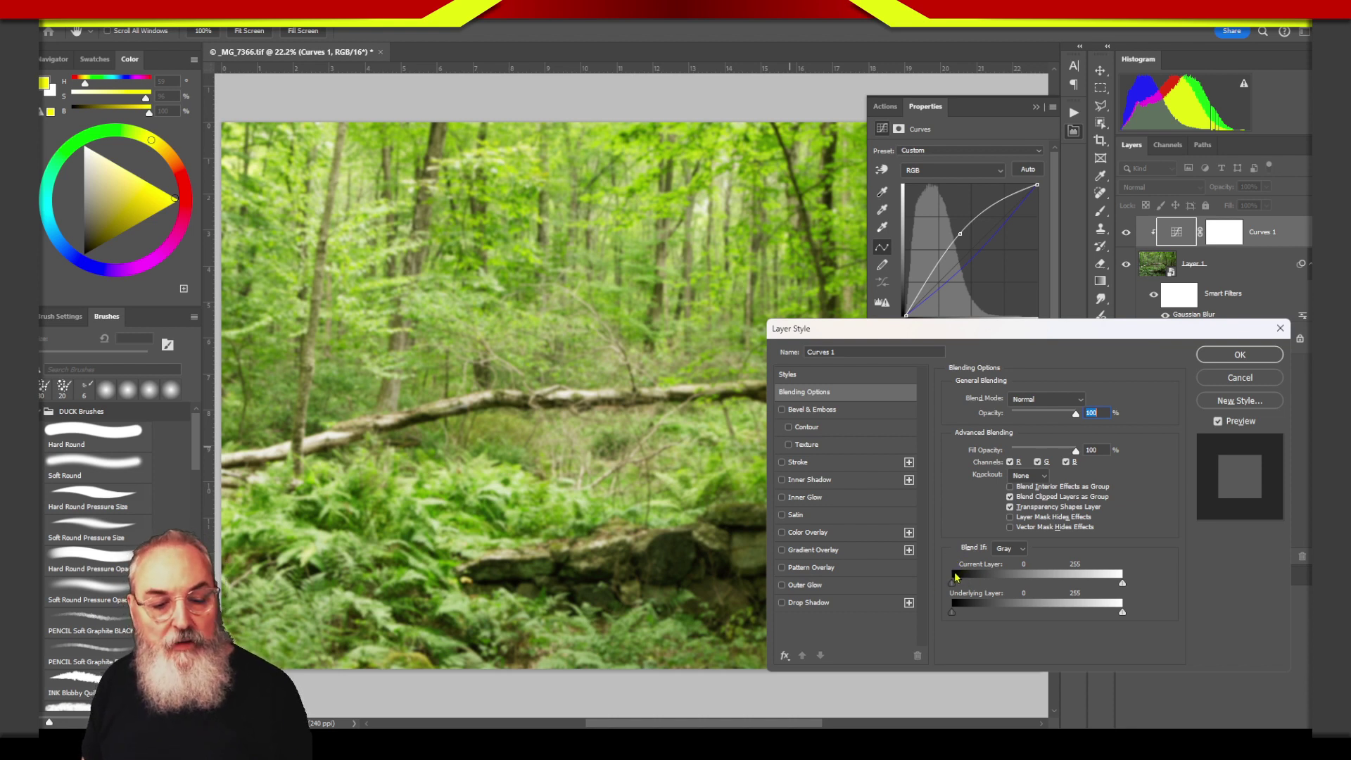
{"action": "left_click", "coordinate": [955, 576]}
{"action": "left_click_drag", "start_coordinate": [944, 566], "coordinate": [906, 496]}
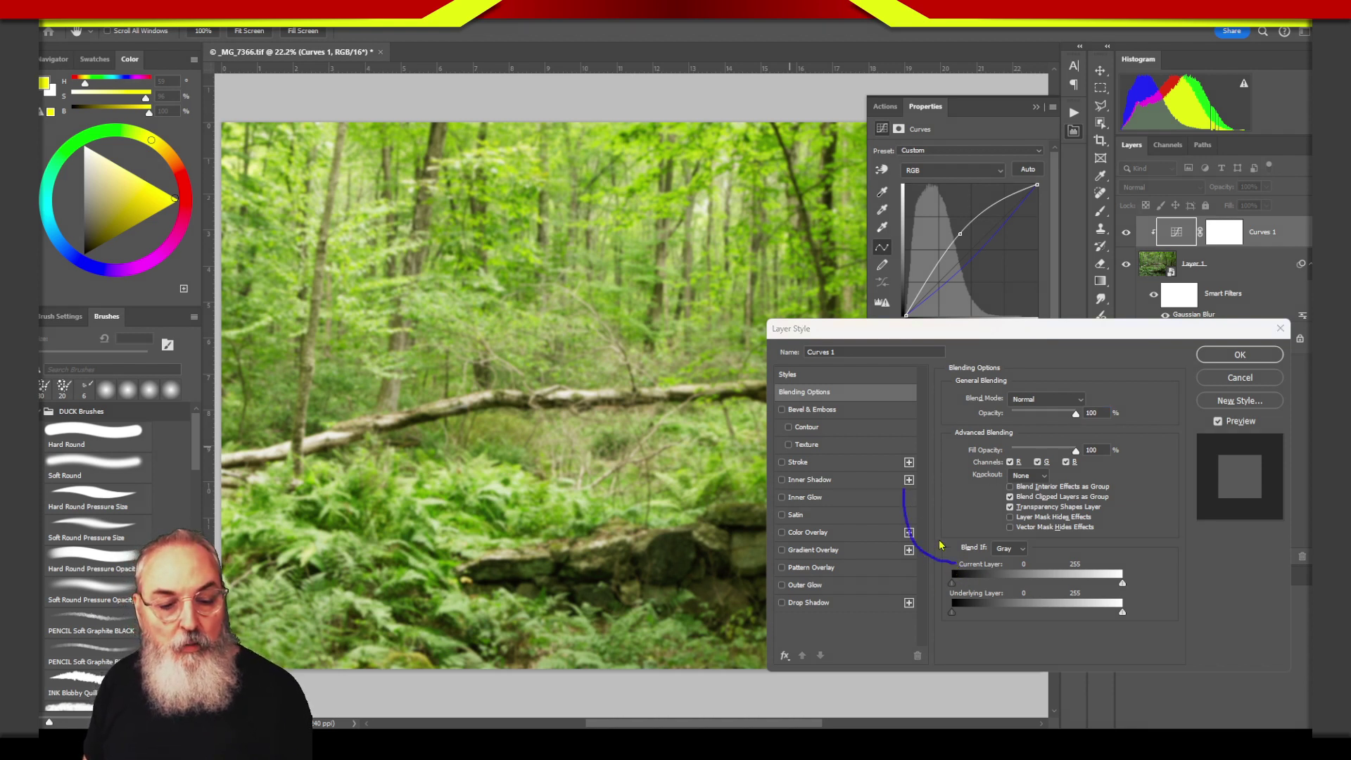
{"action": "left_click_drag", "start_coordinate": [940, 544], "coordinate": [924, 576]}
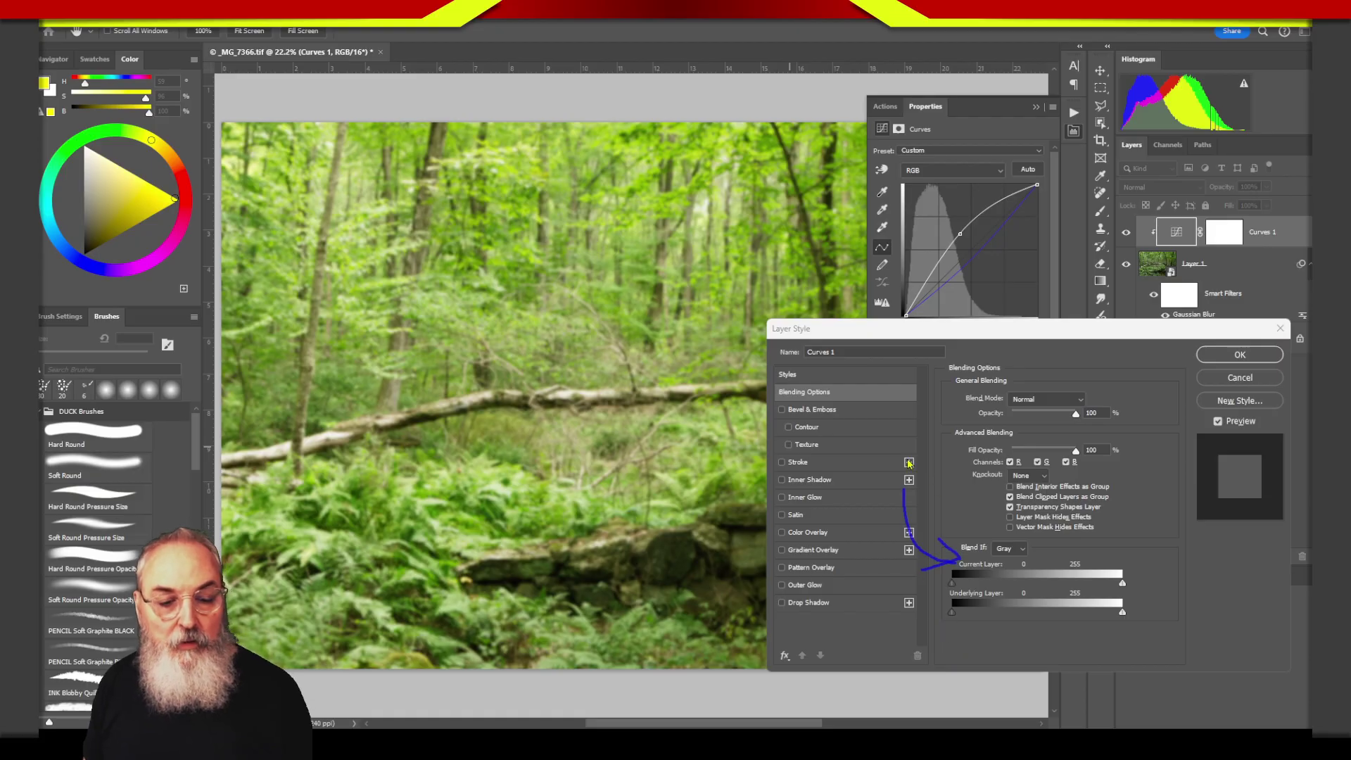
{"action": "left_click_drag", "start_coordinate": [946, 443], "coordinate": [989, 454]}
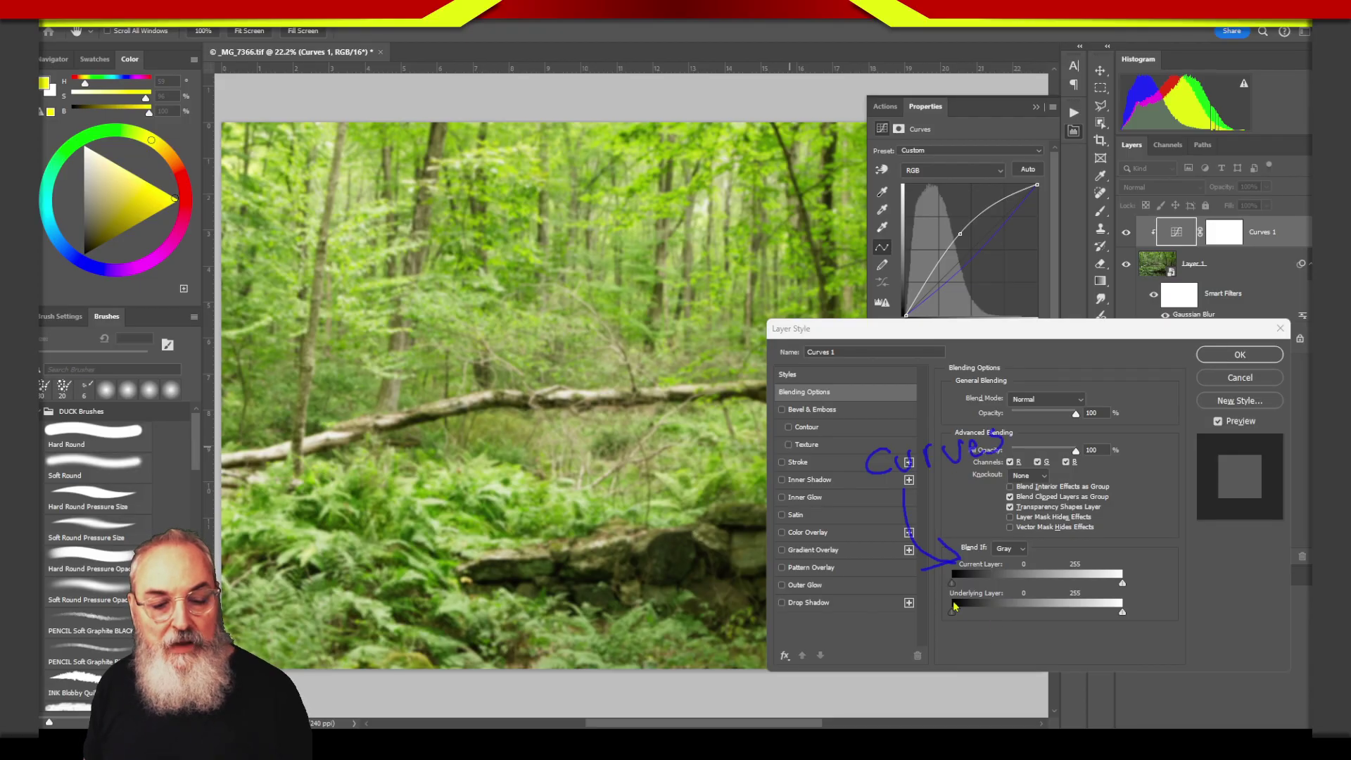
{"action": "left_click_drag", "start_coordinate": [903, 646], "coordinate": [942, 608]}
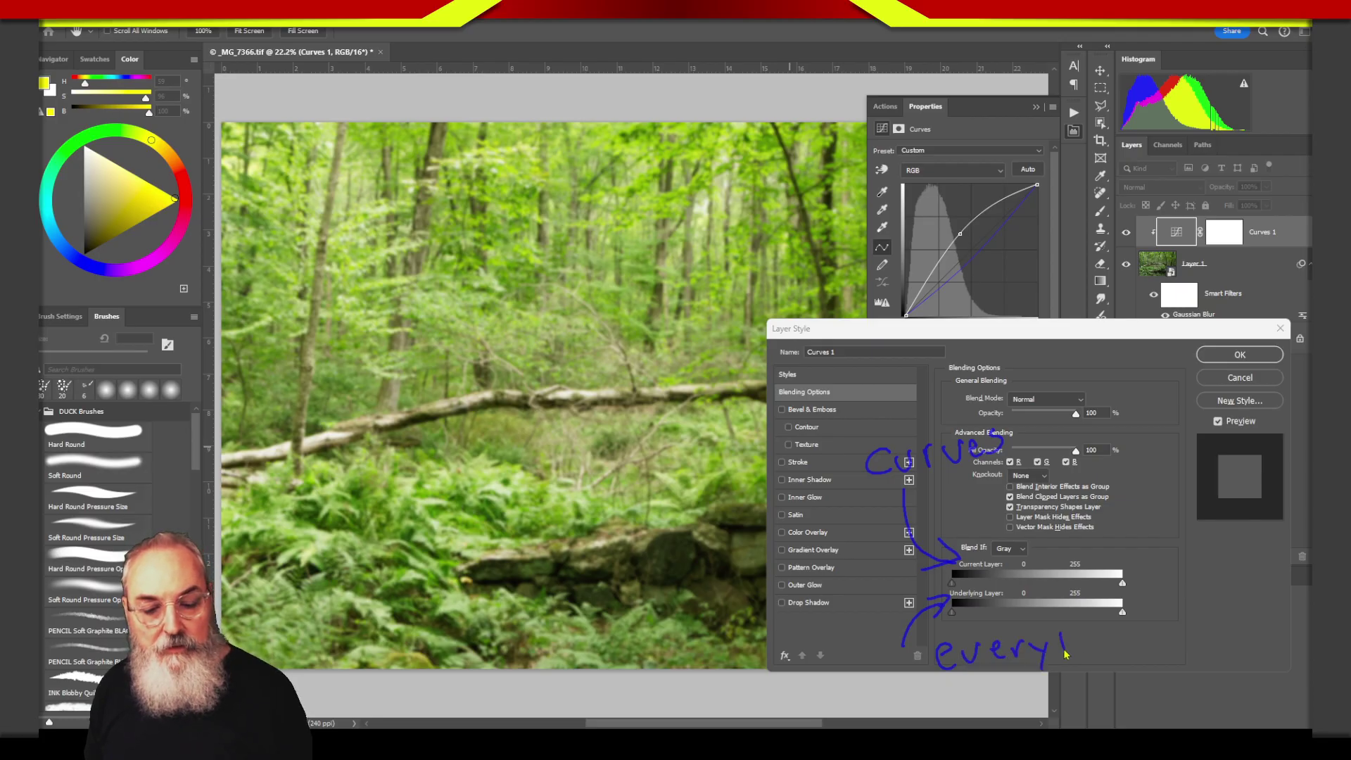
{"action": "left_click_drag", "start_coordinate": [1065, 655], "coordinate": [1092, 654]}
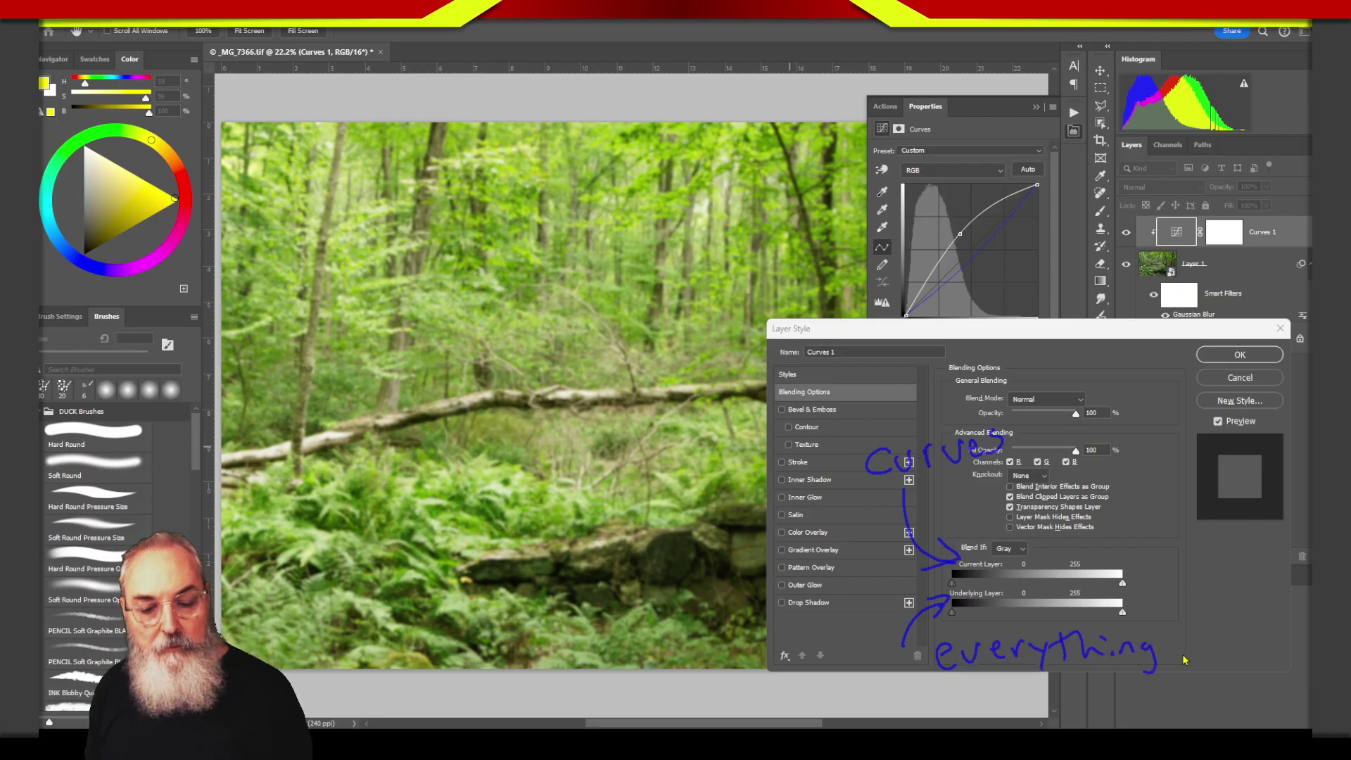
{"action": "mouse_move", "coordinate": [1184, 648]}
{"action": "left_mouse_down"}
{"action": "mouse_move", "coordinate": [1217, 659]}
{"action": "mouse_move", "coordinate": [1266, 642]}
{"action": "left_mouse_up"}
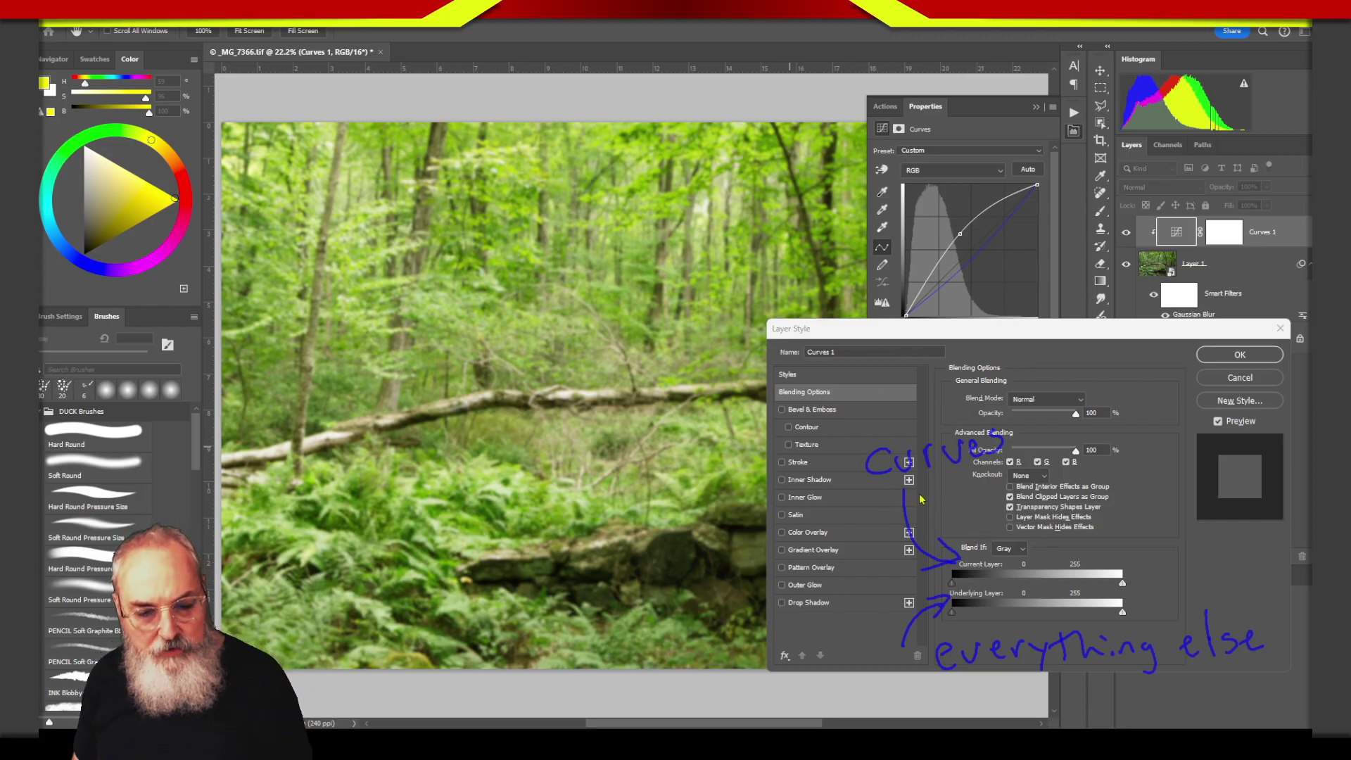
{"action": "mouse_move", "coordinate": [914, 465]}
{"action": "left_mouse_down"}
{"action": "mouse_move", "coordinate": [992, 407]}
{"action": "mouse_move", "coordinate": [848, 574]}
{"action": "left_mouse_up"}
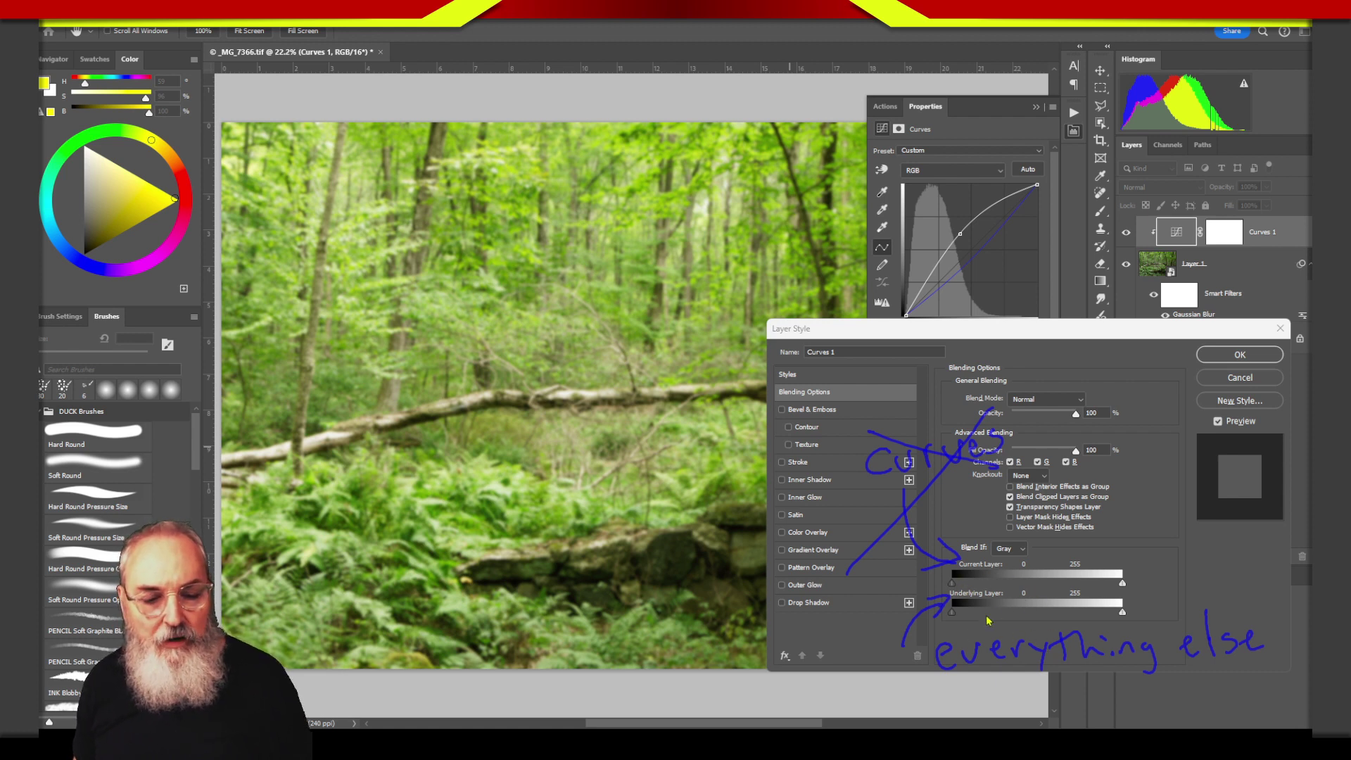
{"action": "left_click_drag", "start_coordinate": [954, 679], "coordinate": [1236, 658]}
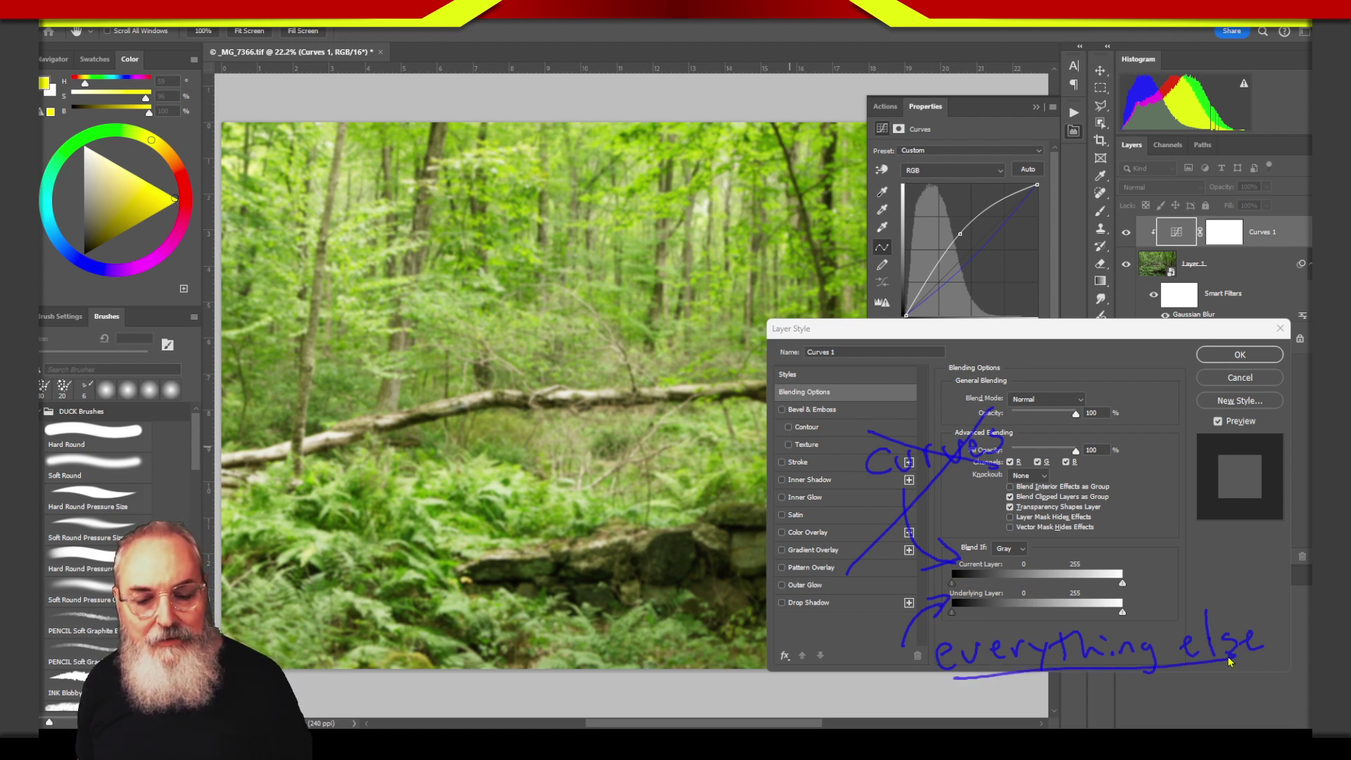
{"action": "left_click_drag", "start_coordinate": [950, 703], "coordinate": [1258, 682]}
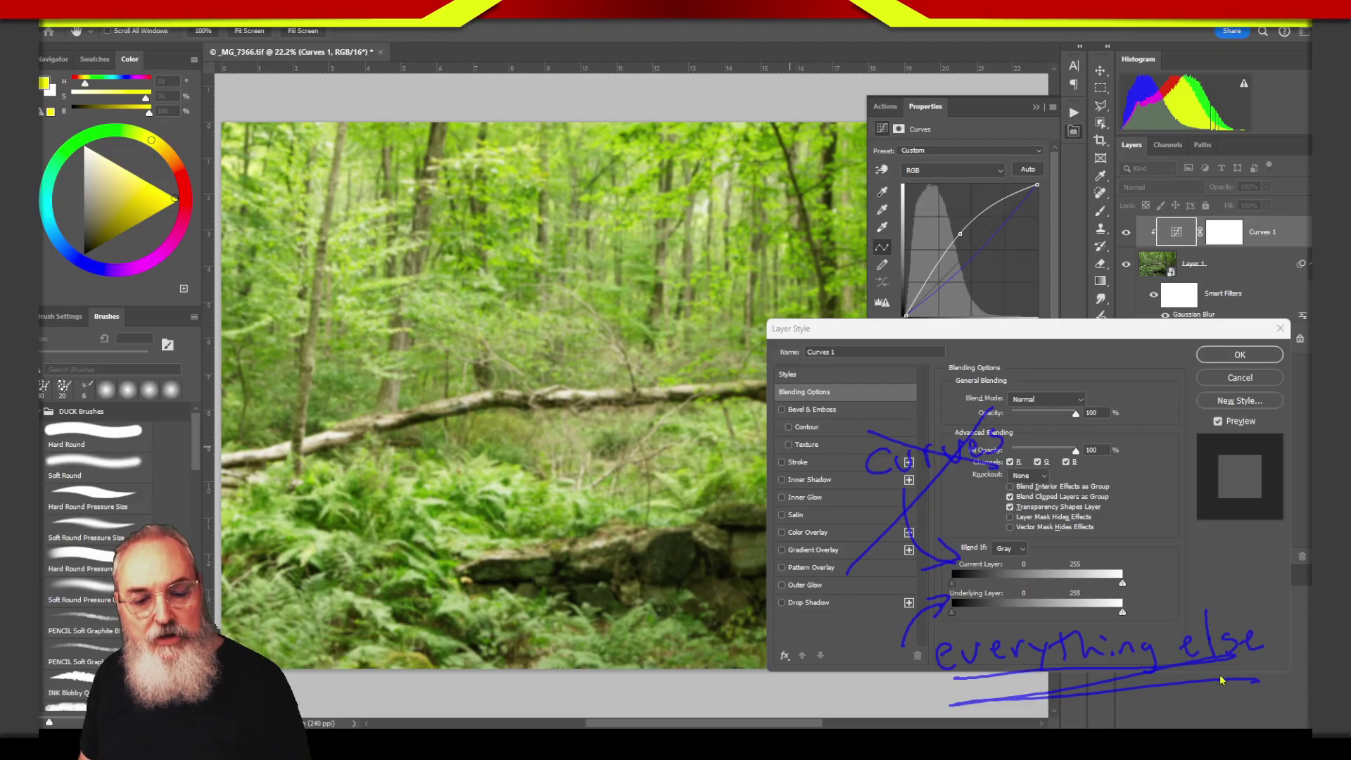
{"action": "key", "text": "Escape"}
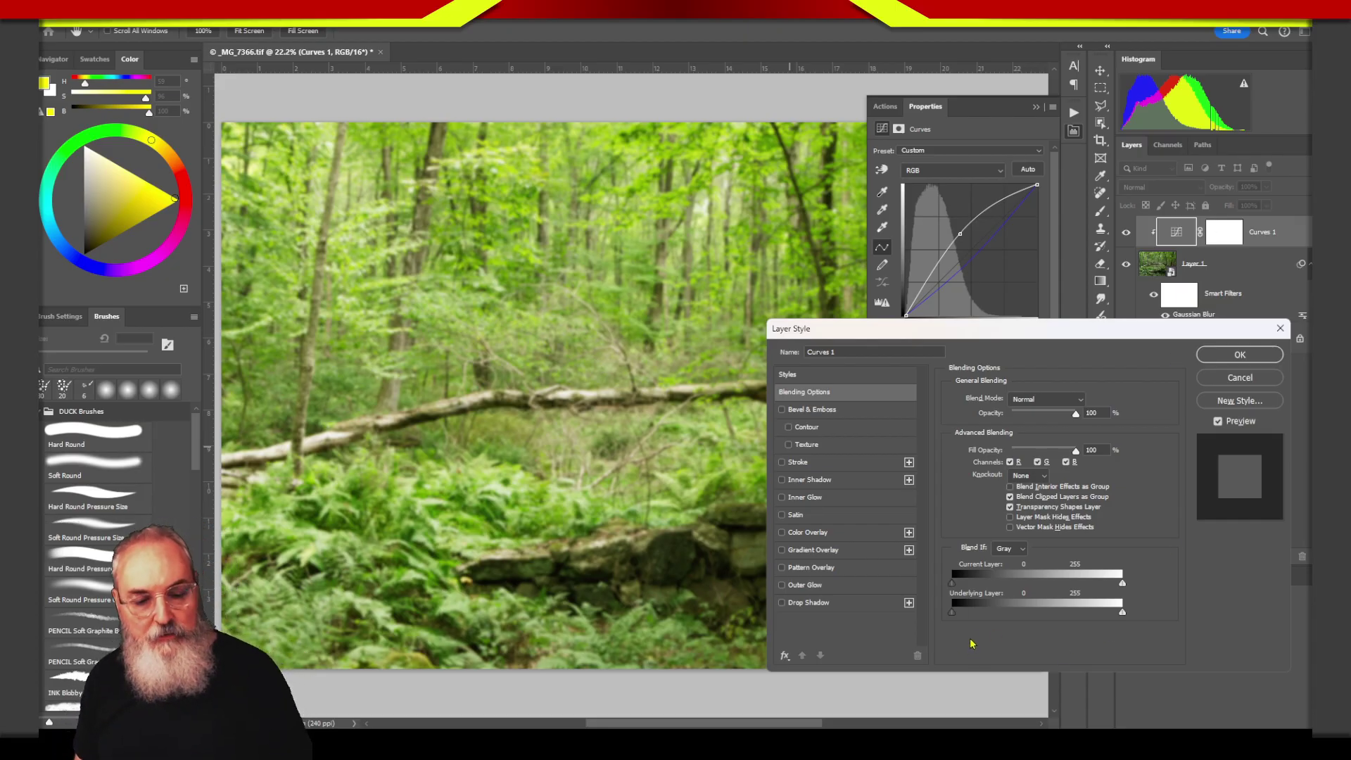
{"action": "left_click_drag", "start_coordinate": [1019, 331], "coordinate": [559, 126]}
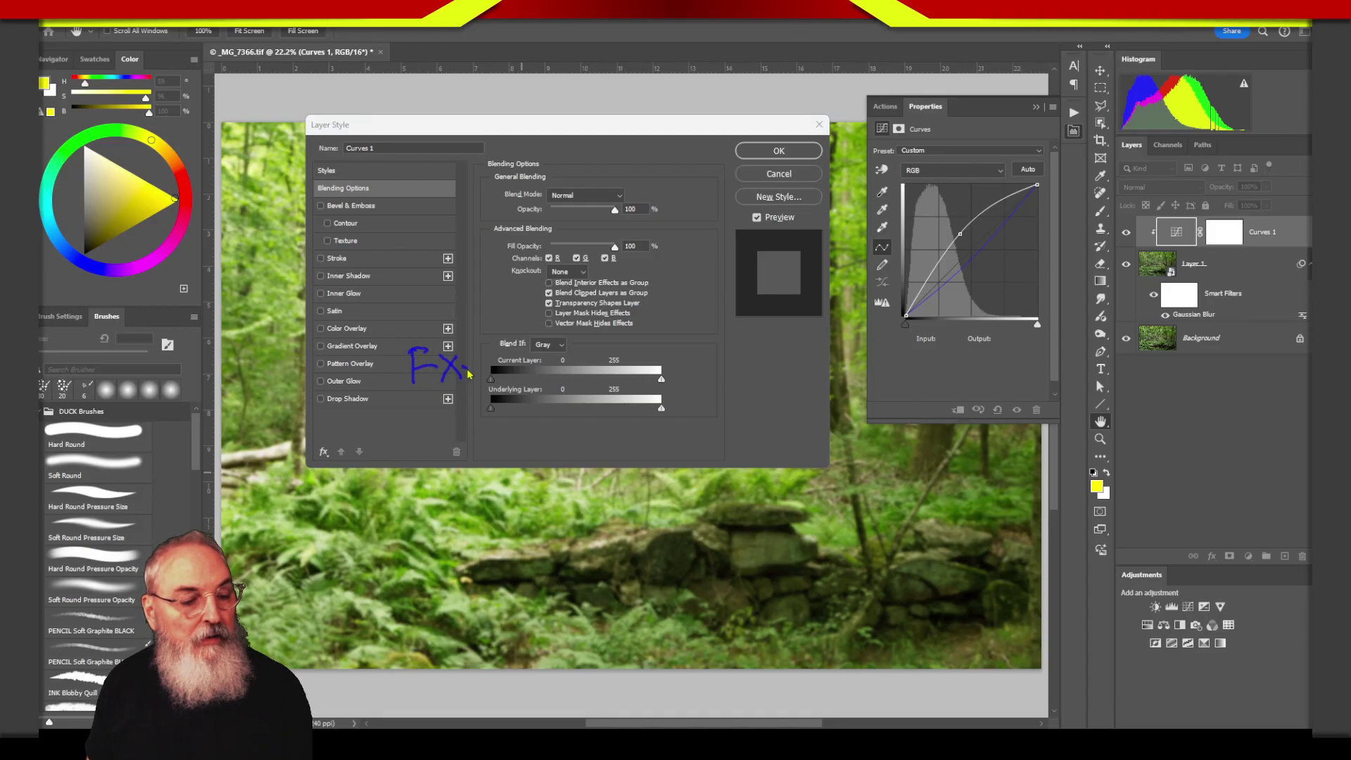
{"action": "mouse_move", "coordinate": [467, 373]}
{"action": "left_mouse_down"}
{"action": "mouse_move", "coordinate": [491, 380]}
{"action": "mouse_move", "coordinate": [468, 385]}
{"action": "mouse_move", "coordinate": [492, 377]}
{"action": "left_mouse_up"}
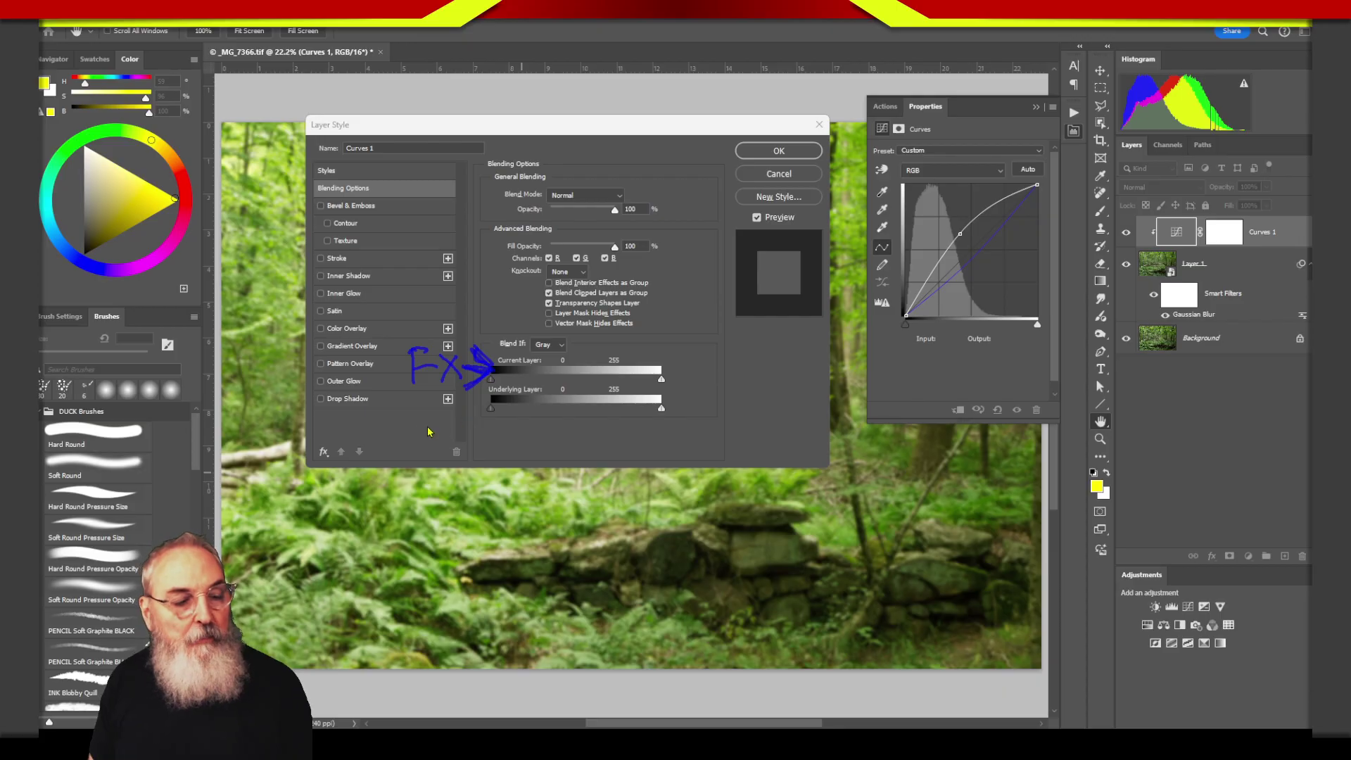
{"action": "left_click_drag", "start_coordinate": [373, 441], "coordinate": [387, 448]}
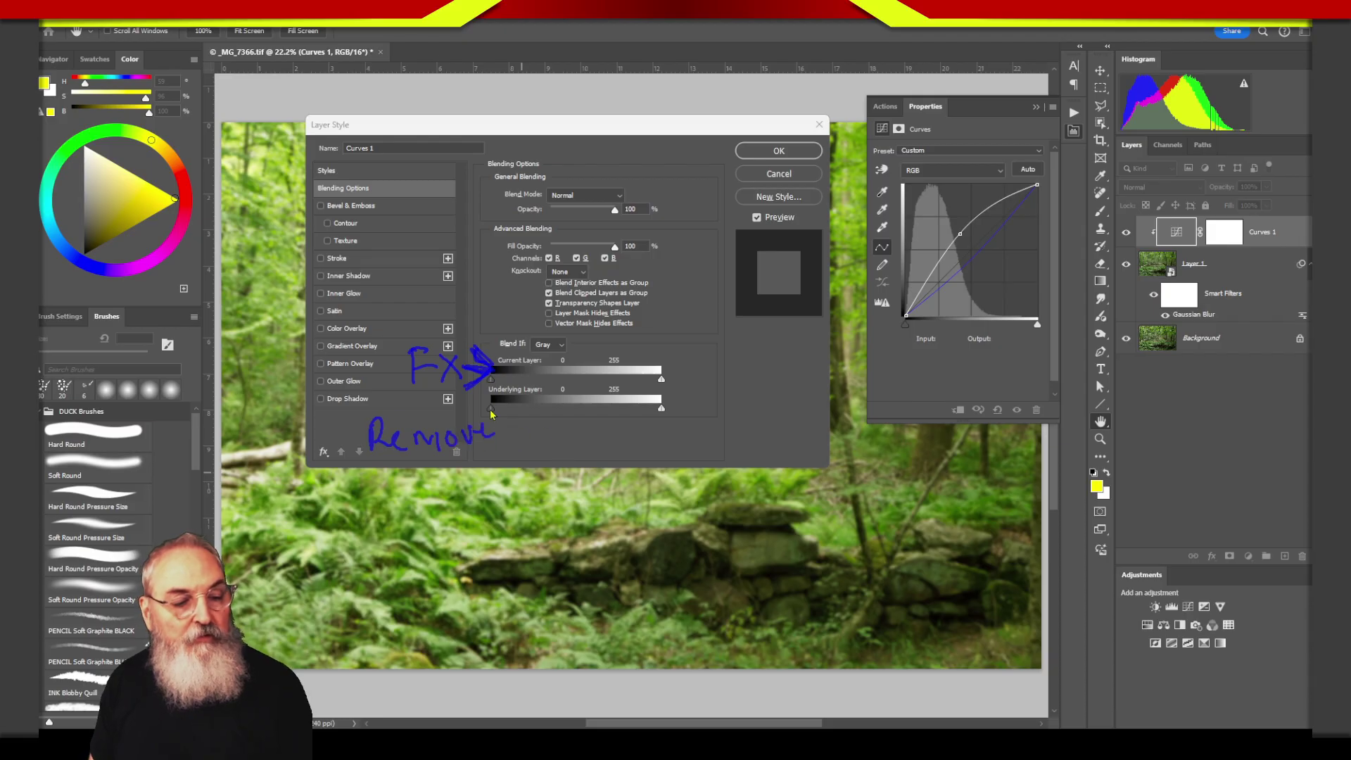
{"action": "left_click_drag", "start_coordinate": [495, 391], "coordinate": [674, 401]}
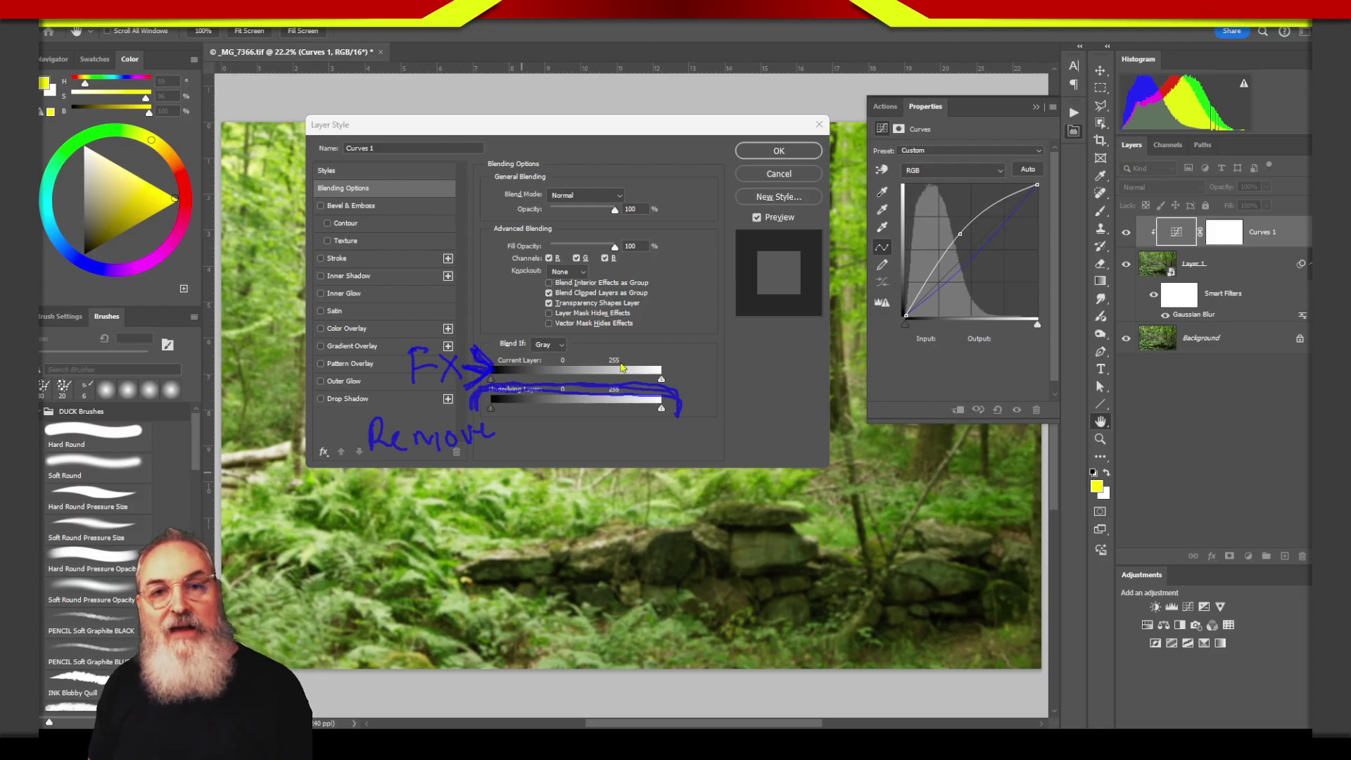
{"action": "key", "text": "Escape"}
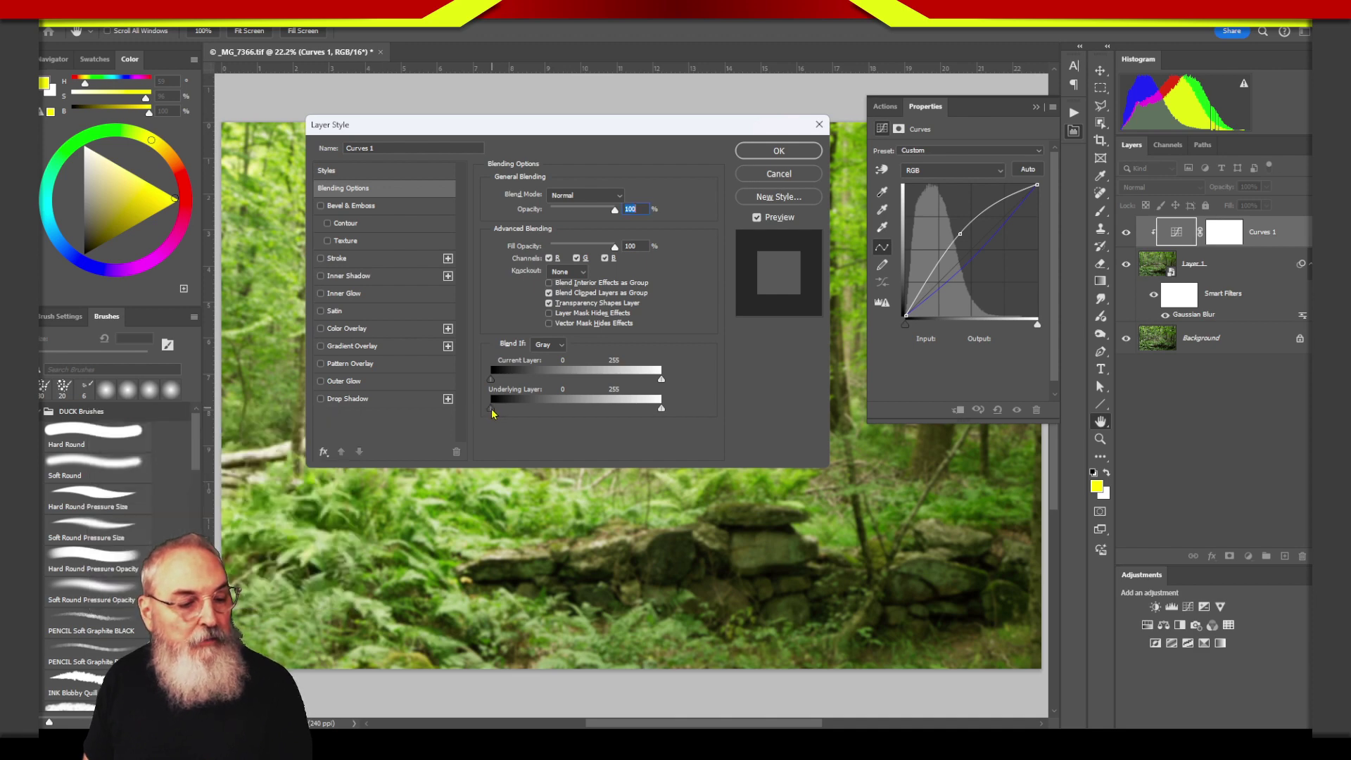
Step: Raise the Curves 1 Underlying Layer black point stepwise up to about 109
{"action": "left_click_drag", "start_coordinate": [497, 415], "coordinate": [520, 416]}
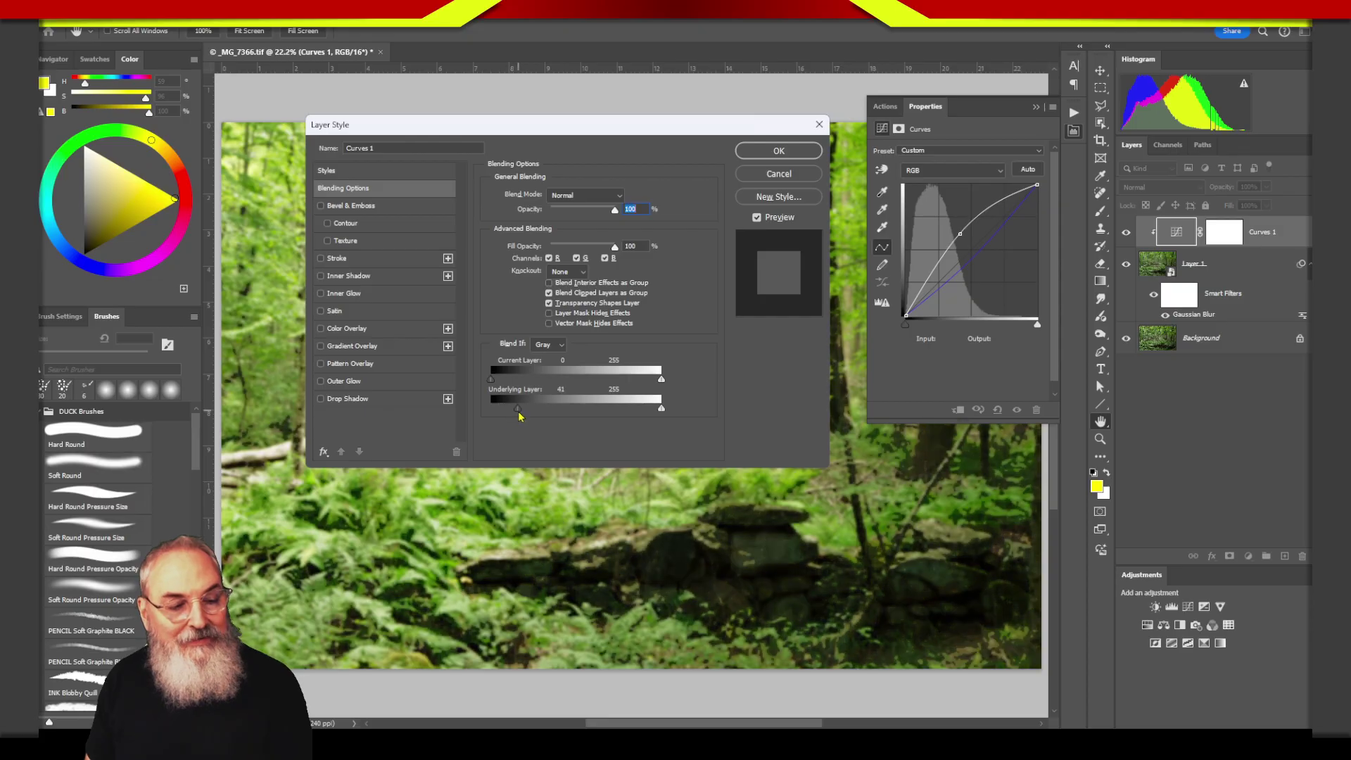
{"action": "left_click_drag", "start_coordinate": [521, 416], "coordinate": [542, 416]}
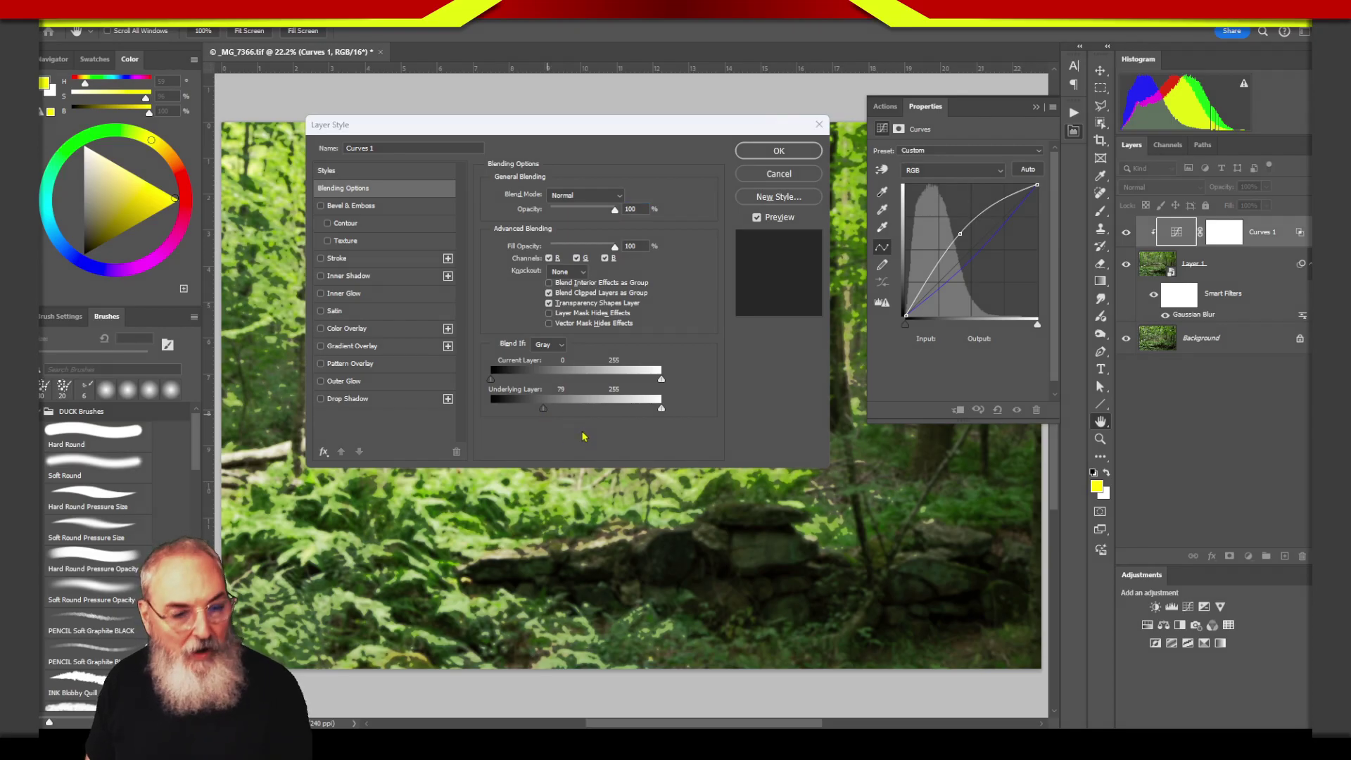
{"action": "mouse_move", "coordinate": [565, 472]}
{"action": "left_mouse_down"}
{"action": "mouse_move", "coordinate": [563, 501]}
{"action": "mouse_move", "coordinate": [625, 468]}
{"action": "mouse_move", "coordinate": [633, 501]}
{"action": "left_mouse_up"}
{"action": "left_click_drag", "start_coordinate": [655, 461], "coordinate": [655, 471]}
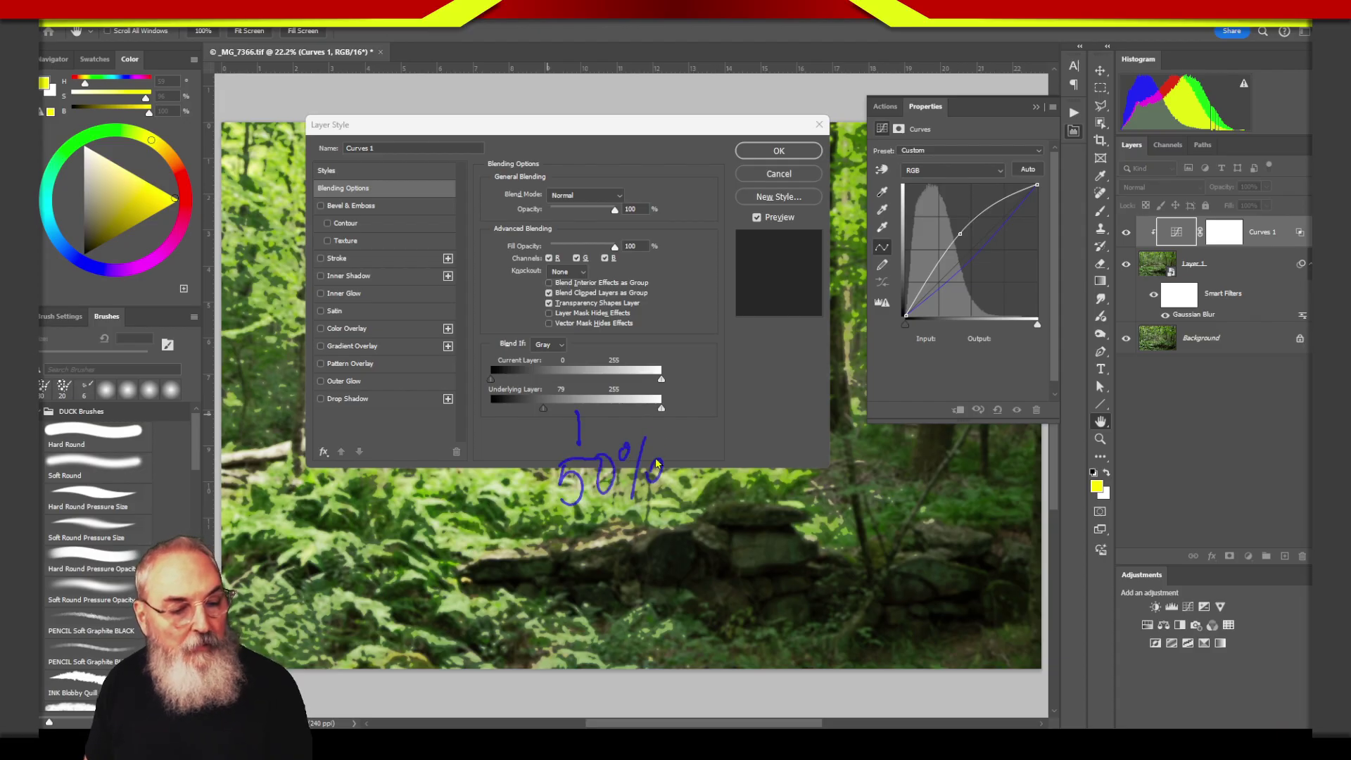
{"action": "key", "text": "Escape"}
{"action": "left_click_drag", "start_coordinate": [541, 414], "coordinate": [566, 416]}
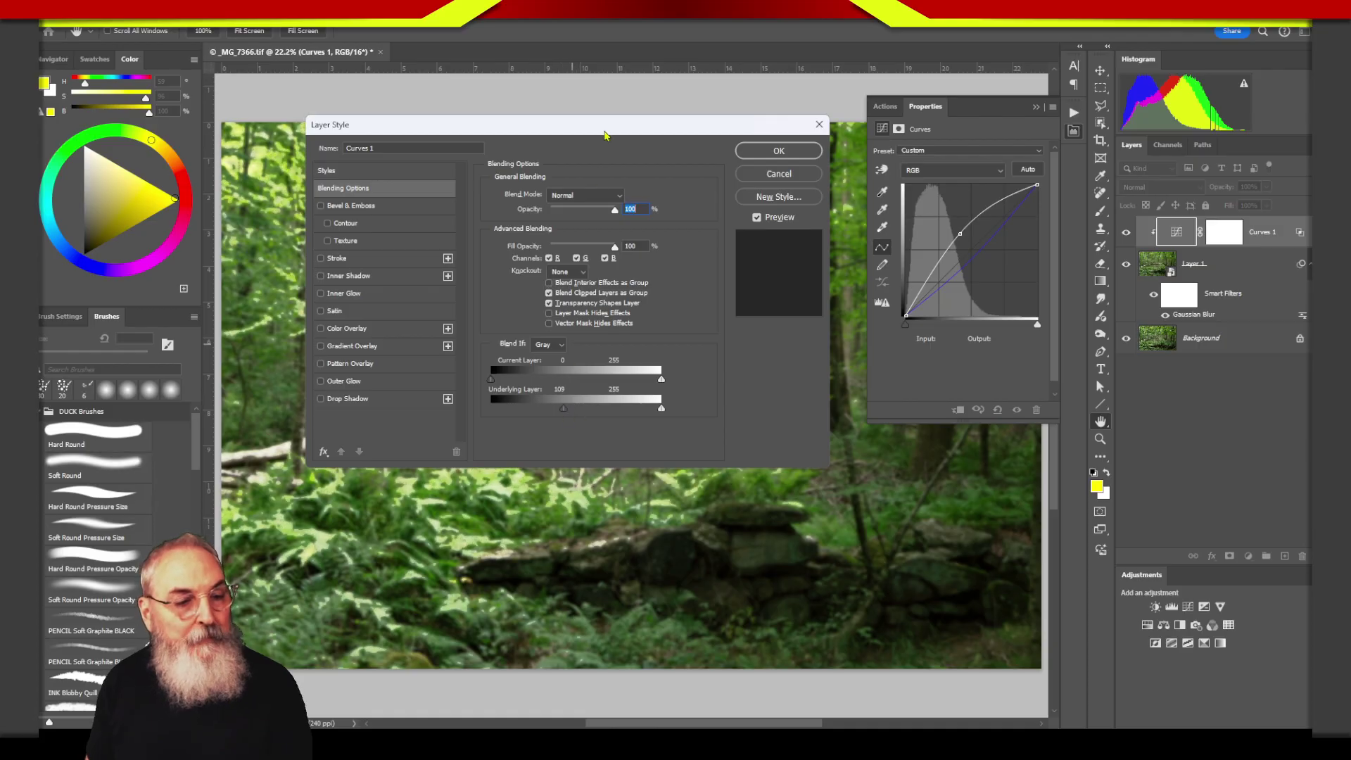
Step: Lower the Underlying Layer black point from 109 to 78 so brightening reaches the shadows
{"action": "mouse_move", "coordinate": [604, 135]}
{"action": "left_mouse_down"}
{"action": "mouse_move", "coordinate": [733, 204]}
{"action": "mouse_move", "coordinate": [1002, 211]}
{"action": "mouse_move", "coordinate": [1016, 199]}
{"action": "left_mouse_up"}
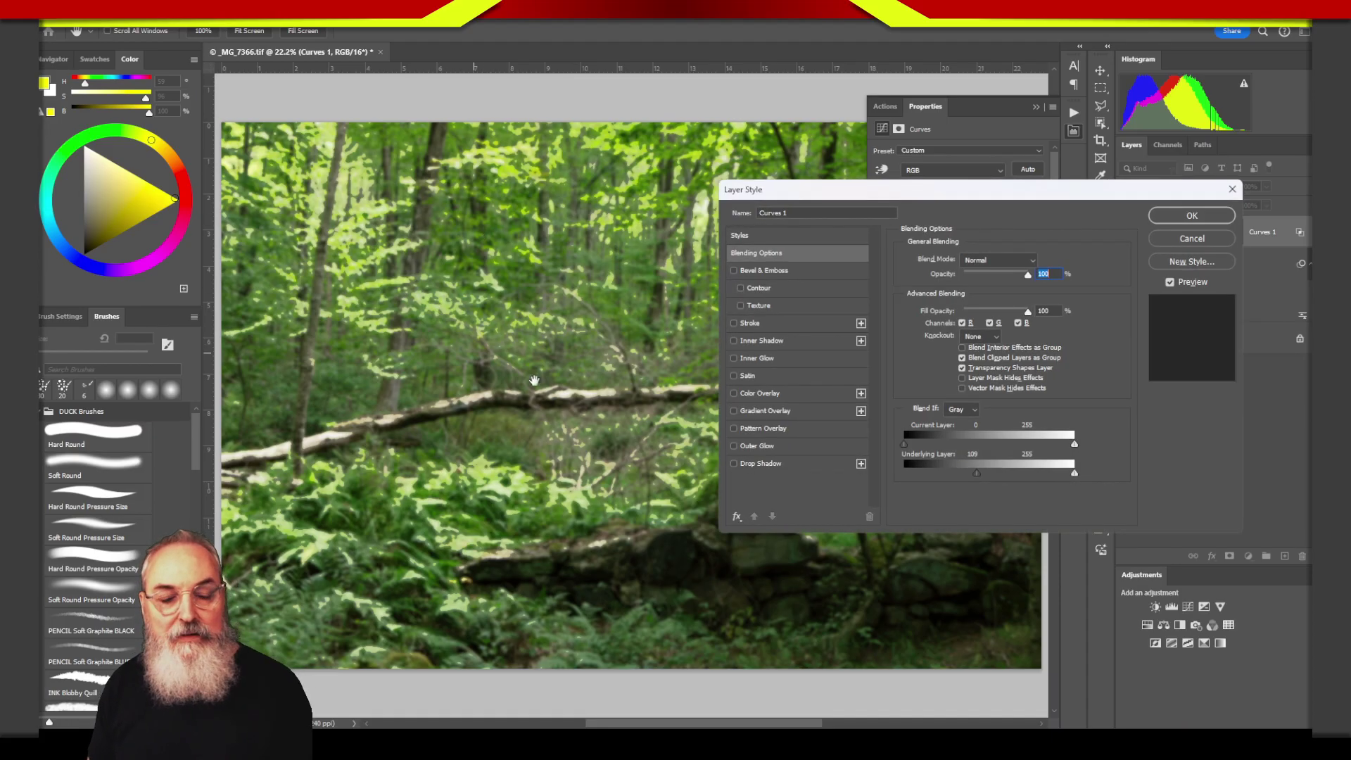
{"action": "left_click", "coordinate": [898, 476]}
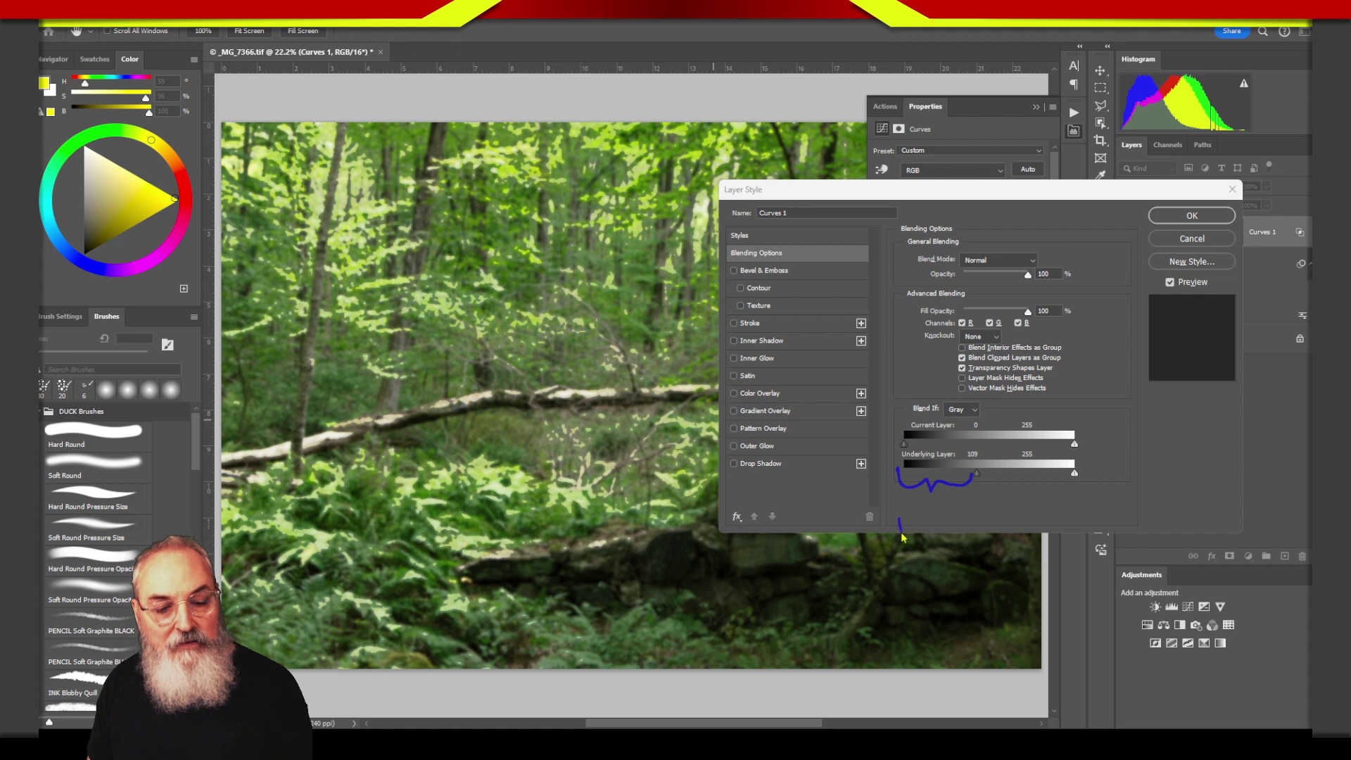
{"action": "mouse_move", "coordinate": [901, 533]}
{"action": "left_mouse_down"}
{"action": "mouse_move", "coordinate": [909, 516]}
{"action": "mouse_move", "coordinate": [994, 501]}
{"action": "left_mouse_up"}
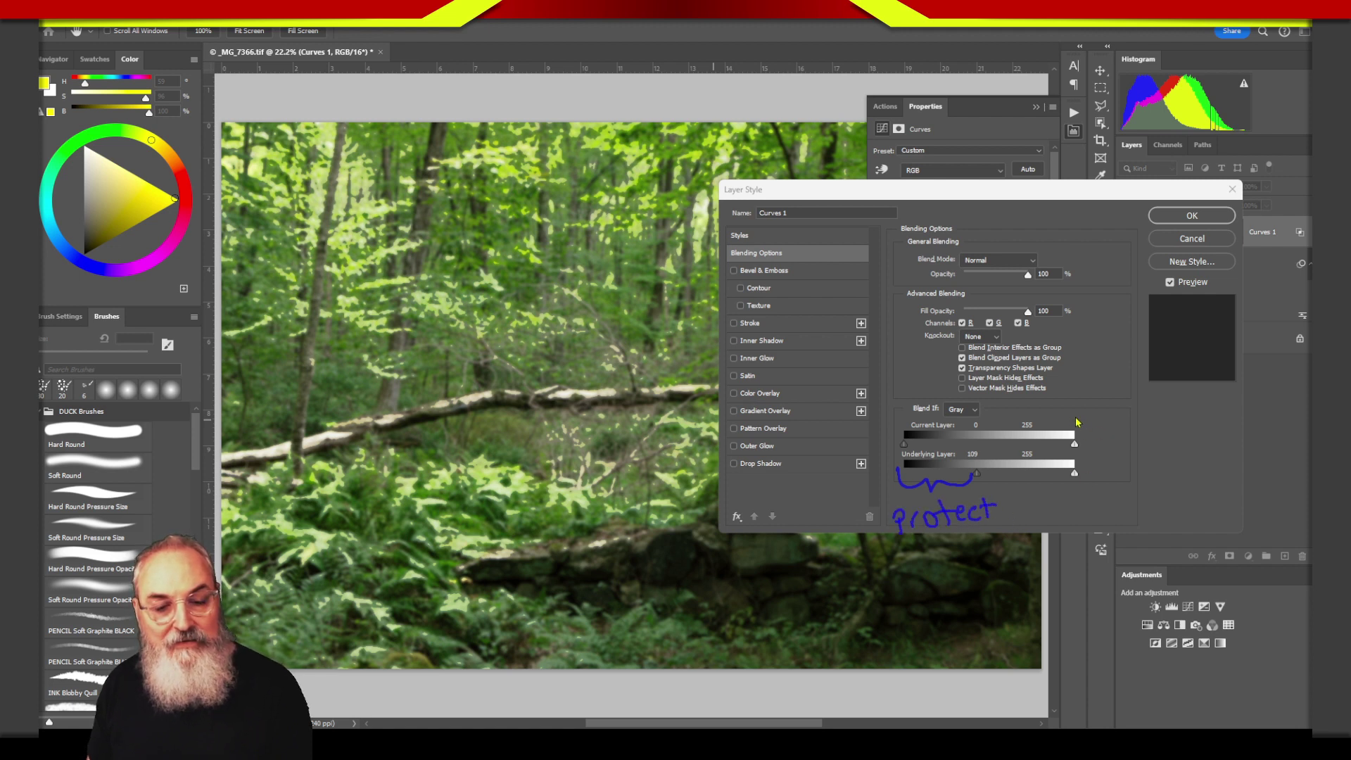
{"action": "left_click_drag", "start_coordinate": [1084, 425], "coordinate": [1082, 447]}
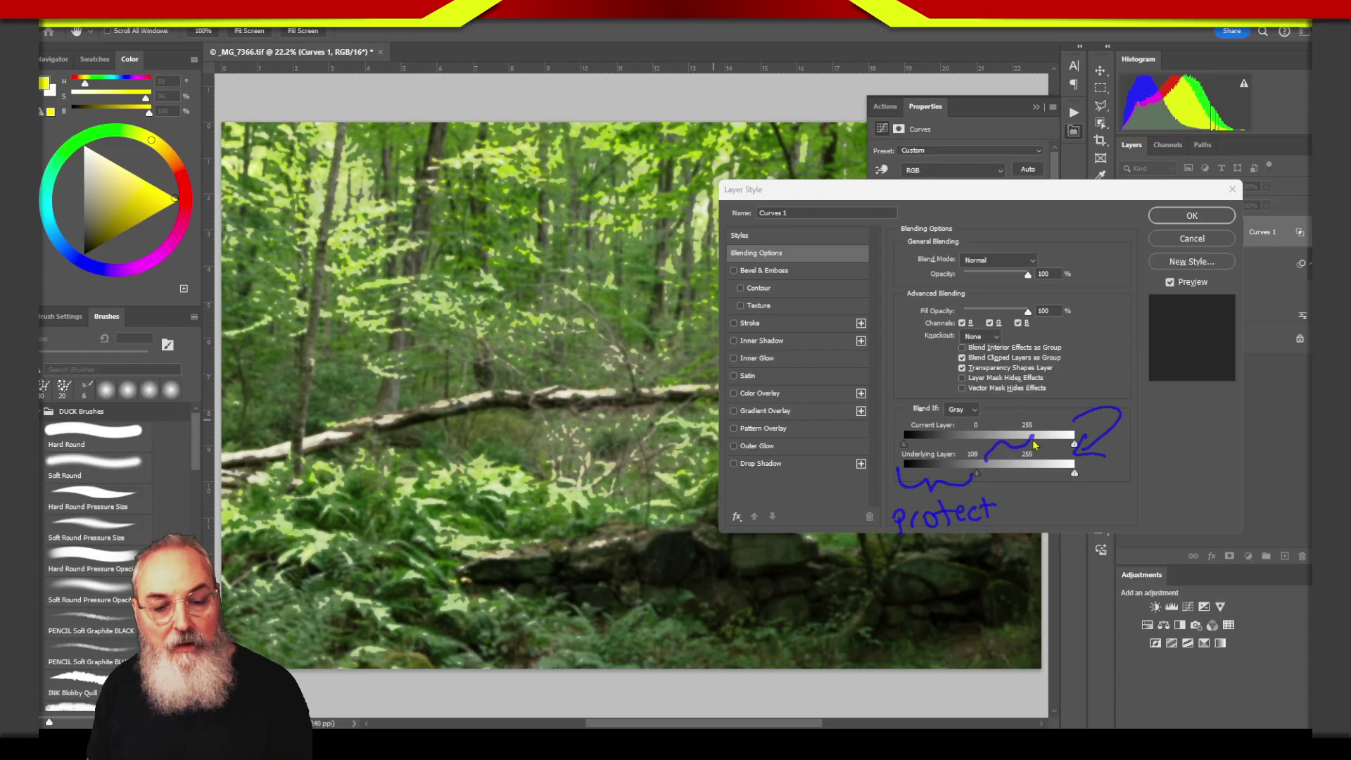
{"action": "left_click_drag", "start_coordinate": [1010, 451], "coordinate": [1056, 444]}
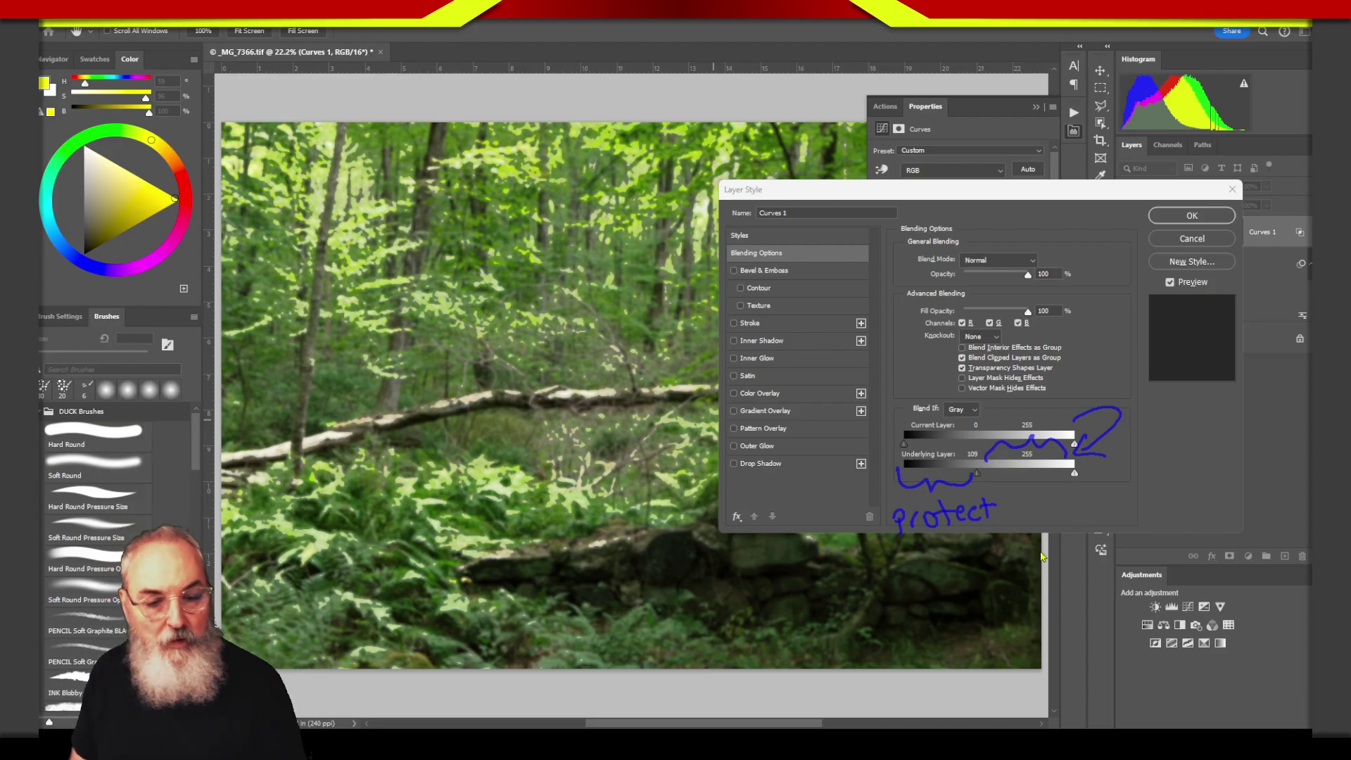
{"action": "key", "text": "Escape"}
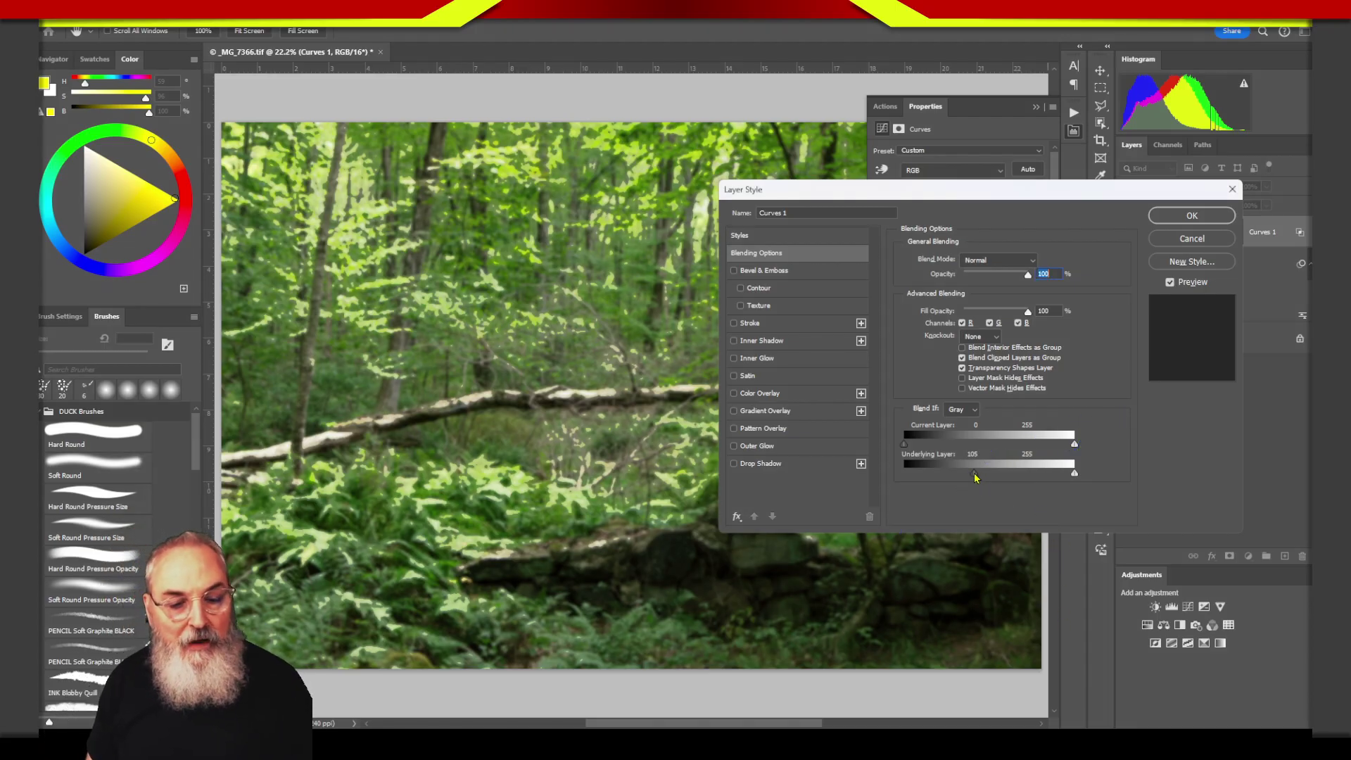
{"action": "mouse_move", "coordinate": [977, 473]}
{"action": "left_mouse_down"}
{"action": "mouse_move", "coordinate": [938, 481]}
{"action": "mouse_move", "coordinate": [964, 482]}
{"action": "left_mouse_up"}
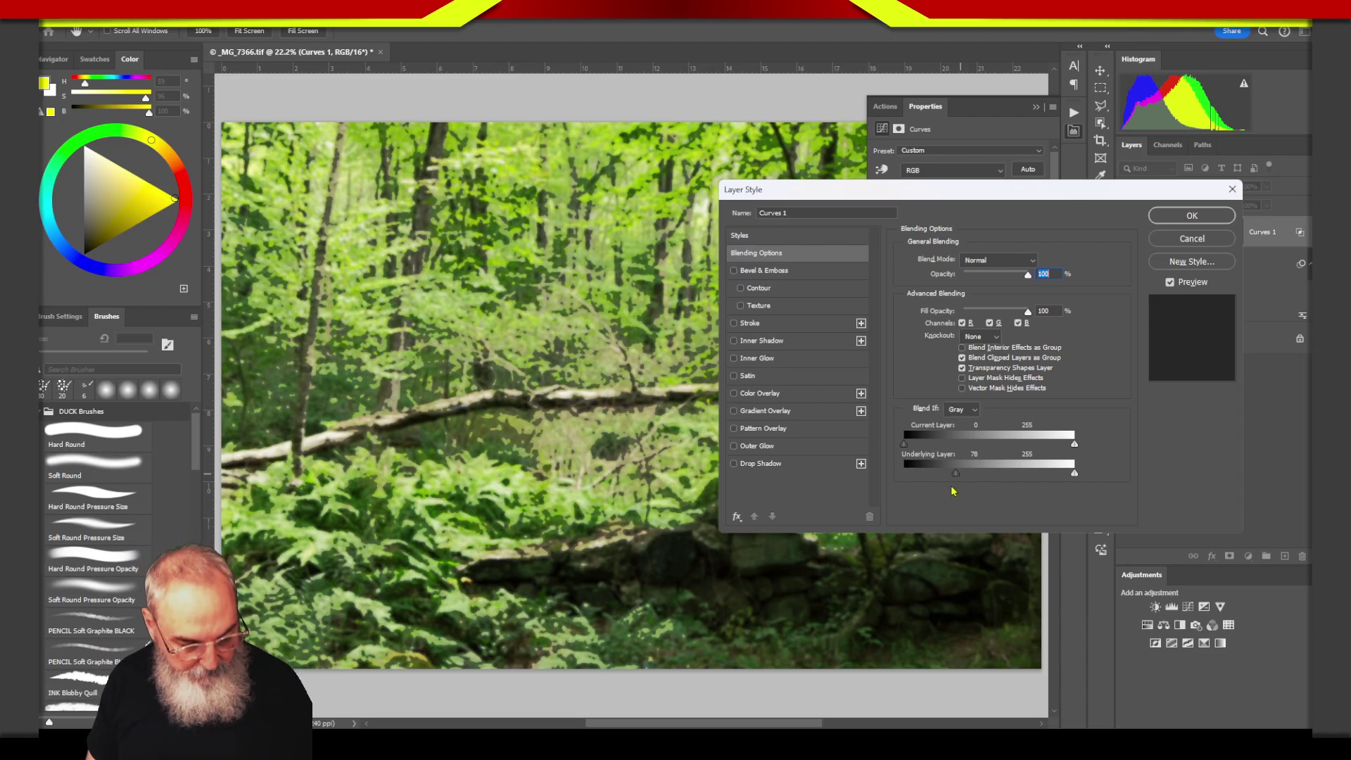
Step: Split the Underlying Layer black slider and mark the transition's 100% and 0% ends
{"action": "left_click_drag", "start_coordinate": [954, 478], "coordinate": [954, 475]}
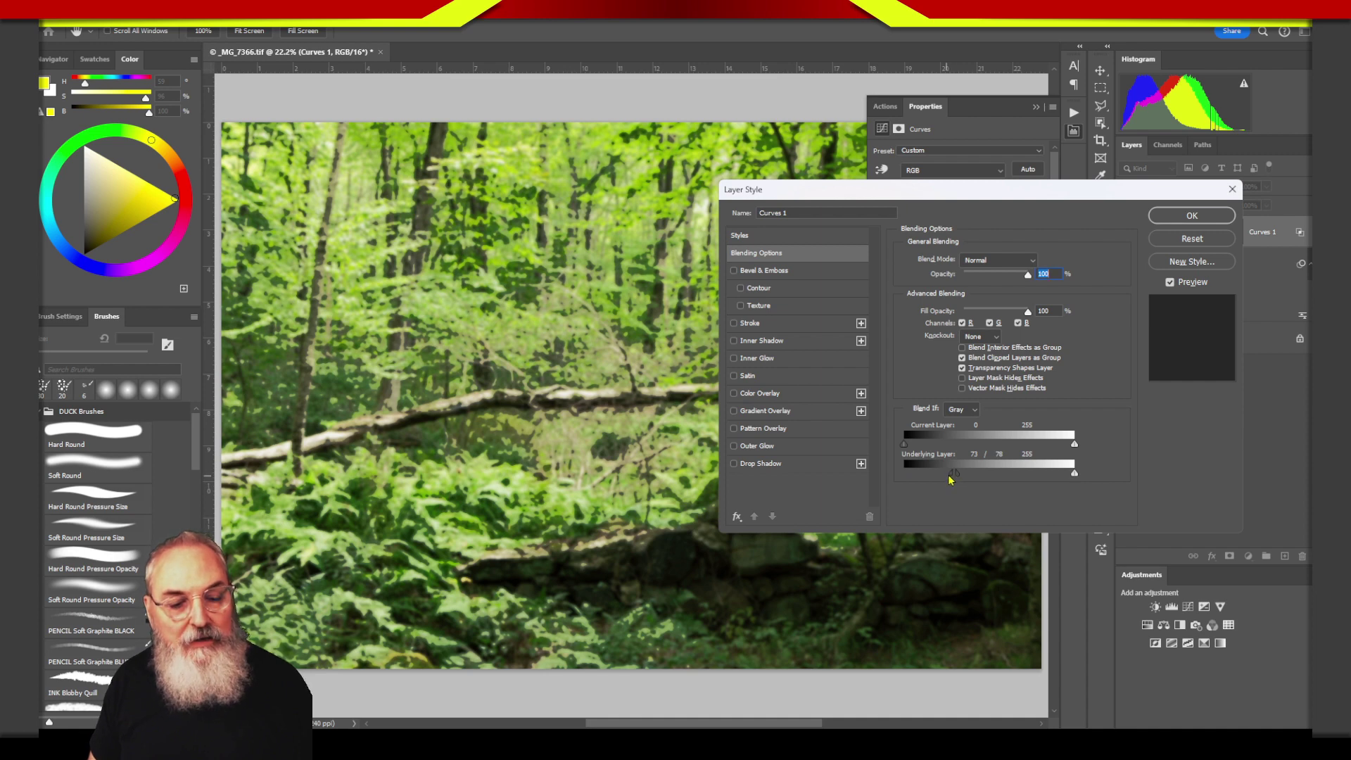
{"action": "mouse_move", "coordinate": [949, 478]}
{"action": "left_mouse_down"}
{"action": "mouse_move", "coordinate": [933, 475]}
{"action": "mouse_move", "coordinate": [961, 475]}
{"action": "left_mouse_up"}
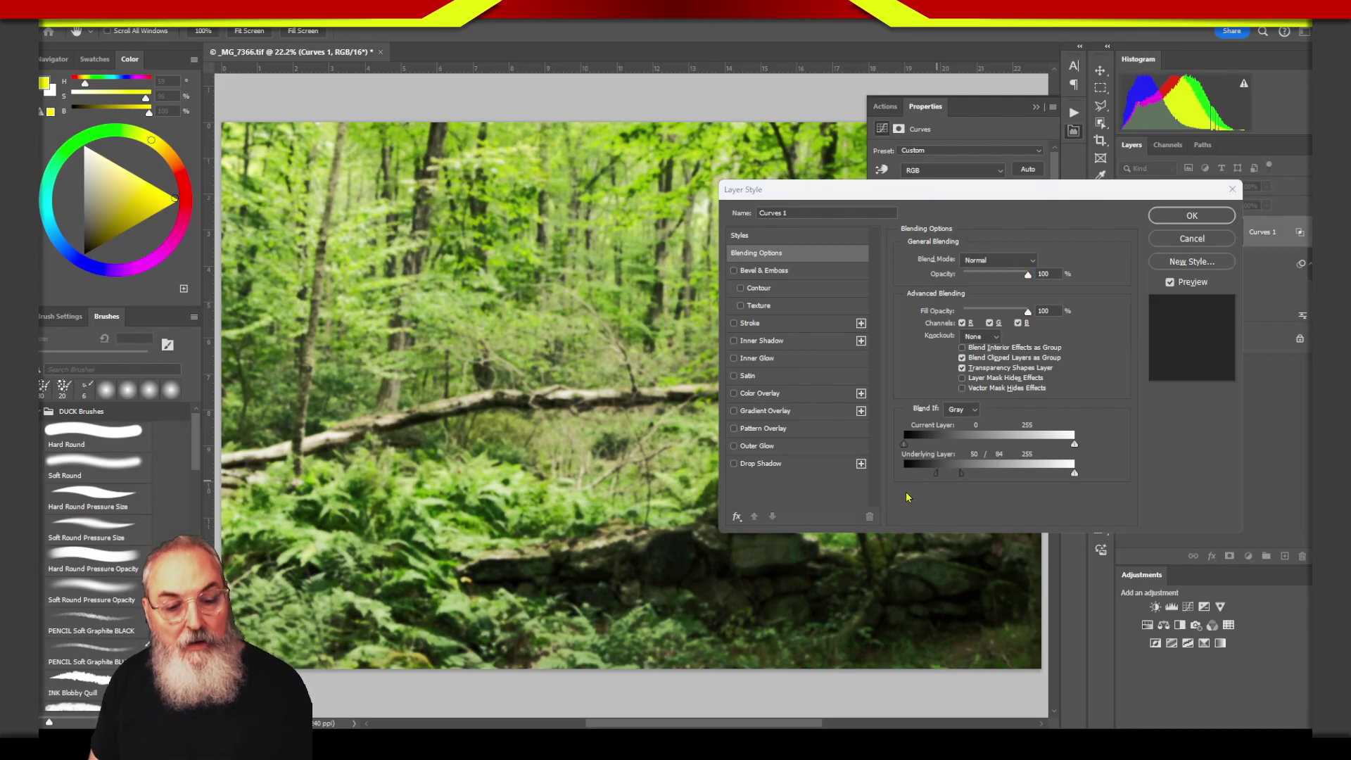
{"action": "mouse_move", "coordinate": [843, 509]}
{"action": "left_mouse_down"}
{"action": "mouse_move", "coordinate": [880, 478]}
{"action": "mouse_move", "coordinate": [892, 500]}
{"action": "left_mouse_up"}
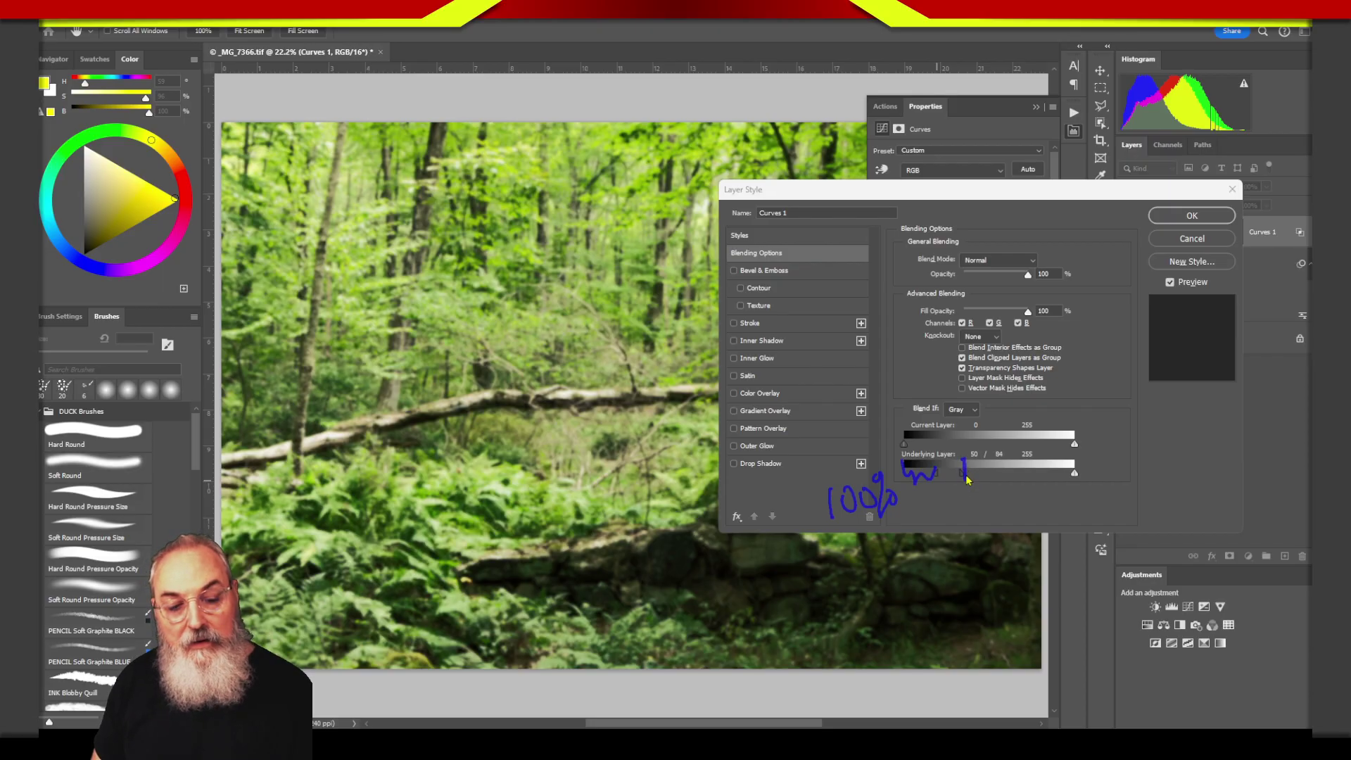
{"action": "left_click_drag", "start_coordinate": [983, 493], "coordinate": [1014, 491]}
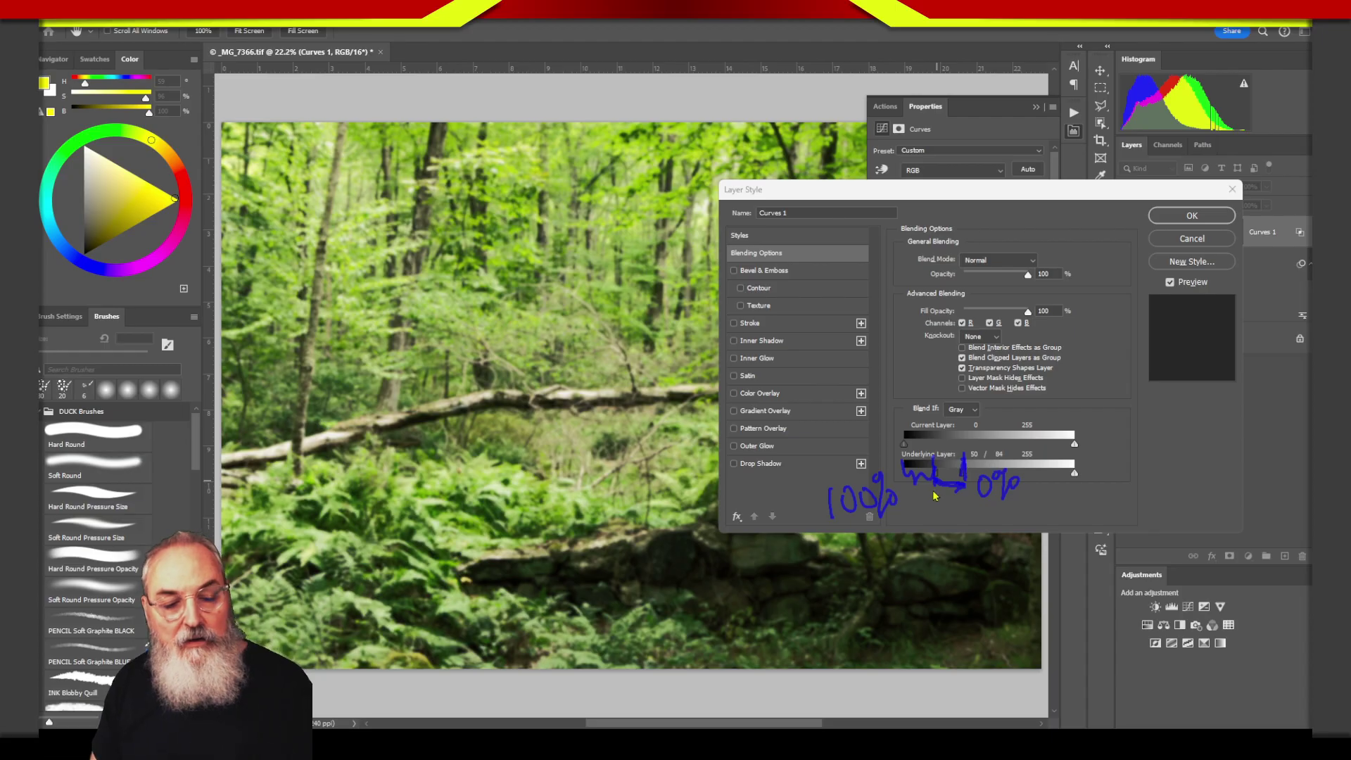
{"action": "mouse_move", "coordinate": [933, 442]}
{"action": "left_mouse_down"}
{"action": "mouse_move", "coordinate": [934, 516]}
{"action": "mouse_move", "coordinate": [964, 513]}
{"action": "left_mouse_up"}
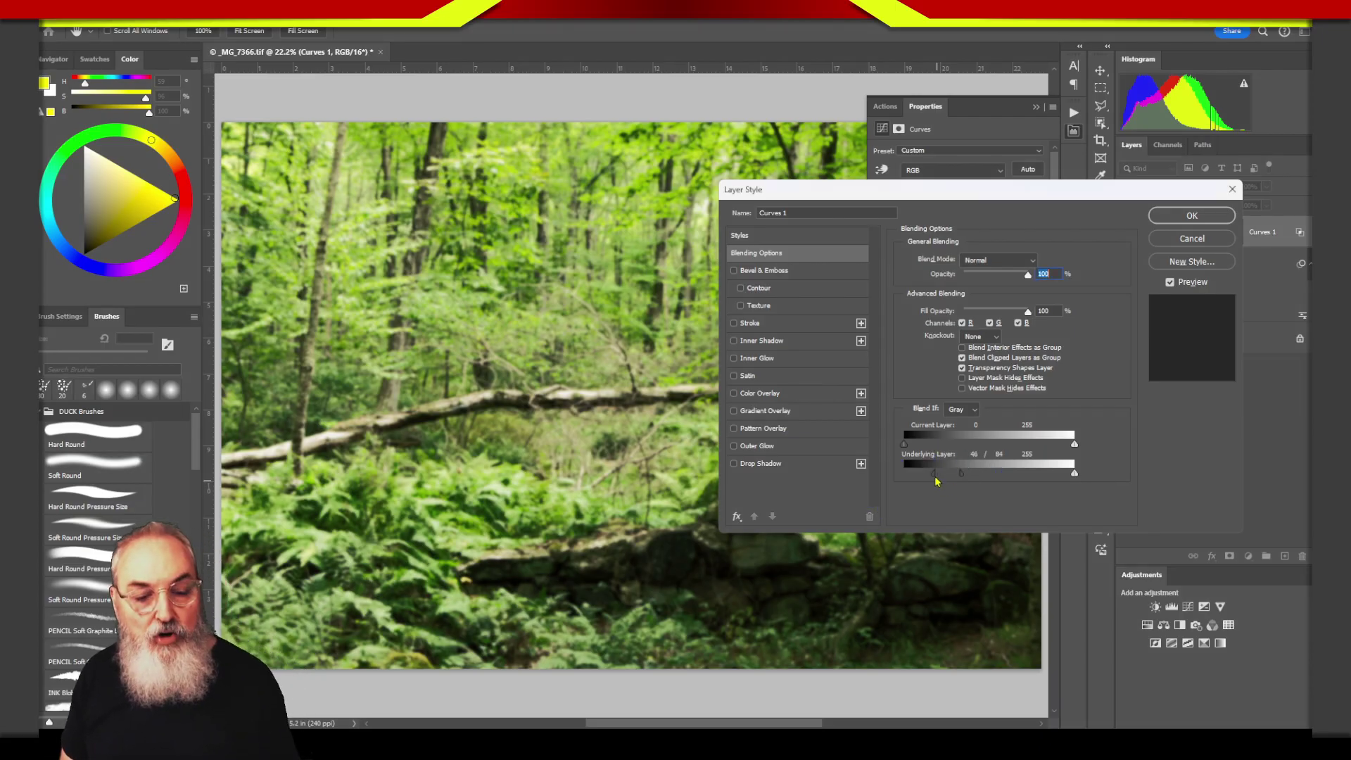
Step: Set the split black-point halves to 0 and 113 to feather the shadow transition
{"action": "left_click_drag", "start_coordinate": [938, 475], "coordinate": [905, 494]}
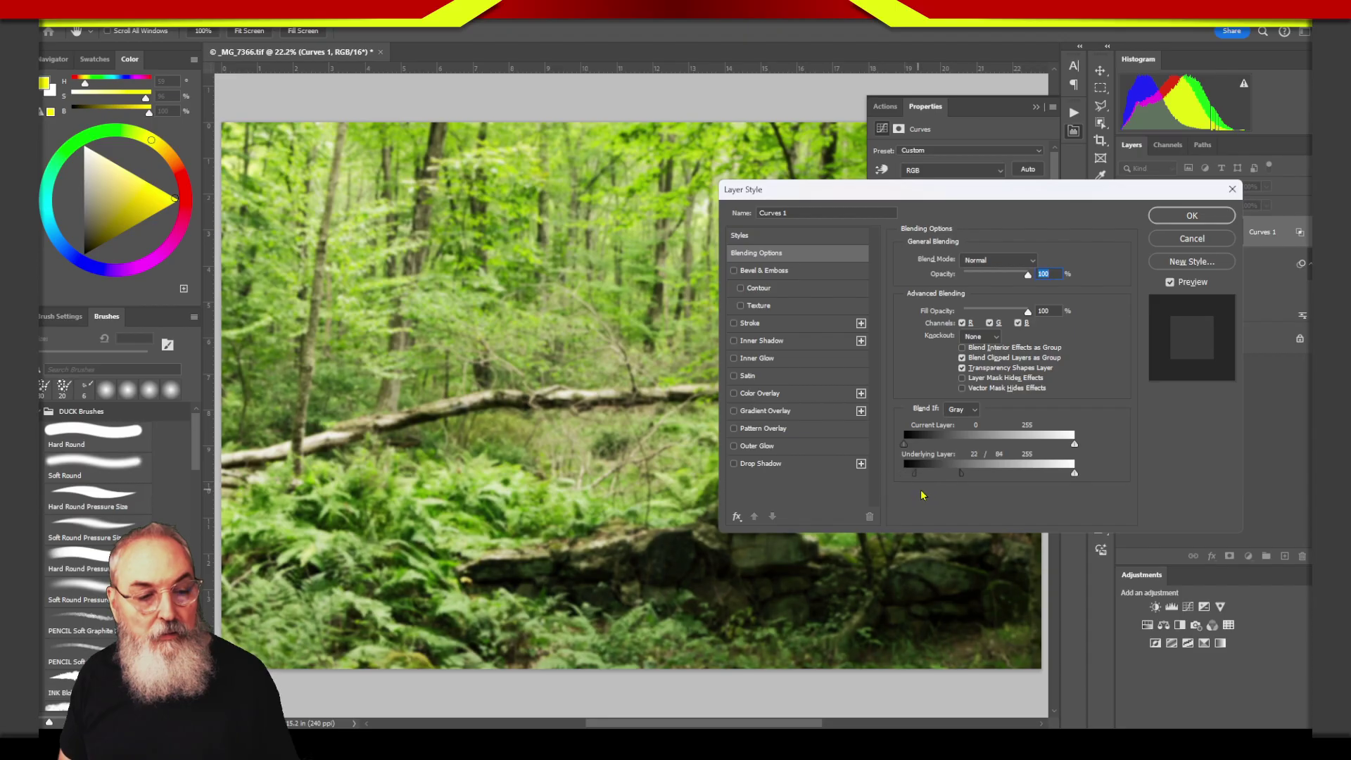
{"action": "left_click_drag", "start_coordinate": [961, 479], "coordinate": [976, 484]}
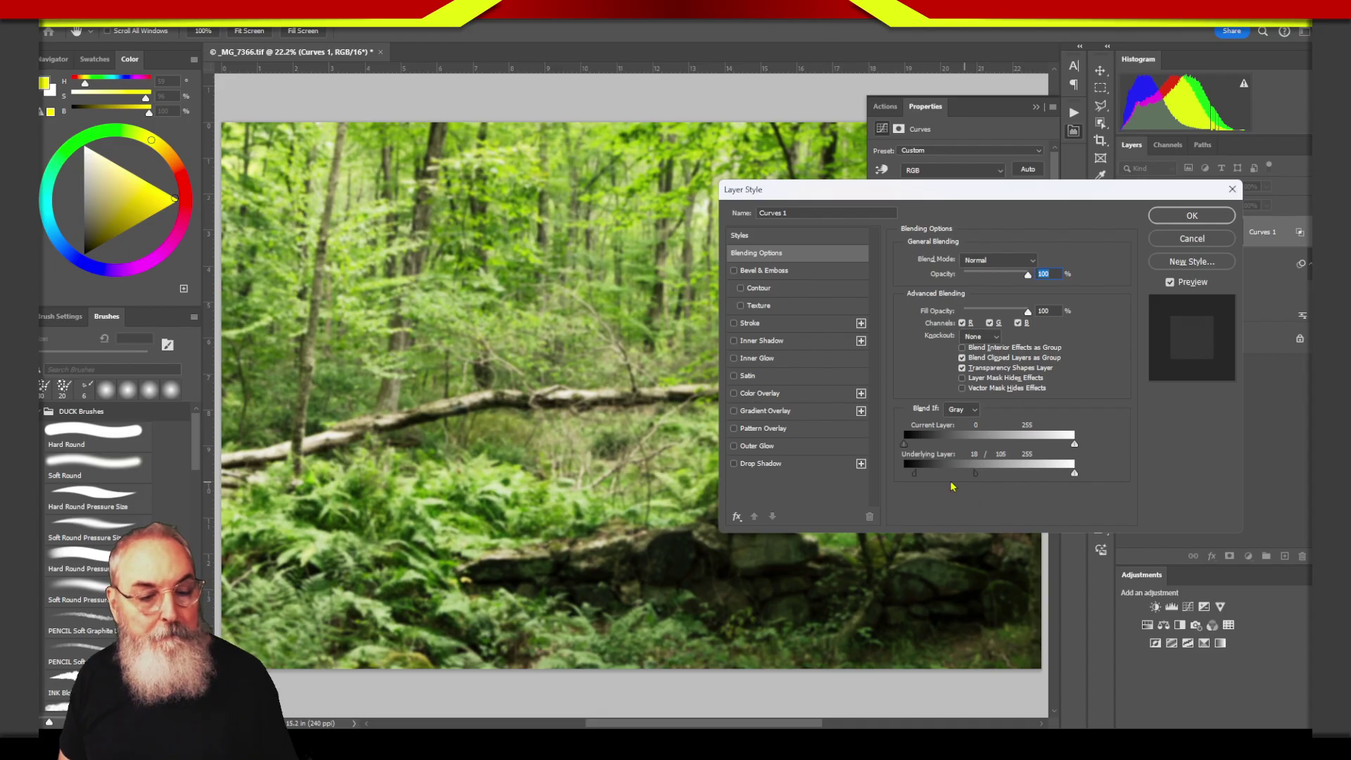
{"action": "left_click_drag", "start_coordinate": [918, 480], "coordinate": [902, 482]}
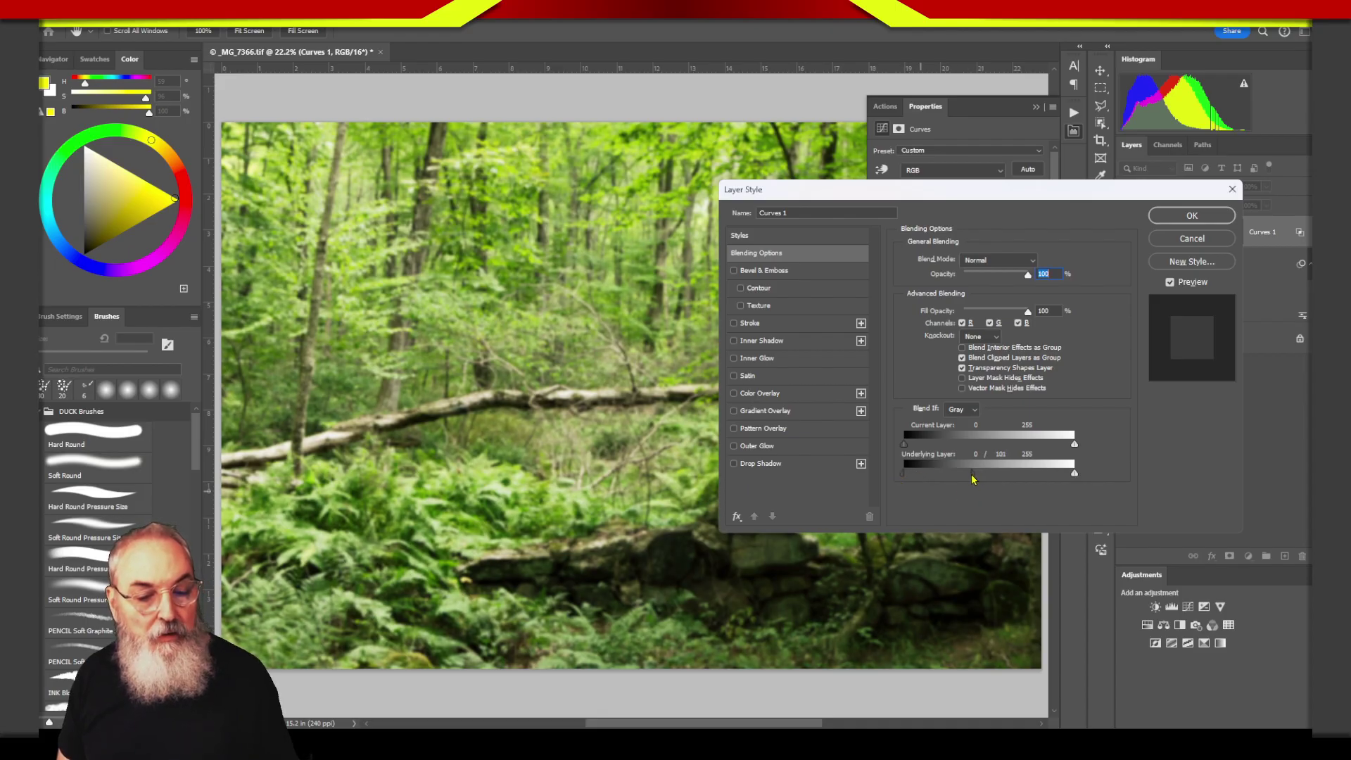
{"action": "left_click_drag", "start_coordinate": [993, 481], "coordinate": [985, 485]}
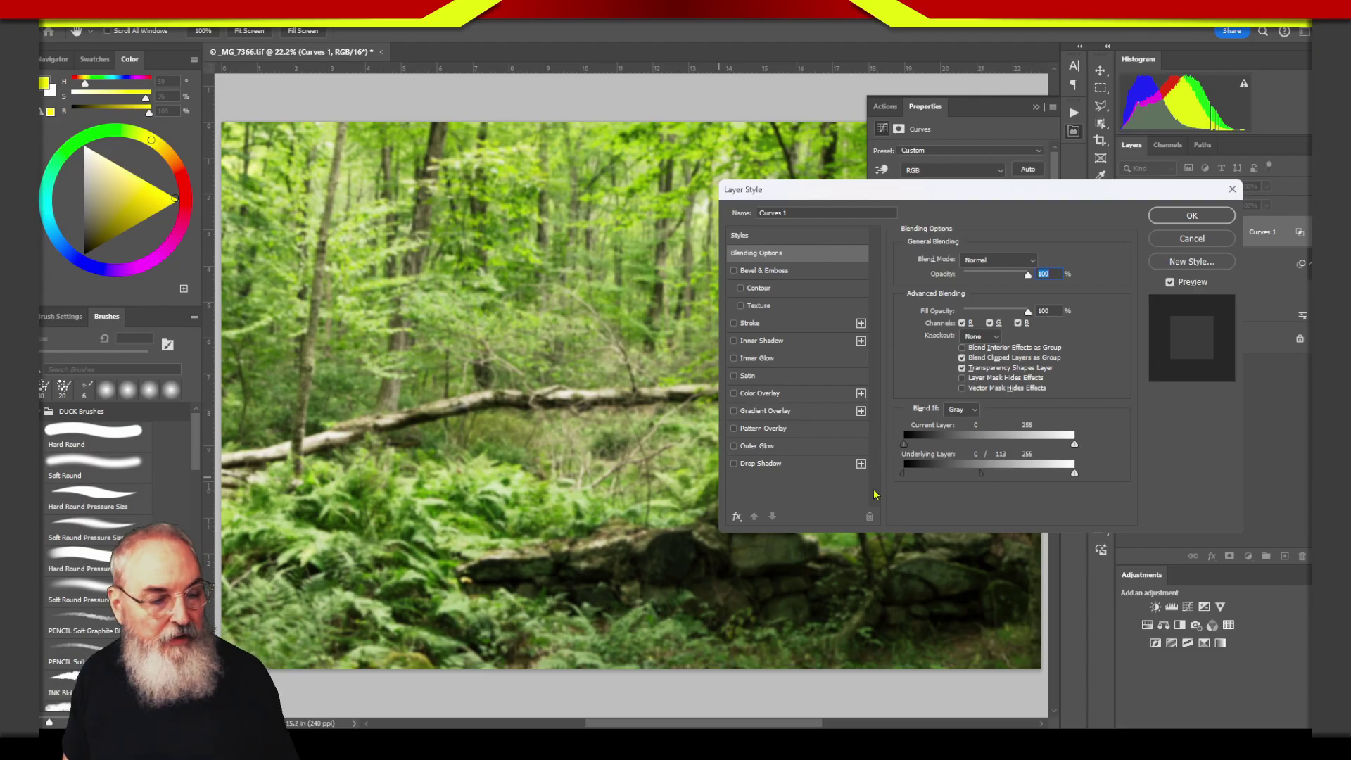
{"action": "left_click_drag", "start_coordinate": [906, 478], "coordinate": [902, 473]}
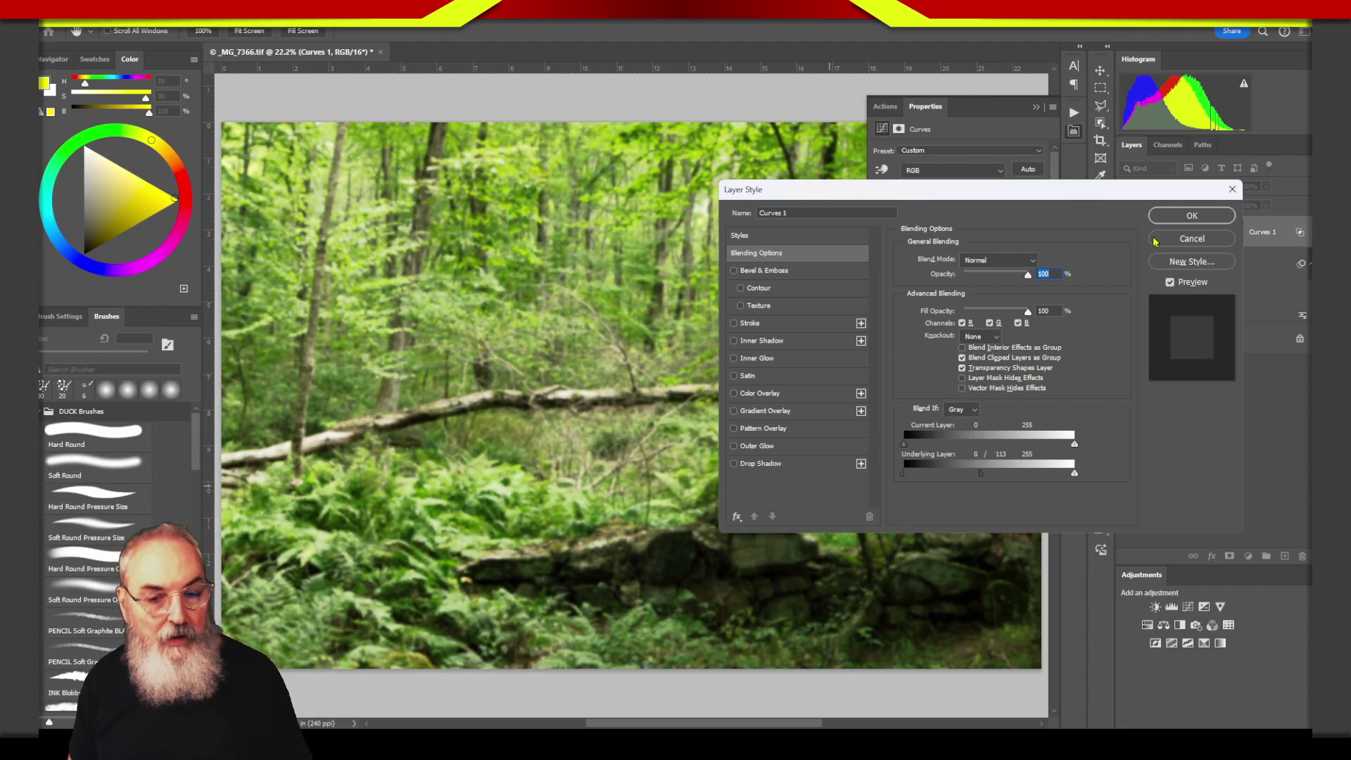
Step: Apply the Blend If settings, toggle Curves 1 visibility to compare, and select Layer 1
{"action": "left_click", "coordinate": [1199, 218]}
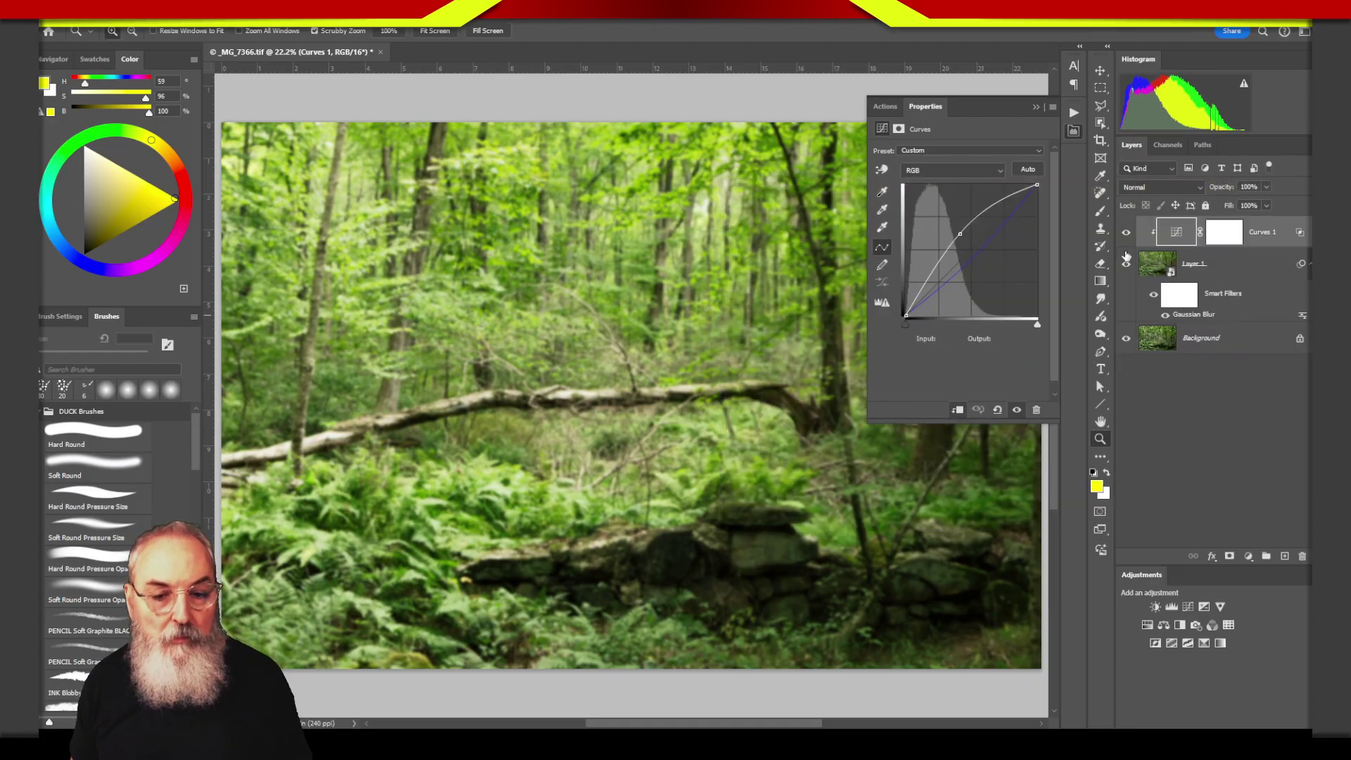
{"action": "left_click", "coordinate": [1127, 237]}
{"action": "left_click", "coordinate": [1126, 236]}
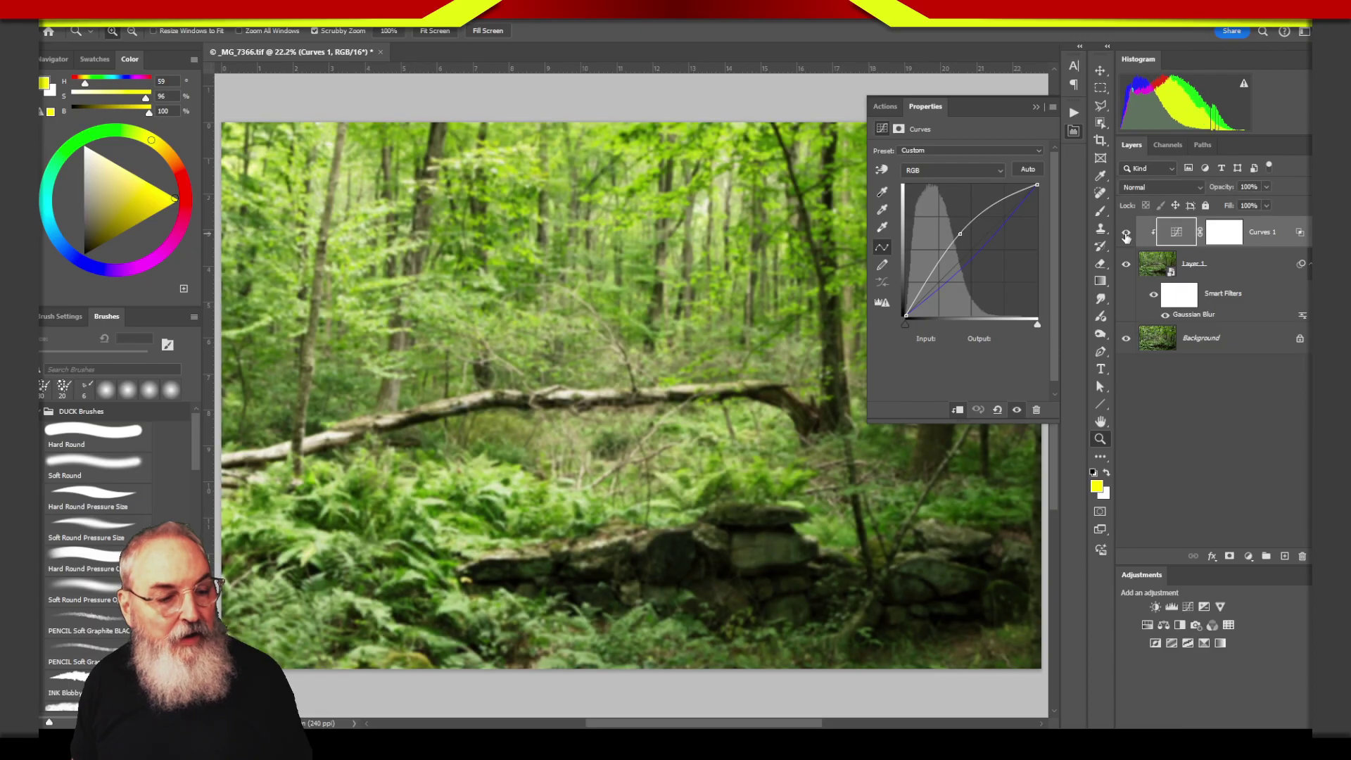
{"action": "left_click", "coordinate": [1126, 237]}
{"action": "left_click", "coordinate": [1126, 237]}
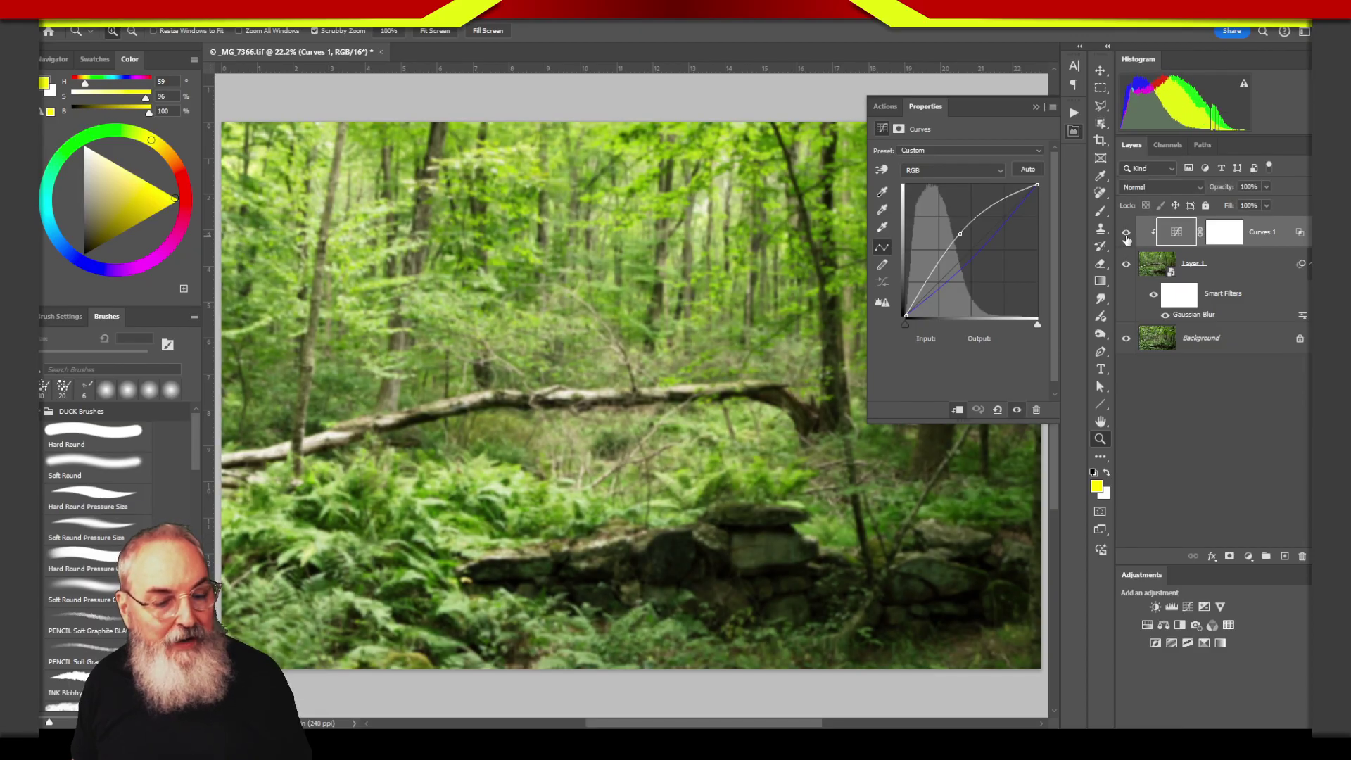
{"action": "left_click", "coordinate": [1126, 238]}
{"action": "left_click", "coordinate": [1126, 238]}
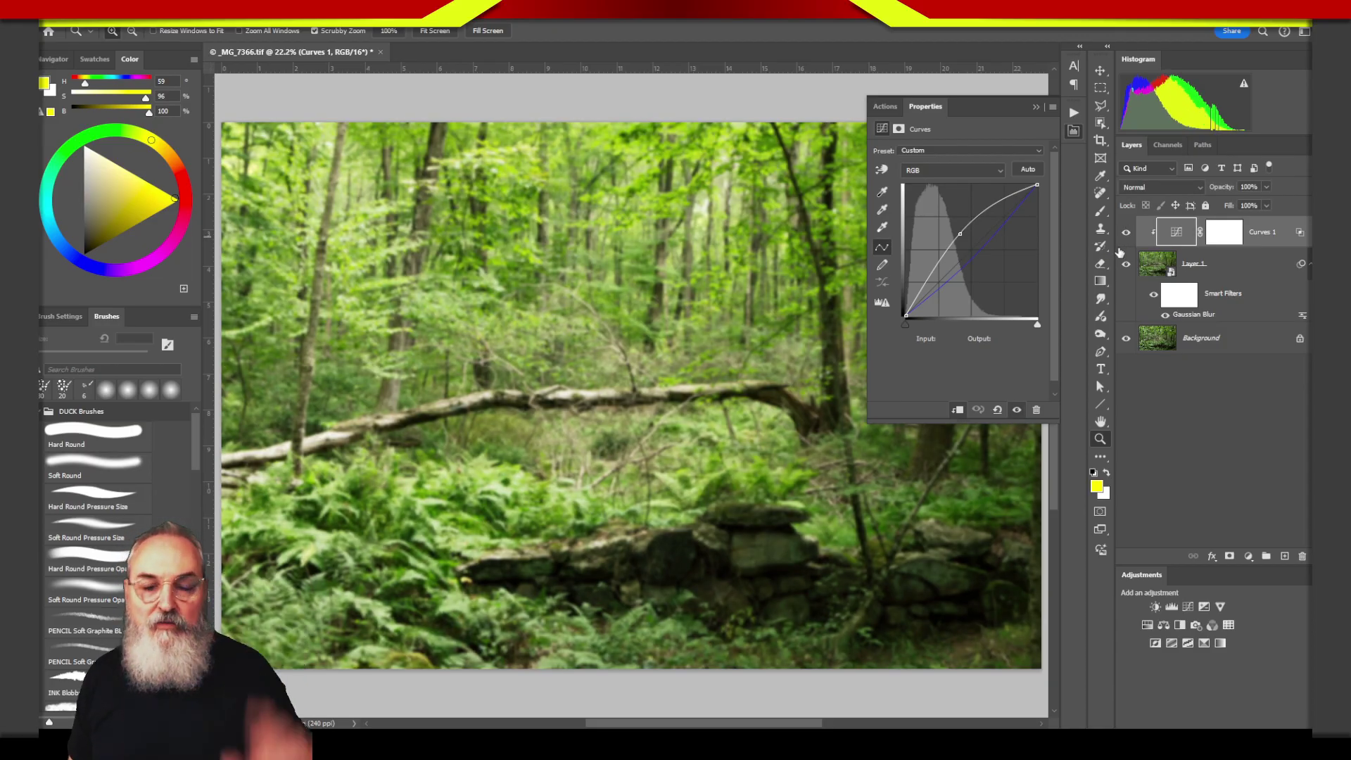
{"action": "left_click", "coordinate": [1126, 236]}
{"action": "left_click", "coordinate": [1126, 237]}
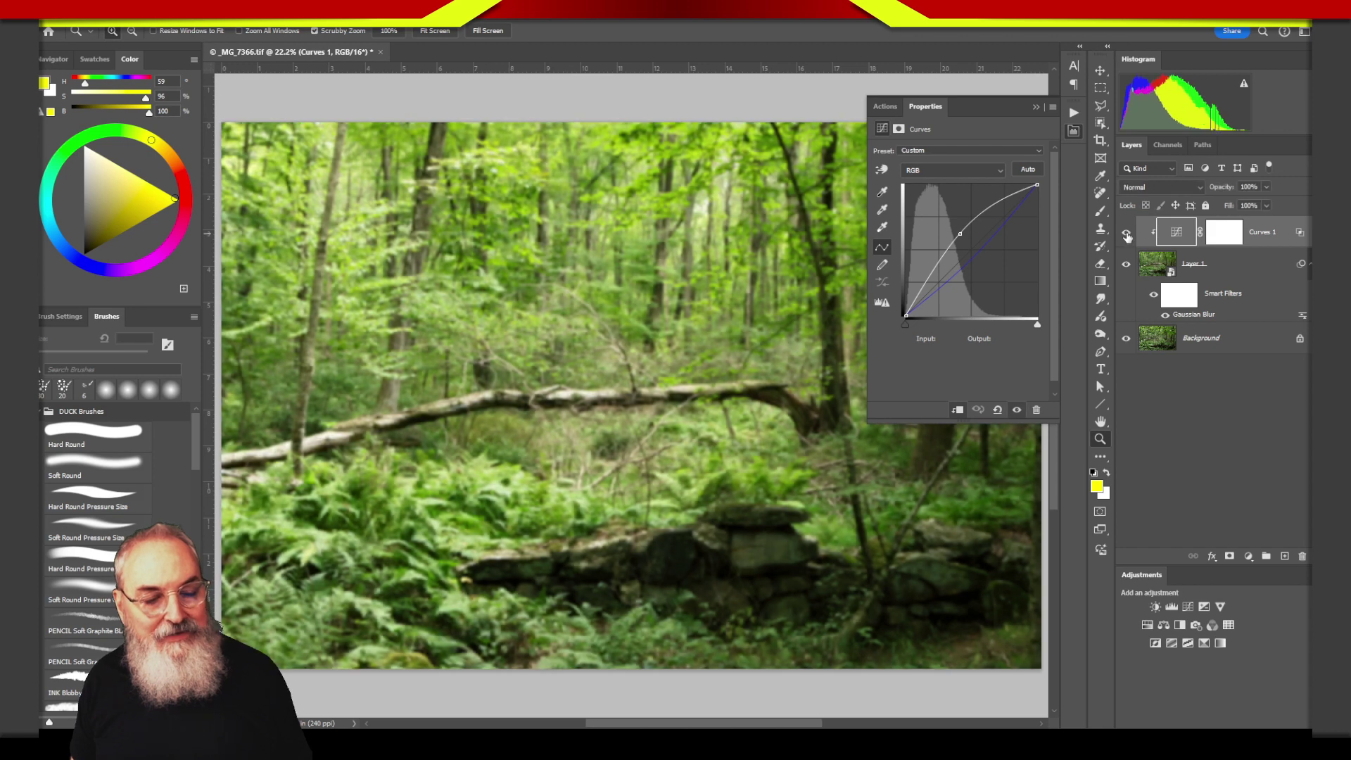
{"action": "left_click", "coordinate": [1127, 236]}
{"action": "left_click", "coordinate": [1127, 237]}
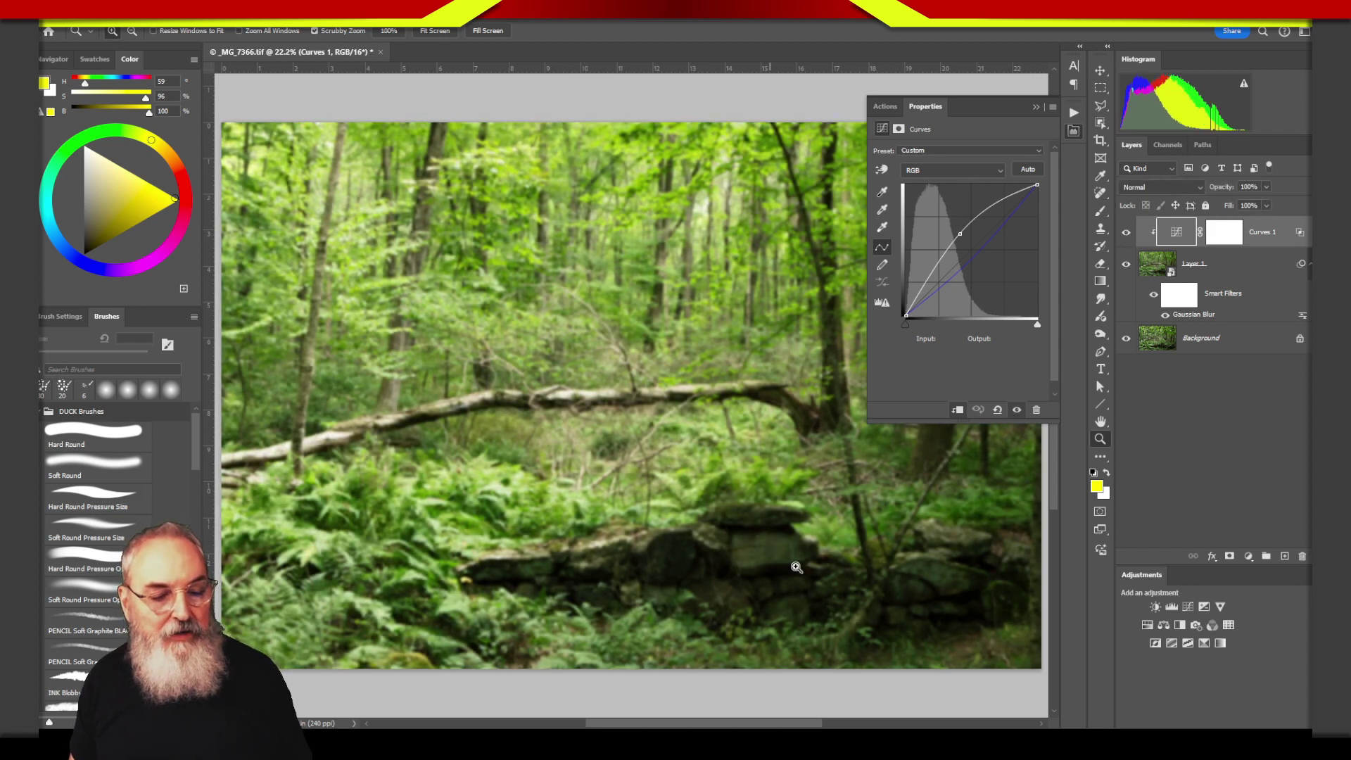
{"action": "left_click", "coordinate": [1126, 233]}
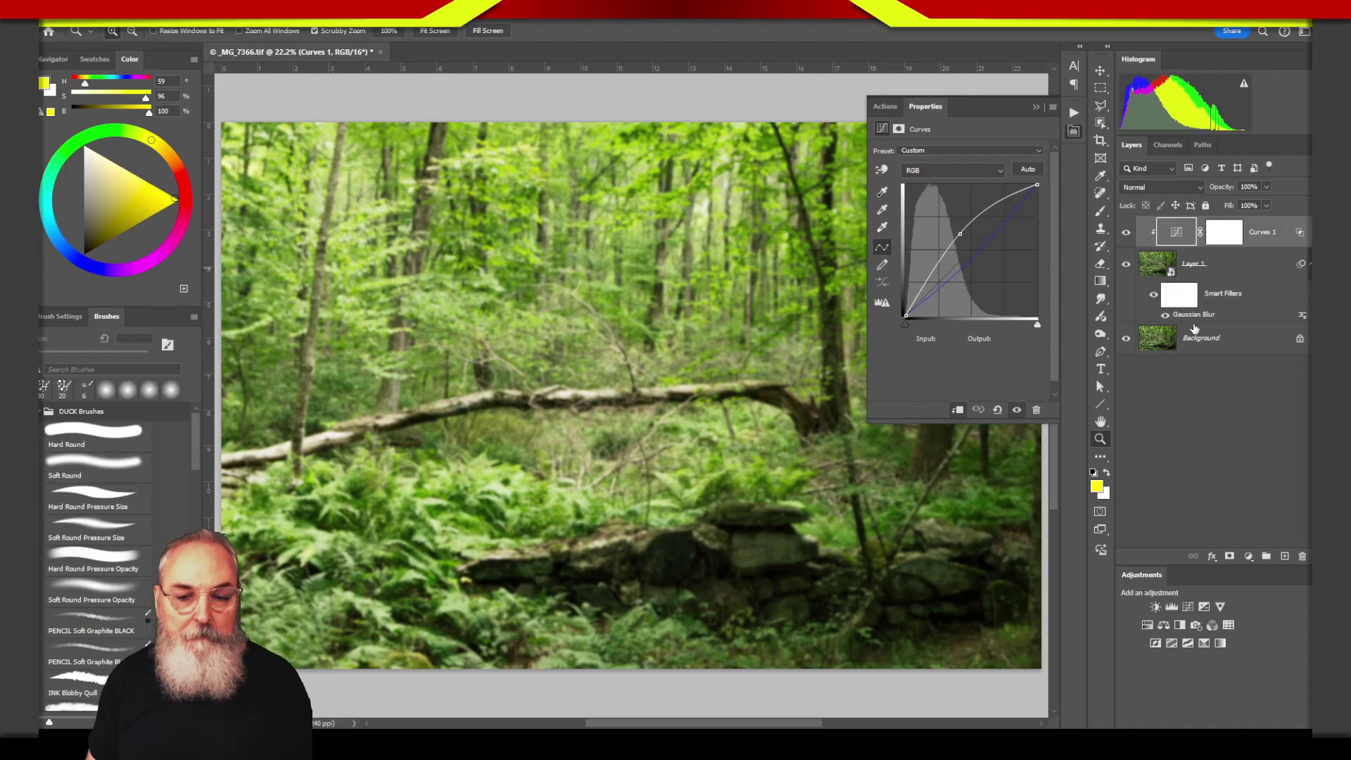
{"action": "left_click", "coordinate": [1231, 273]}
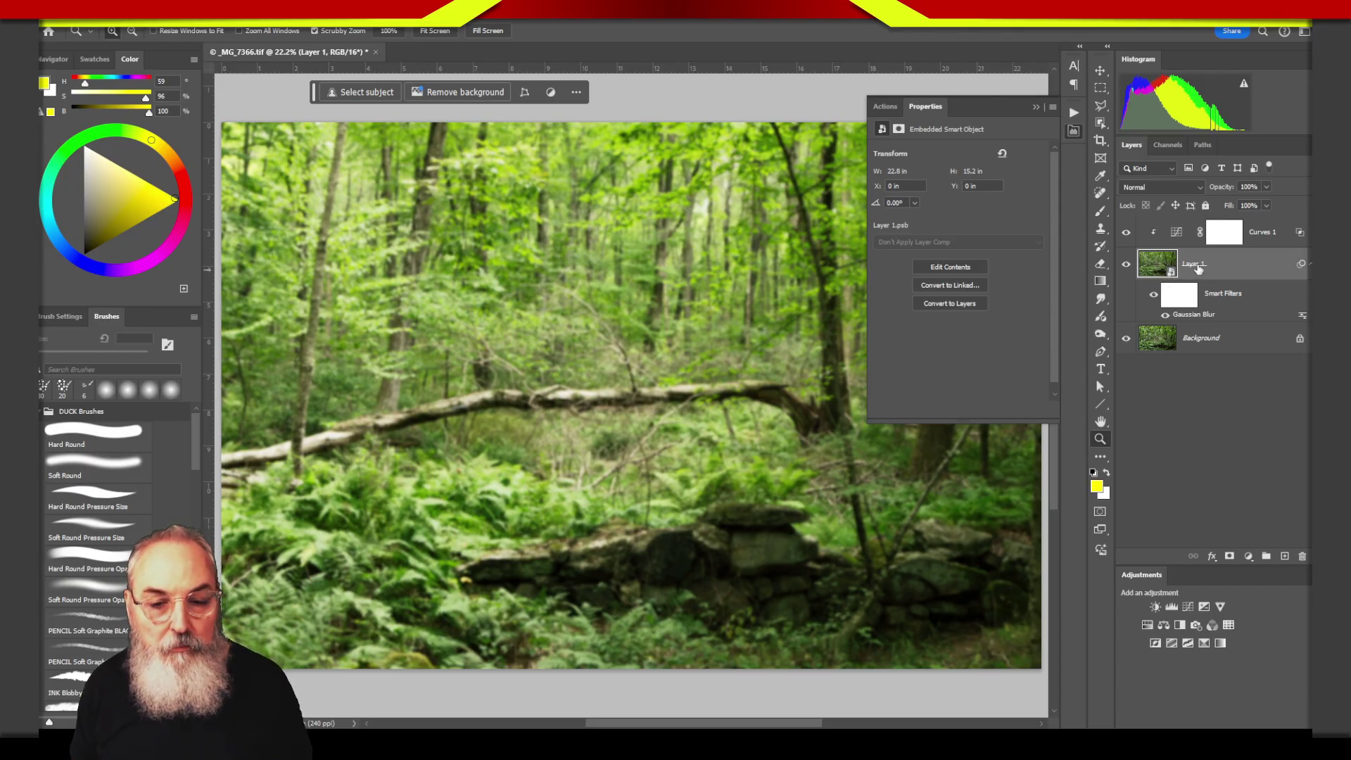
Step: Rename Layer 1 to 'BLUR'
{"action": "double_click", "coordinate": [1200, 266]}
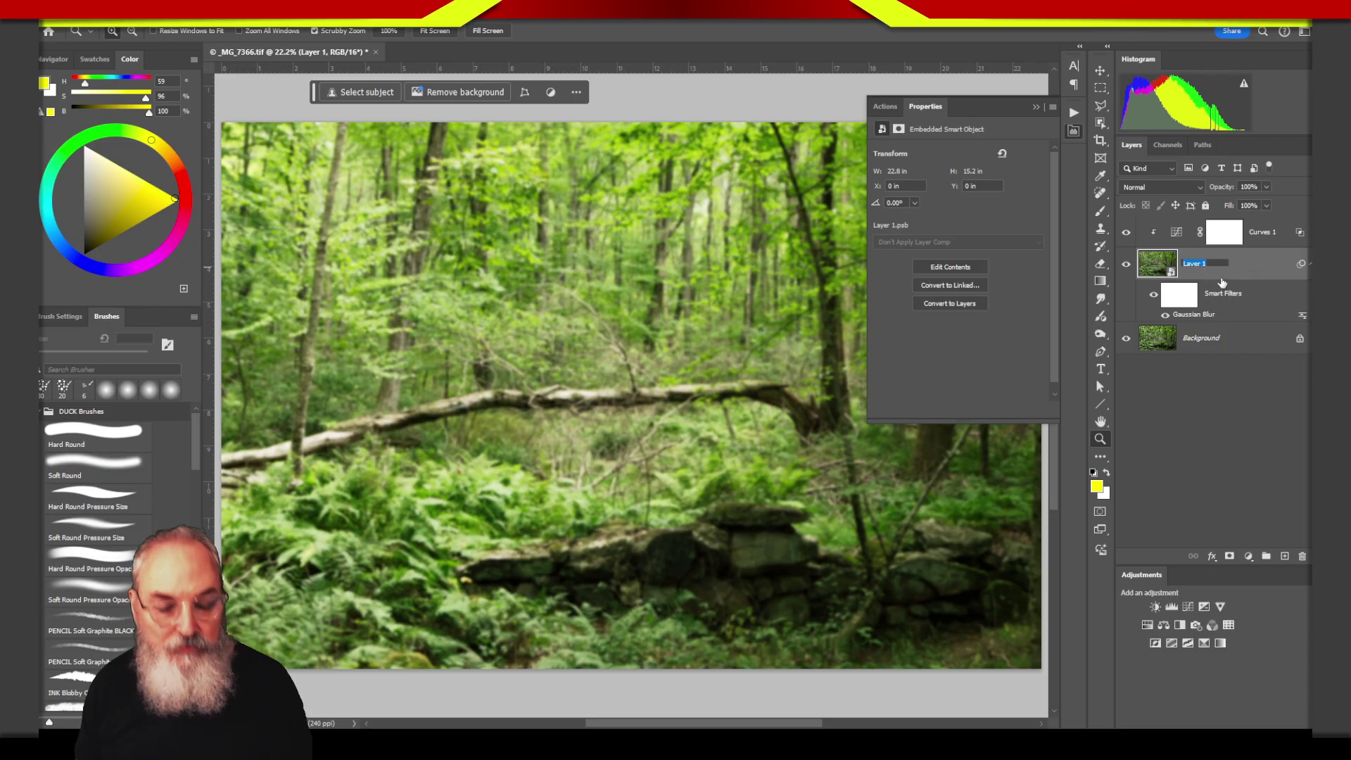
{"action": "type", "text": "B"}
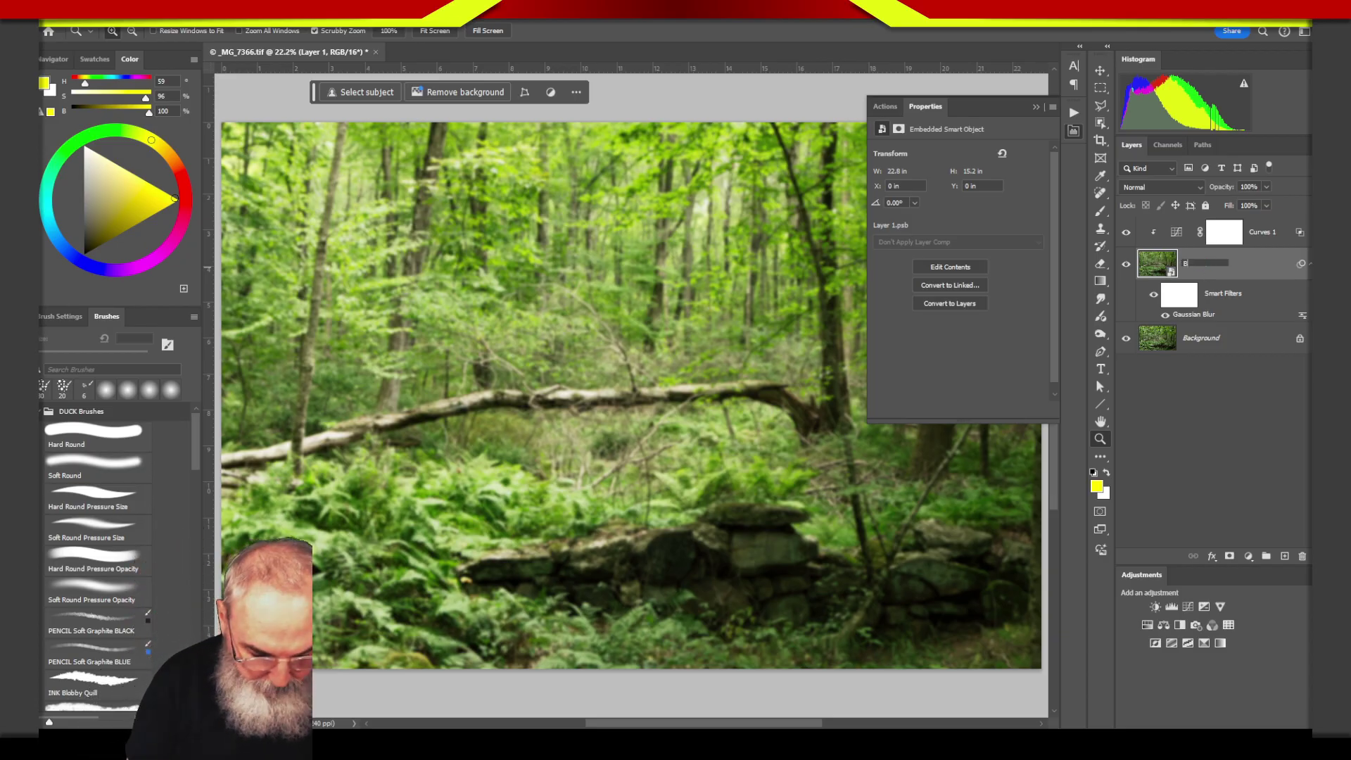
{"action": "type", "text": "LUR"}
{"action": "key", "text": "Return"}
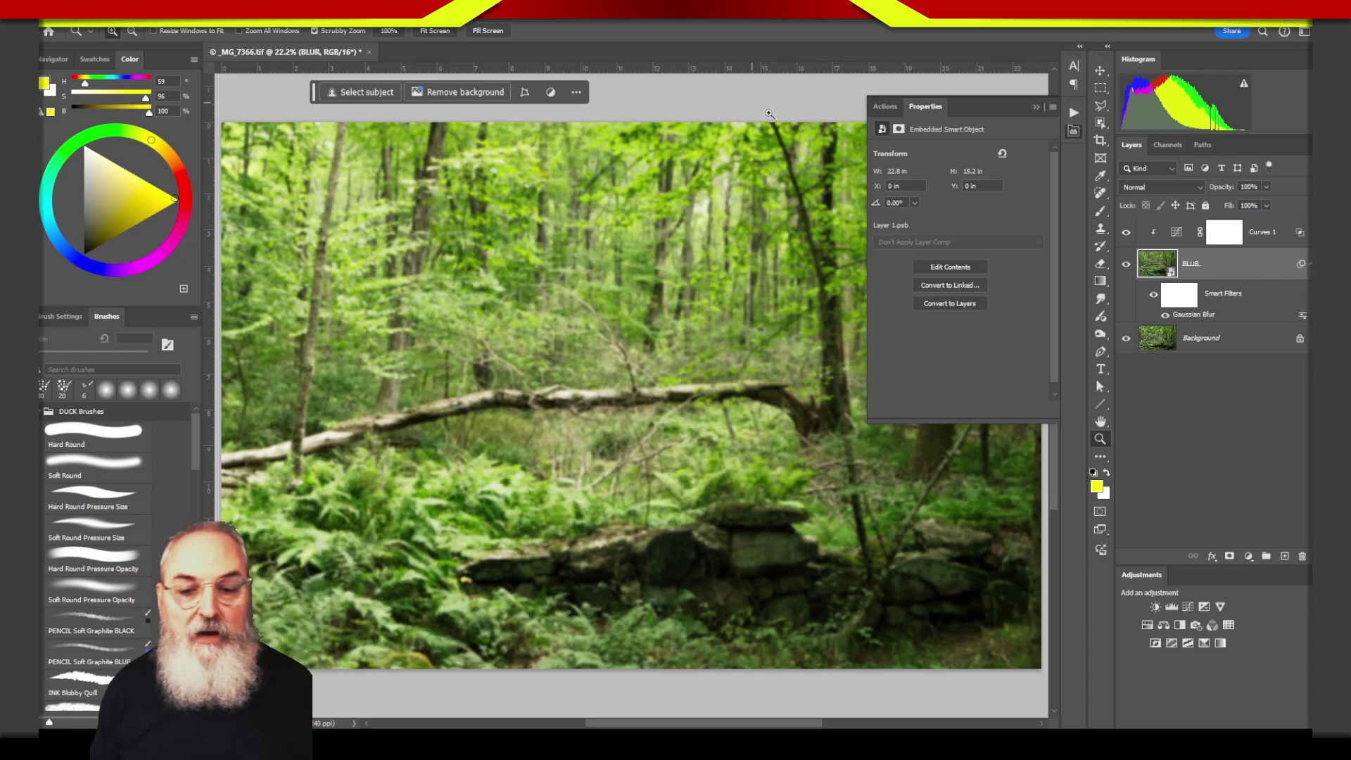
Step: Add a white layer mask to the BLUR layer
{"action": "left_click", "coordinate": [1228, 271], "text": "ctrl"}
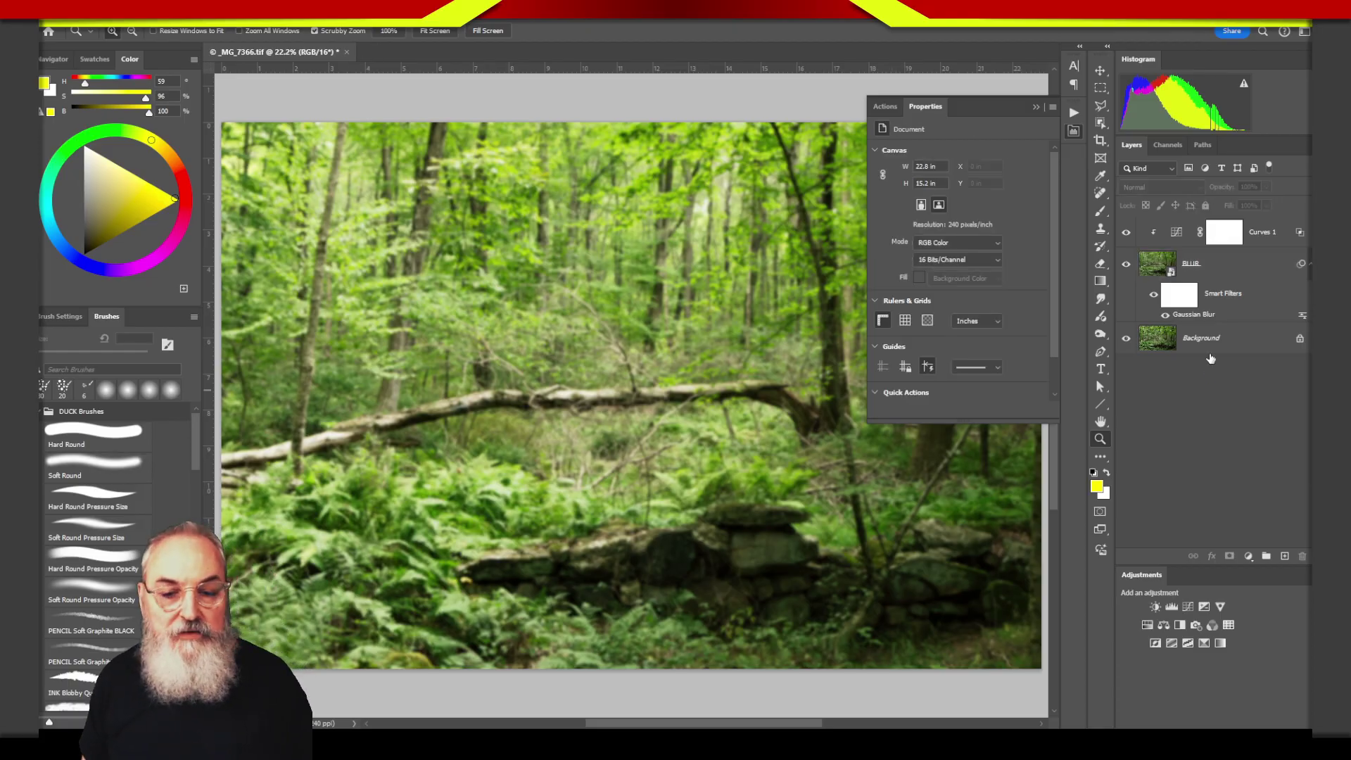
{"action": "left_click", "coordinate": [1229, 269]}
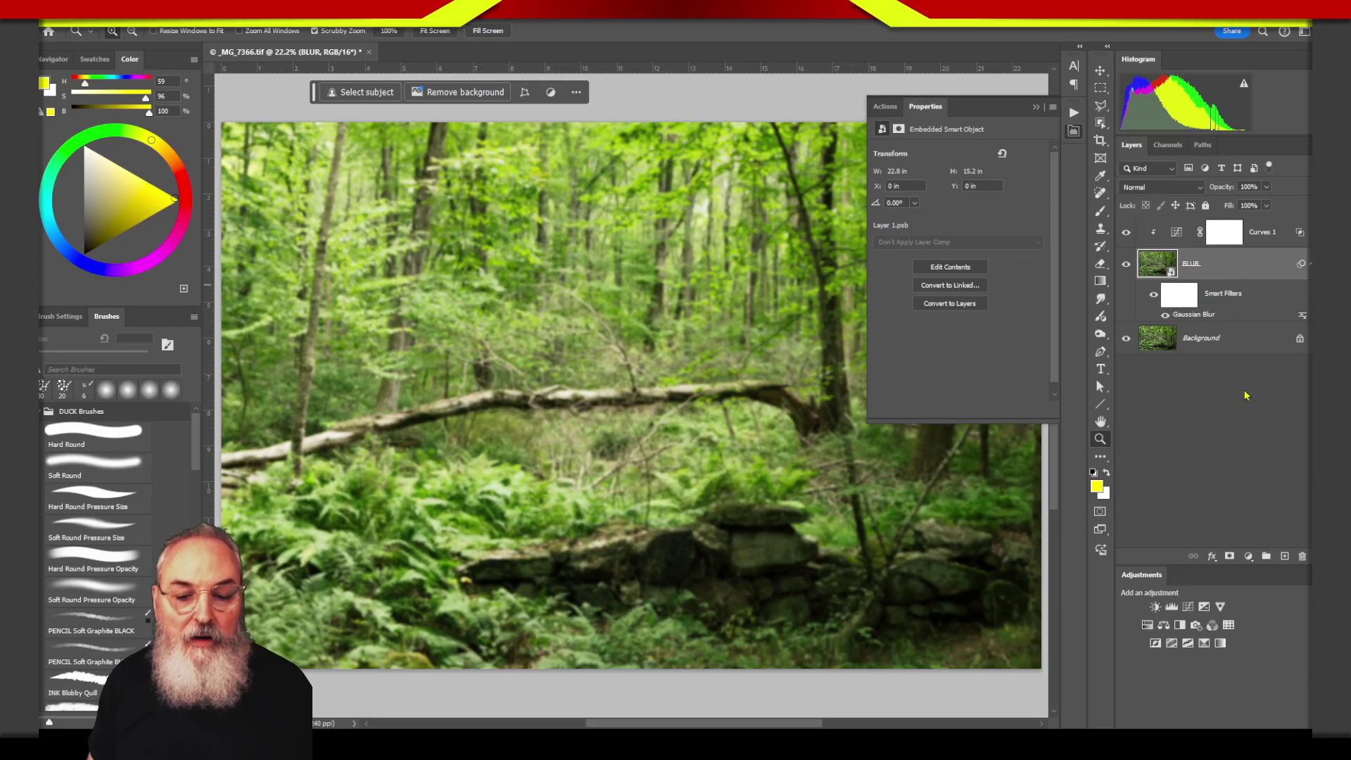
{"action": "left_click", "coordinate": [1231, 556]}
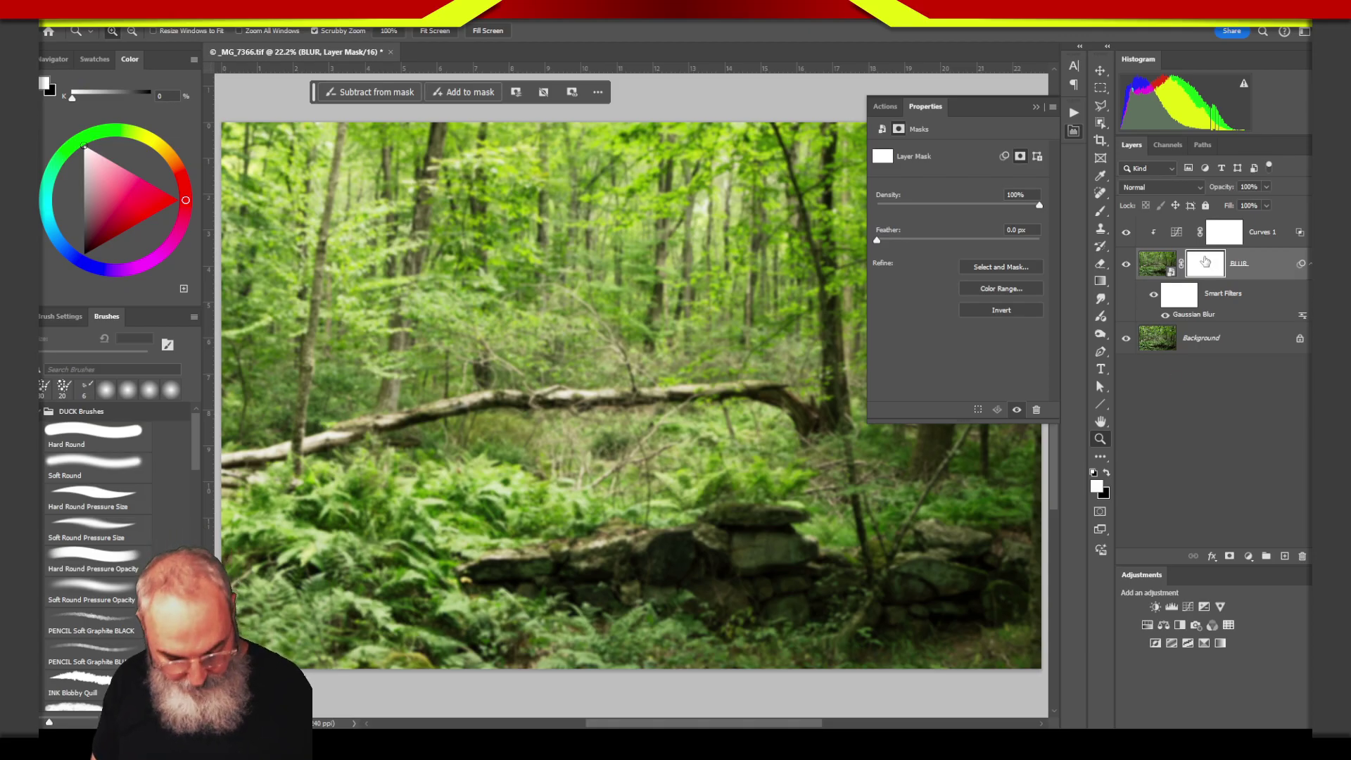
Step: Invert the BLUR mask to black and load a 30 px Soft Round brush
{"action": "key", "text": "ctrl+i"}
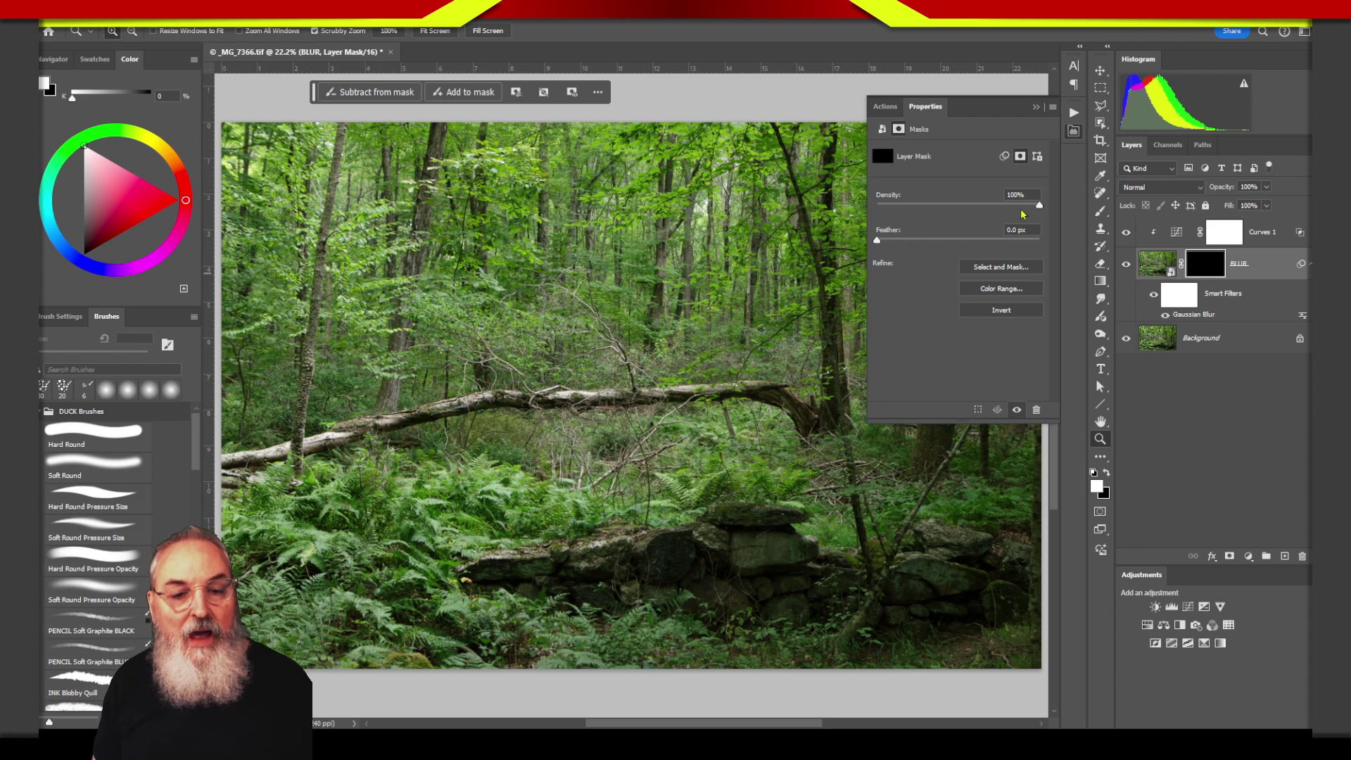
{"action": "left_click", "coordinate": [1073, 130]}
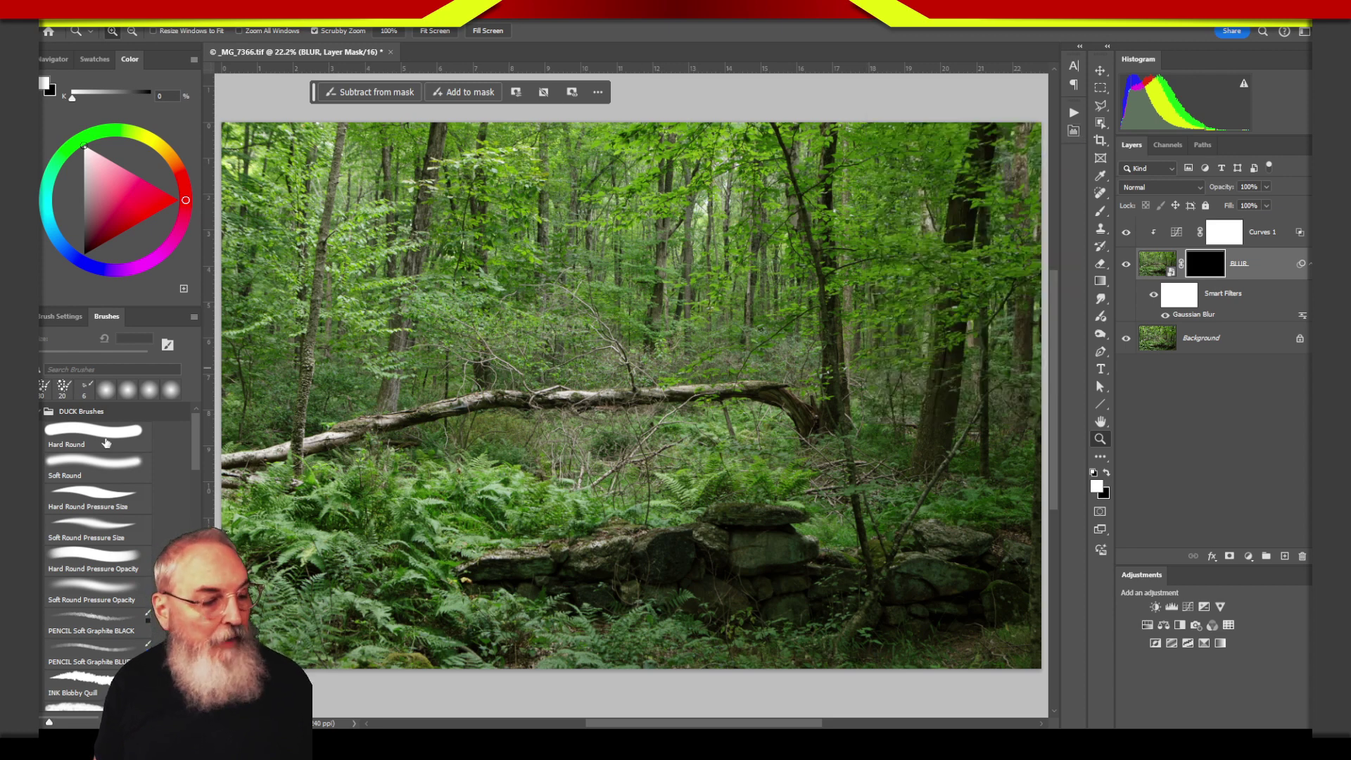
{"action": "key", "text": "b"}
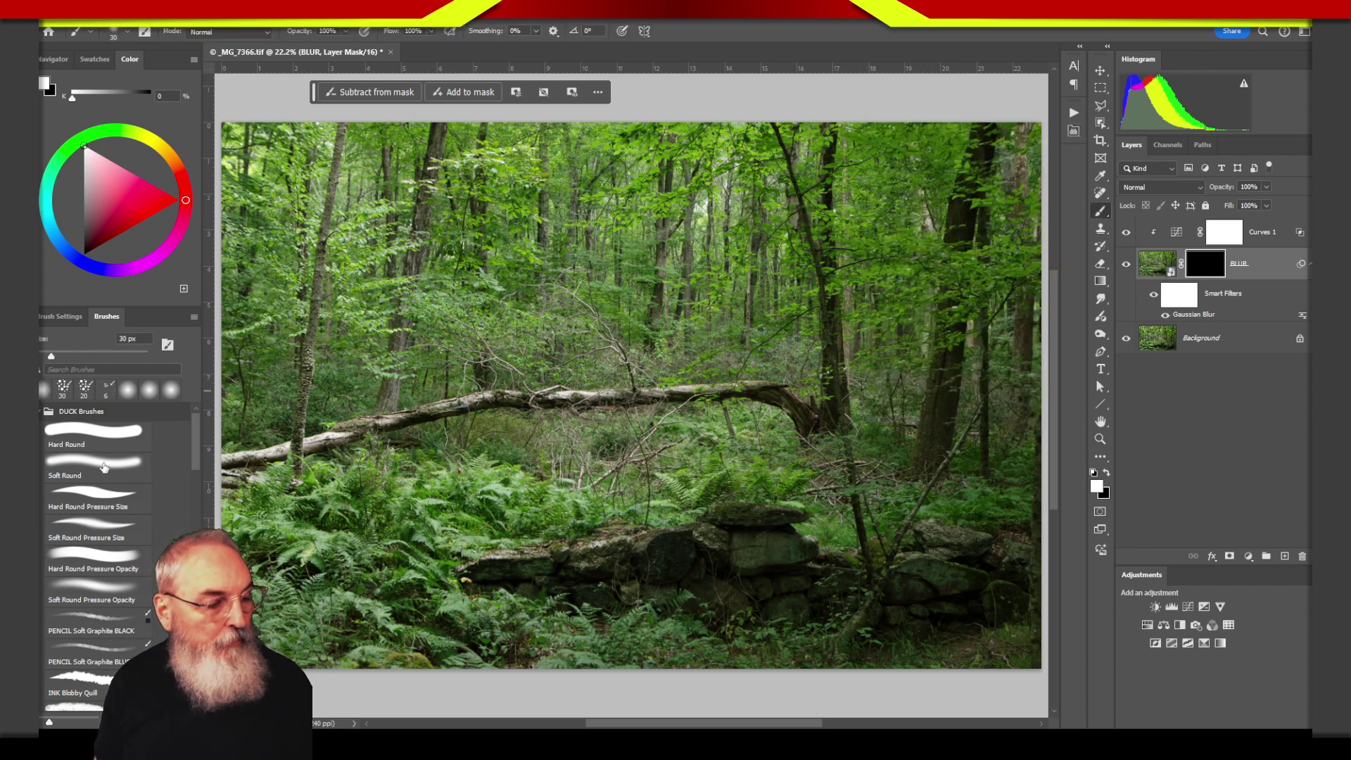
{"action": "left_click", "coordinate": [103, 466]}
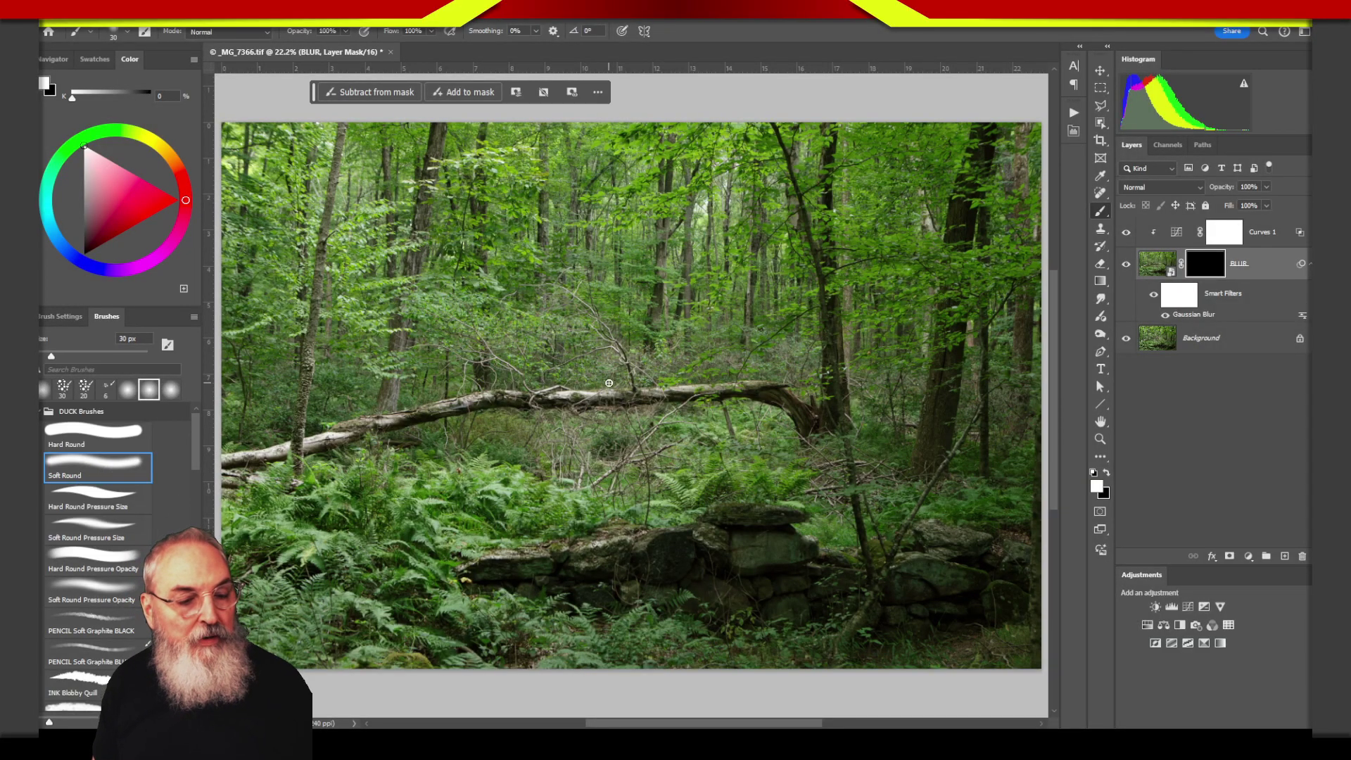
Step: With a 2952 px white brush, paint the blur back over the forest's centre
{"action": "left_click_drag", "start_coordinate": [608, 383], "coordinate": [785, 381]}
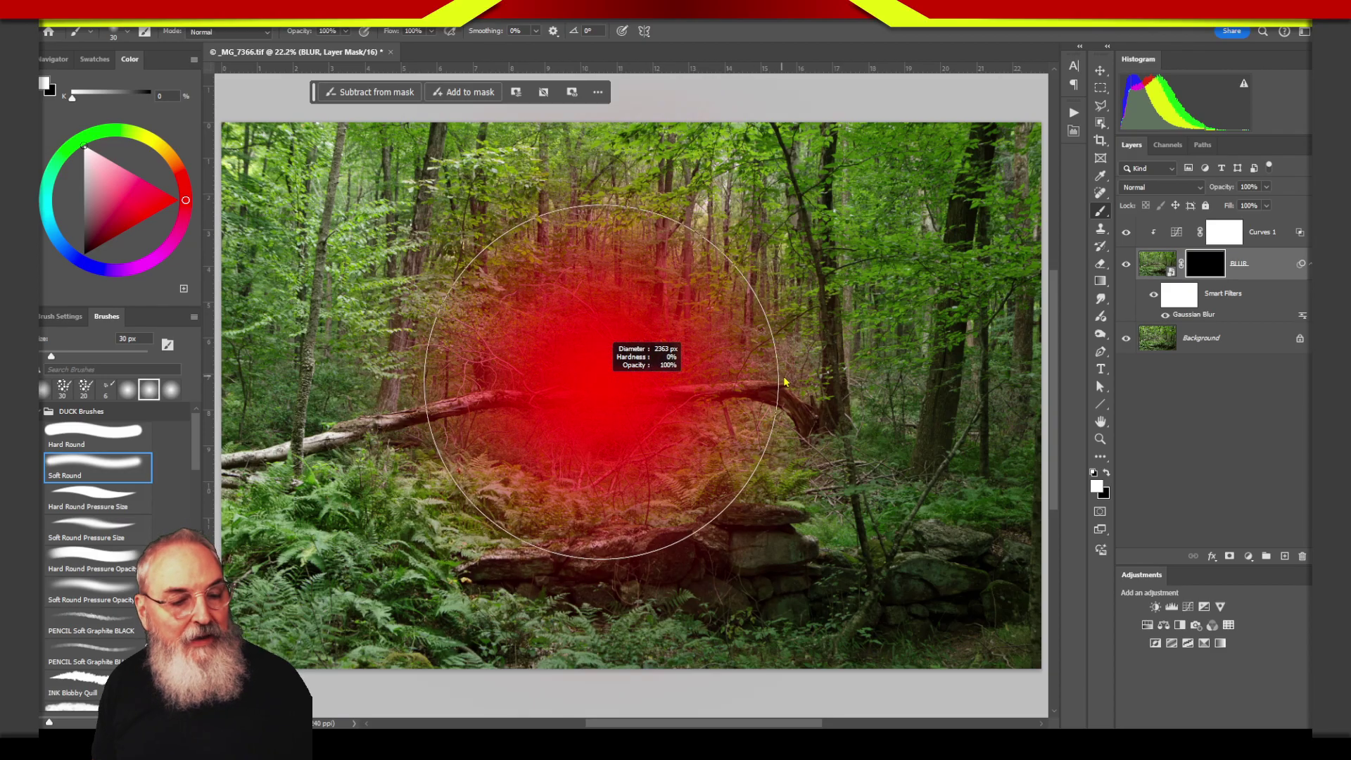
{"action": "left_click_drag", "start_coordinate": [785, 381], "coordinate": [826, 377]}
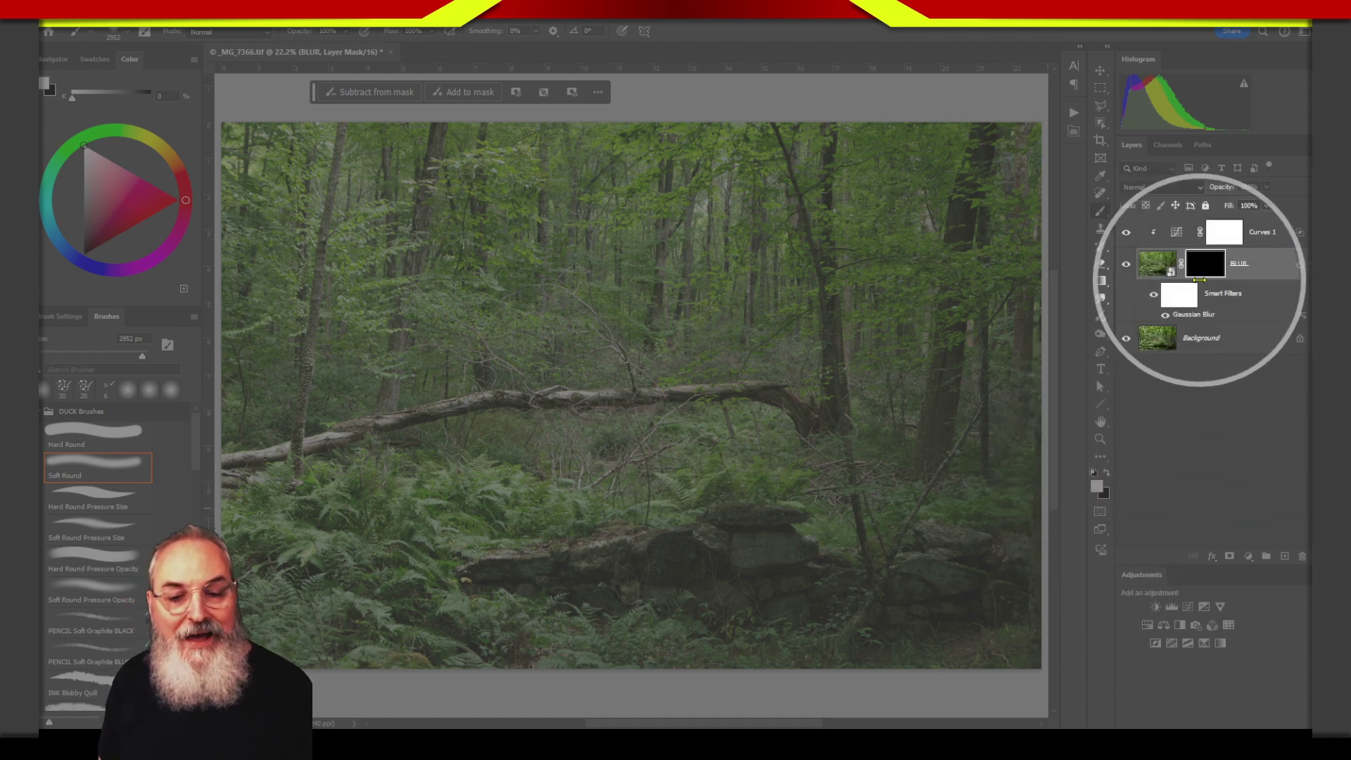
{"action": "key", "text": "d"}
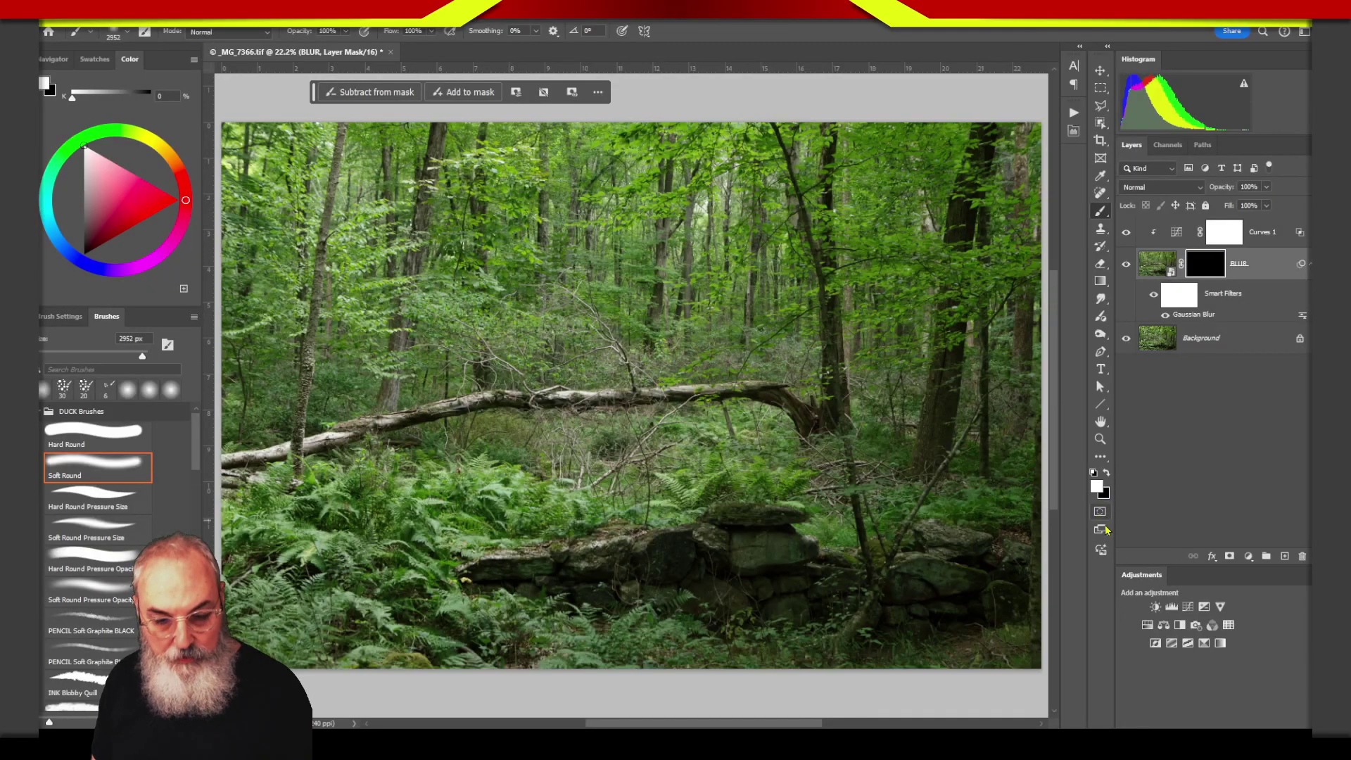
{"action": "key", "text": "x"}
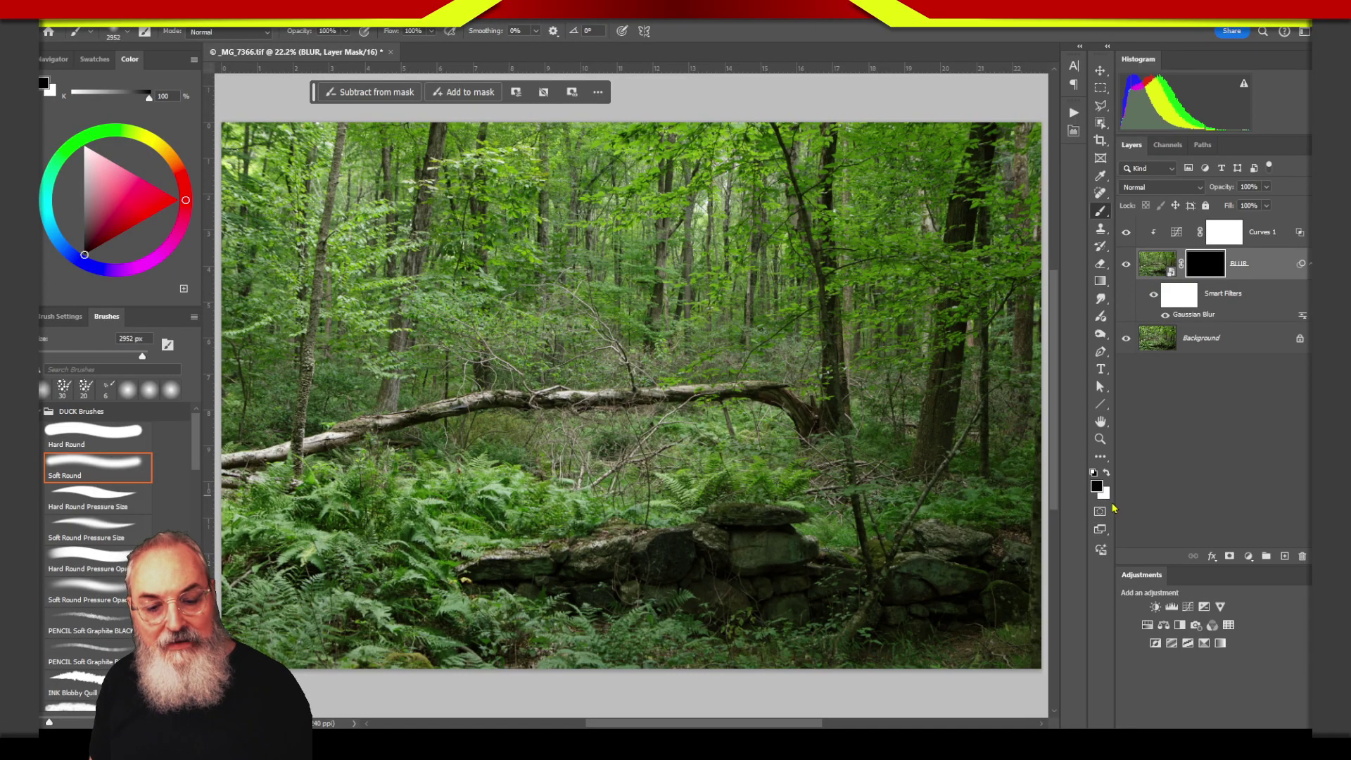
{"action": "key", "text": "x"}
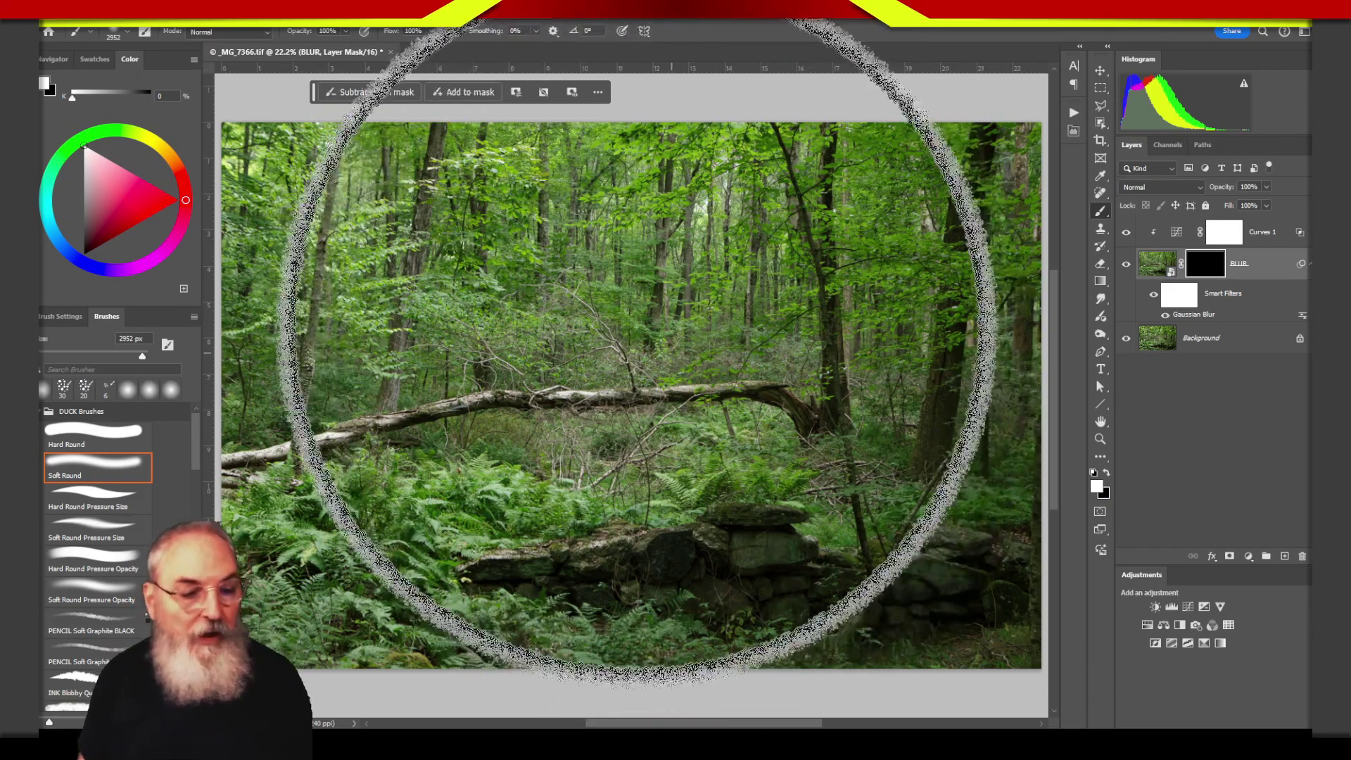
{"action": "left_click_drag", "start_coordinate": [637, 348], "coordinate": [413, 239]}
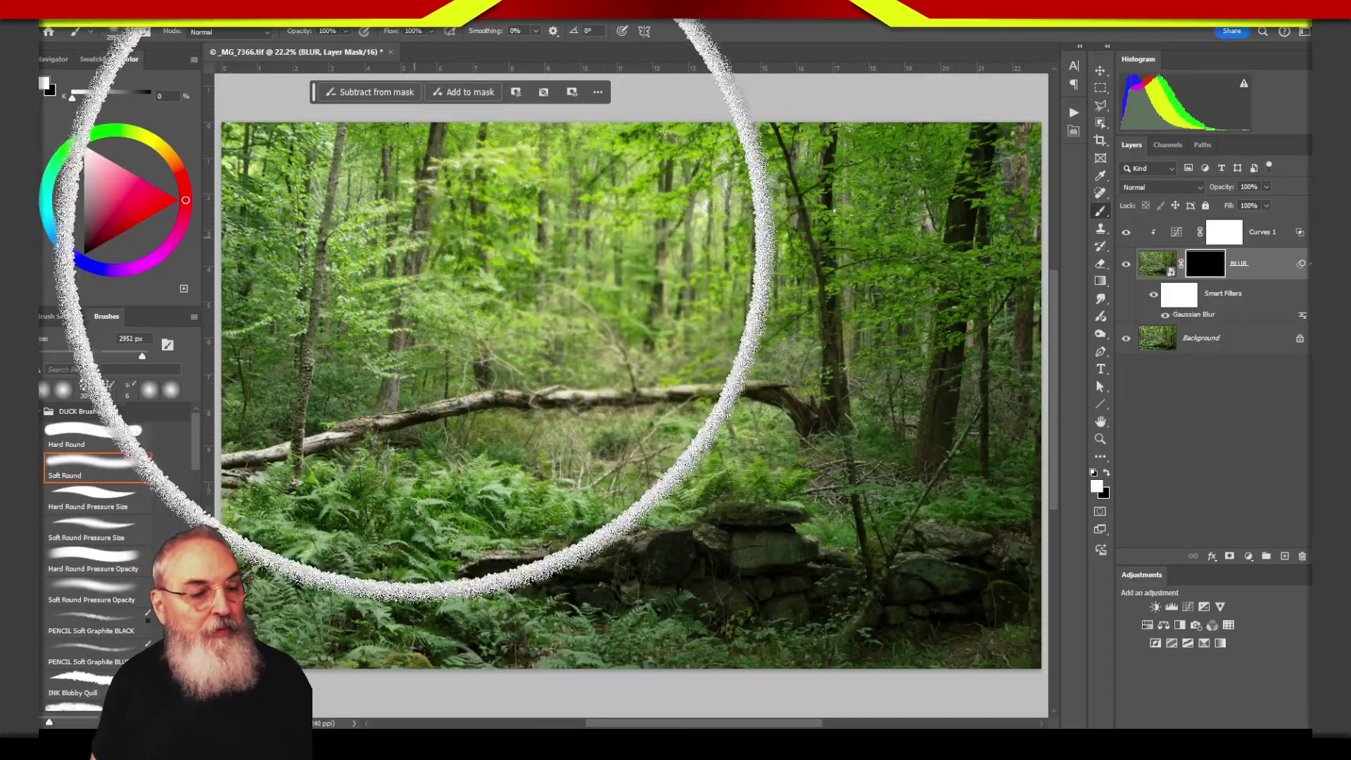
{"action": "left_click_drag", "start_coordinate": [414, 306], "coordinate": [757, 223]}
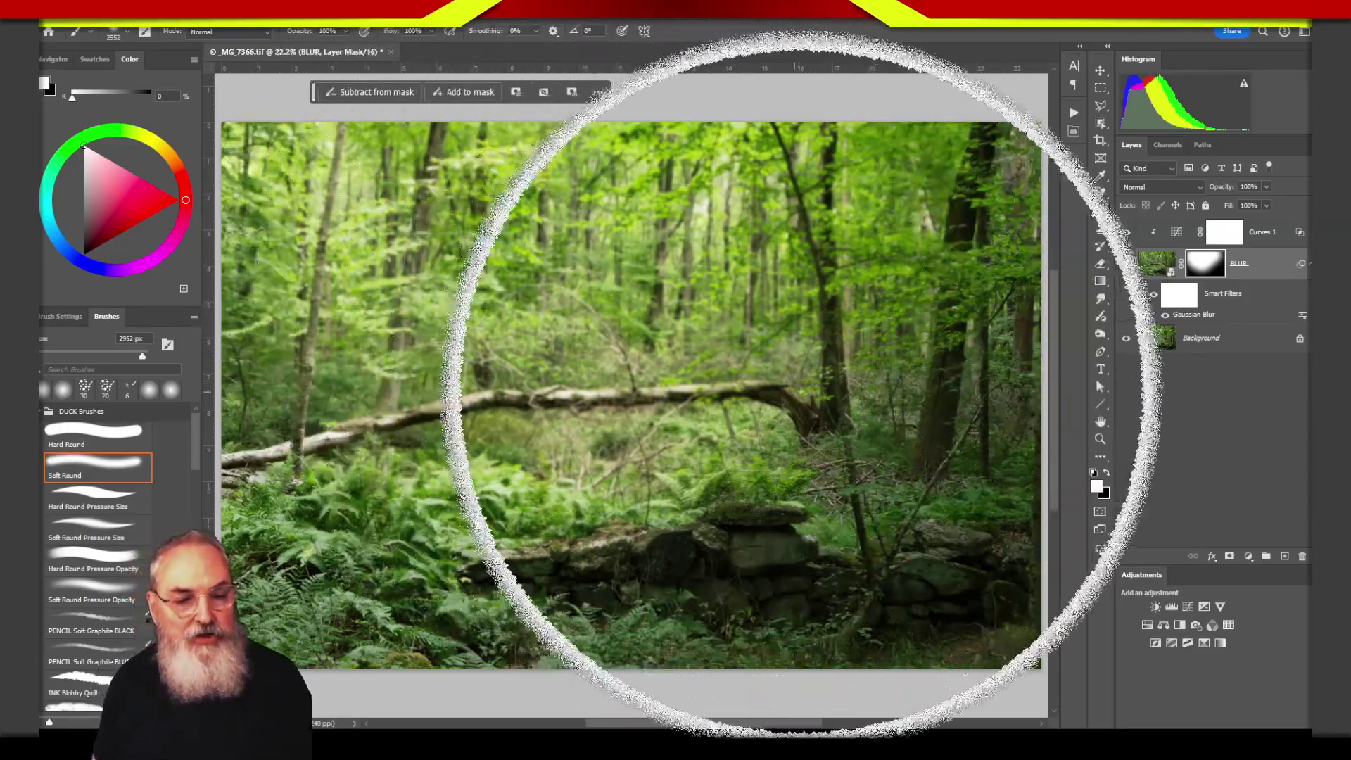
Step: Shrink the brush from about 1000 px down to about 400 px
{"action": "key", "text": "bracketleft"}
{"action": "key", "text": "bracketleft"}
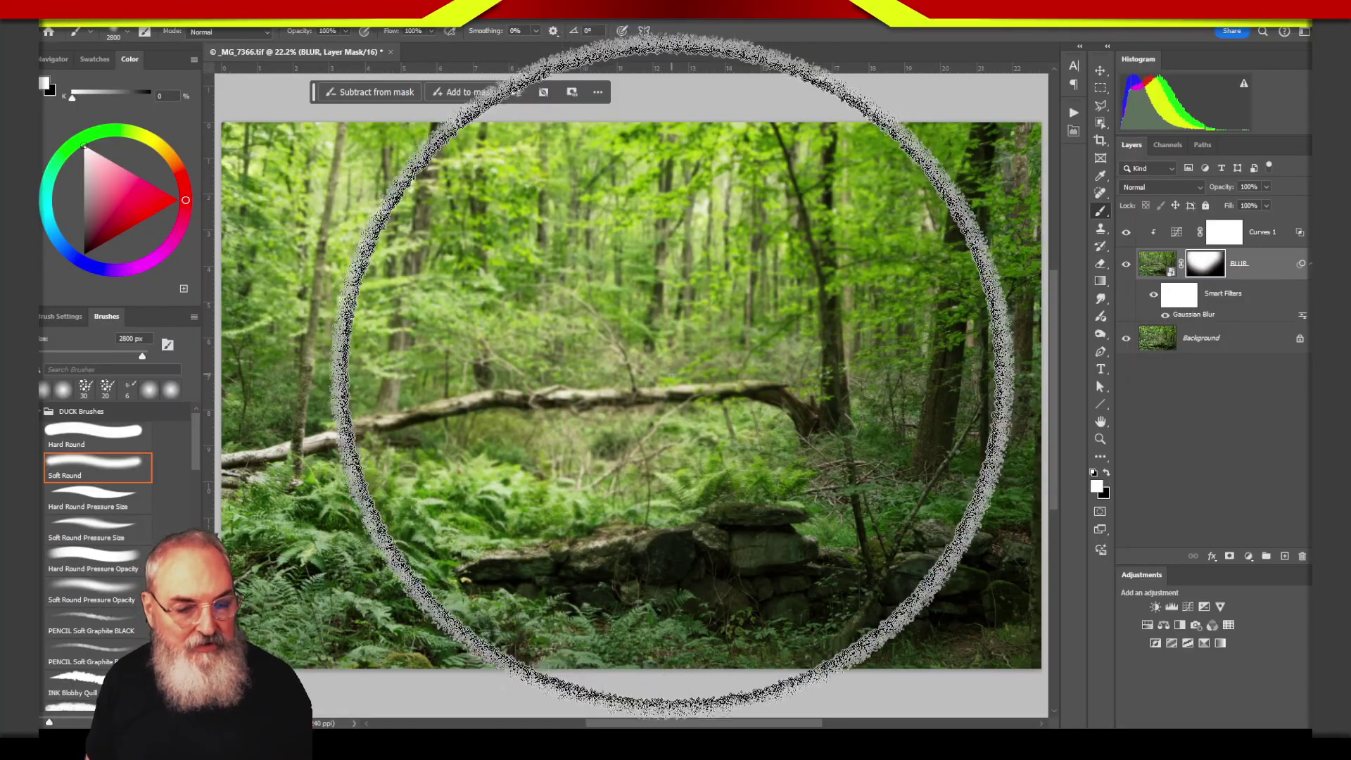
{"action": "key", "text": "bracketleft"}
{"action": "key", "text": "bracketleft"}
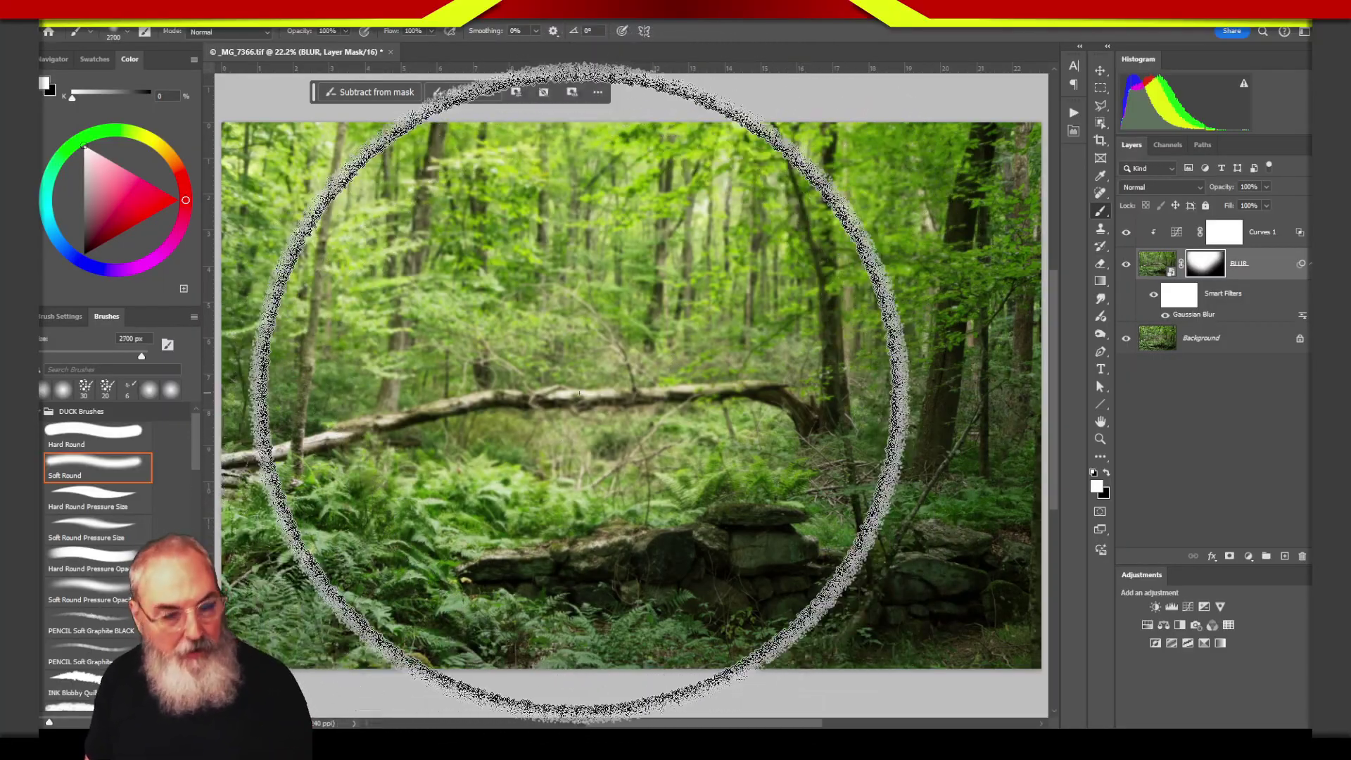
{"action": "key", "text": "bracketleft"}
{"action": "key", "text": "bracketleft"}
{"action": "key", "text": "bracketleft"}
{"action": "key", "text": "bracketleft"}
{"action": "key", "text": "bracketleft"}
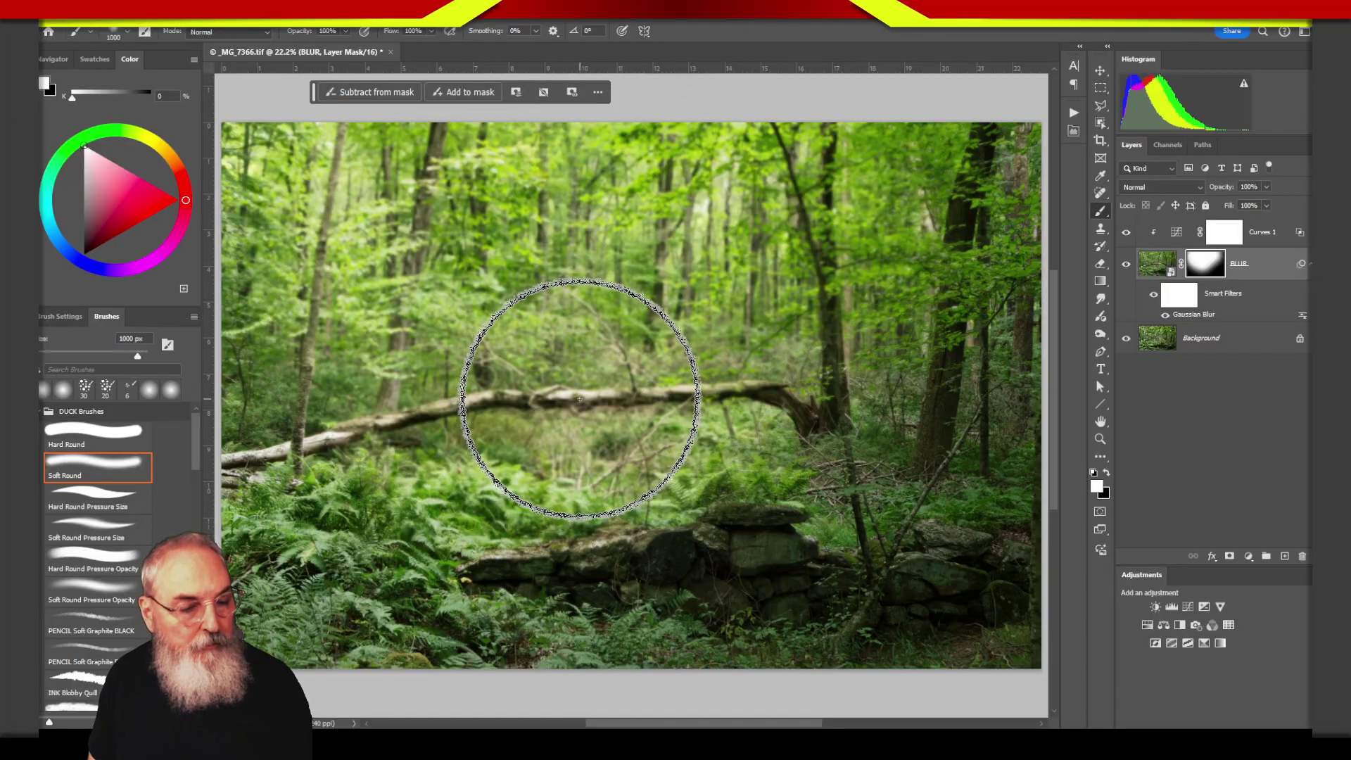
{"action": "key", "text": "bracketright"}
{"action": "key", "text": "bracketright"}
{"action": "key", "text": "bracketright"}
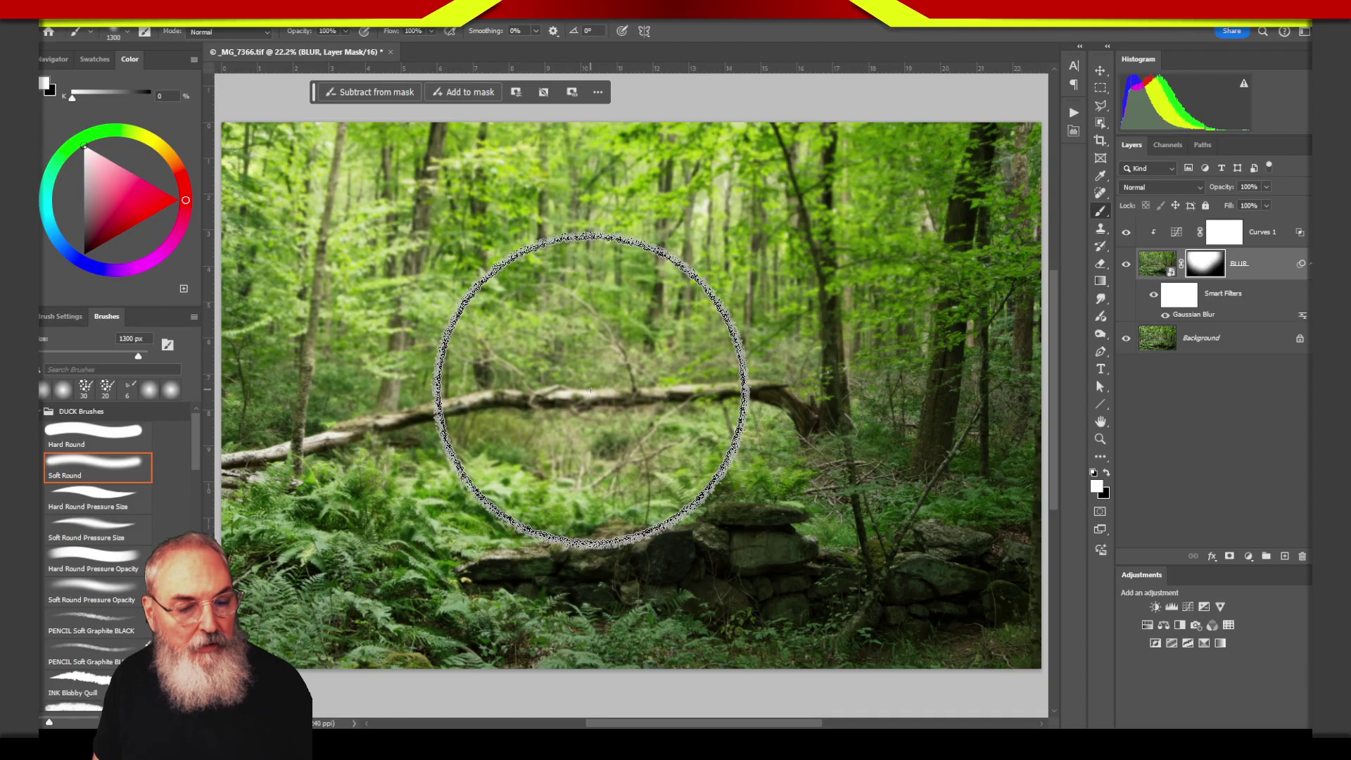
{"action": "key", "text": "bracketleft"}
{"action": "key", "text": "bracketleft"}
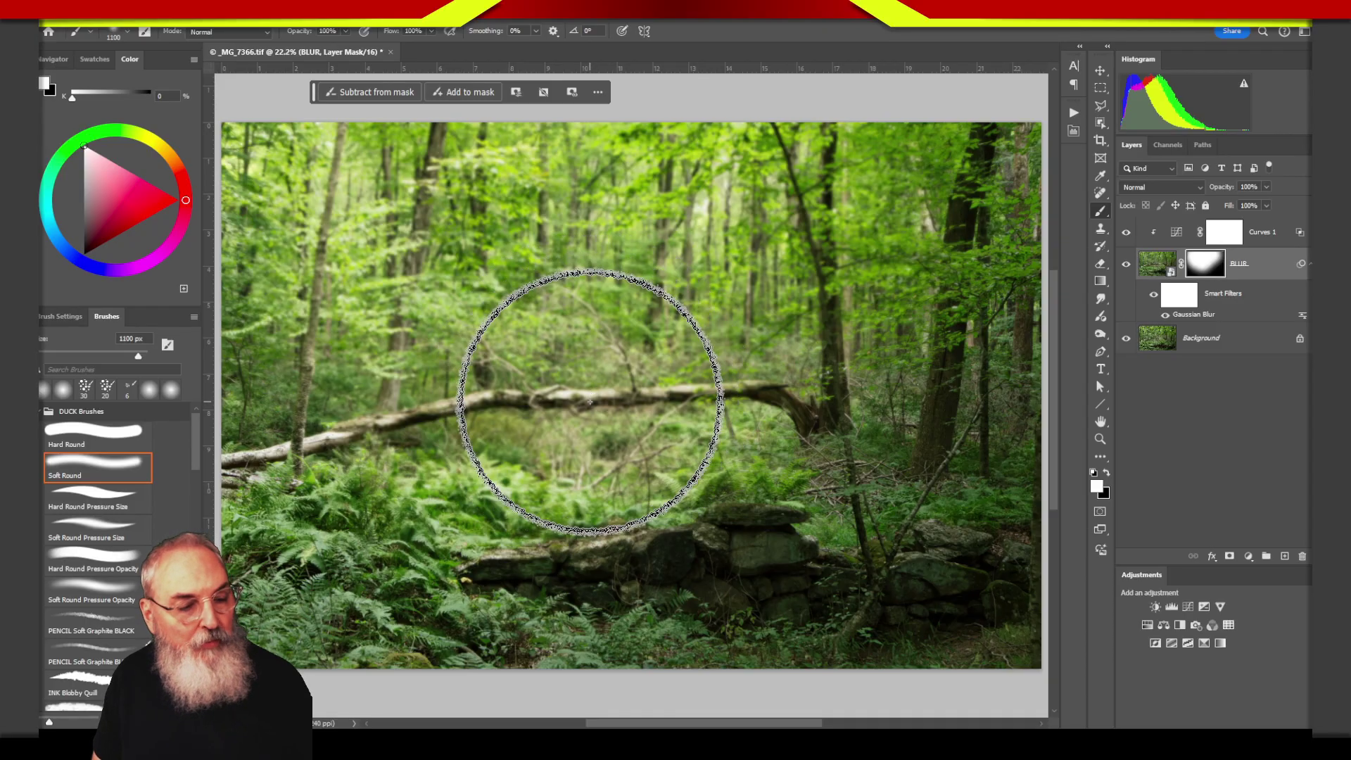
{"action": "key", "text": "bracketleft"}
{"action": "key", "text": "bracketleft"}
{"action": "key", "text": "bracketleft"}
{"action": "key", "text": "bracketleft"}
{"action": "key", "text": "bracketleft"}
{"action": "key", "text": "bracketleft"}
{"action": "key", "text": "bracketleft"}
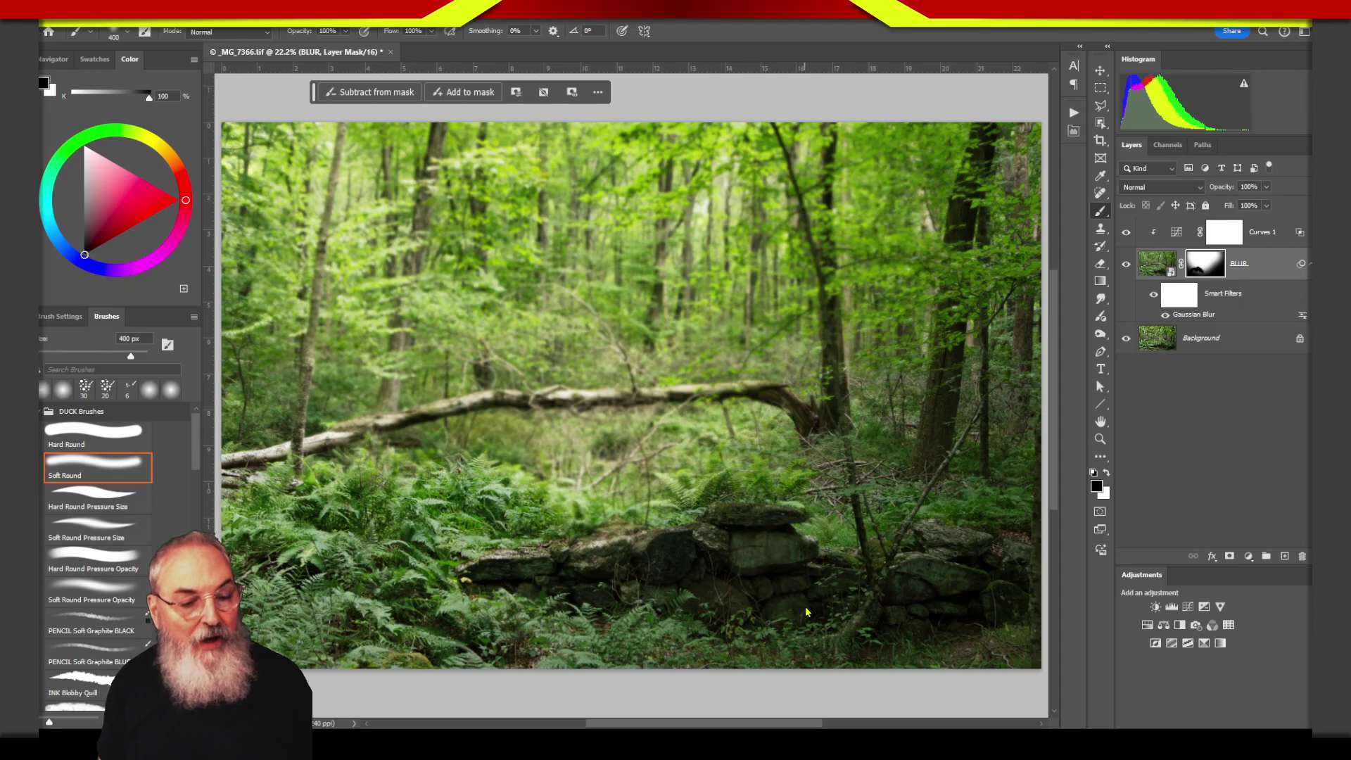
Step: Paint black on the BLUR mask over the rocks, left trunk and fallen log, undoing a stray stroke
{"action": "left_click_drag", "start_coordinate": [725, 486], "coordinate": [802, 496]}
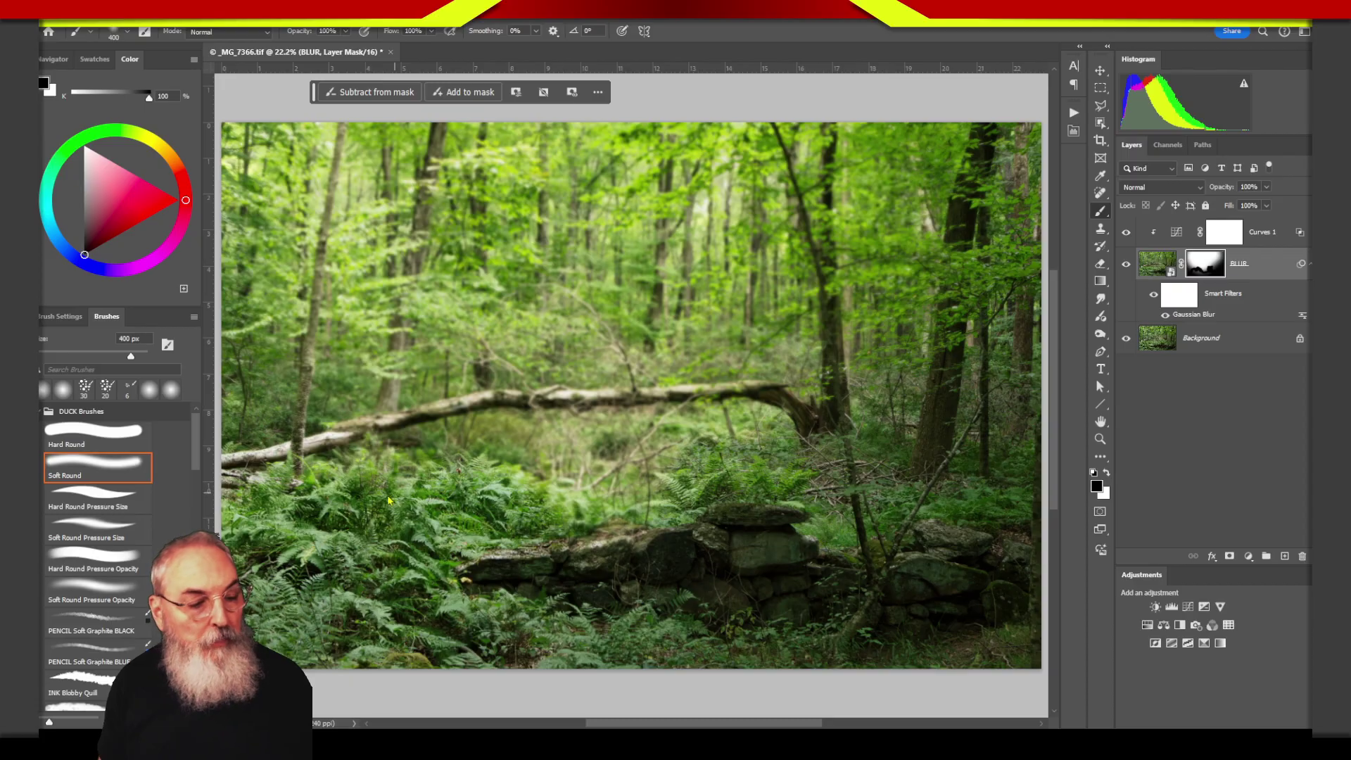
{"action": "left_click_drag", "start_coordinate": [288, 380], "coordinate": [290, 98]}
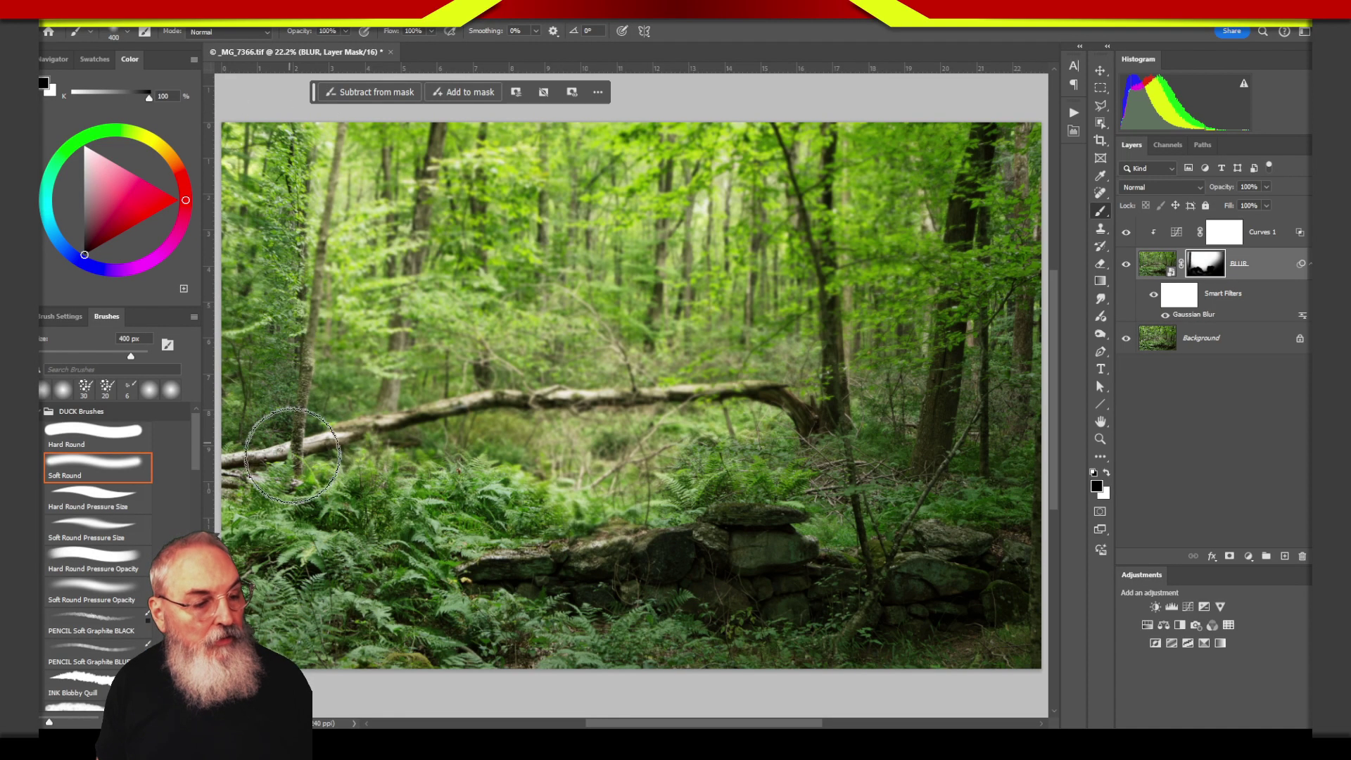
{"action": "key", "text": "ctrl+z"}
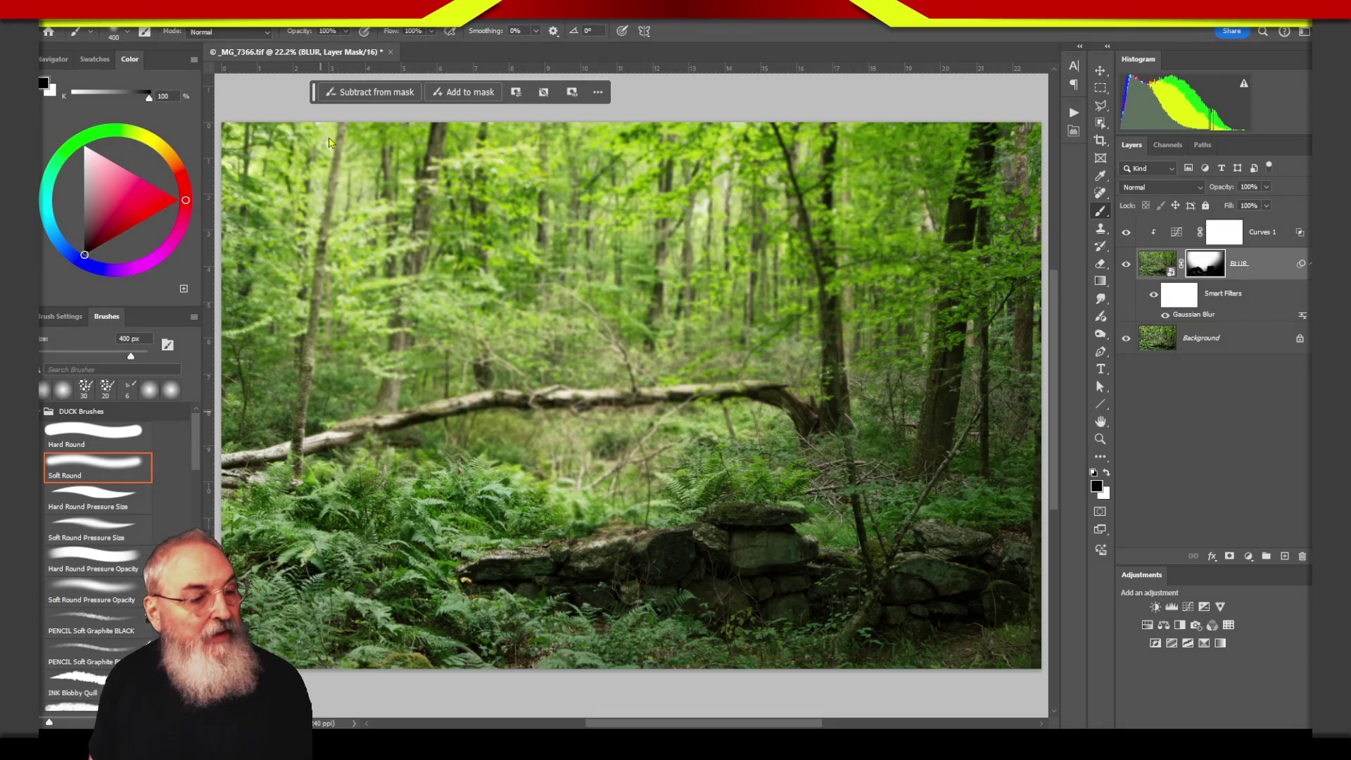
{"action": "mouse_move", "coordinate": [334, 118]}
{"action": "left_mouse_down"}
{"action": "mouse_move", "coordinate": [274, 384]}
{"action": "mouse_move", "coordinate": [359, 169]}
{"action": "left_mouse_up"}
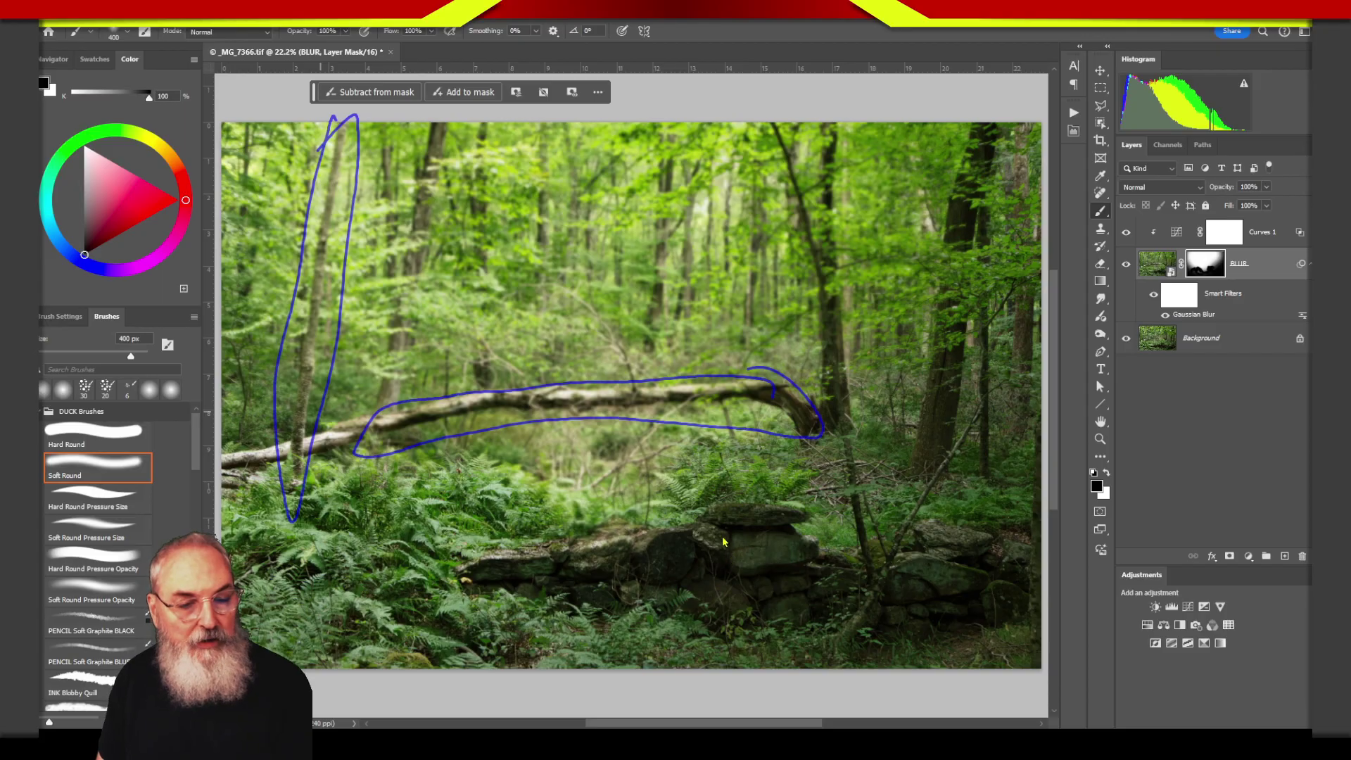
{"action": "key", "text": "Escape"}
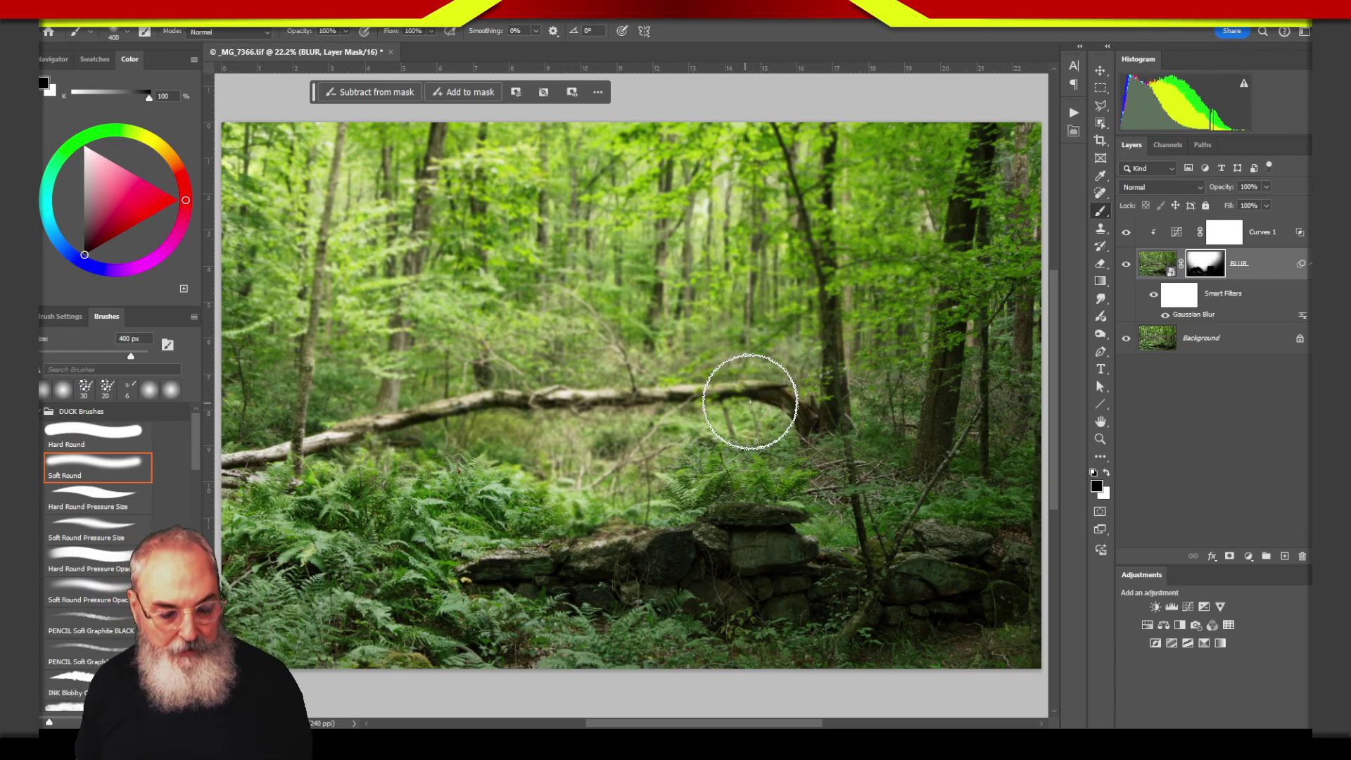
{"action": "key", "text": "bracketleft"}
{"action": "key", "text": "bracketleft"}
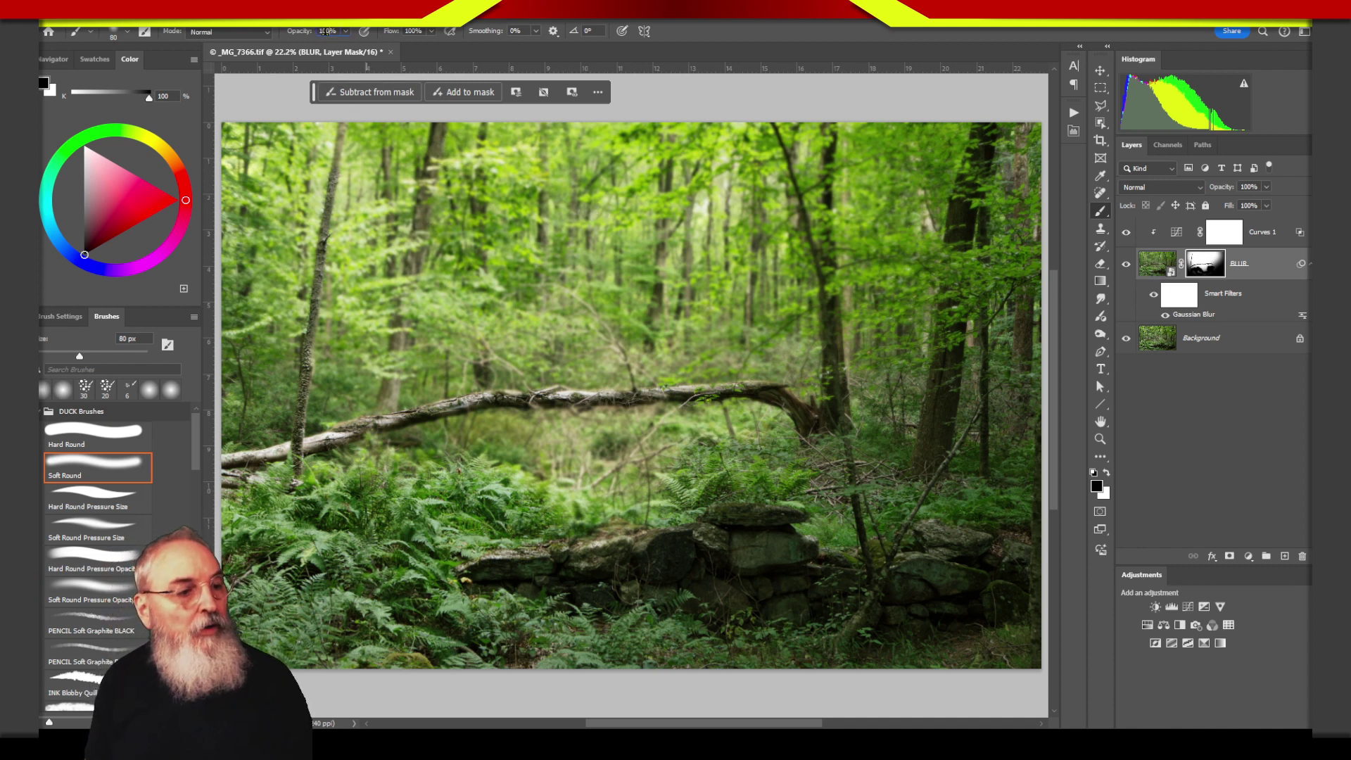
Step: Set brush opacity to 20%, resize between 150 and 80 px, then target BLUR's image thumbnail
{"action": "key", "text": "2"}
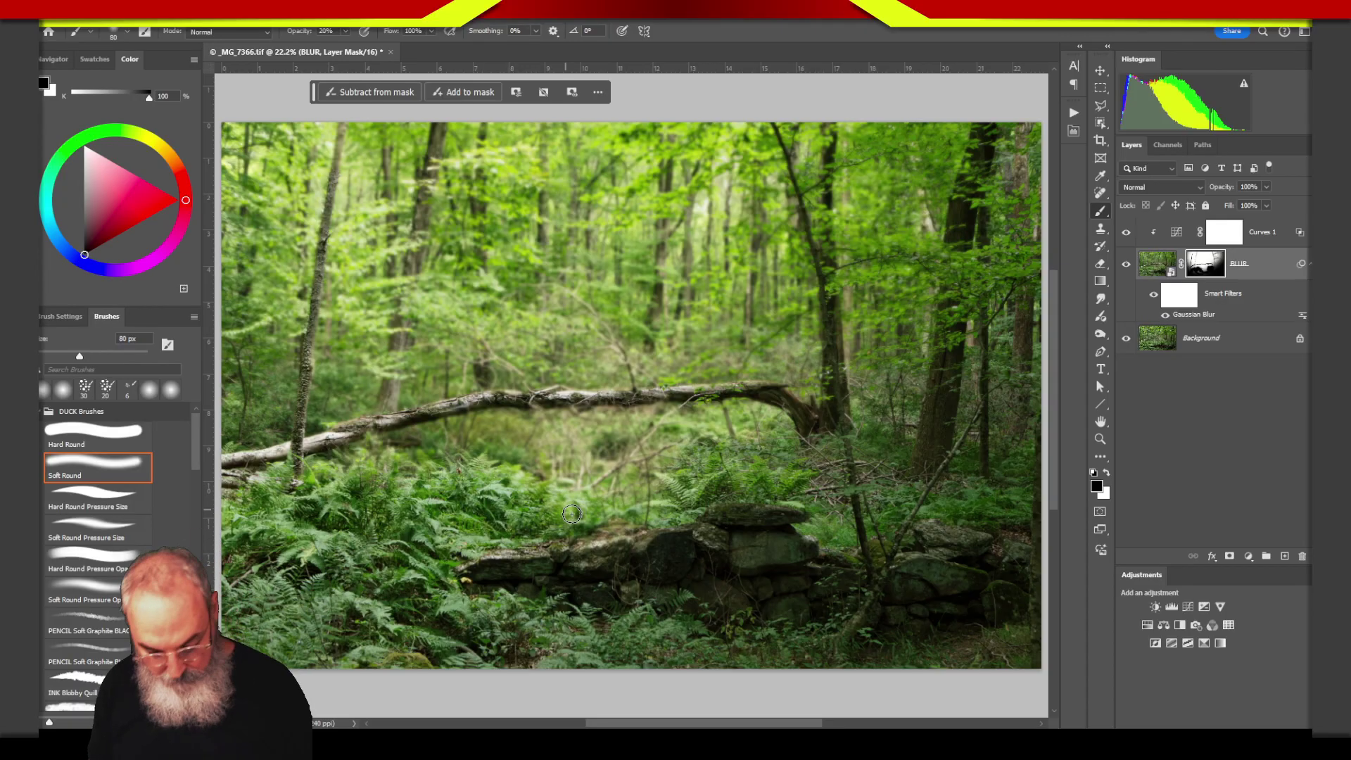
{"action": "key", "text": "bracketright"}
{"action": "key", "text": "bracketright"}
{"action": "key", "text": "bracketright"}
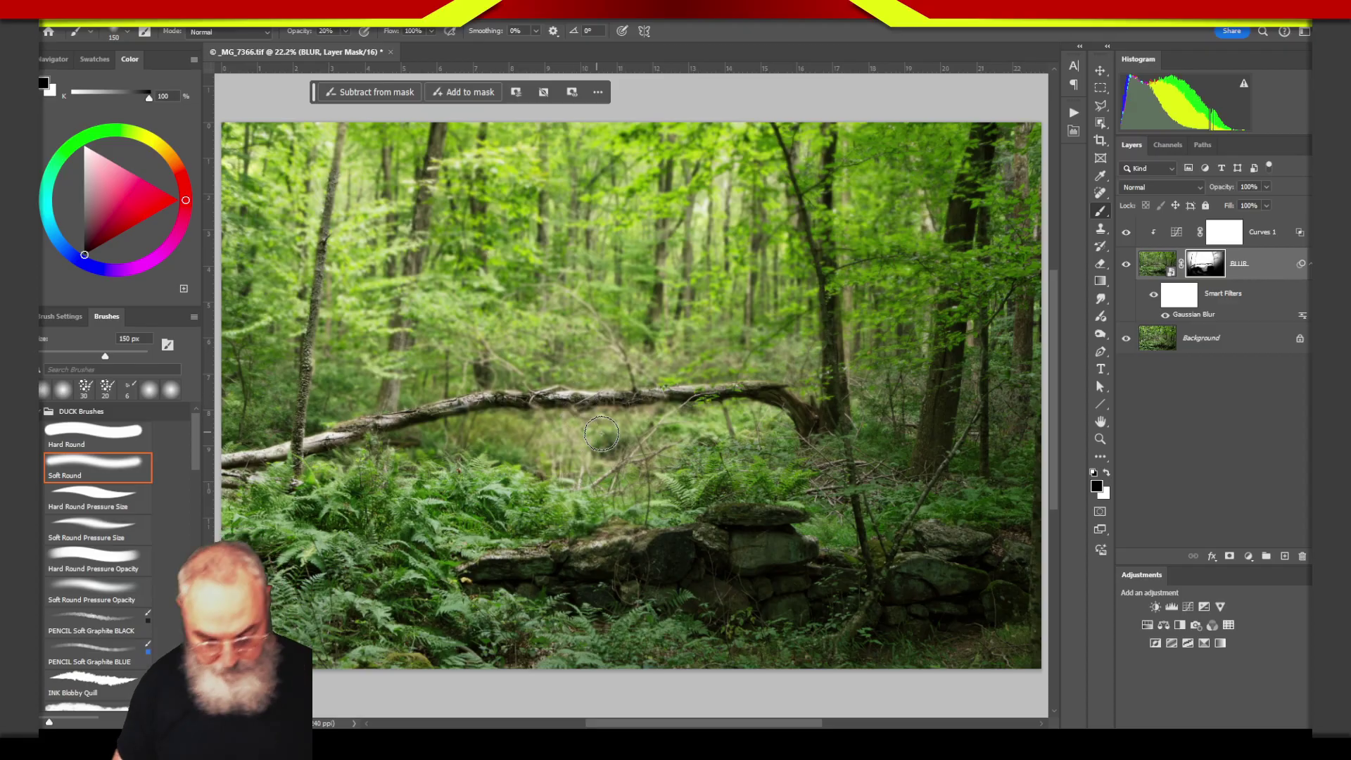
{"action": "key", "text": "bracketleft"}
{"action": "key", "text": "bracketleft"}
{"action": "key", "text": "bracketleft"}
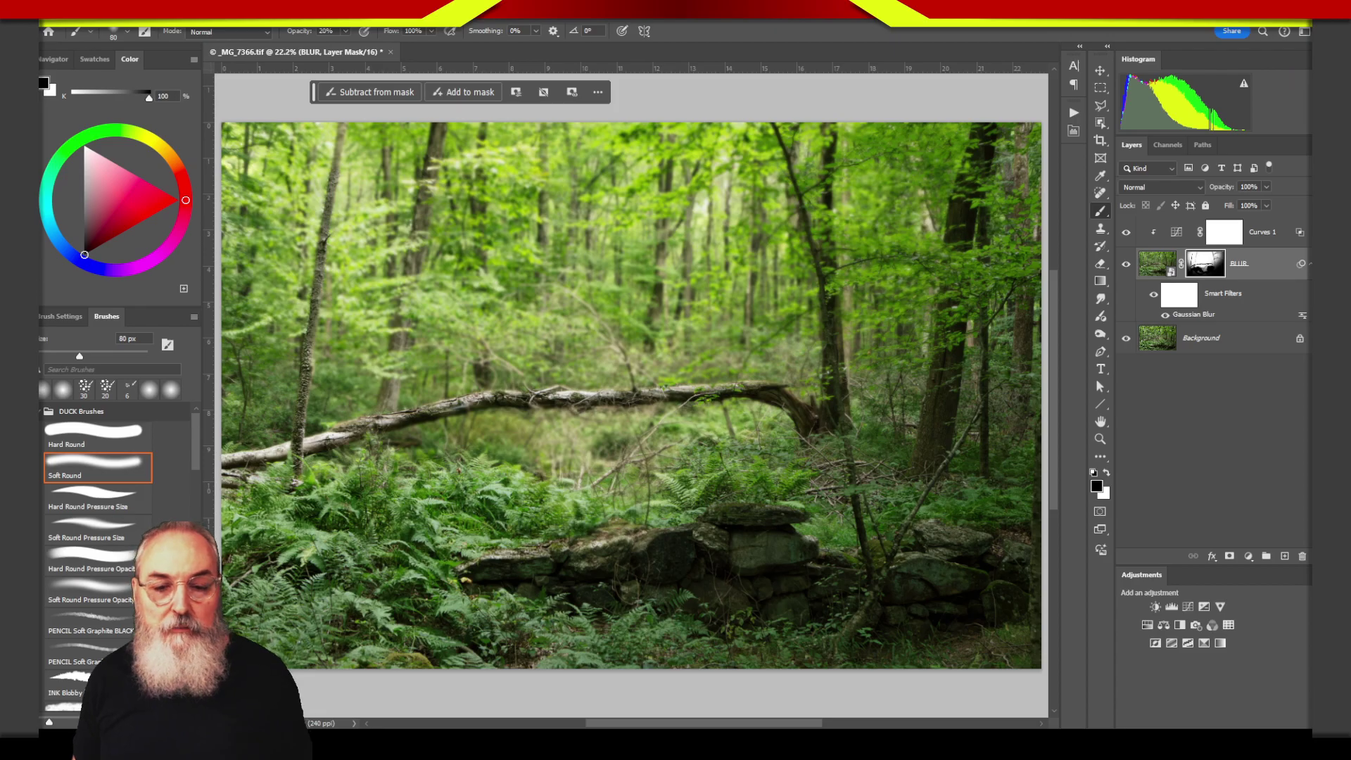
{"action": "left_click", "coordinate": [1171, 270]}
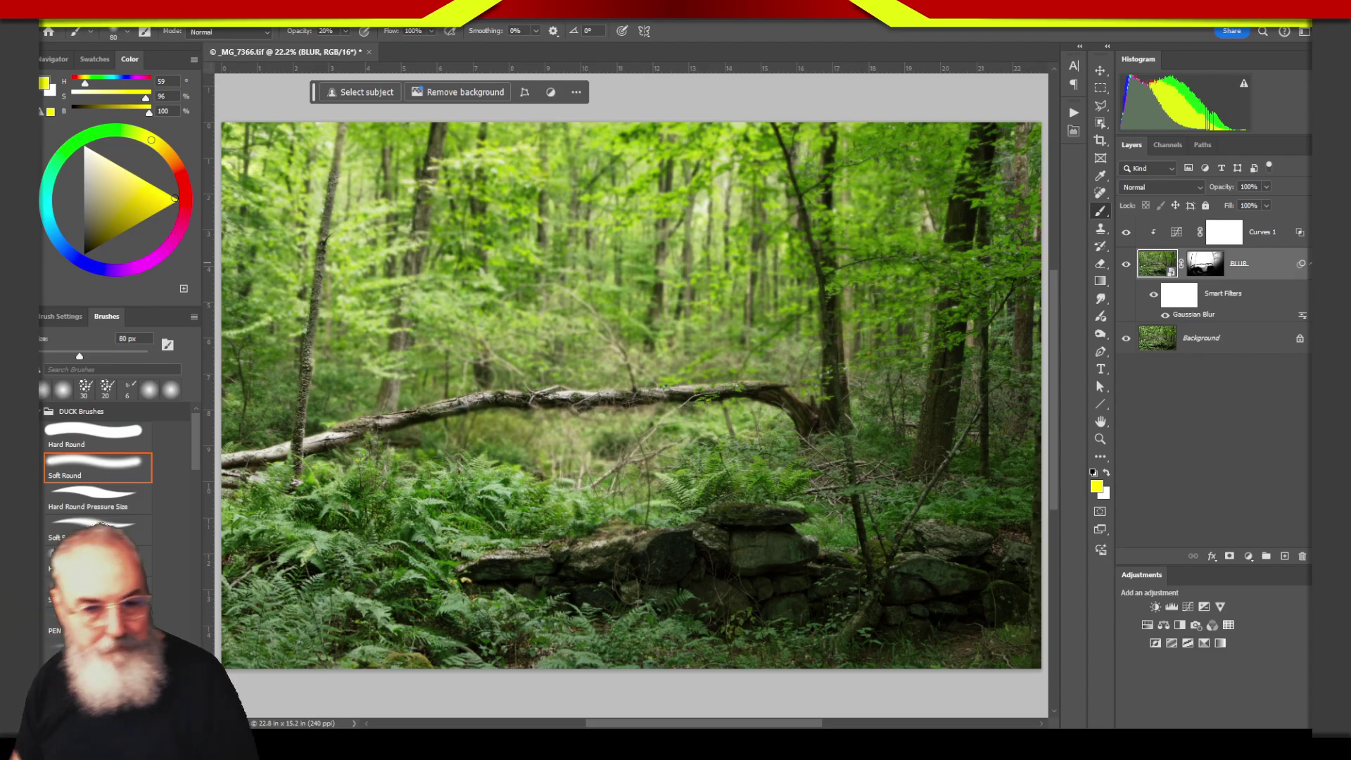
Step: Give the BLUR layer a split 0/28 Underlying Layer black point in Blend If and apply it
{"action": "double_click", "coordinate": [1260, 268]}
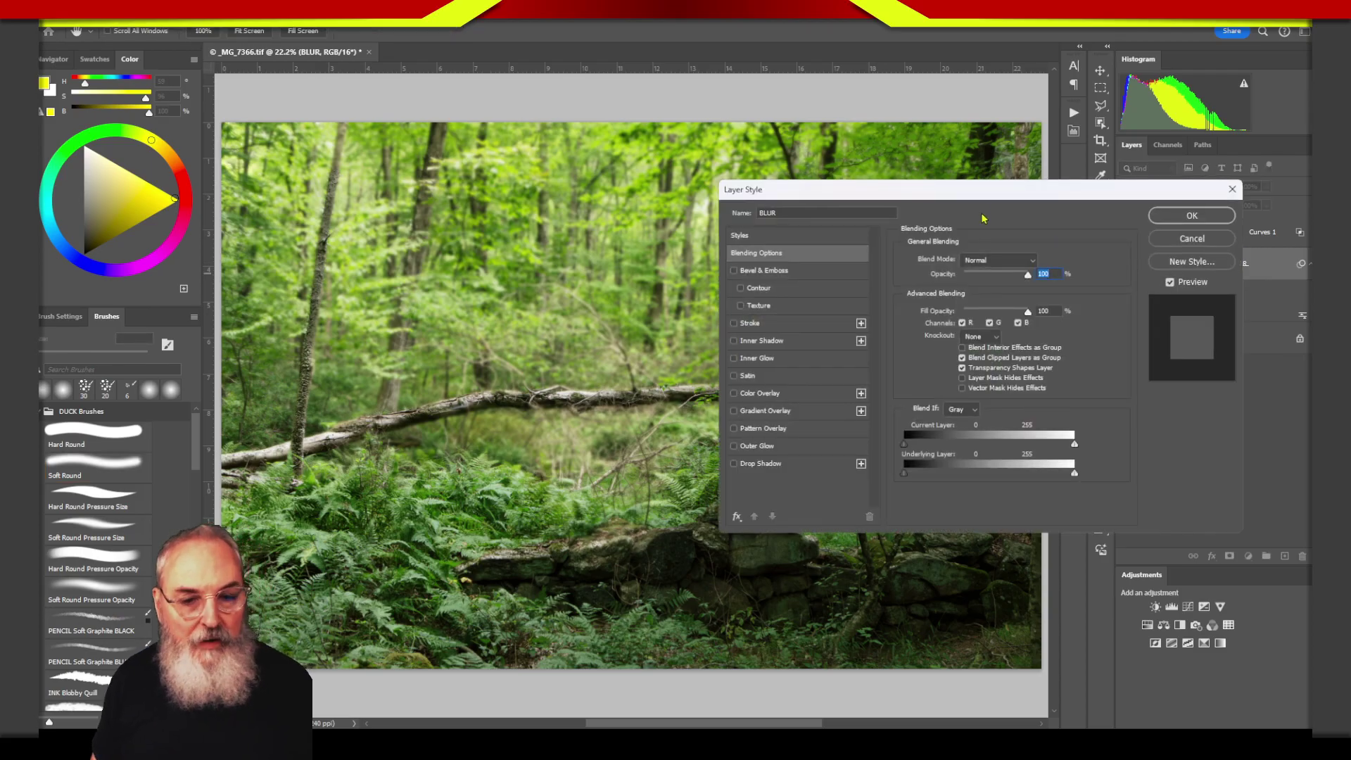
{"action": "mouse_move", "coordinate": [1012, 195]}
{"action": "left_mouse_down"}
{"action": "mouse_move", "coordinate": [1066, 123]}
{"action": "mouse_move", "coordinate": [1048, 101]}
{"action": "left_mouse_up"}
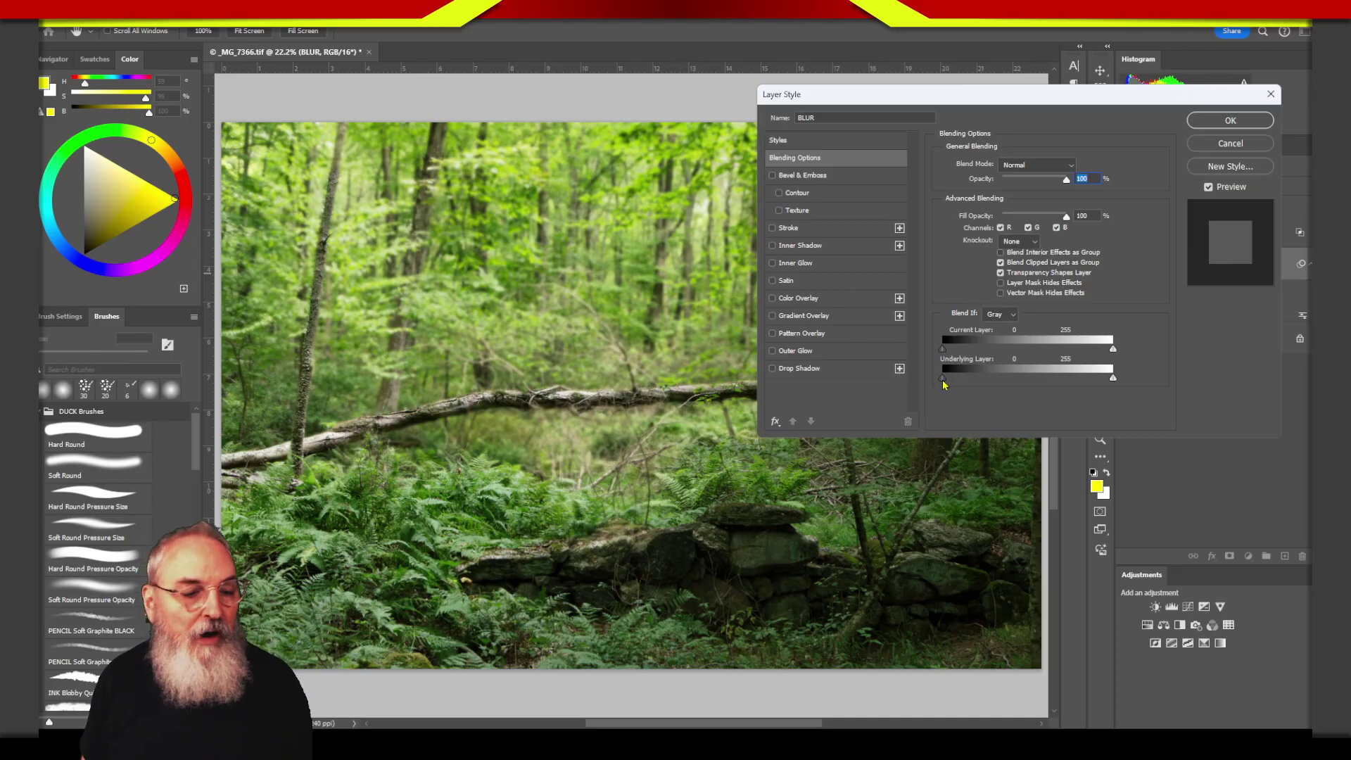
{"action": "mouse_move", "coordinate": [944, 383]}
{"action": "left_mouse_down"}
{"action": "mouse_move", "coordinate": [984, 379]}
{"action": "mouse_move", "coordinate": [974, 384]}
{"action": "left_mouse_up"}
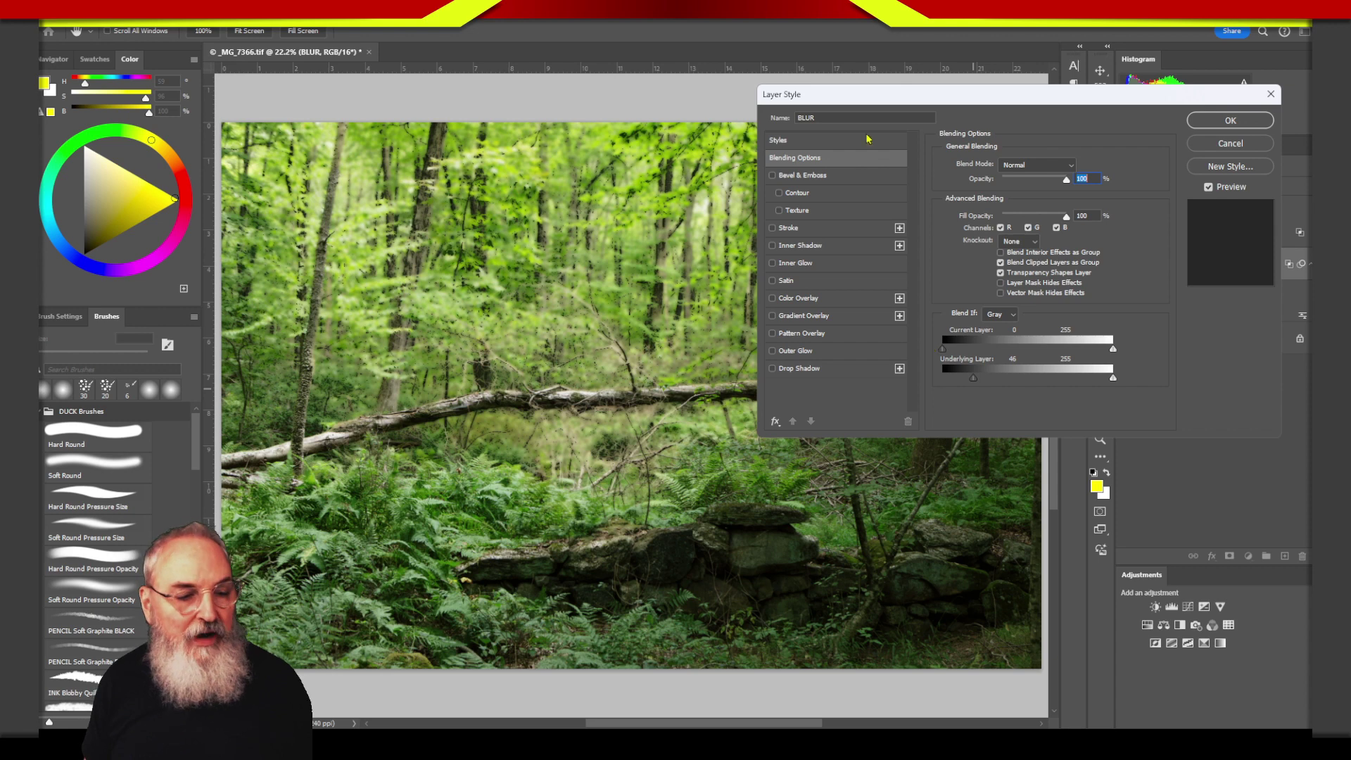
{"action": "left_click_drag", "start_coordinate": [974, 379], "coordinate": [957, 379]}
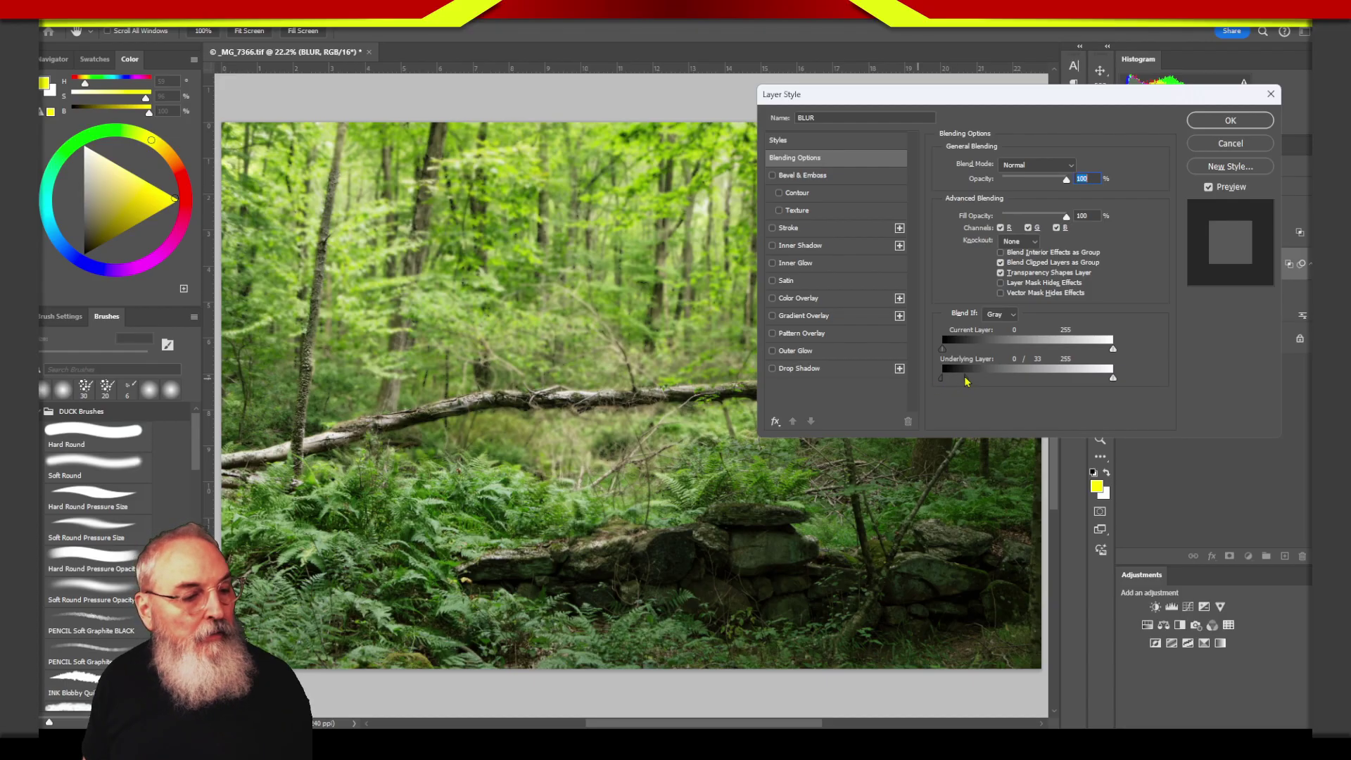
{"action": "left_click_drag", "start_coordinate": [966, 381], "coordinate": [981, 379]}
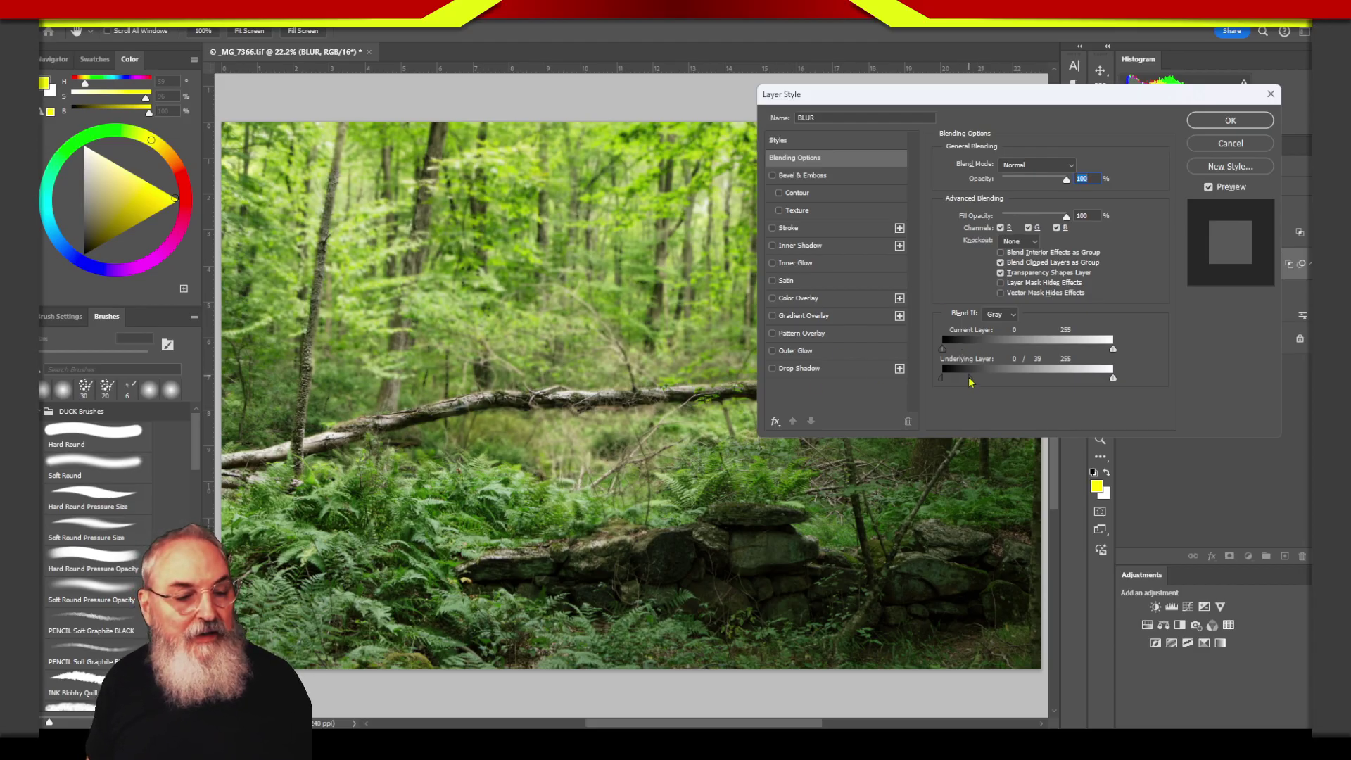
{"action": "left_click_drag", "start_coordinate": [970, 378], "coordinate": [993, 375]}
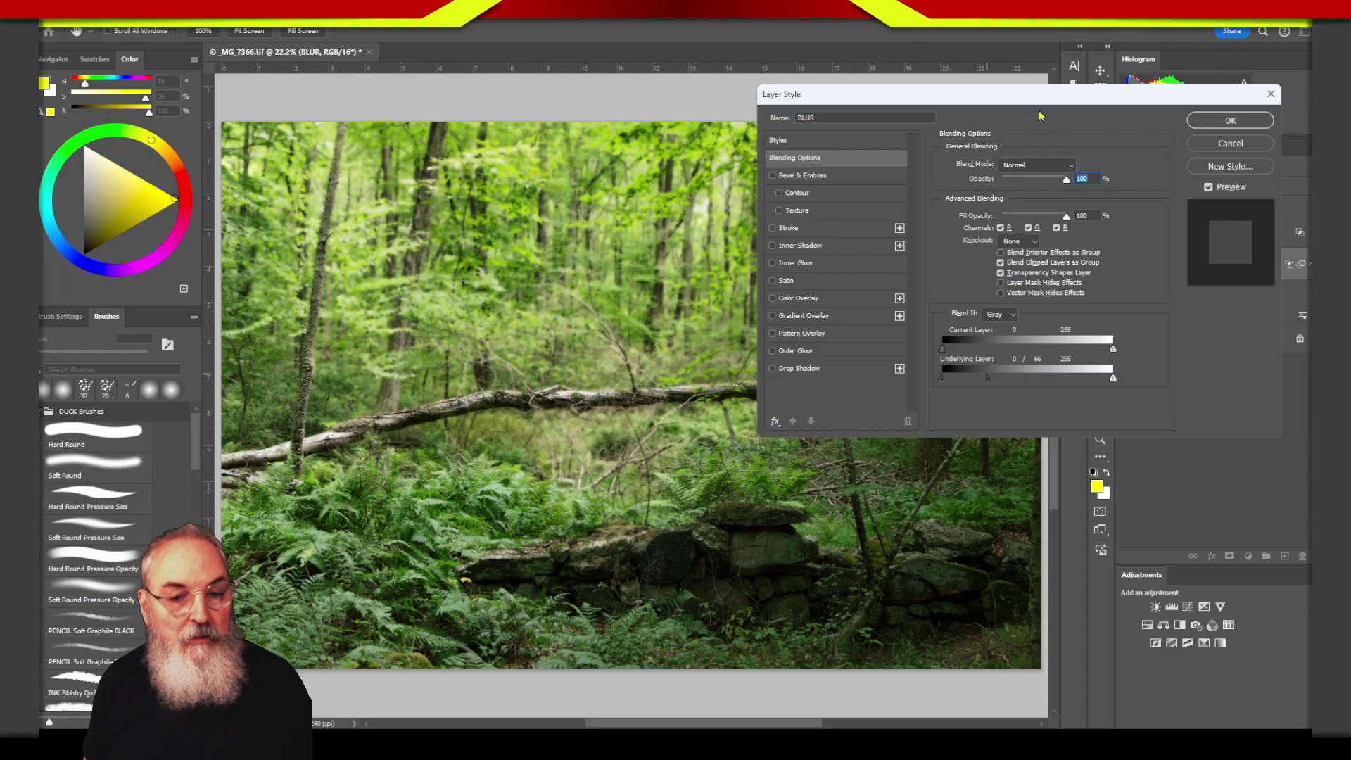
{"action": "left_click_drag", "start_coordinate": [1040, 99], "coordinate": [1034, 346]}
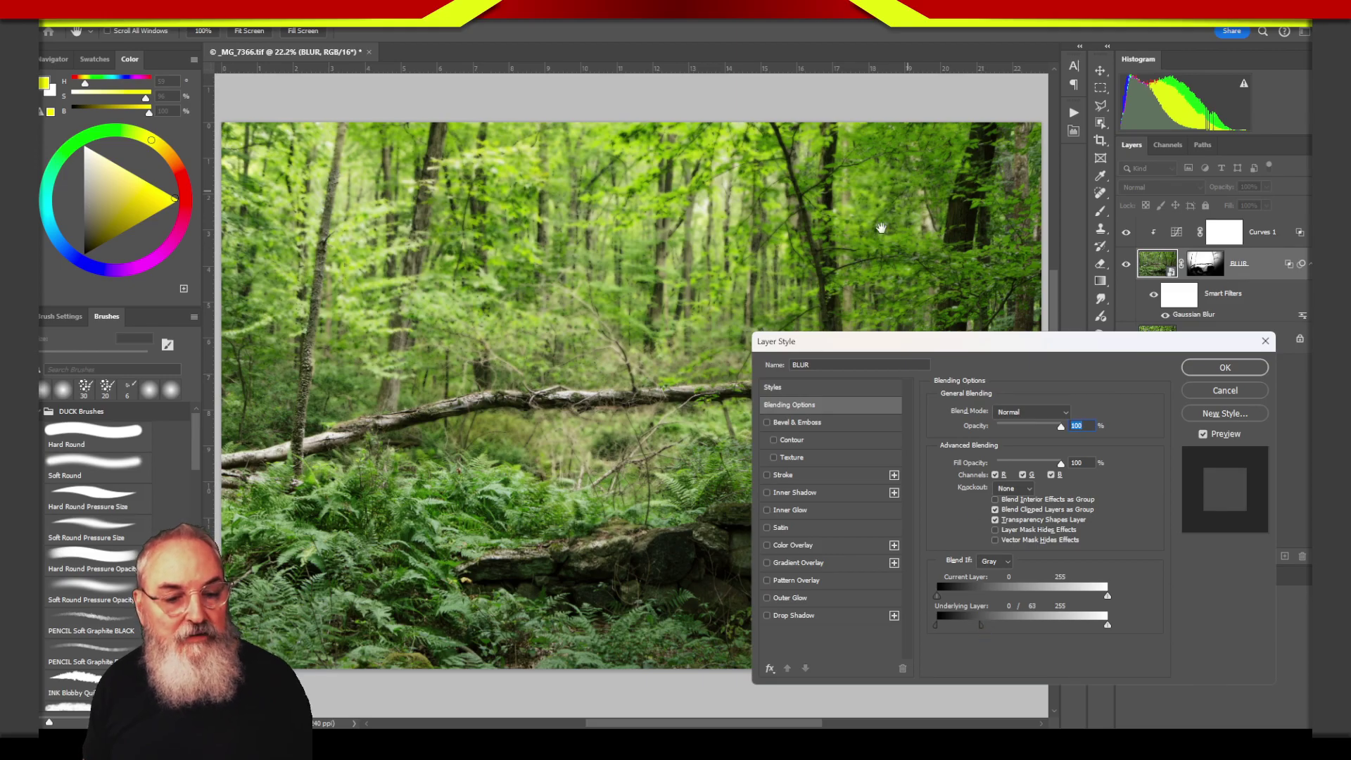
{"action": "left_click_drag", "start_coordinate": [984, 627], "coordinate": [962, 629]}
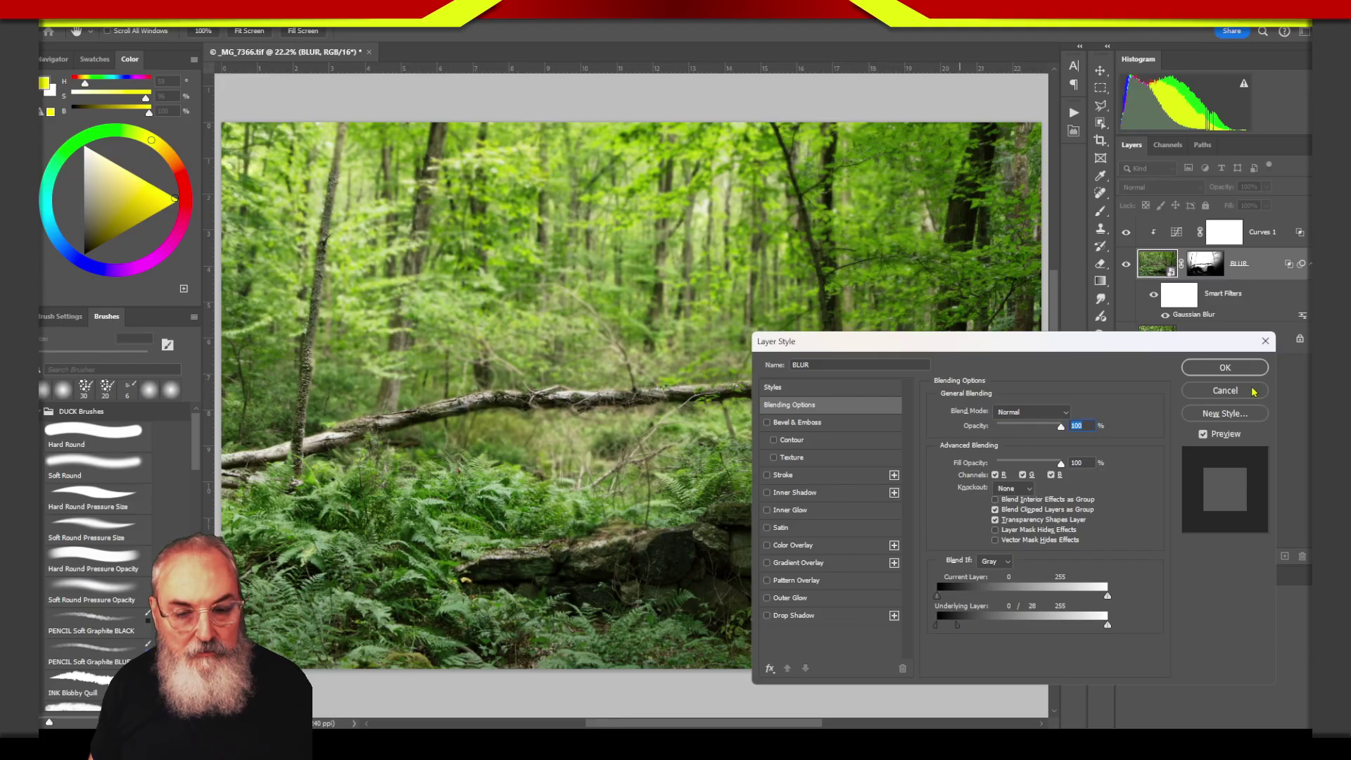
{"action": "left_click", "coordinate": [1231, 367]}
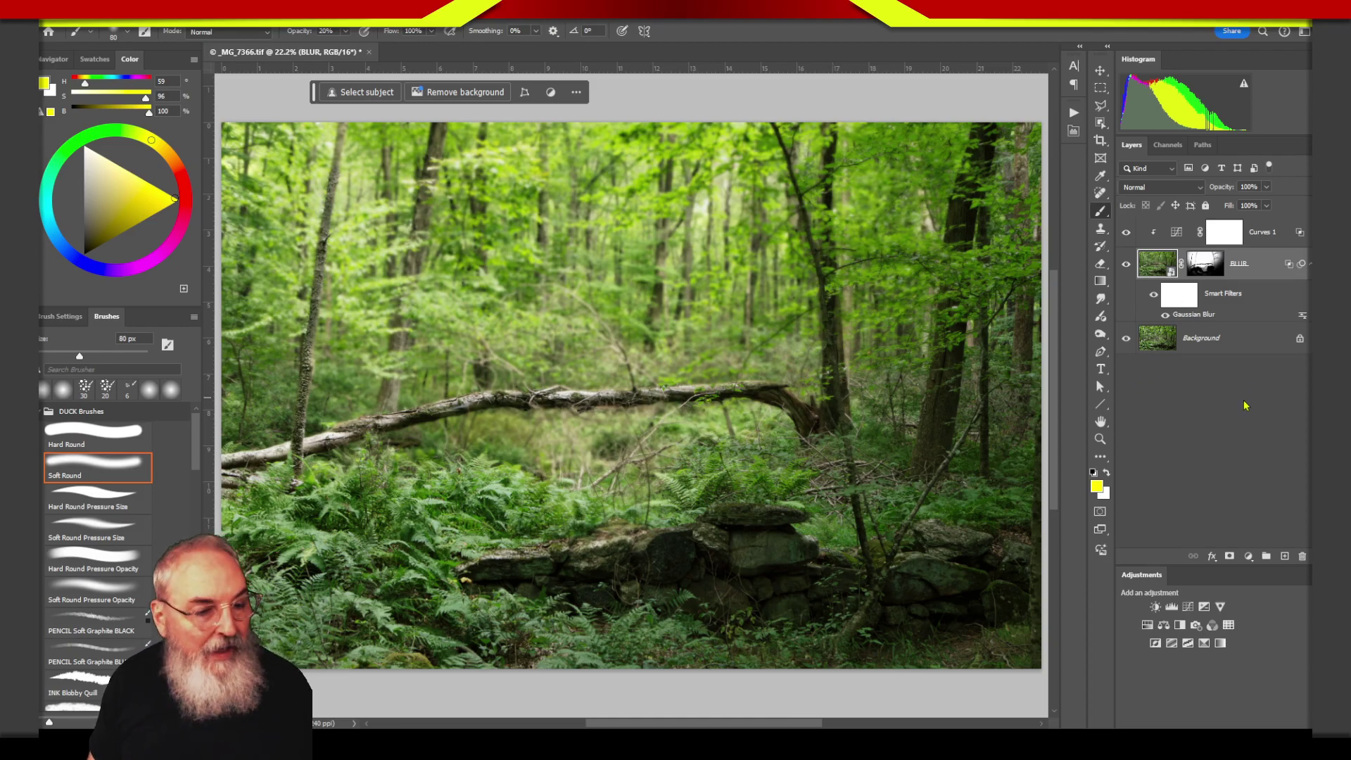
Step: Compare the image with and without BLUR, then set BLUR's opacity to 60%
{"action": "left_click", "coordinate": [1126, 264]}
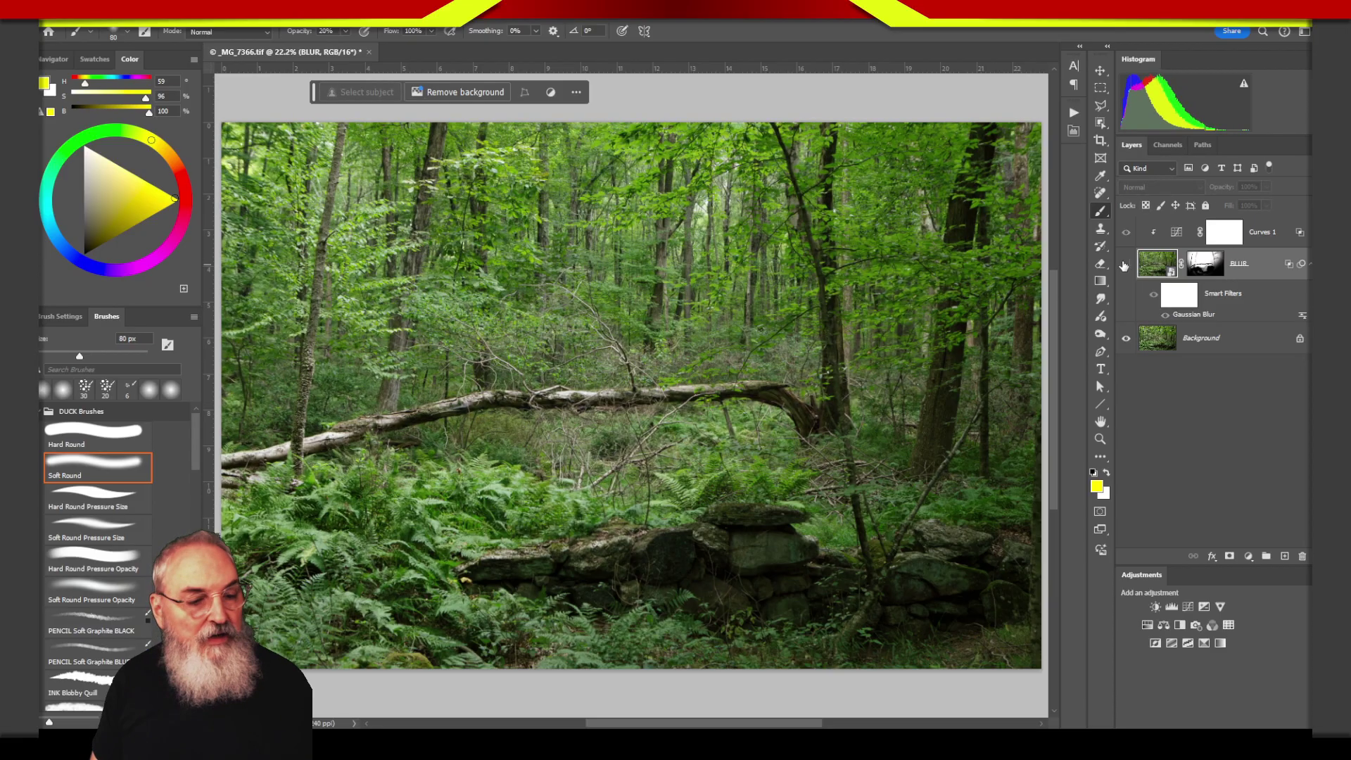
{"action": "left_click", "coordinate": [1125, 263]}
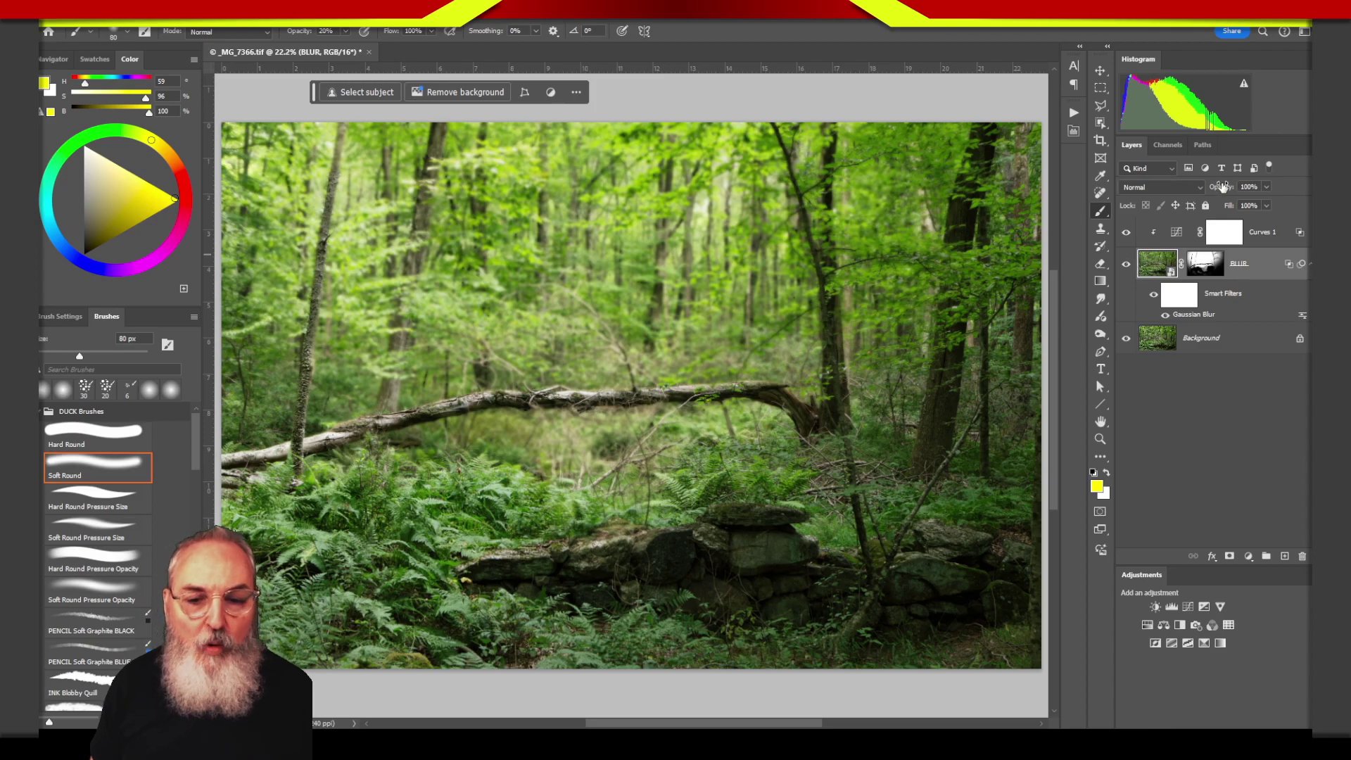
{"action": "left_click_drag", "start_coordinate": [1222, 187], "coordinate": [1217, 197]}
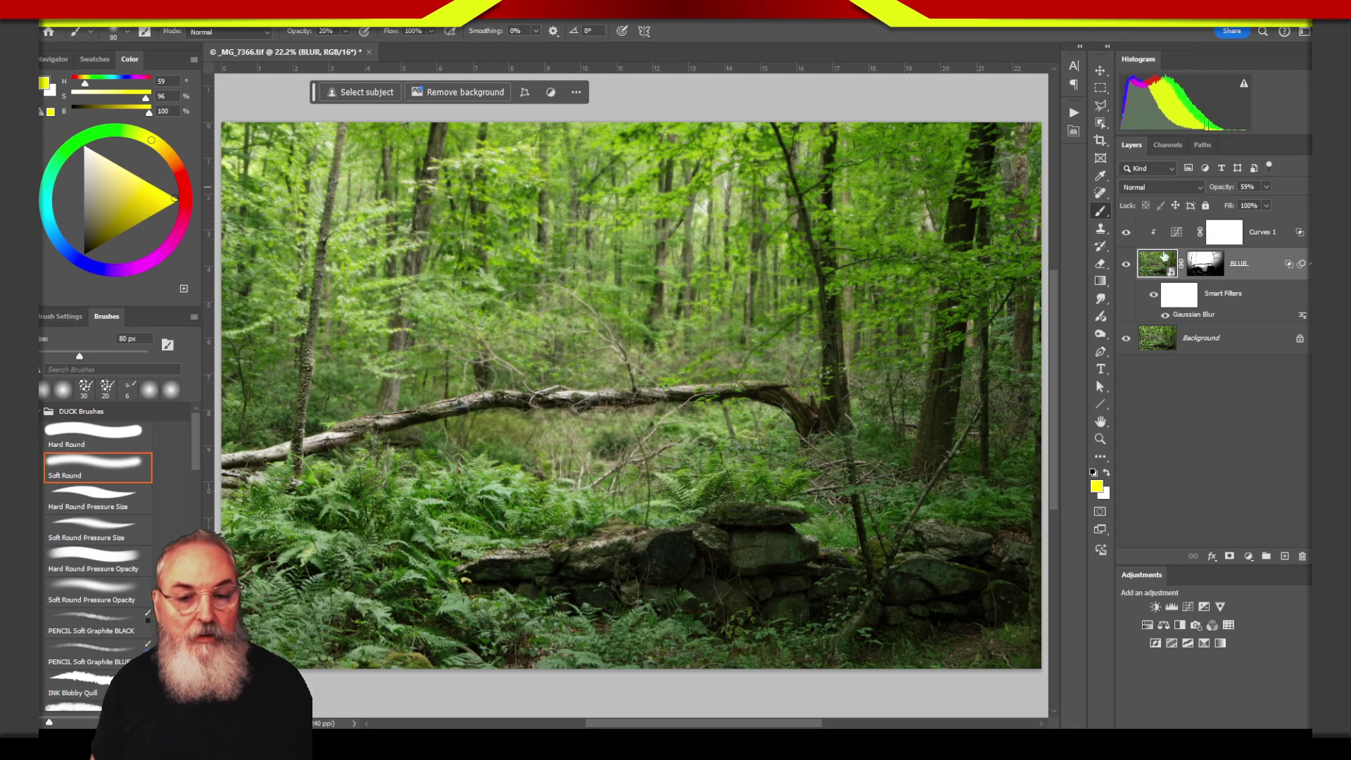
{"action": "left_click", "coordinate": [1127, 266]}
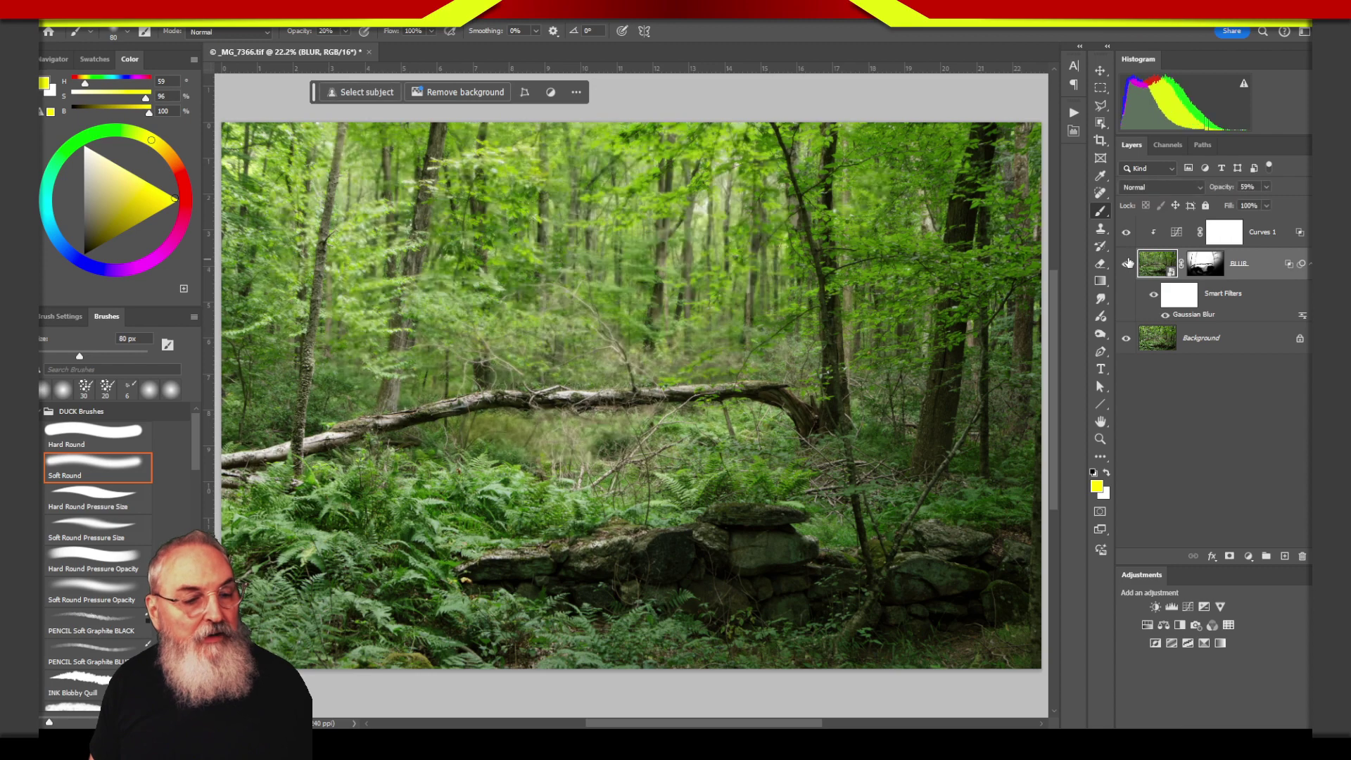
{"action": "left_click_drag", "start_coordinate": [1222, 187], "coordinate": [1224, 187]}
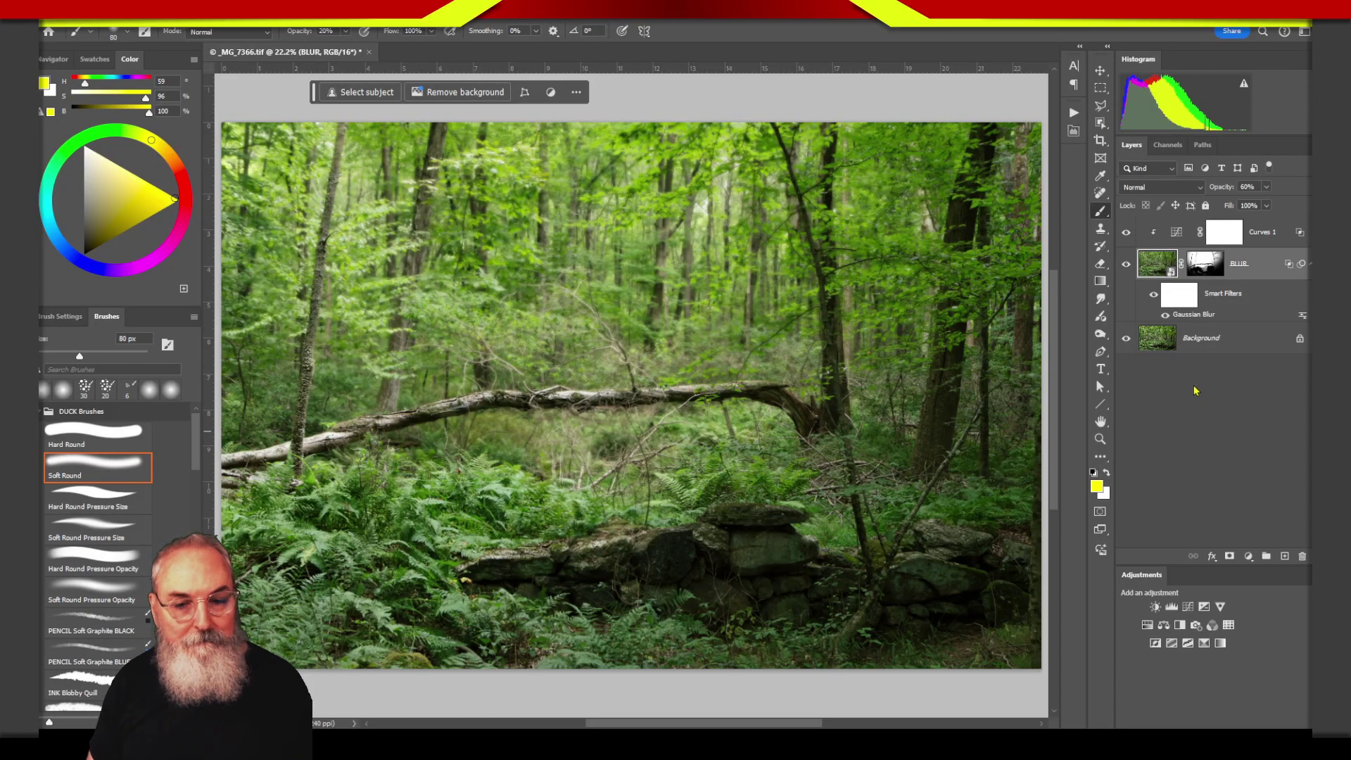
Step: Select the Curves 1 adjustment and toggle its visibility to compare the brightening
{"action": "left_click", "coordinate": [1177, 234]}
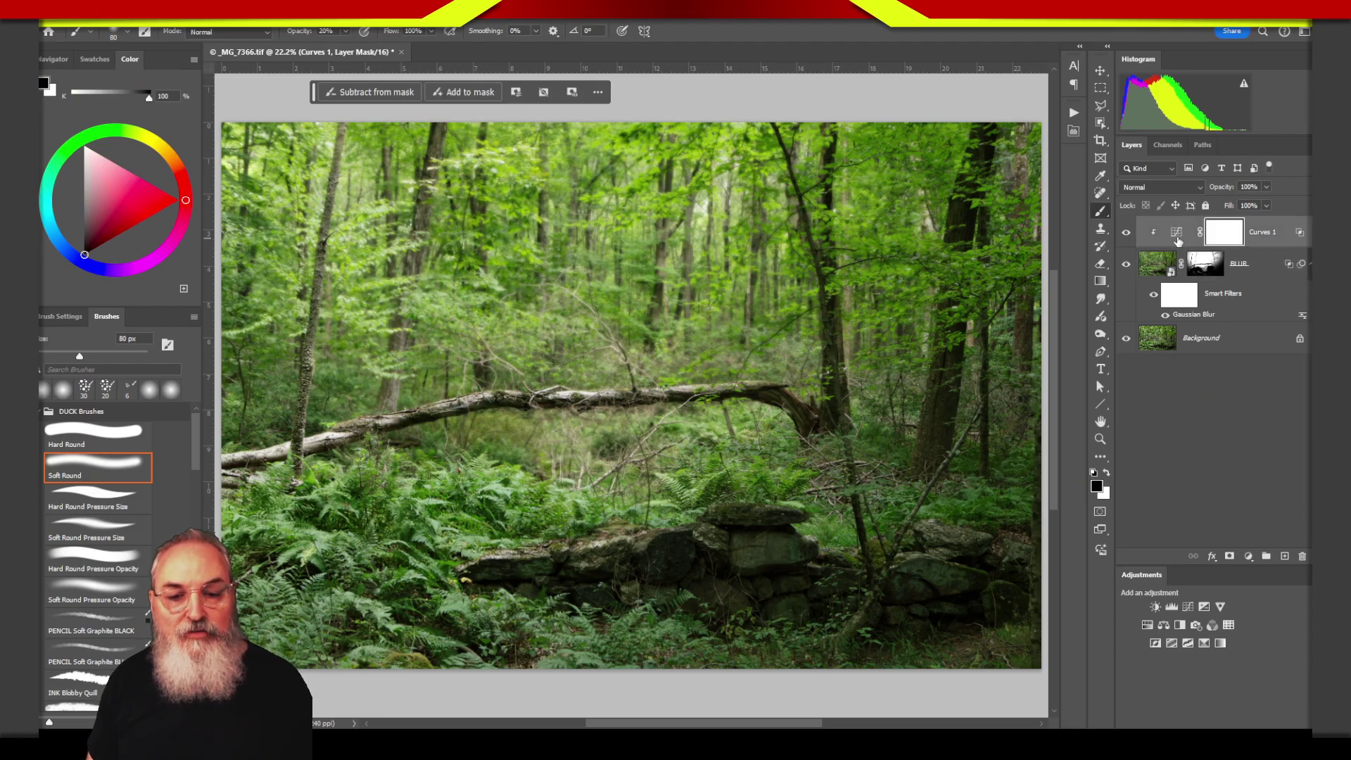
{"action": "left_click", "coordinate": [1176, 232]}
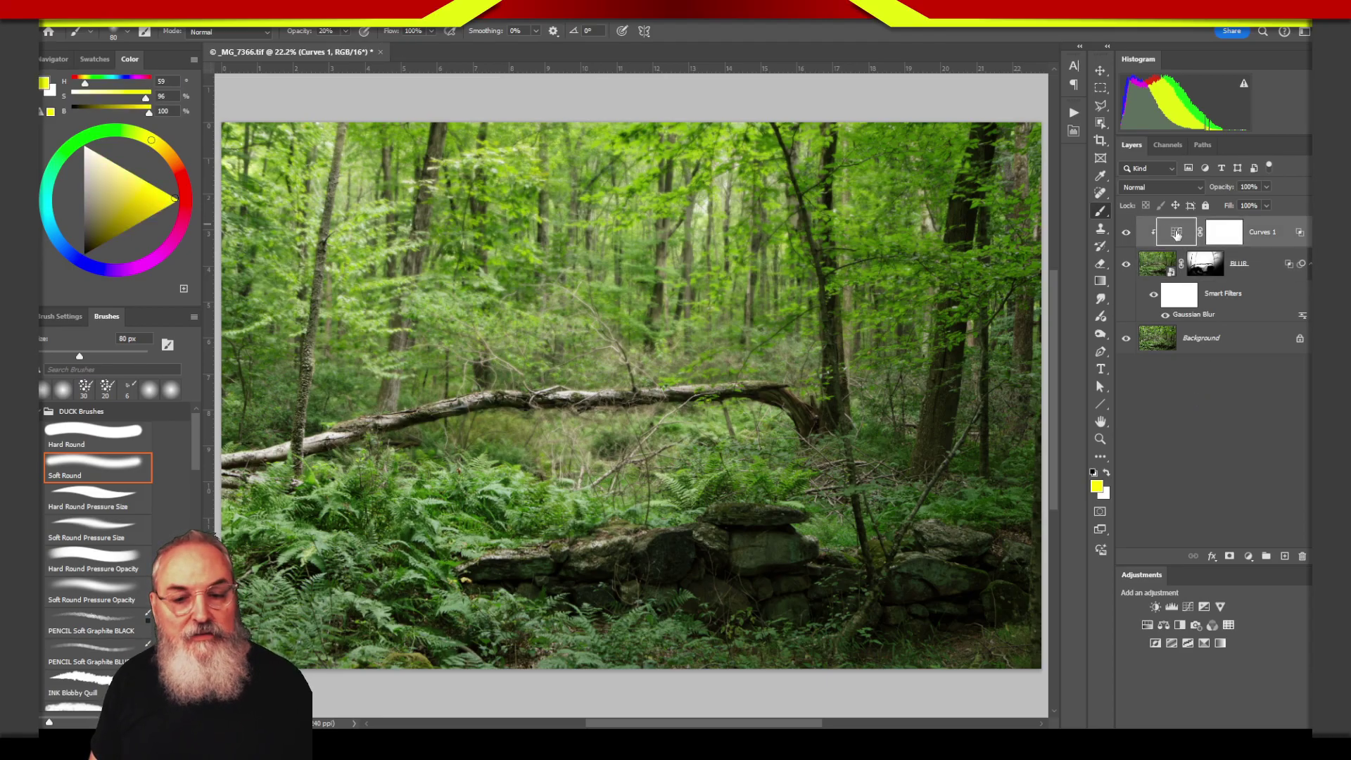
{"action": "left_click", "coordinate": [1127, 236]}
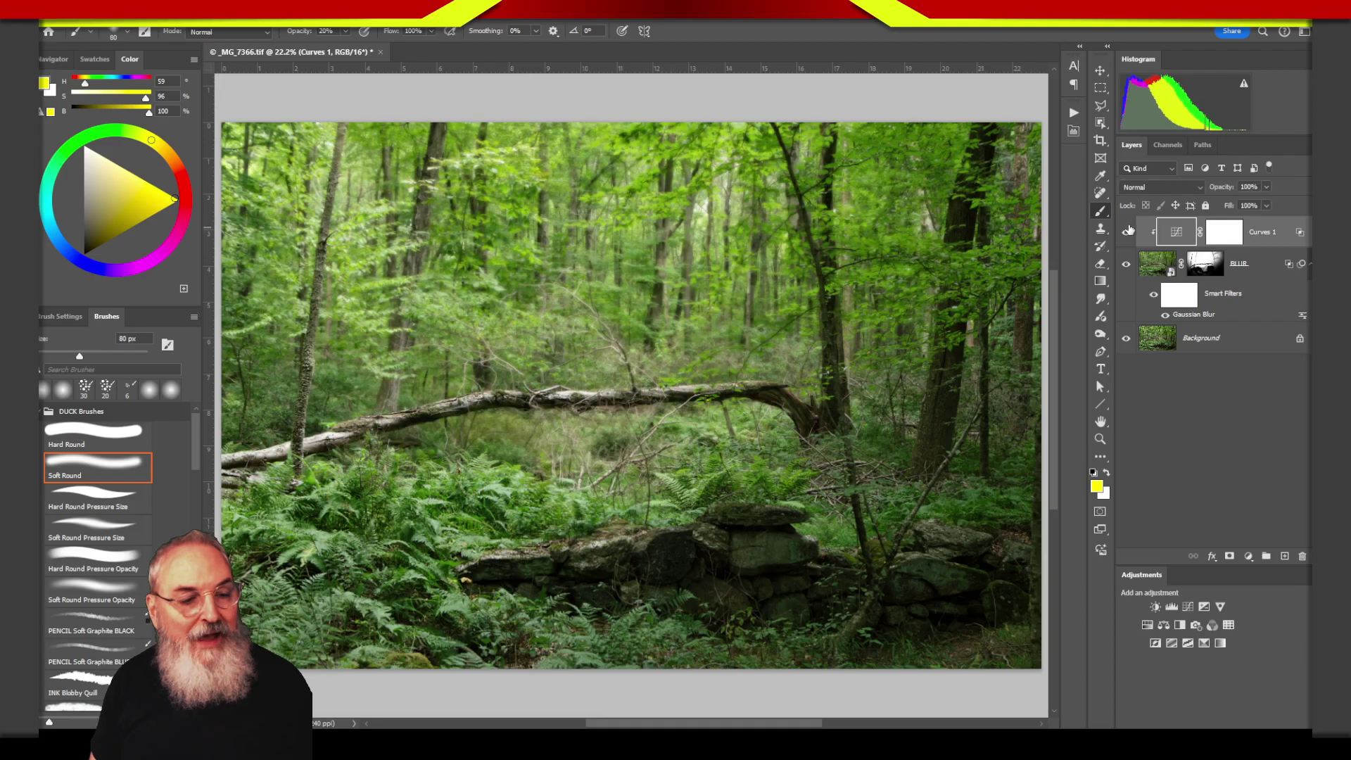
{"action": "left_click", "coordinate": [1127, 231]}
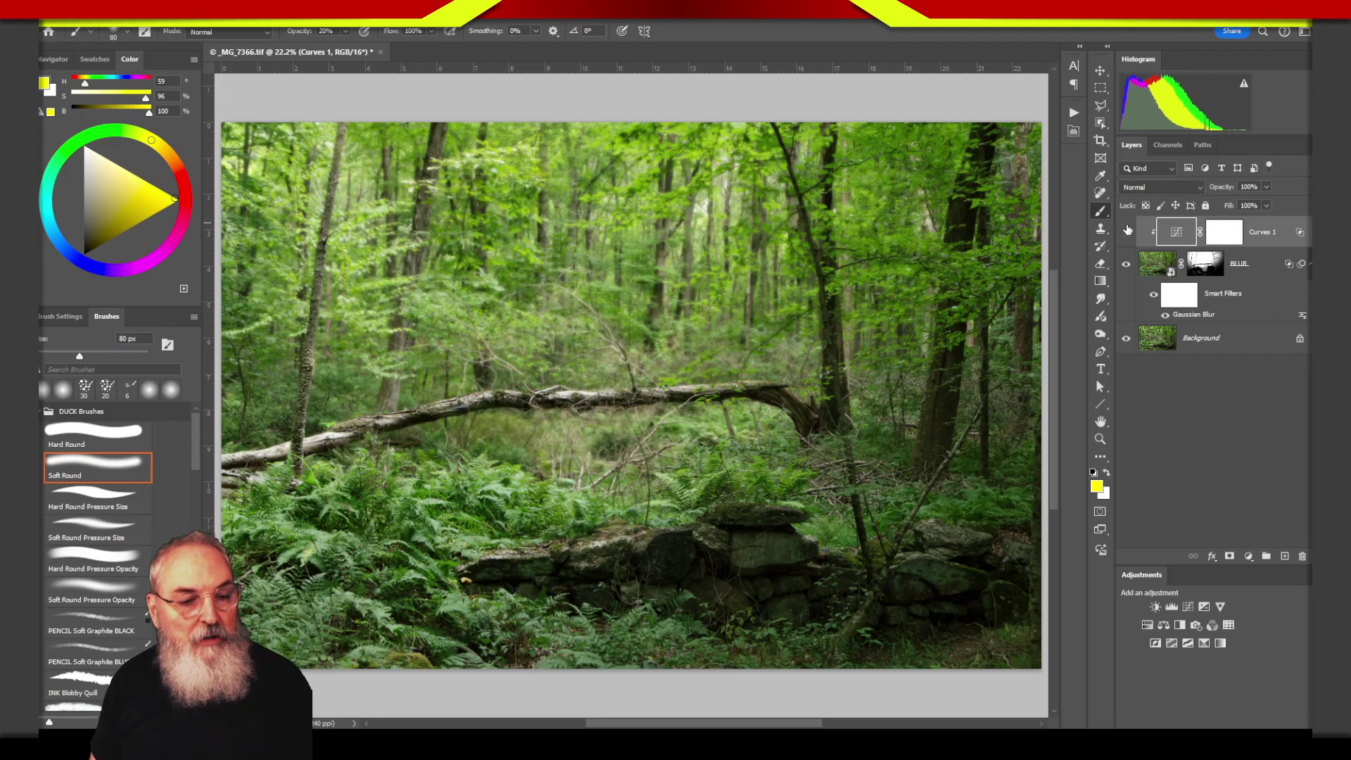
{"action": "left_click", "coordinate": [1127, 231]}
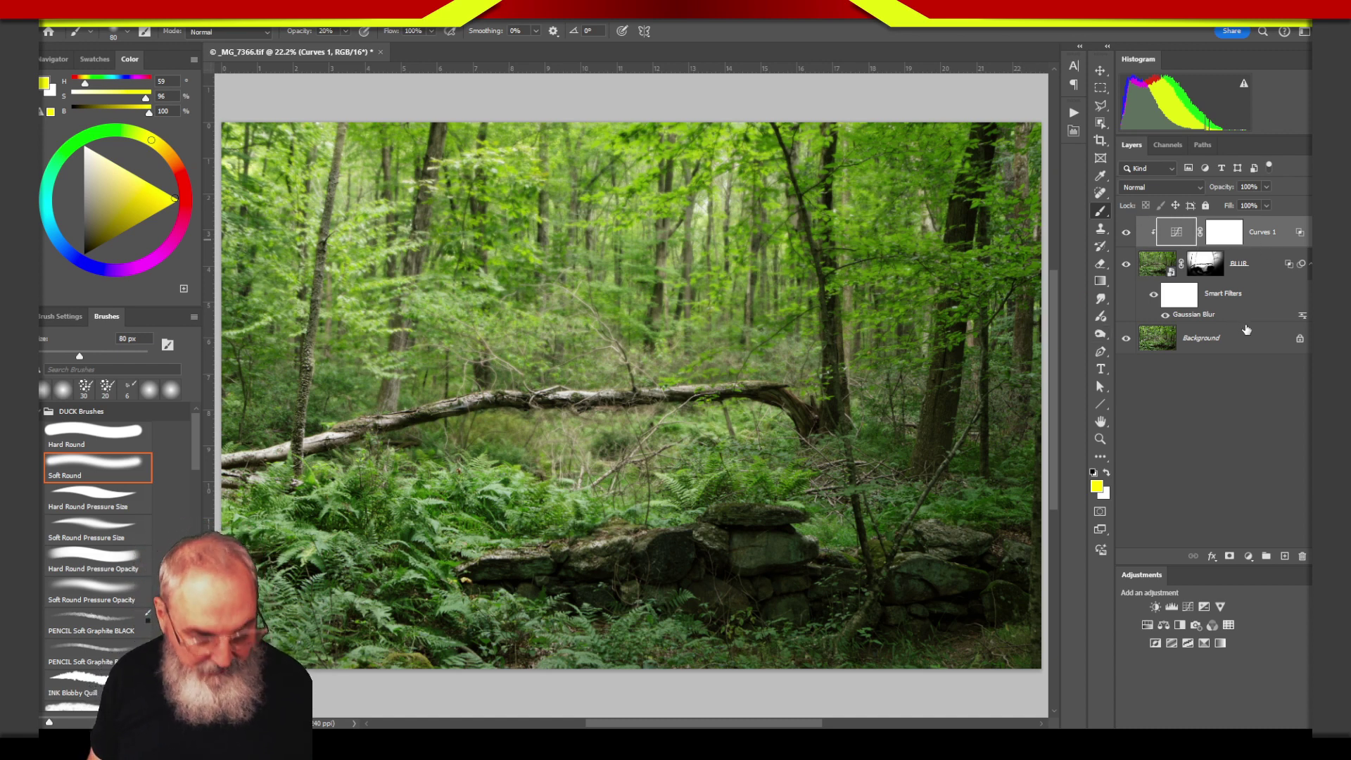
Step: Group the Curves 1 and BLUR layers with Ctrl+G and name the group Texture
{"action": "left_click", "coordinate": [1238, 298]}
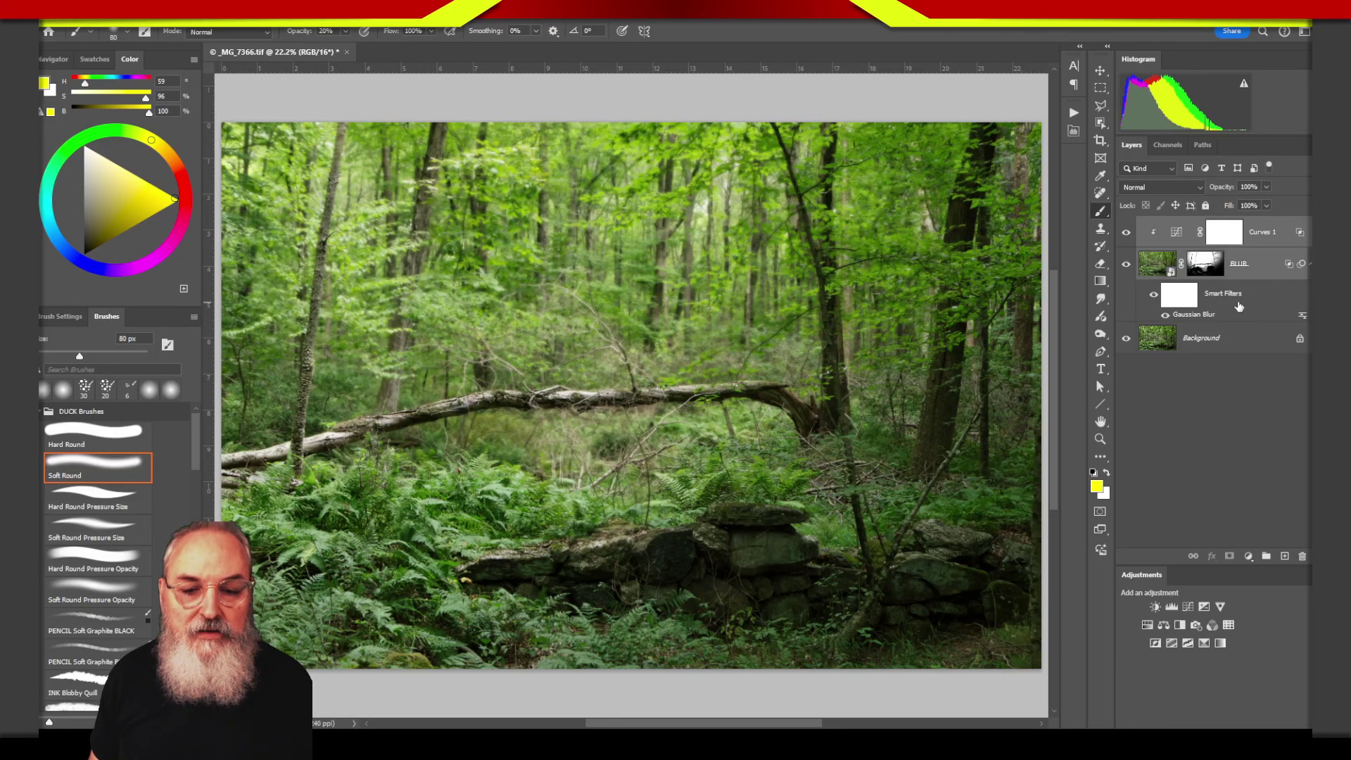
{"action": "left_click", "coordinate": [1232, 317]}
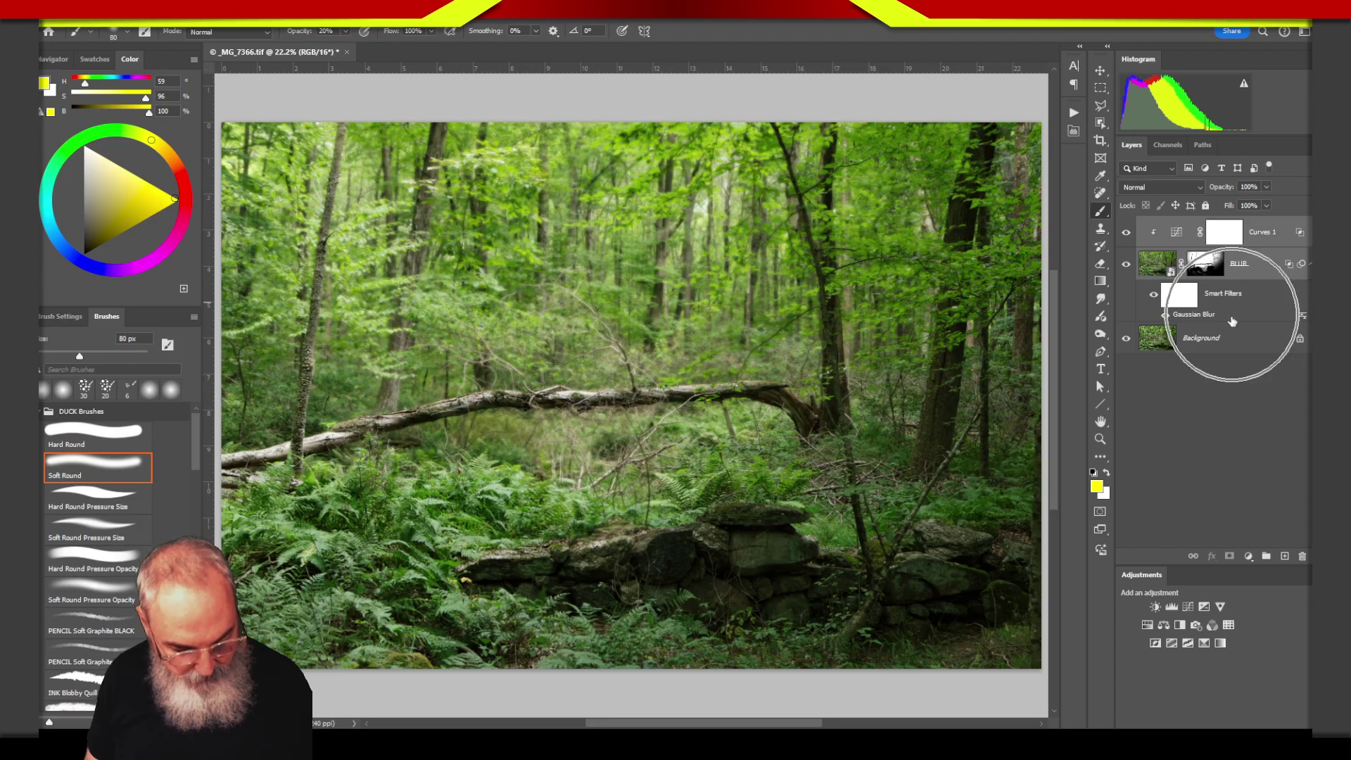
{"action": "key", "text": "ctrl+g"}
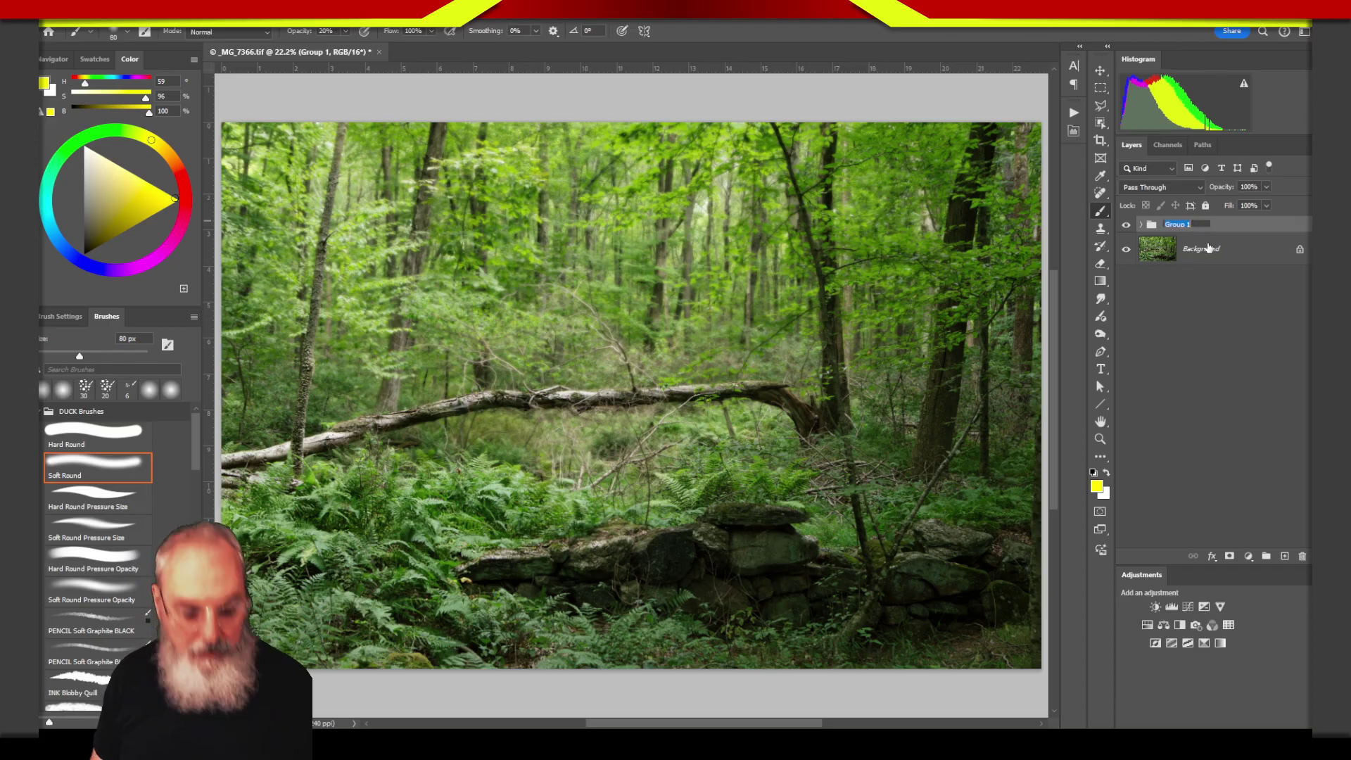
{"action": "type", "text": "Texture"}
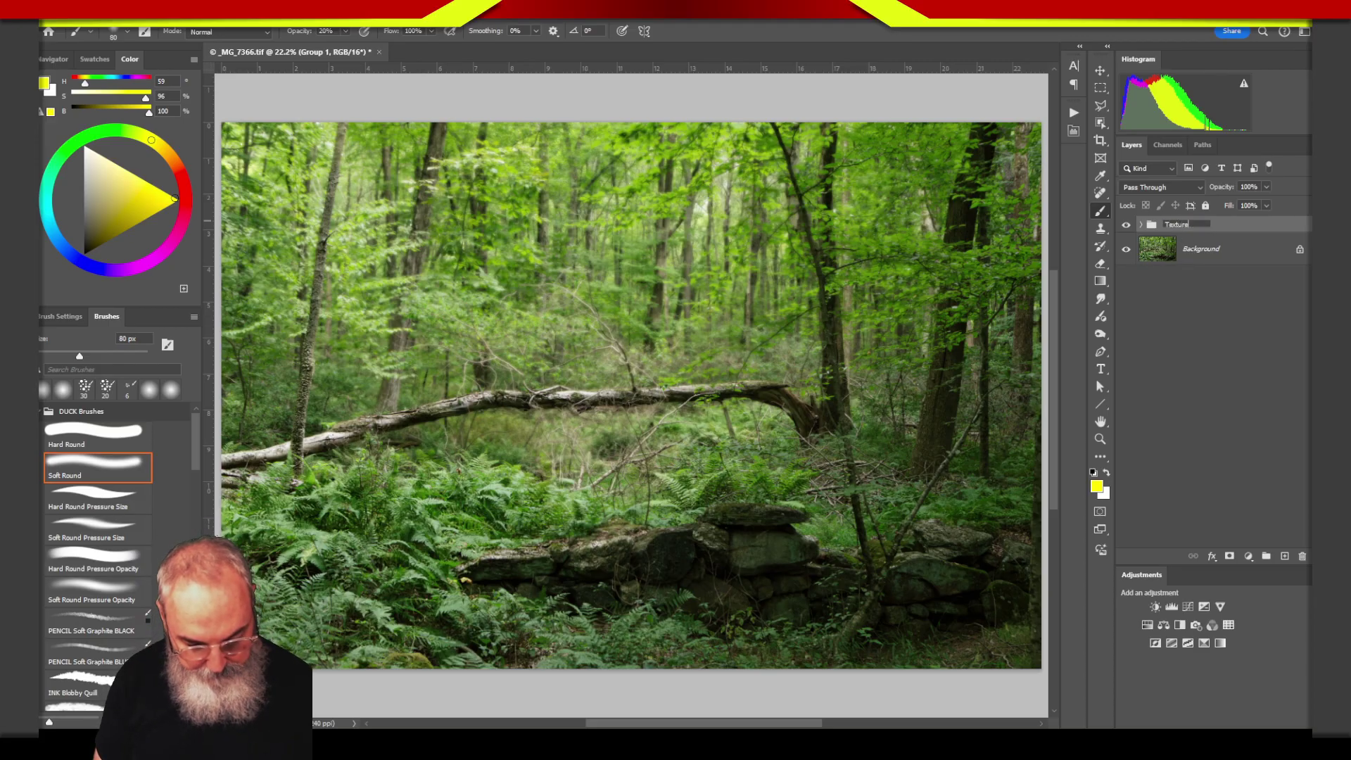
{"action": "key", "text": "Return"}
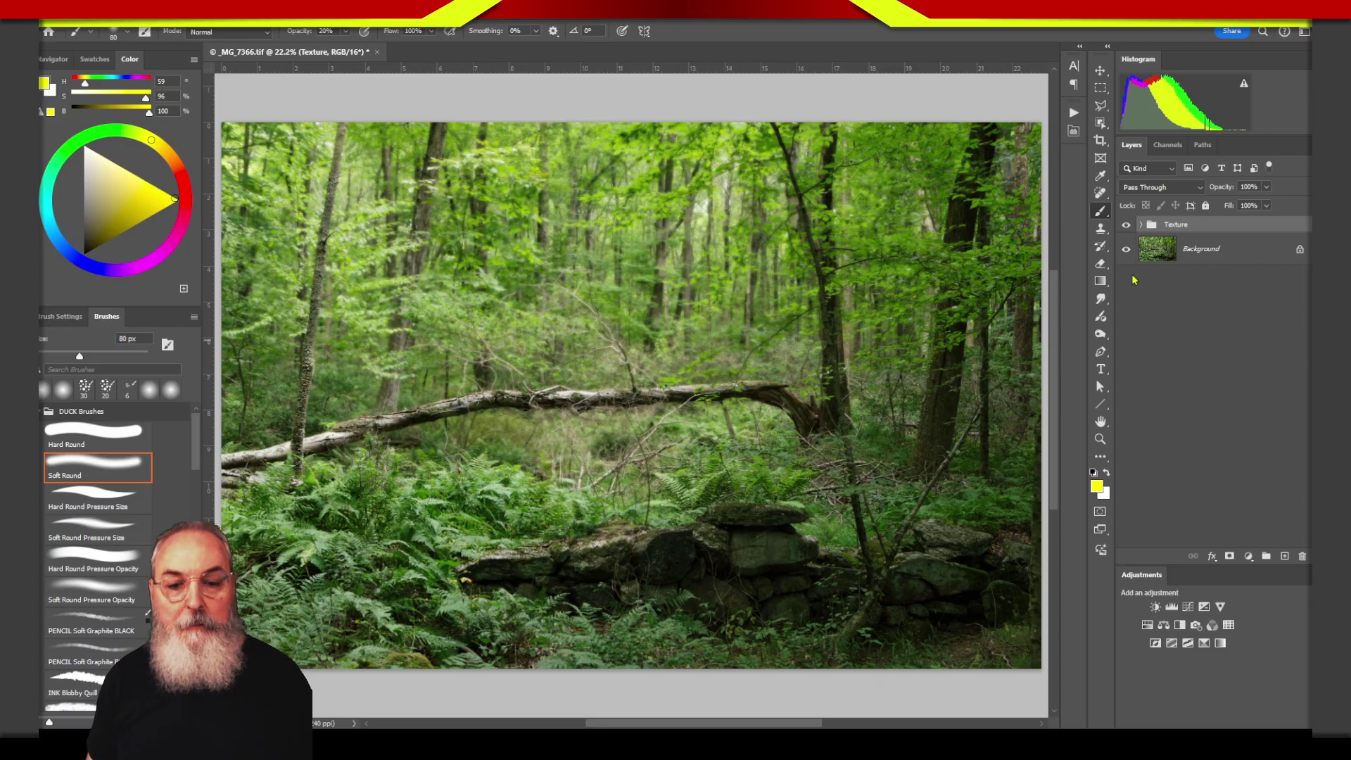
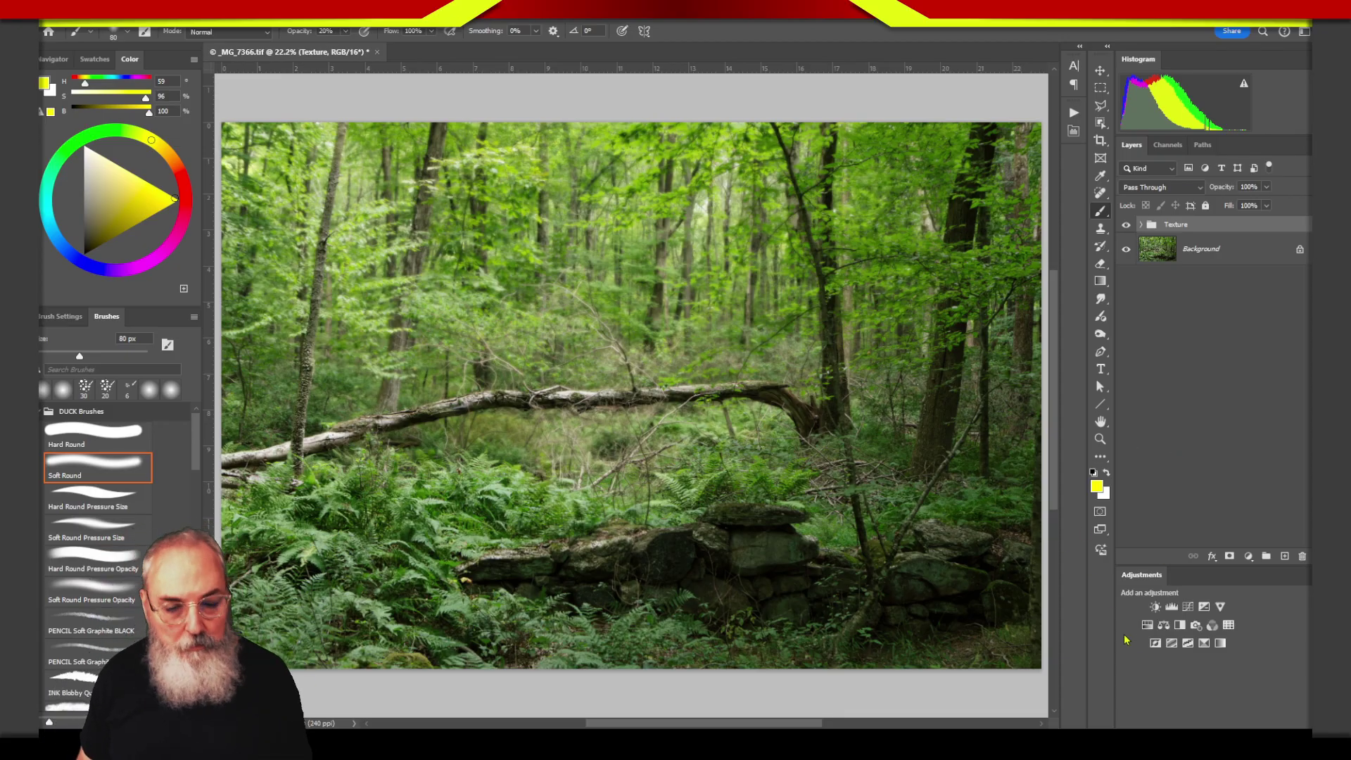
Step: Add two Curves adjustment layers from the Adjustments panel and name them Burn and Dodge
{"action": "left_click", "coordinate": [1188, 608]}
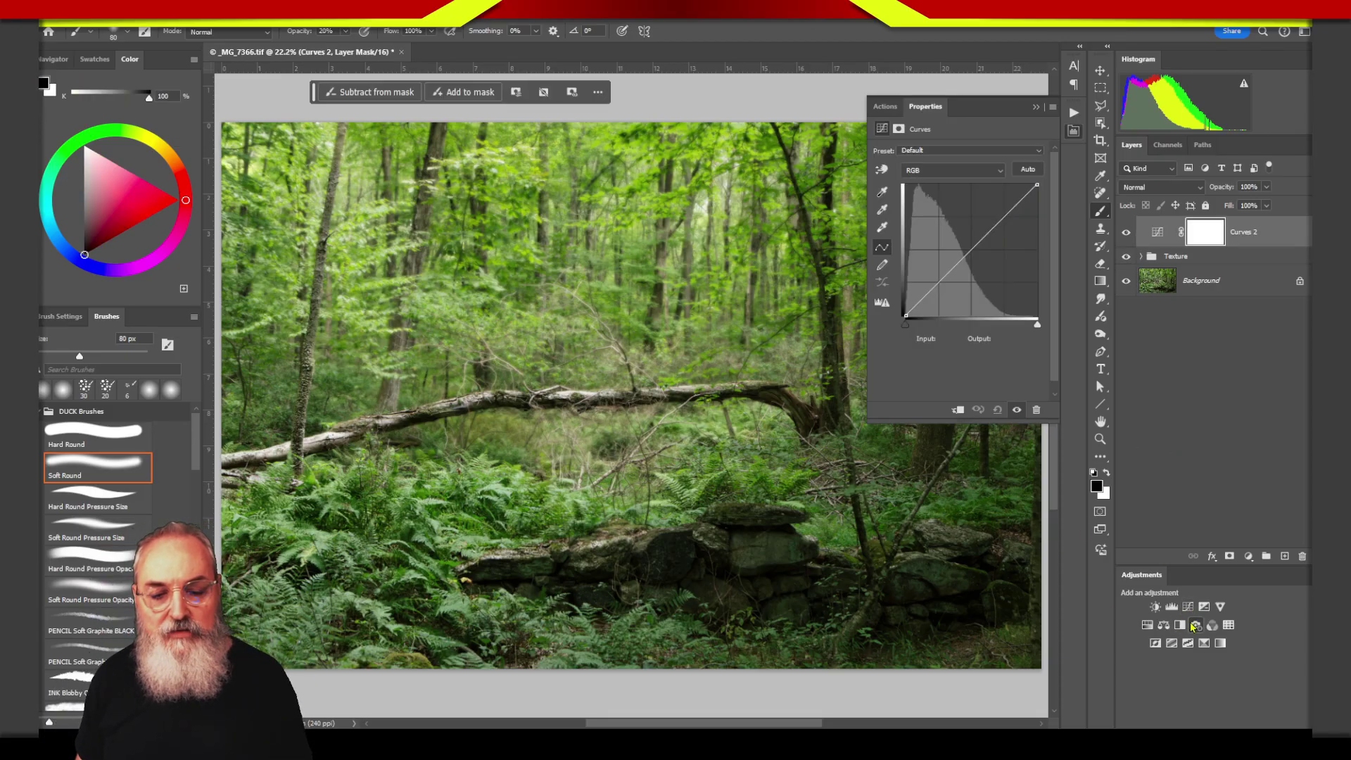
{"action": "left_click", "coordinate": [1189, 608]}
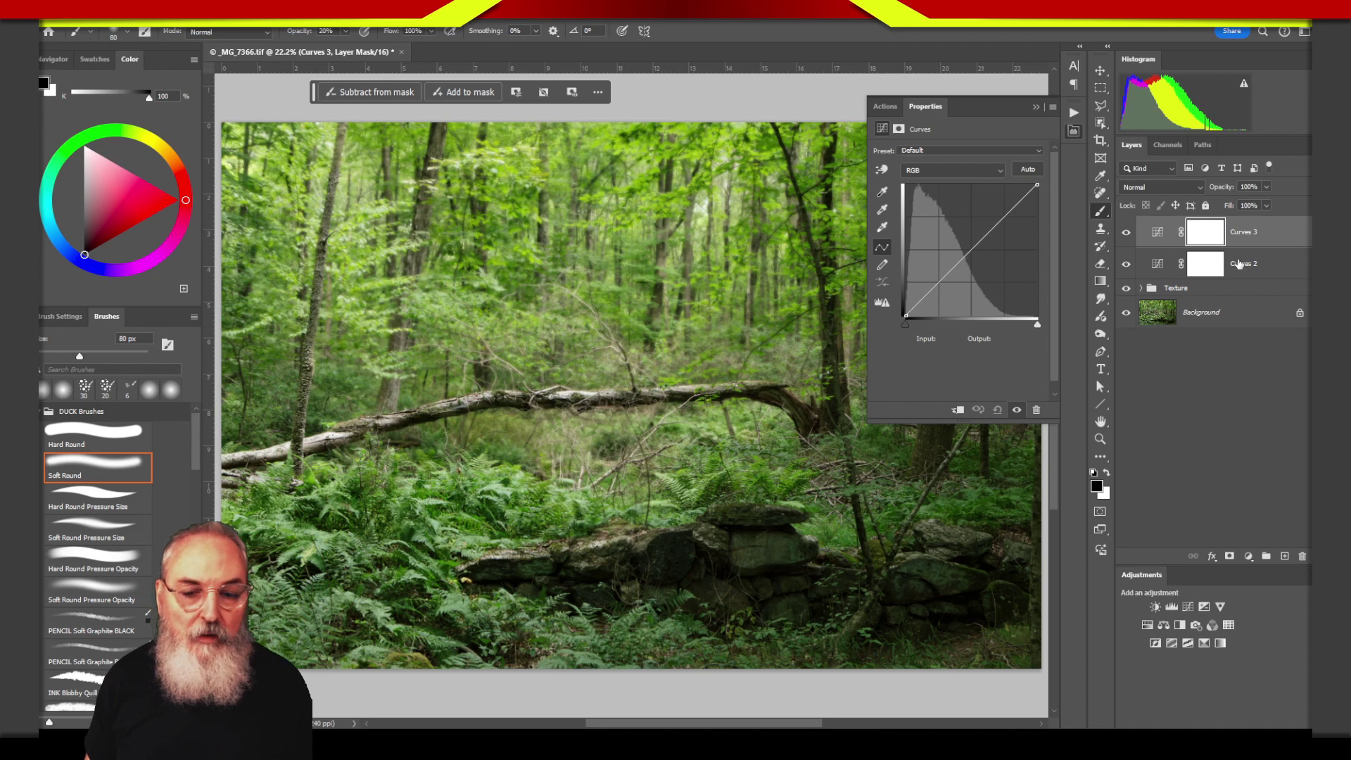
{"action": "double_click", "coordinate": [1243, 263]}
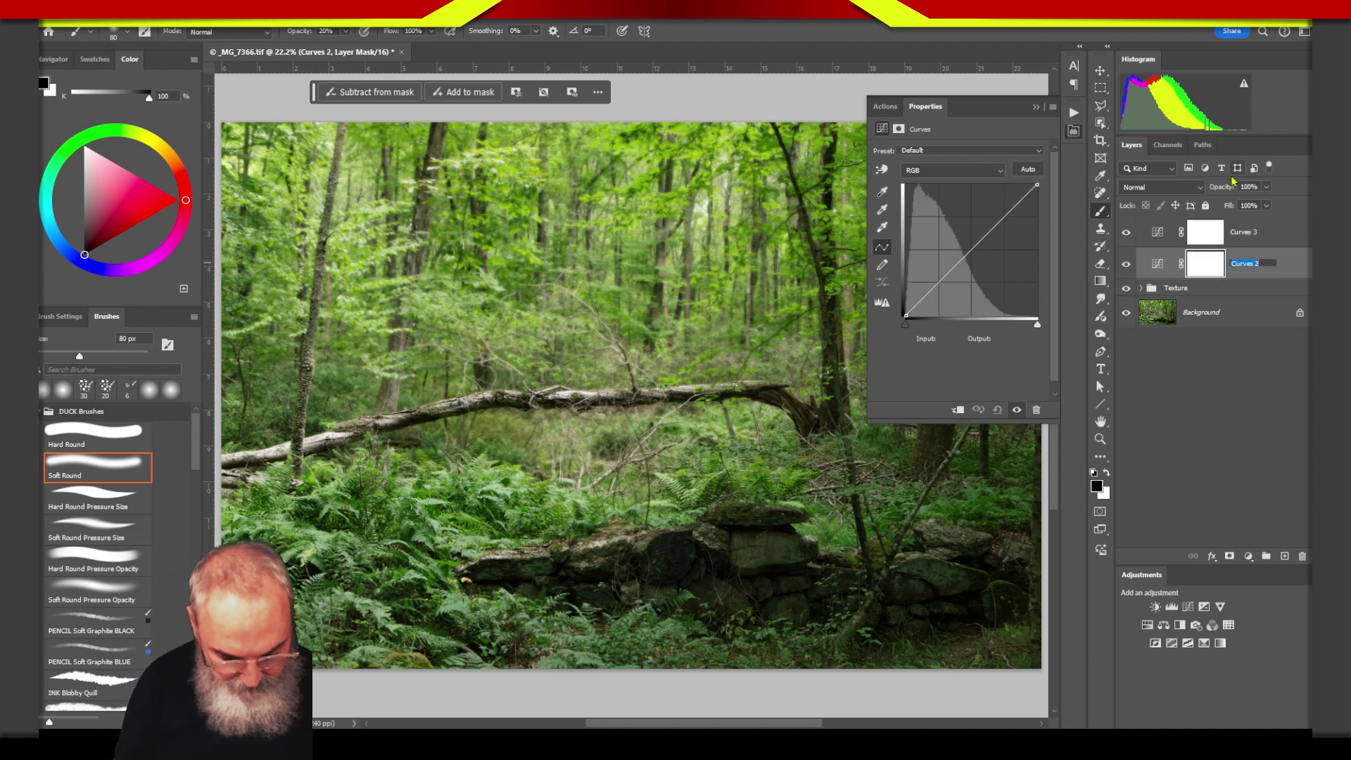
{"action": "type", "text": "Burn"}
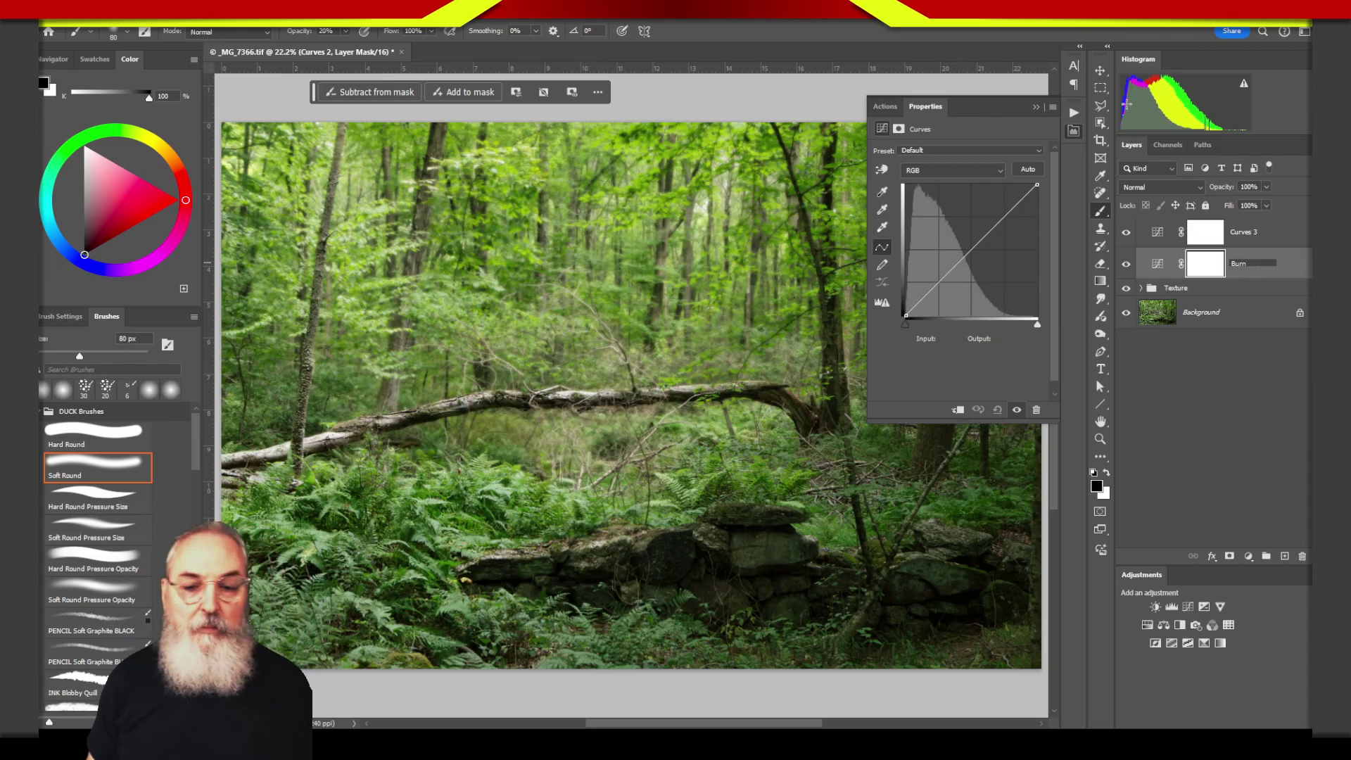
{"action": "double_click", "coordinate": [1241, 233]}
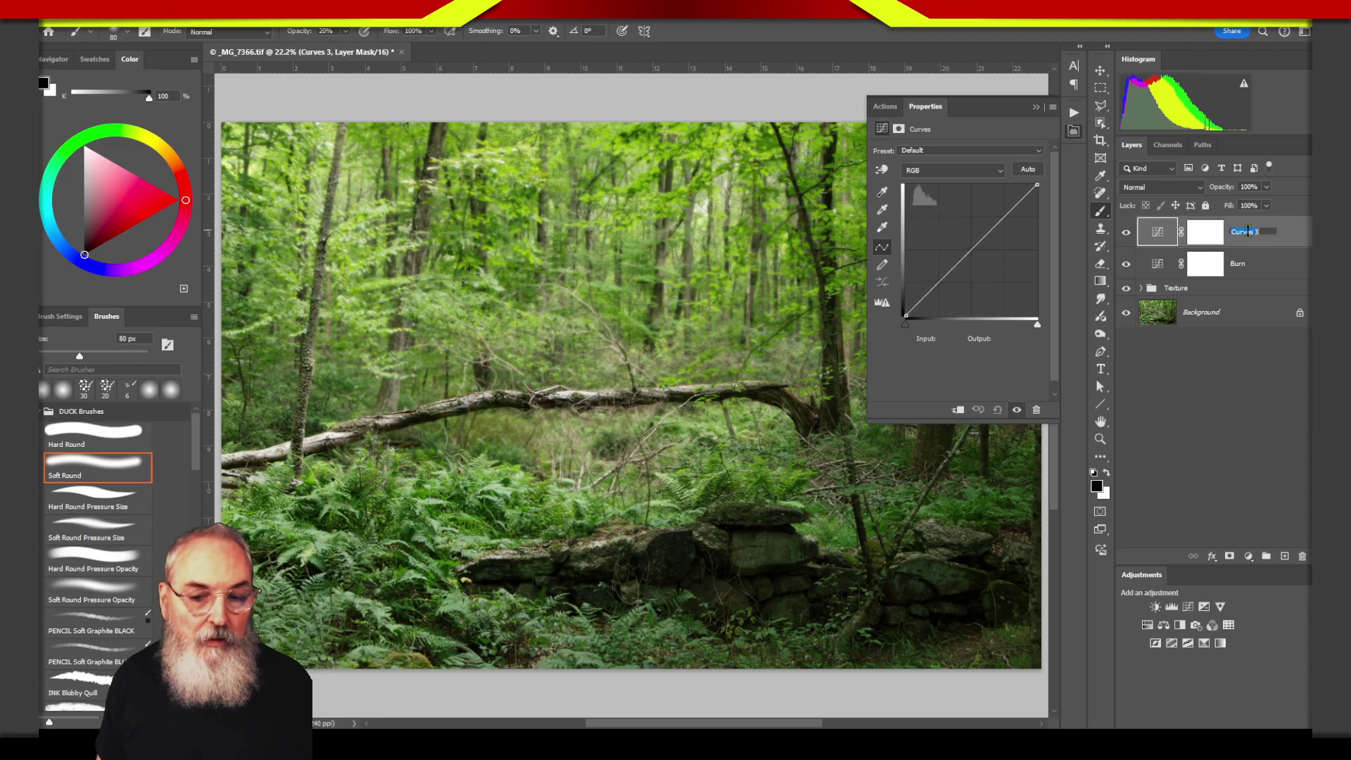
{"action": "type", "text": "Dodge"}
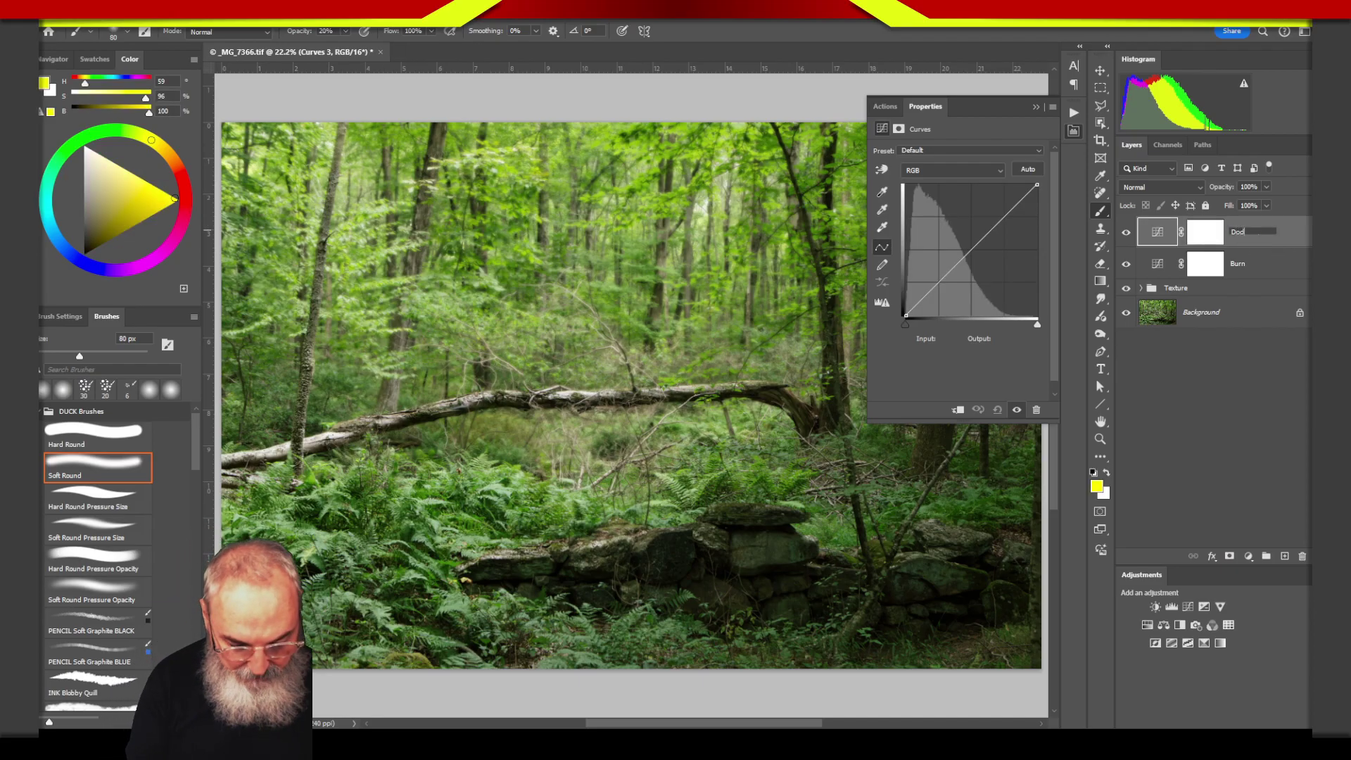
{"action": "key", "text": "Return"}
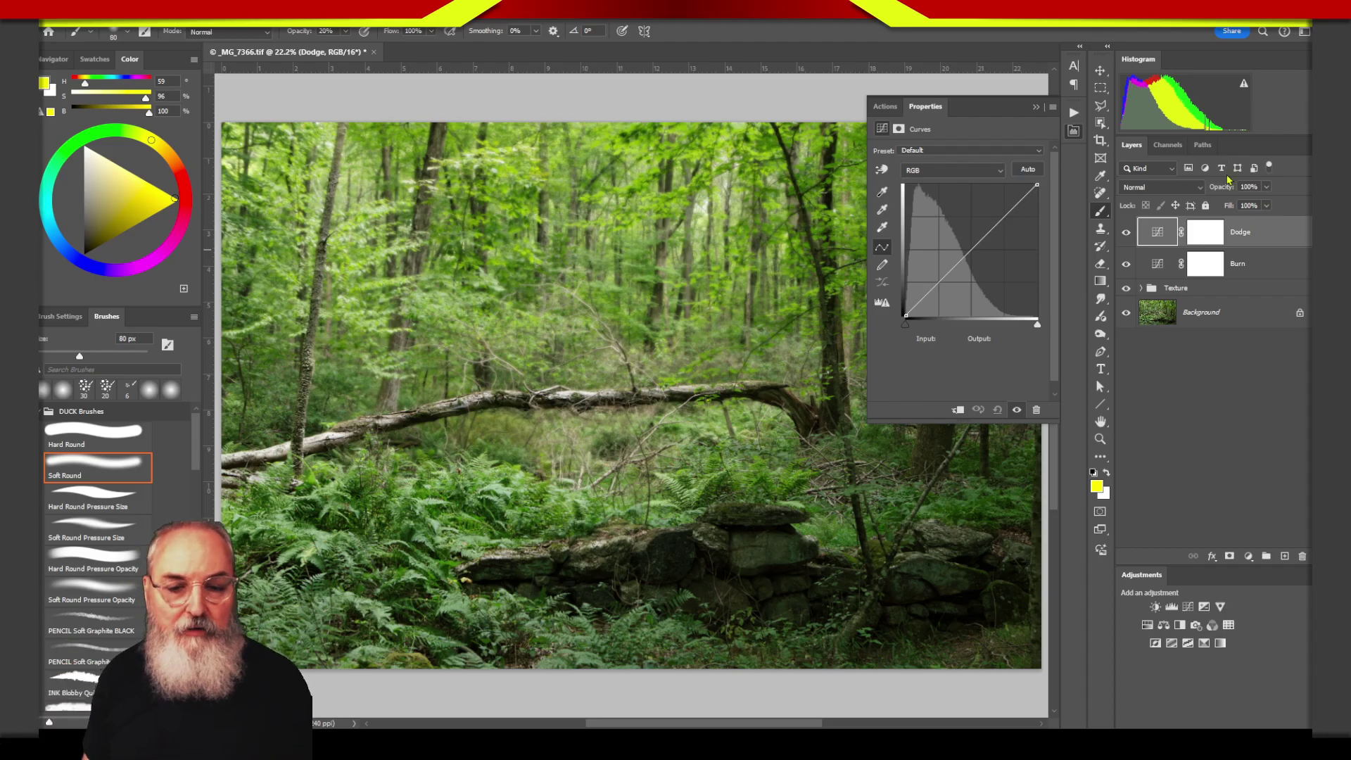
Step: Raise the Dodge curve's midtones from input 106 to output 155, then target its mask
{"action": "left_click", "coordinate": [1127, 232]}
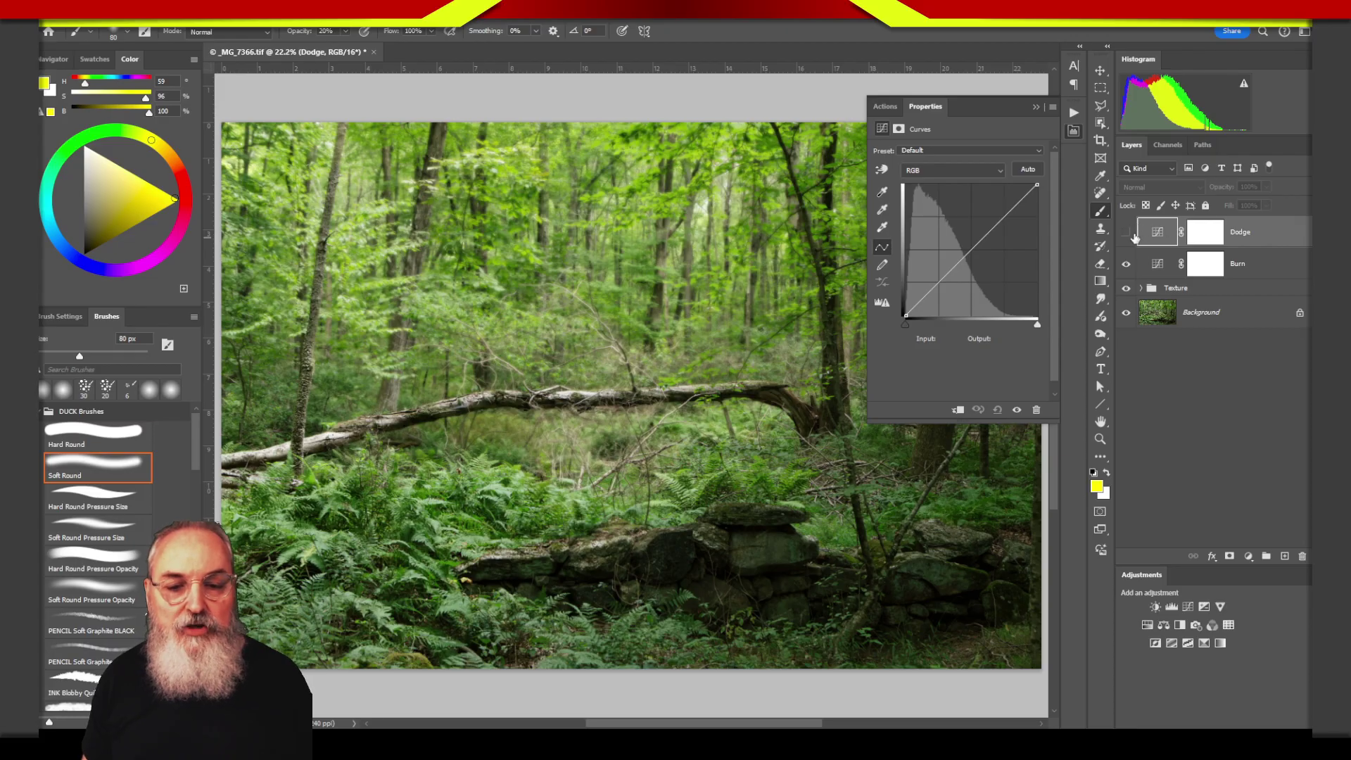
{"action": "left_click", "coordinate": [1127, 233]}
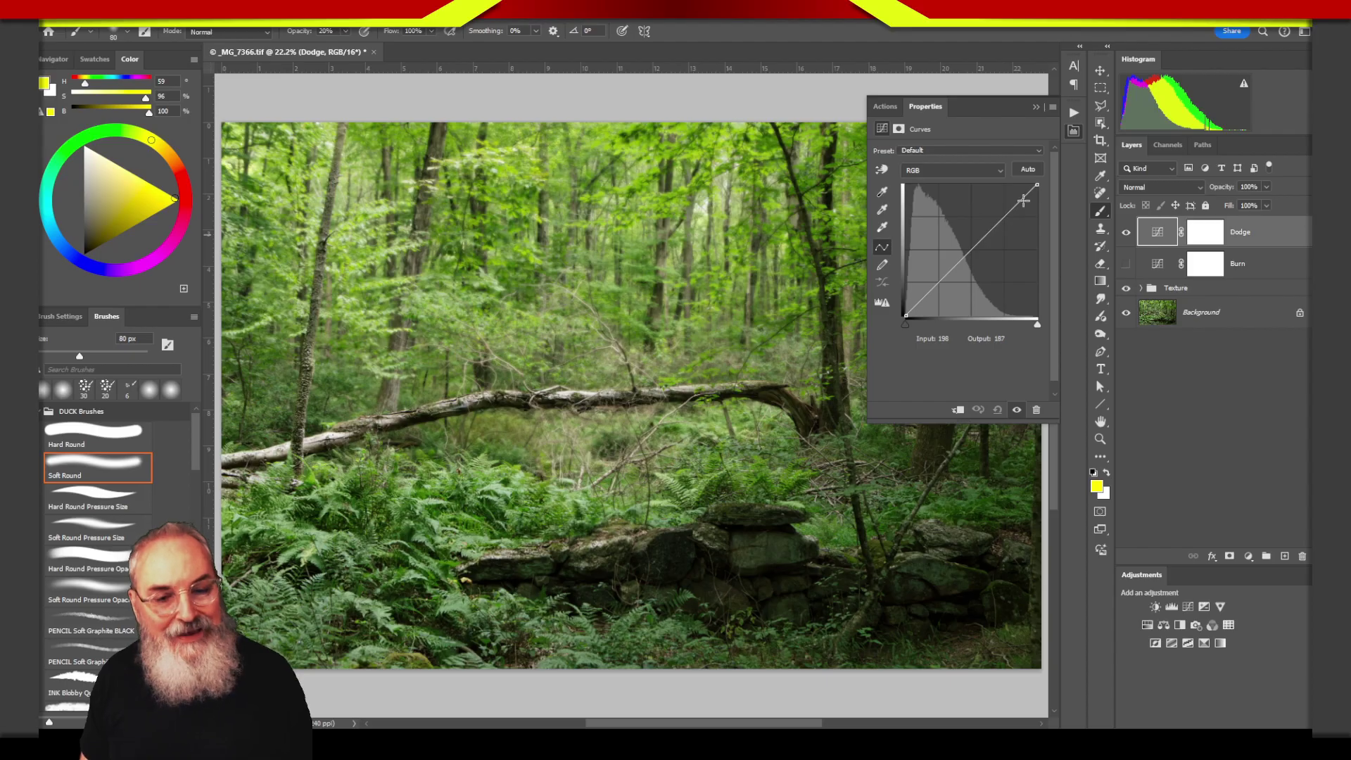
{"action": "left_click_drag", "start_coordinate": [973, 248], "coordinate": [960, 236]}
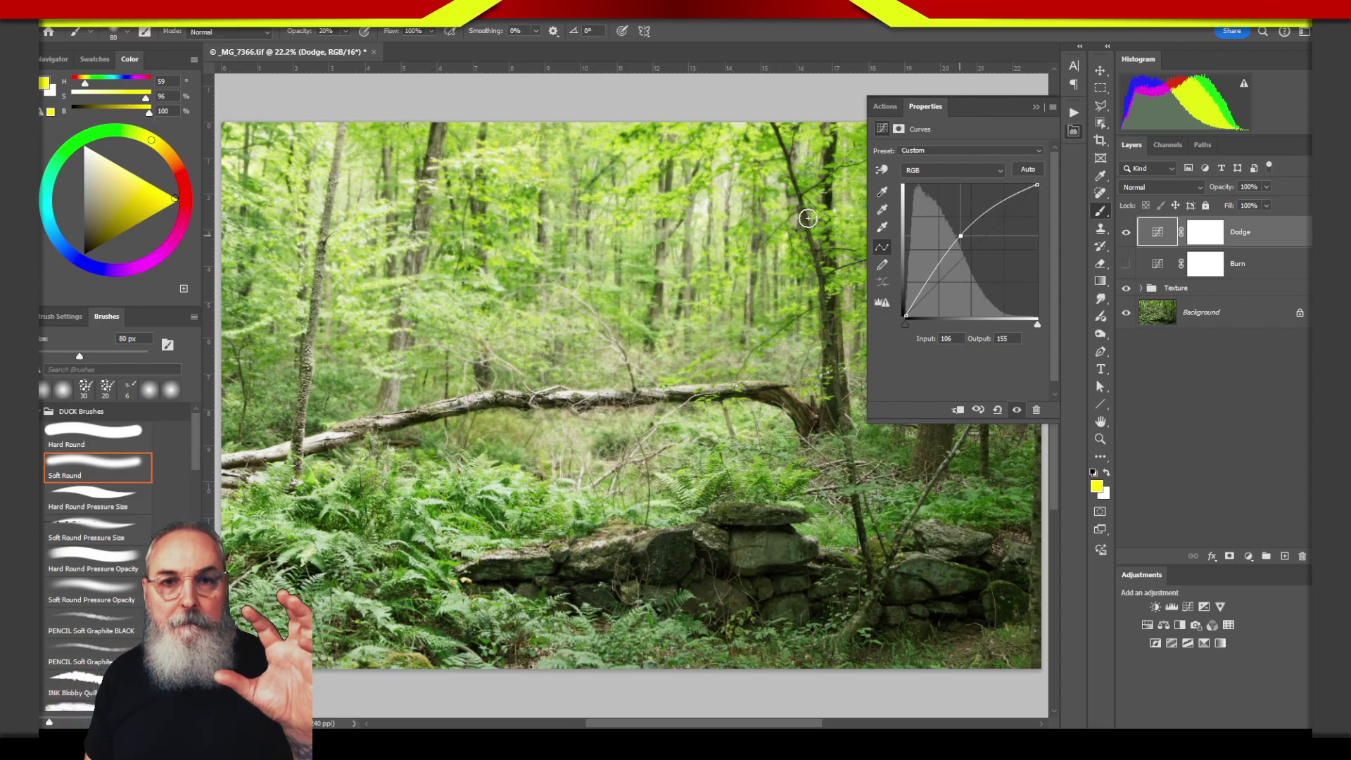
{"action": "left_click", "coordinate": [1204, 238]}
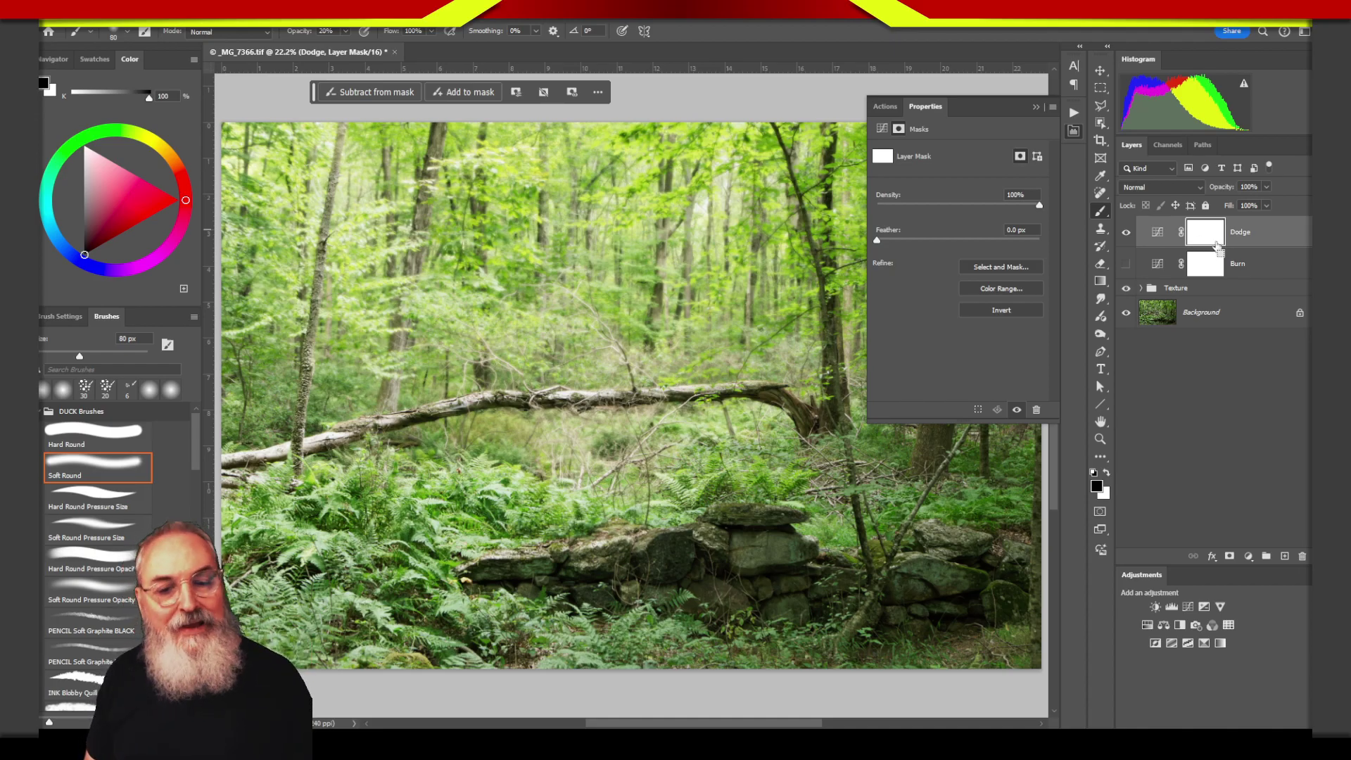
Step: Invert the Dodge mask to black and paint white over the photo's centre with a large soft brush
{"action": "key", "text": "ctrl+i"}
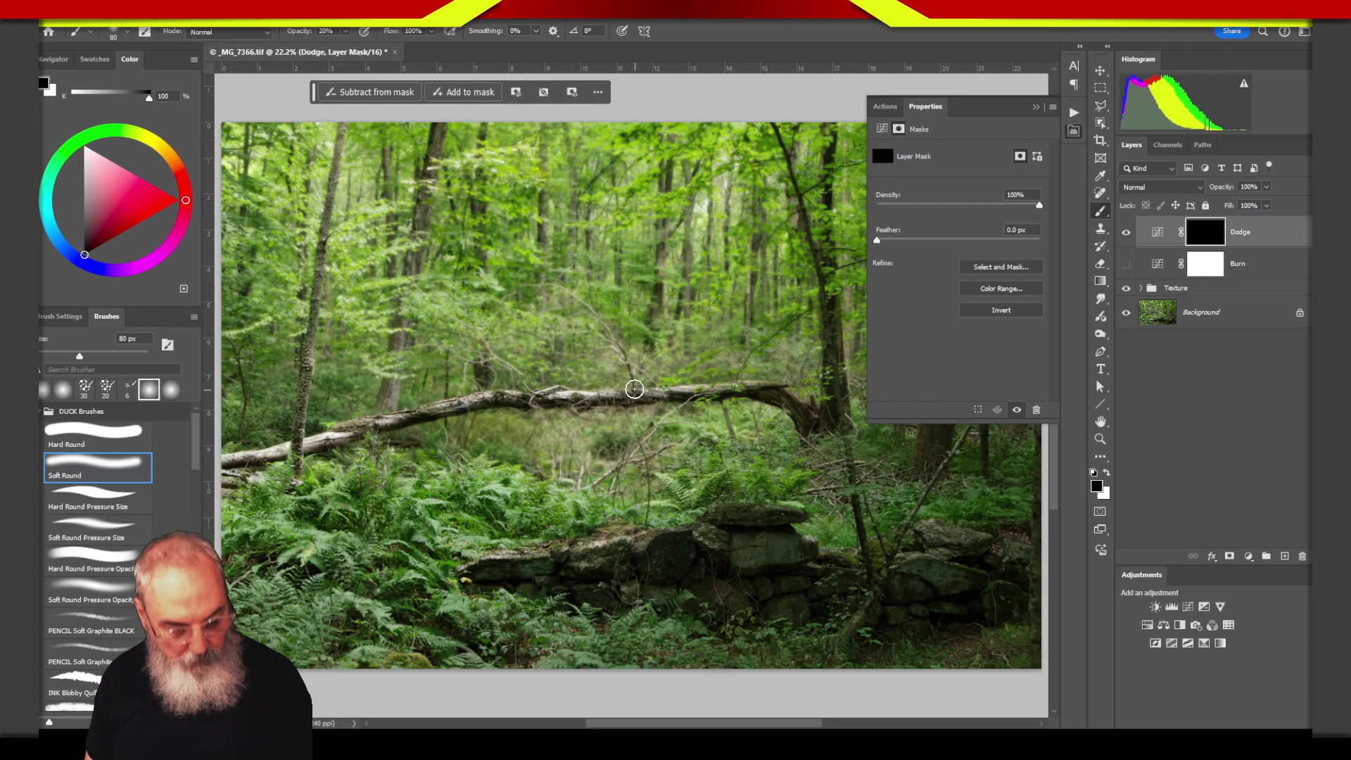
{"action": "left_click_drag", "start_coordinate": [633, 391], "coordinate": [781, 363]}
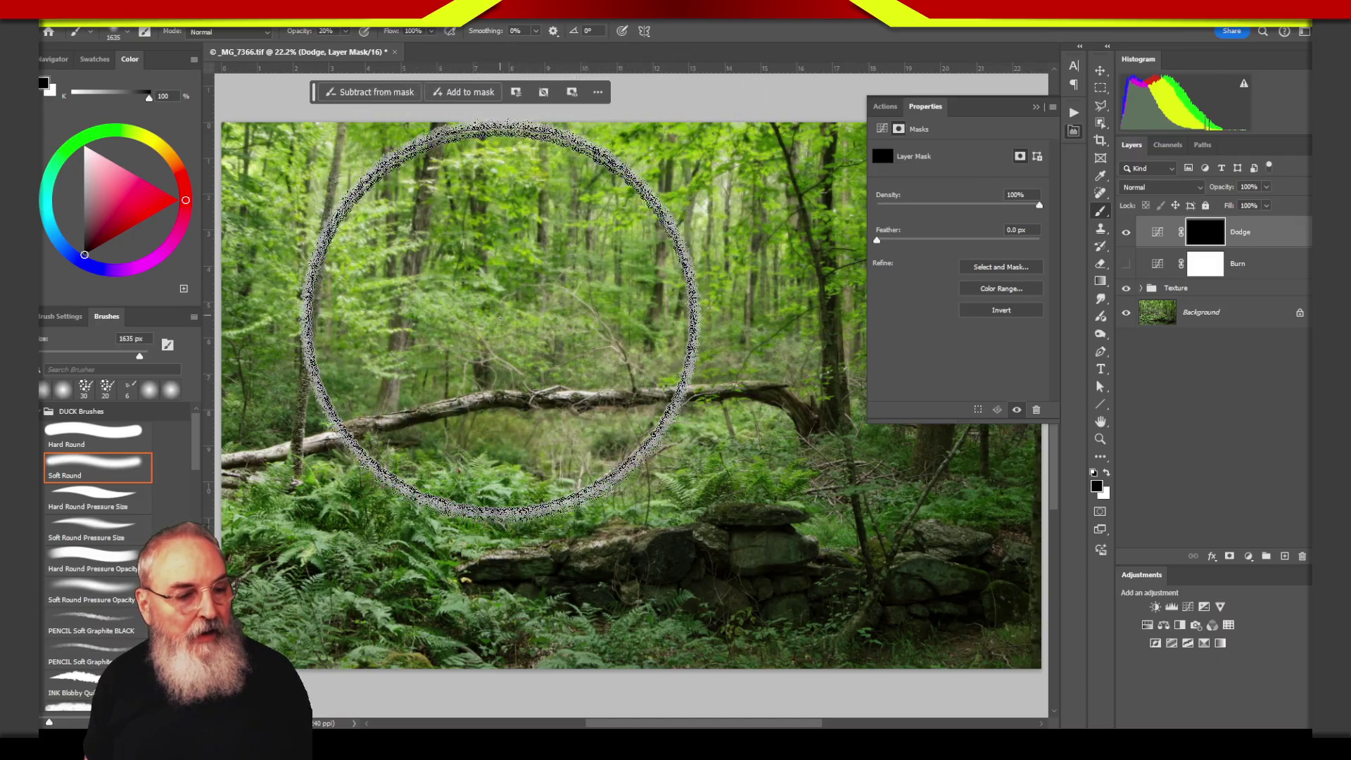
{"action": "left_click_drag", "start_coordinate": [503, 316], "coordinate": [561, 336]}
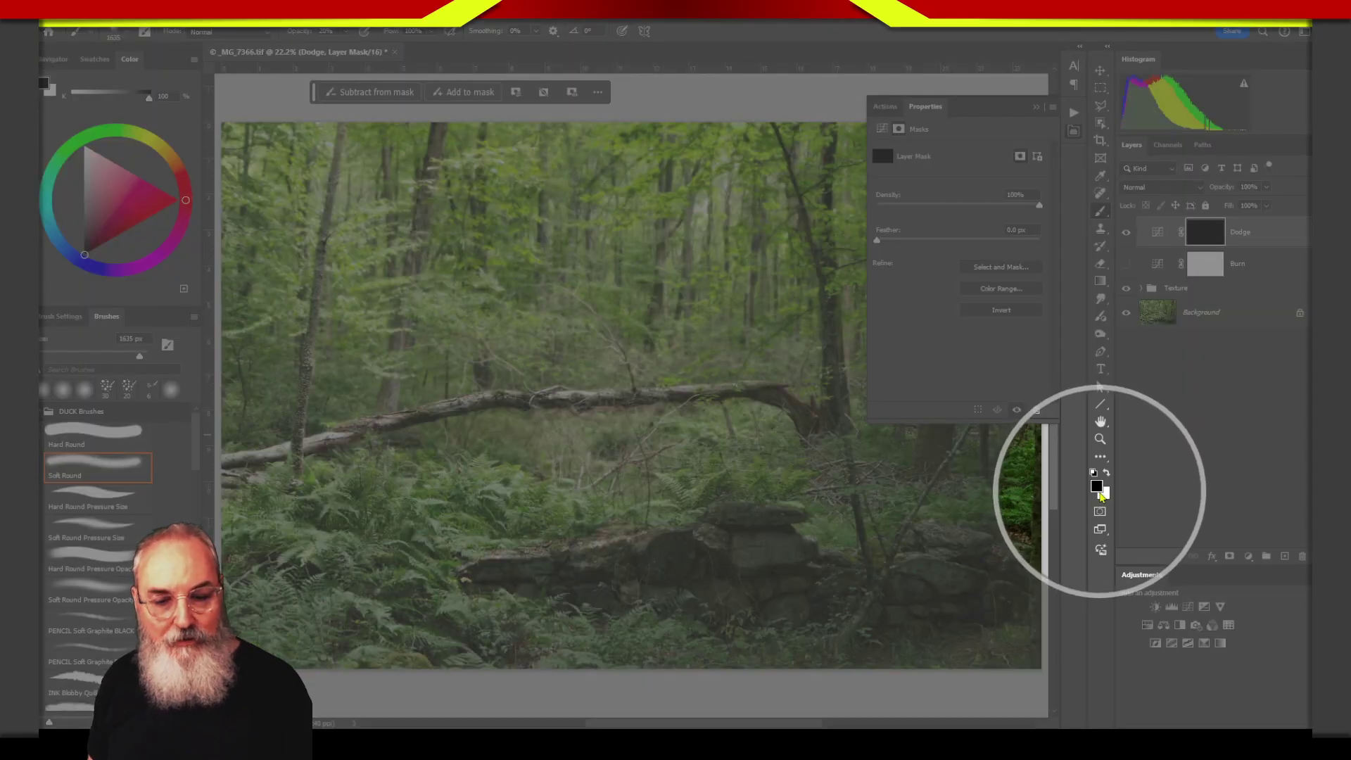
{"action": "key", "text": "x"}
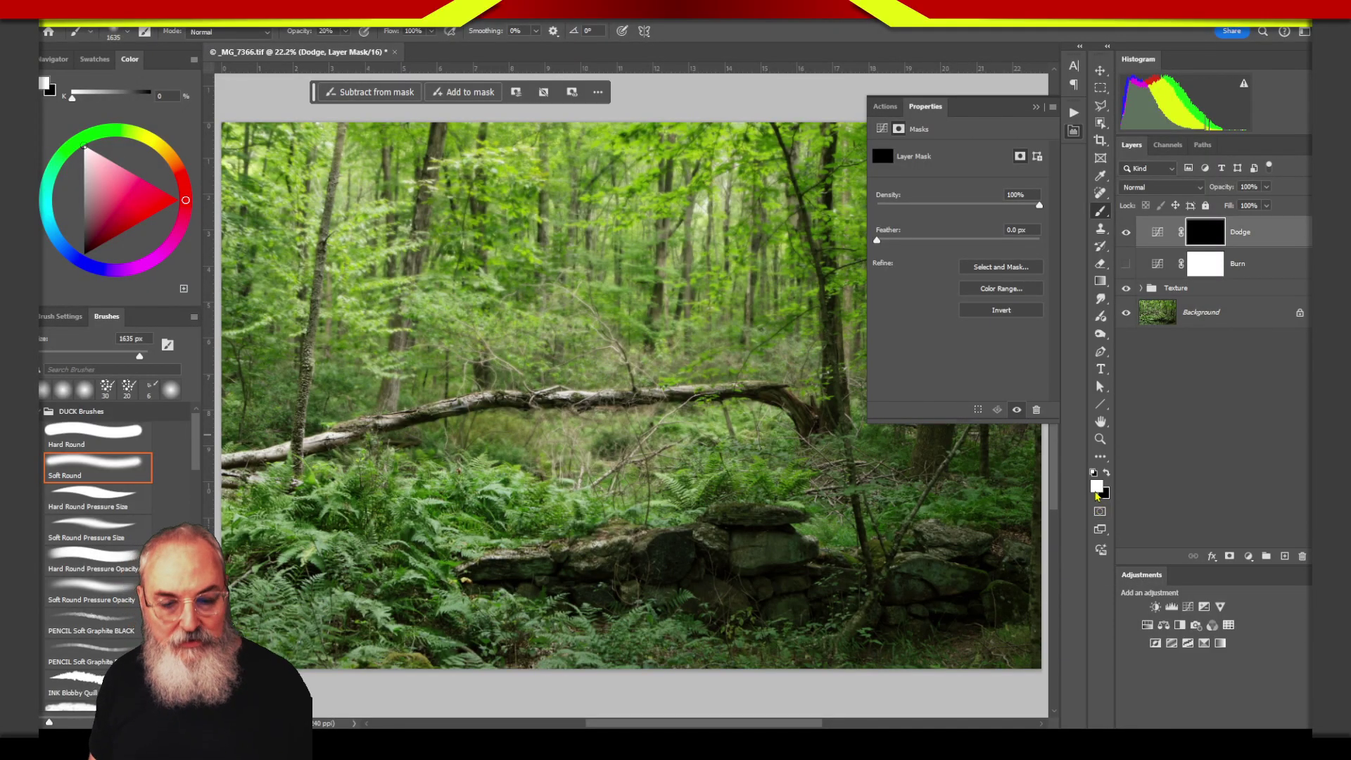
{"action": "left_click", "coordinate": [551, 218]}
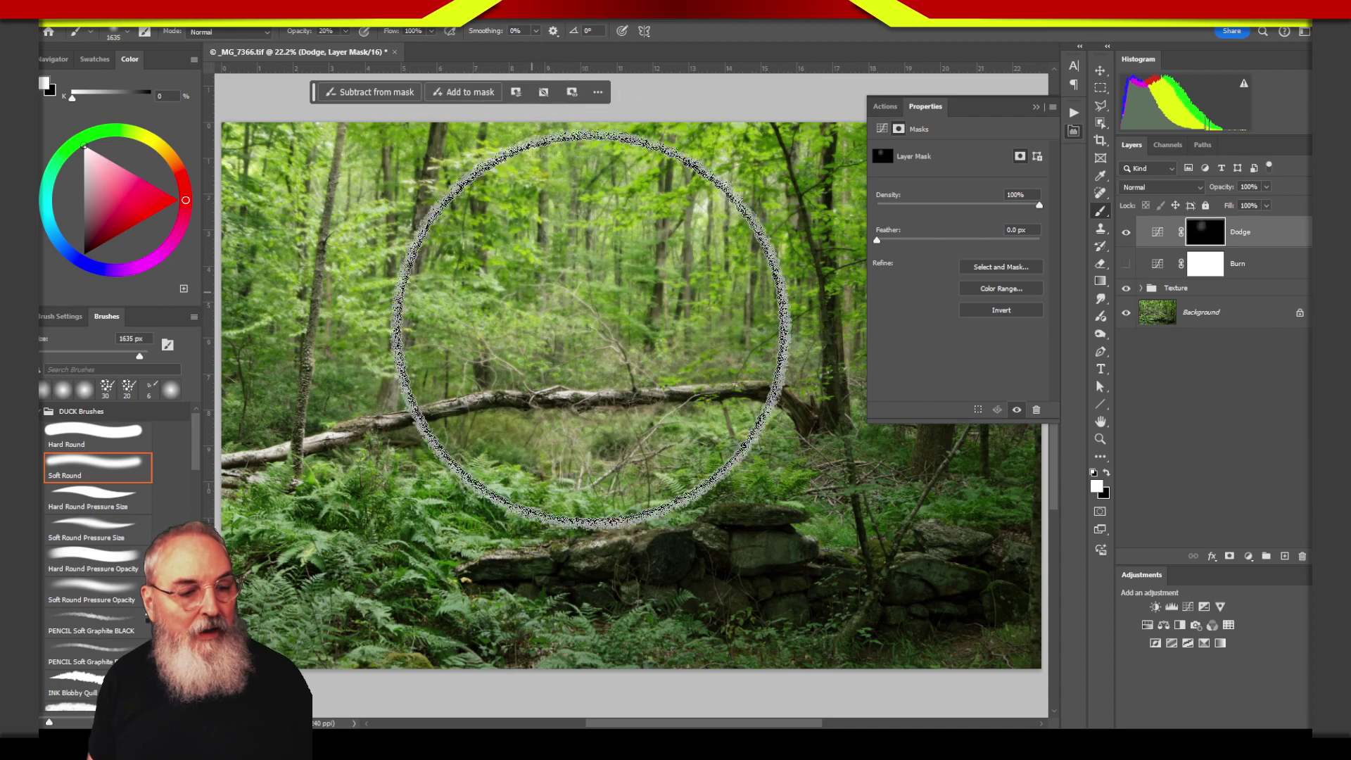
{"action": "left_click_drag", "start_coordinate": [709, 303], "coordinate": [651, 353]}
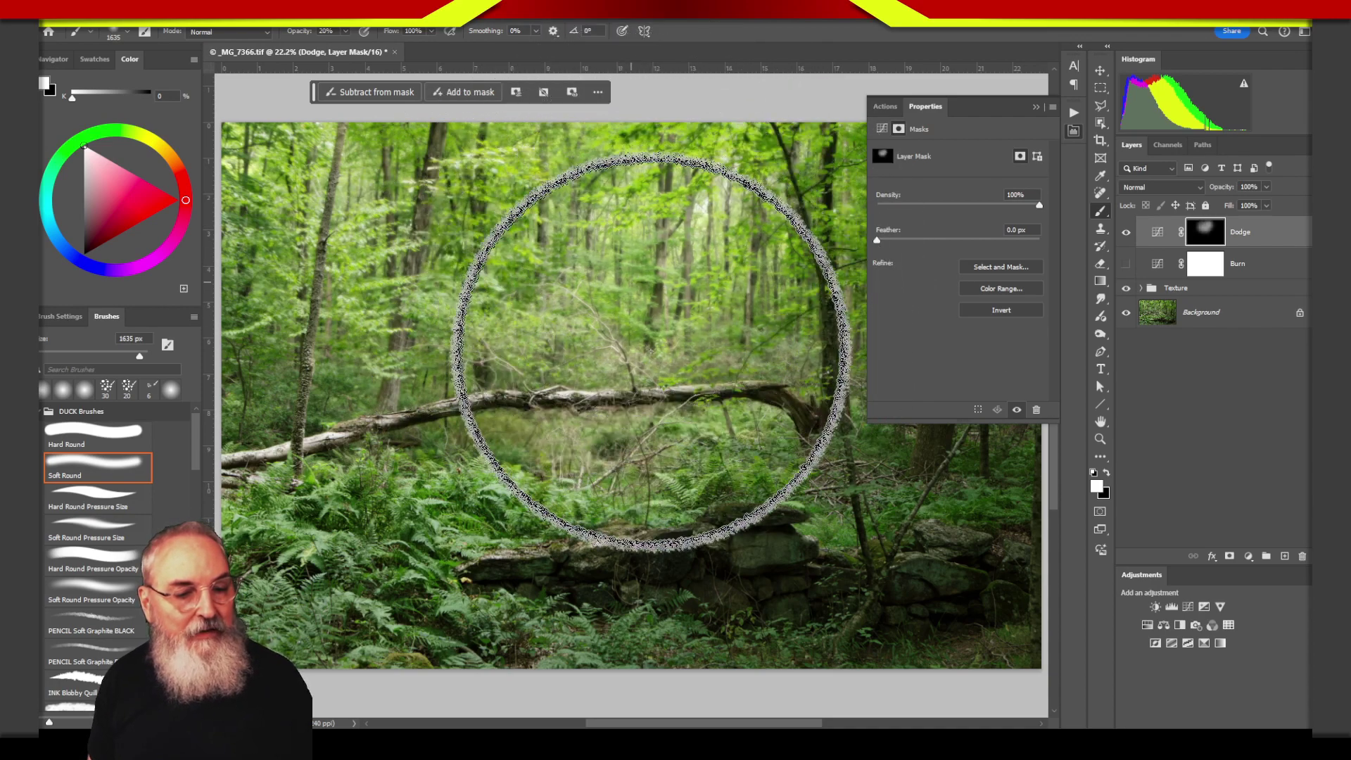
{"action": "left_click", "coordinate": [1072, 133]}
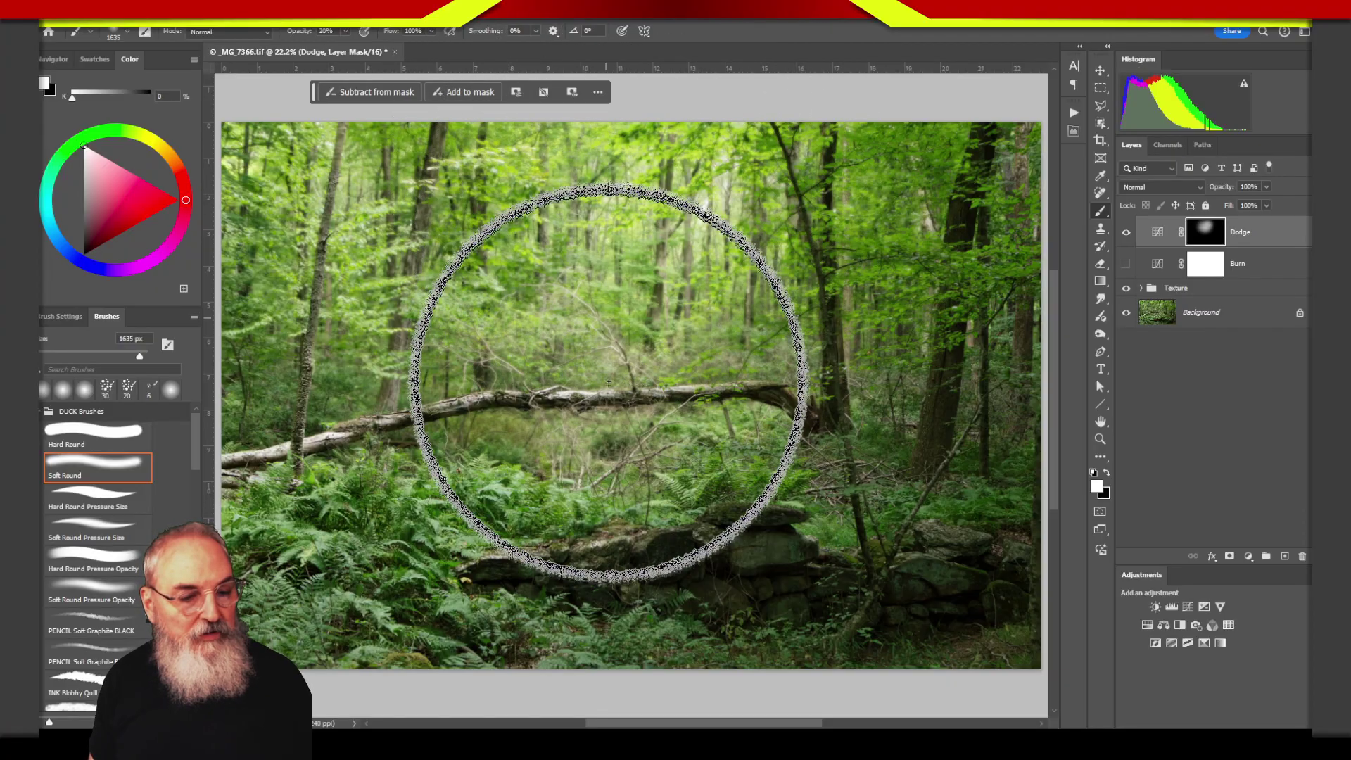
{"action": "left_click_drag", "start_coordinate": [607, 392], "coordinate": [540, 372]}
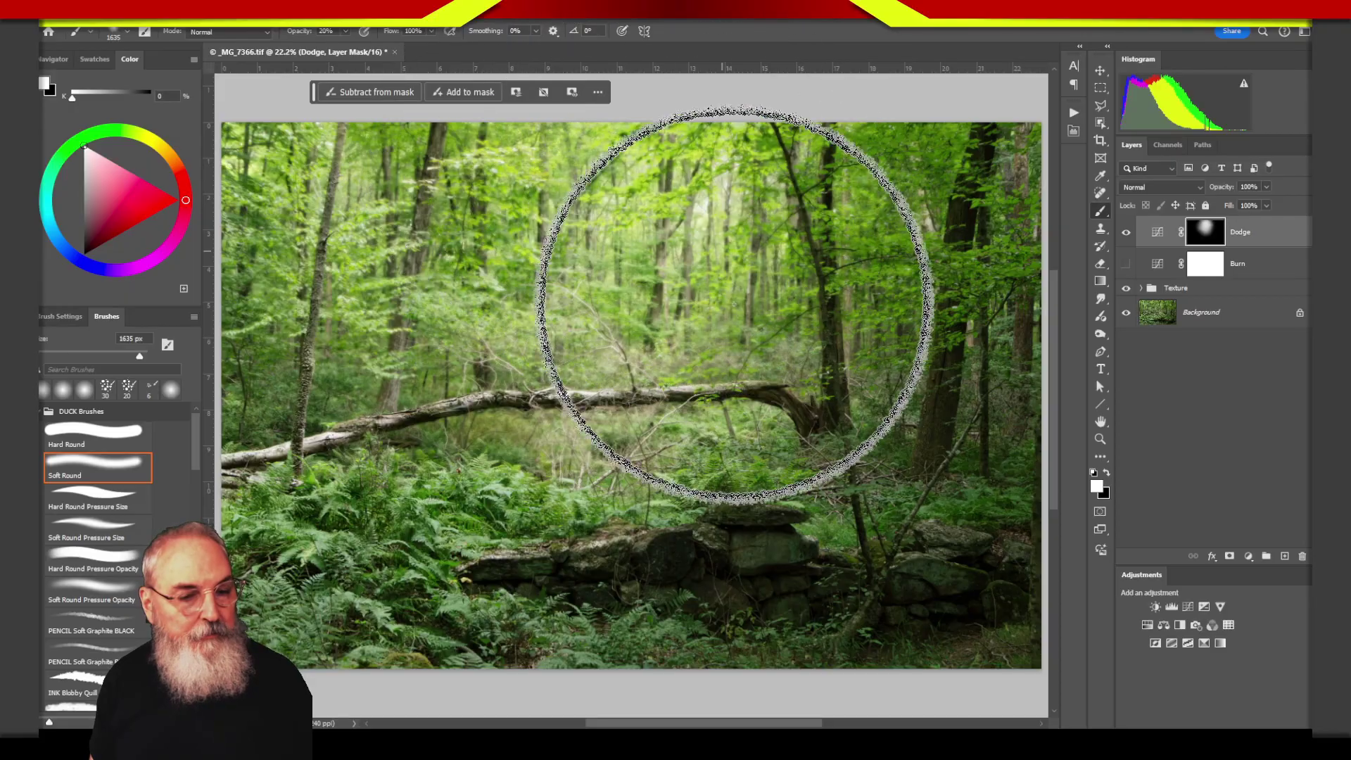
{"action": "mouse_move", "coordinate": [732, 226]}
{"action": "left_mouse_down"}
{"action": "mouse_move", "coordinate": [485, 197]}
{"action": "mouse_move", "coordinate": [690, 200]}
{"action": "left_mouse_up"}
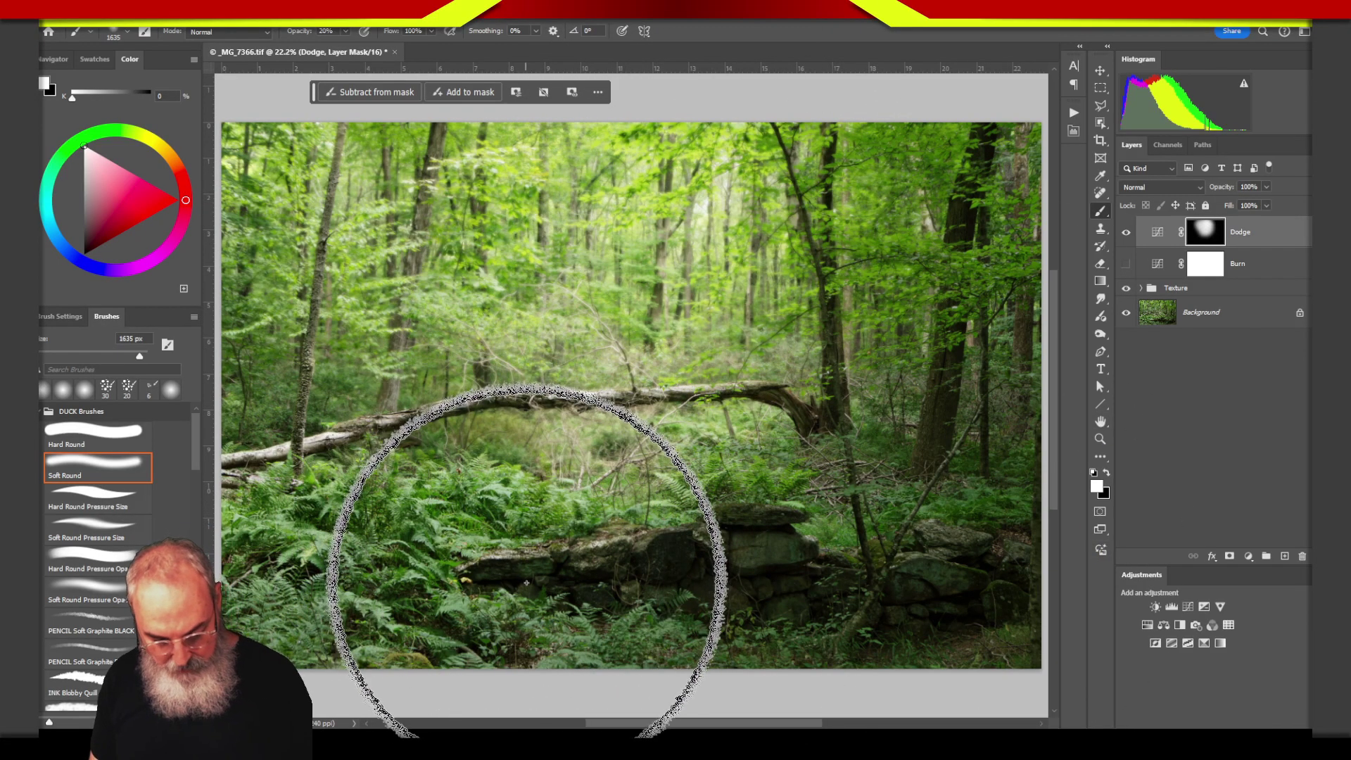
Step: Reduce the brush to 250 px and toggle the Dodge layer on and off to compare
{"action": "key", "text": "bracketleft"}
{"action": "key", "text": "bracketleft"}
{"action": "key", "text": "bracketleft"}
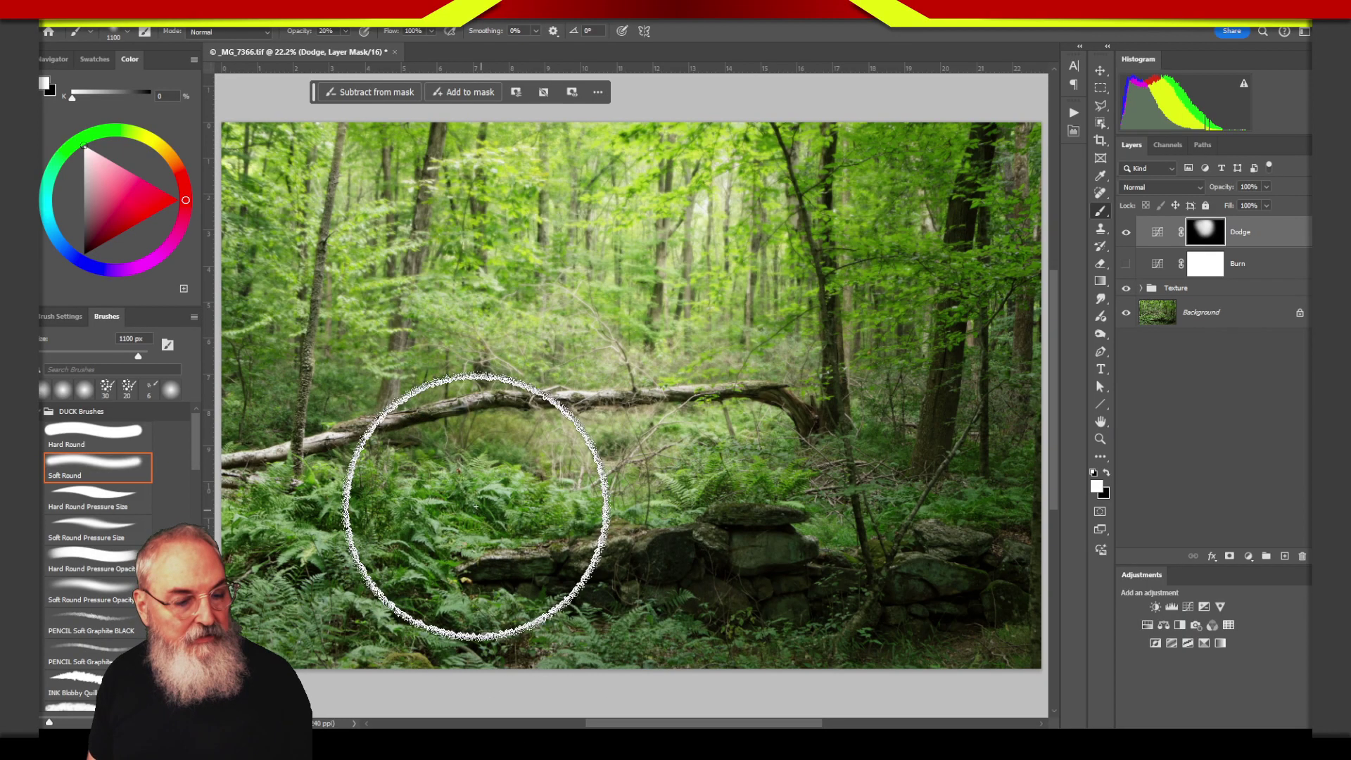
{"action": "key", "text": "bracketleft"}
{"action": "key", "text": "bracketleft"}
{"action": "key", "text": "bracketleft"}
{"action": "key", "text": "bracketleft"}
{"action": "key", "text": "bracketleft"}
{"action": "key", "text": "bracketleft"}
{"action": "key", "text": "bracketleft"}
{"action": "key", "text": "bracketleft"}
{"action": "key", "text": "bracketleft"}
{"action": "key", "text": "bracketleft"}
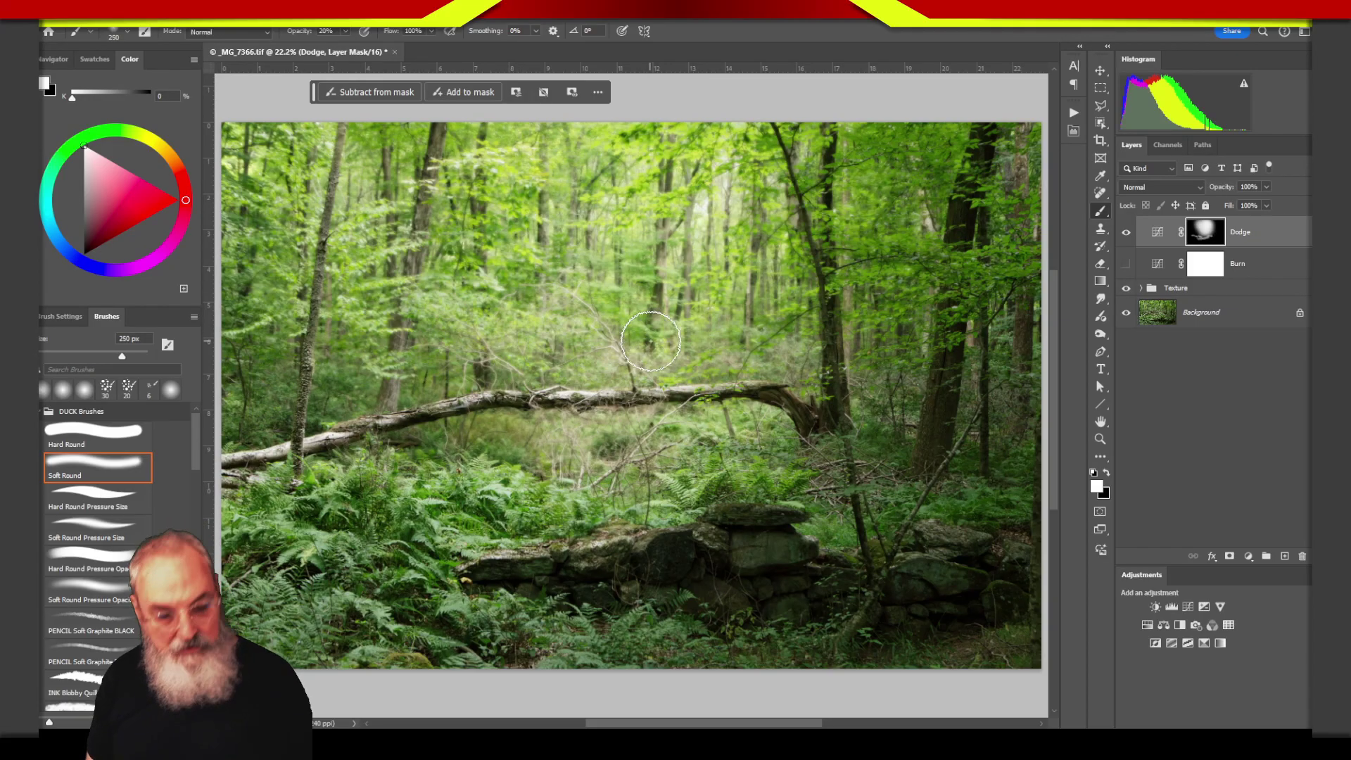
{"action": "key", "text": "bracketright"}
{"action": "key", "text": "bracketright"}
{"action": "key", "text": "bracketright"}
{"action": "key", "text": "bracketright"}
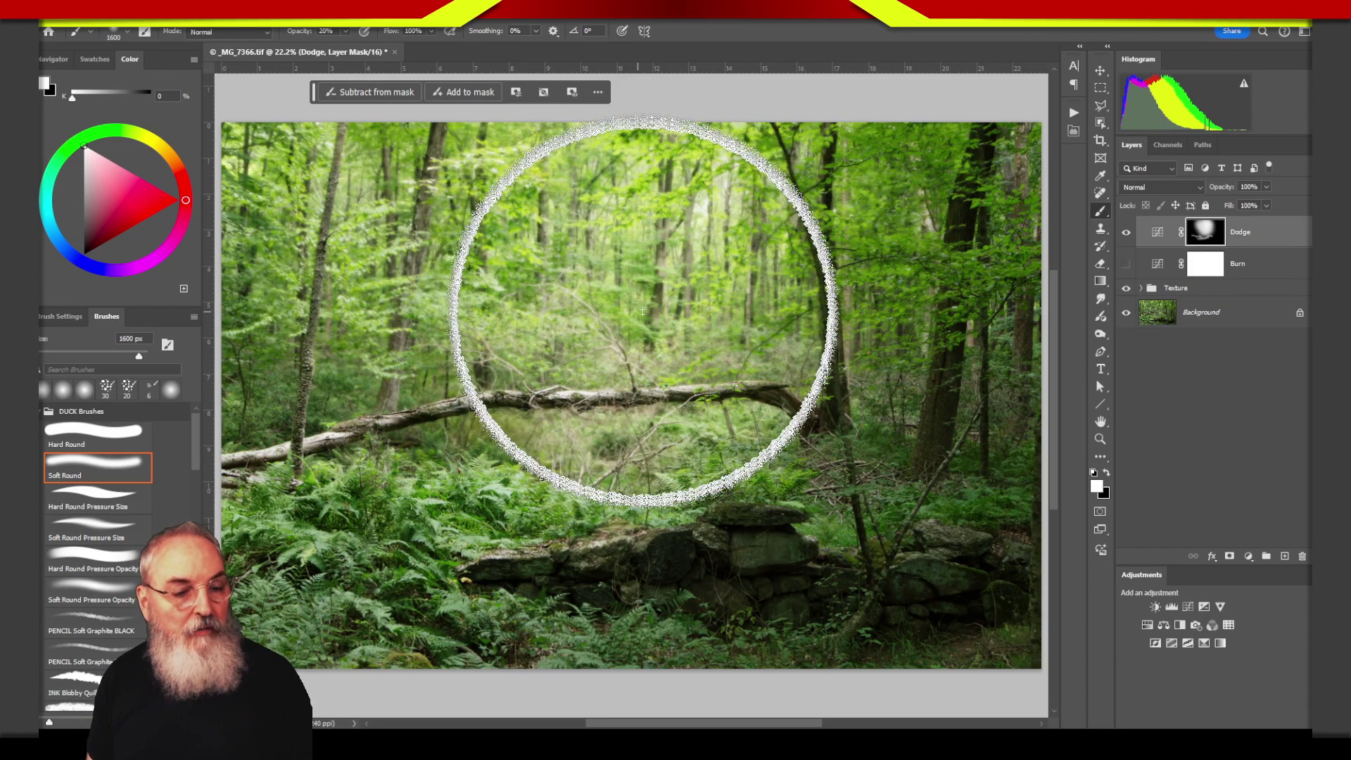
{"action": "left_click", "coordinate": [1126, 240]}
{"action": "left_click", "coordinate": [1127, 234]}
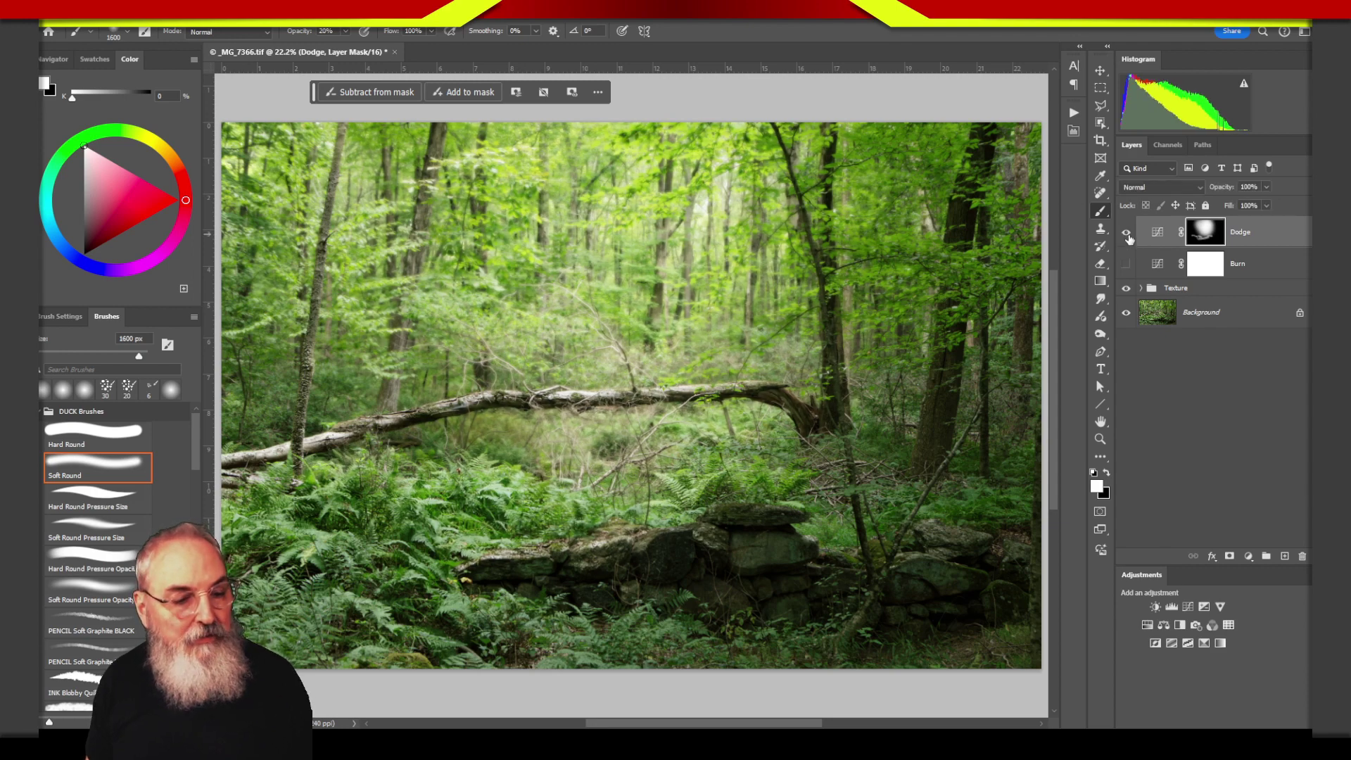
{"action": "left_click", "coordinate": [1126, 234]}
{"action": "left_click", "coordinate": [1126, 235]}
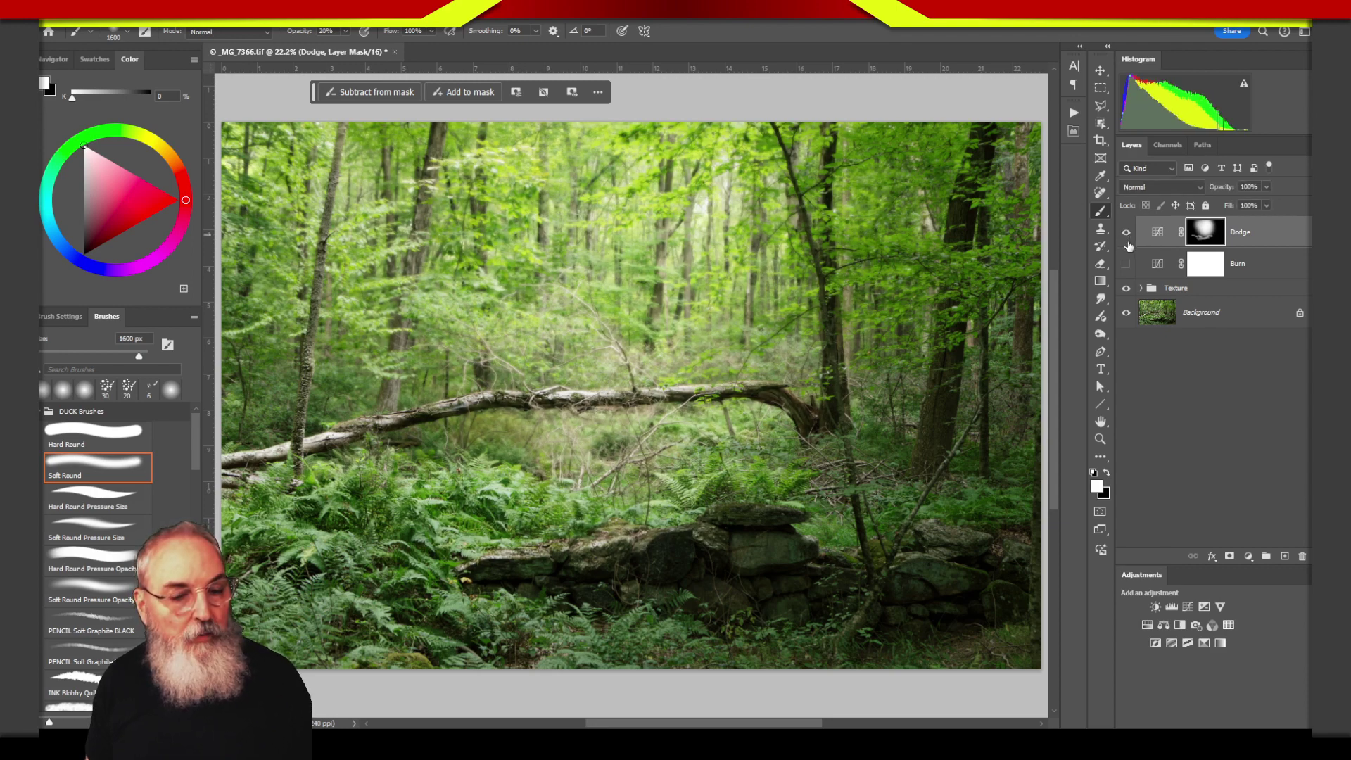
{"action": "left_click", "coordinate": [1126, 234]}
{"action": "left_click", "coordinate": [1127, 235]}
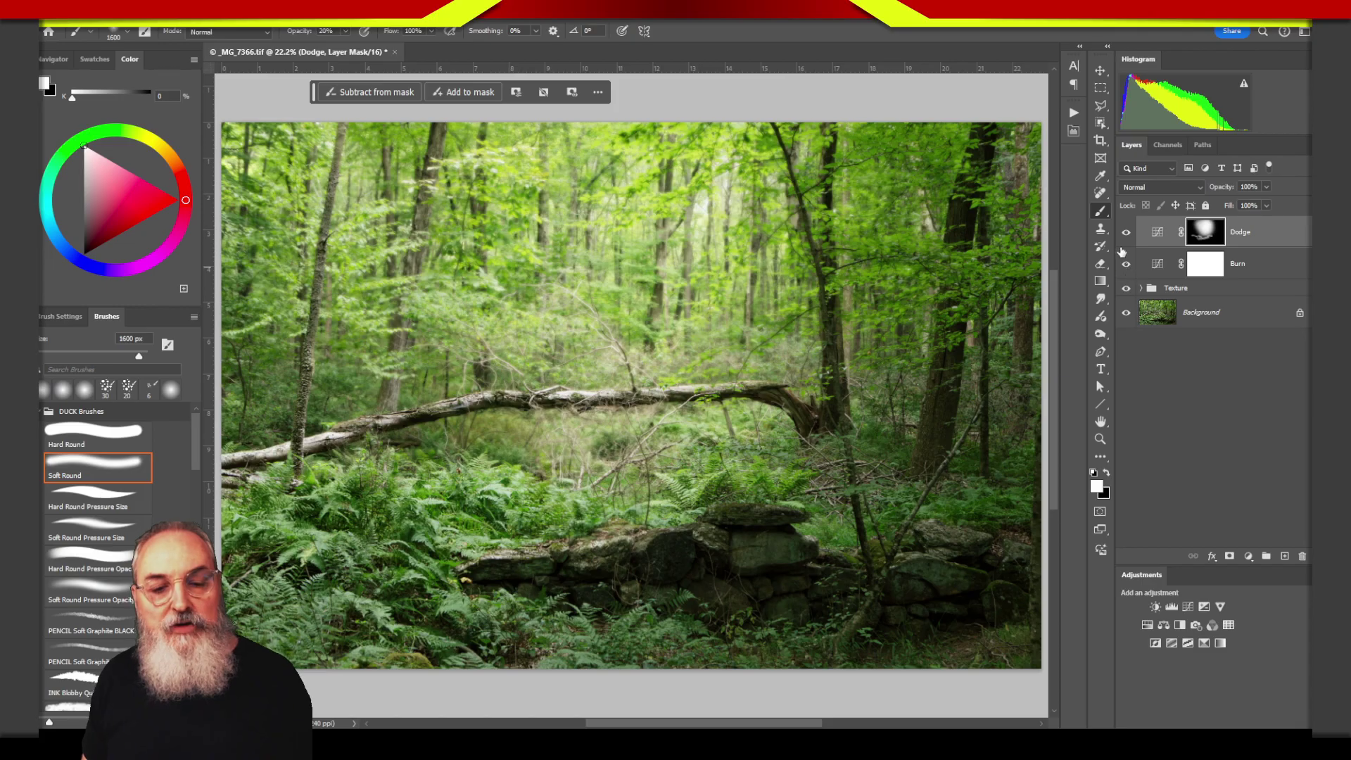
Step: Open the Burn layer's Curves and pull a midtone point down to darken the photo
{"action": "left_click", "coordinate": [1154, 274]}
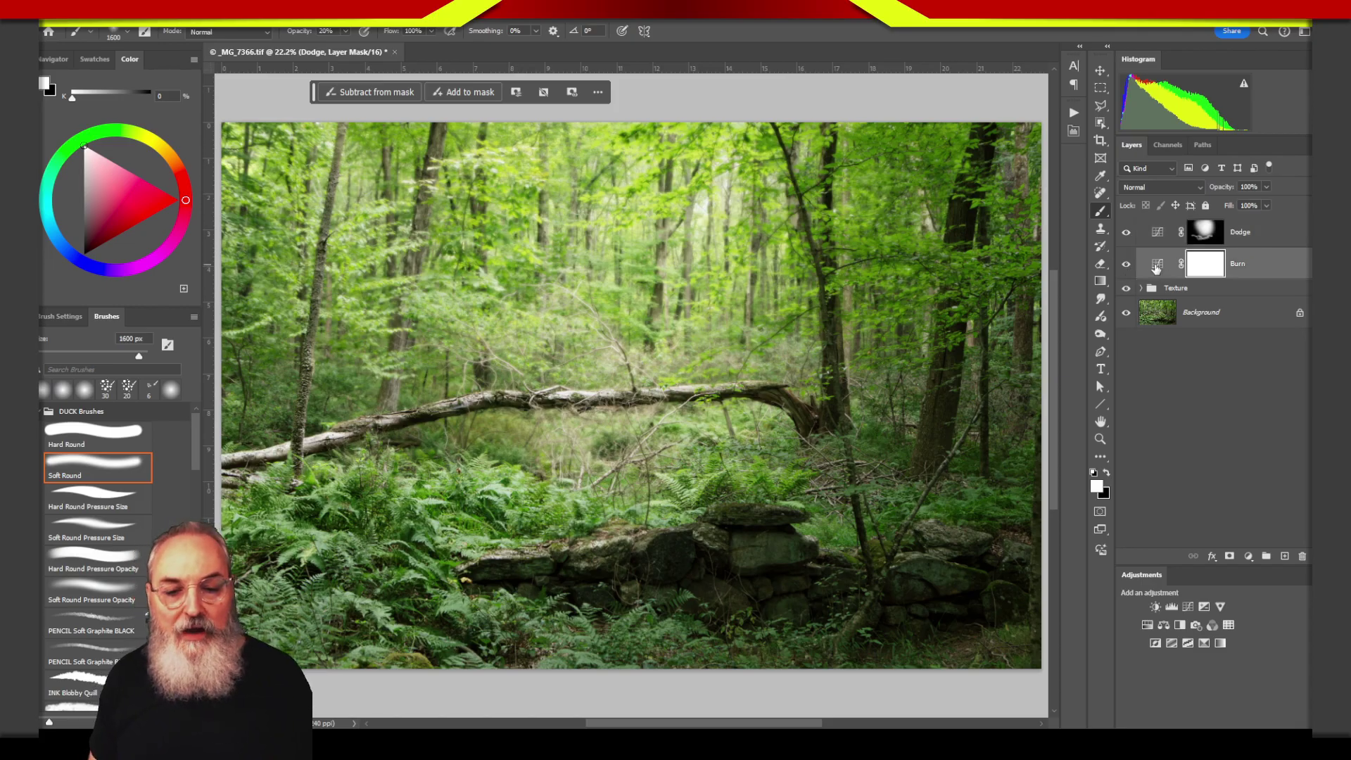
{"action": "left_click", "coordinate": [1157, 271]}
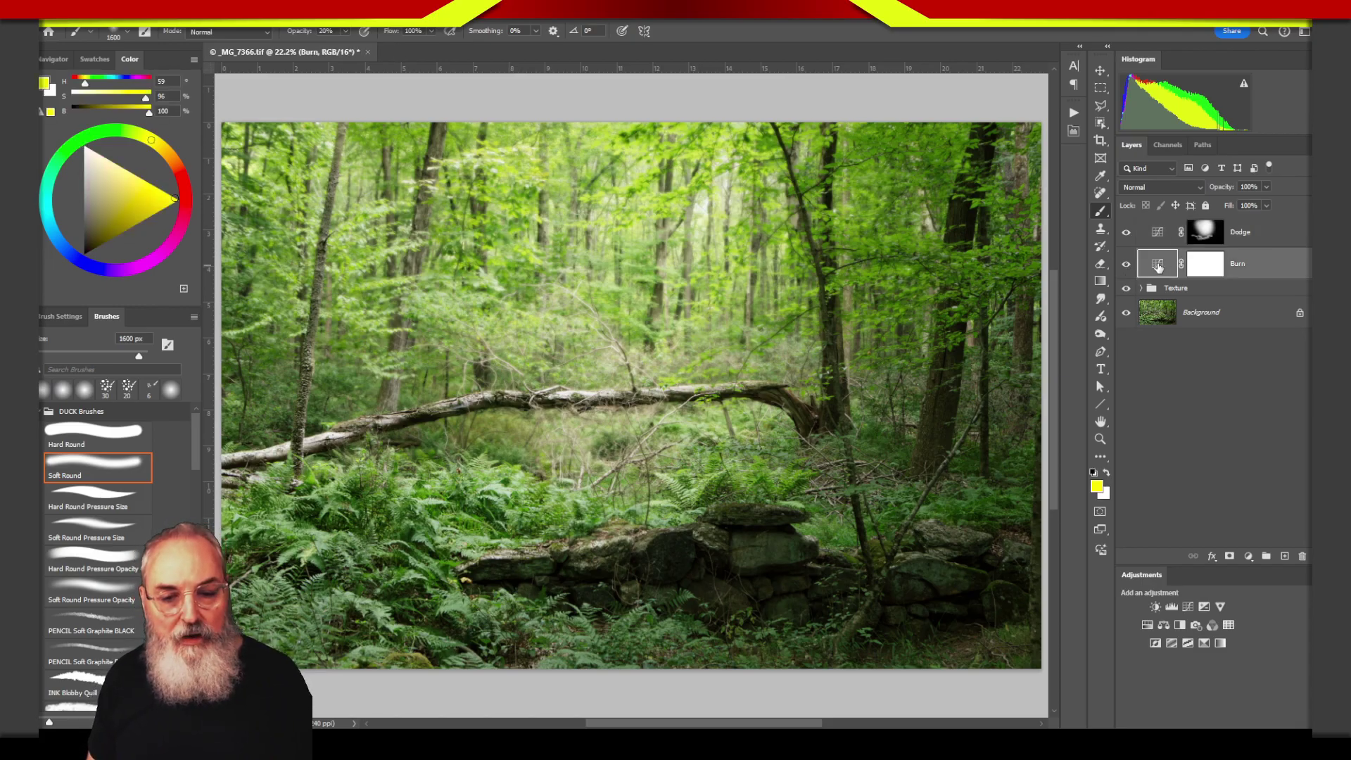
{"action": "double_click", "coordinate": [1158, 266]}
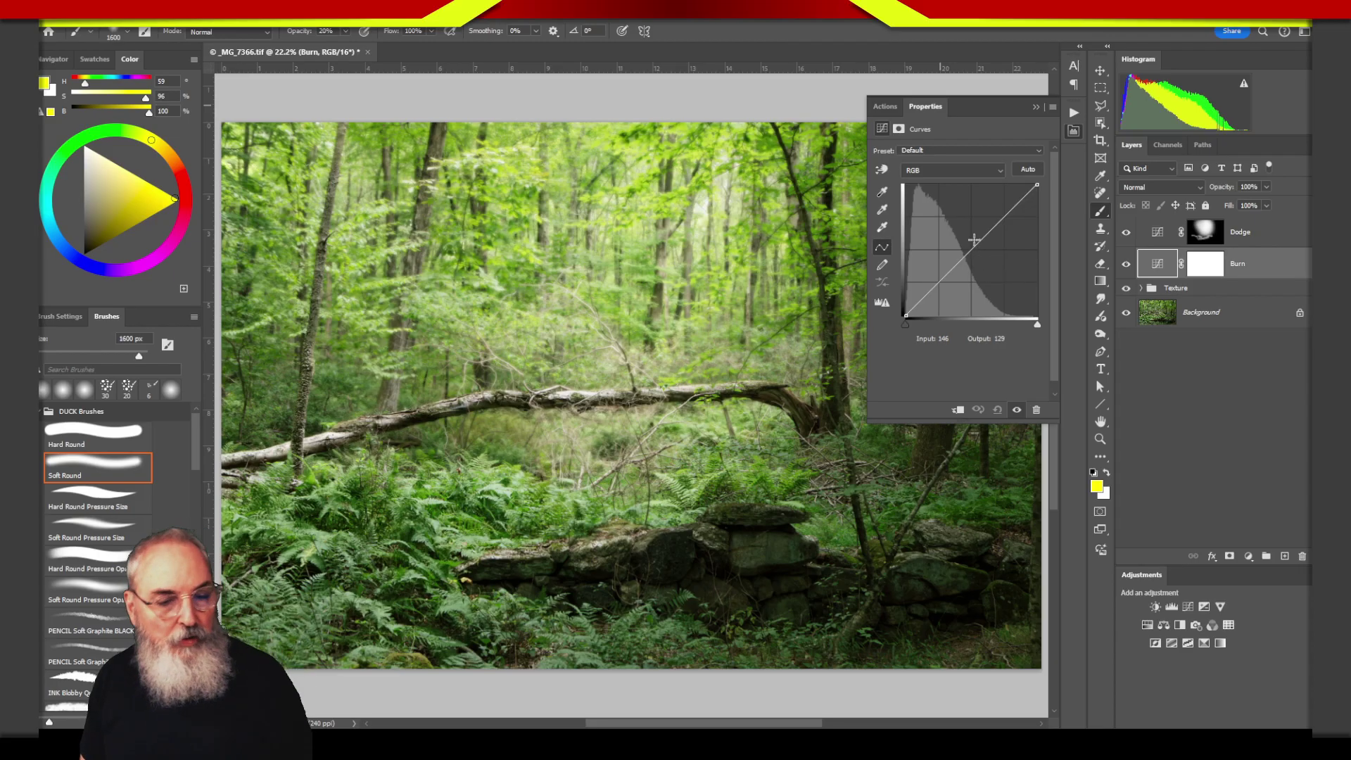
{"action": "left_click_drag", "start_coordinate": [975, 247], "coordinate": [977, 270]}
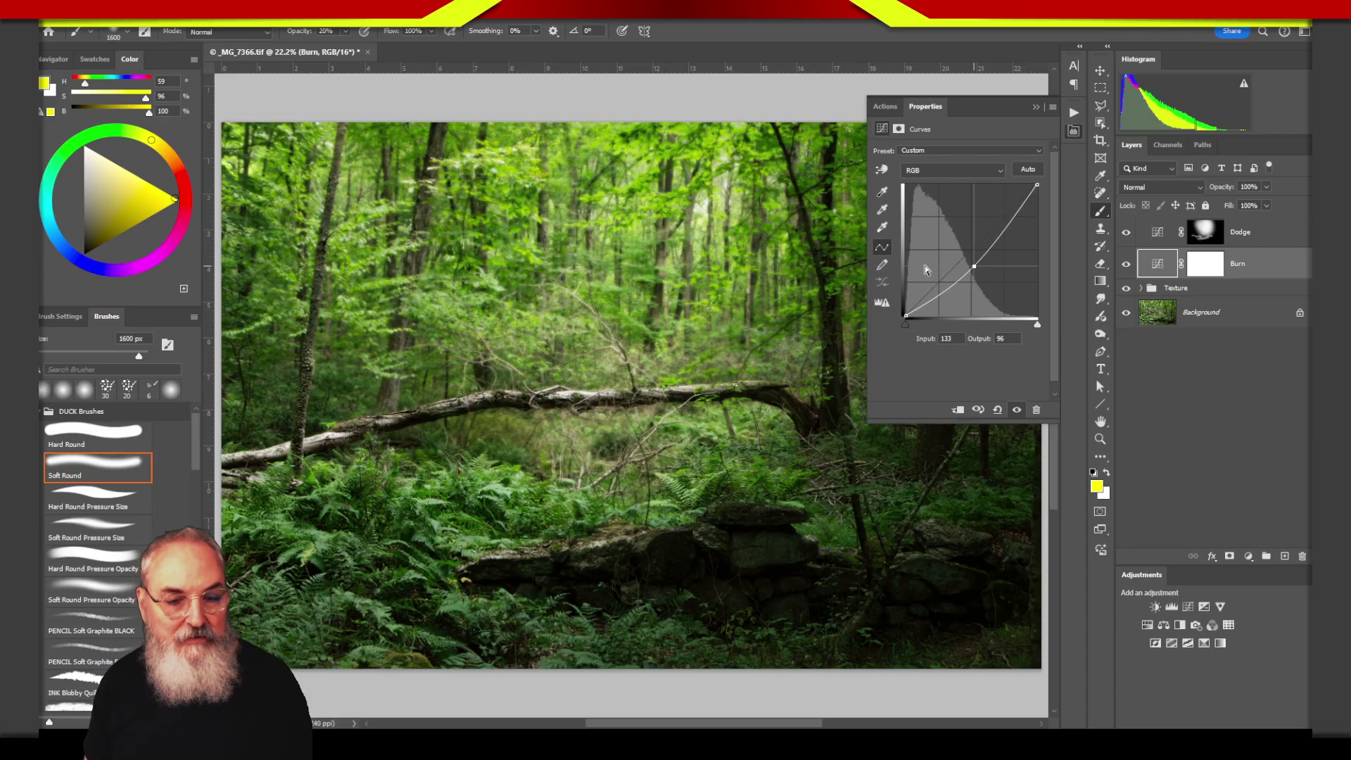
{"action": "left_click_drag", "start_coordinate": [973, 262], "coordinate": [975, 265]}
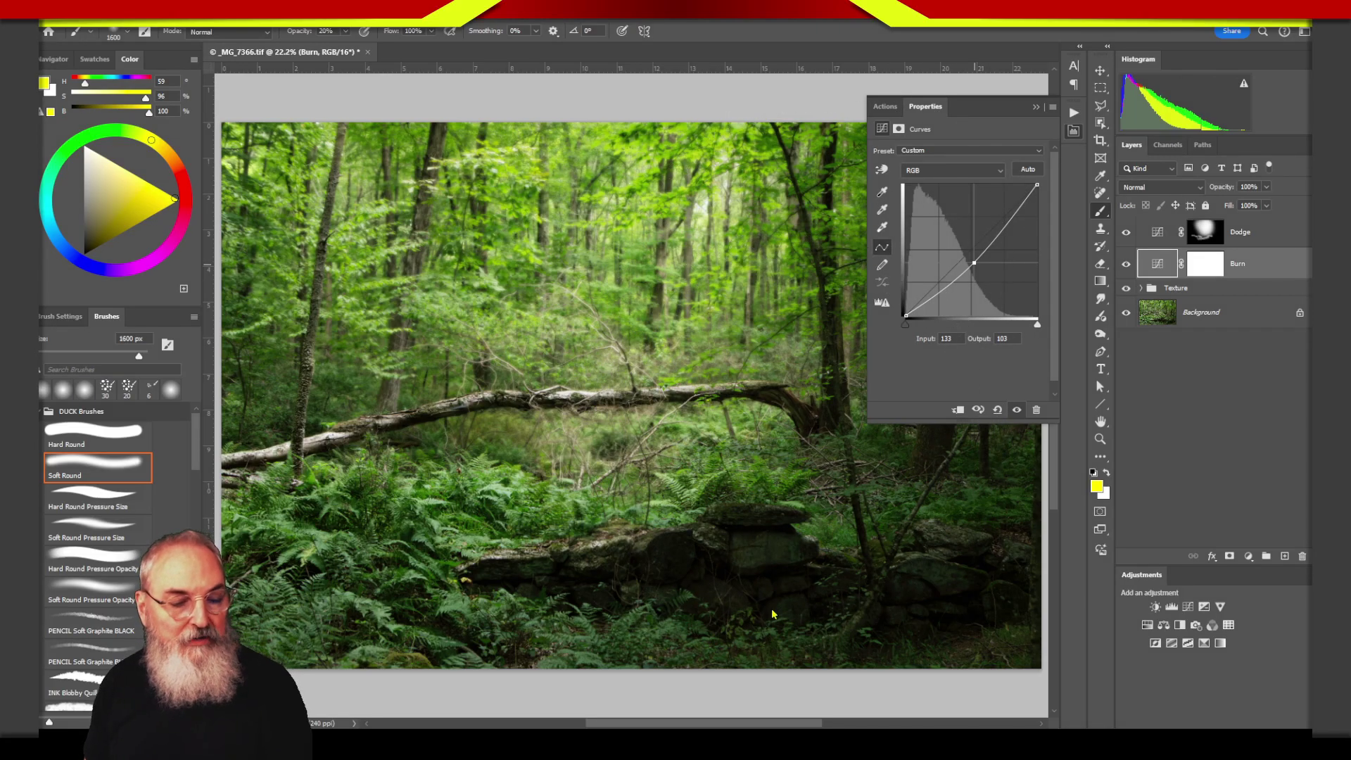
Step: Fine-tune the Burn curve to input 140, output 95, then target Burn's mask
{"action": "left_click_drag", "start_coordinate": [567, 619], "coordinate": [483, 539]}
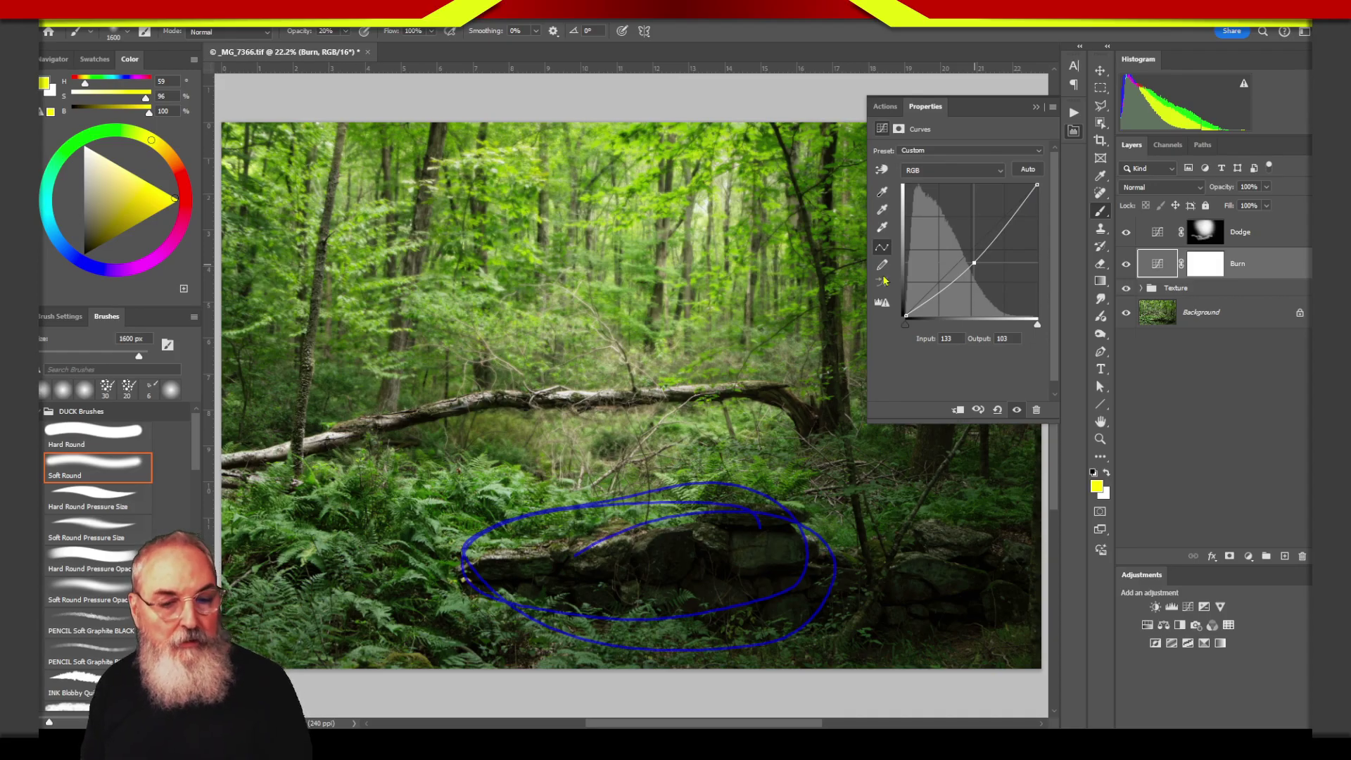
{"action": "key", "text": "Escape"}
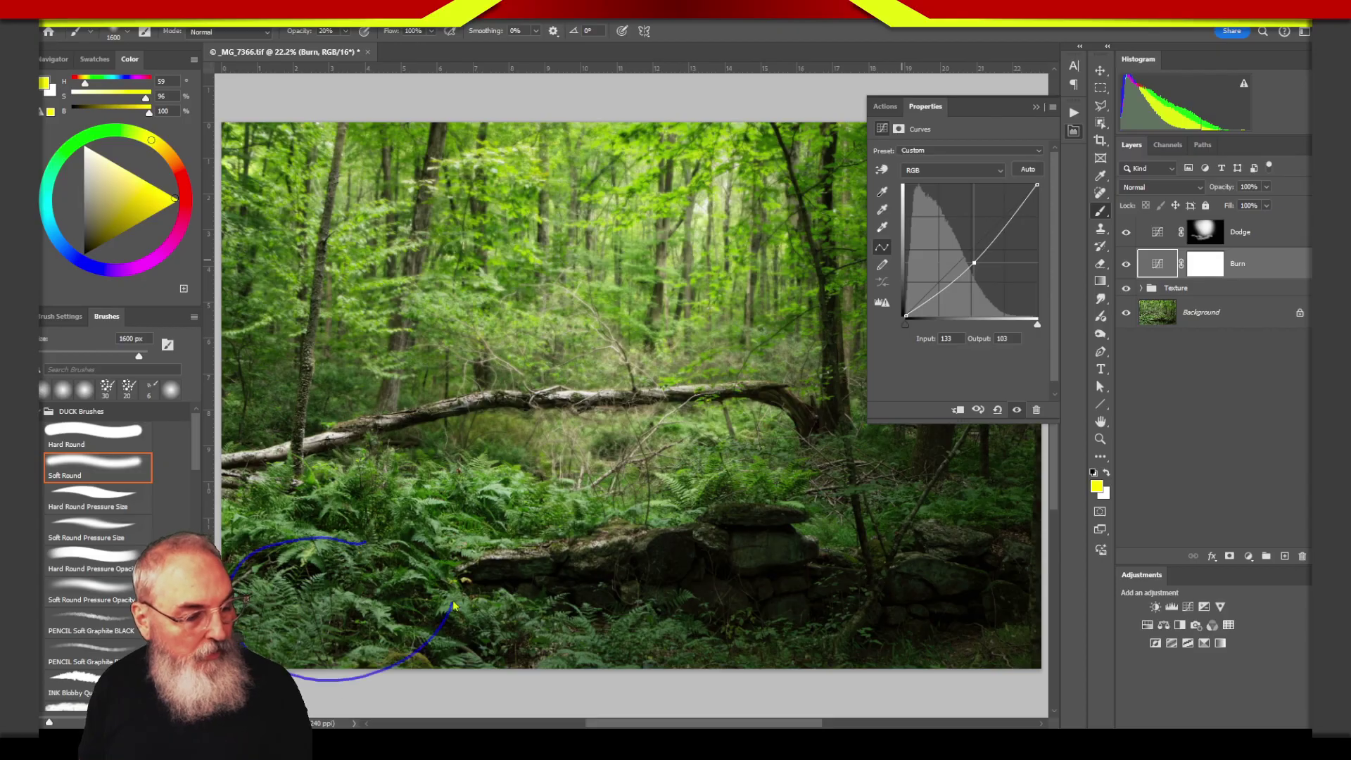
{"action": "left_click_drag", "start_coordinate": [453, 605], "coordinate": [440, 545]}
{"action": "key", "text": "Escape"}
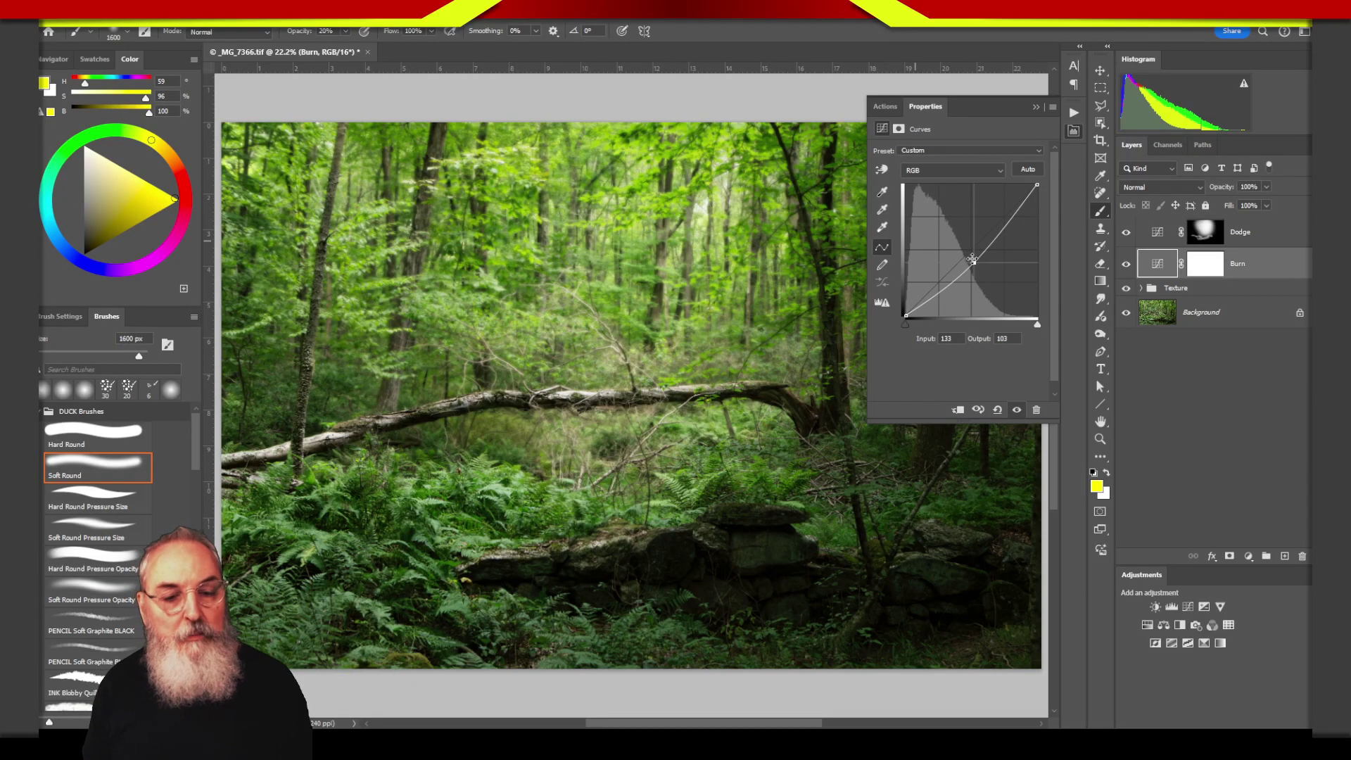
{"action": "left_click_drag", "start_coordinate": [976, 260], "coordinate": [969, 268]}
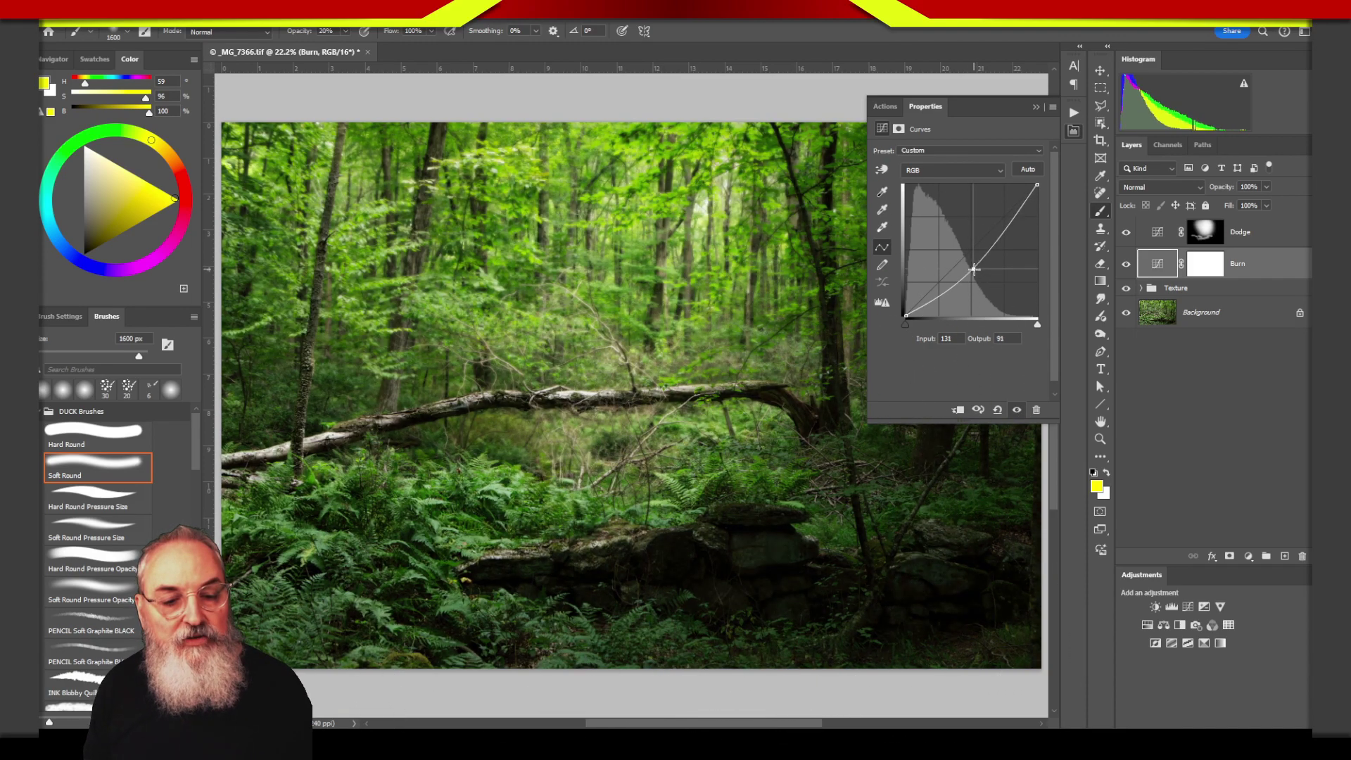
{"action": "left_click_drag", "start_coordinate": [971, 269], "coordinate": [977, 268]}
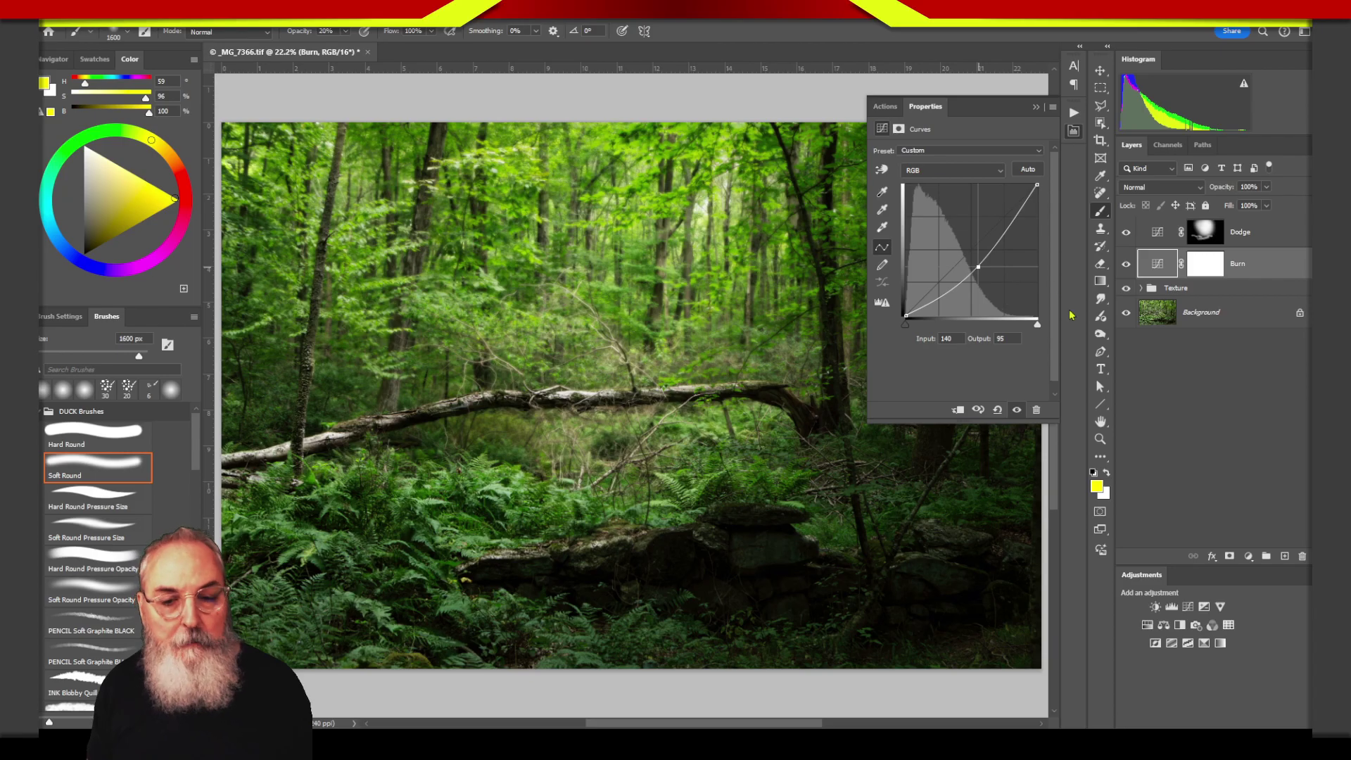
{"action": "left_click", "coordinate": [1075, 133]}
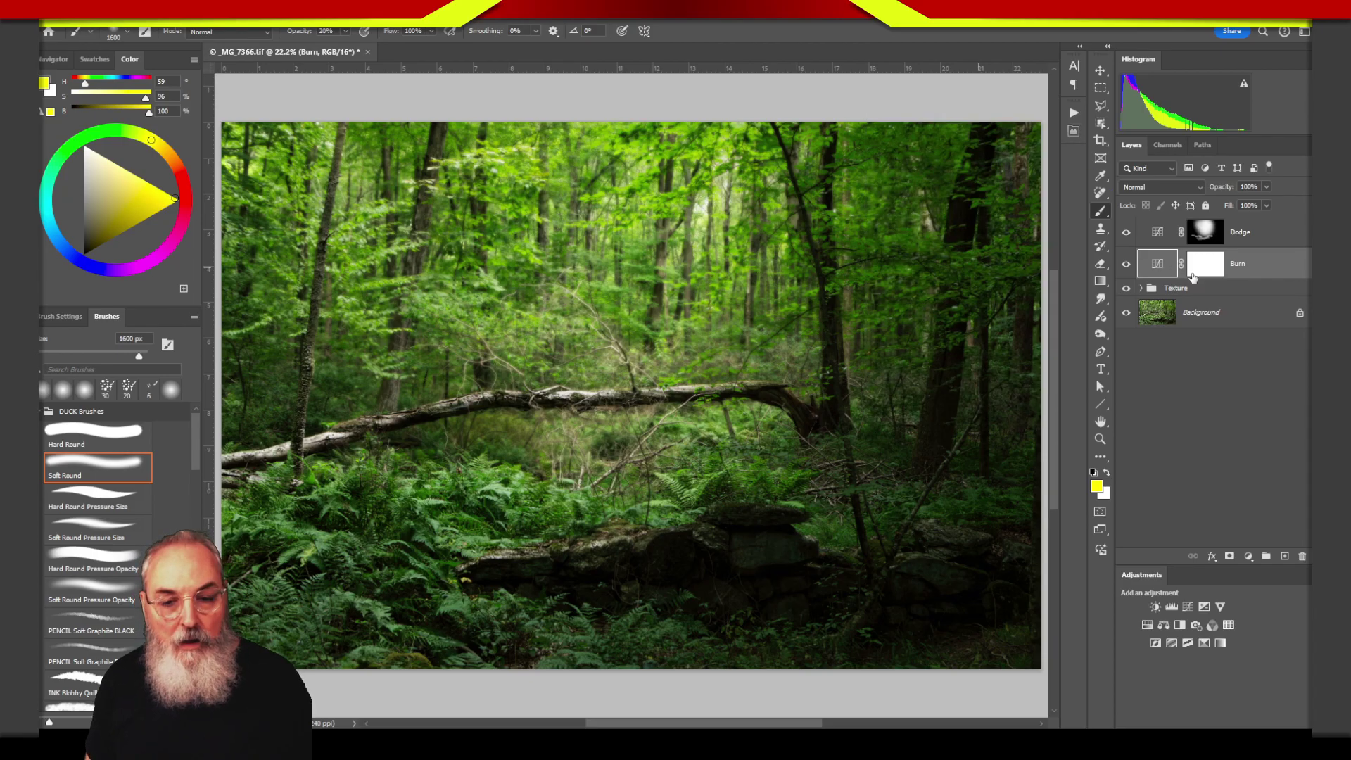
{"action": "left_click", "coordinate": [1204, 266]}
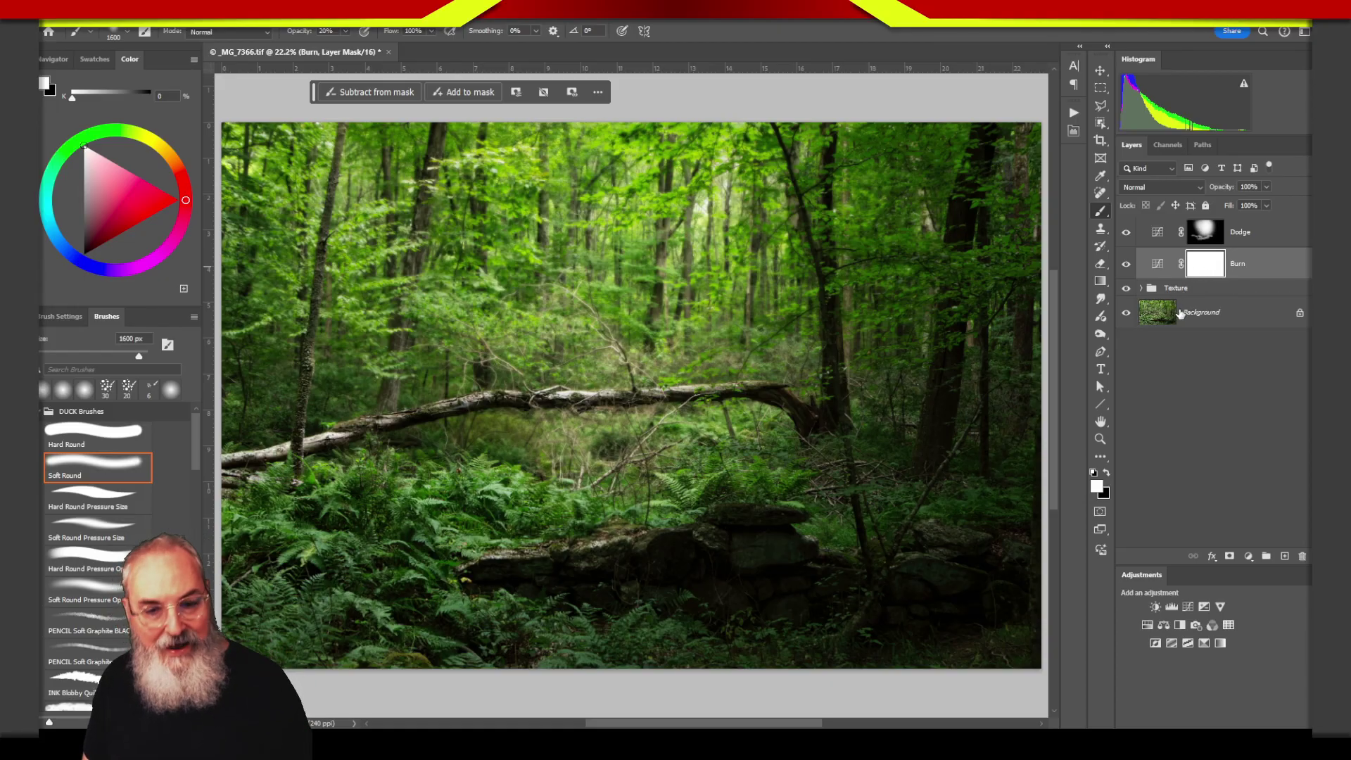
Step: Invert the Burn mask to black and paint white darkening into the photo's outer areas
{"action": "key", "text": "ctrl+i"}
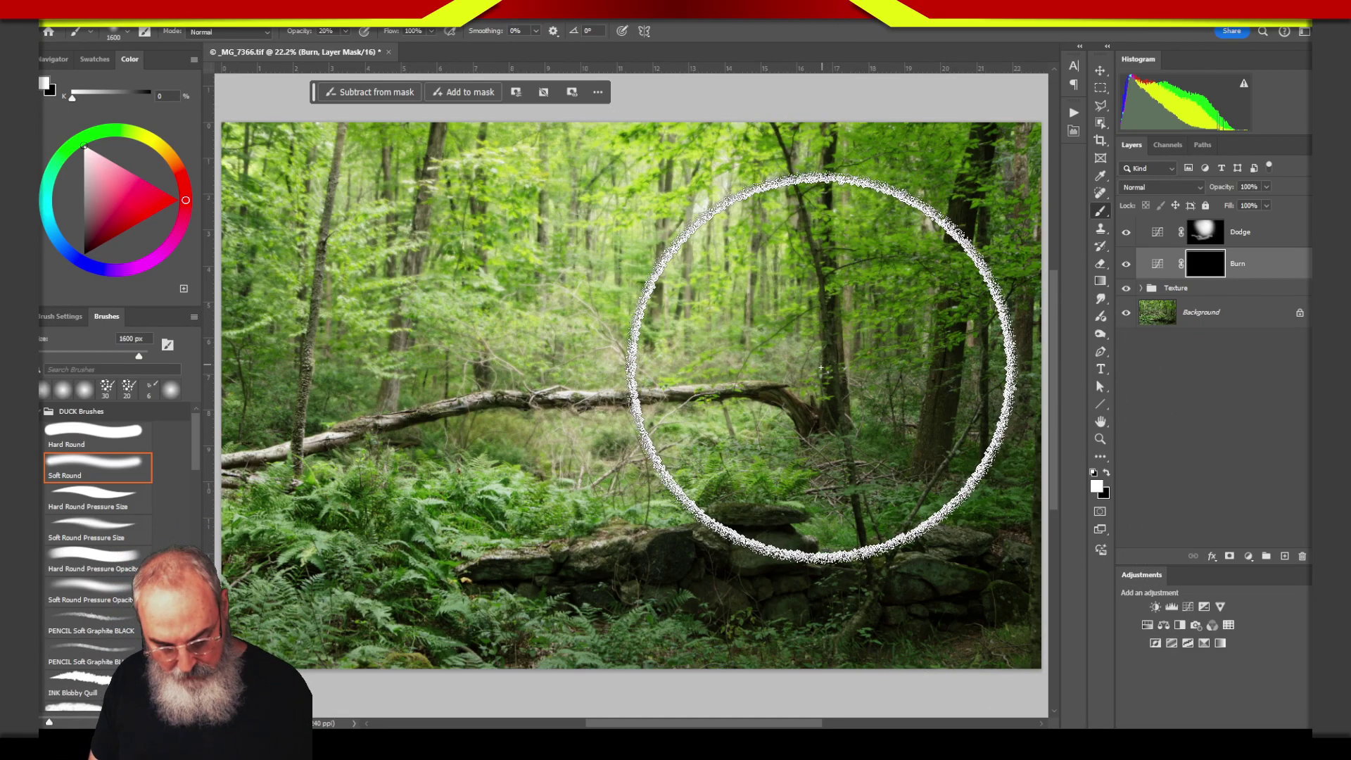
{"action": "key", "text": "ctrl+minus"}
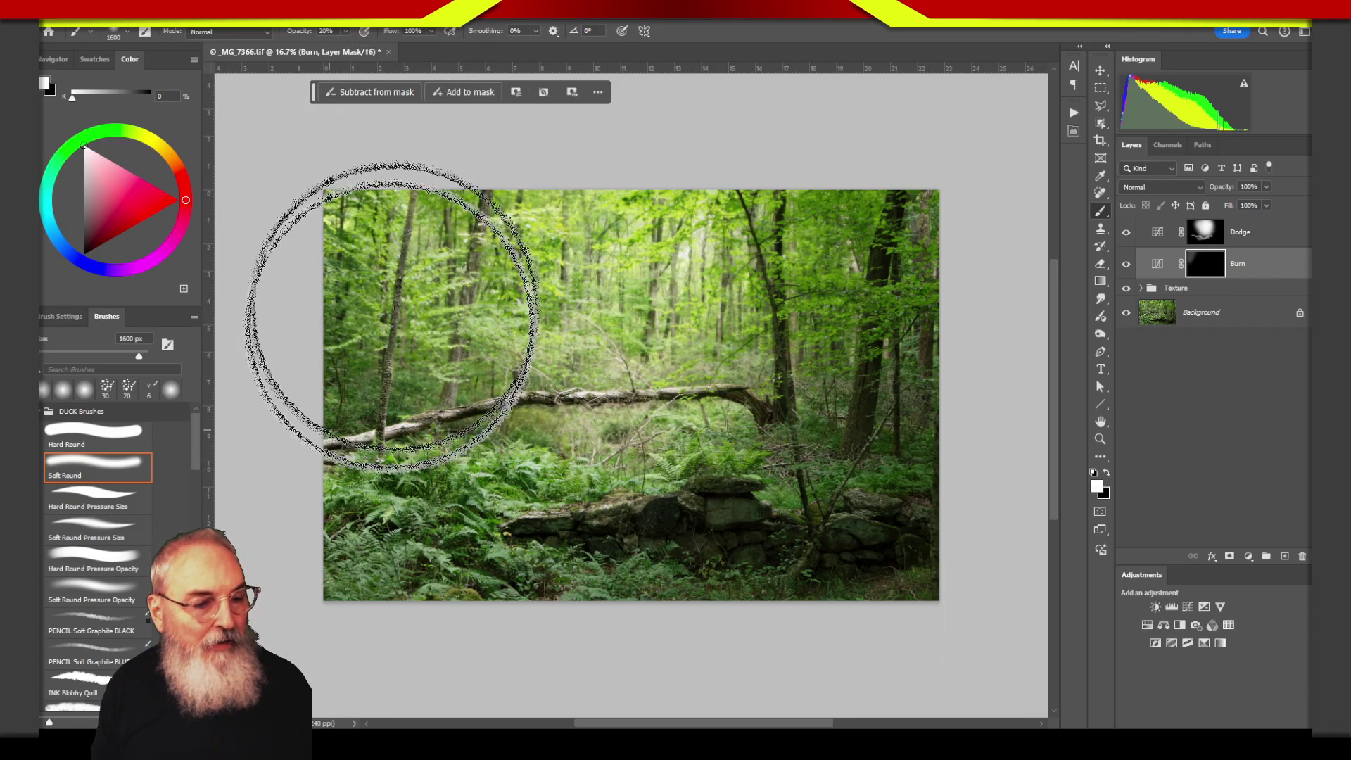
{"action": "mouse_move", "coordinate": [392, 317]}
{"action": "left_mouse_down"}
{"action": "mouse_move", "coordinate": [337, 421]}
{"action": "mouse_move", "coordinate": [822, 584]}
{"action": "left_mouse_up"}
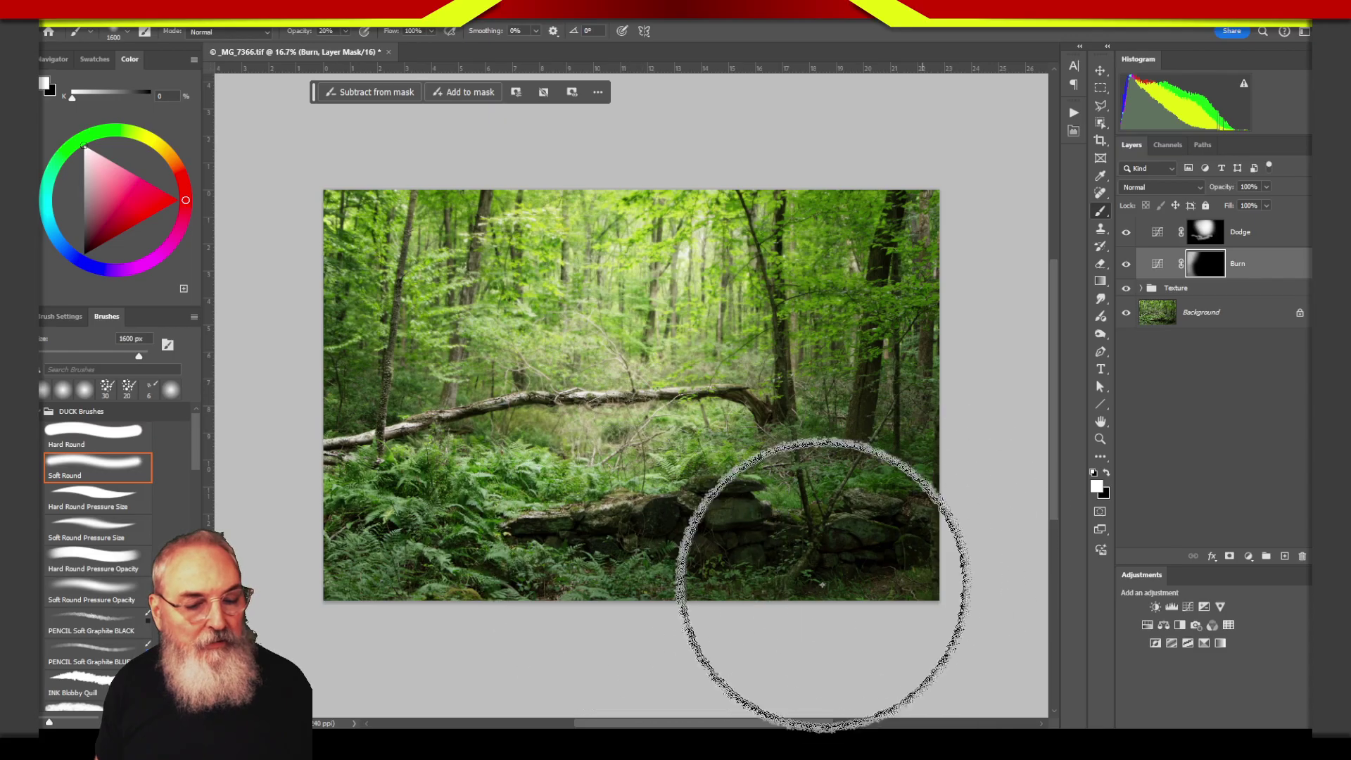
{"action": "mouse_move", "coordinate": [905, 150]}
{"action": "left_mouse_down"}
{"action": "mouse_move", "coordinate": [907, 327]}
{"action": "mouse_move", "coordinate": [950, 558]}
{"action": "mouse_move", "coordinate": [865, 347]}
{"action": "mouse_move", "coordinate": [738, 446]}
{"action": "mouse_move", "coordinate": [658, 468]}
{"action": "mouse_move", "coordinate": [482, 483]}
{"action": "mouse_move", "coordinate": [378, 452]}
{"action": "mouse_move", "coordinate": [368, 422]}
{"action": "mouse_move", "coordinate": [448, 553]}
{"action": "mouse_move", "coordinate": [362, 573]}
{"action": "mouse_move", "coordinate": [332, 558]}
{"action": "mouse_move", "coordinate": [513, 634]}
{"action": "mouse_move", "coordinate": [431, 648]}
{"action": "mouse_move", "coordinate": [880, 640]}
{"action": "mouse_move", "coordinate": [920, 618]}
{"action": "mouse_move", "coordinate": [326, 587]}
{"action": "mouse_move", "coordinate": [317, 61]}
{"action": "mouse_move", "coordinate": [320, 356]}
{"action": "mouse_move", "coordinate": [350, 453]}
{"action": "mouse_move", "coordinate": [472, 634]}
{"action": "mouse_move", "coordinate": [905, 573]}
{"action": "mouse_move", "coordinate": [941, 377]}
{"action": "mouse_move", "coordinate": [943, 218]}
{"action": "mouse_move", "coordinate": [891, 133]}
{"action": "mouse_move", "coordinate": [802, 147]}
{"action": "mouse_move", "coordinate": [971, 344]}
{"action": "mouse_move", "coordinate": [947, 313]}
{"action": "mouse_move", "coordinate": [398, 150]}
{"action": "mouse_move", "coordinate": [385, 157]}
{"action": "mouse_move", "coordinate": [372, 315]}
{"action": "left_mouse_up"}
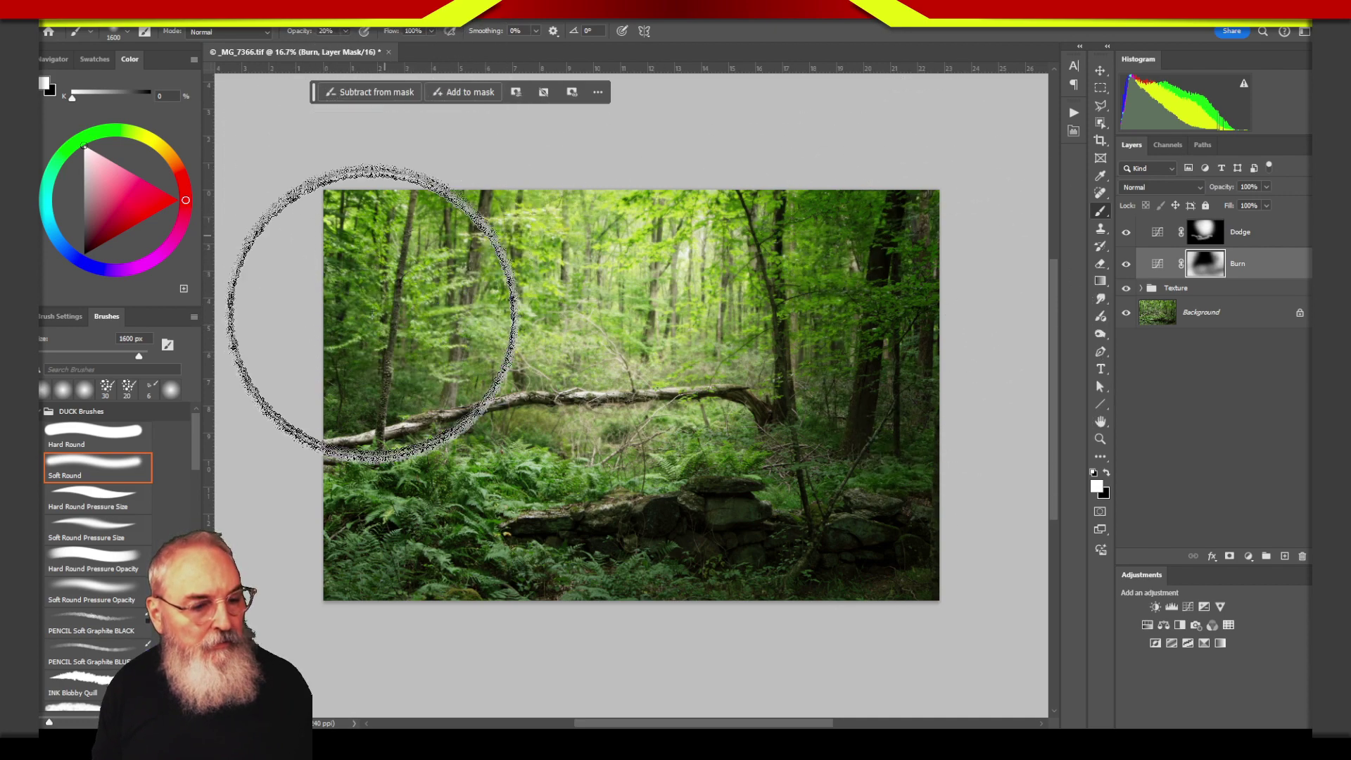
Step: Compare Burn on and off, then shrink the brush and switch between black and white for touch-ups
{"action": "left_click", "coordinate": [1125, 265]}
{"action": "left_click", "coordinate": [1126, 265]}
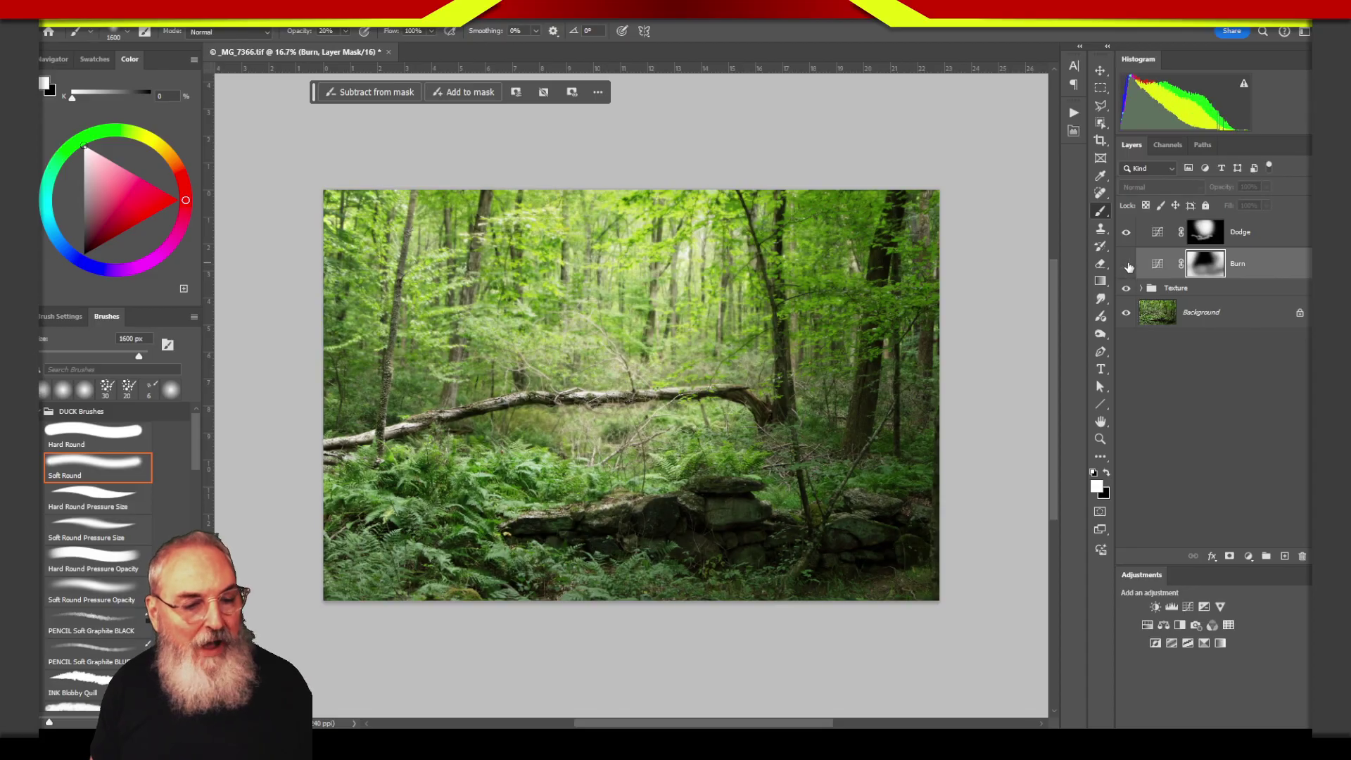
{"action": "left_click", "coordinate": [1126, 265]}
{"action": "left_click", "coordinate": [1127, 266]}
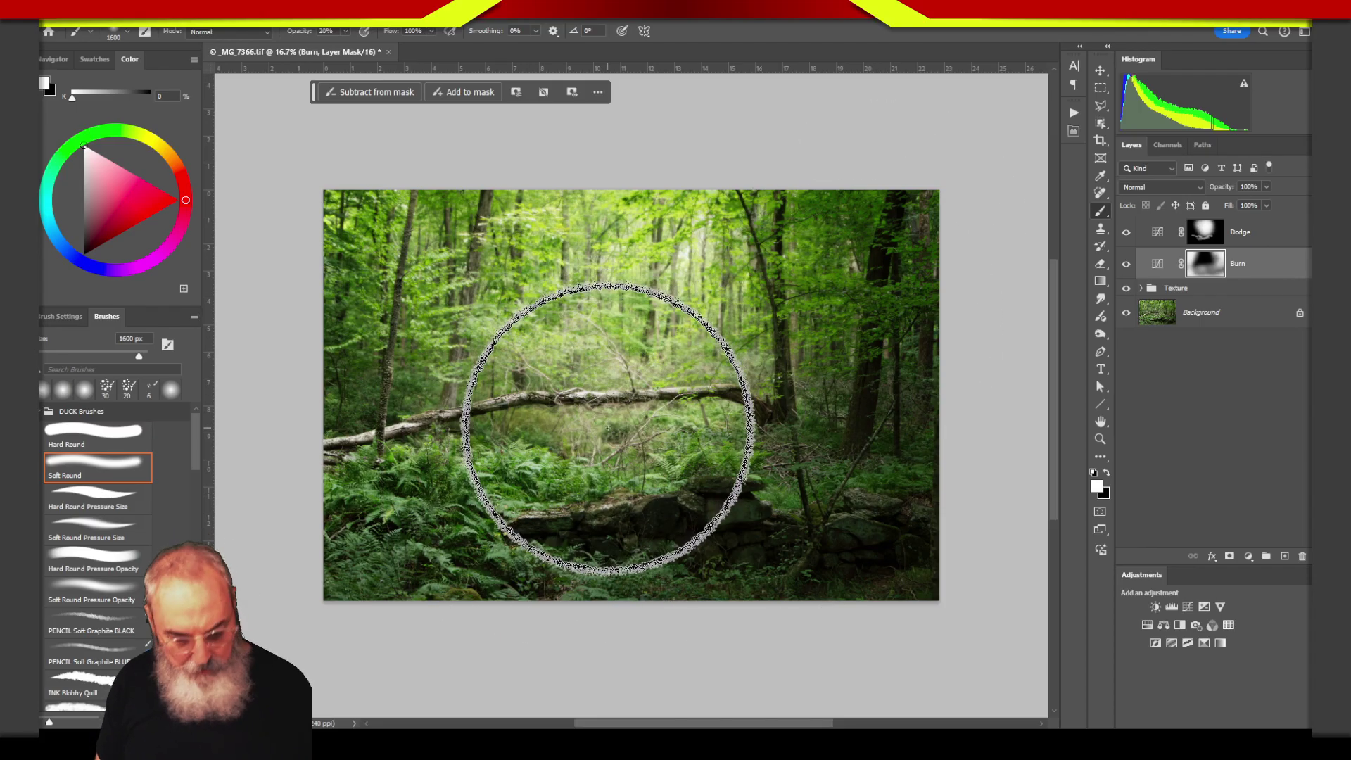
{"action": "key", "text": "bracketleft"}
{"action": "key", "text": "bracketleft"}
{"action": "key", "text": "bracketleft"}
{"action": "key", "text": "bracketleft"}
{"action": "key", "text": "bracketleft"}
{"action": "key", "text": "bracketleft"}
{"action": "key", "text": "bracketleft"}
{"action": "key", "text": "bracketleft"}
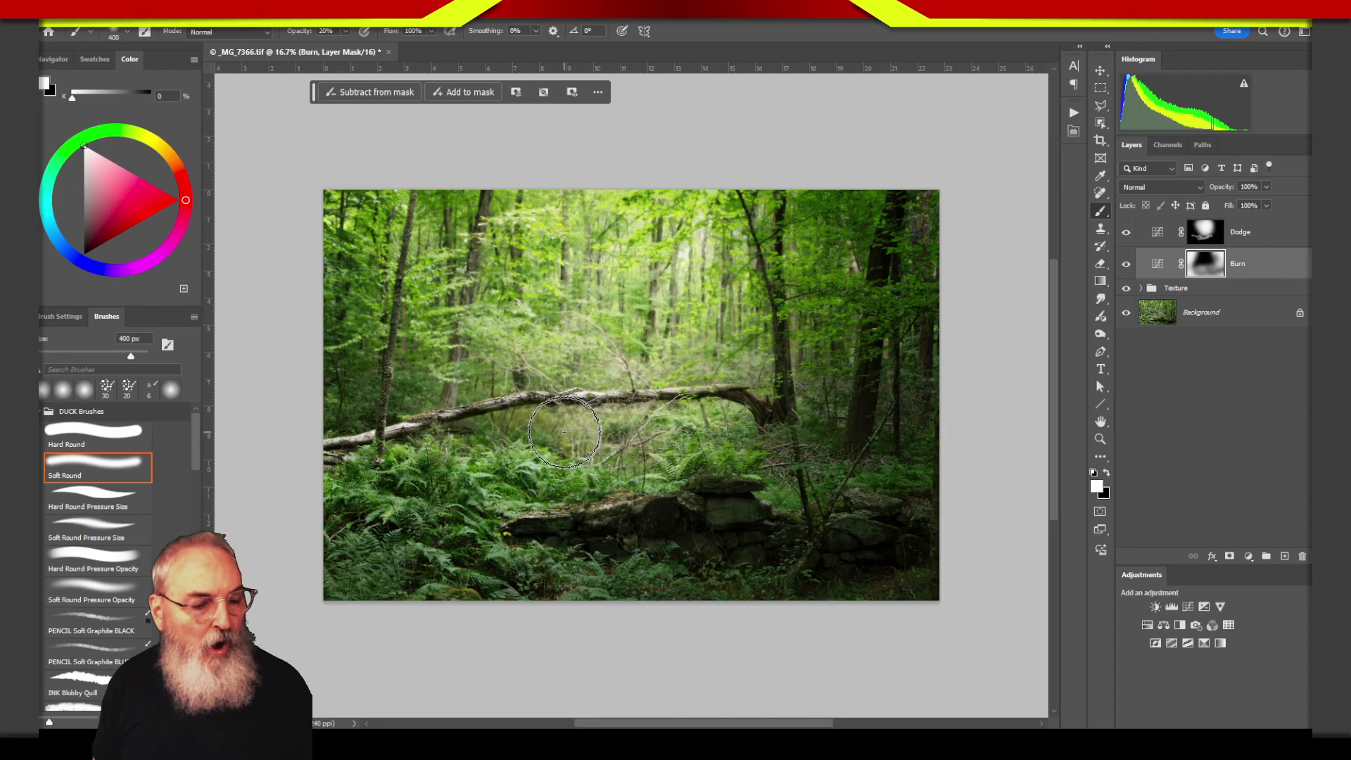
{"action": "key", "text": "bracketleft"}
{"action": "key", "text": "bracketleft"}
{"action": "key", "text": "bracketleft"}
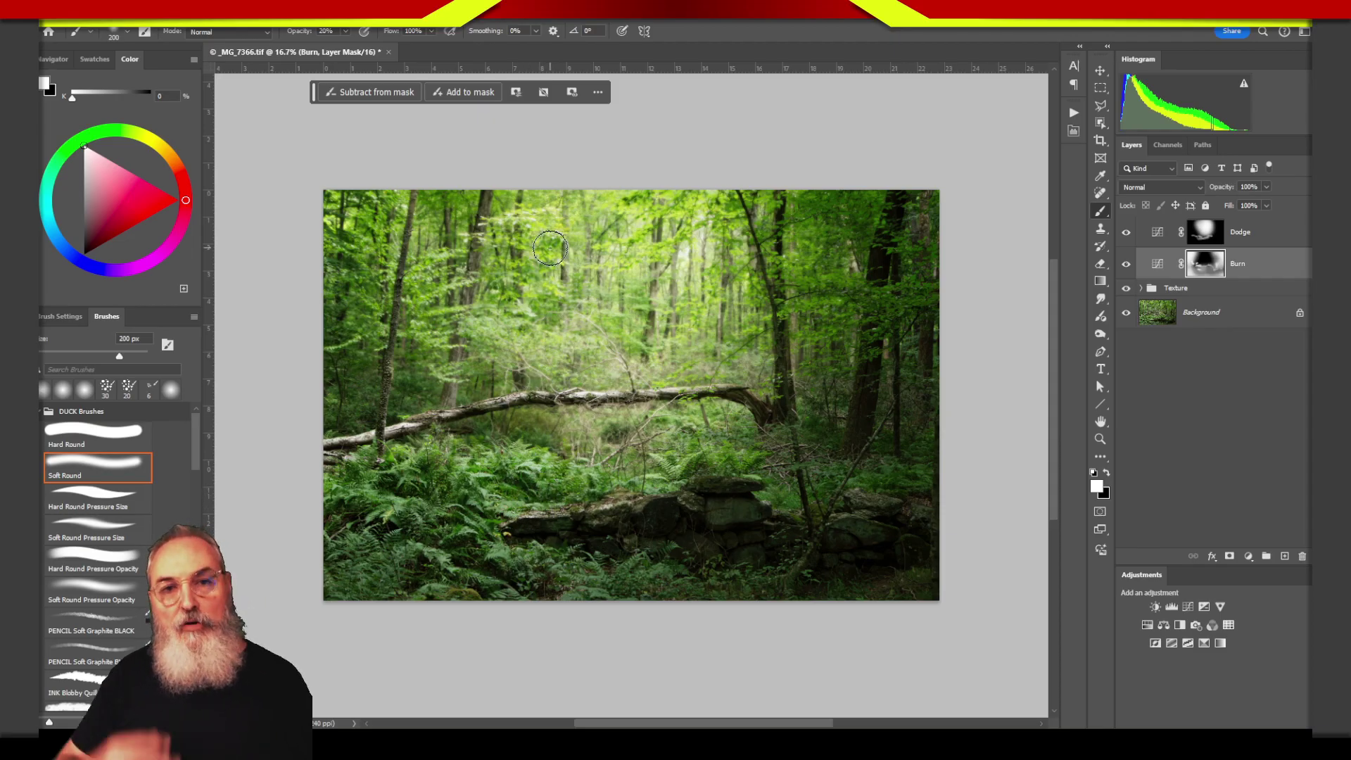
{"action": "key", "text": "x"}
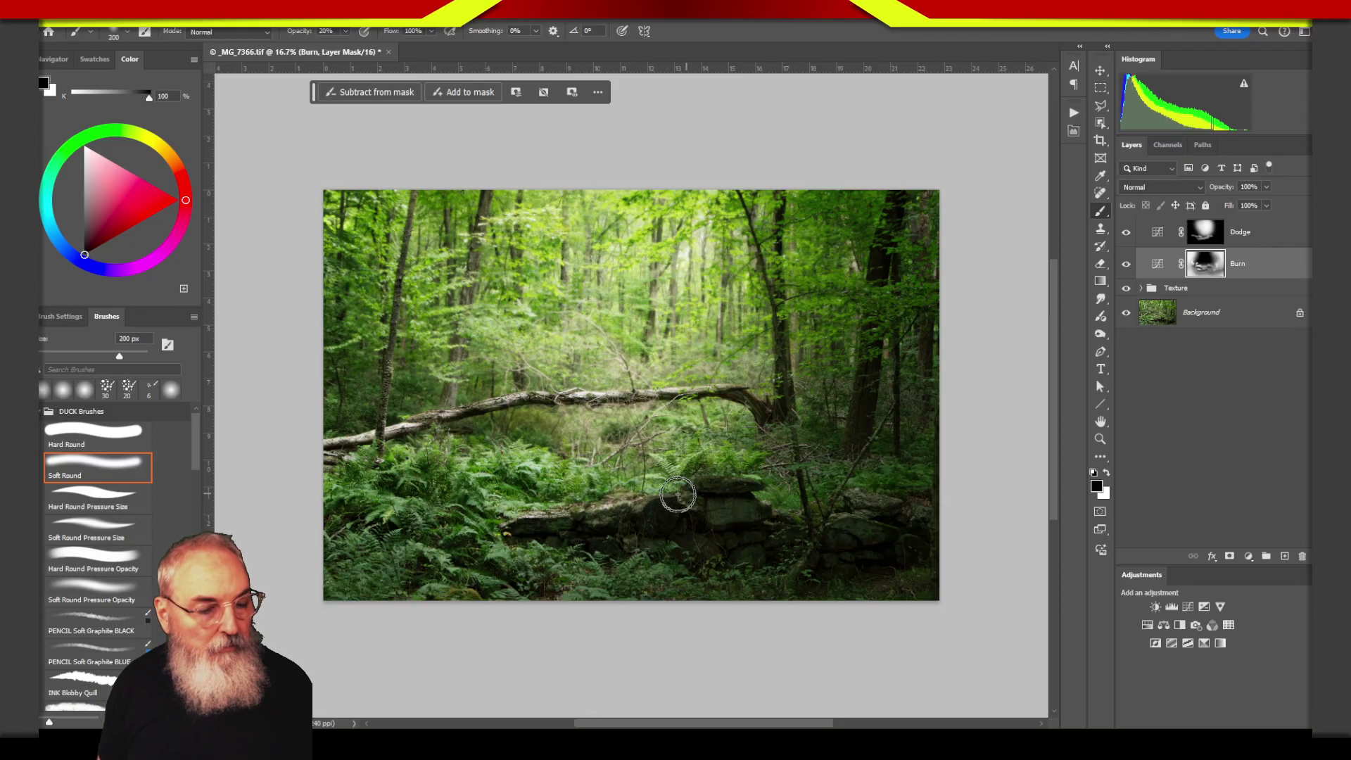
{"action": "key", "text": "x"}
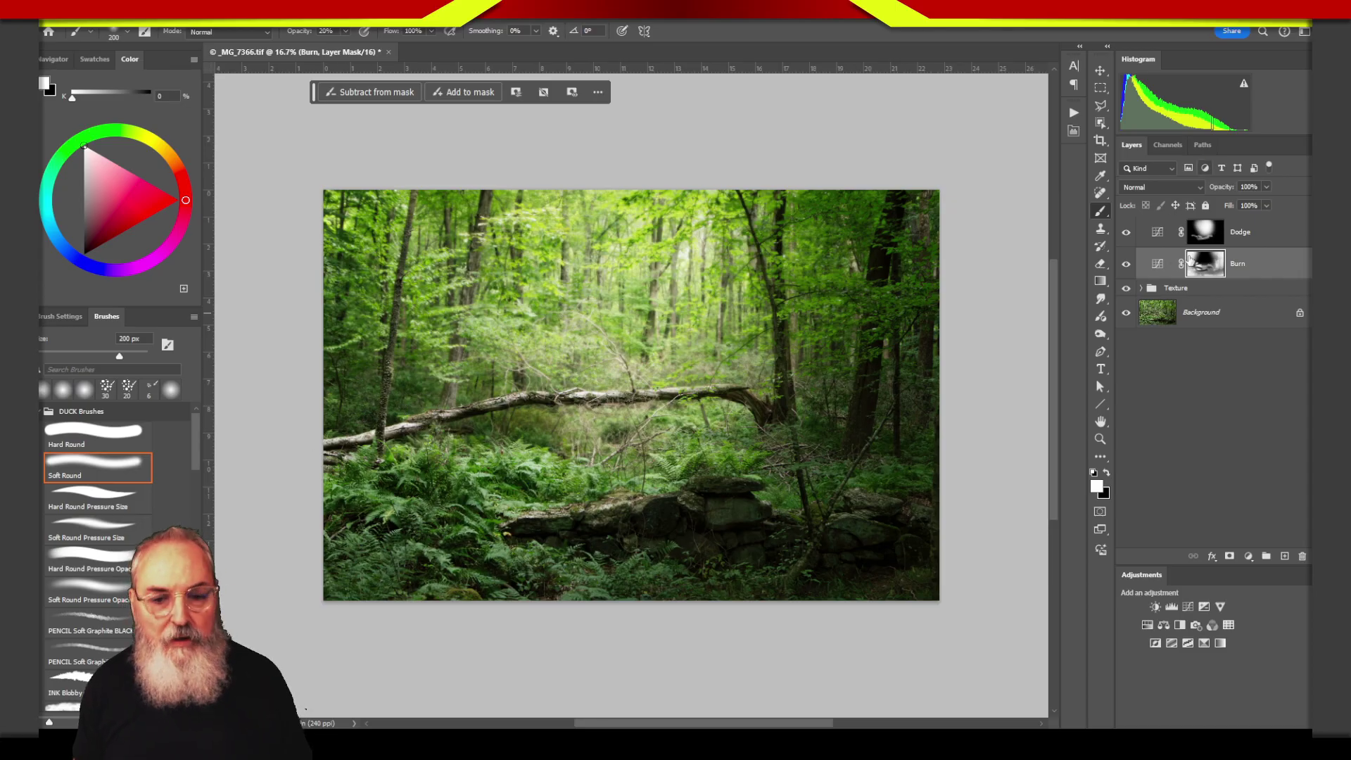
Step: Toggle the Burn layer on and off to compare, targeting its adjustment rather than its mask
{"action": "left_click", "coordinate": [1127, 264]}
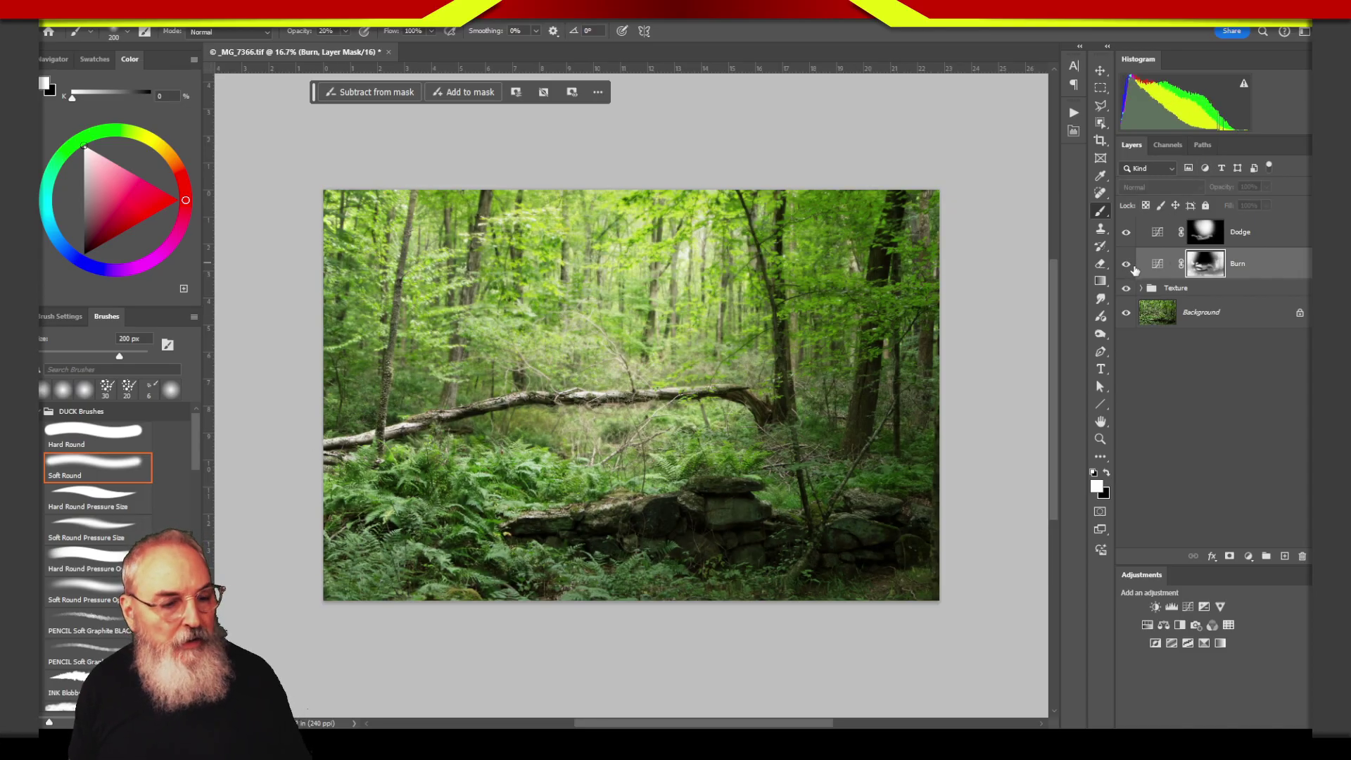
{"action": "left_click", "coordinate": [1128, 265]}
{"action": "left_click", "coordinate": [1144, 262]}
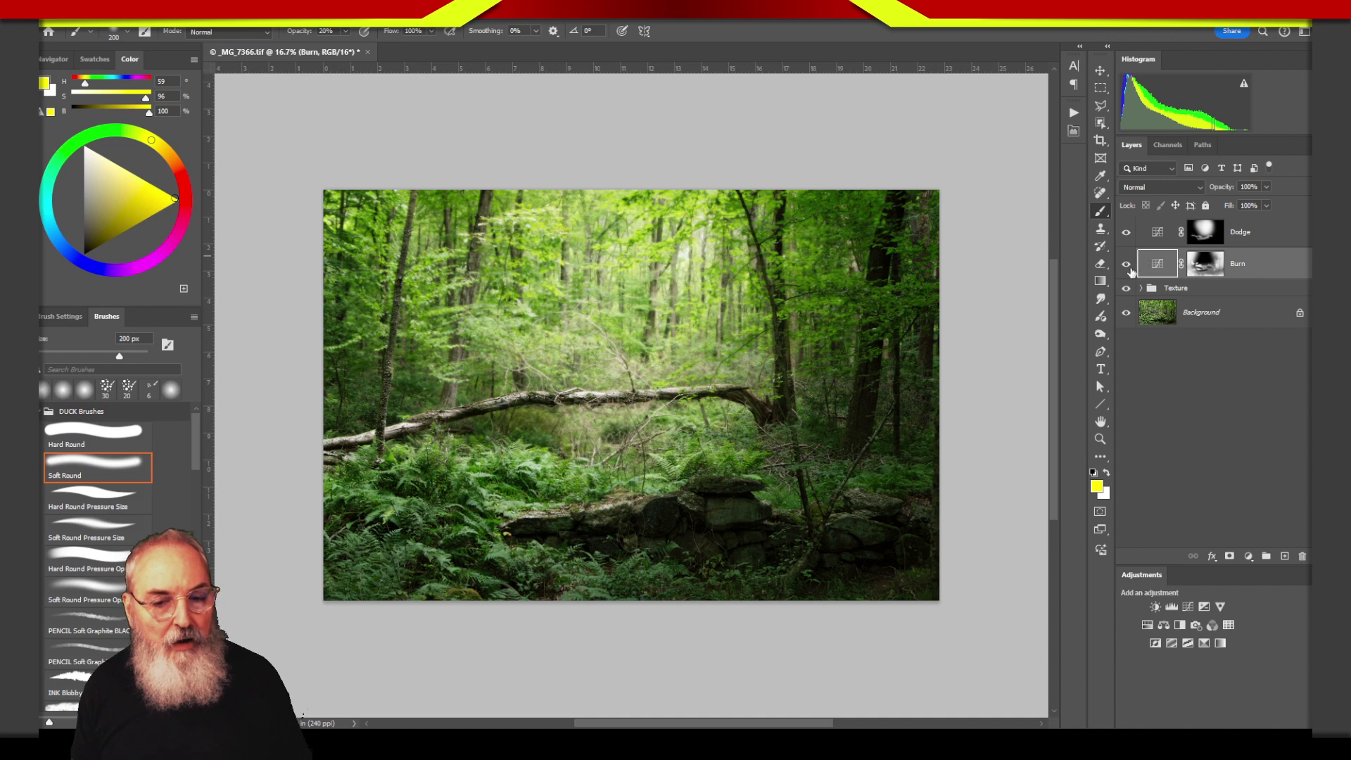
{"action": "left_click", "coordinate": [1126, 265]}
{"action": "left_click", "coordinate": [1127, 265]}
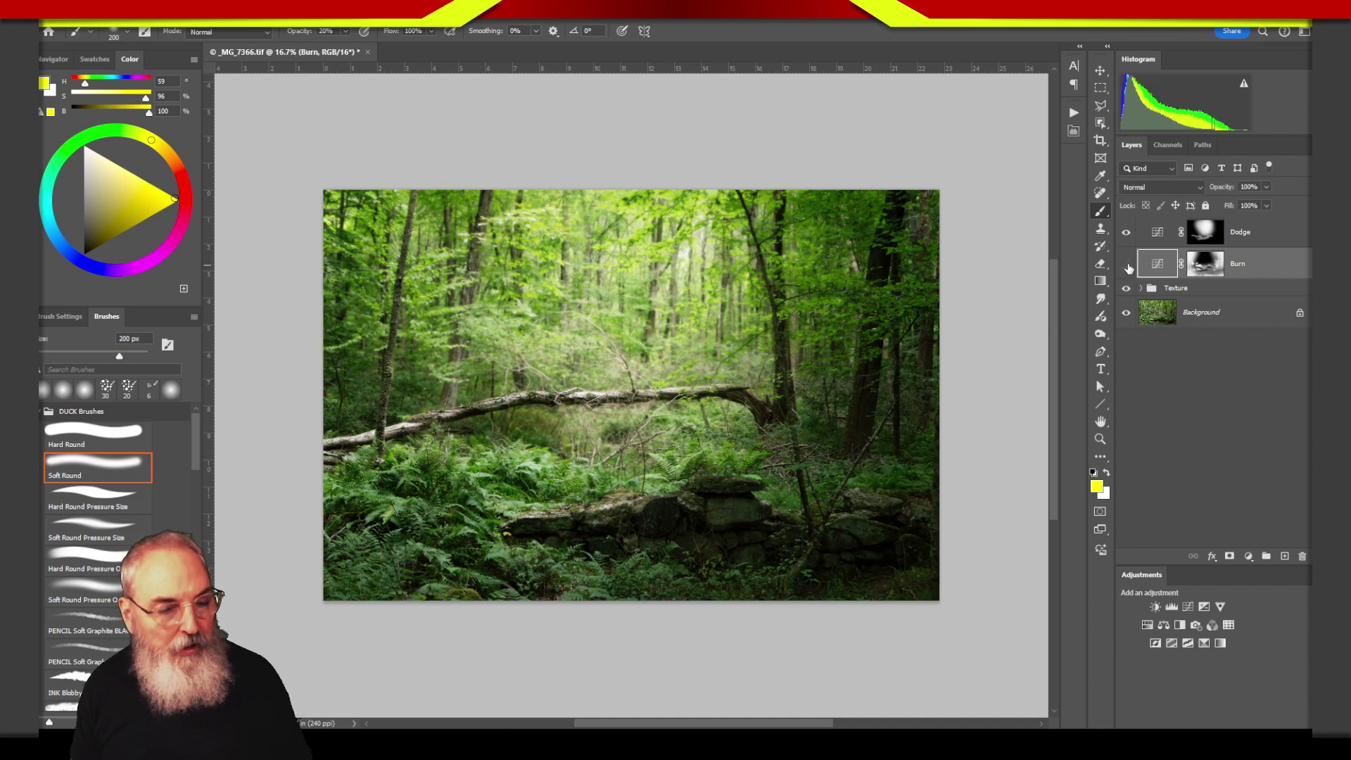
{"action": "left_click", "coordinate": [1128, 266]}
{"action": "left_click", "coordinate": [1128, 265]}
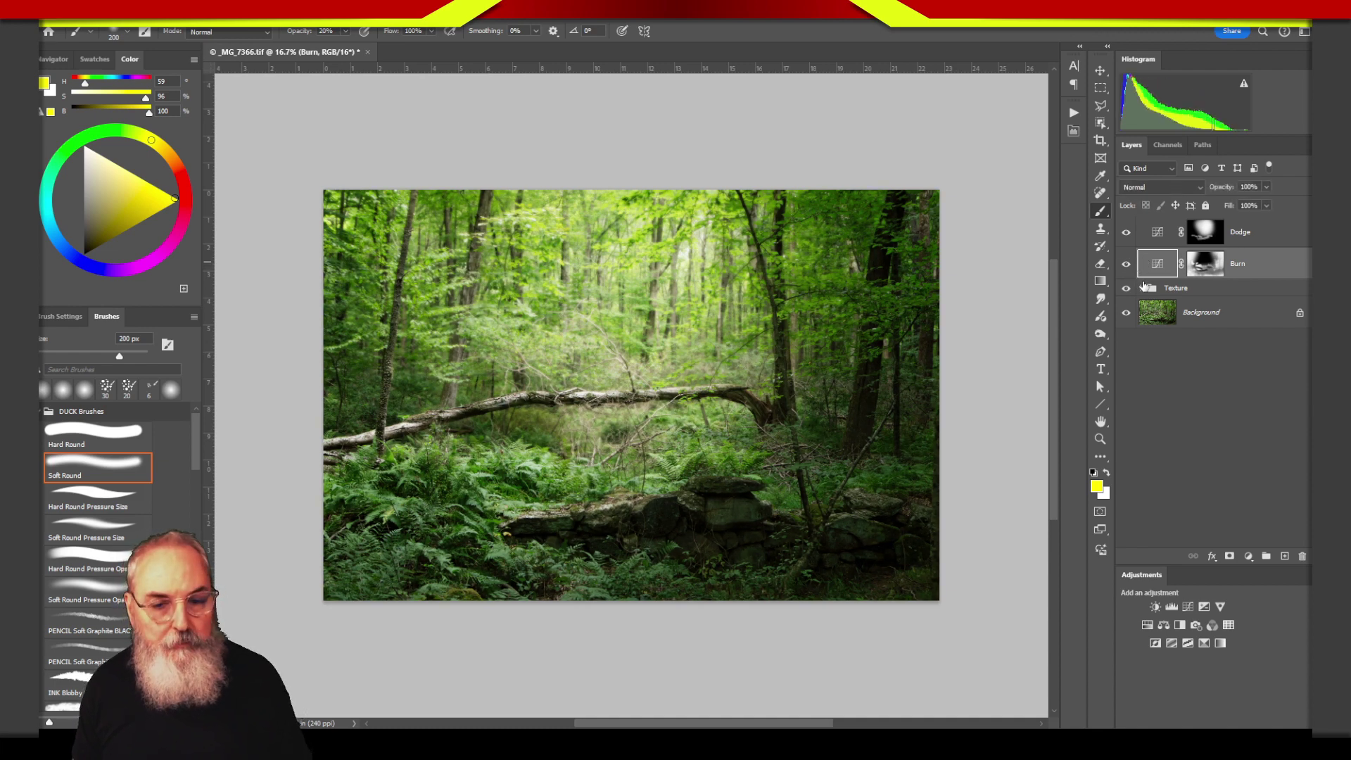
Step: Group the Dodge and Burn layers into a group named D&B
{"action": "left_click", "coordinate": [1159, 240], "text": "shift"}
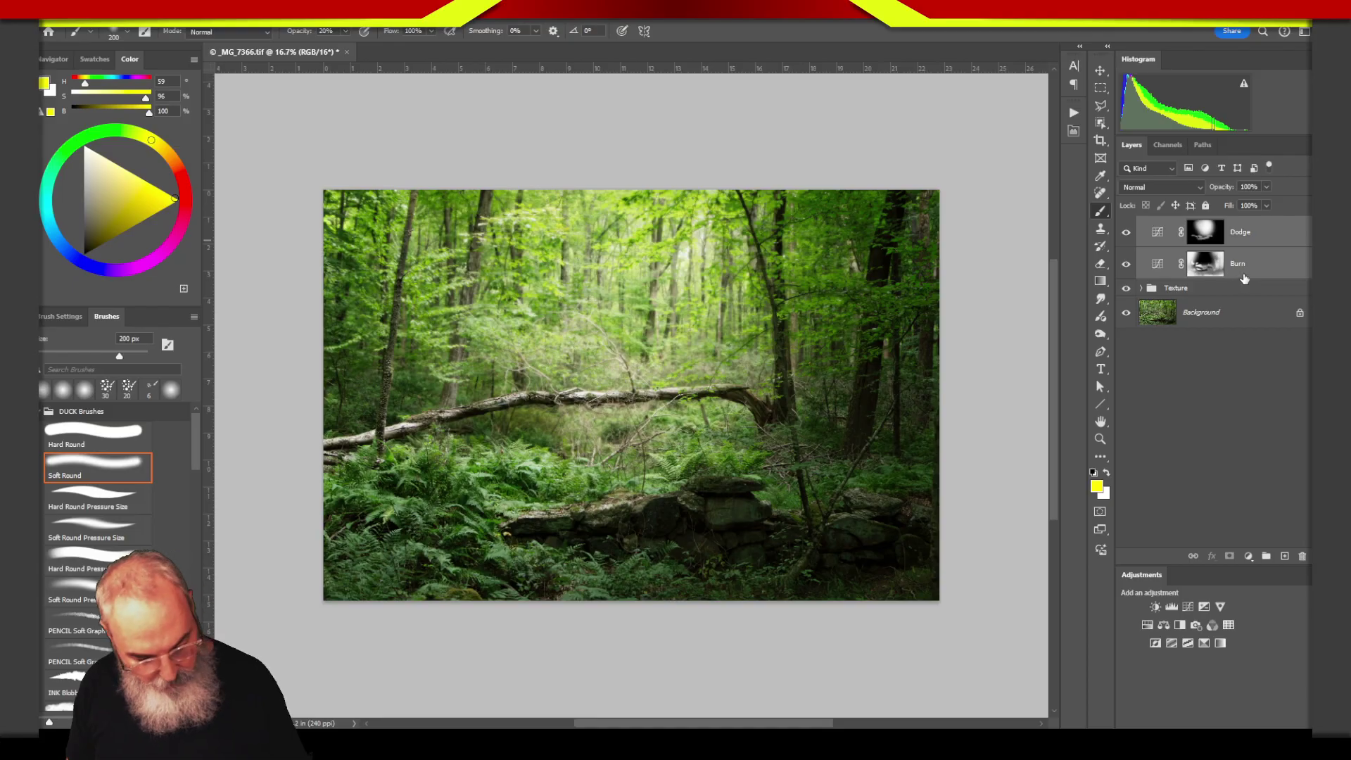
{"action": "key", "text": "ctrl+g"}
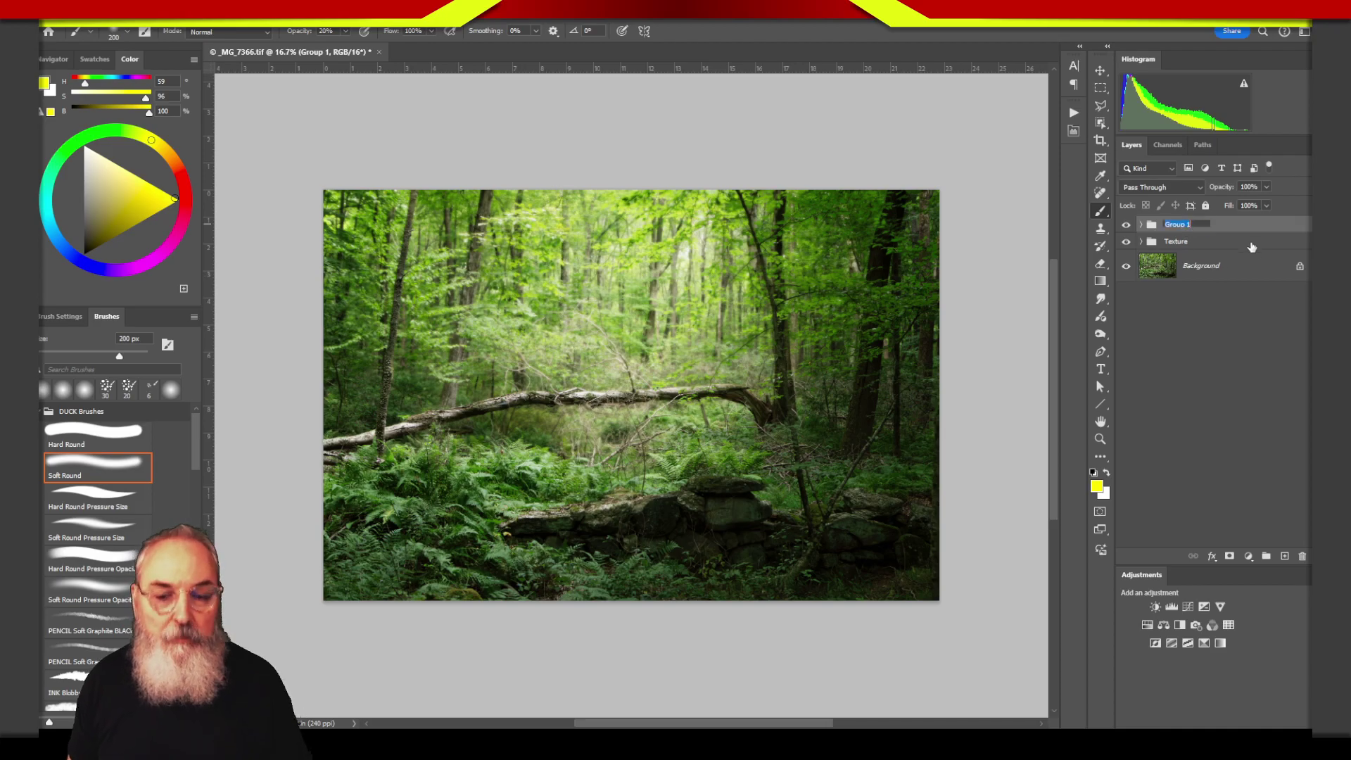
{"action": "type", "text": "D&B"}
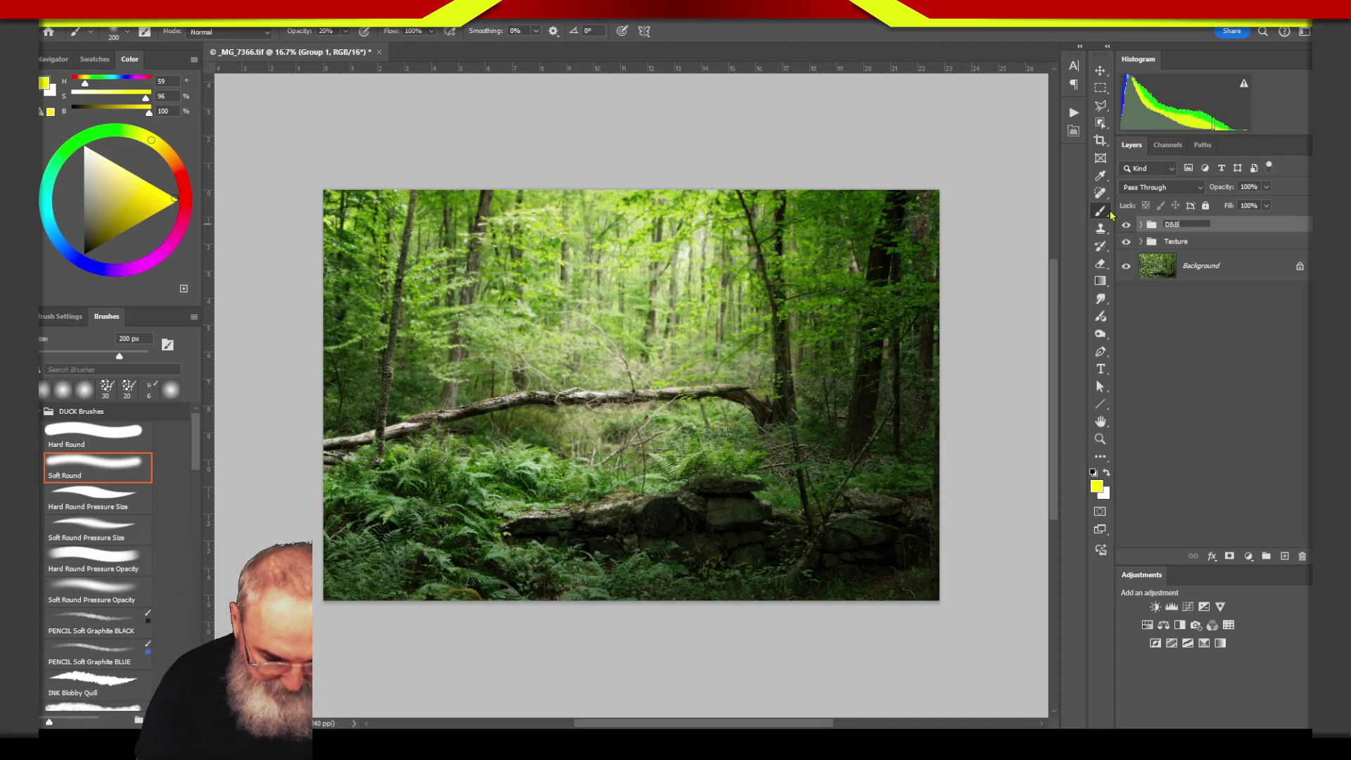
{"action": "key", "text": "Return"}
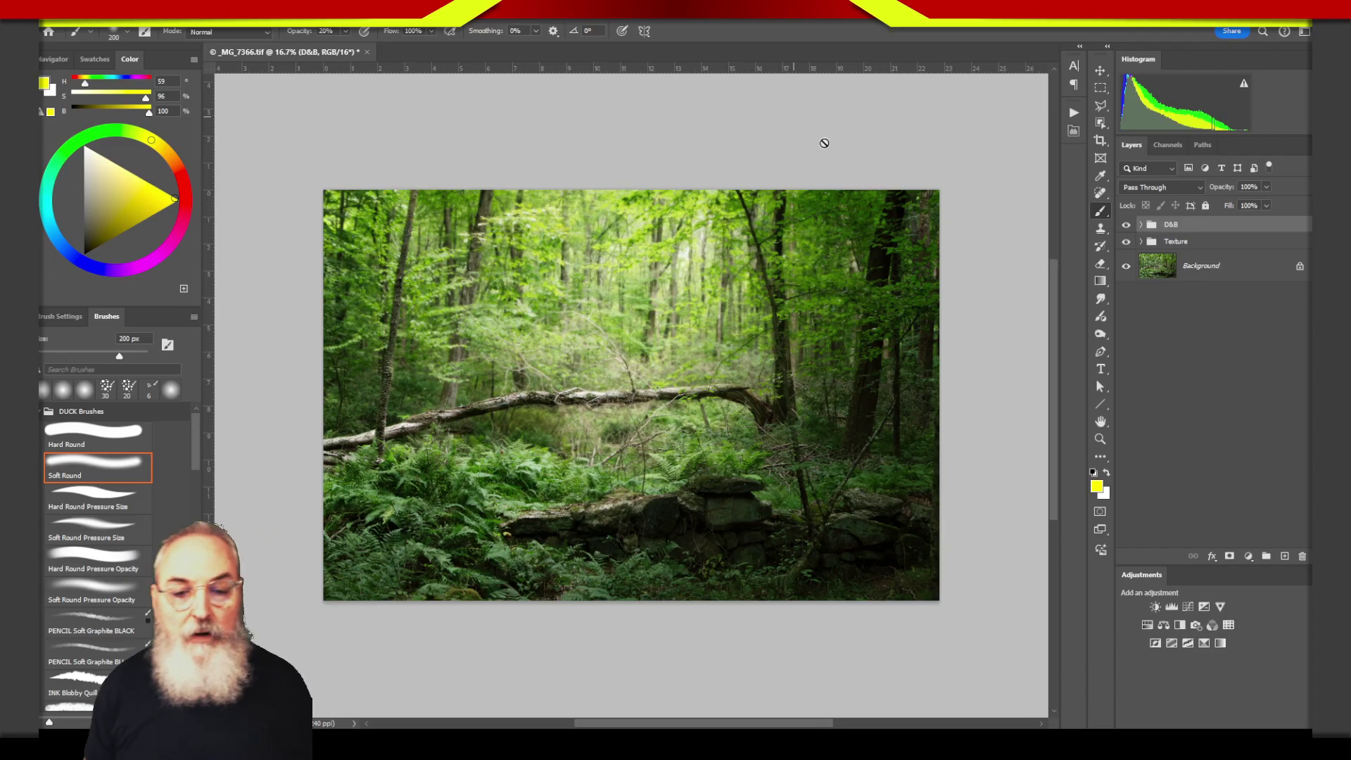
Step: Compare the photo with and without D&B, then expand the group and leave it visible
{"action": "left_click", "coordinate": [1128, 225]}
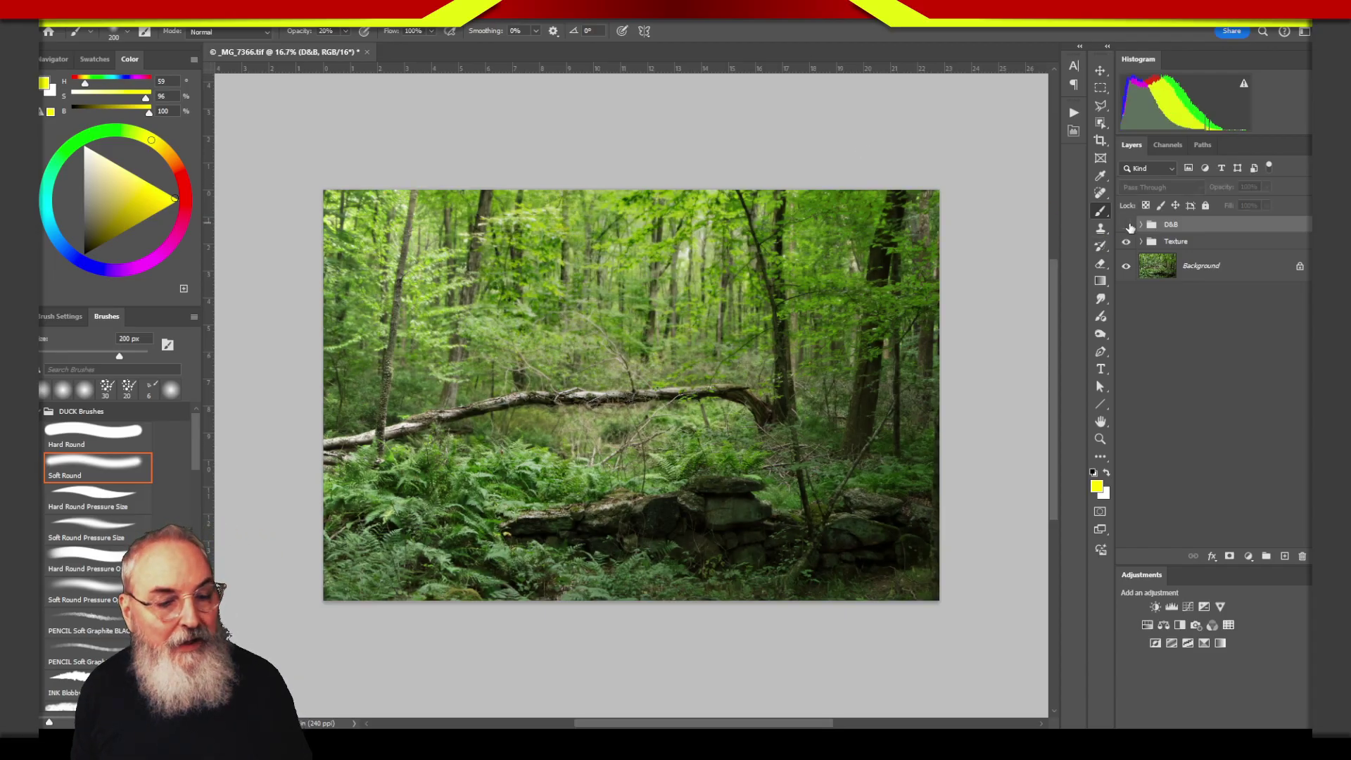
{"action": "left_click", "coordinate": [1126, 225]}
{"action": "left_click", "coordinate": [1127, 225]}
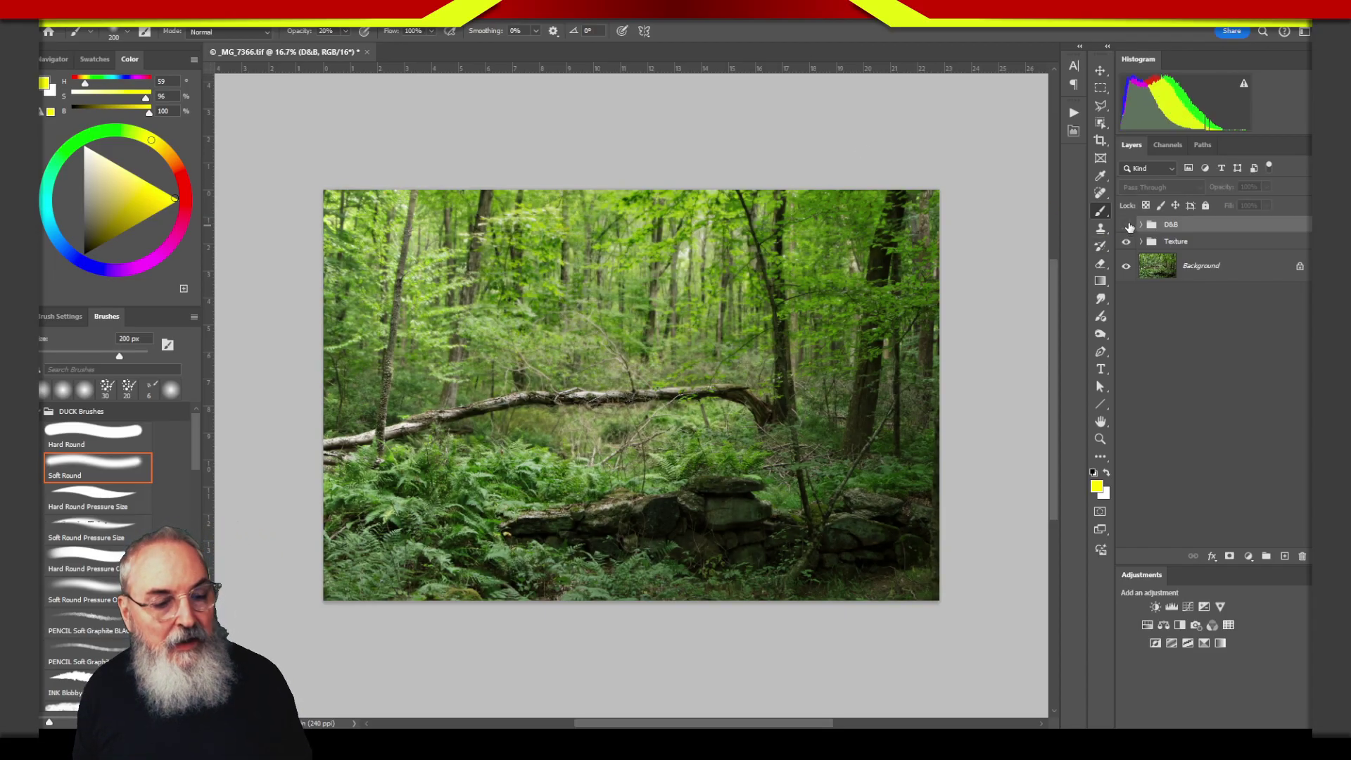
{"action": "left_click", "coordinate": [1126, 225]}
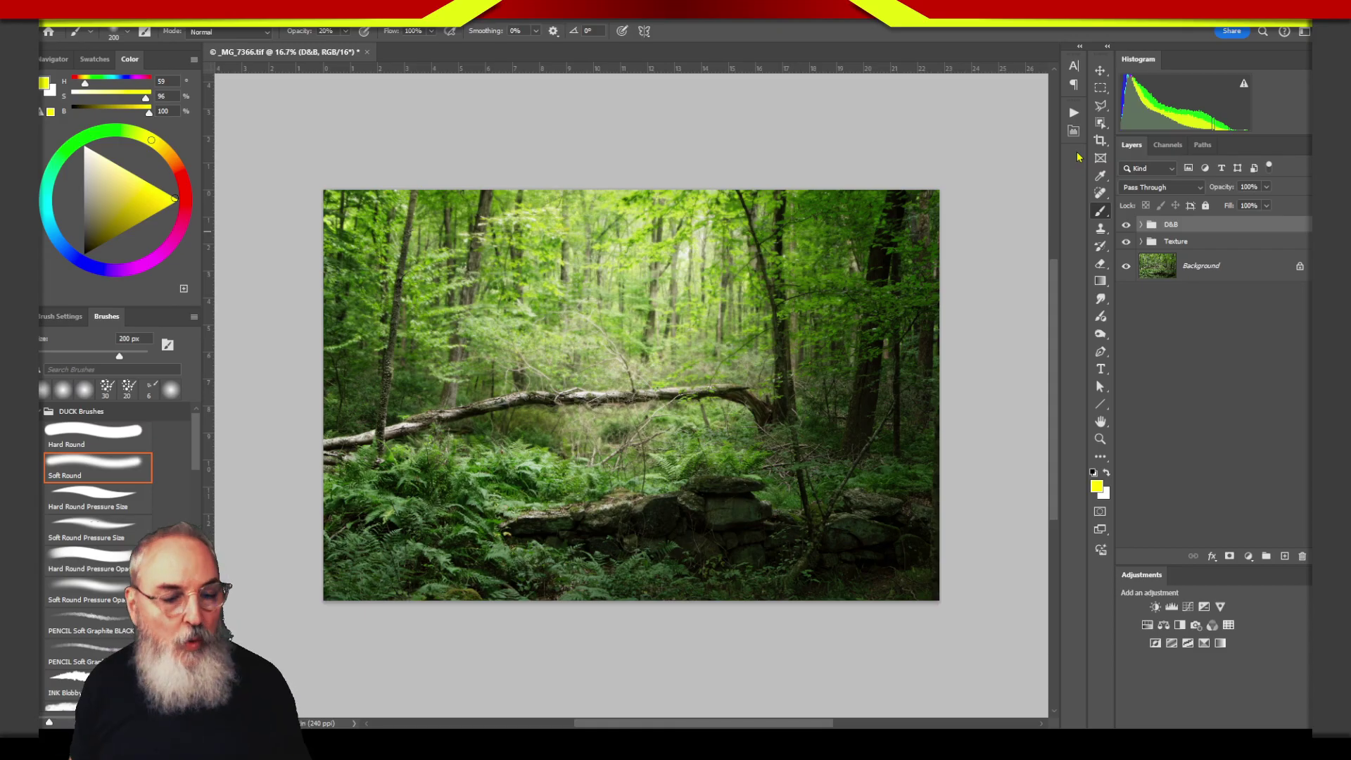
{"action": "left_click", "coordinate": [1127, 225]}
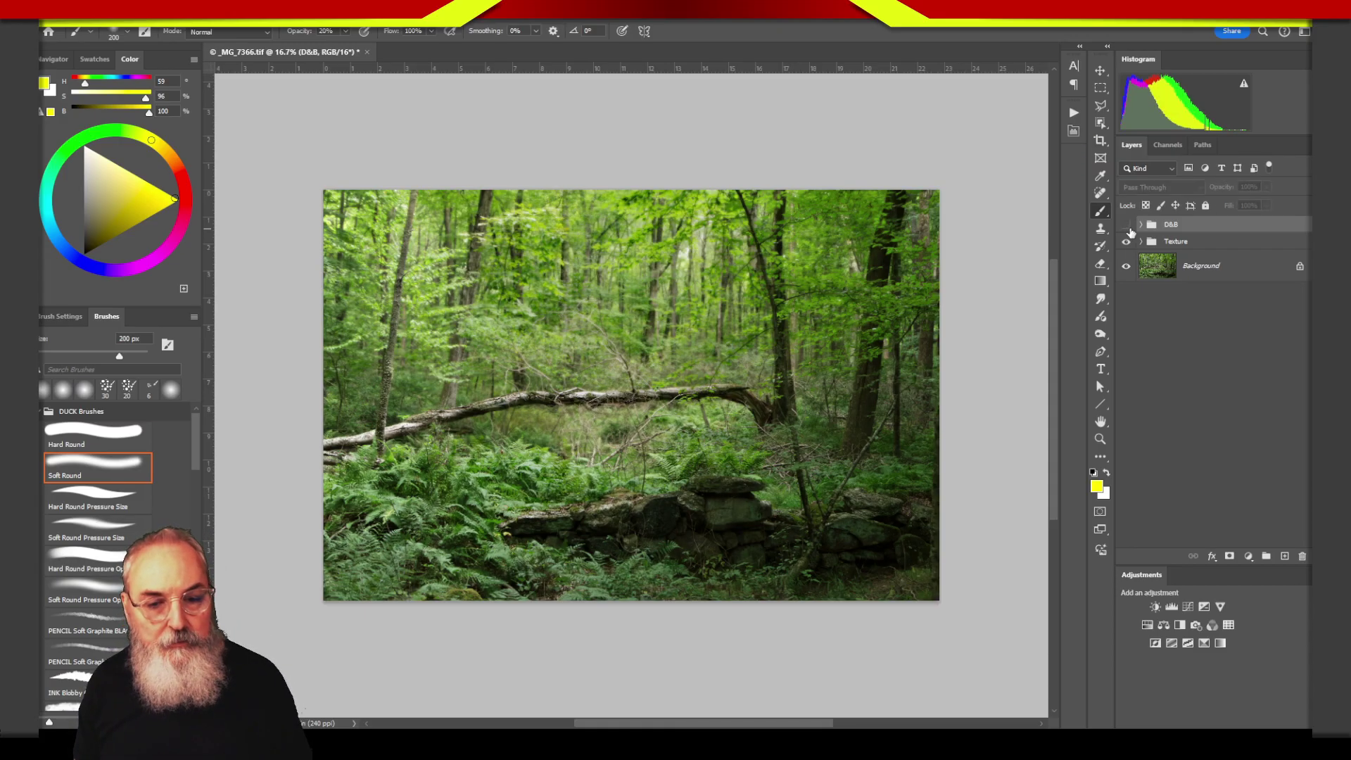
{"action": "left_click", "coordinate": [1126, 225]}
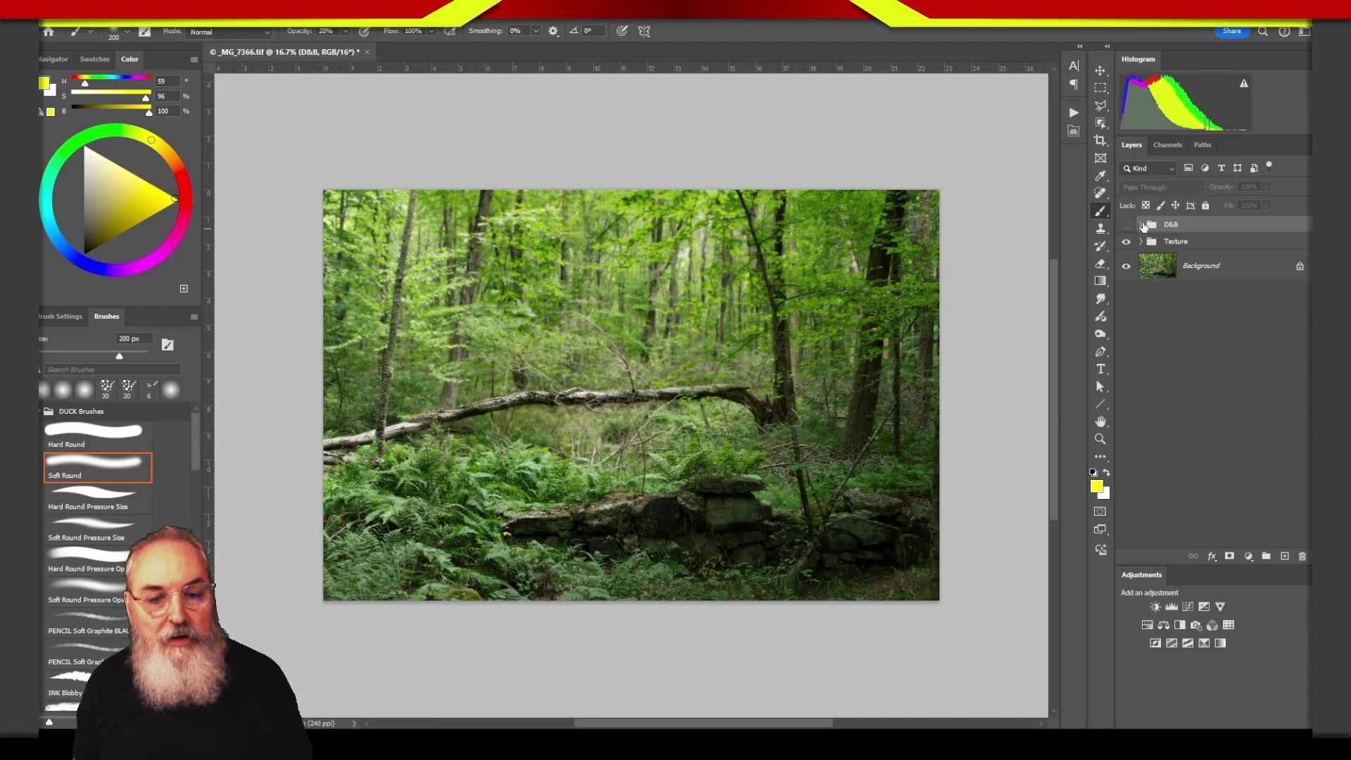
{"action": "left_click", "coordinate": [1142, 225]}
{"action": "left_click", "coordinate": [1126, 225]}
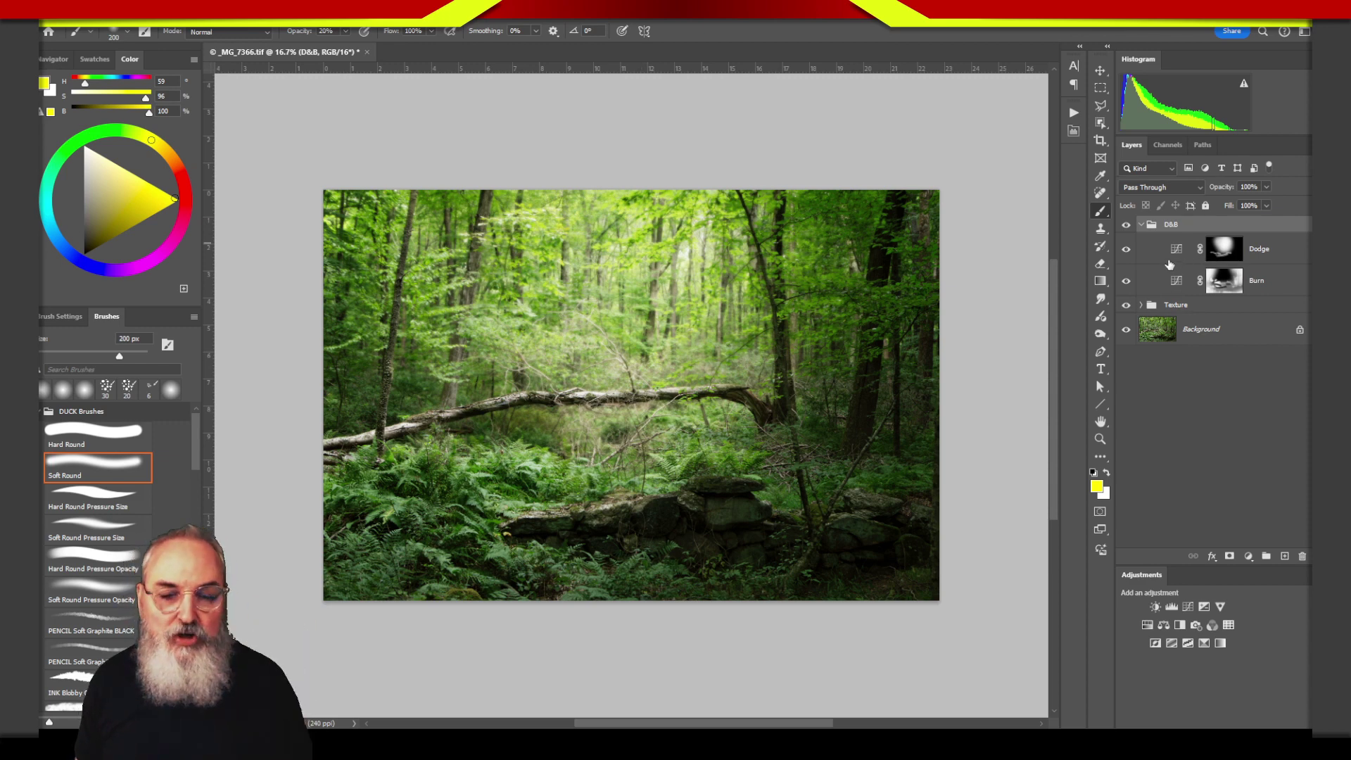
Step: Split the Dodge layer's Blend If Underlying Layer black slider to a 13–57 range
{"action": "left_click", "coordinate": [1227, 254]}
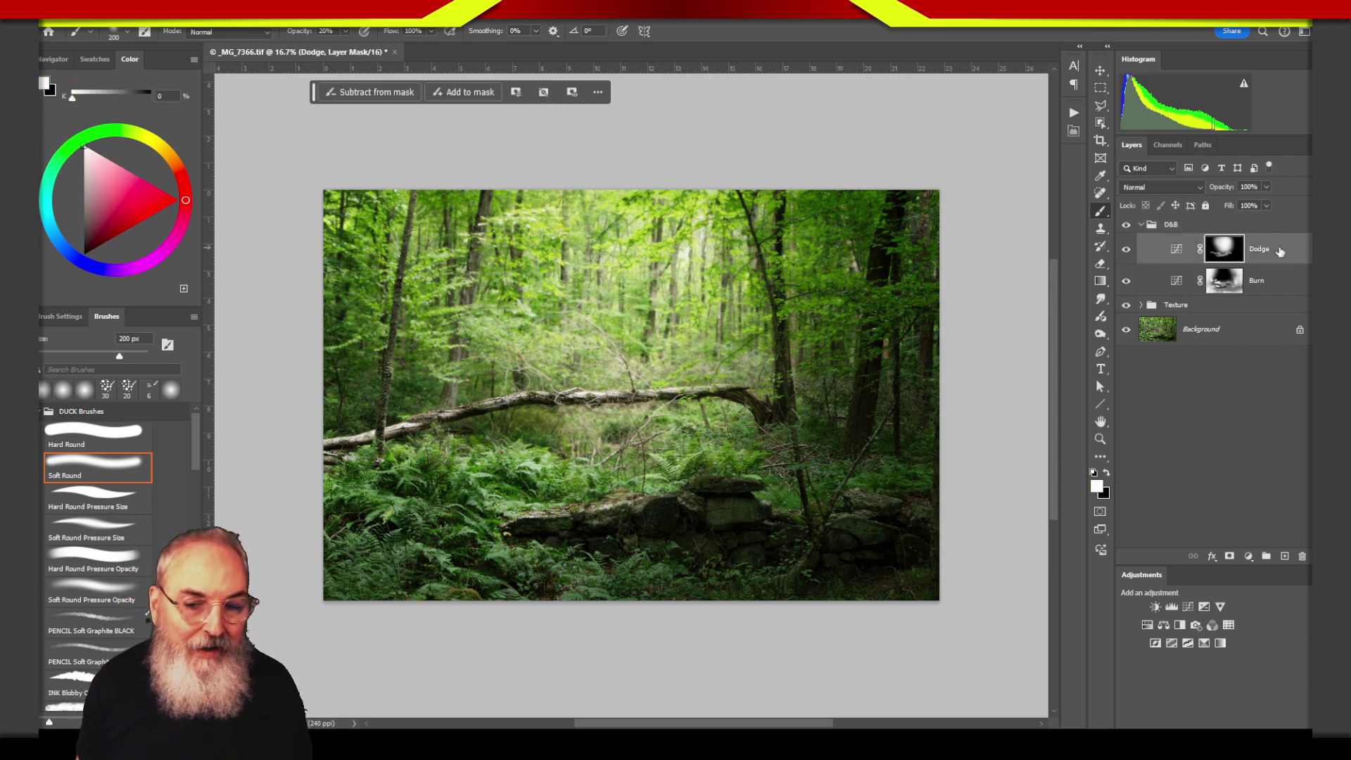
{"action": "double_click", "coordinate": [1235, 264]}
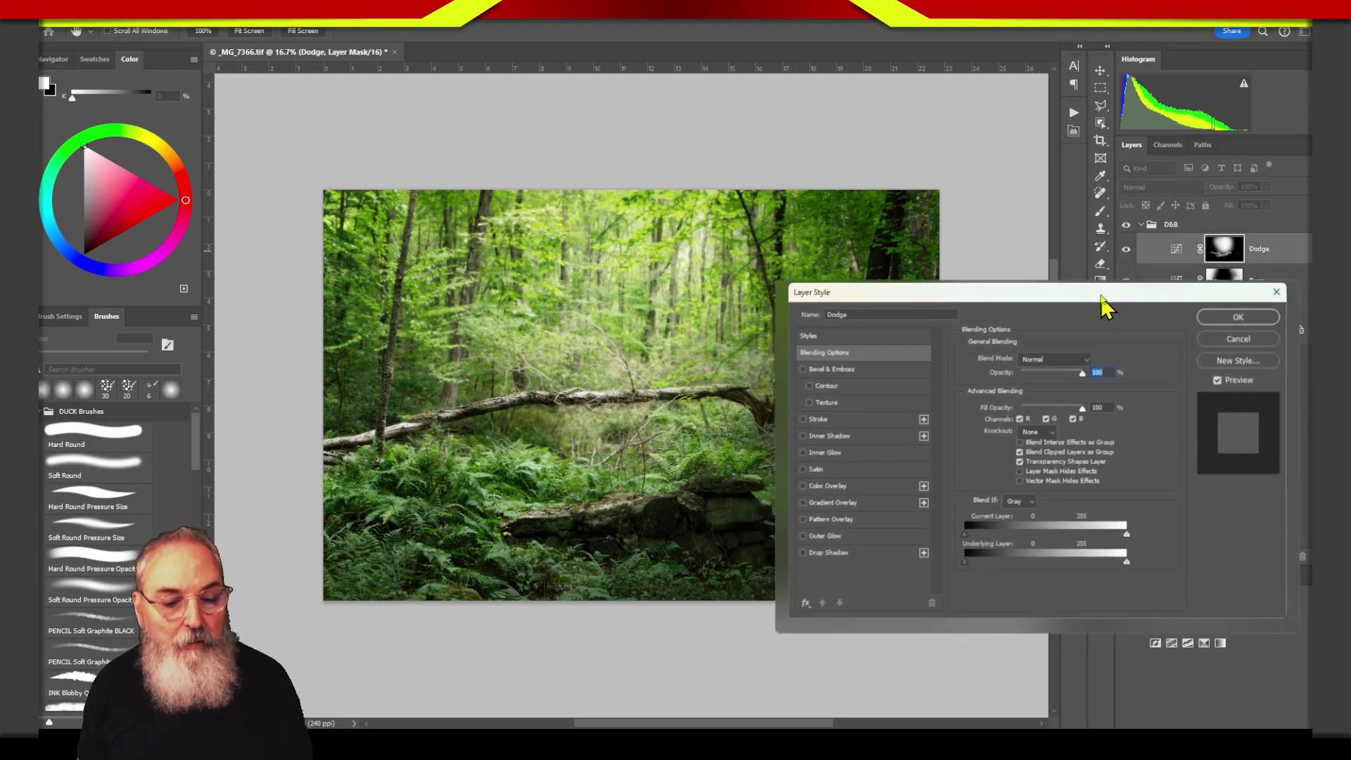
{"action": "left_click_drag", "start_coordinate": [1075, 357], "coordinate": [1100, 270]}
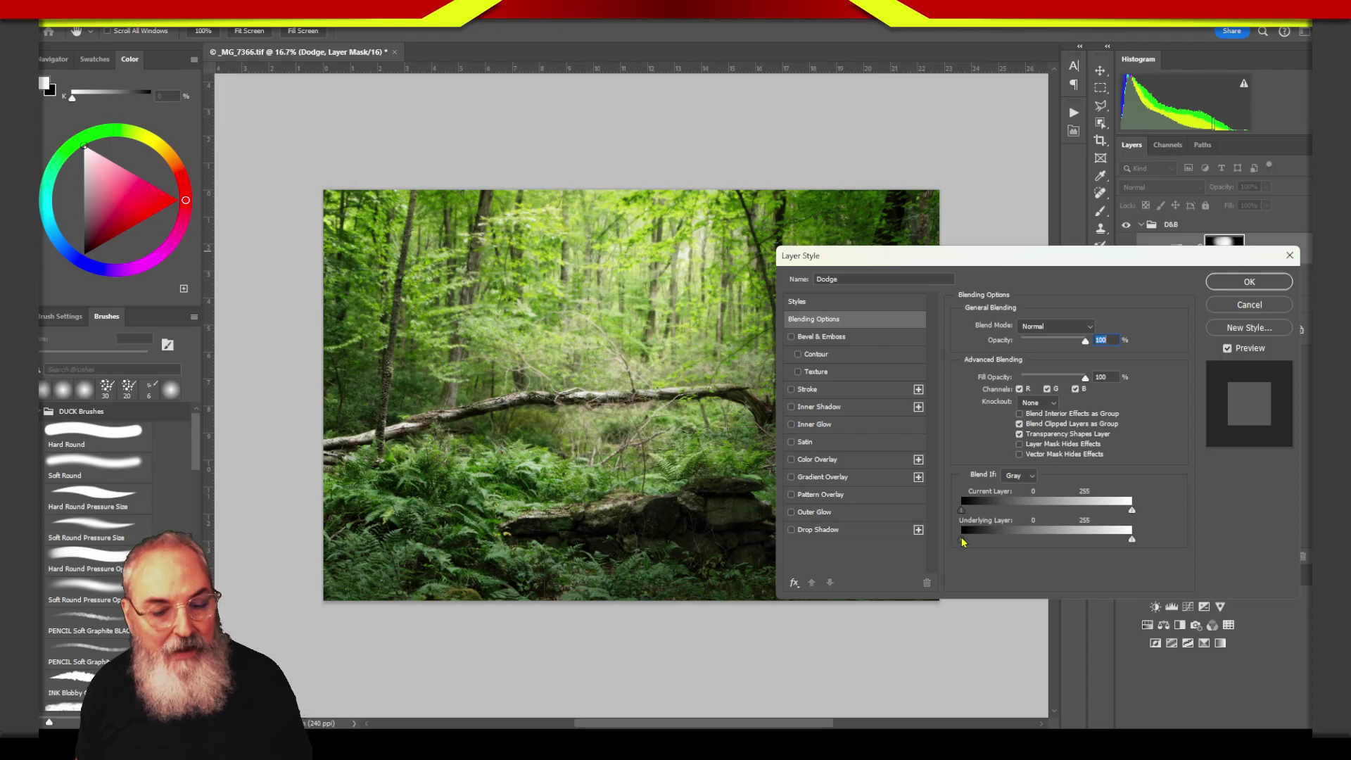
{"action": "left_click_drag", "start_coordinate": [977, 539], "coordinate": [999, 539]}
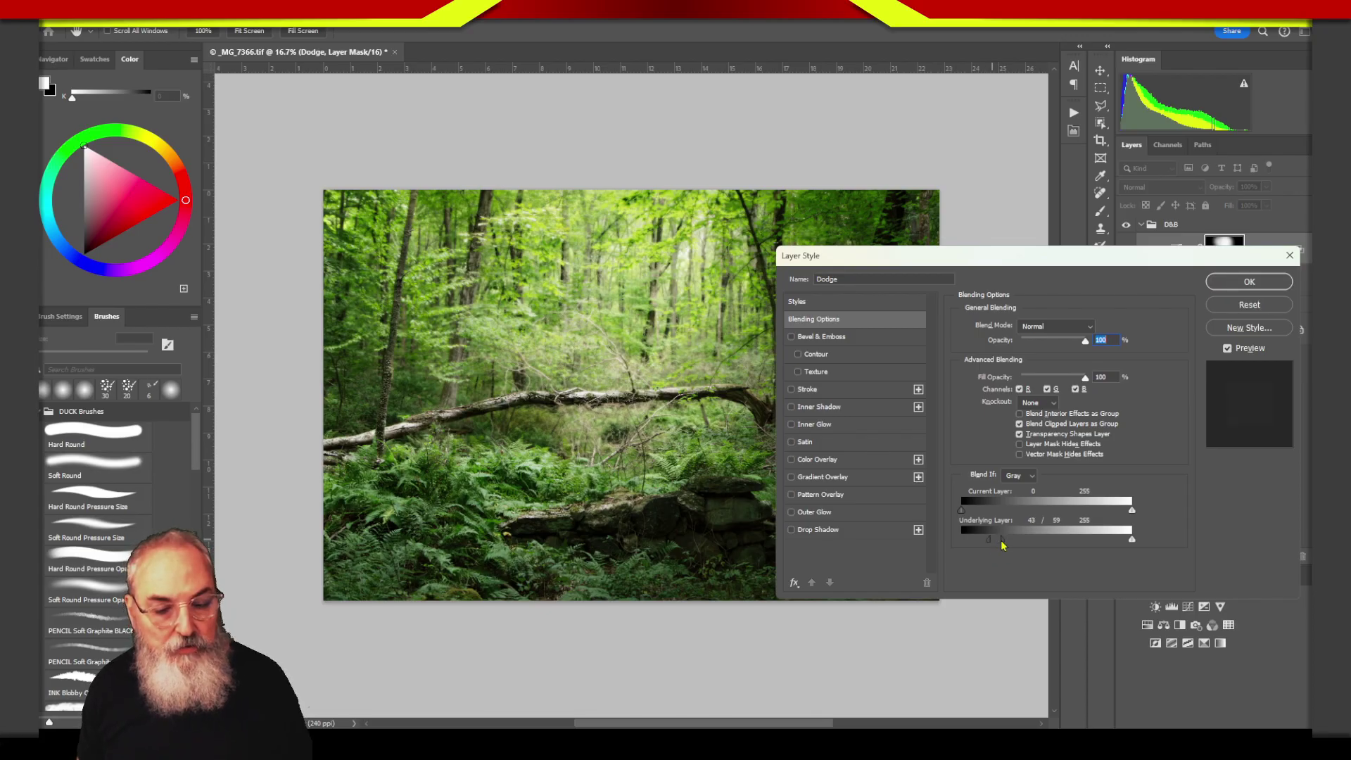
{"action": "left_click_drag", "start_coordinate": [992, 543], "coordinate": [987, 541]}
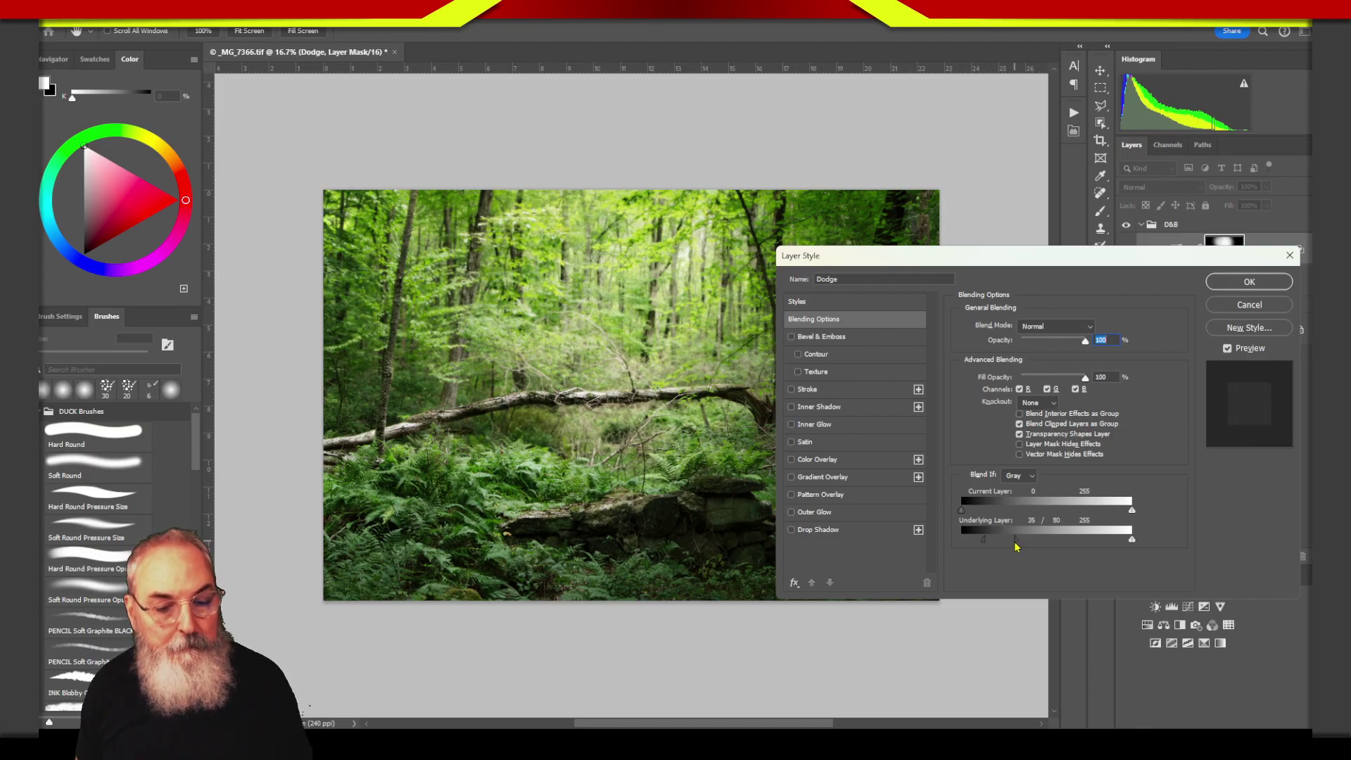
{"action": "mouse_move", "coordinate": [1016, 546]}
{"action": "left_mouse_down"}
{"action": "mouse_move", "coordinate": [1039, 544]}
{"action": "mouse_move", "coordinate": [966, 548]}
{"action": "left_mouse_up"}
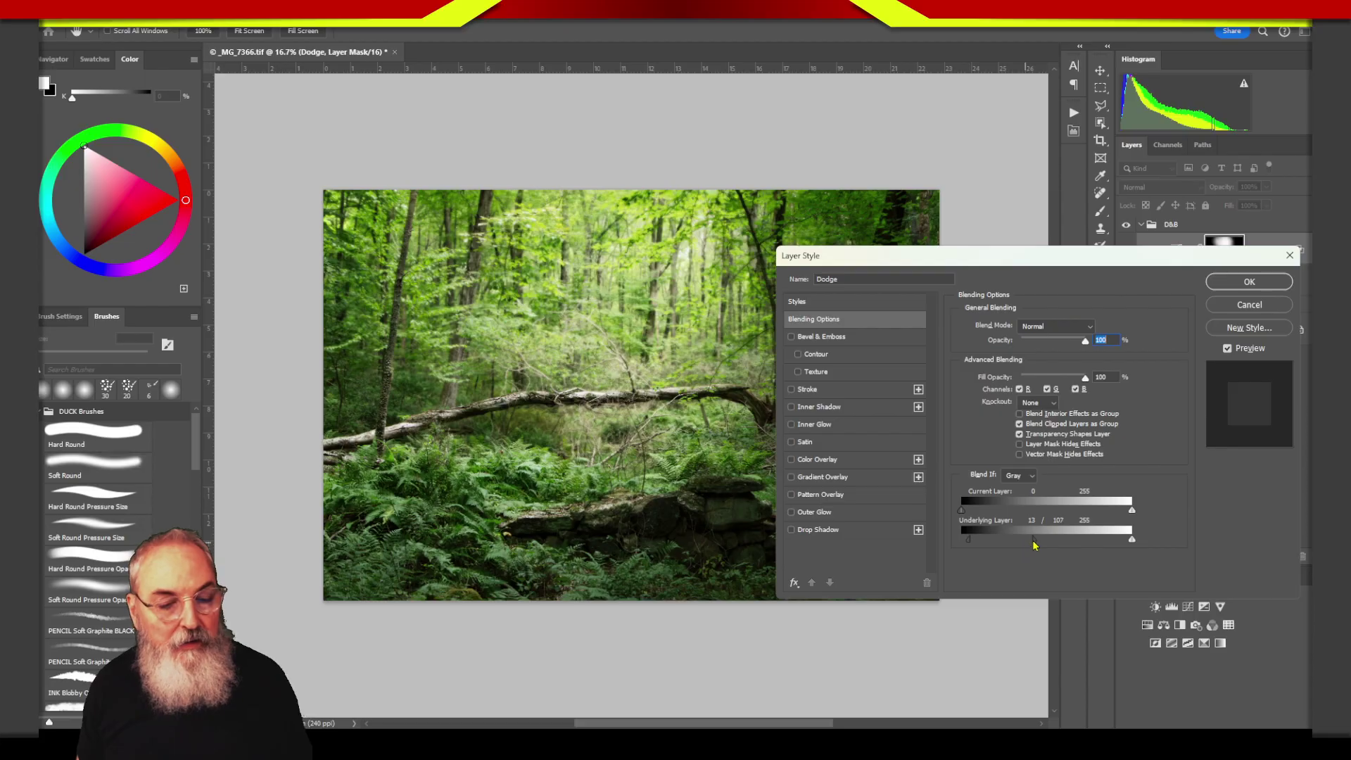
{"action": "left_click_drag", "start_coordinate": [1034, 546], "coordinate": [1031, 547]}
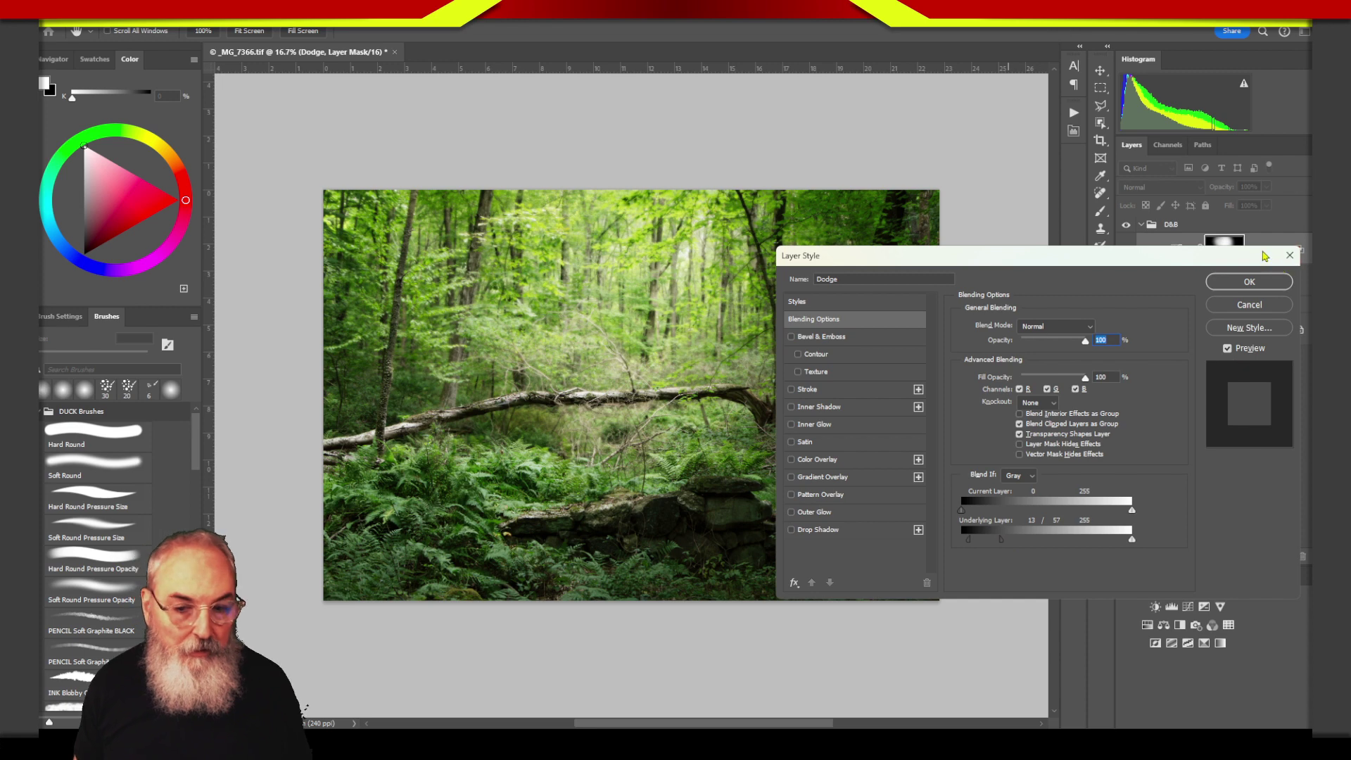
{"action": "left_click", "coordinate": [1249, 281]}
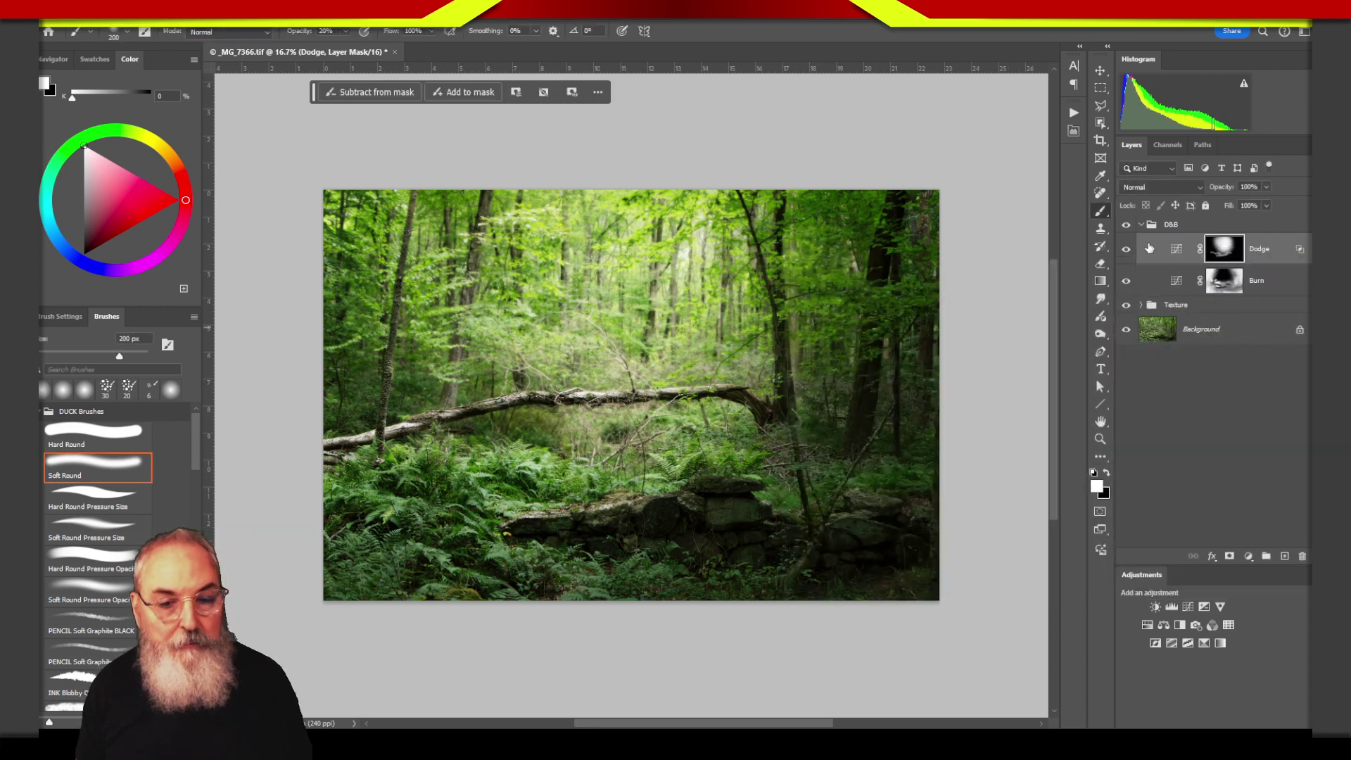
Step: Compare D&B on and off, inspect the Burn and Dodge masks alone, then collapse the group
{"action": "left_click", "coordinate": [1126, 225]}
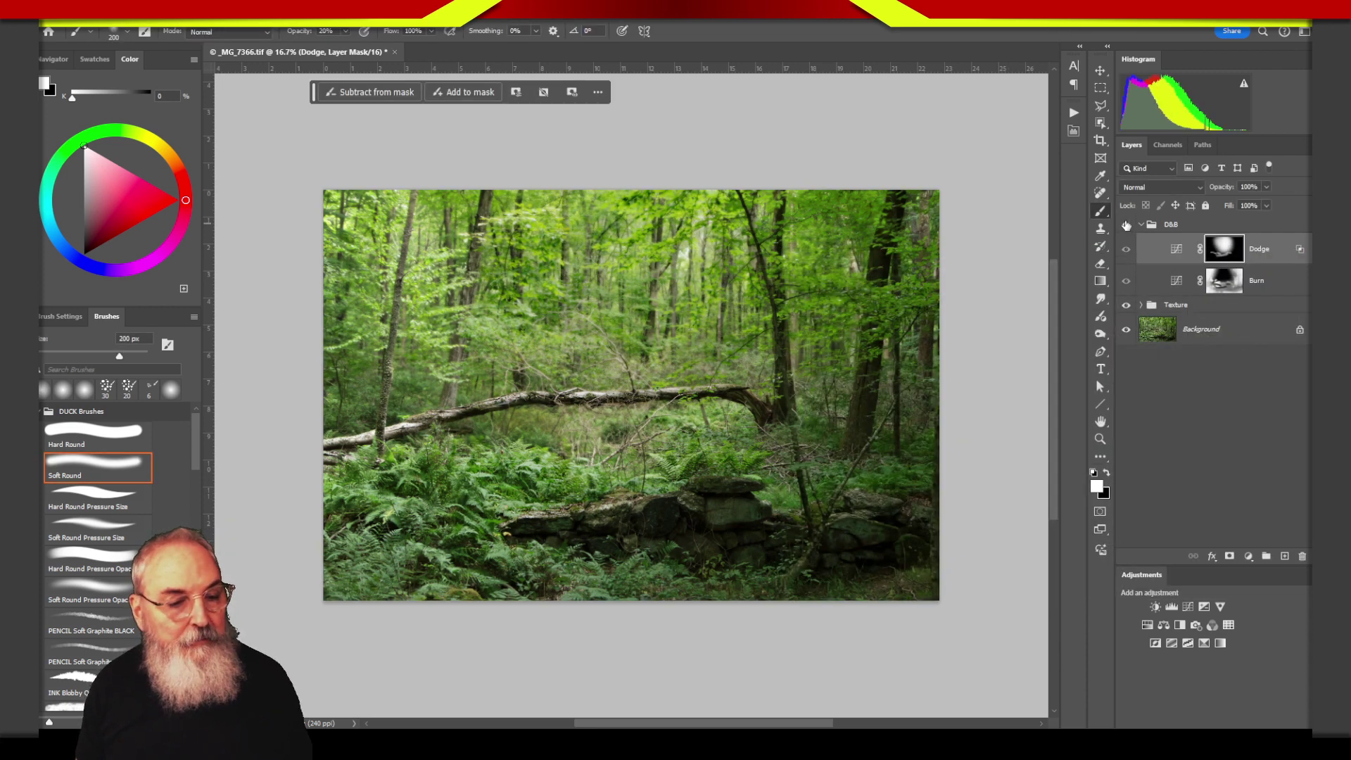
{"action": "left_click", "coordinate": [1126, 225]}
{"action": "left_click", "coordinate": [1126, 225]}
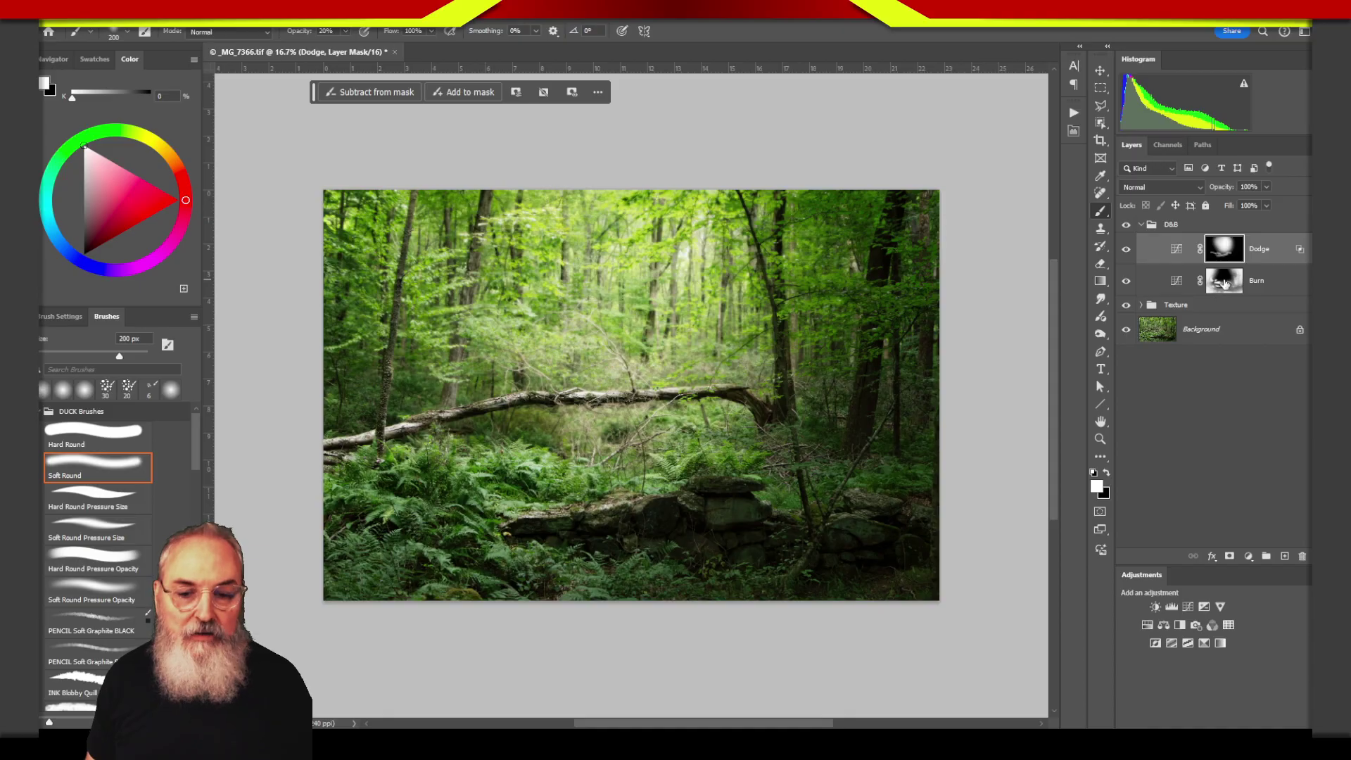
{"action": "left_click", "coordinate": [1229, 287], "text": "alt"}
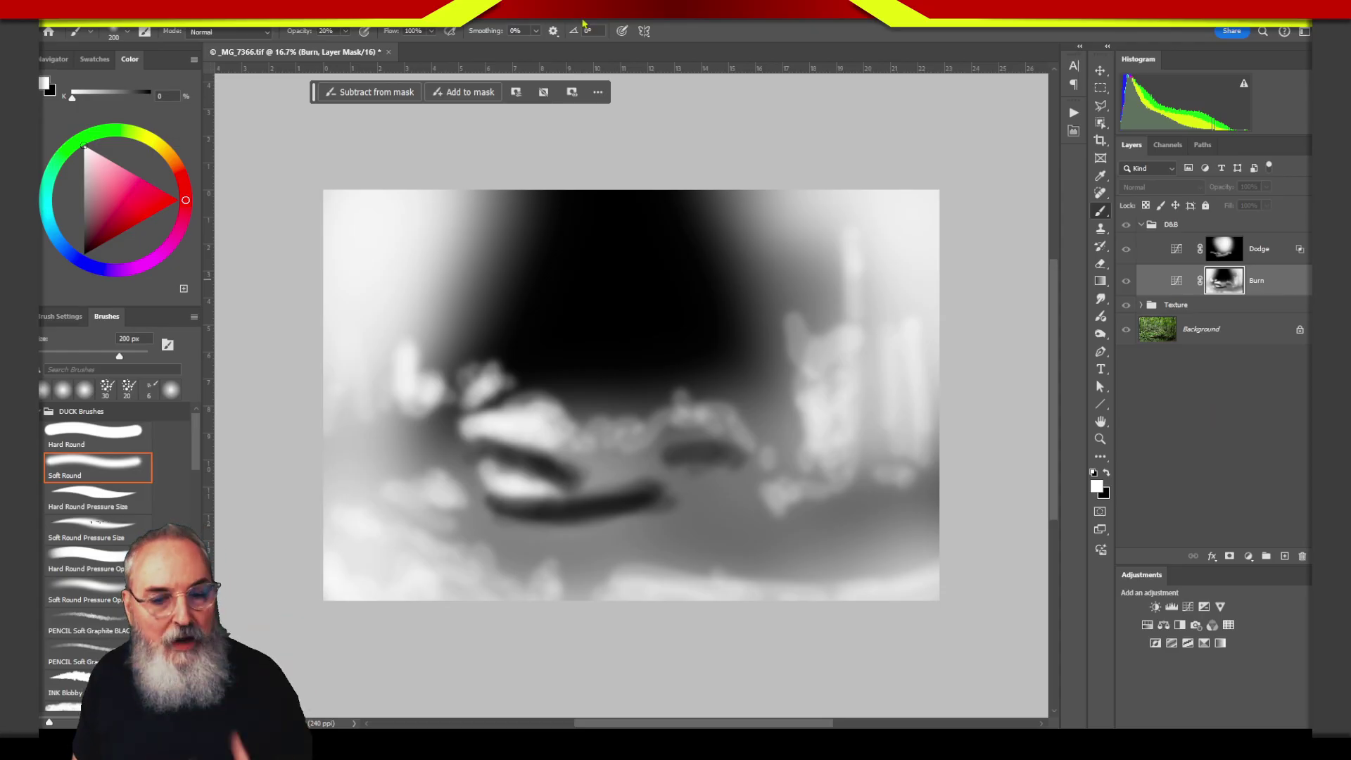
{"action": "left_click", "coordinate": [1225, 250], "text": "alt"}
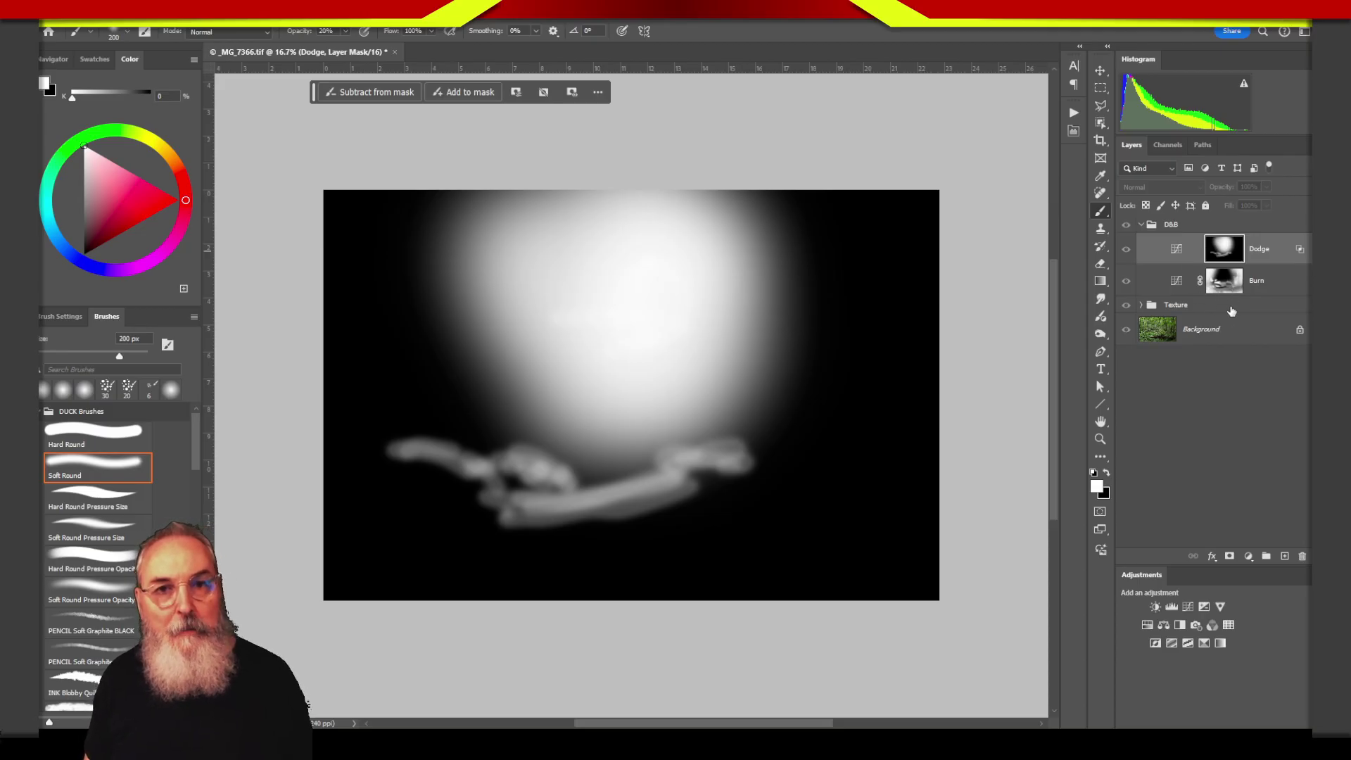
{"action": "left_click", "coordinate": [1177, 250]}
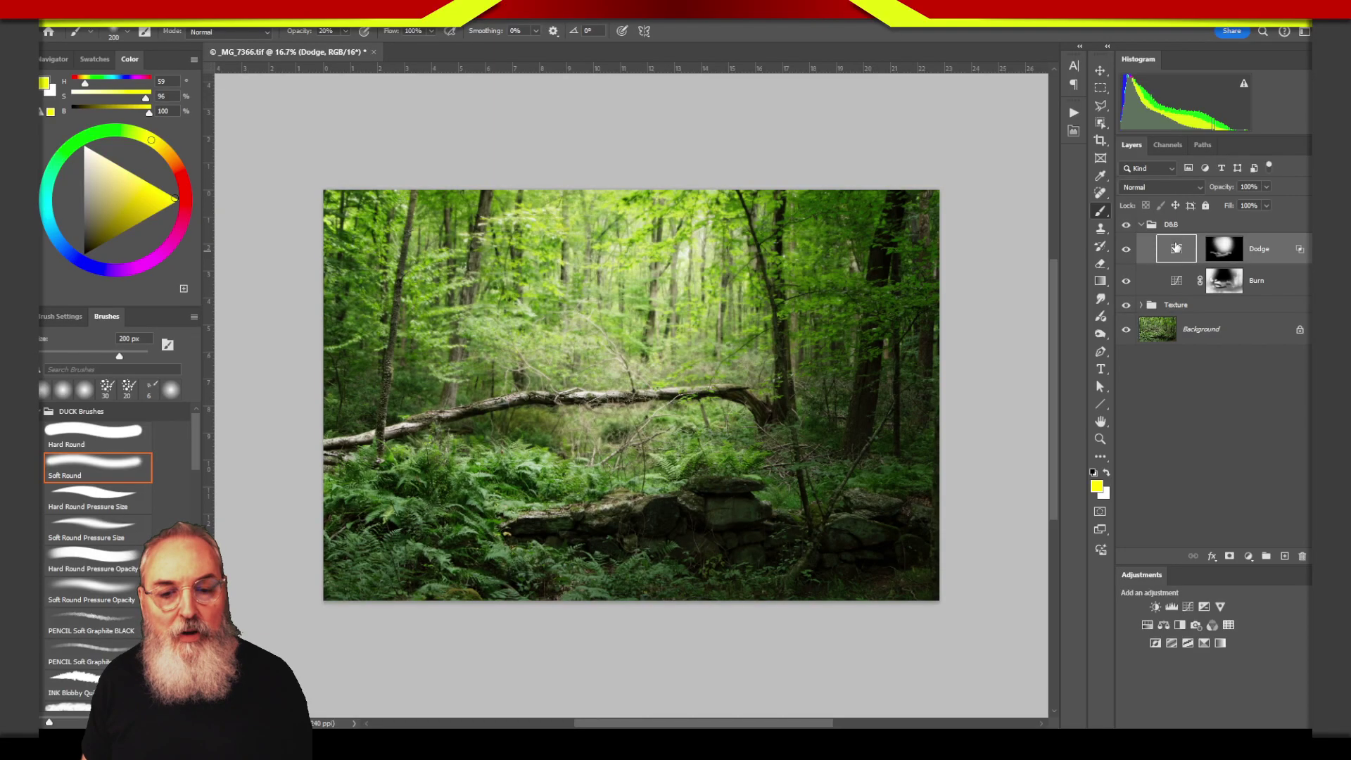
{"action": "left_click", "coordinate": [1142, 224]}
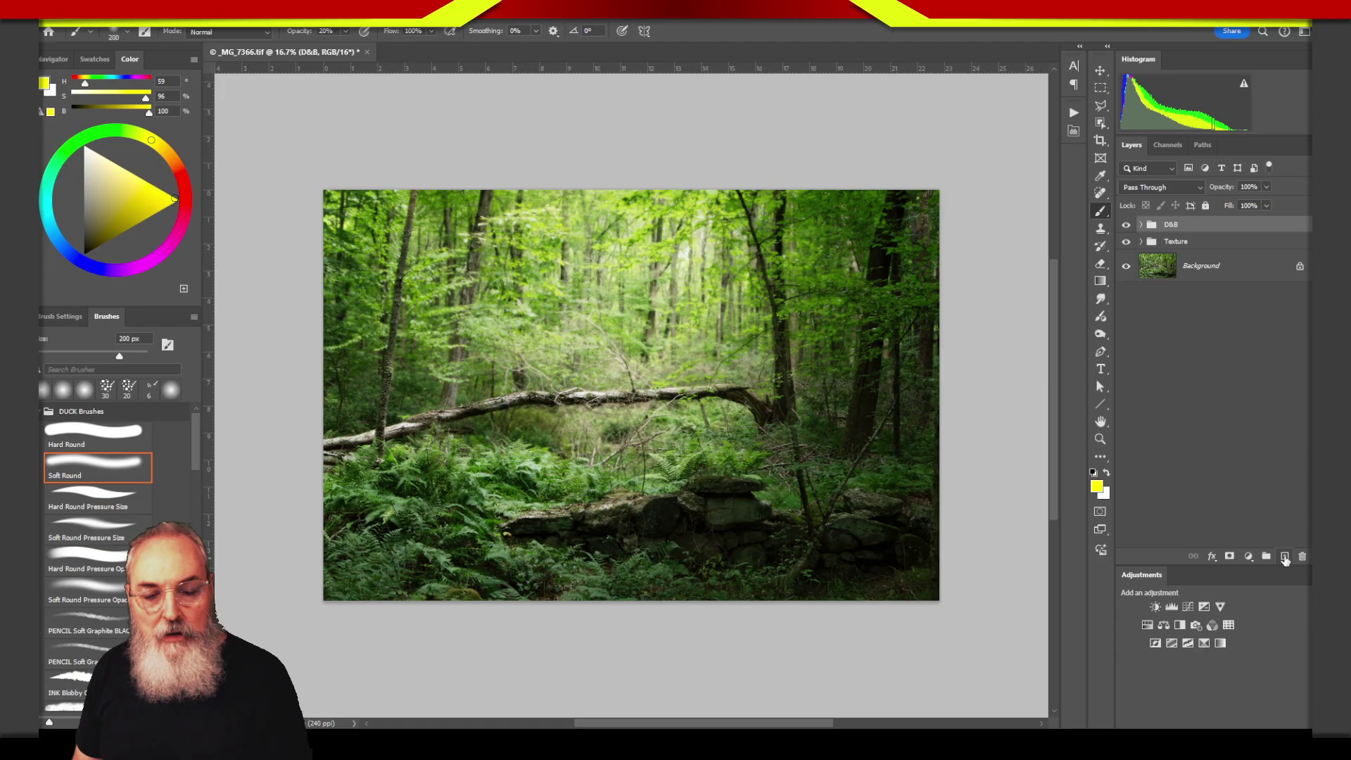
Step: Add an empty Layer 1 on top and sample a light green from the sunlit canopy near the top centre
{"action": "left_click", "coordinate": [1285, 557]}
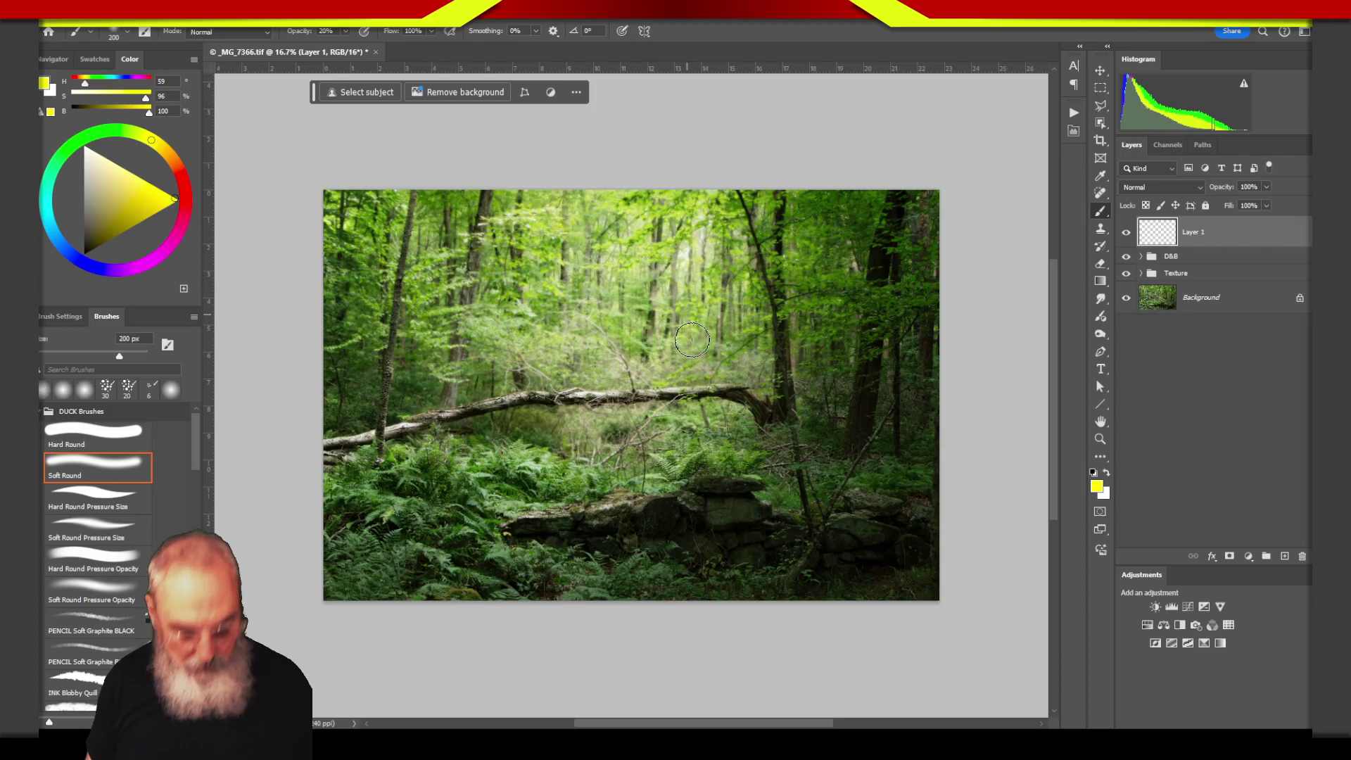
{"action": "key", "text": "bracketright"}
{"action": "key", "text": "bracketright"}
{"action": "key", "text": "bracketright"}
{"action": "key", "text": "bracketright"}
{"action": "key", "text": "bracketright"}
{"action": "key", "text": "bracketright"}
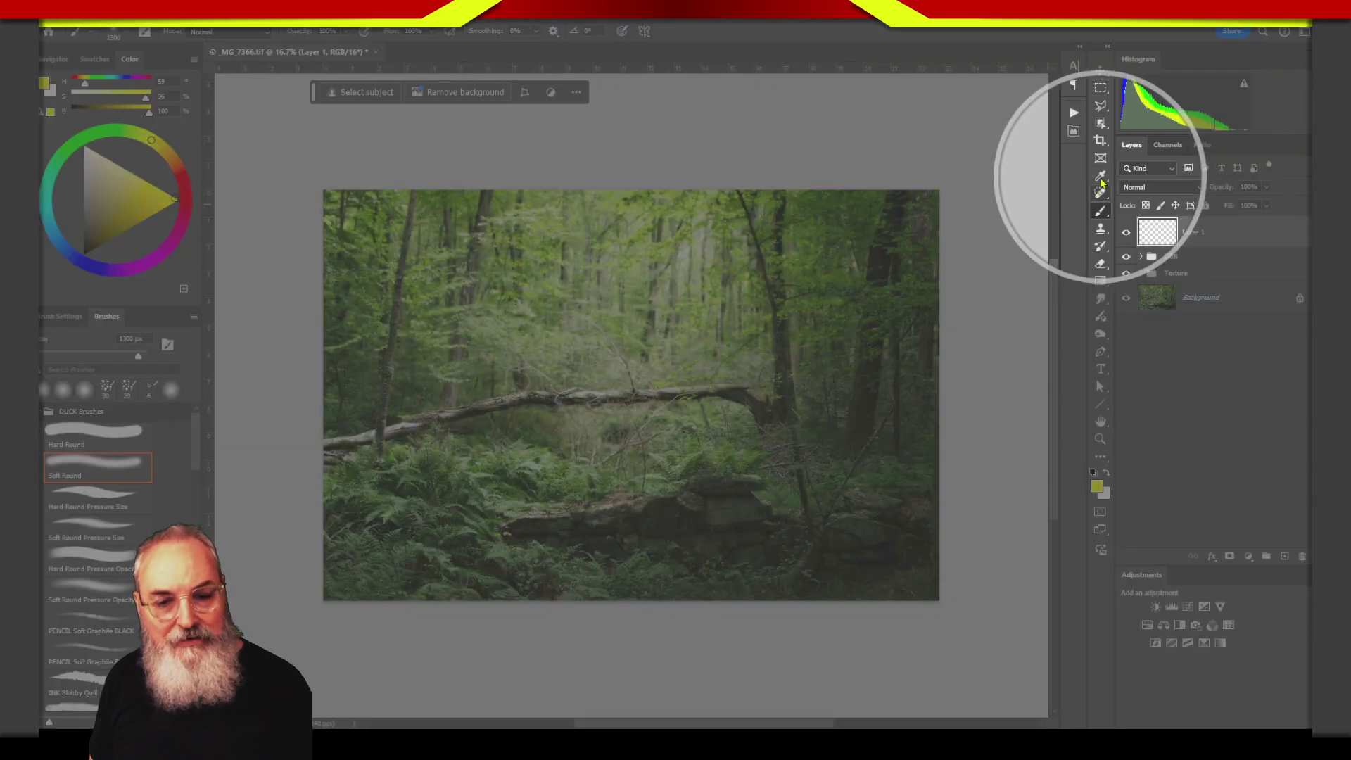
{"action": "left_click", "coordinate": [1101, 178]}
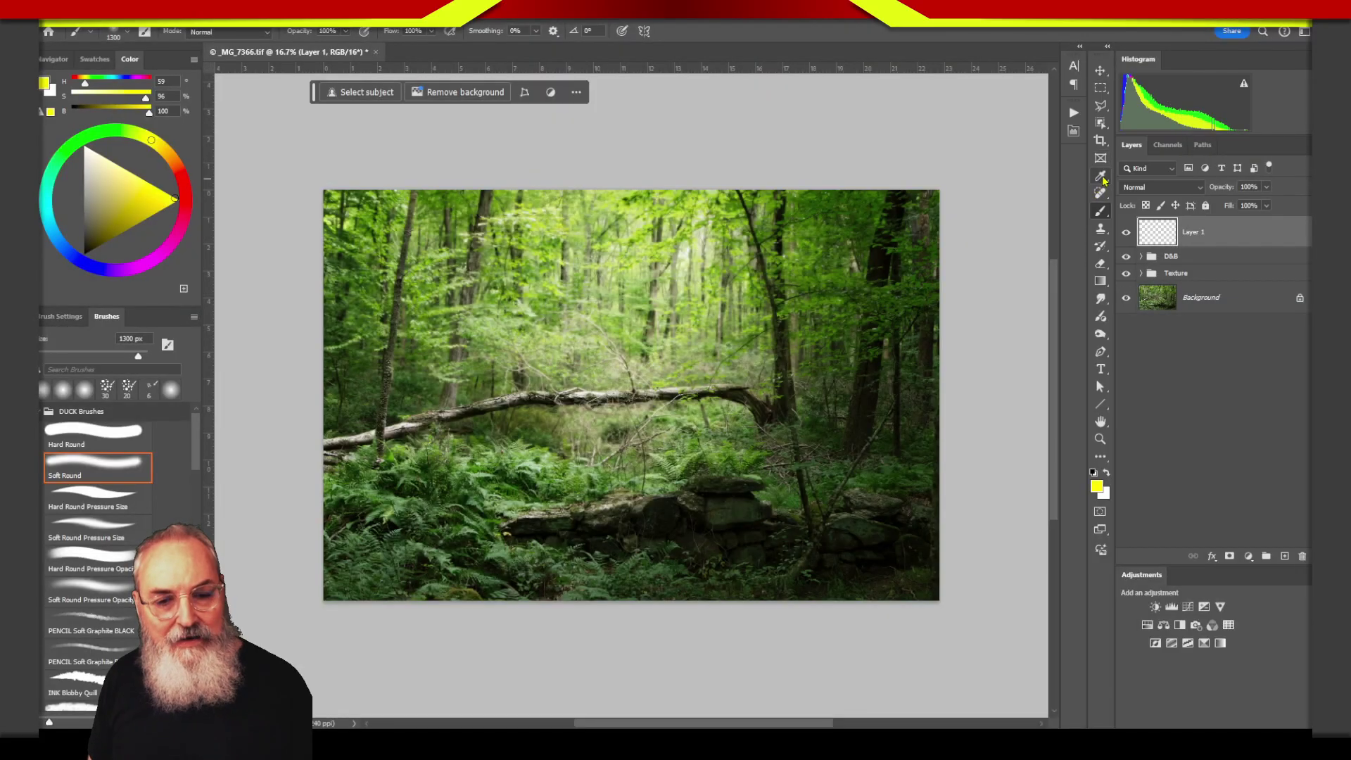
{"action": "left_click", "coordinate": [648, 253]}
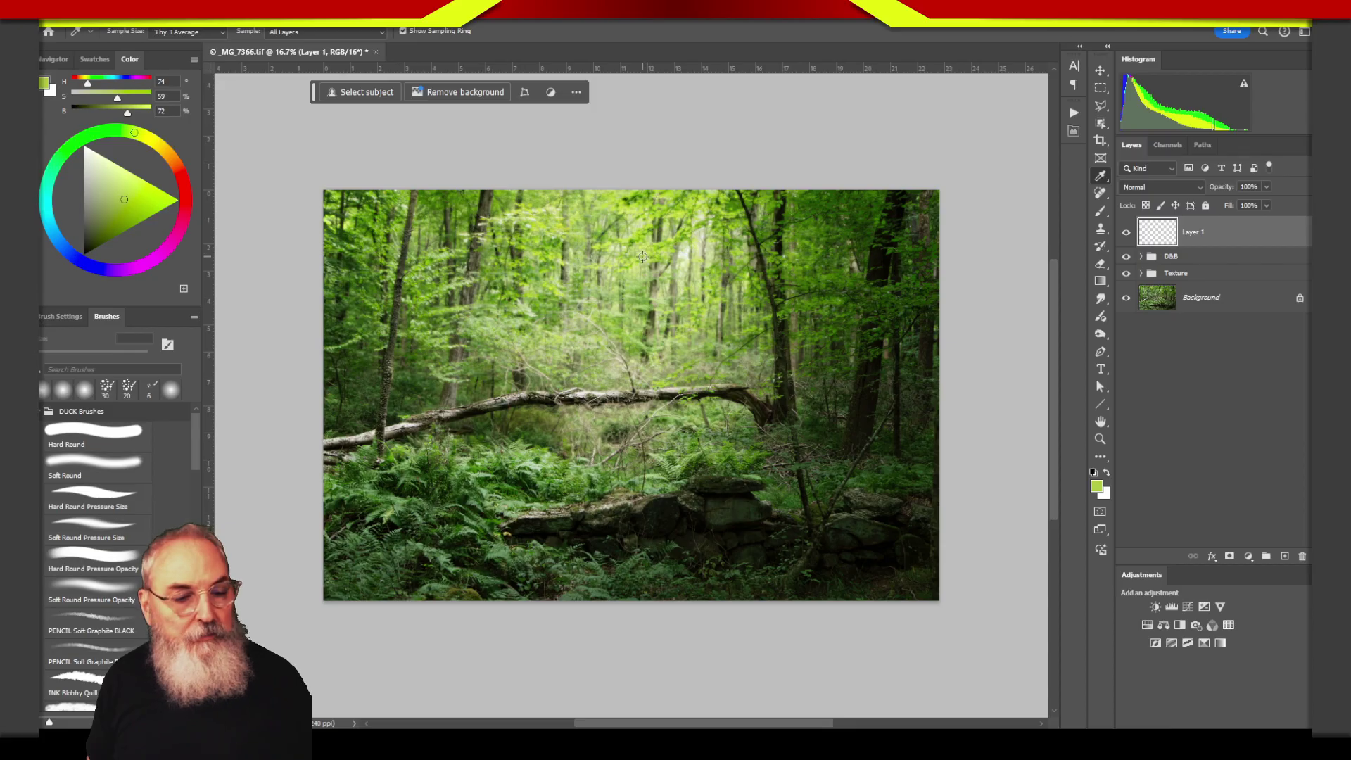
{"action": "left_click", "coordinate": [632, 259]}
{"action": "left_click", "coordinate": [651, 251]}
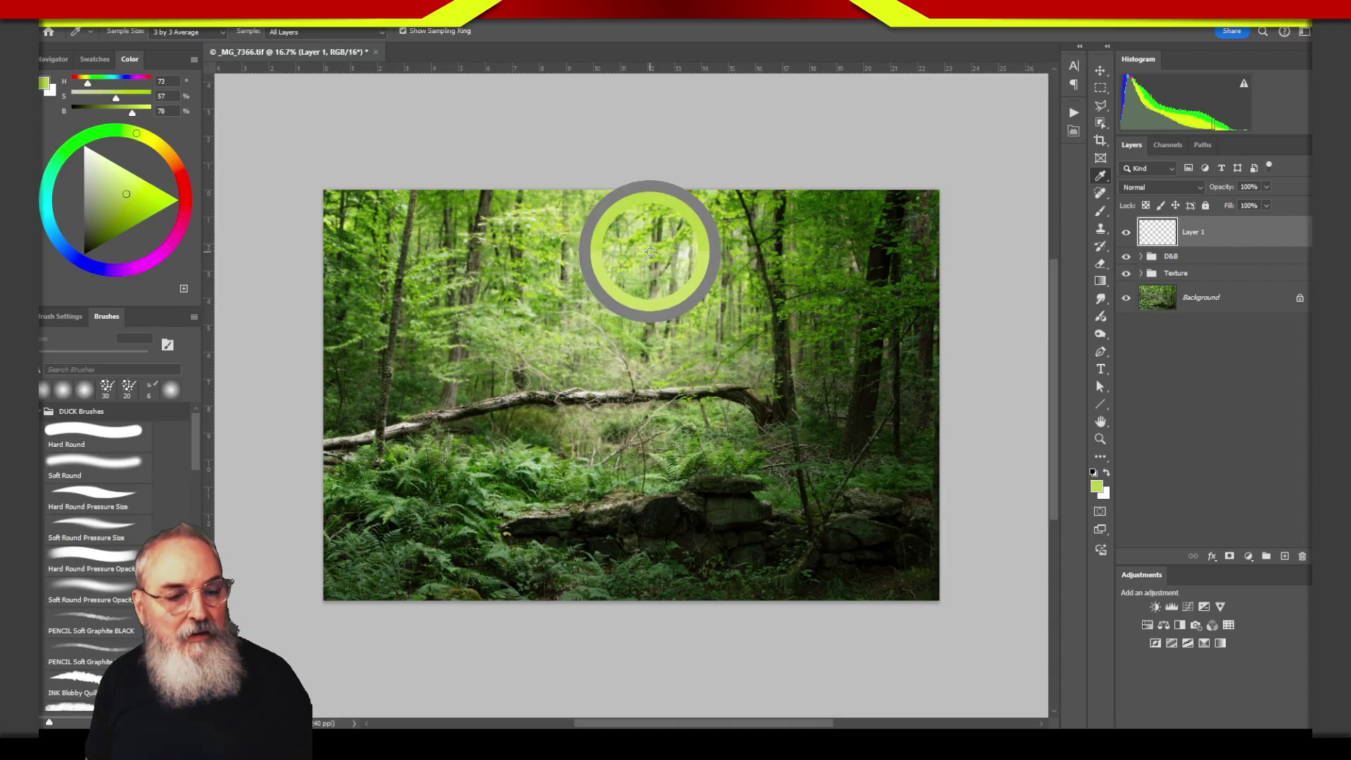
{"action": "left_click_drag", "start_coordinate": [651, 251], "coordinate": [648, 251]}
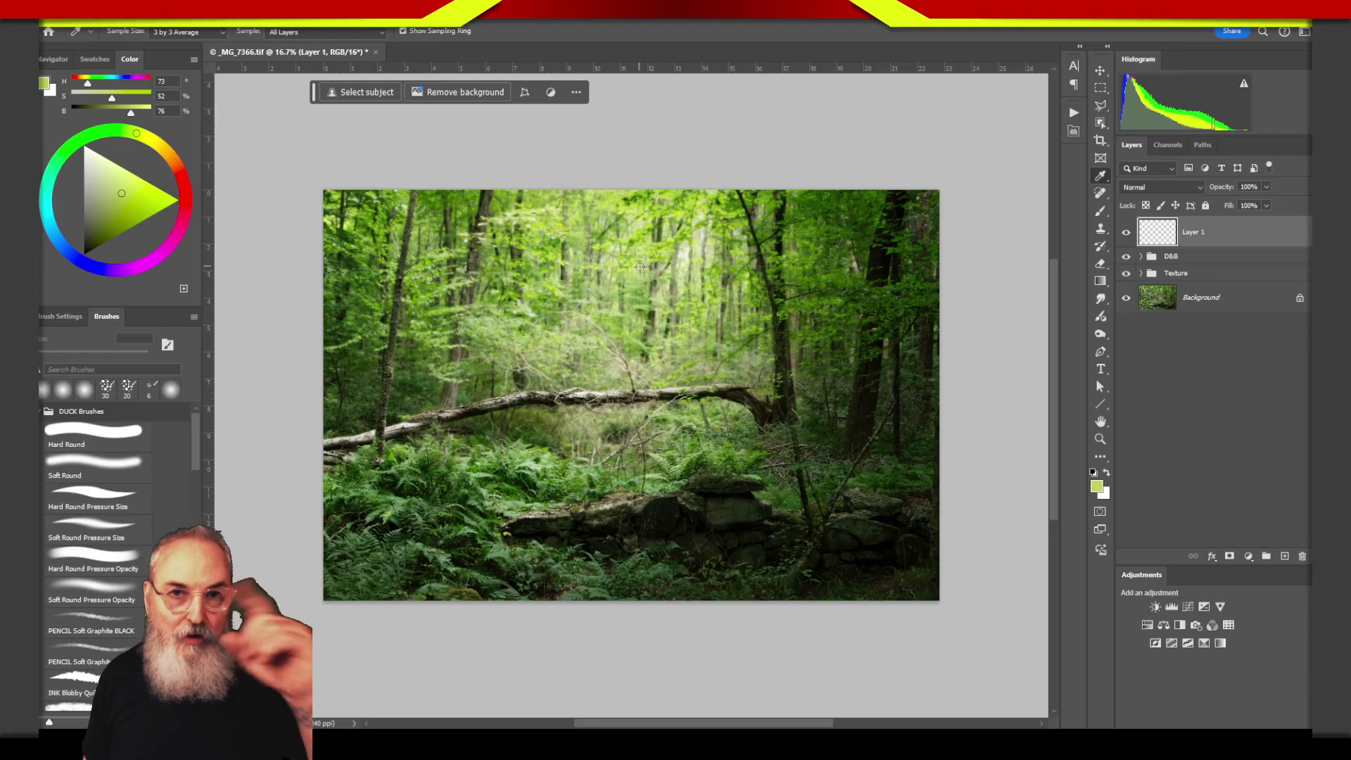
{"action": "left_click", "coordinate": [655, 253]}
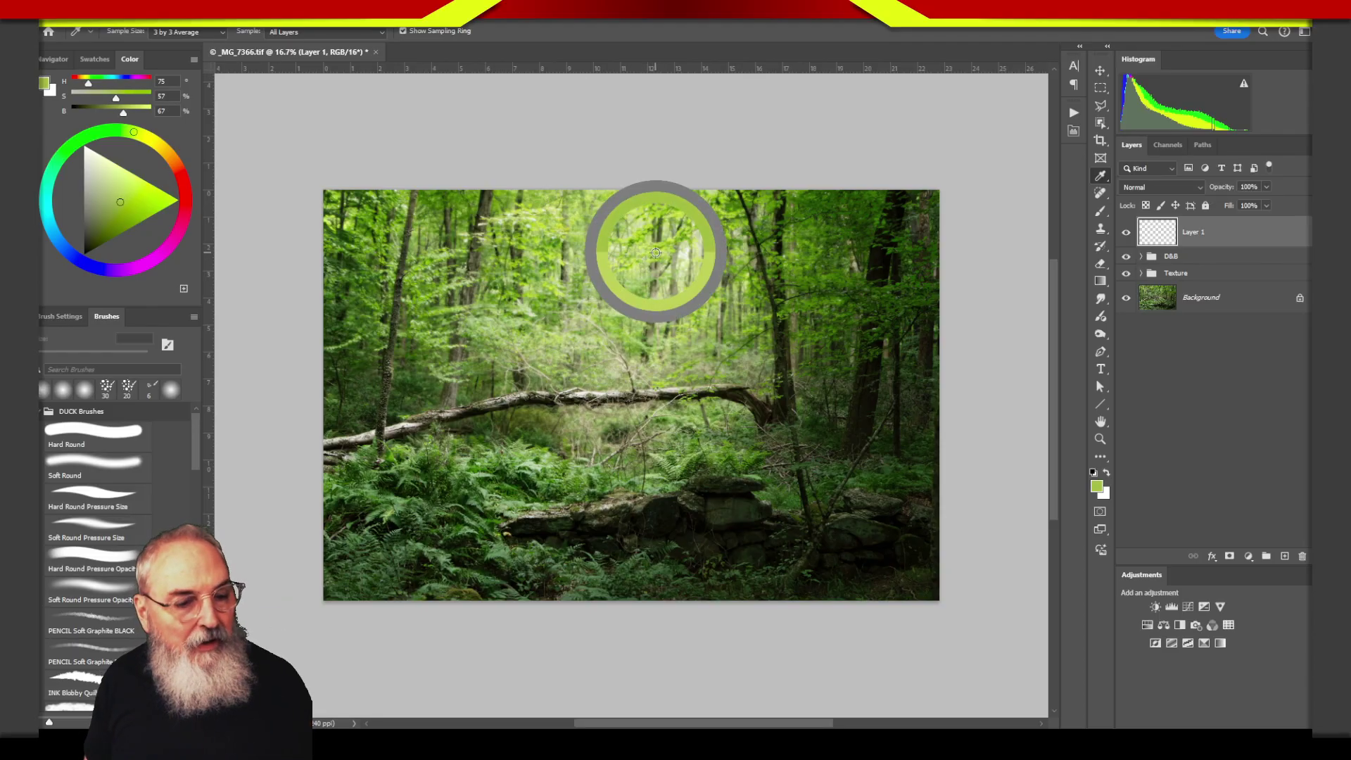
{"action": "left_click", "coordinate": [657, 257]}
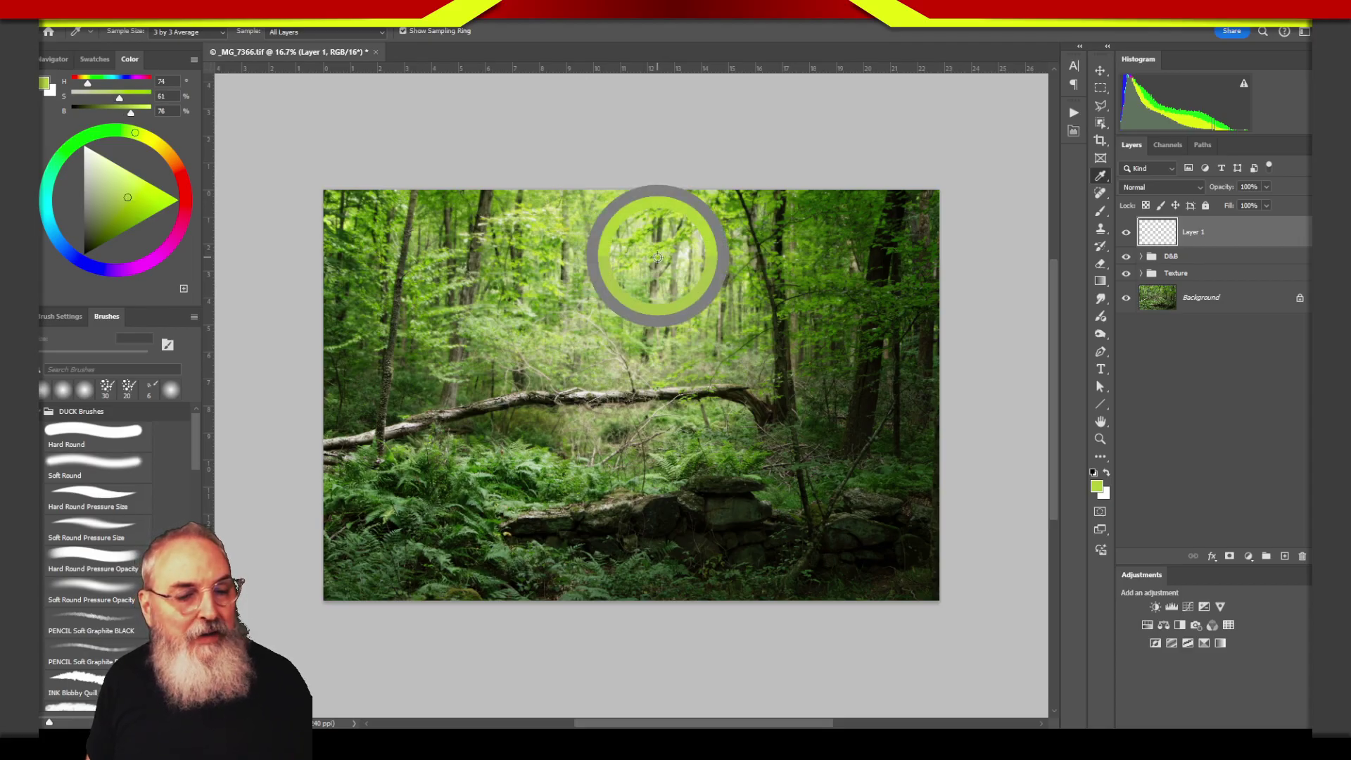
{"action": "left_click_drag", "start_coordinate": [657, 257], "coordinate": [624, 240]}
{"action": "left_click", "coordinate": [623, 241]}
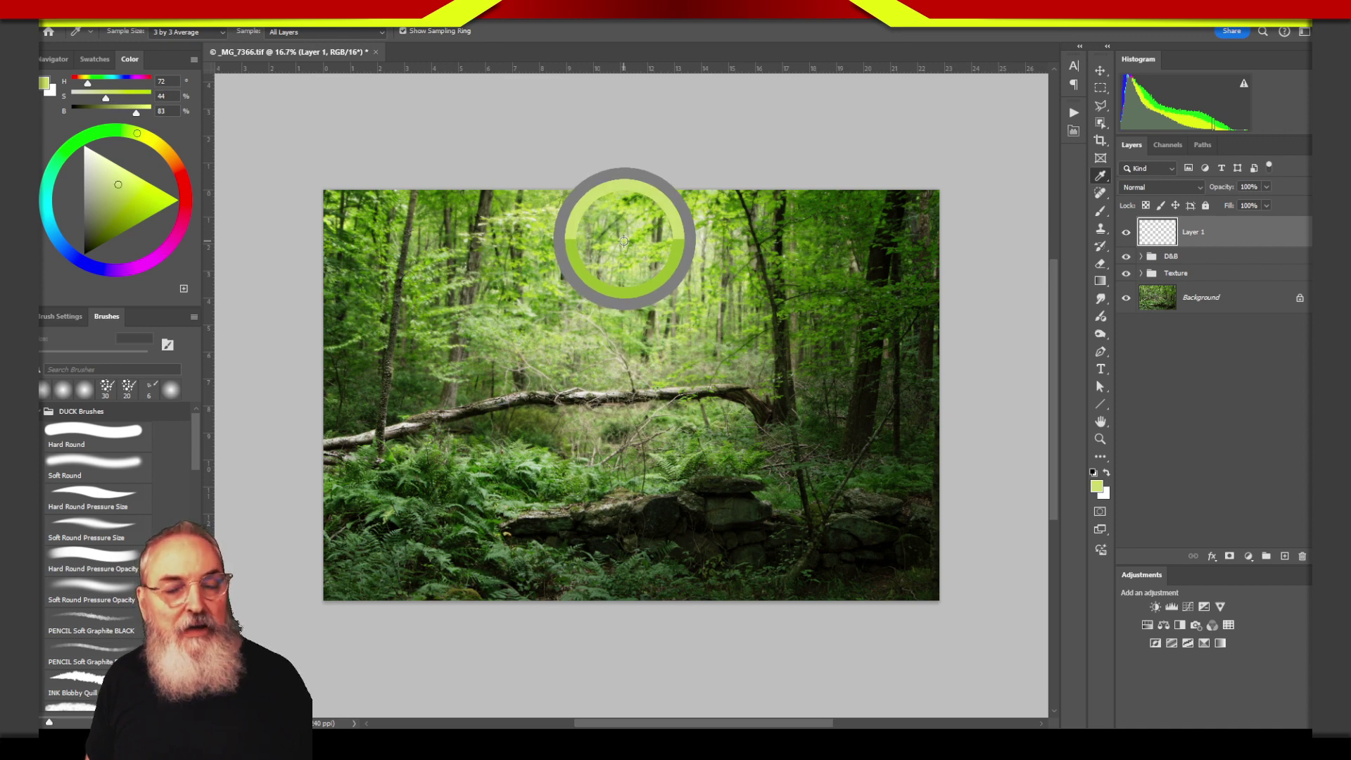
{"action": "left_click_drag", "start_coordinate": [624, 240], "coordinate": [623, 242]}
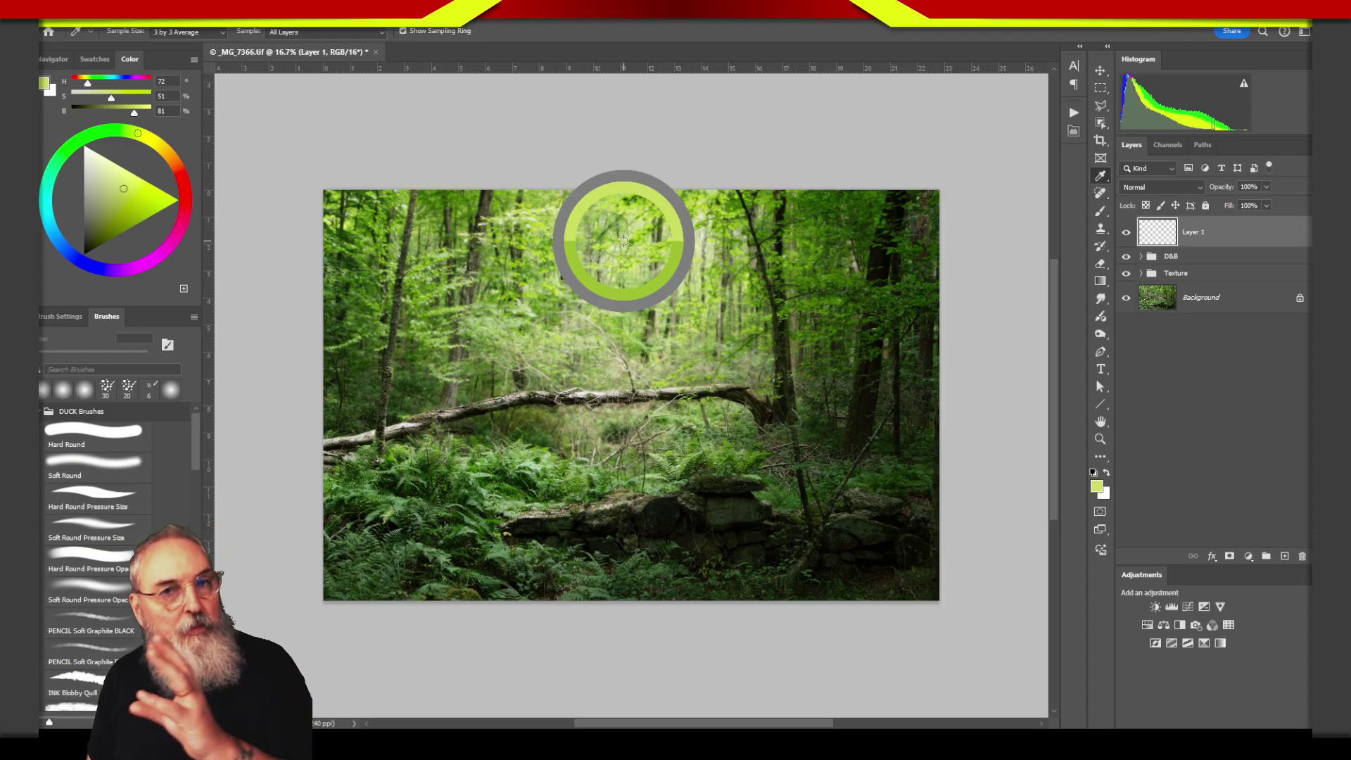
{"action": "left_click", "coordinate": [624, 241]}
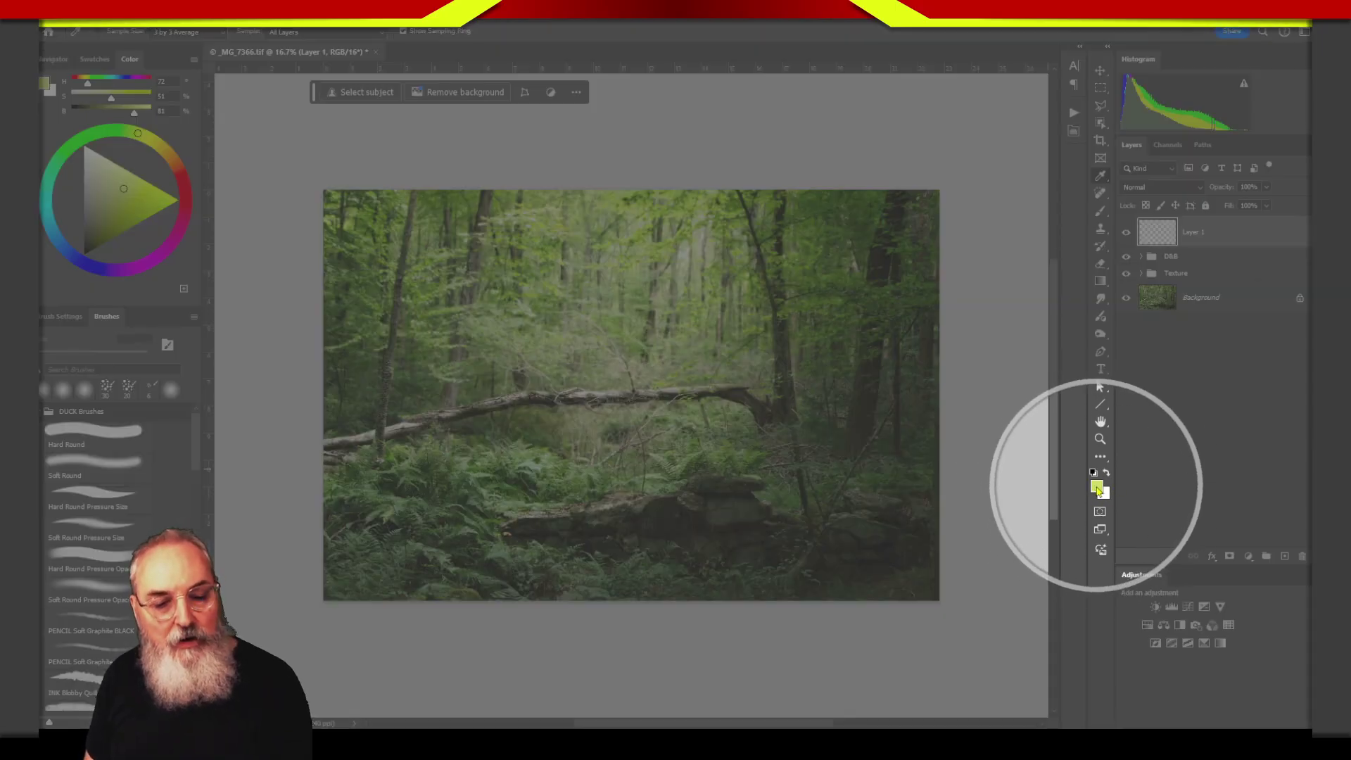
Step: Pick yellow-green d0e614 (H 66, S 91, B 90) as the foreground colour in the Color Picker
{"action": "left_click", "coordinate": [1097, 487]}
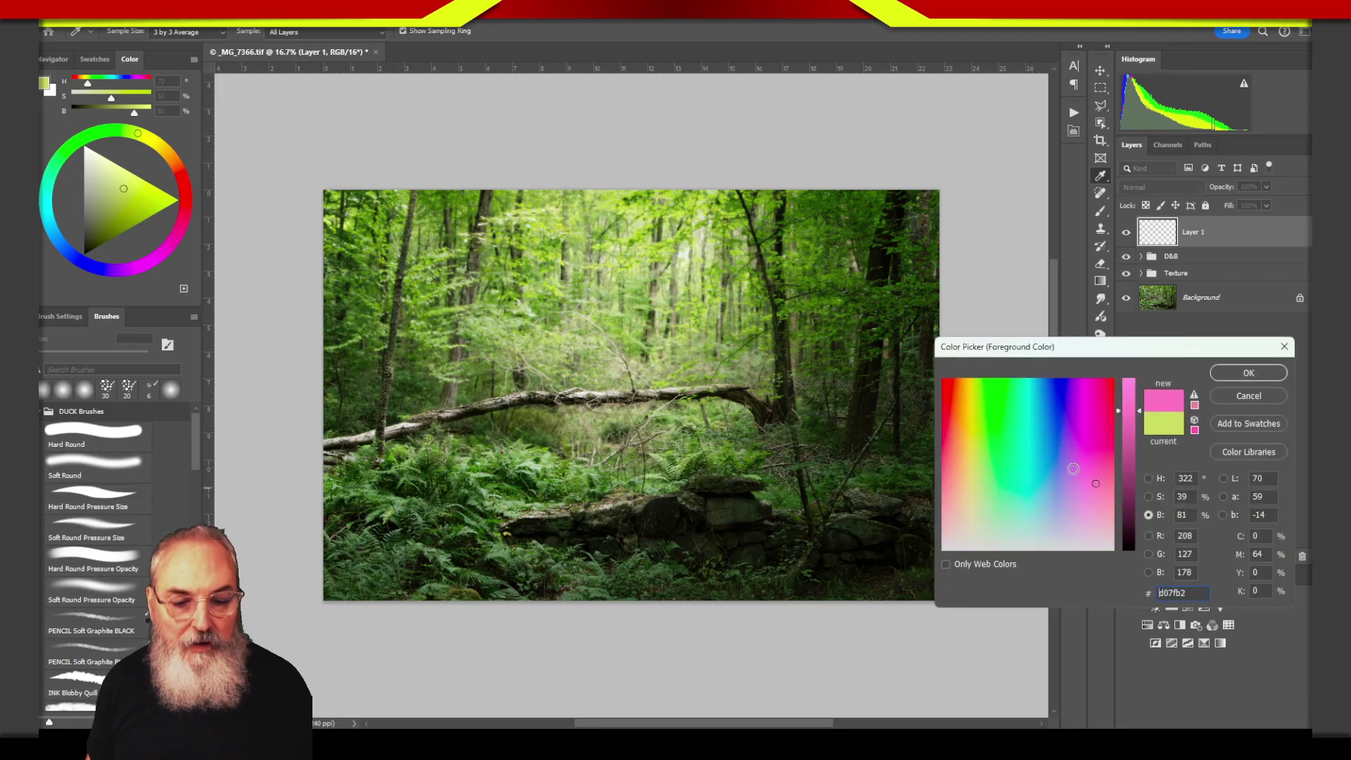
{"action": "left_click", "coordinate": [1041, 406]}
{"action": "left_click_drag", "start_coordinate": [975, 394], "coordinate": [968, 389]}
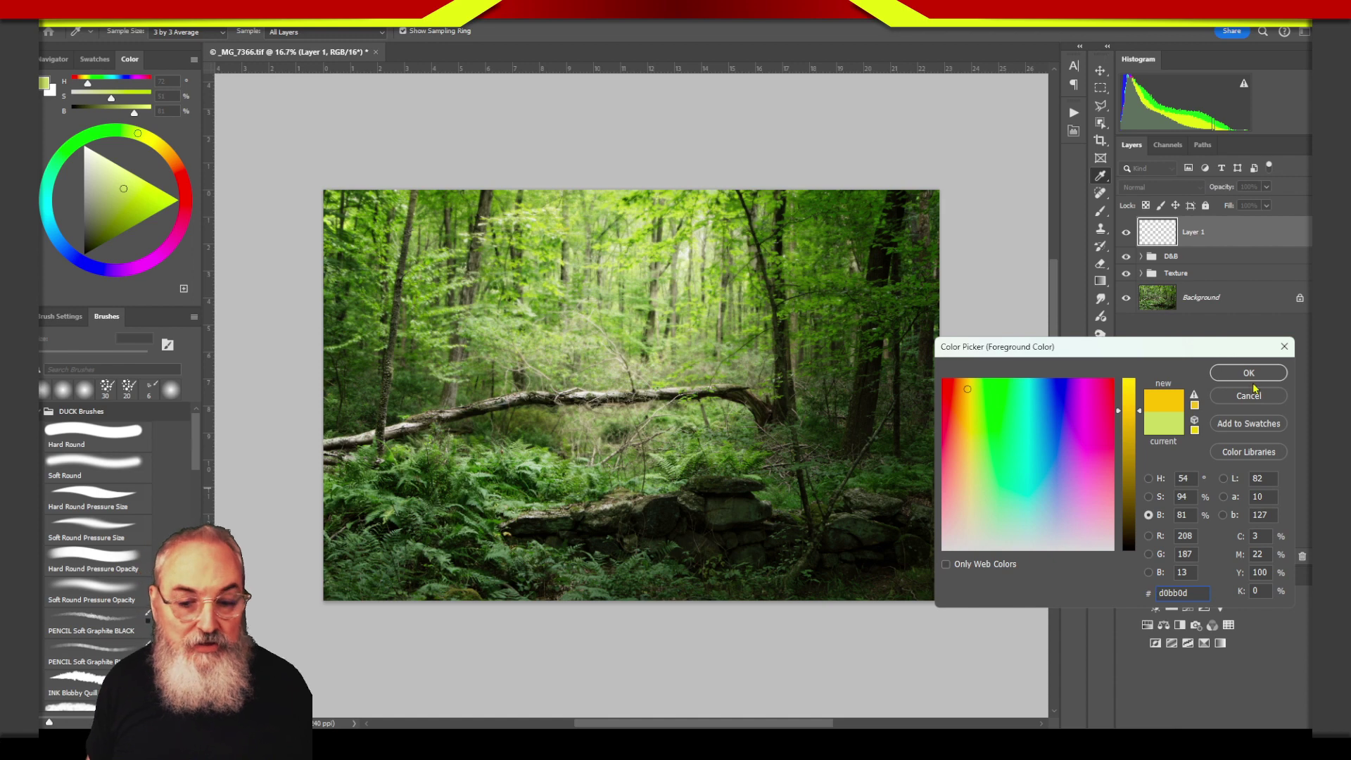
{"action": "left_click_drag", "start_coordinate": [1129, 411], "coordinate": [1128, 392]}
{"action": "left_click", "coordinate": [1128, 396]}
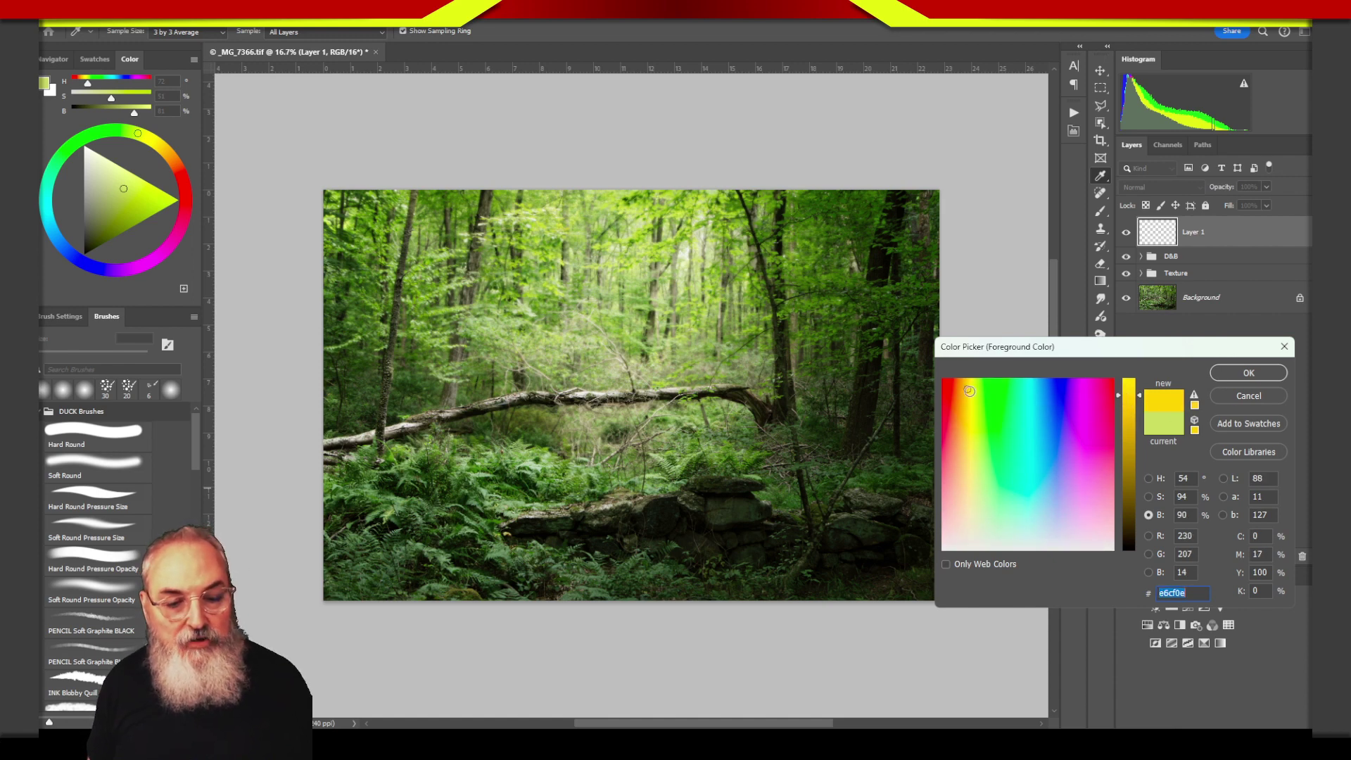
{"action": "left_click_drag", "start_coordinate": [968, 391], "coordinate": [971, 392]}
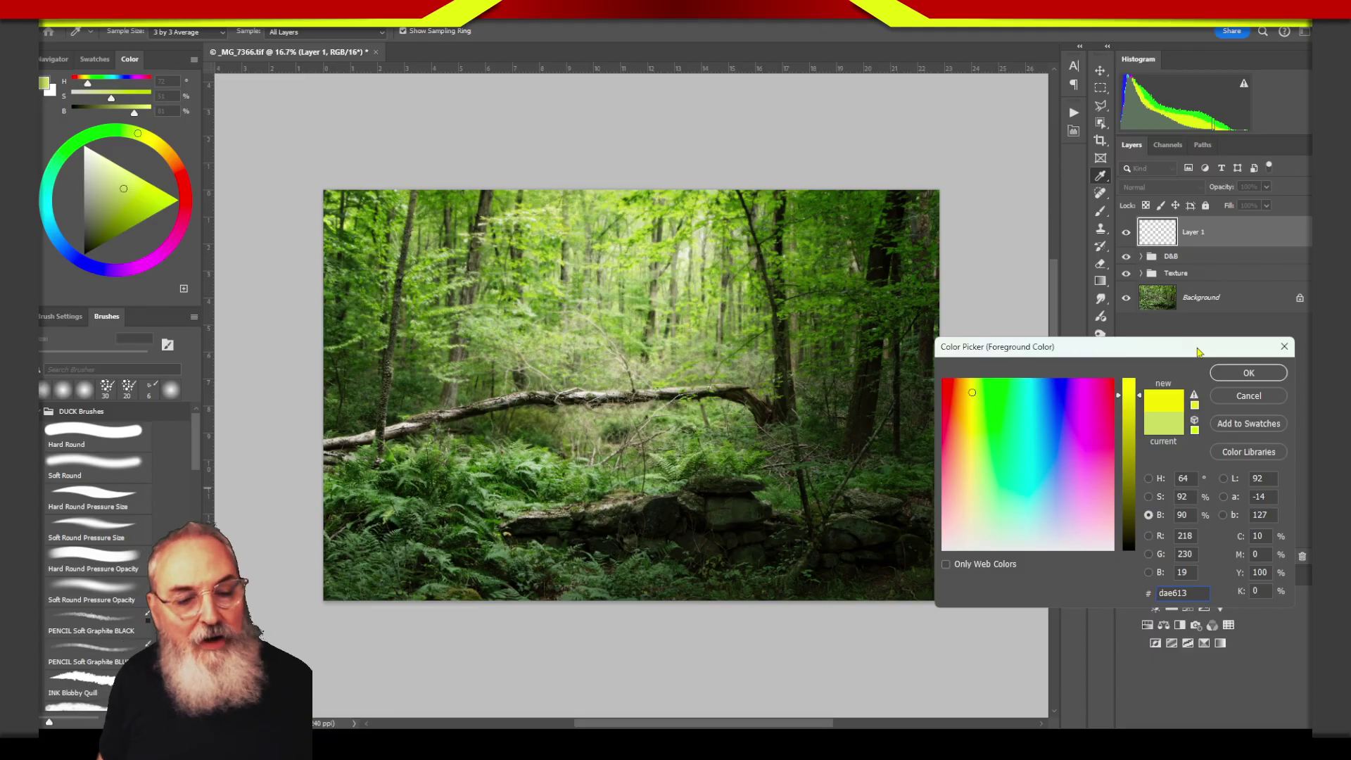
{"action": "left_click", "coordinate": [974, 394]}
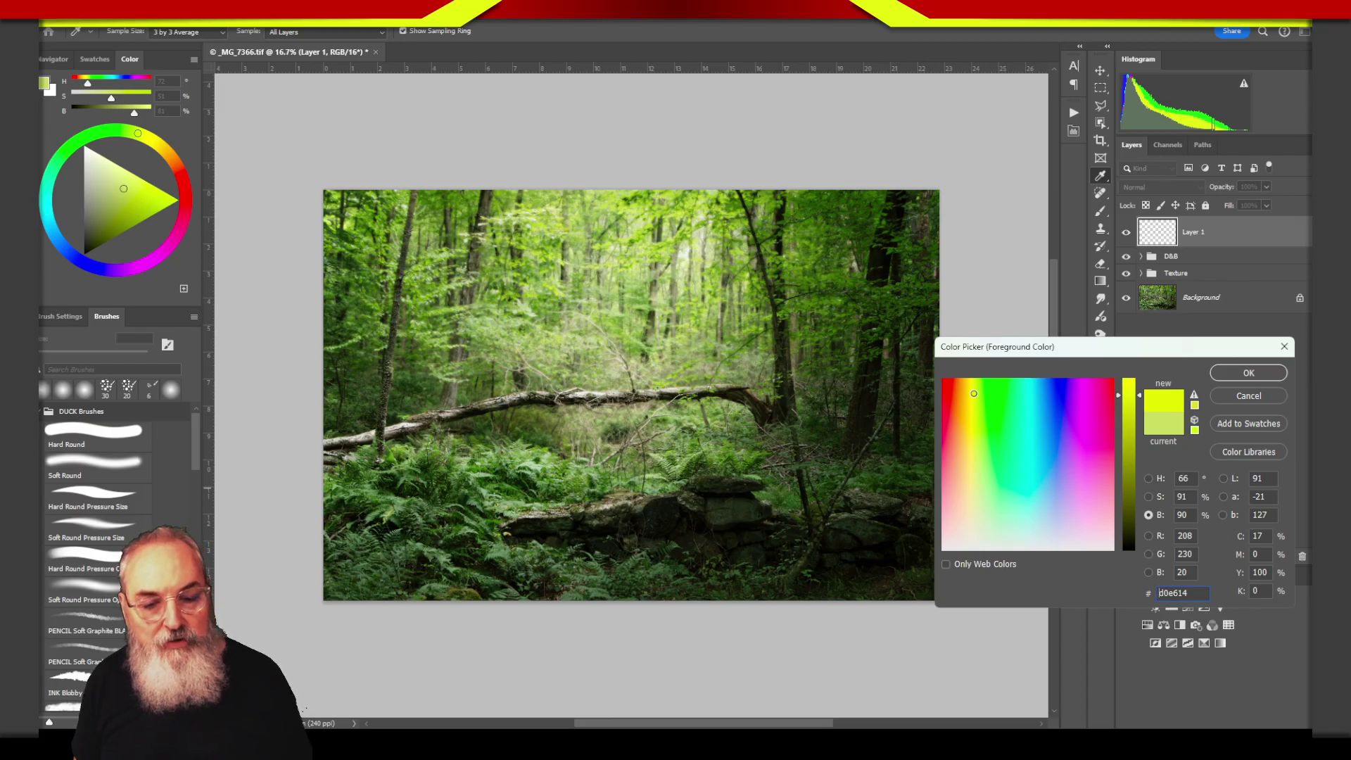
{"action": "left_click", "coordinate": [1248, 373]}
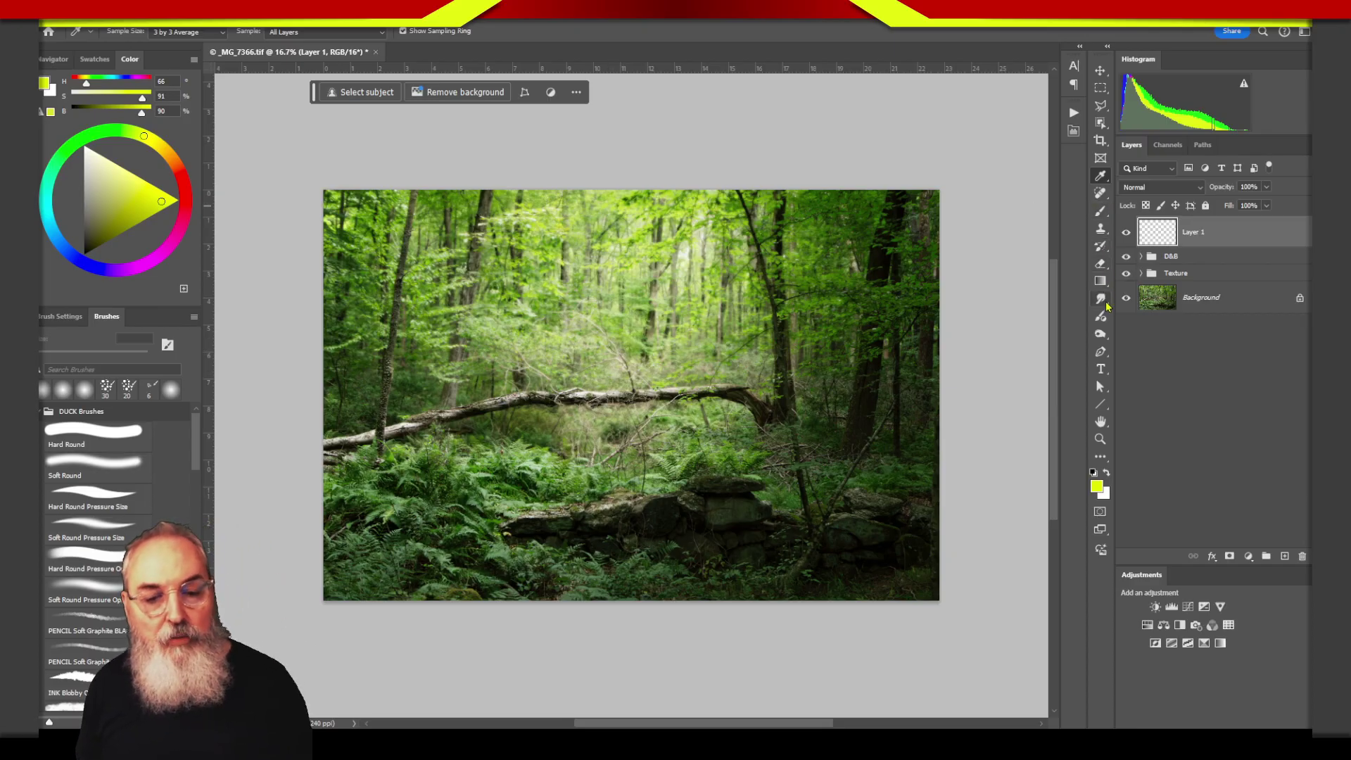
Step: Paint a soft yellow glow across the top of the photo with a 2100 px Soft Round brush
{"action": "left_click", "coordinate": [1100, 211]}
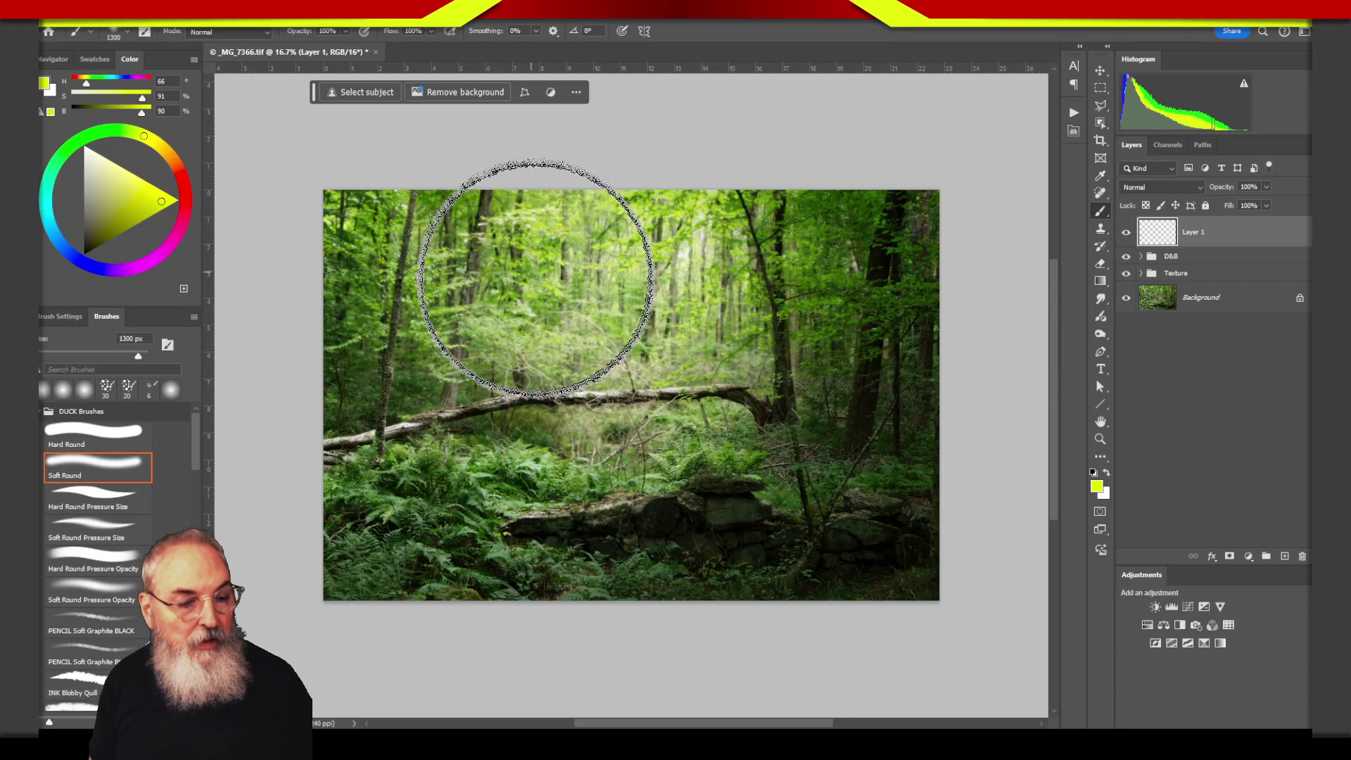
{"action": "key", "text": "bracketright"}
{"action": "key", "text": "bracketright"}
{"action": "key", "text": "bracketright"}
{"action": "key", "text": "bracketright"}
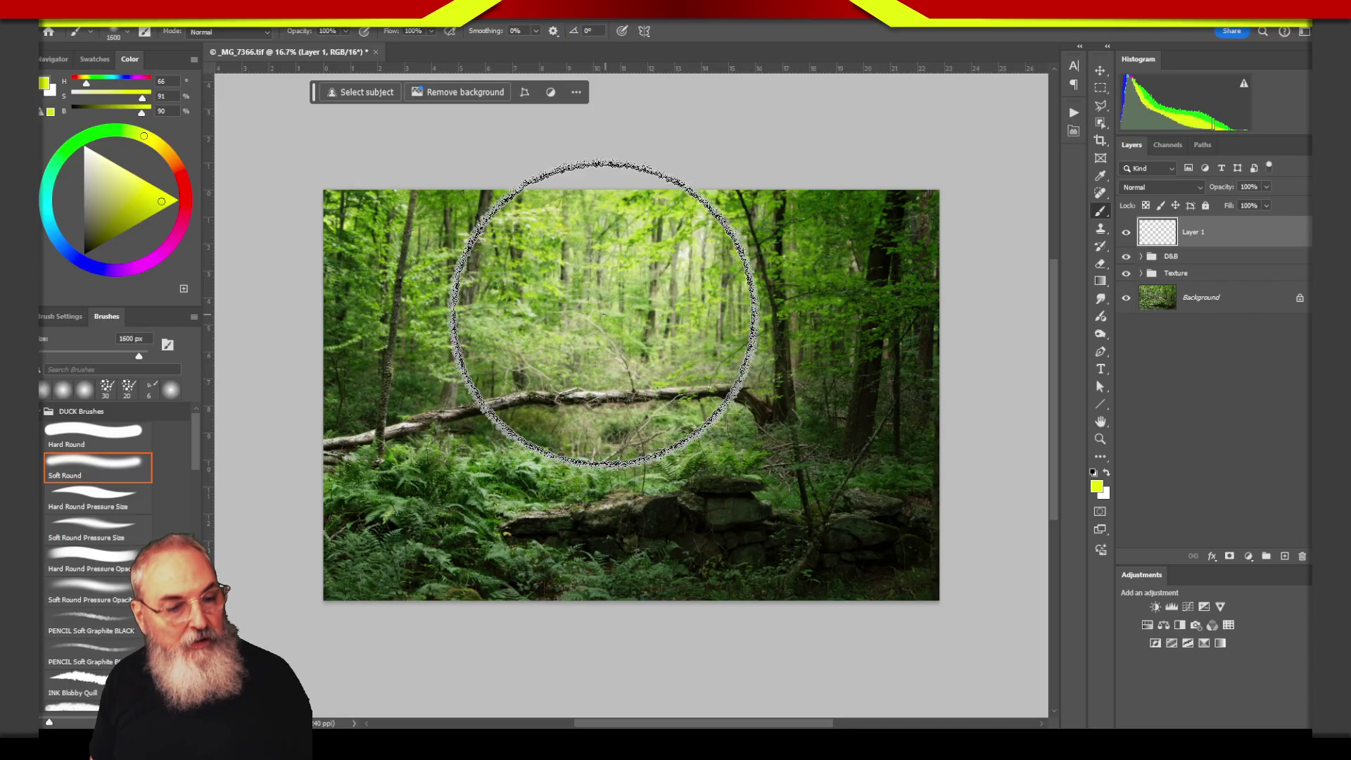
{"action": "key", "text": "bracketright"}
{"action": "key", "text": "bracketright"}
{"action": "key", "text": "bracketright"}
{"action": "key", "text": "bracketright"}
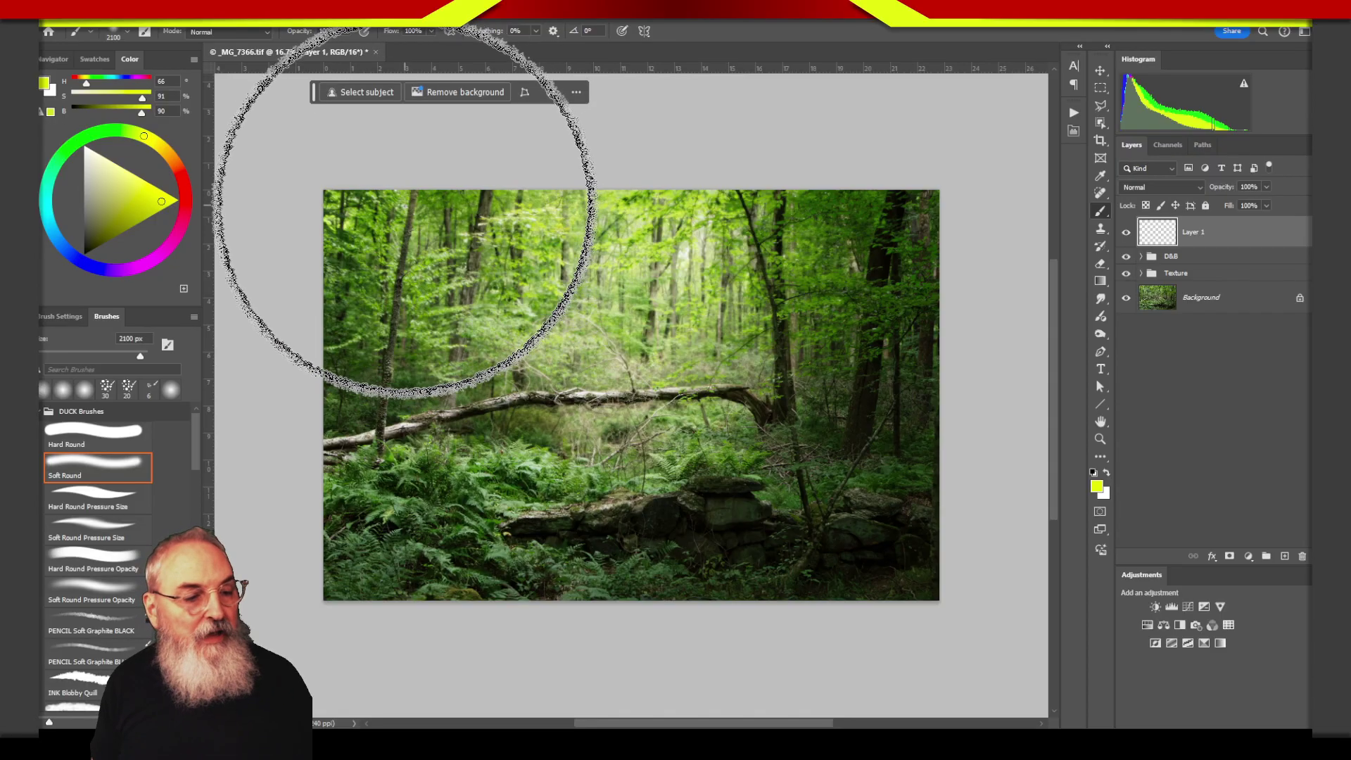
{"action": "mouse_move", "coordinate": [458, 199]}
{"action": "left_mouse_down"}
{"action": "mouse_move", "coordinate": [757, 178]}
{"action": "mouse_move", "coordinate": [700, 226]}
{"action": "mouse_move", "coordinate": [521, 226]}
{"action": "mouse_move", "coordinate": [551, 166]}
{"action": "mouse_move", "coordinate": [1044, 246]}
{"action": "left_mouse_up"}
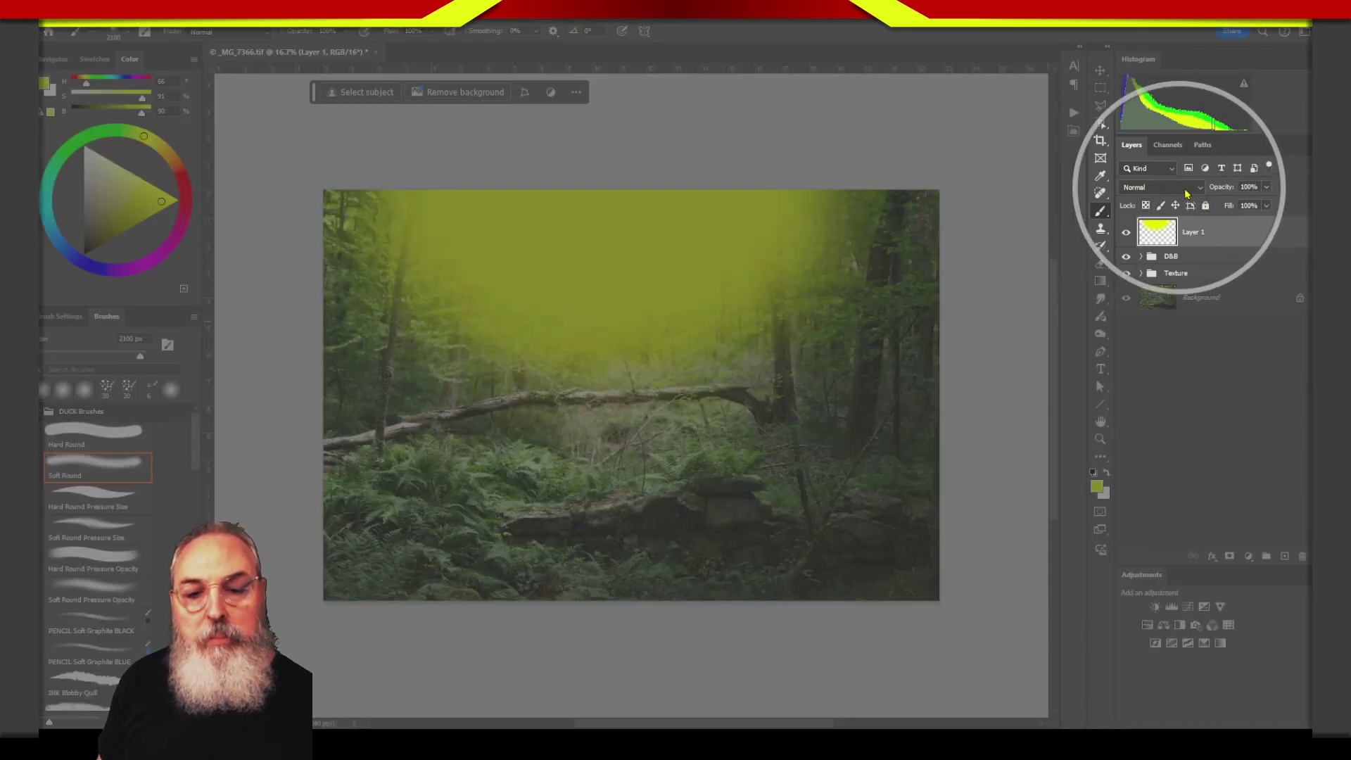
Step: Set Layer 1's blend mode to Soft Light and its opacity to 45%
{"action": "left_click", "coordinate": [1163, 189]}
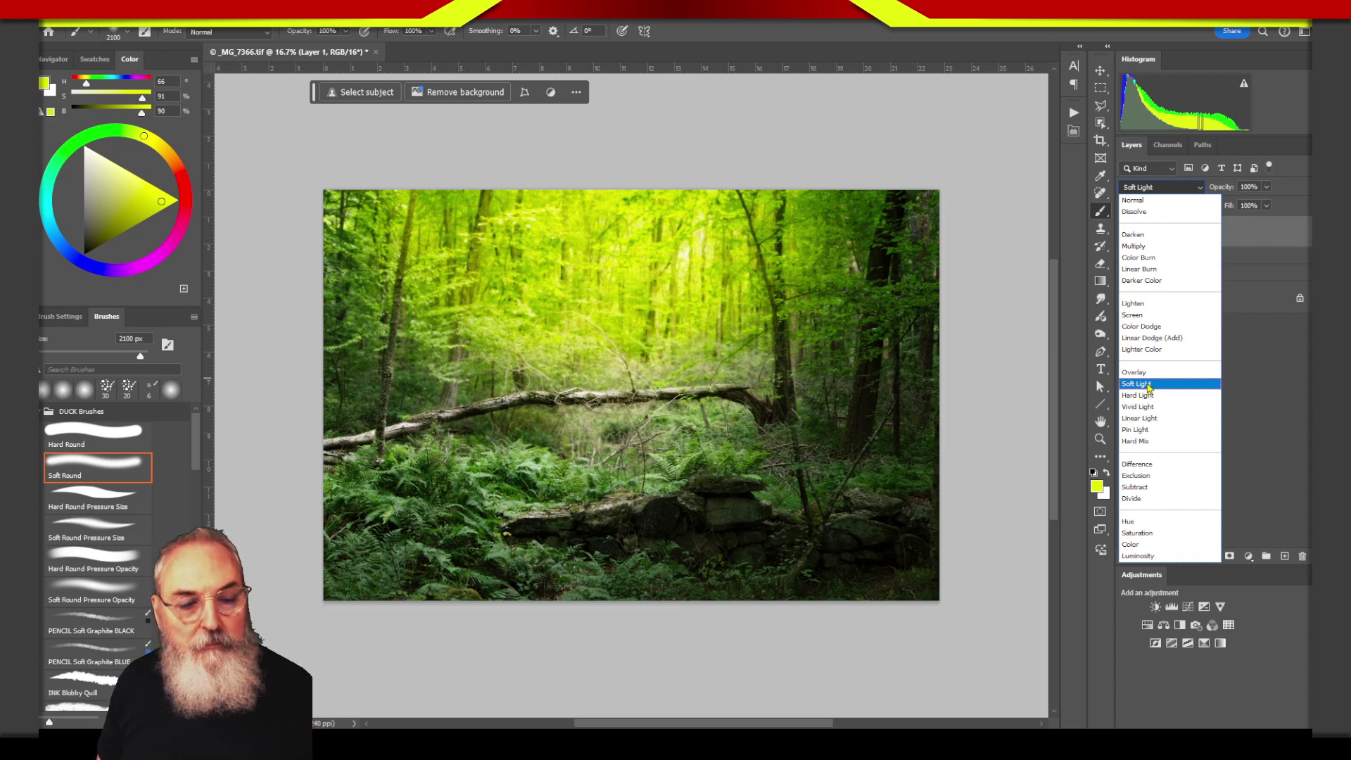
{"action": "left_click", "coordinate": [1148, 386]}
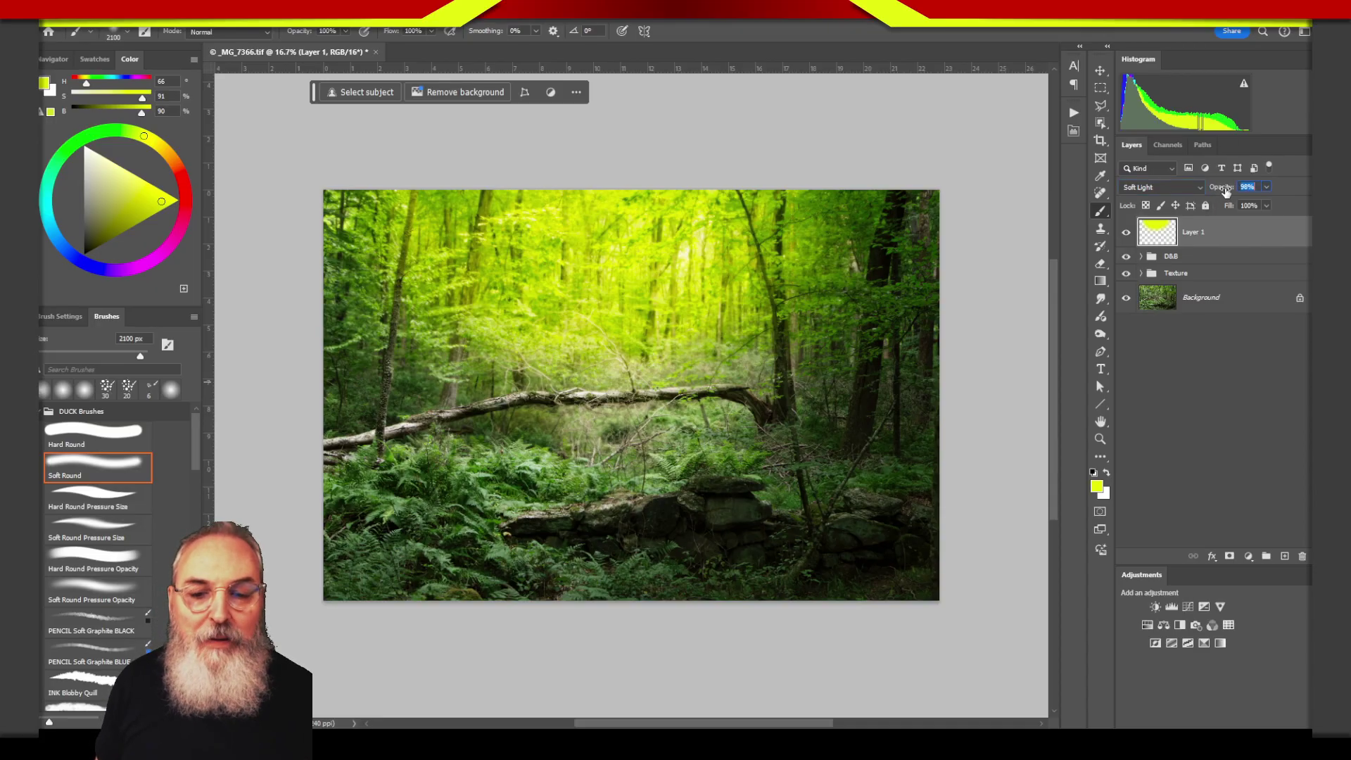
{"action": "left_click_drag", "start_coordinate": [1213, 192], "coordinate": [1214, 190]}
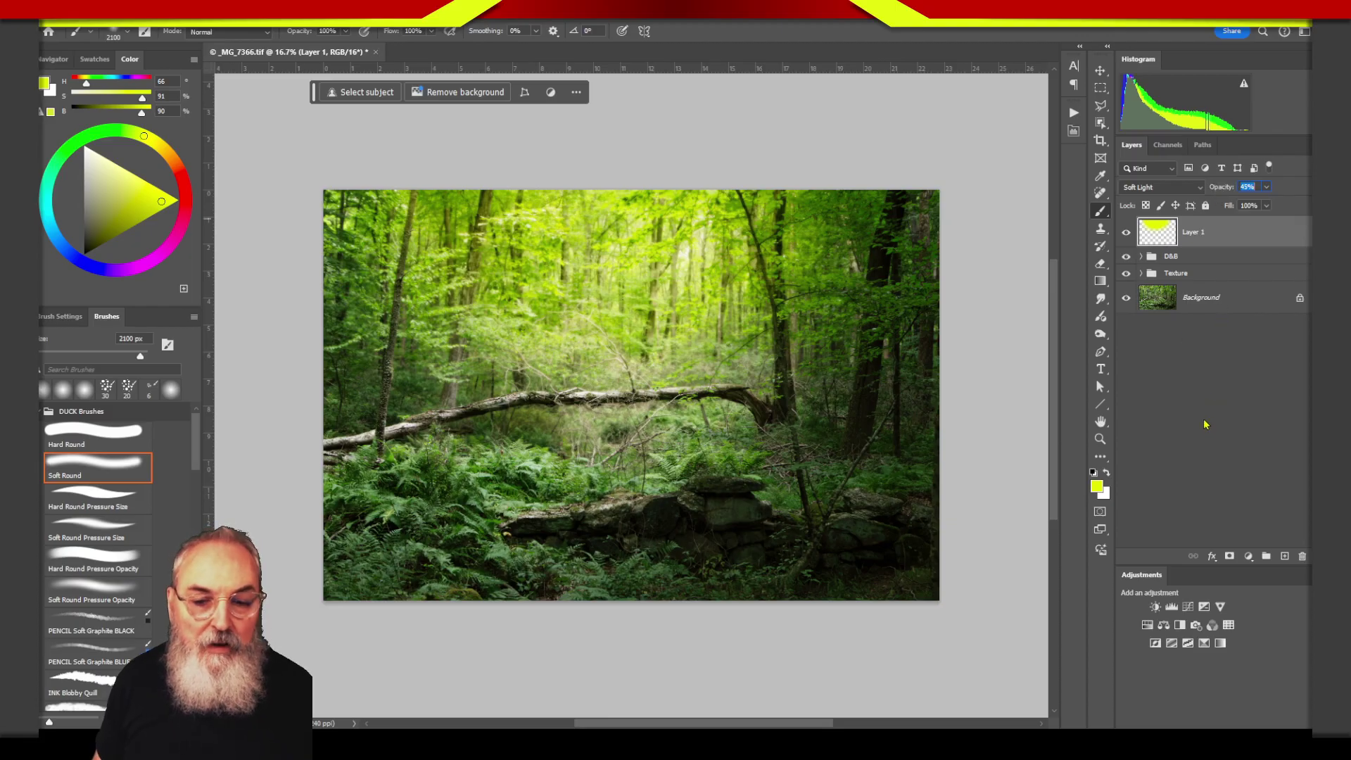
Step: Split Layer 1's Underlying Layer Blend If slider to spare the shadows and apply it
{"action": "double_click", "coordinate": [1250, 235]}
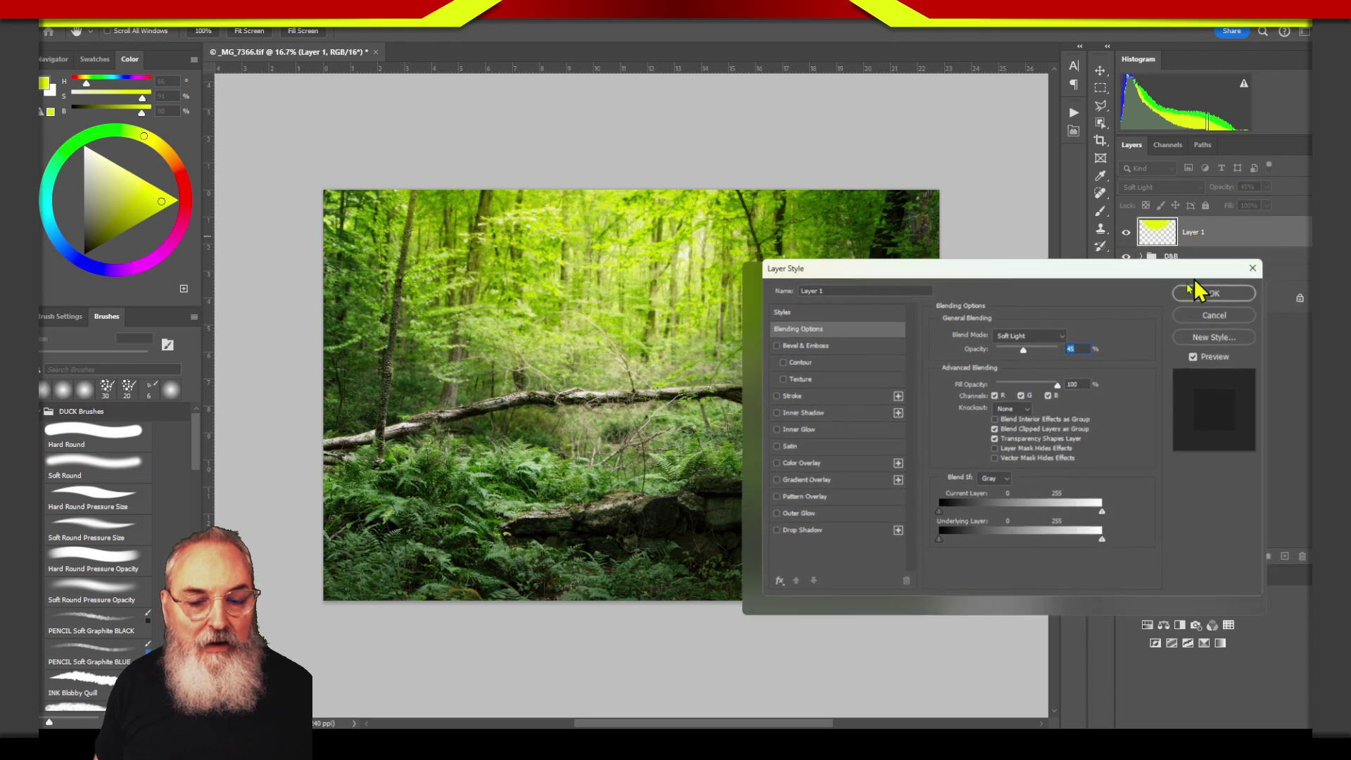
{"action": "left_click_drag", "start_coordinate": [1197, 290], "coordinate": [978, 346]}
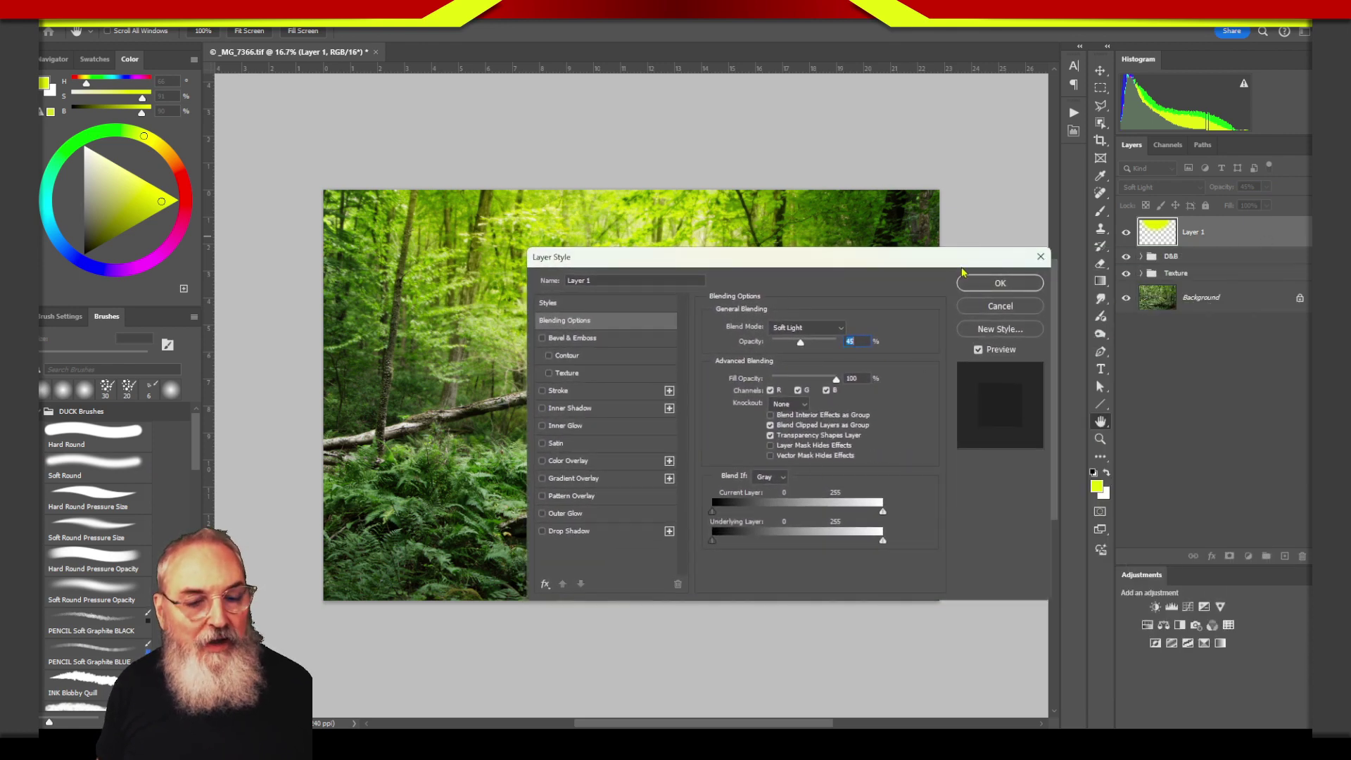
{"action": "left_click_drag", "start_coordinate": [962, 271], "coordinate": [1202, 211]}
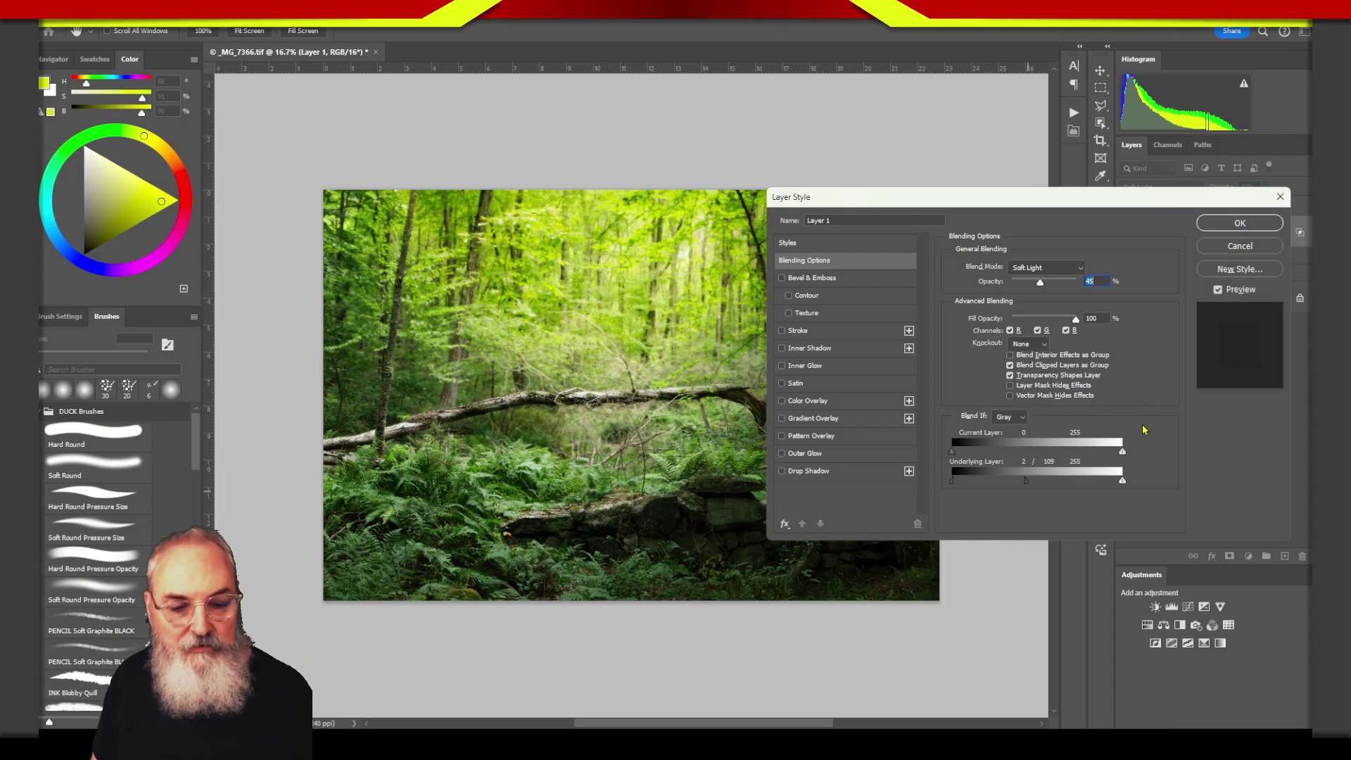
{"action": "left_click", "coordinate": [1239, 223]}
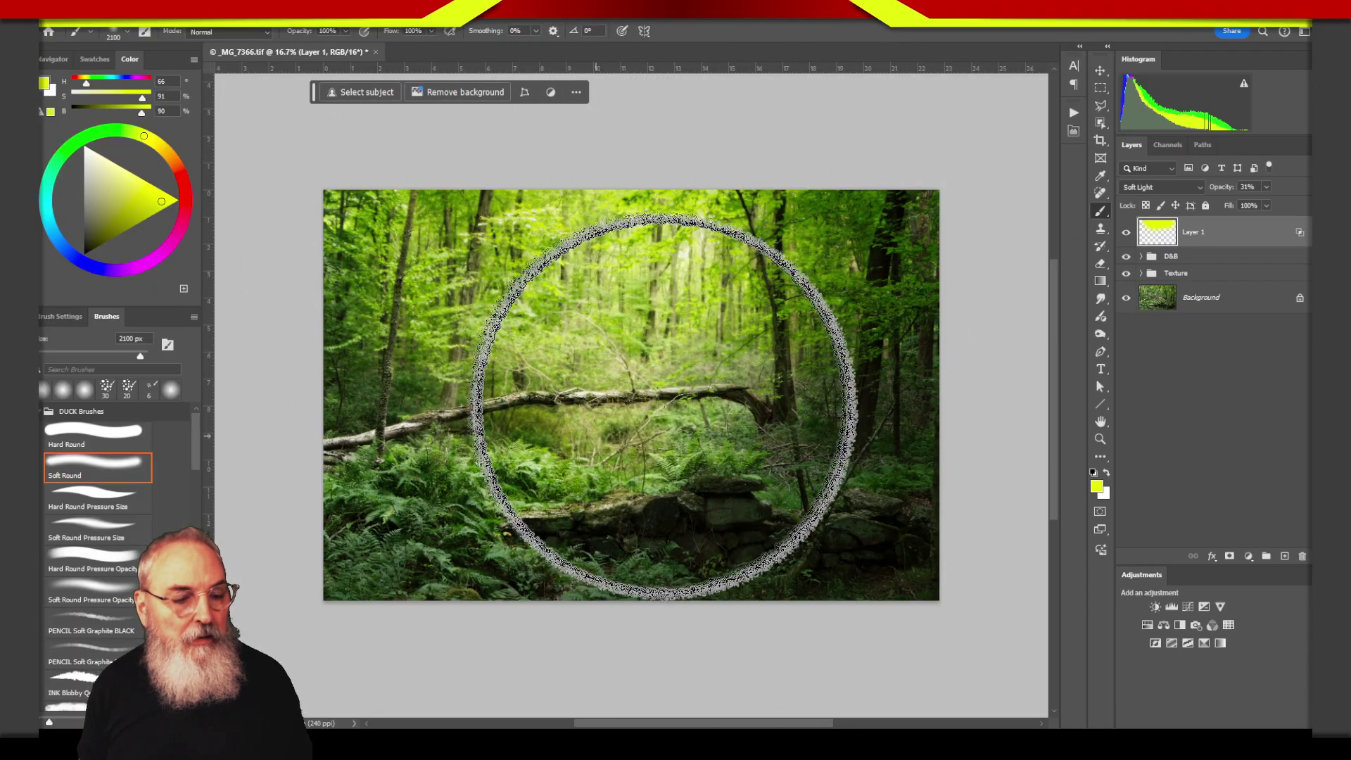
Step: Erase most of Layer 1's glow with a 2600 px eraser, then paint a yellow blob near the centre
{"action": "left_click_drag", "start_coordinate": [507, 387], "coordinate": [453, 306]}
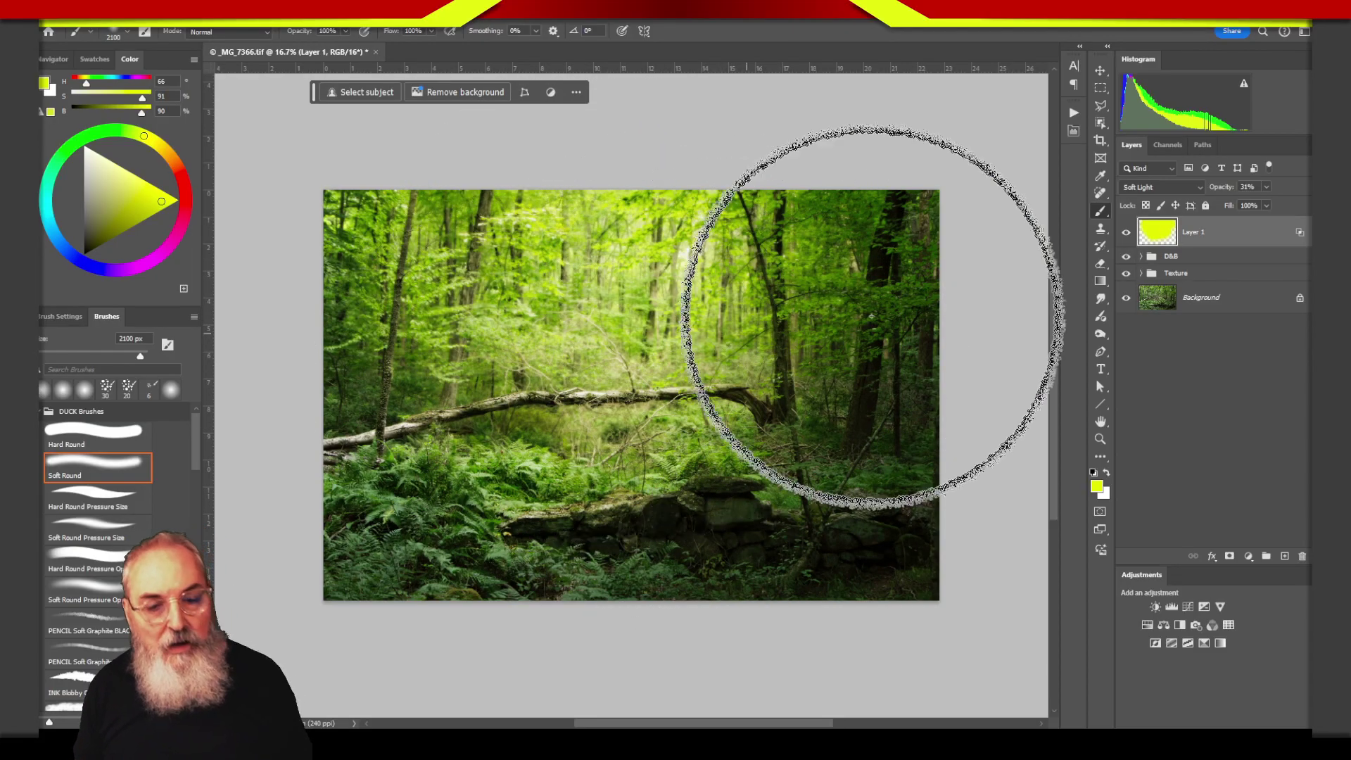
{"action": "left_click", "coordinate": [1101, 264]}
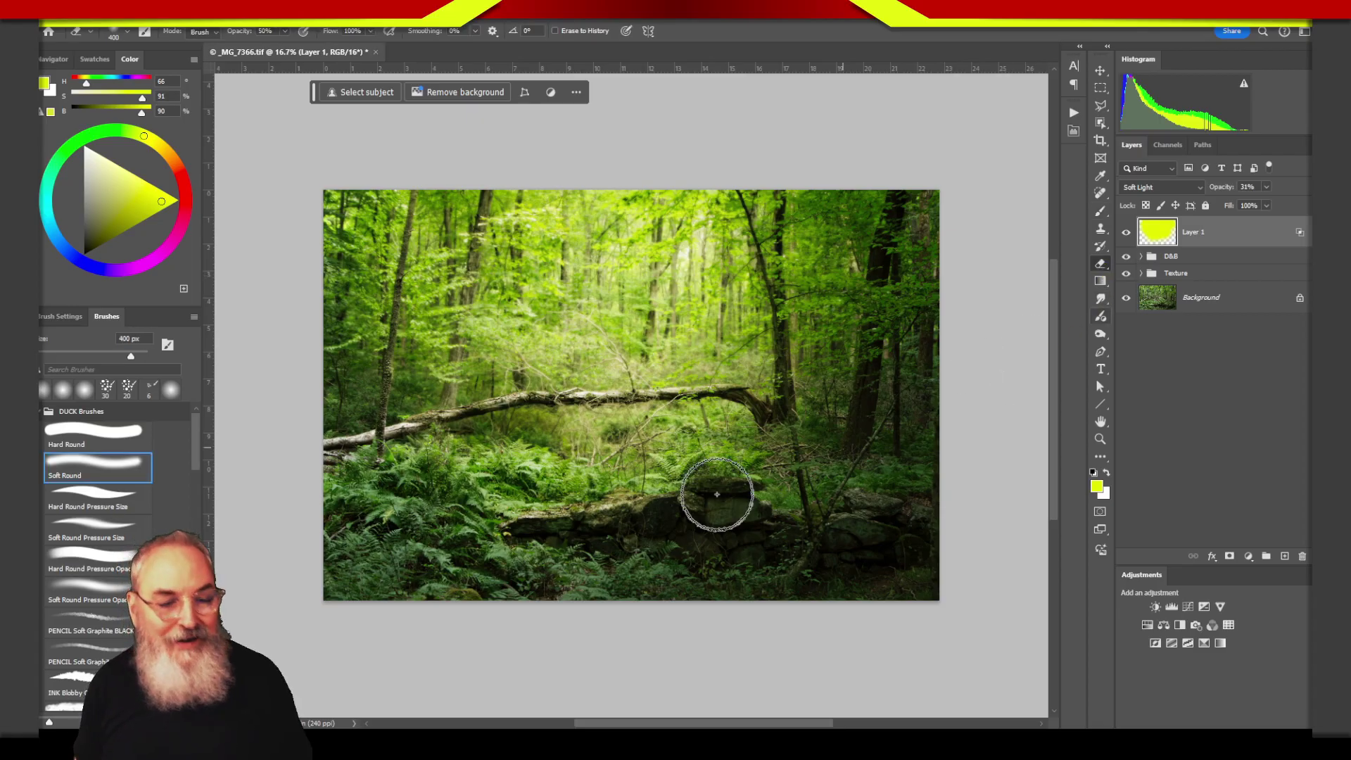
{"action": "left_click_drag", "start_coordinate": [503, 465], "coordinate": [512, 464]}
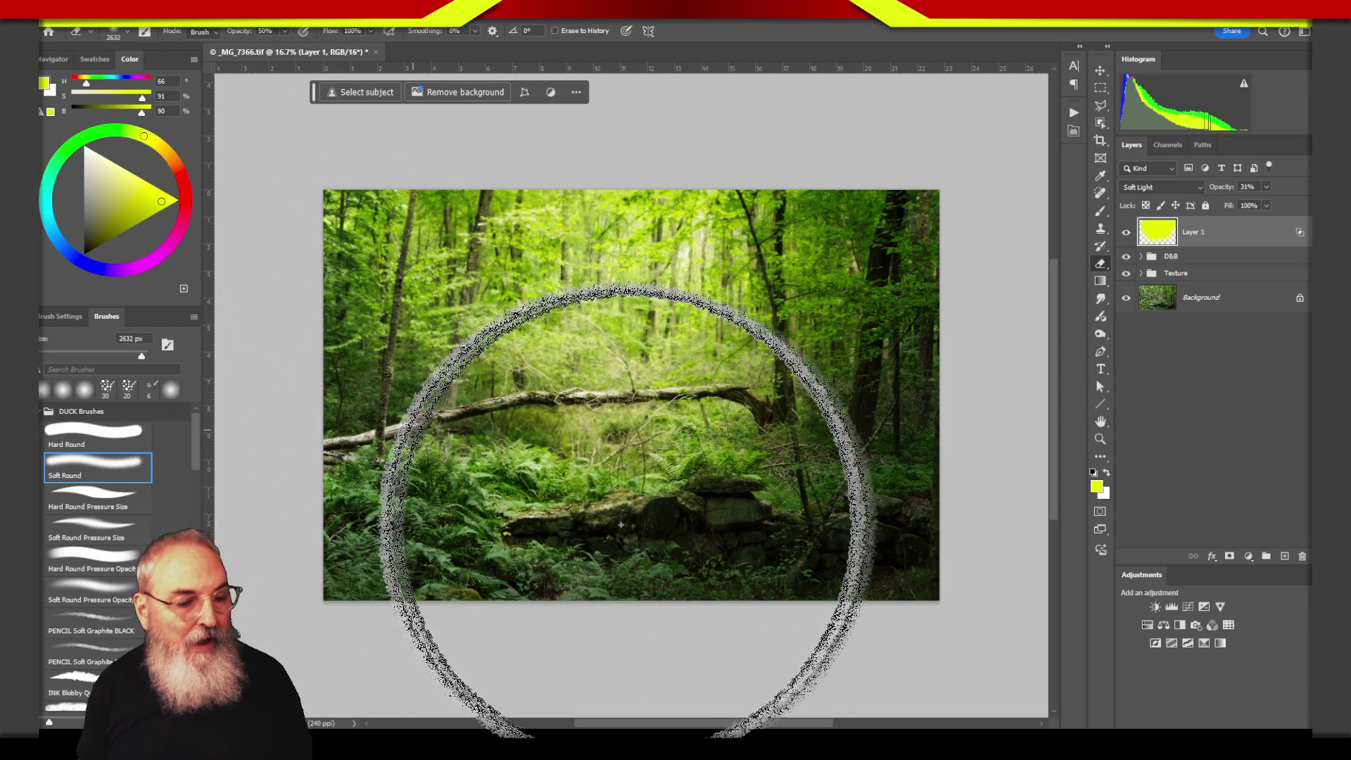
{"action": "left_click_drag", "start_coordinate": [663, 509], "coordinate": [586, 492]}
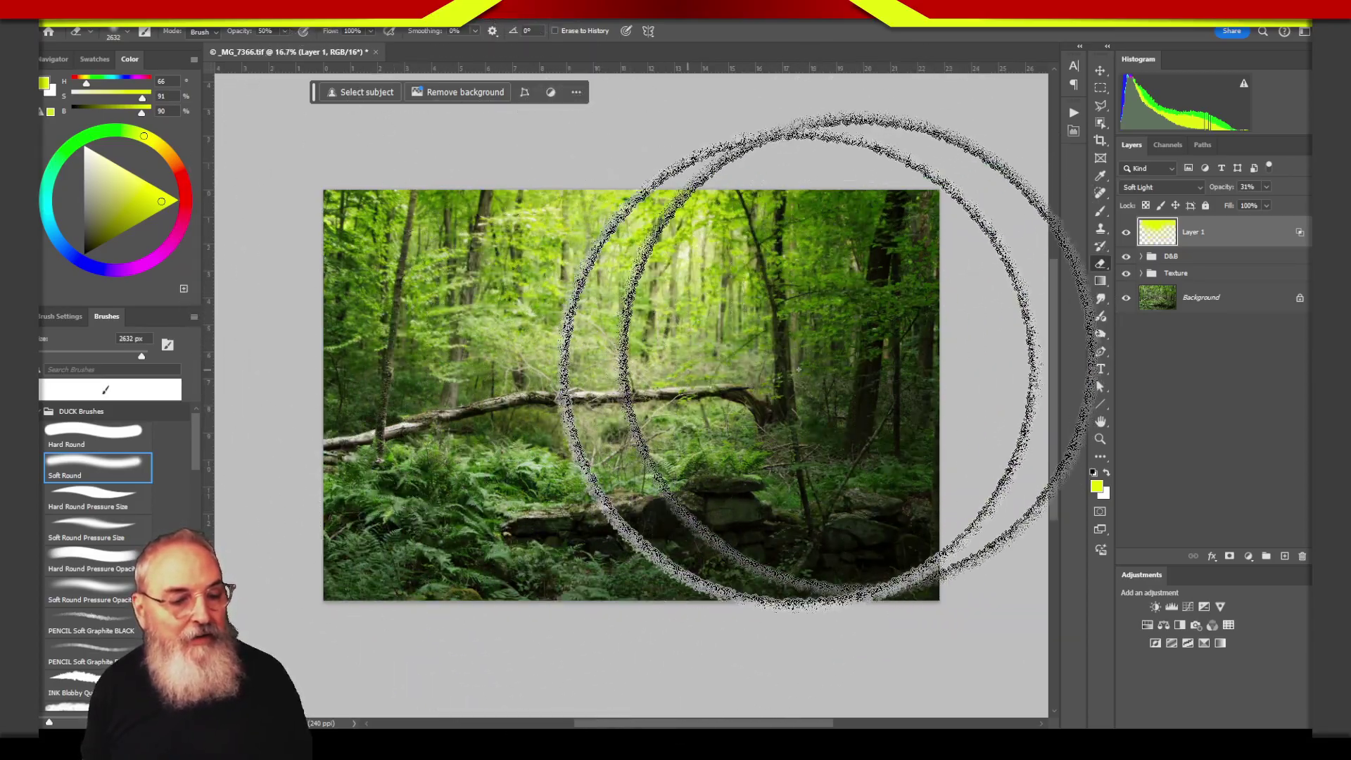
{"action": "left_click_drag", "start_coordinate": [715, 516], "coordinate": [633, 422]}
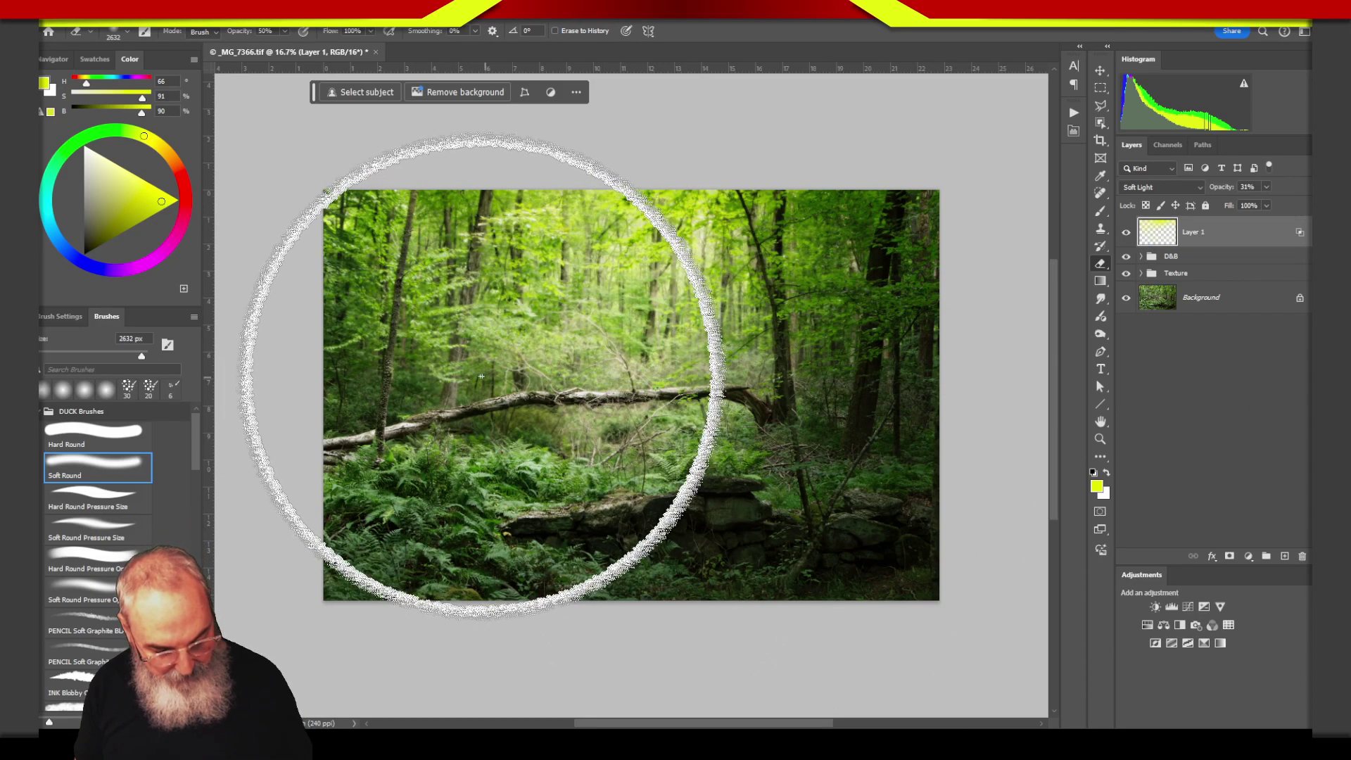
{"action": "key", "text": "b"}
{"action": "left_click", "coordinate": [579, 338]}
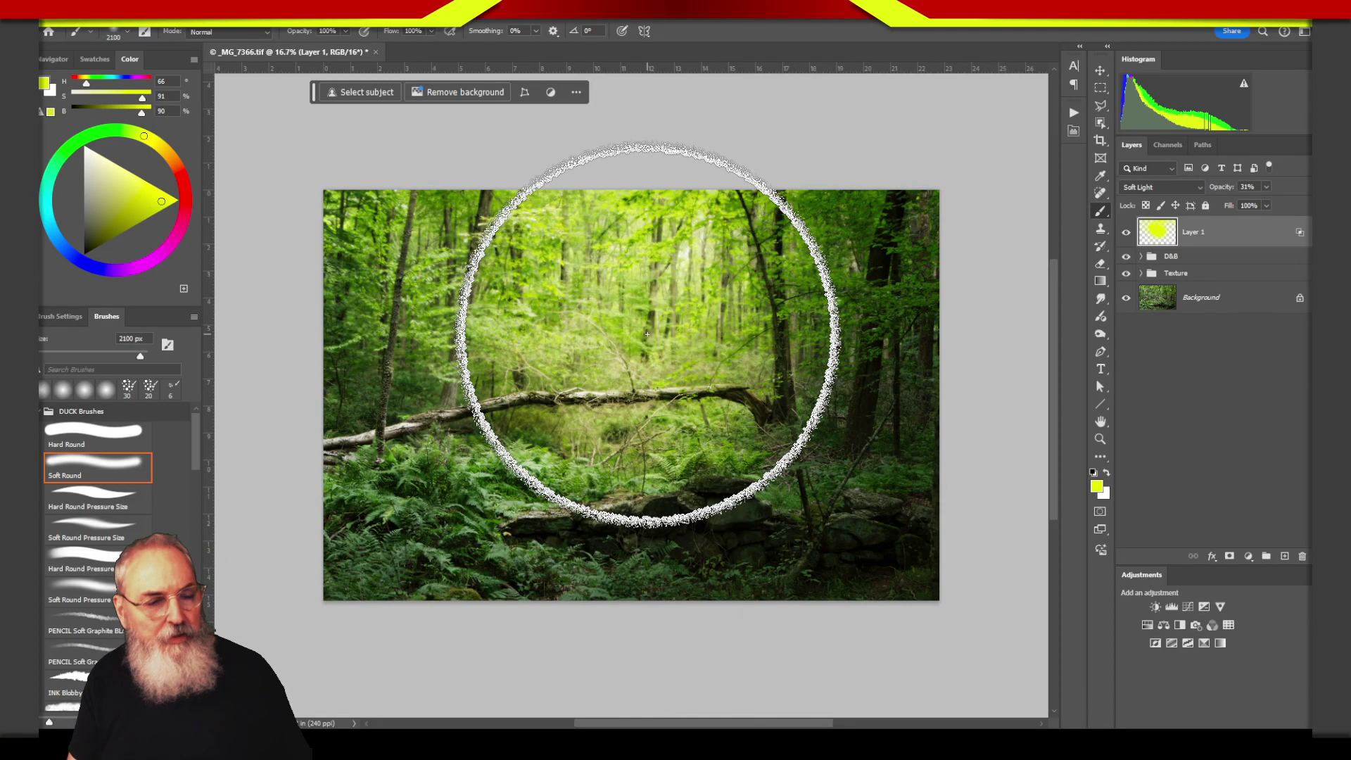
Step: Compare Layer 1 in Normal and Soft Light, leave it on Soft Light, and hide it
{"action": "left_click", "coordinate": [1191, 188]}
{"action": "left_click", "coordinate": [1161, 190]}
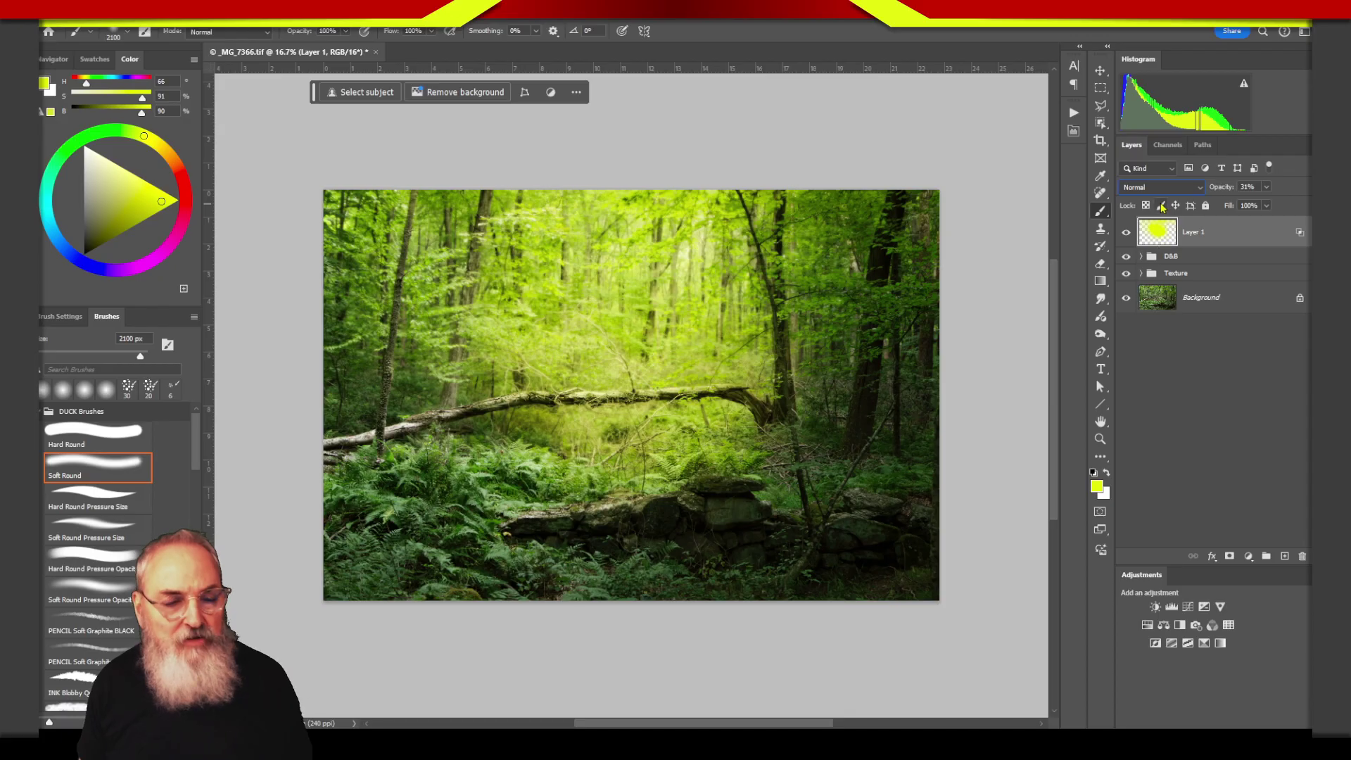
{"action": "left_click", "coordinate": [1199, 187]}
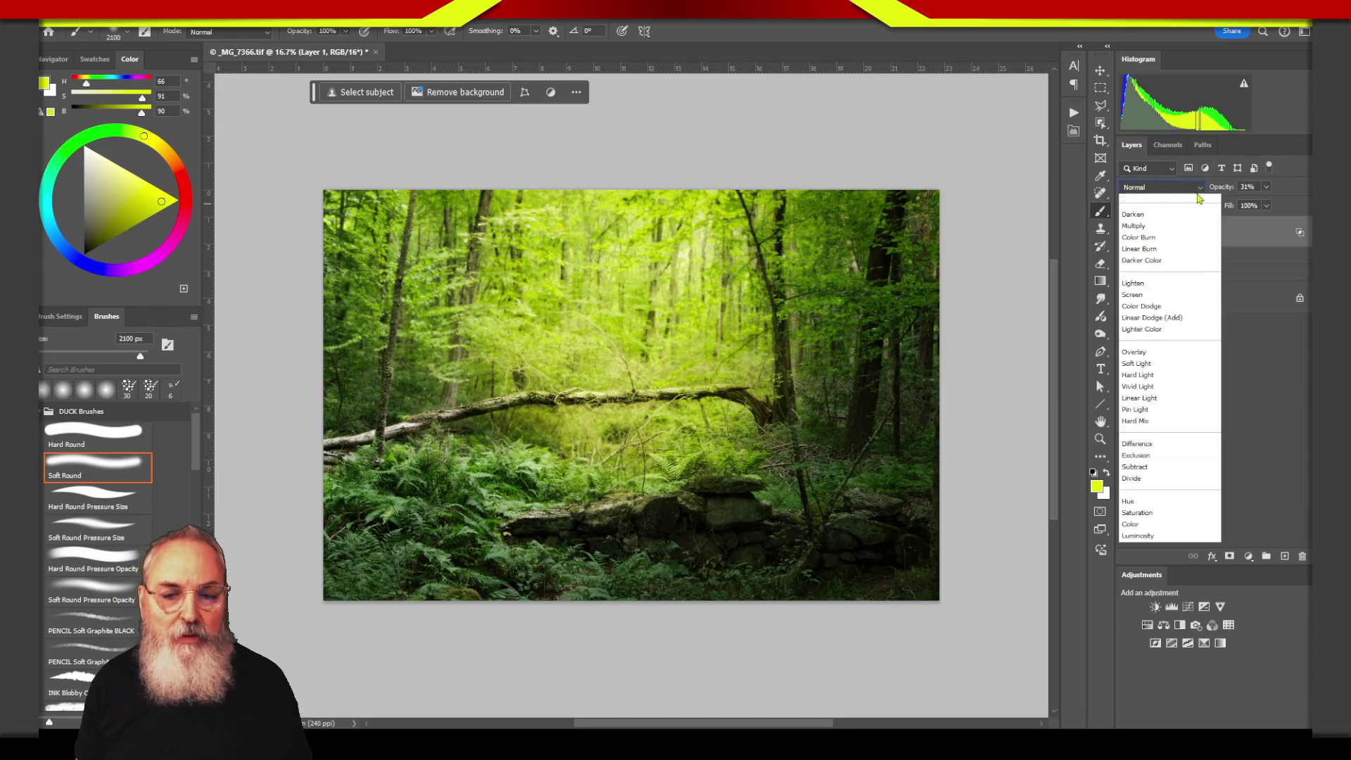
{"action": "left_click", "coordinate": [1154, 384]}
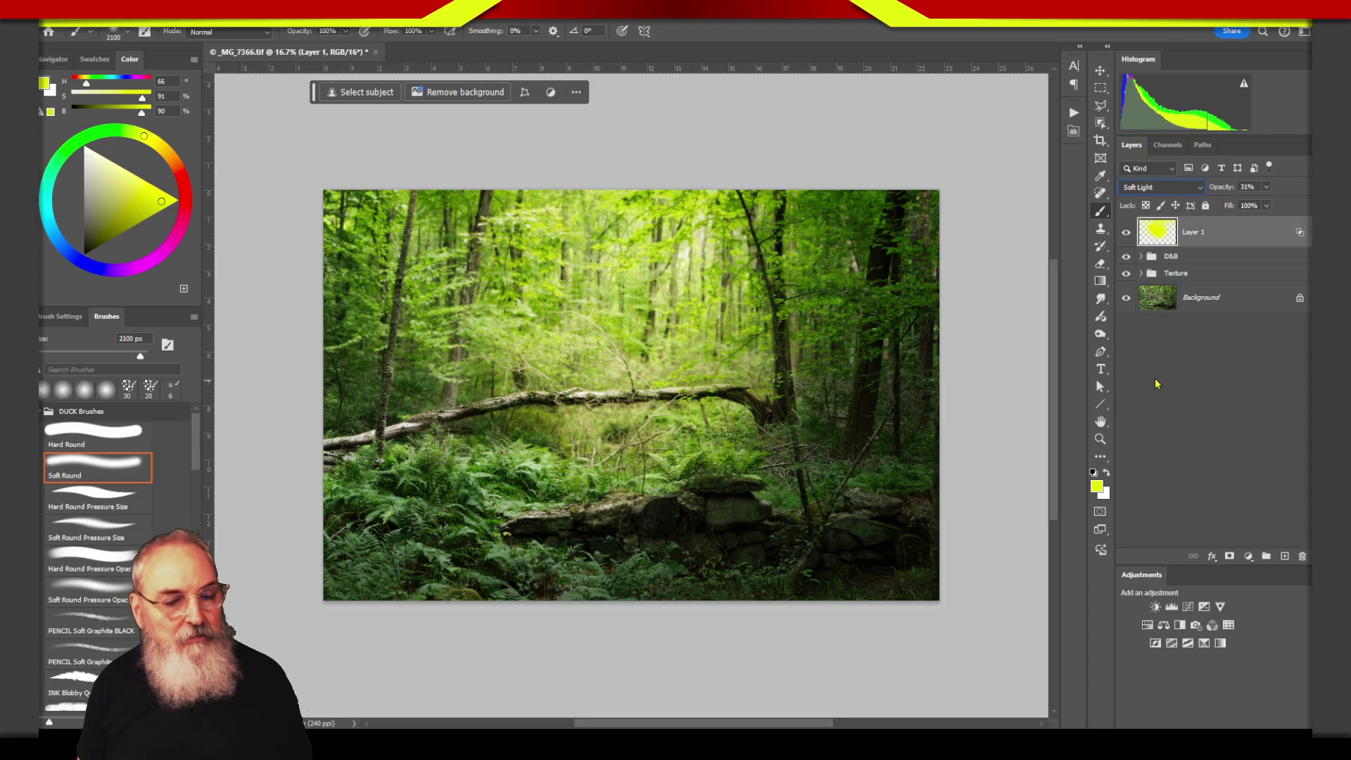
{"action": "left_click", "coordinate": [1126, 234]}
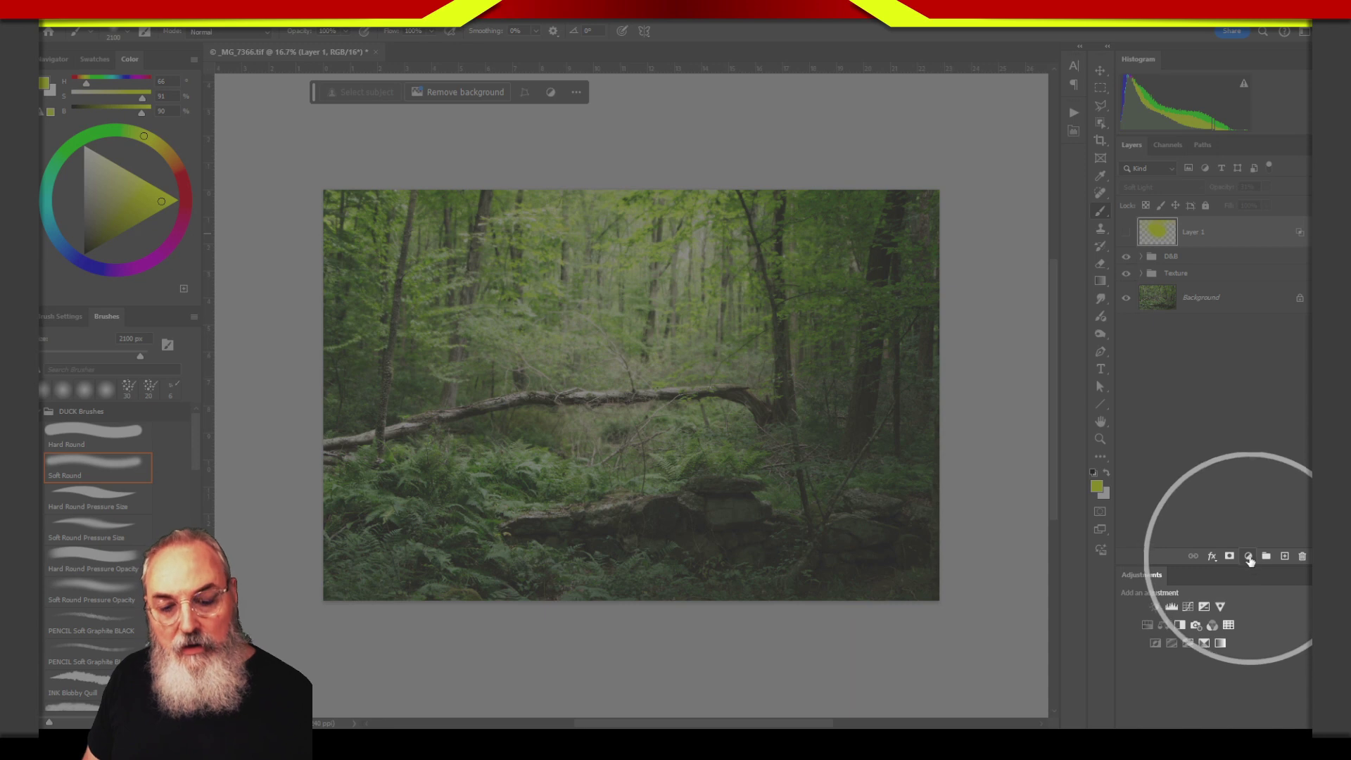
Step: Add a Solid Color fill layer above Layer 1
{"action": "left_click", "coordinate": [1250, 561]}
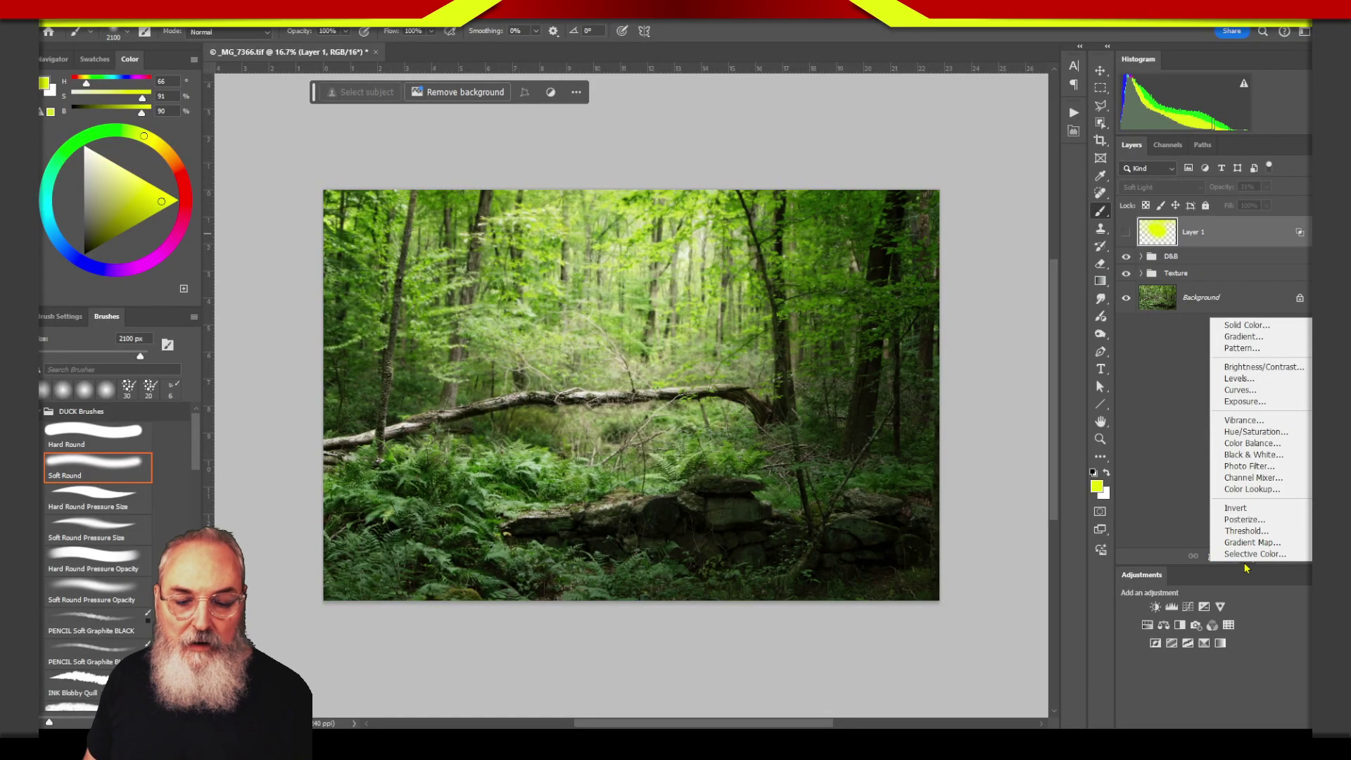
{"action": "left_click", "coordinate": [1182, 498]}
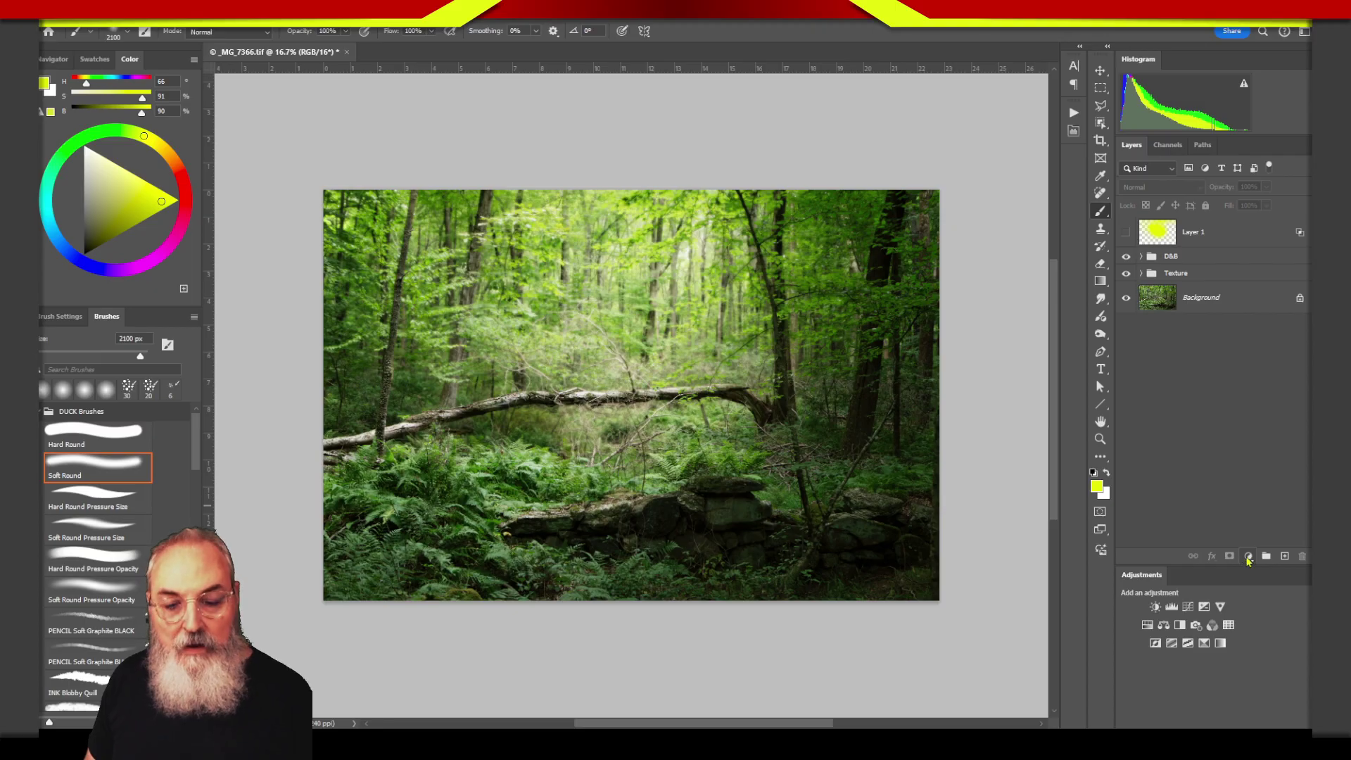
{"action": "left_click", "coordinate": [1248, 557]}
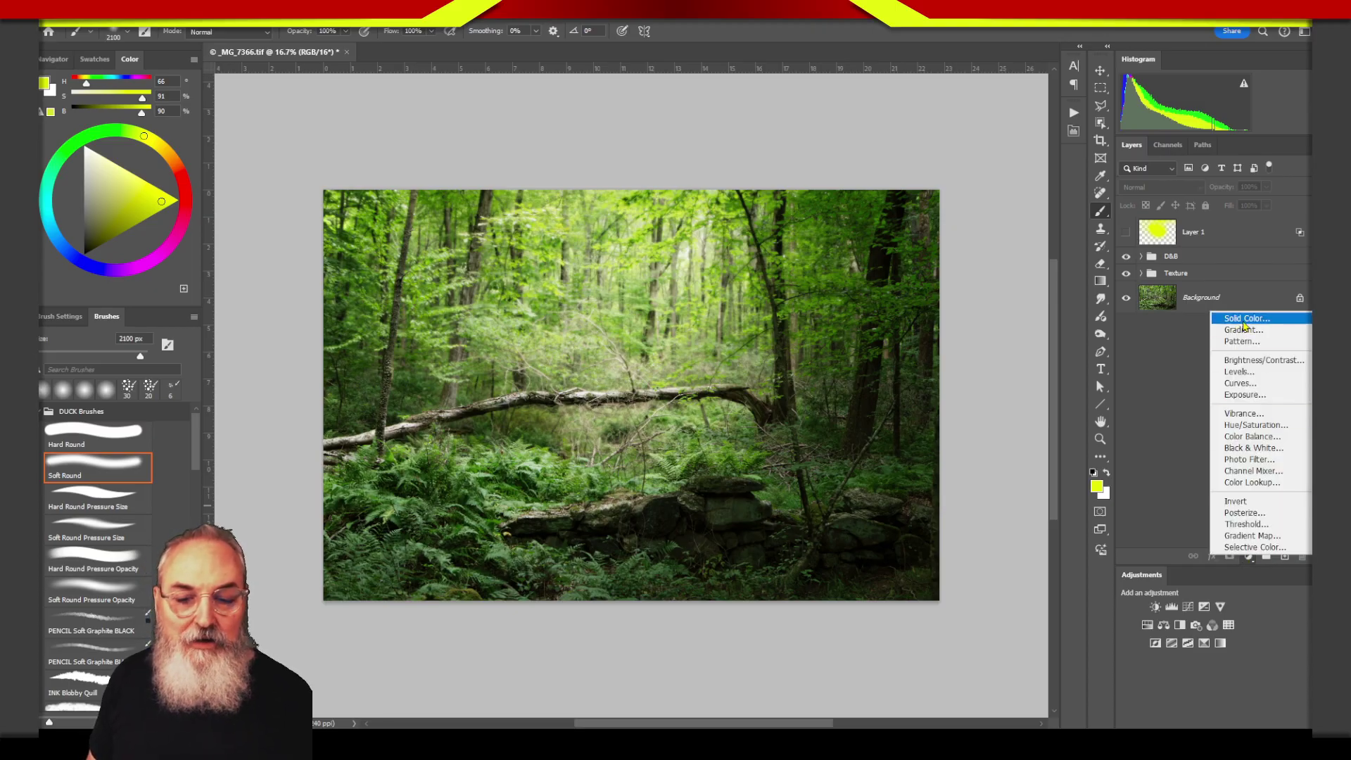
{"action": "left_click", "coordinate": [1244, 319]}
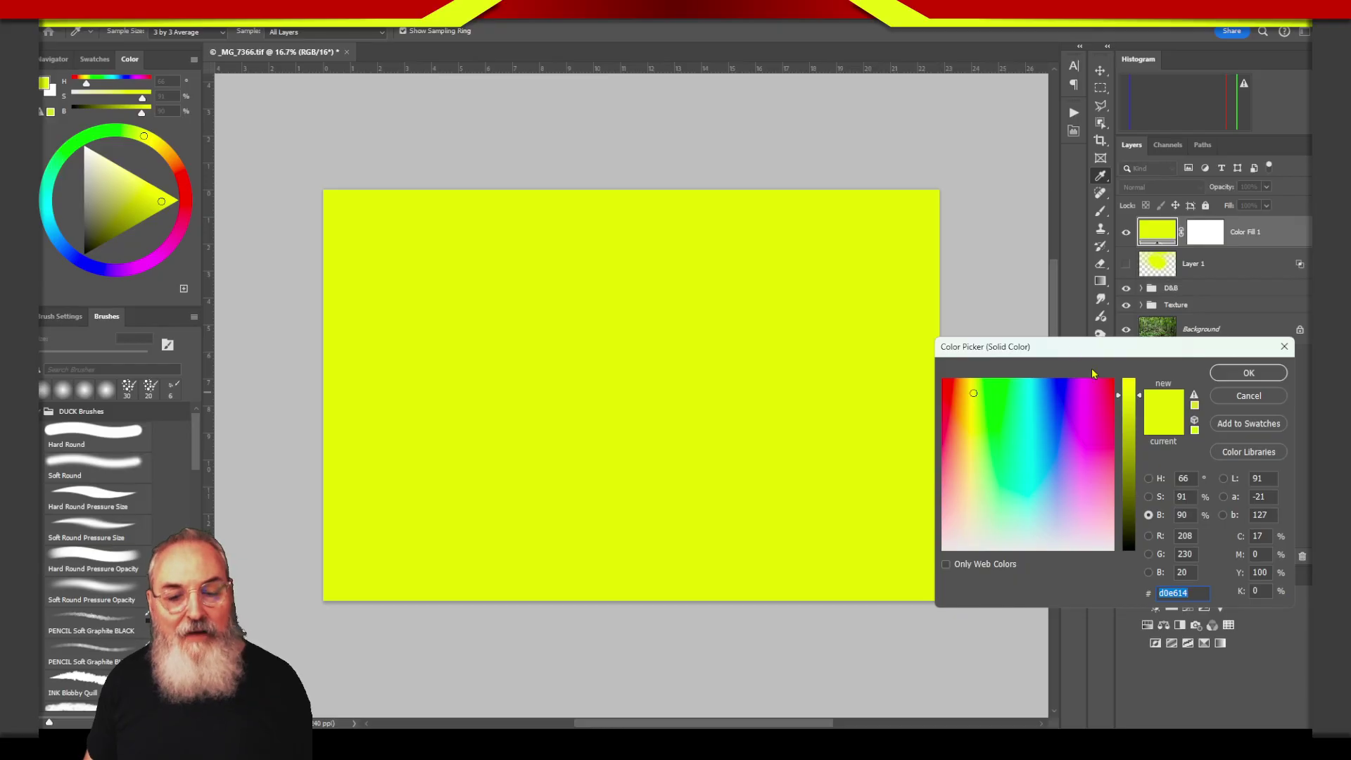
Step: Set the fill colour to a pale yellow (dce760) in the Color Picker
{"action": "left_click_drag", "start_coordinate": [1093, 348], "coordinate": [690, 410]}
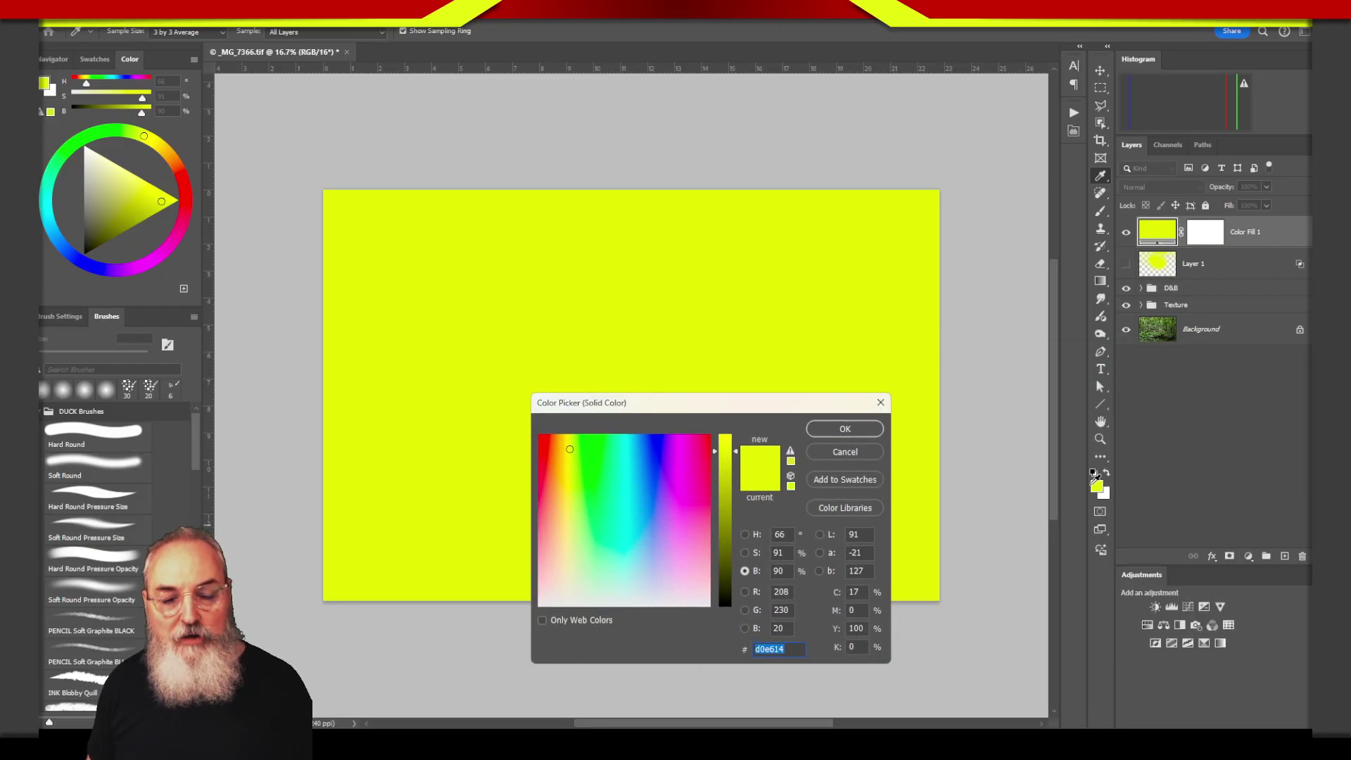
{"action": "mouse_move", "coordinate": [762, 411]}
{"action": "left_mouse_down"}
{"action": "mouse_move", "coordinate": [1139, 251]}
{"action": "mouse_move", "coordinate": [1142, 266]}
{"action": "left_mouse_up"}
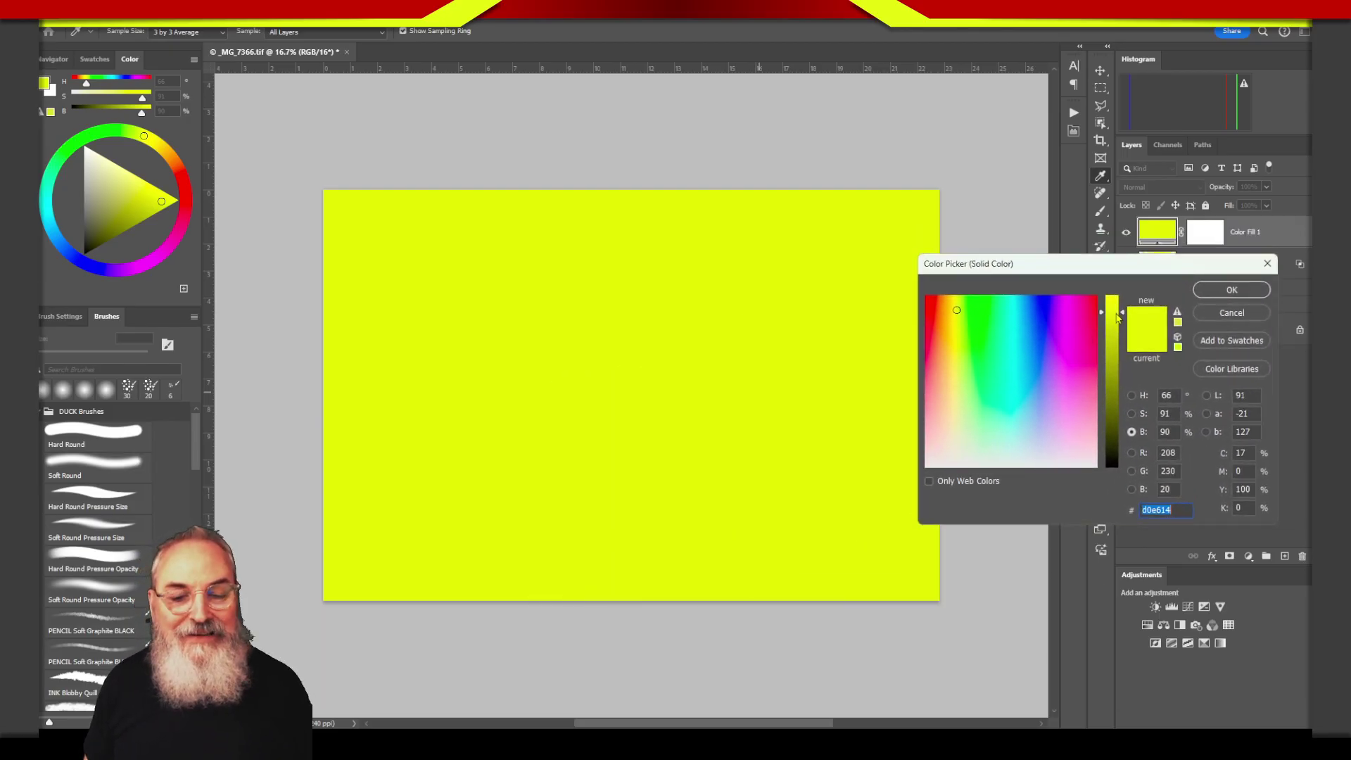
{"action": "left_click_drag", "start_coordinate": [1118, 317], "coordinate": [1118, 304]}
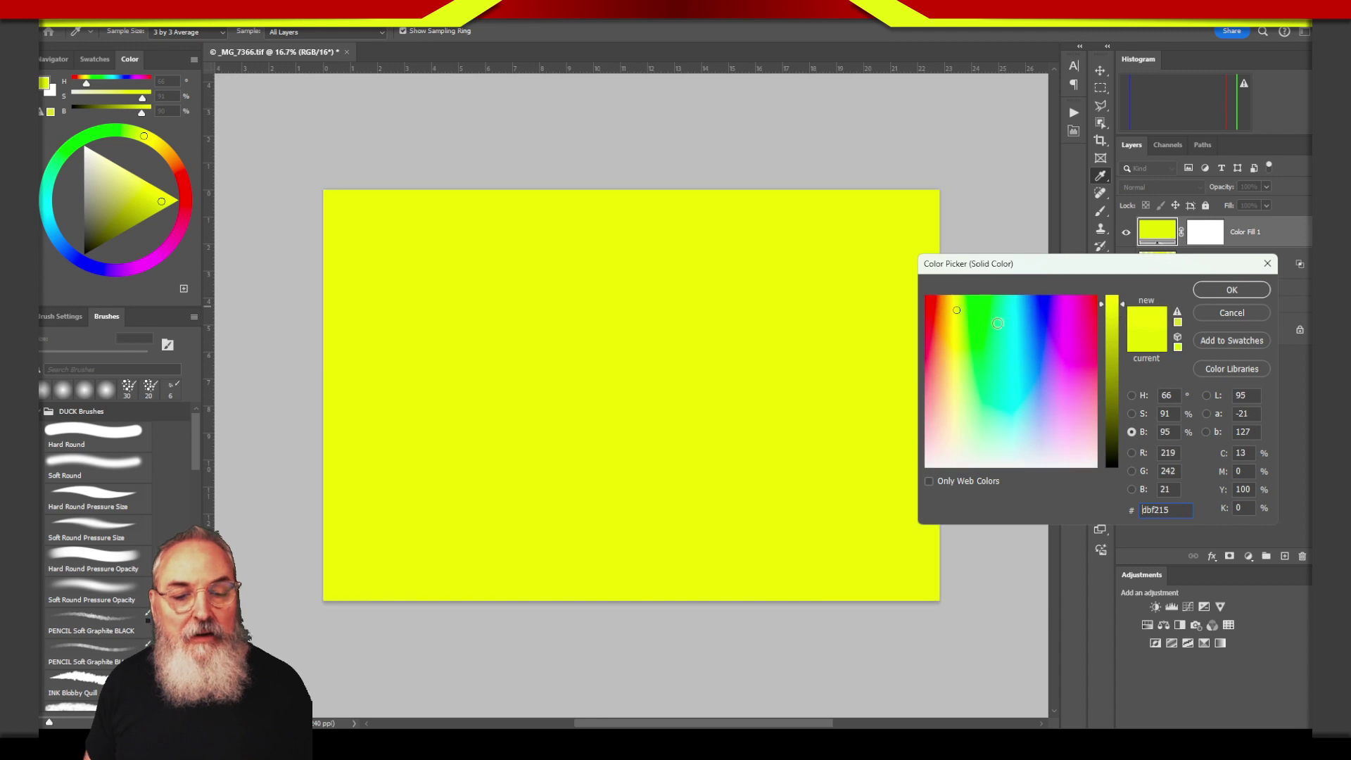
{"action": "left_click_drag", "start_coordinate": [956, 348], "coordinate": [959, 321]}
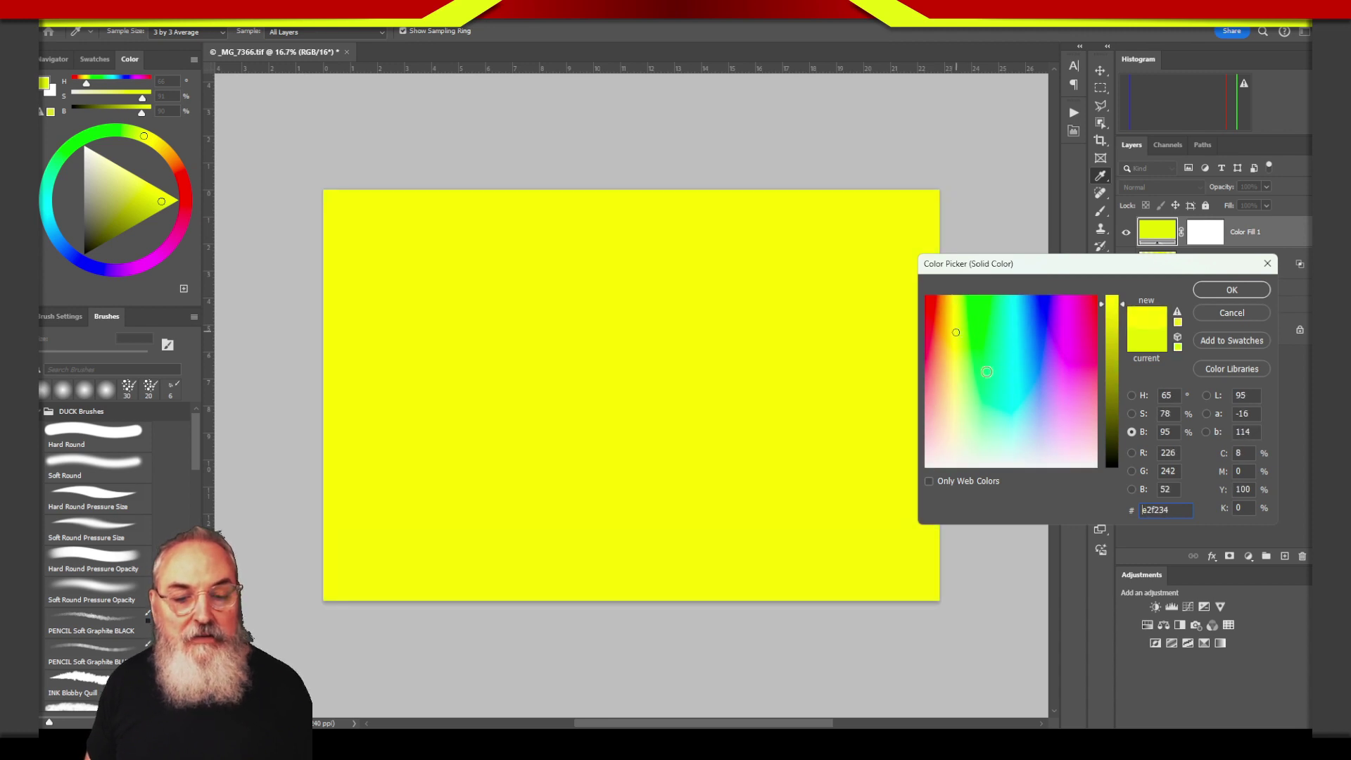
{"action": "left_click", "coordinate": [1131, 396]}
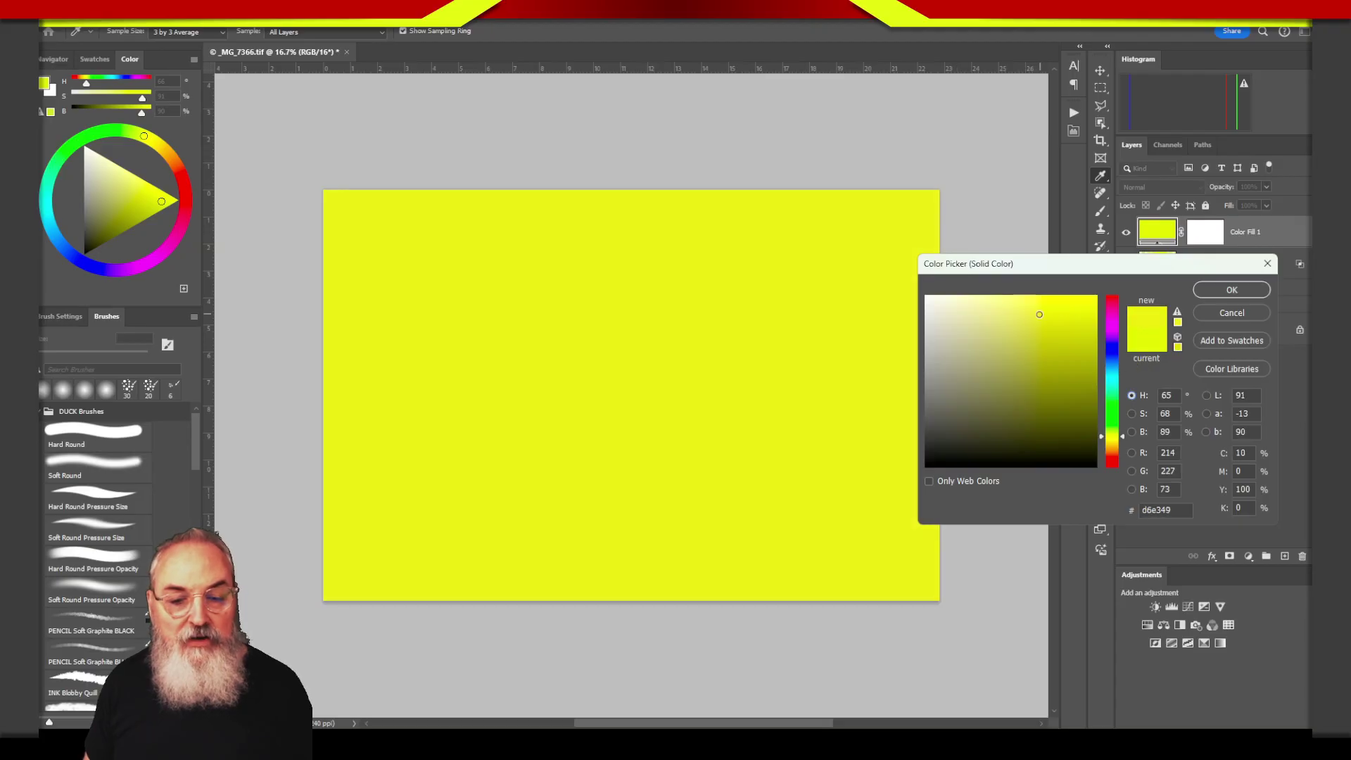
{"action": "left_click_drag", "start_coordinate": [1039, 314], "coordinate": [1010, 308]}
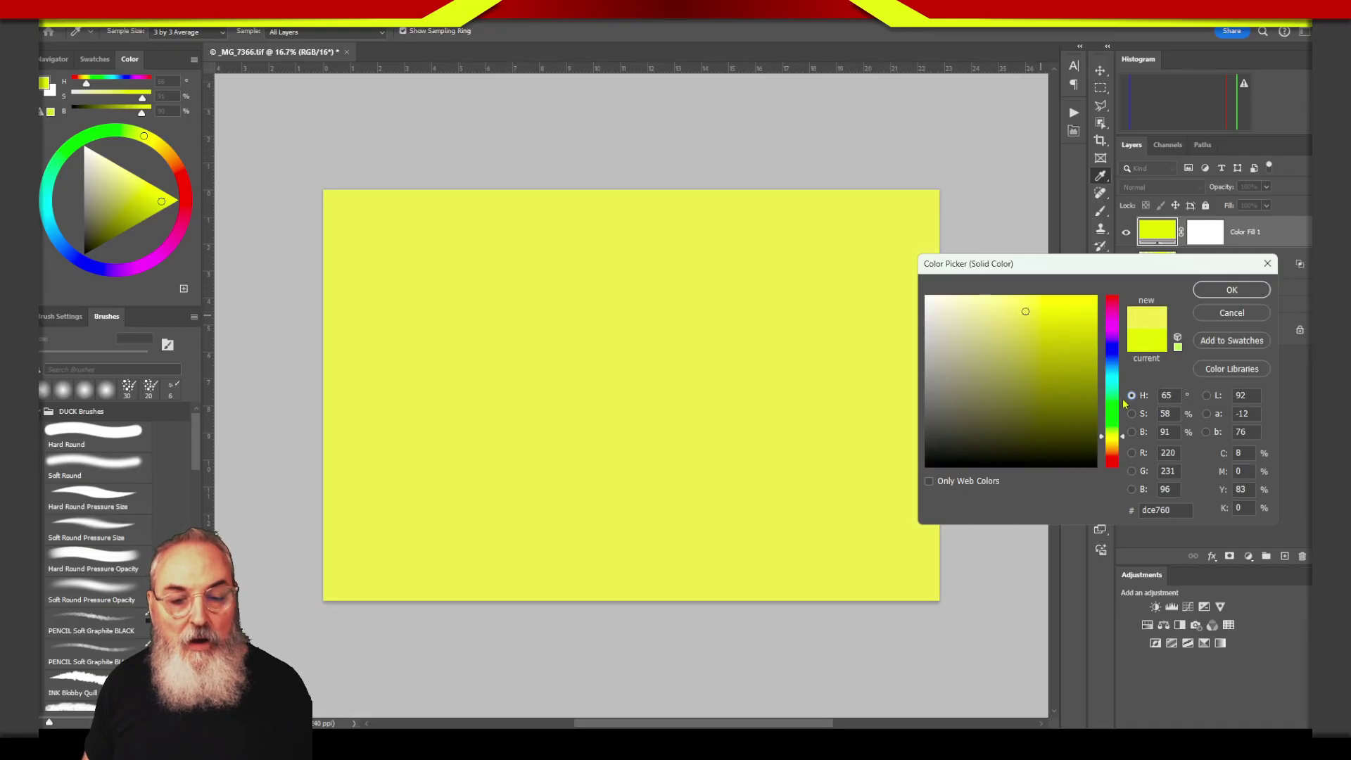
{"action": "left_click", "coordinate": [1228, 294]}
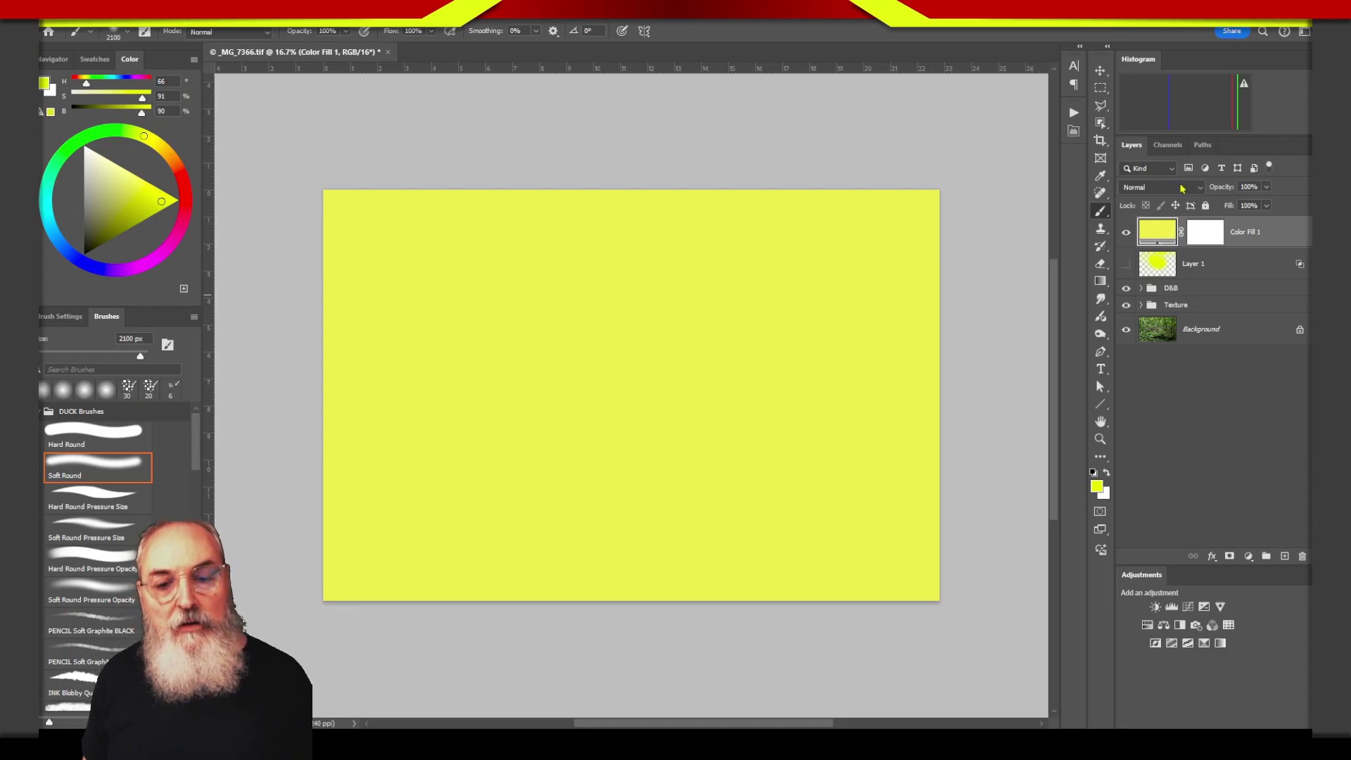
Step: Set Color Fill 1's blend mode to Soft Light and target its layer mask
{"action": "left_click", "coordinate": [1186, 189]}
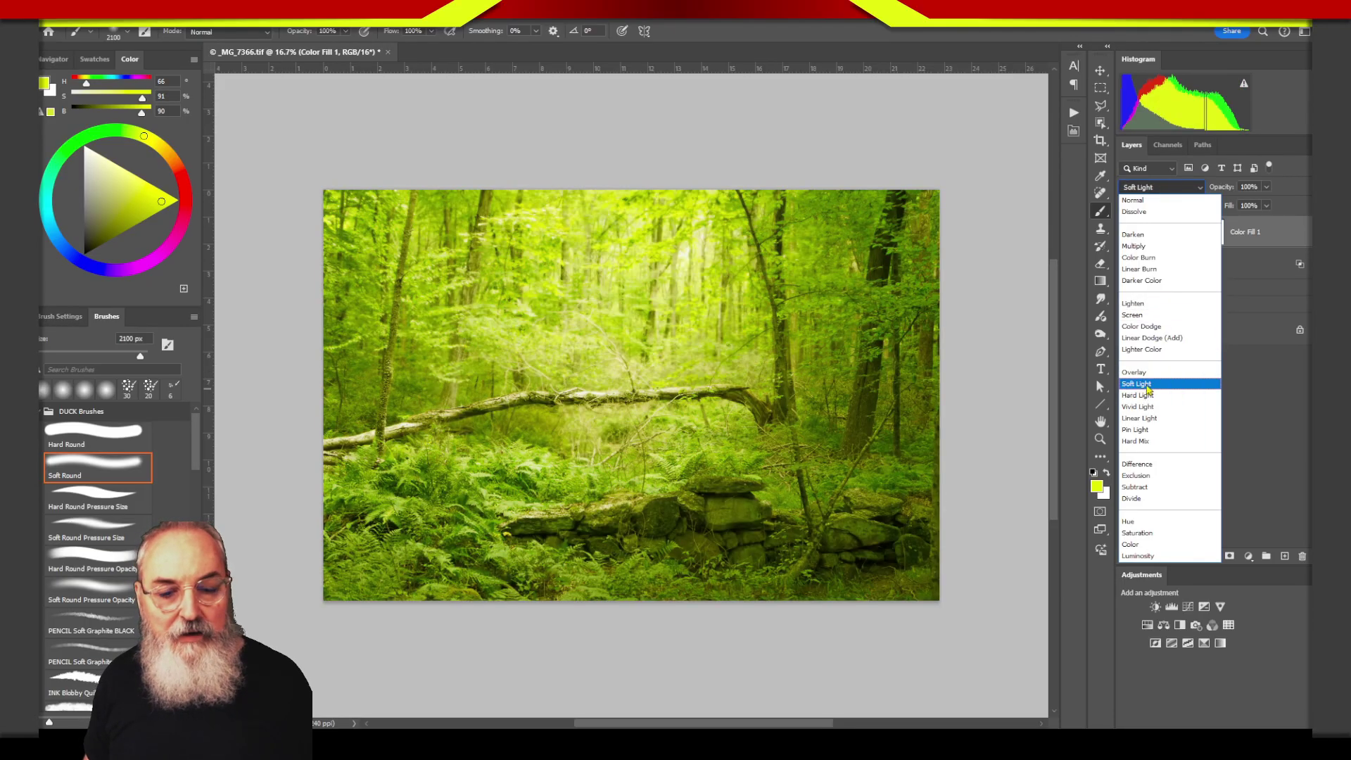
{"action": "left_click", "coordinate": [1154, 386]}
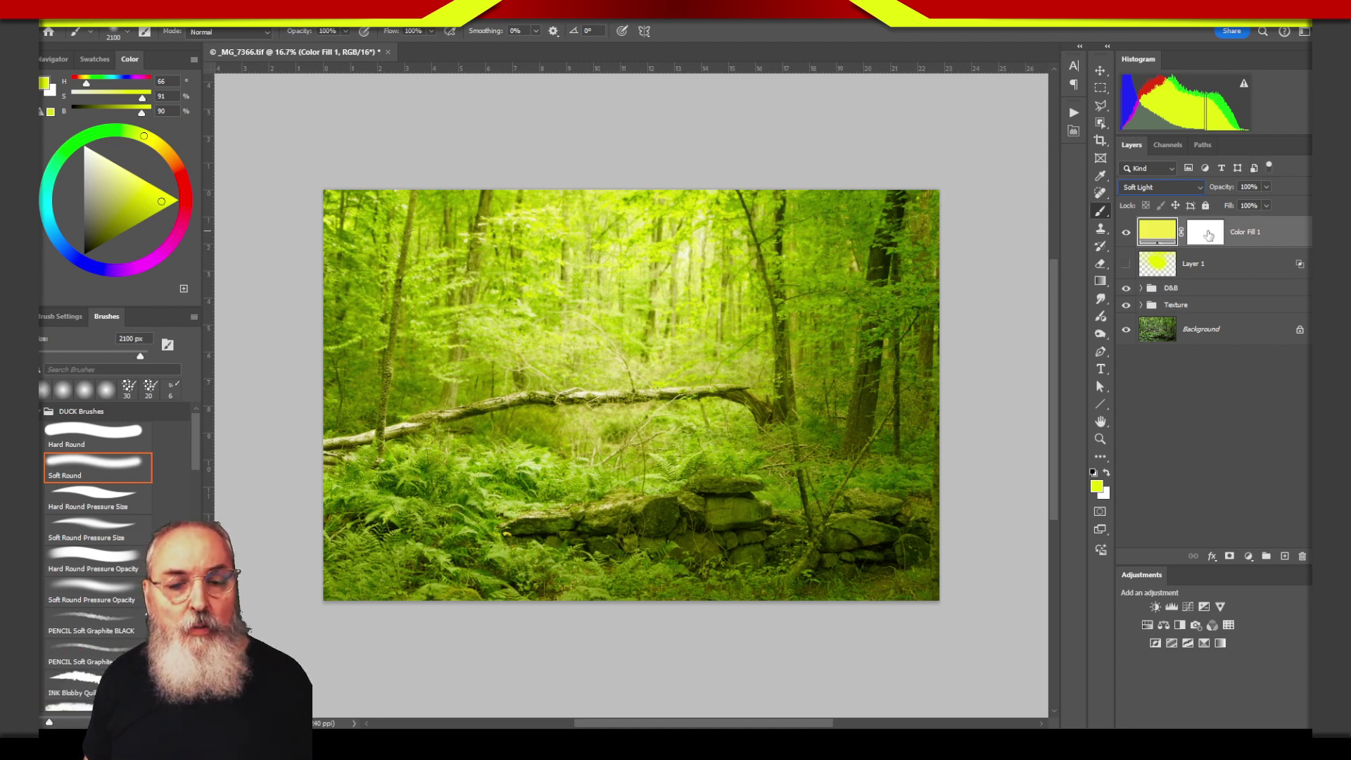
{"action": "left_click", "coordinate": [1206, 233]}
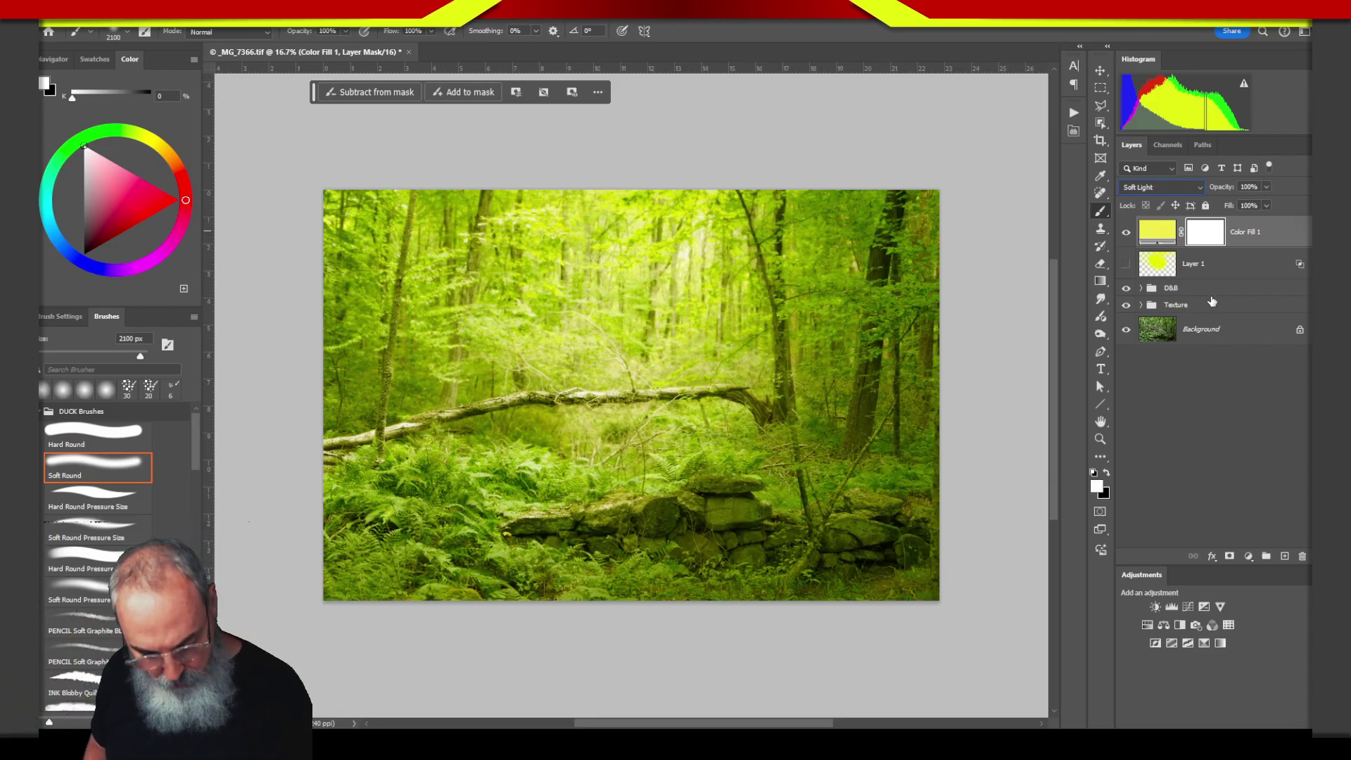
Step: Invert Color Fill 1's mask, paint the yellow back over the upper forest, and set opacity to 46%
{"action": "key", "text": "ctrl+i"}
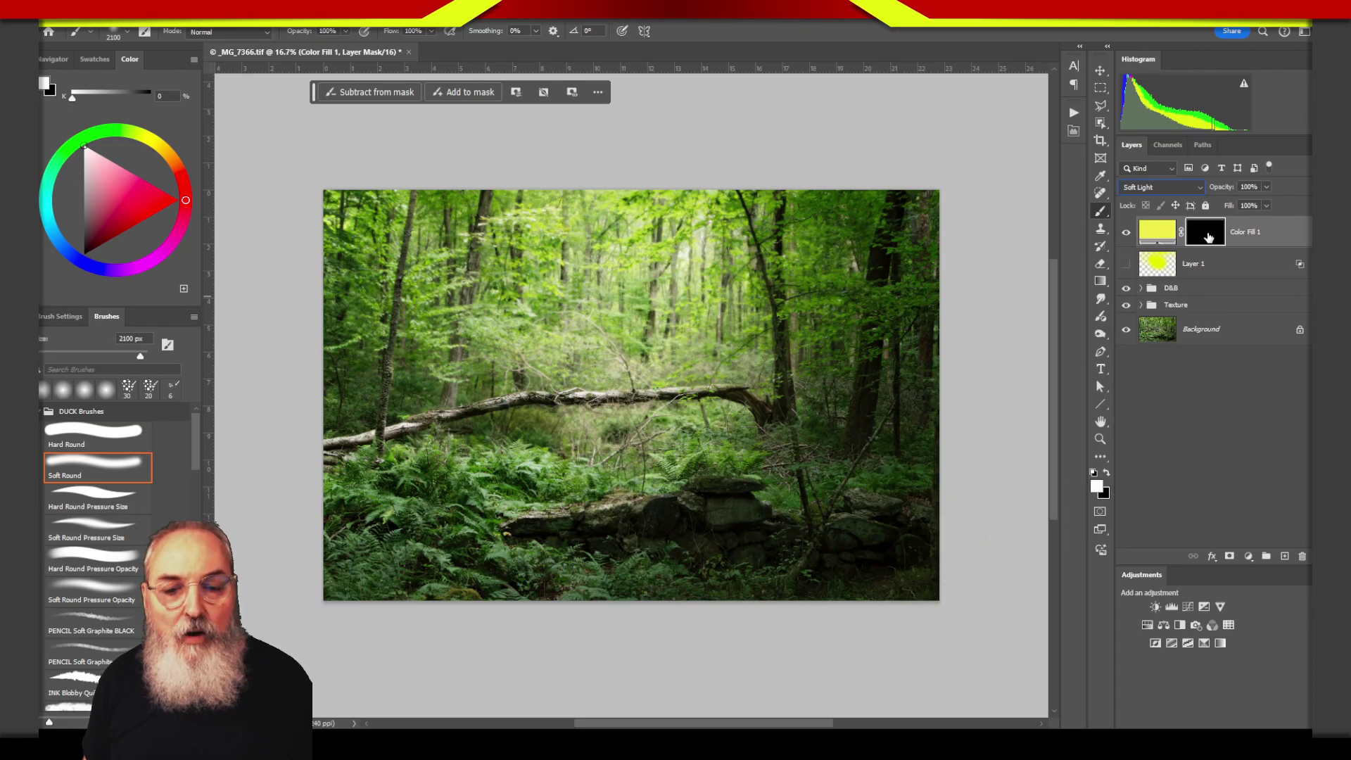
{"action": "left_click", "coordinate": [116, 474]}
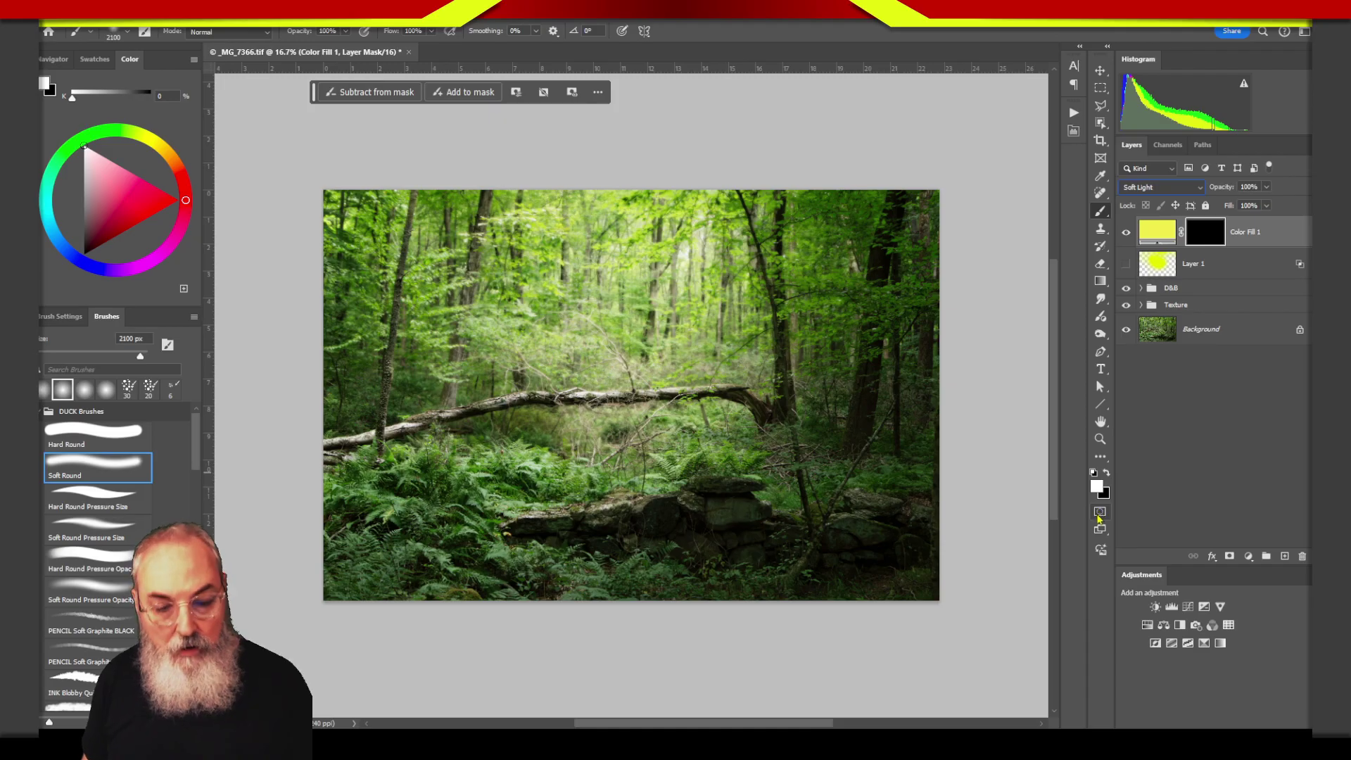
{"action": "key", "text": "alt+shift+ctrl+w"}
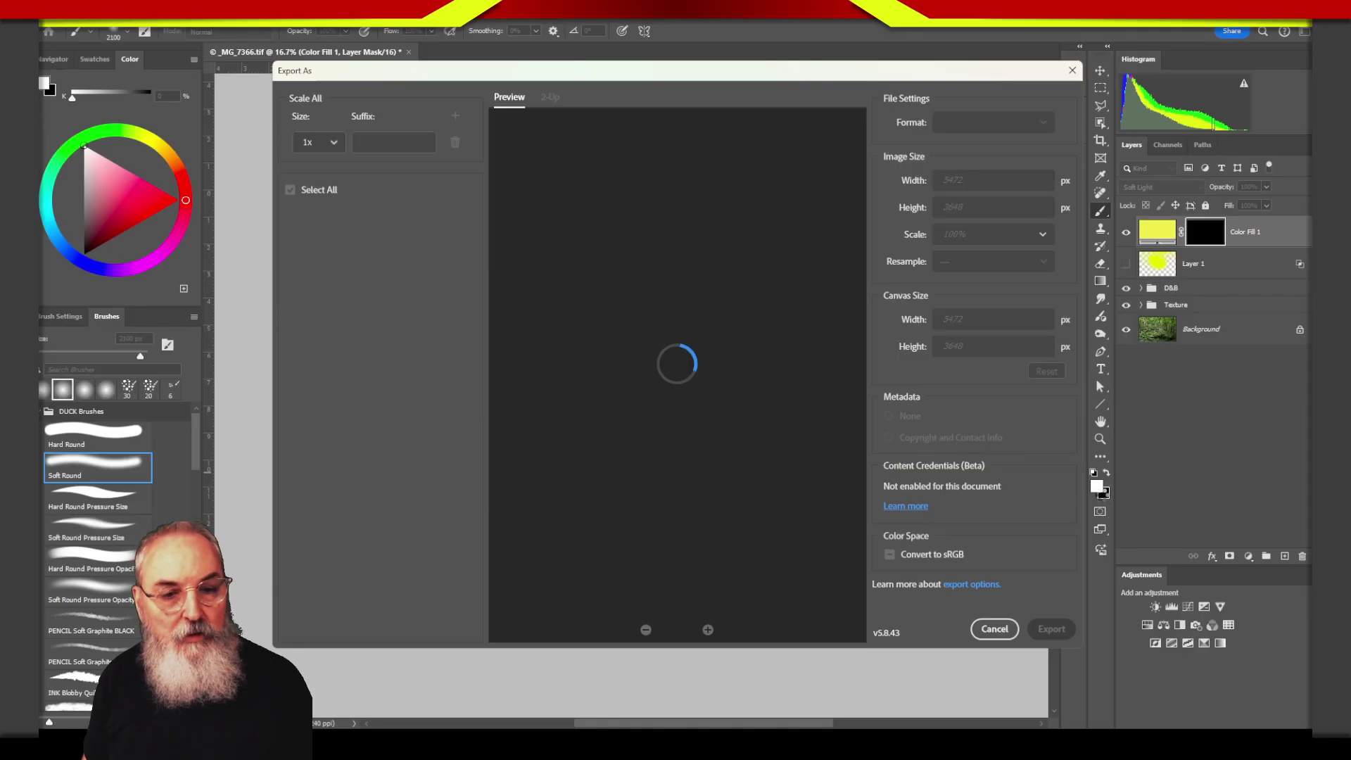
{"action": "left_click", "coordinate": [1073, 68]}
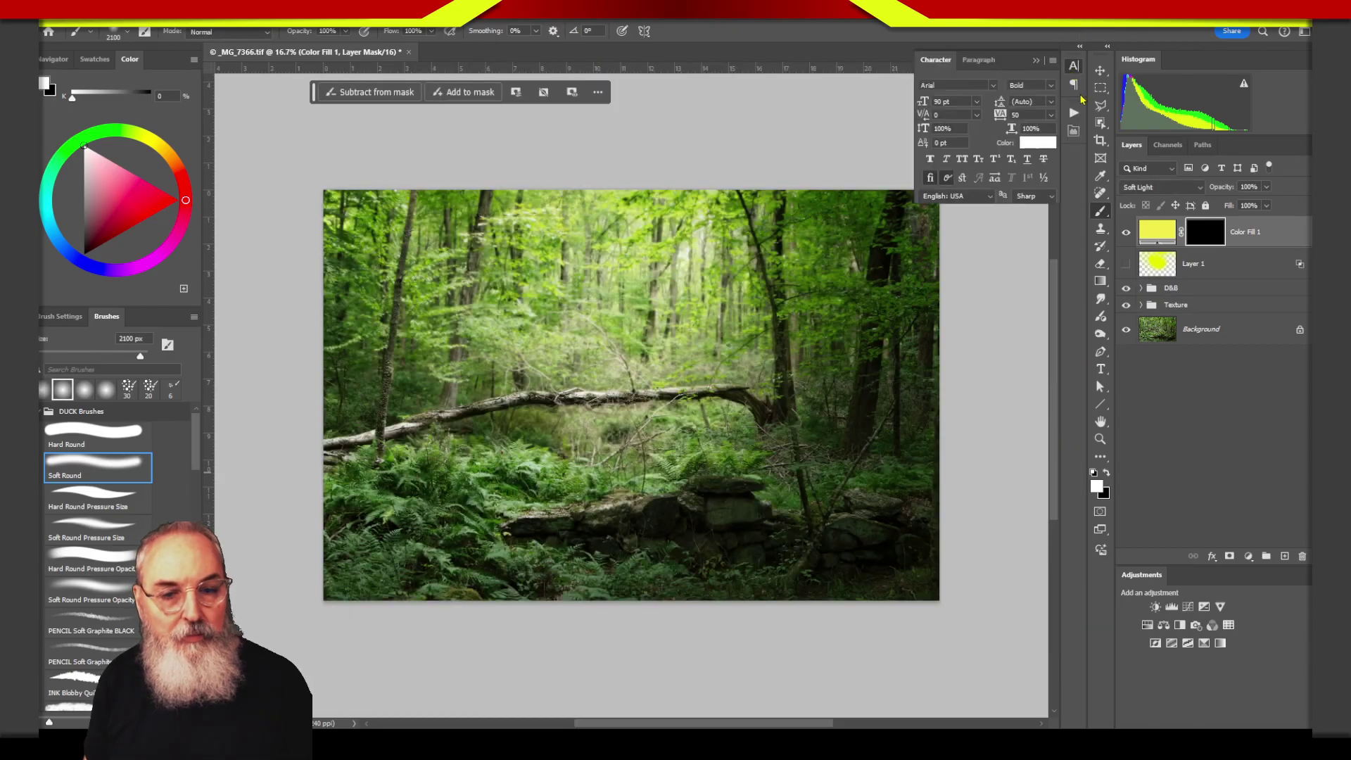
{"action": "left_click", "coordinate": [1074, 86]}
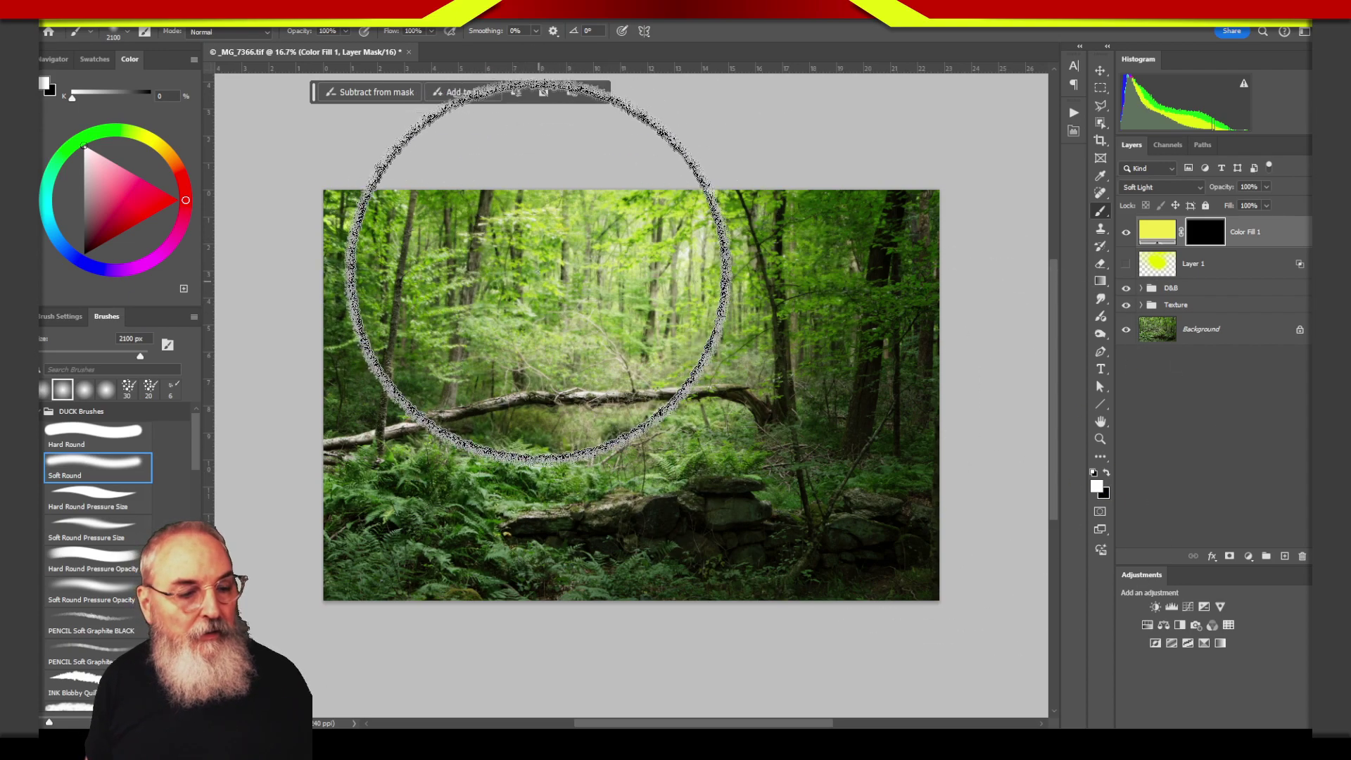
{"action": "mouse_move", "coordinate": [451, 227]}
{"action": "left_mouse_down"}
{"action": "mouse_move", "coordinate": [498, 199]}
{"action": "mouse_move", "coordinate": [678, 203]}
{"action": "mouse_move", "coordinate": [657, 203]}
{"action": "mouse_move", "coordinate": [786, 232]}
{"action": "mouse_move", "coordinate": [567, 286]}
{"action": "mouse_move", "coordinate": [591, 392]}
{"action": "mouse_move", "coordinate": [684, 431]}
{"action": "left_mouse_up"}
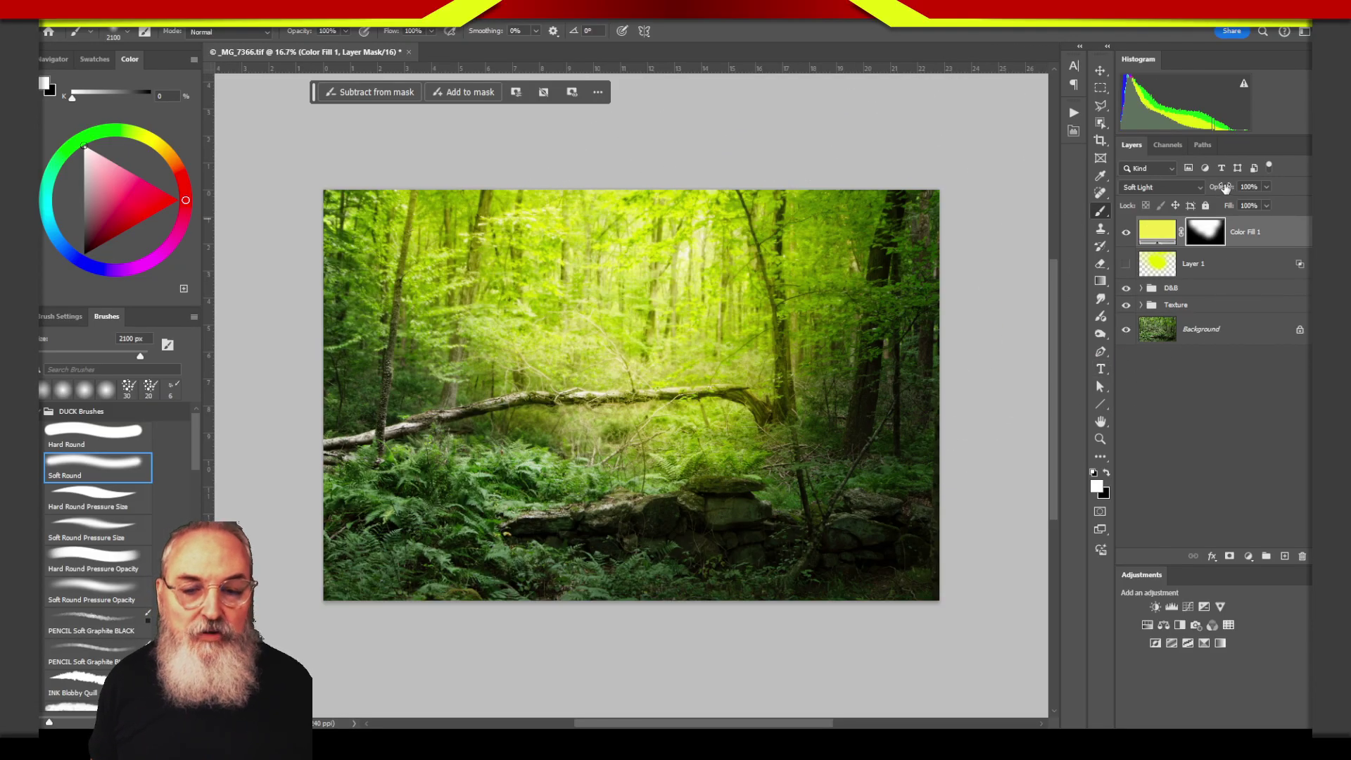
{"action": "left_click_drag", "start_coordinate": [1225, 187], "coordinate": [1229, 194]}
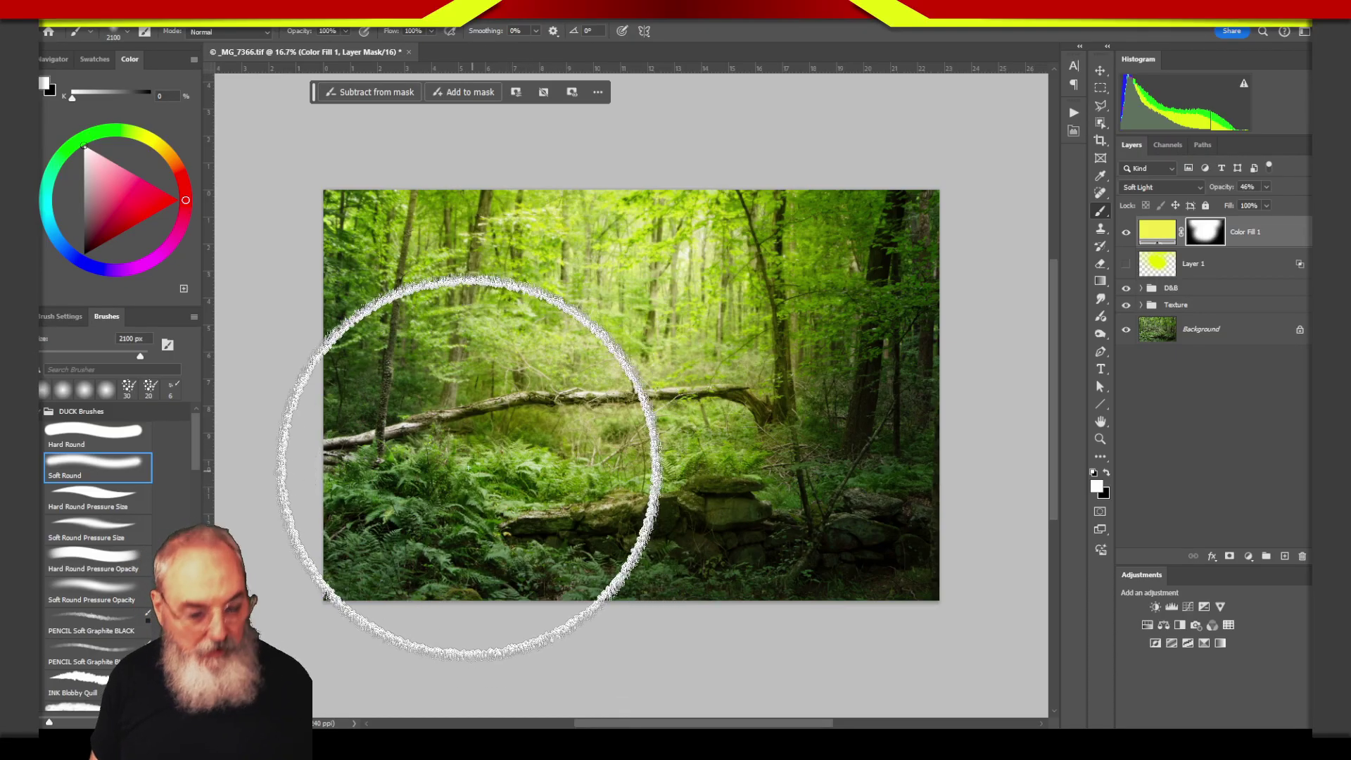
Step: With a smaller black brush, mask the yellow tint off the lower ferns and stones
{"action": "key", "text": "bracketleft"}
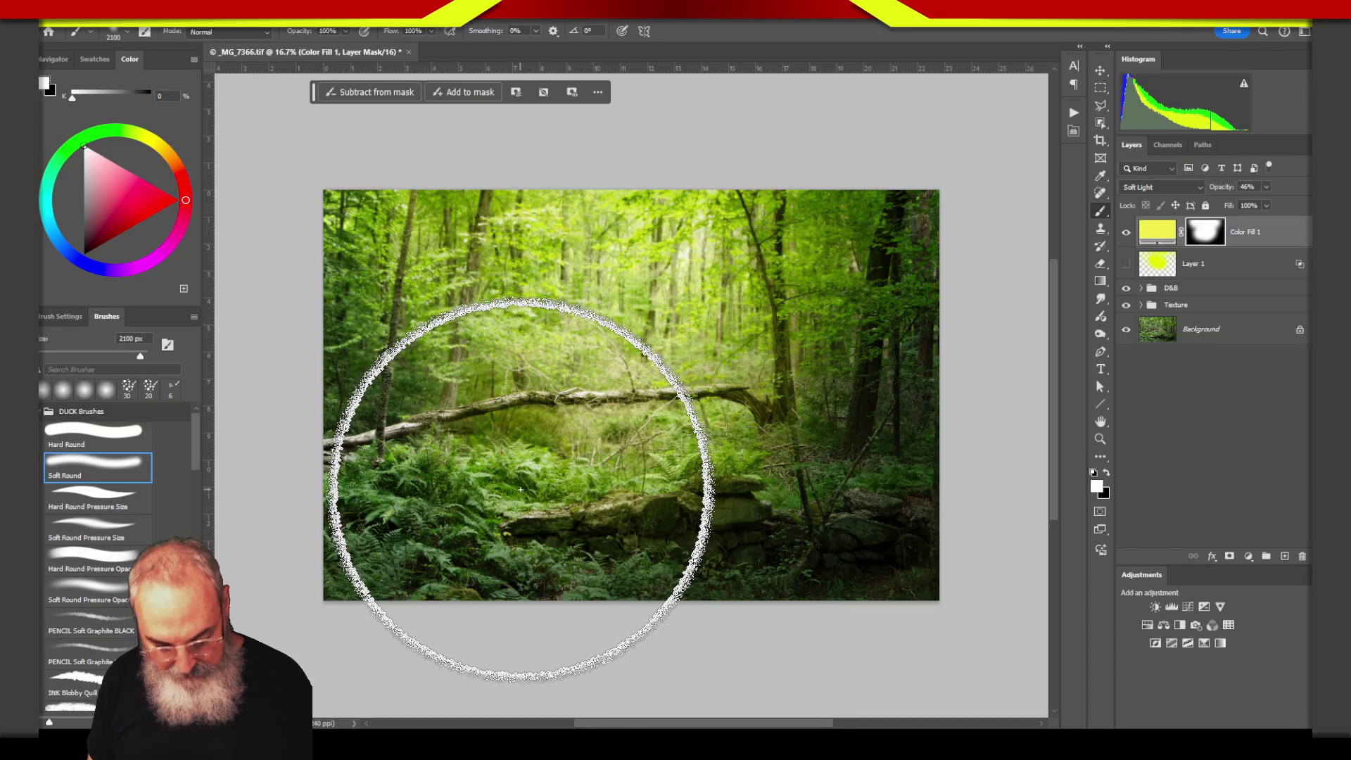
{"action": "key", "text": "bracketleft"}
{"action": "key", "text": "bracketleft"}
{"action": "key", "text": "bracketleft"}
{"action": "key", "text": "bracketleft"}
{"action": "key", "text": "bracketleft"}
{"action": "key", "text": "bracketleft"}
{"action": "key", "text": "bracketleft"}
{"action": "key", "text": "bracketleft"}
{"action": "key", "text": "bracketleft"}
{"action": "key", "text": "bracketleft"}
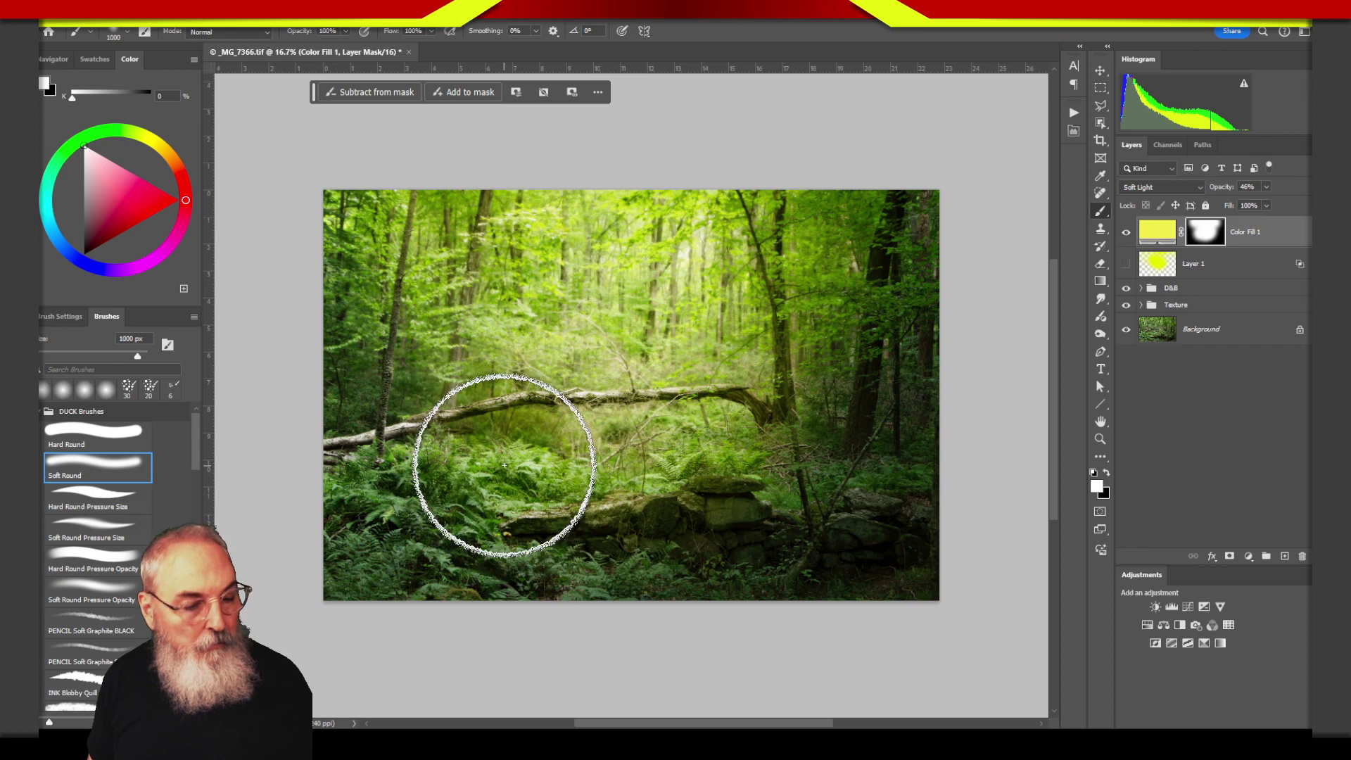
{"action": "key", "text": "bracketleft"}
{"action": "key", "text": "bracketleft"}
{"action": "key", "text": "x"}
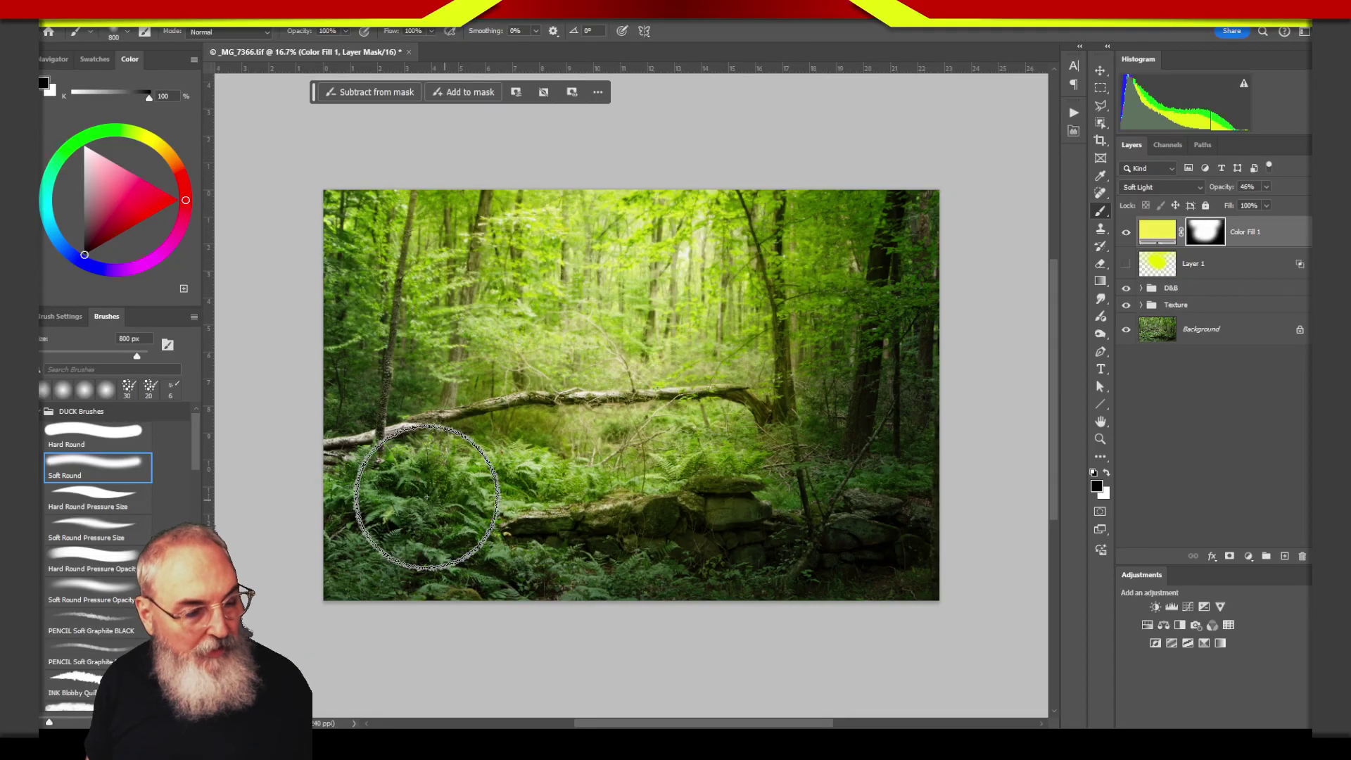
{"action": "mouse_move", "coordinate": [422, 497]}
{"action": "left_mouse_down"}
{"action": "mouse_move", "coordinate": [584, 567]}
{"action": "mouse_move", "coordinate": [704, 542]}
{"action": "mouse_move", "coordinate": [425, 435]}
{"action": "left_mouse_up"}
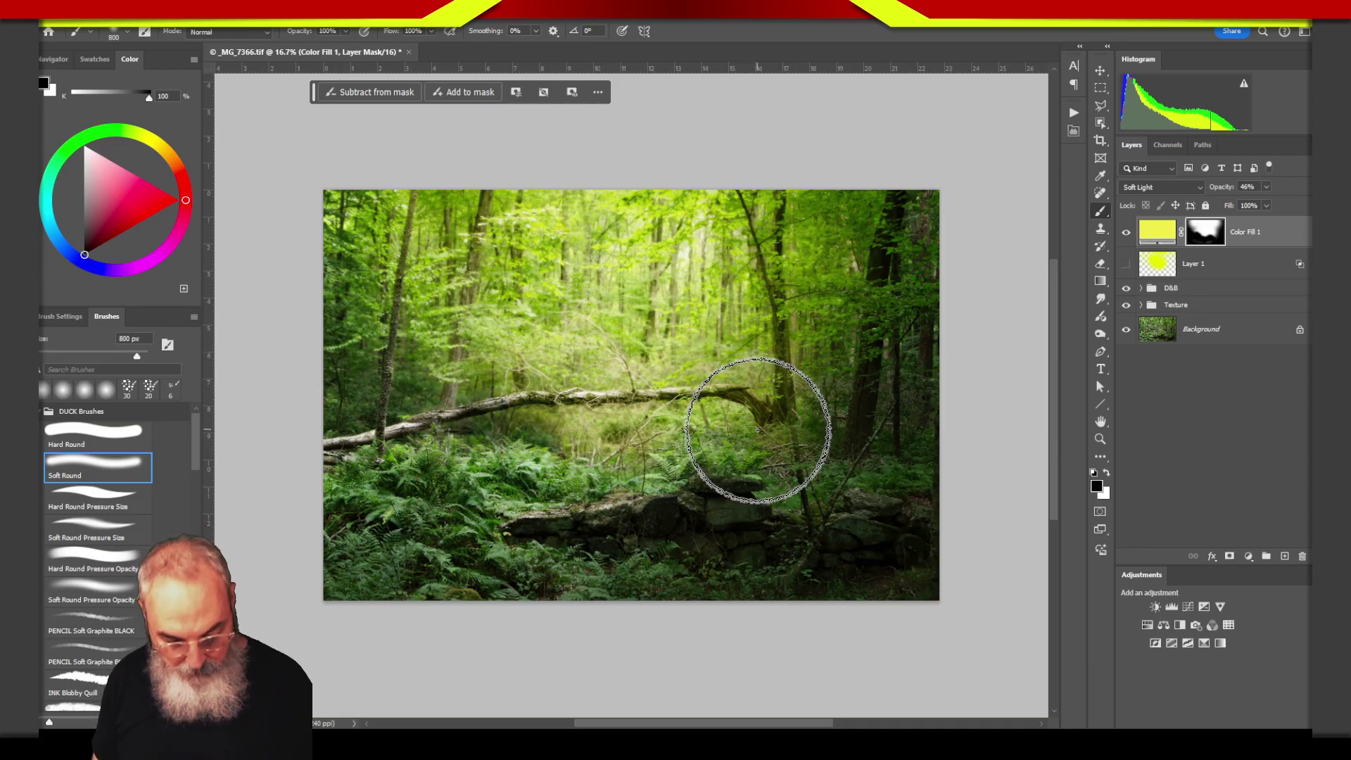
Step: With a 125 px brush, mask the tint off the tree trunk by the log
{"action": "key", "text": "bracketleft"}
{"action": "key", "text": "bracketleft"}
{"action": "key", "text": "bracketleft"}
{"action": "key", "text": "bracketleft"}
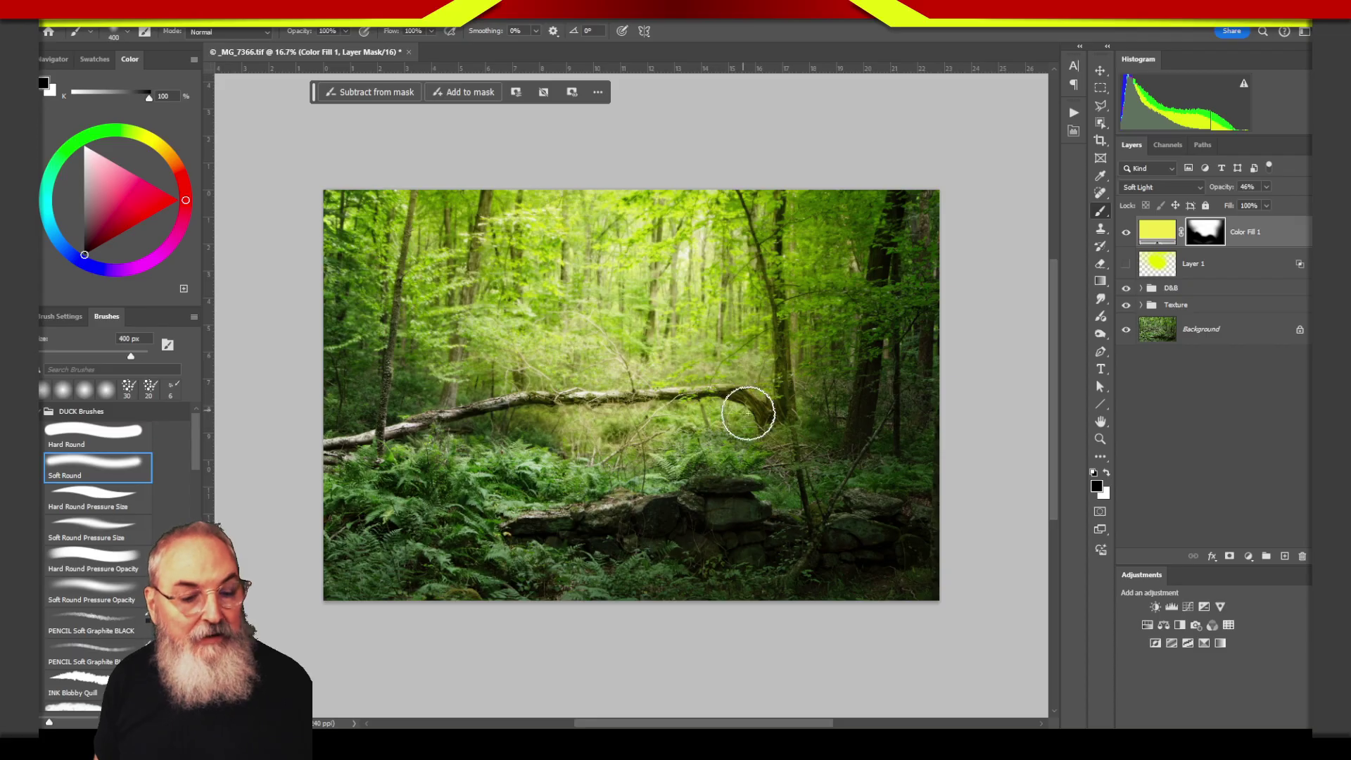
{"action": "key", "text": "bracketleft"}
{"action": "key", "text": "bracketleft"}
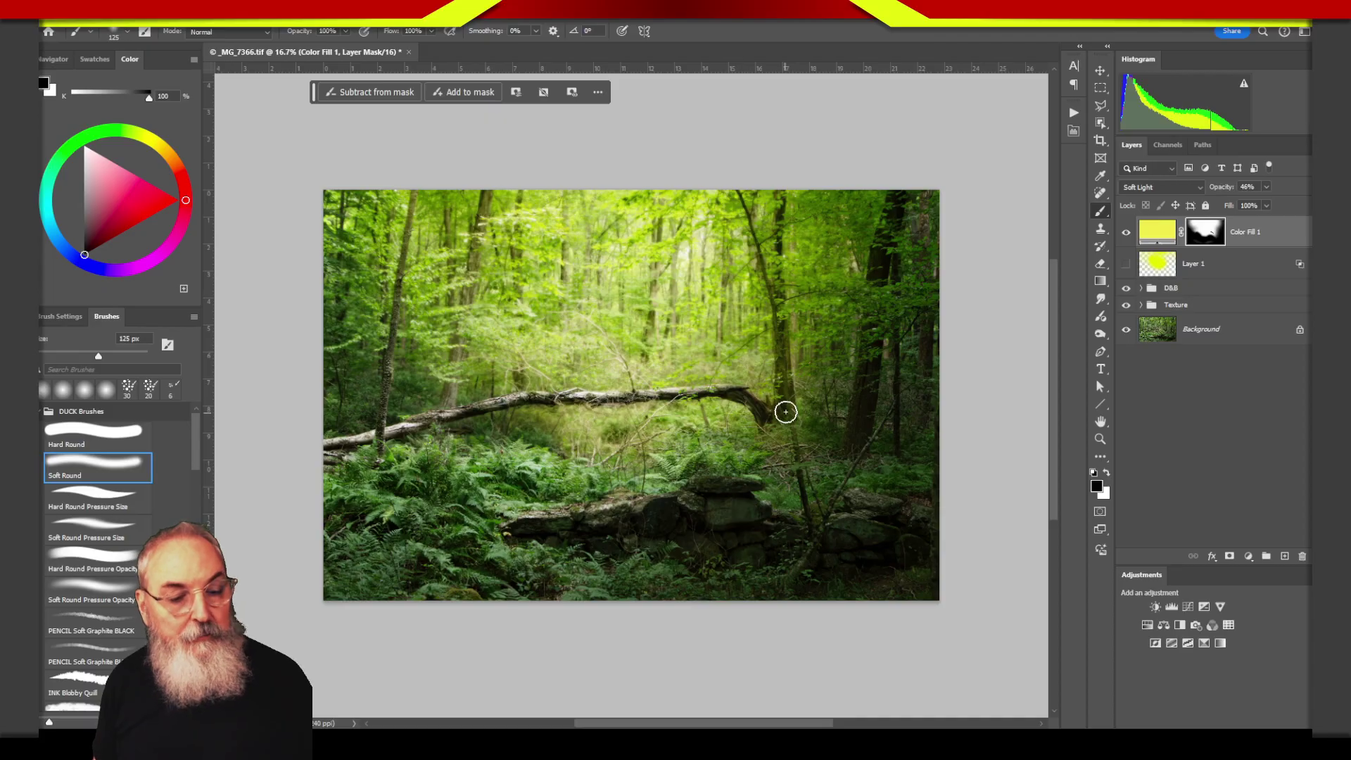
{"action": "left_click_drag", "start_coordinate": [786, 411], "coordinate": [786, 314]}
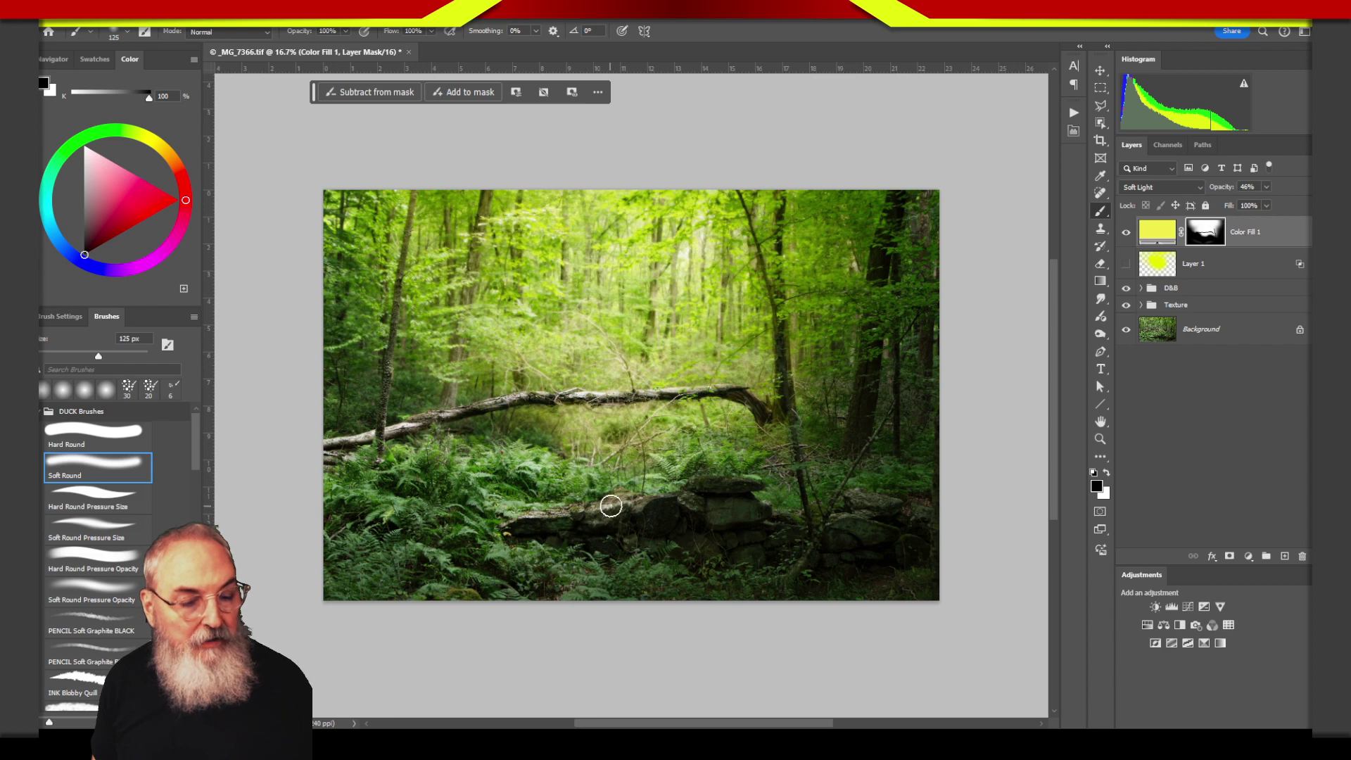
{"action": "key", "text": "x"}
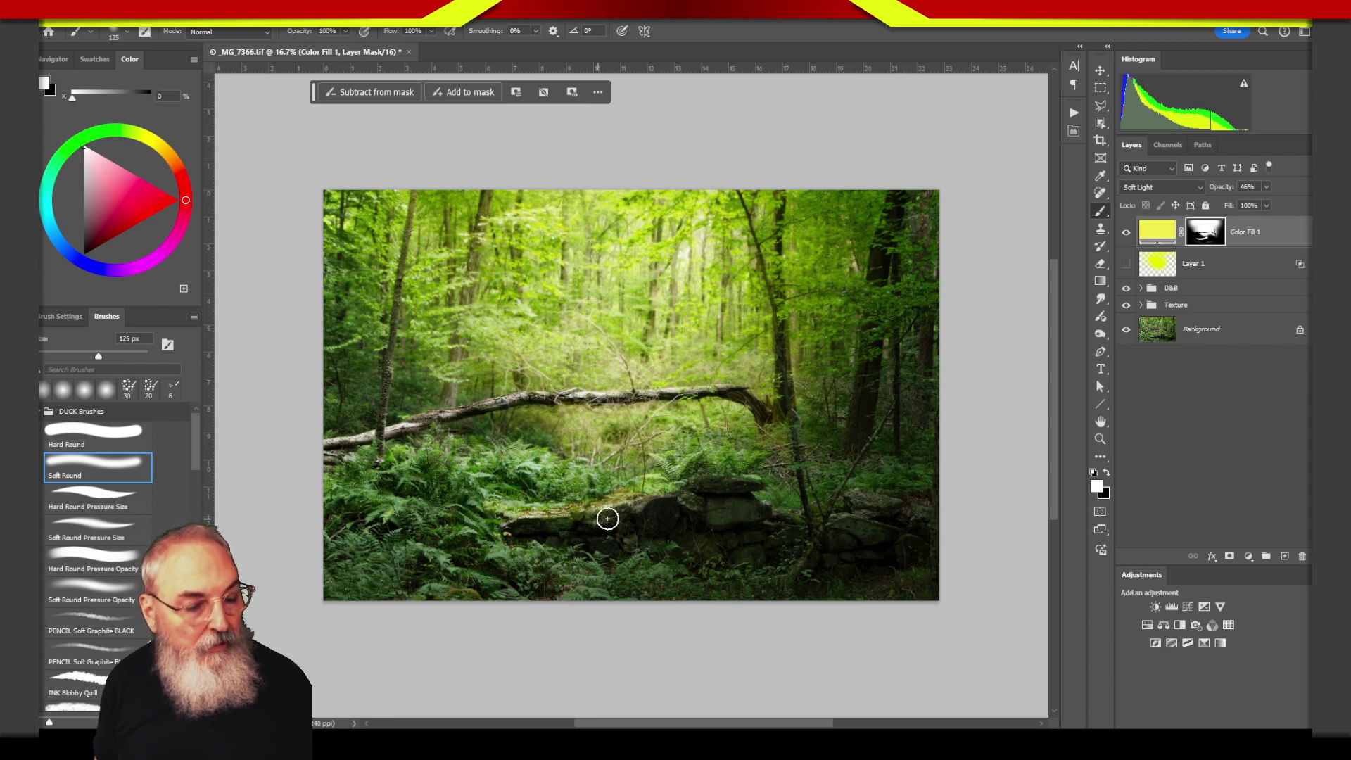
{"action": "key", "text": "x"}
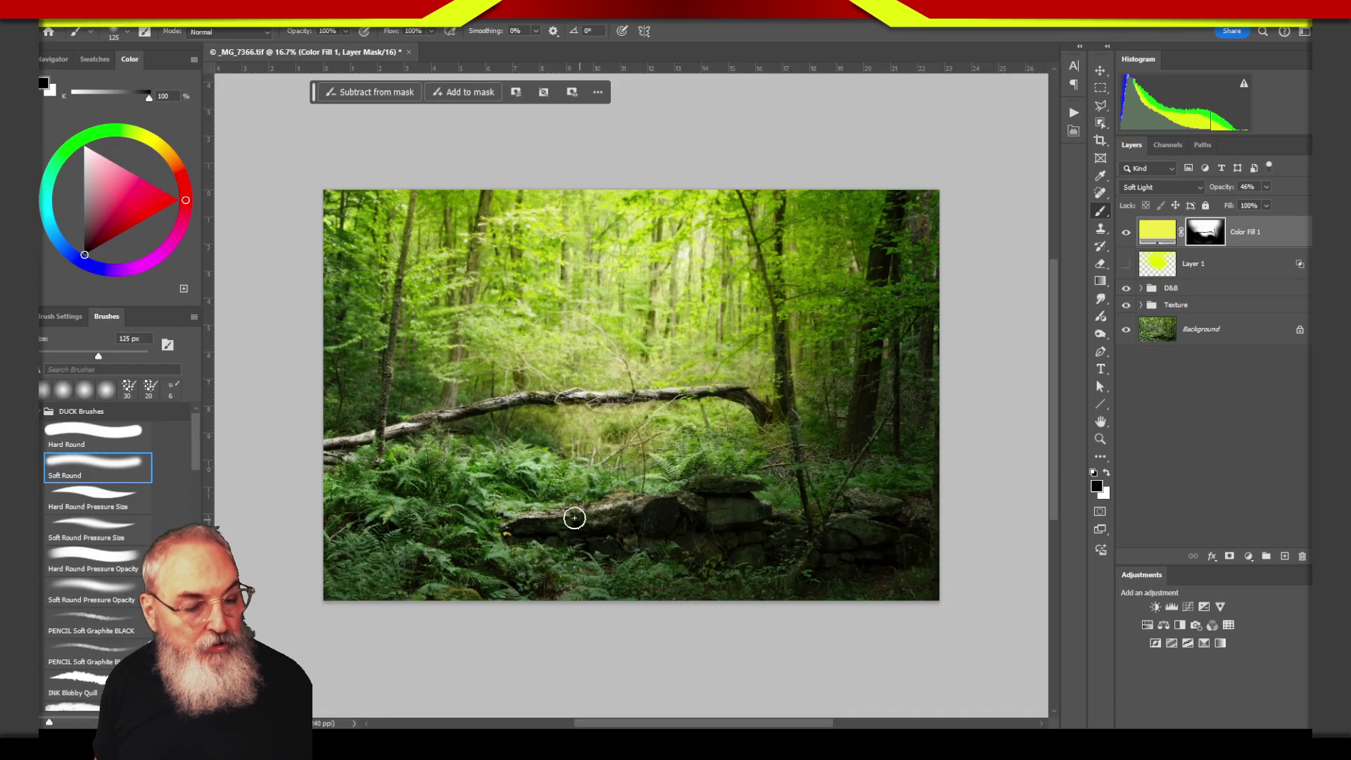
{"action": "key", "text": "x"}
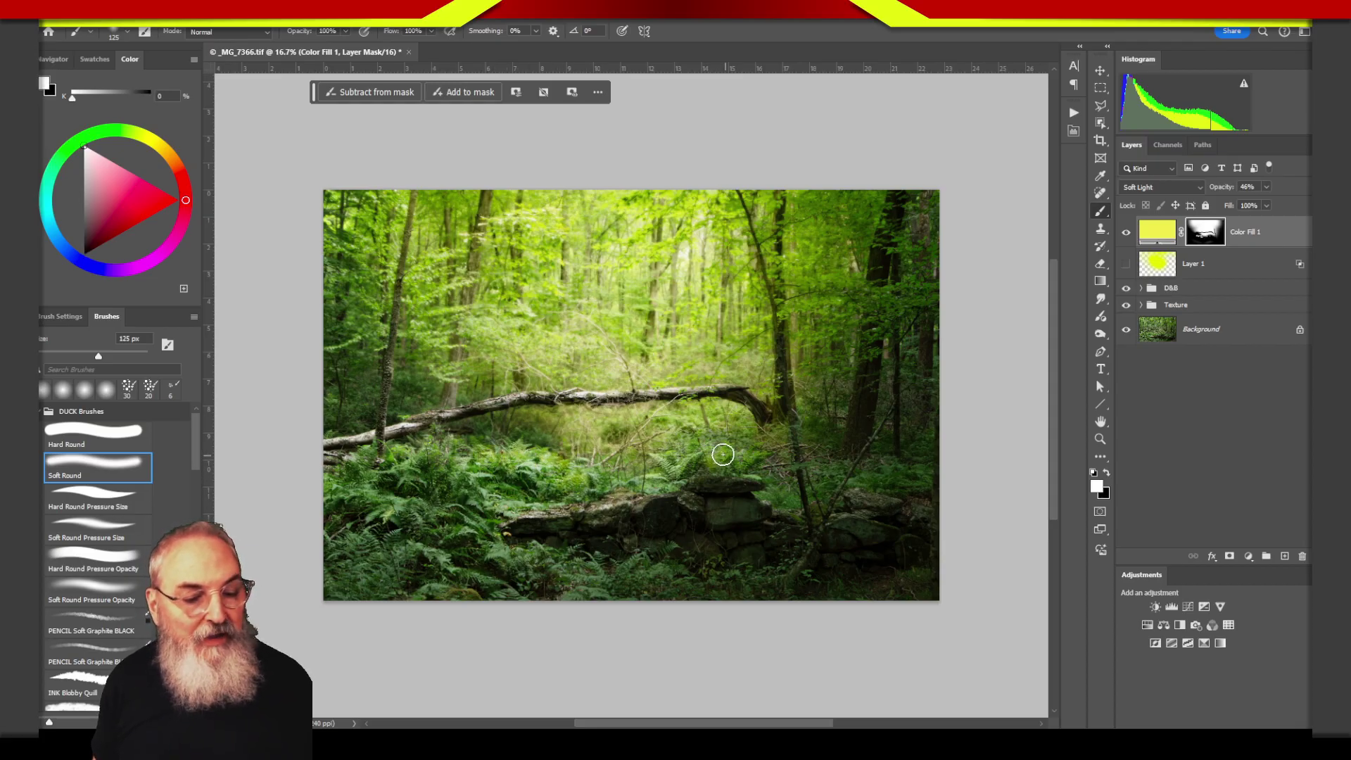
{"action": "key", "text": "x"}
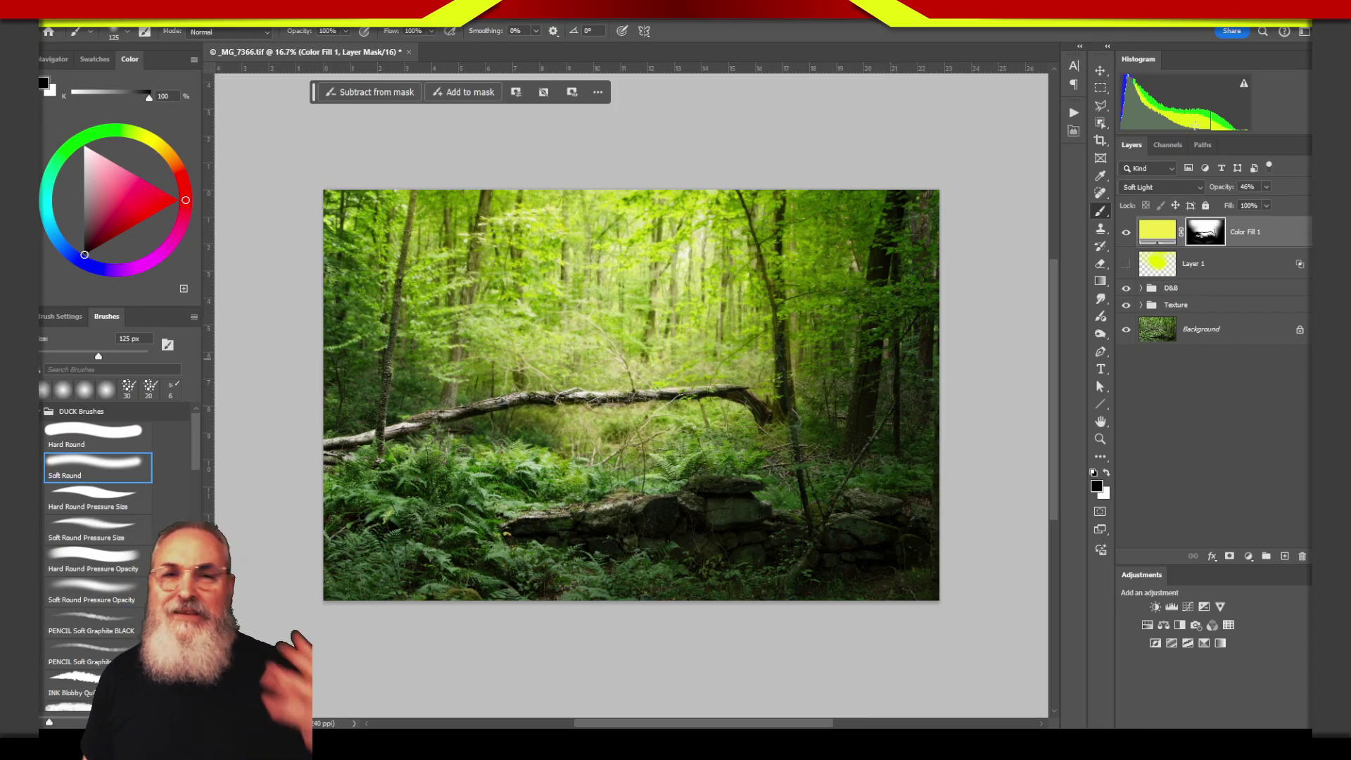
Step: Change Color Fill 1's colour from yellow to a bright lime green (H 85, S 73, B 90)
{"action": "double_click", "coordinate": [1158, 234]}
{"action": "left_click_drag", "start_coordinate": [1126, 275], "coordinate": [892, 121]}
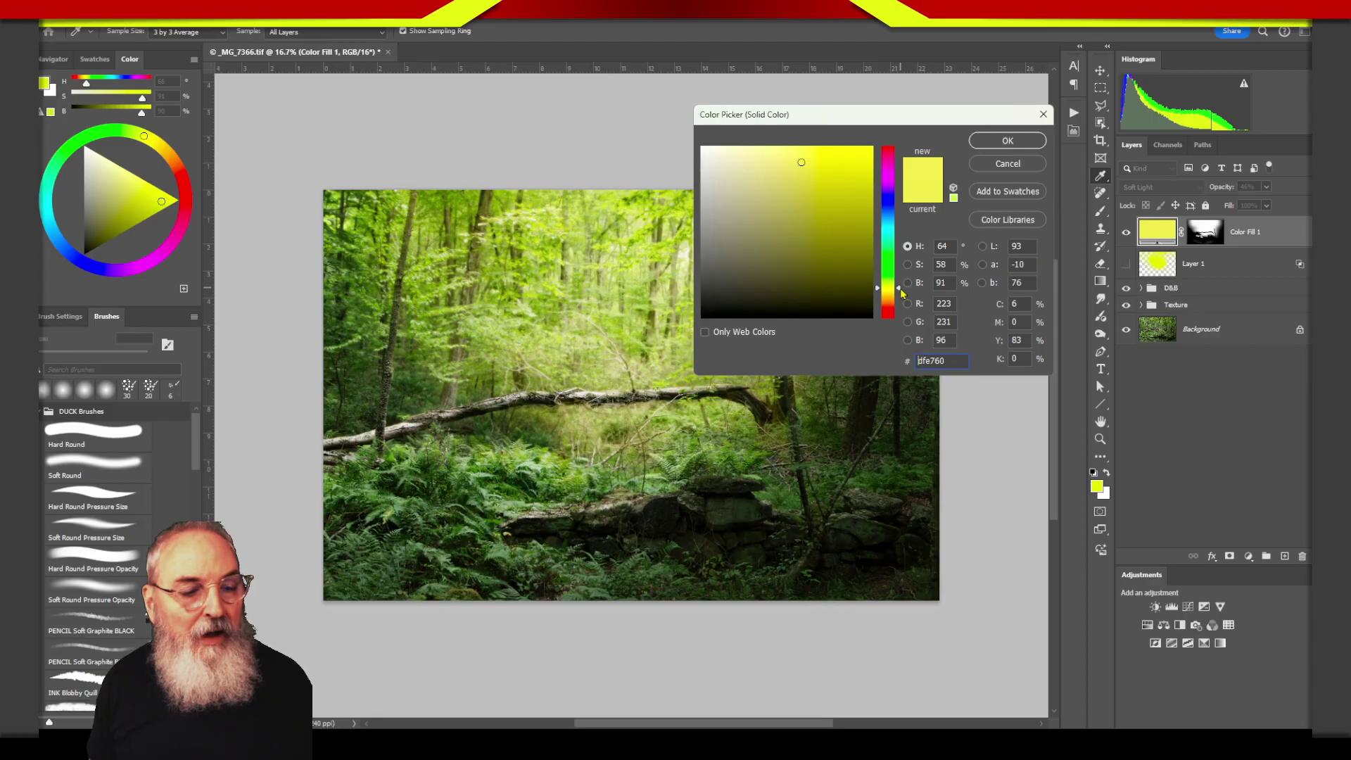
{"action": "left_click_drag", "start_coordinate": [901, 293], "coordinate": [898, 280]}
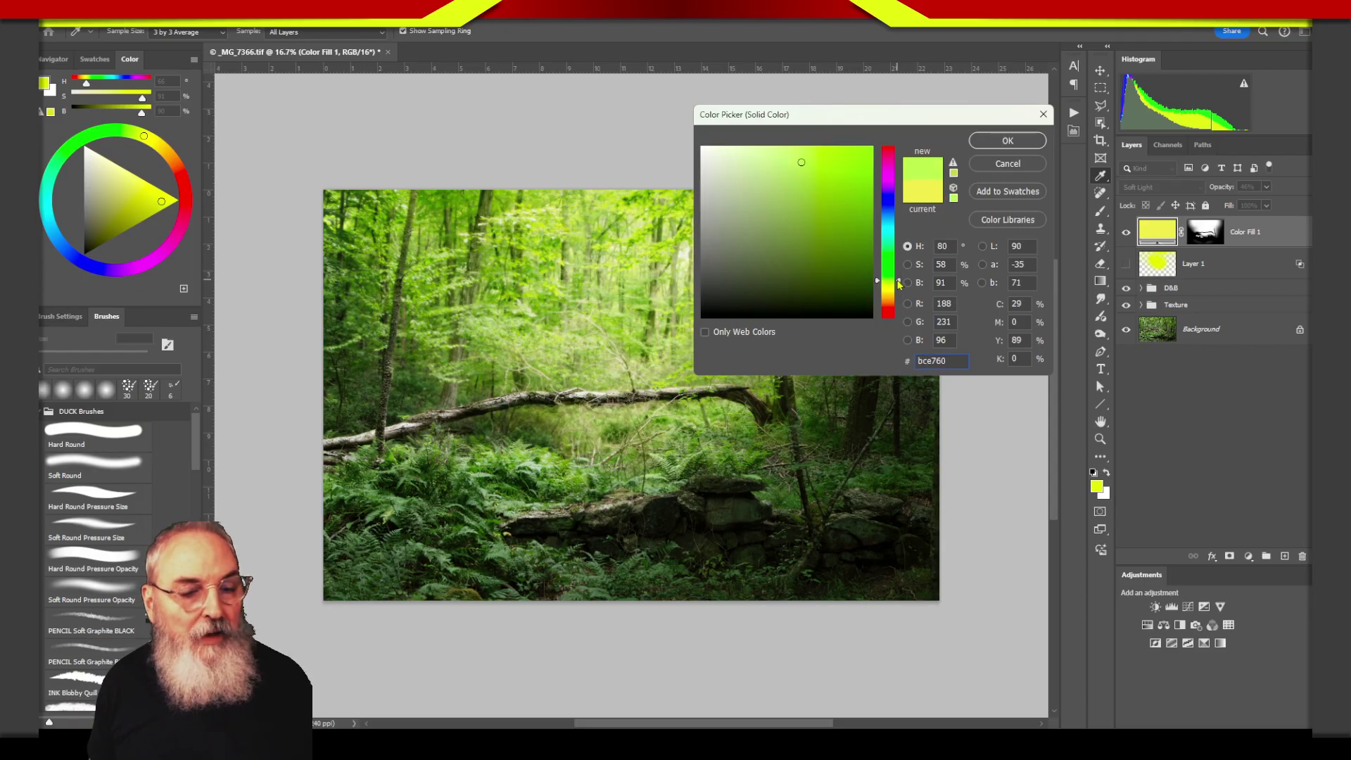
{"action": "left_click_drag", "start_coordinate": [918, 130], "coordinate": [1116, 287]}
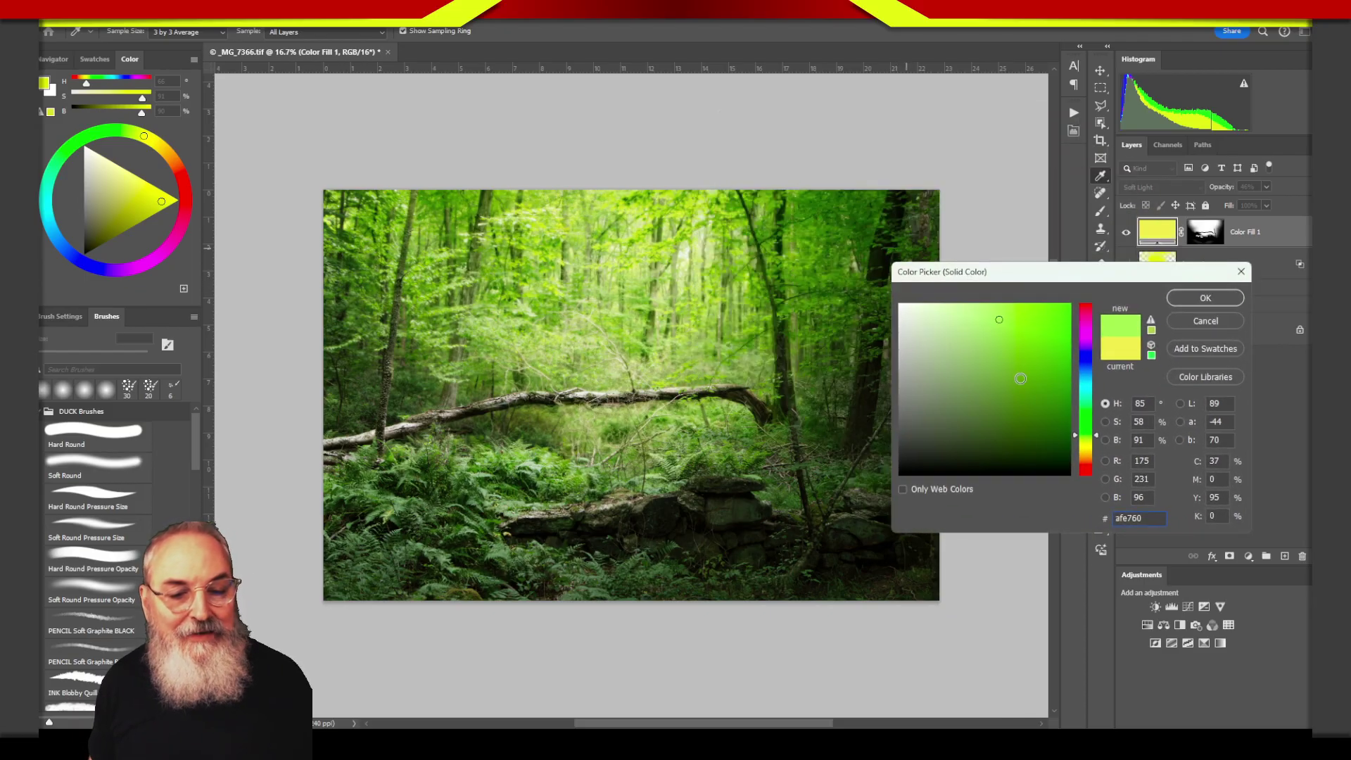
{"action": "mouse_move", "coordinate": [1005, 317]}
{"action": "left_mouse_down"}
{"action": "mouse_move", "coordinate": [1029, 397]}
{"action": "mouse_move", "coordinate": [999, 390]}
{"action": "left_mouse_up"}
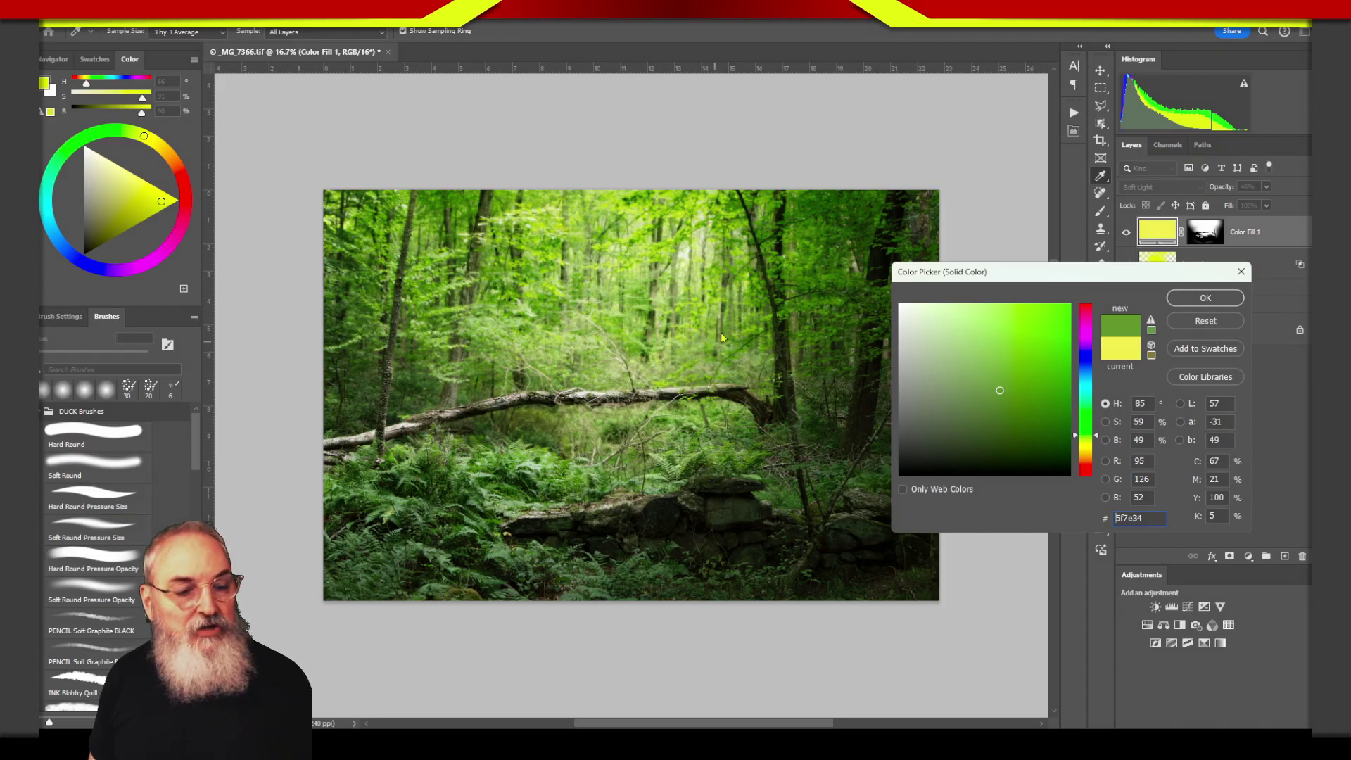
{"action": "key", "text": "alt+Tab"}
{"action": "left_click_drag", "start_coordinate": [707, 222], "coordinate": [432, 257]}
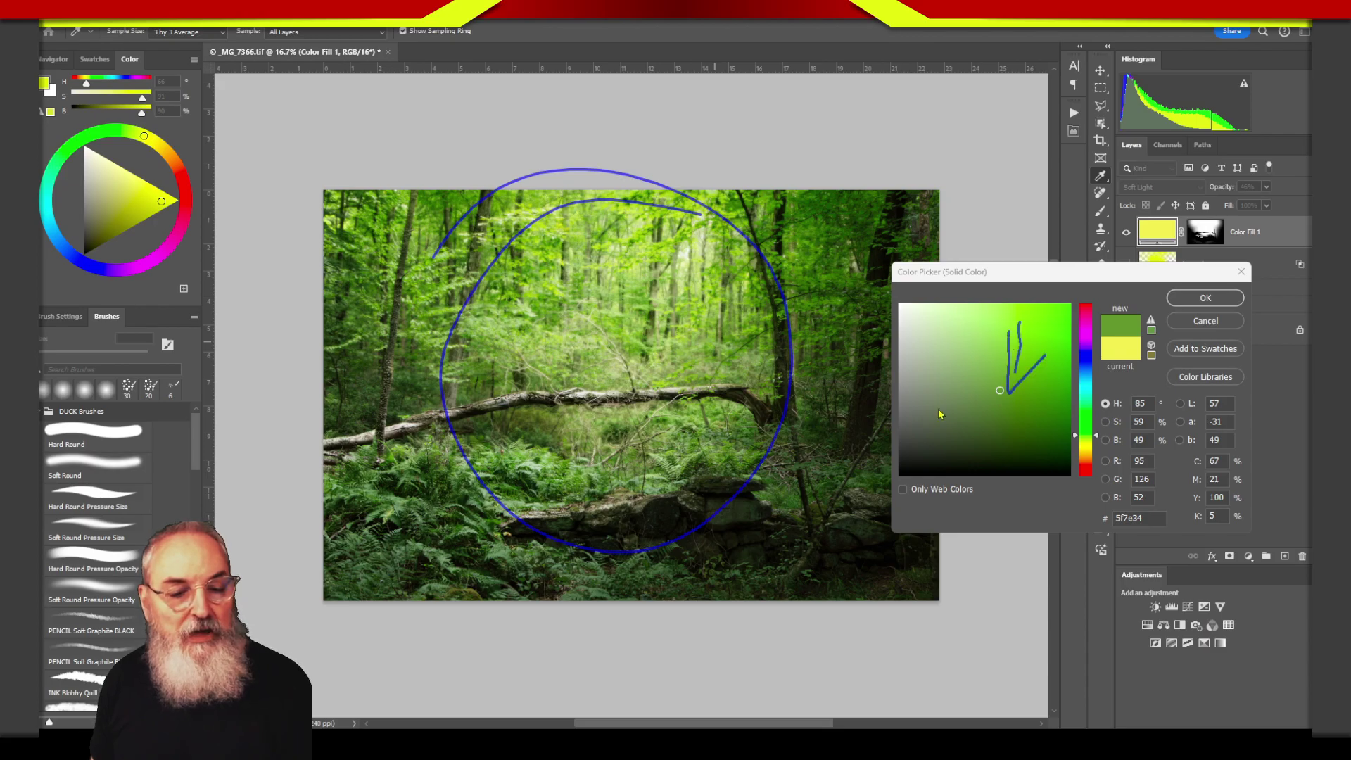
{"action": "key", "text": "alt+Tab"}
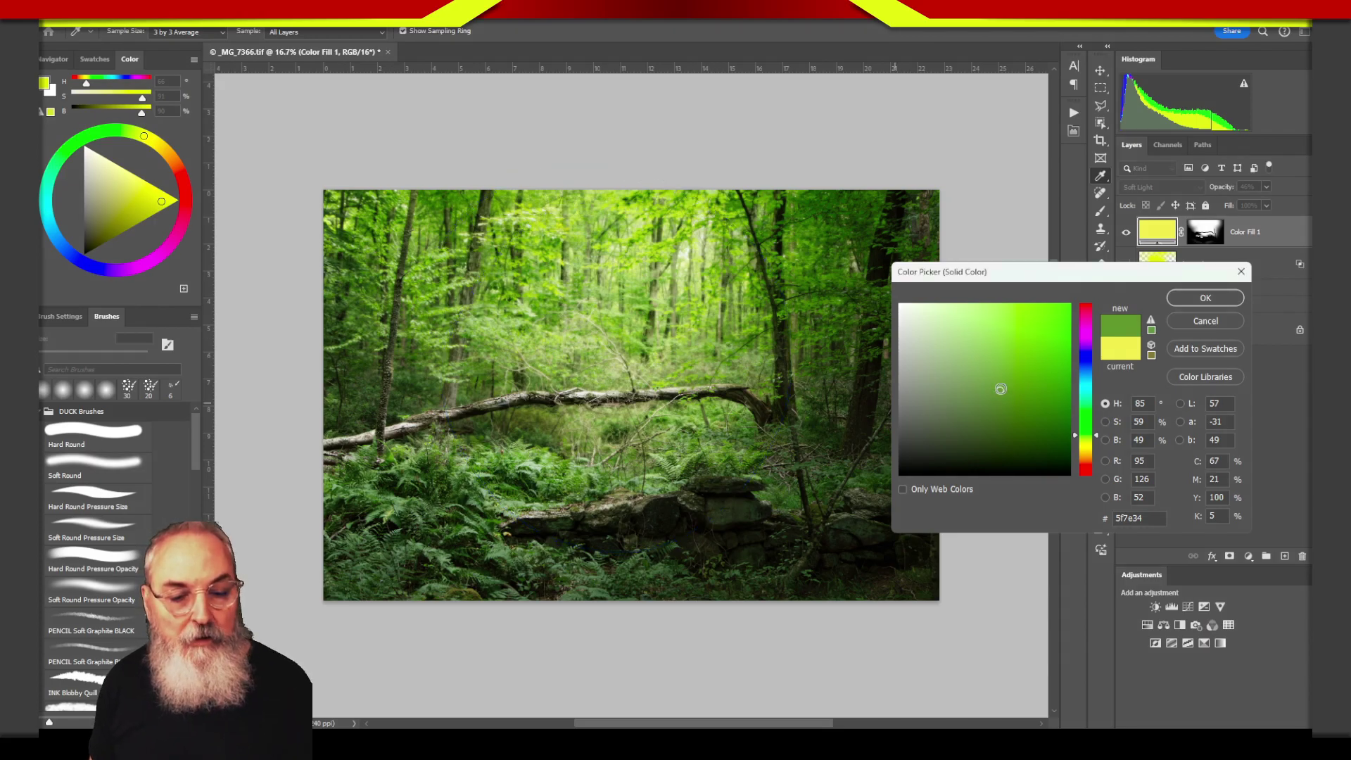
{"action": "mouse_move", "coordinate": [1001, 369]}
{"action": "left_mouse_down"}
{"action": "mouse_move", "coordinate": [1009, 332]}
{"action": "mouse_move", "coordinate": [993, 341]}
{"action": "mouse_move", "coordinate": [1009, 328]}
{"action": "left_mouse_up"}
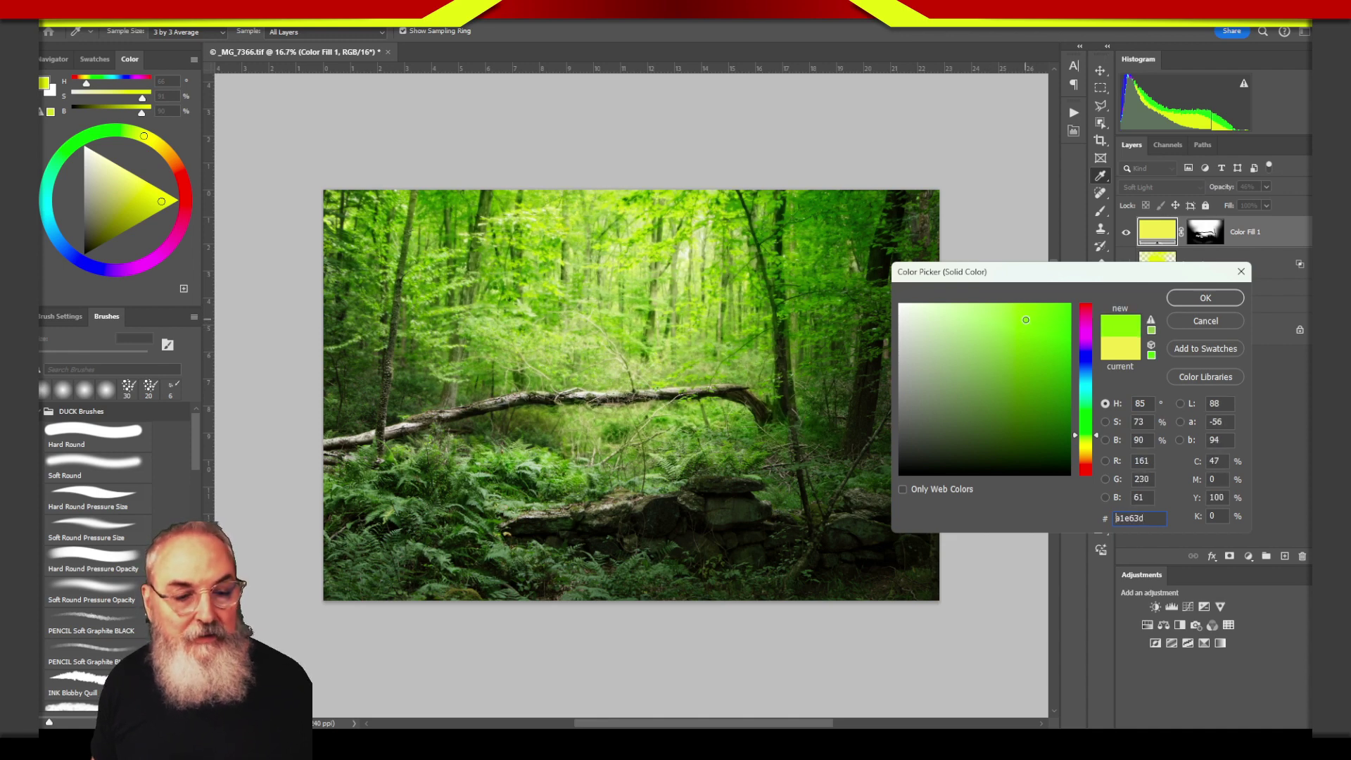
{"action": "left_click", "coordinate": [1196, 299]}
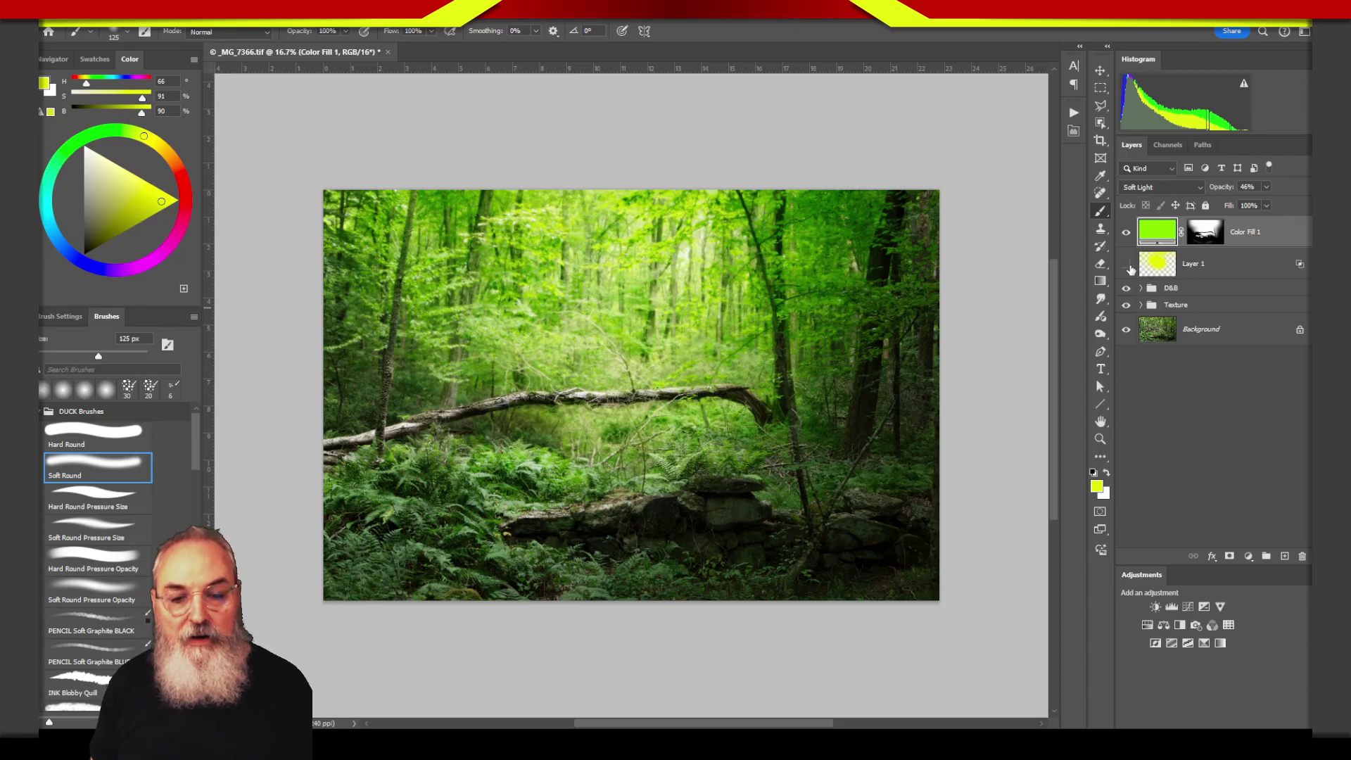
Step: Delete Layer 1, then group Color Fill 1 into a collapsed group named 'Color'
{"action": "left_click_drag", "start_coordinate": [1154, 268], "coordinate": [1303, 556]}
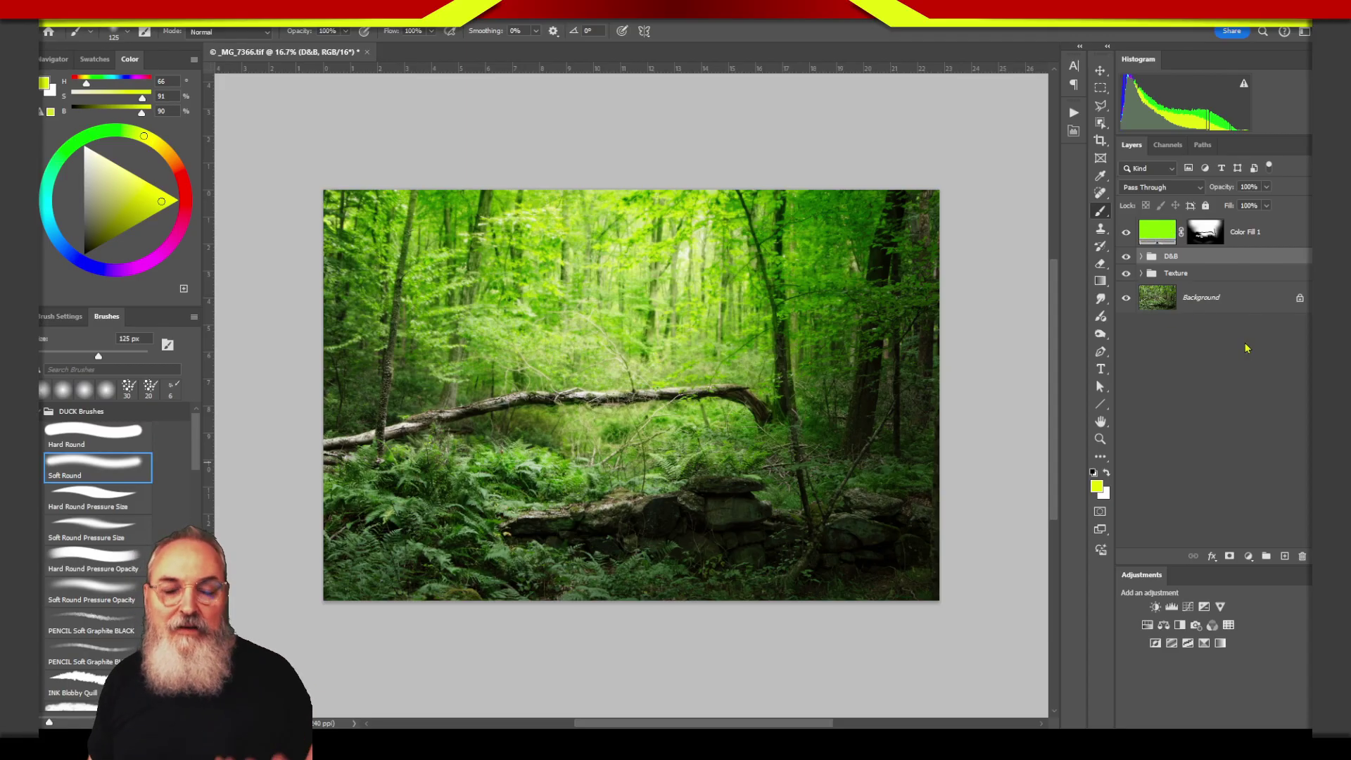
{"action": "left_click", "coordinate": [1148, 231]}
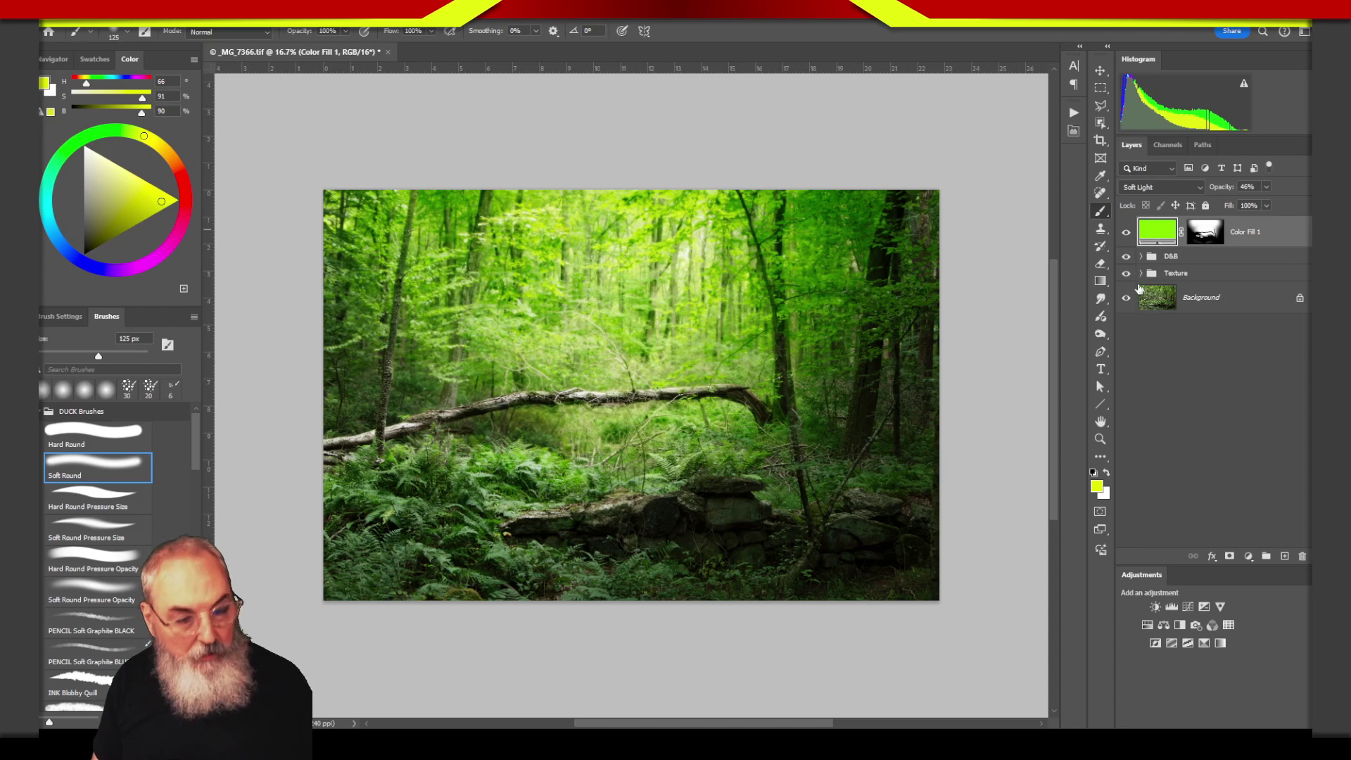
{"action": "key", "text": "ctrl+g"}
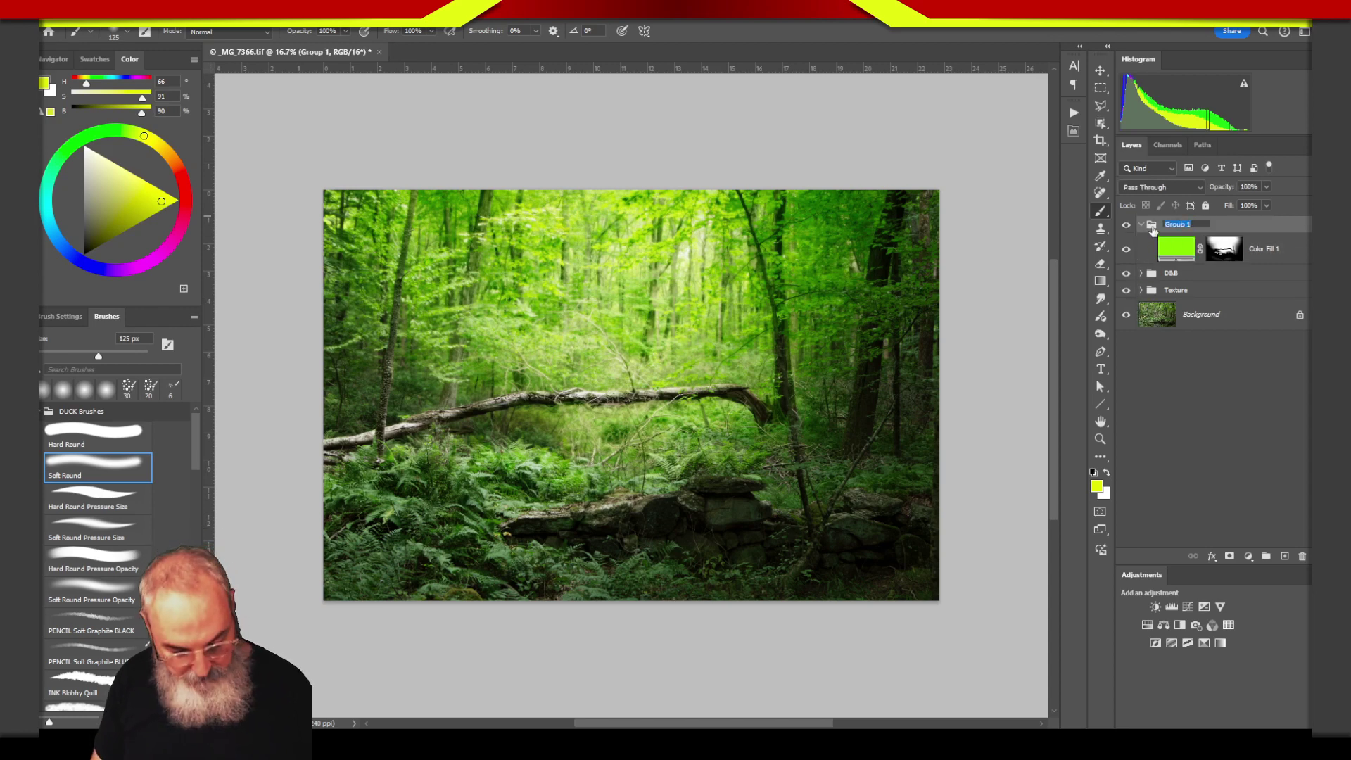
{"action": "type", "text": "Colo"}
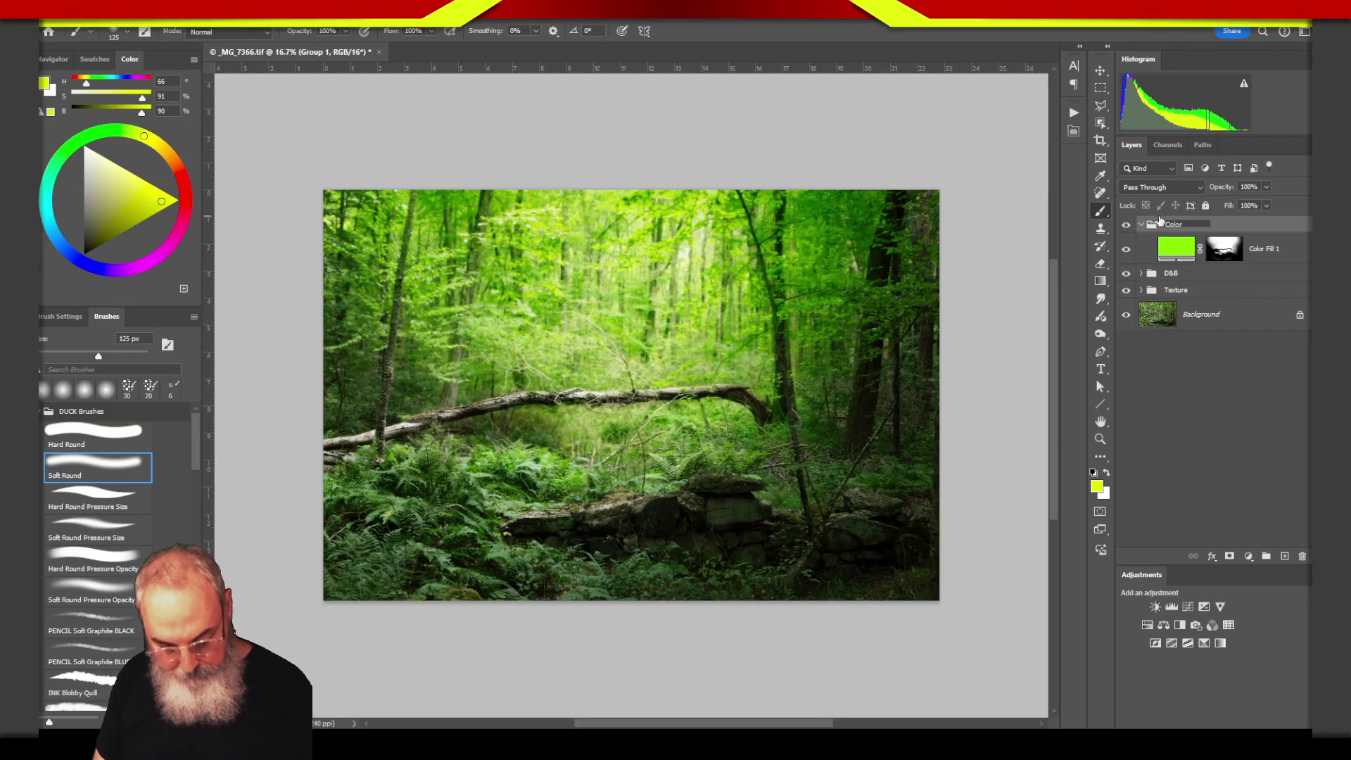
{"action": "type", "text": "r"}
{"action": "key", "text": "Return"}
{"action": "left_click", "coordinate": [1204, 402]}
{"action": "left_click", "coordinate": [1142, 225]}
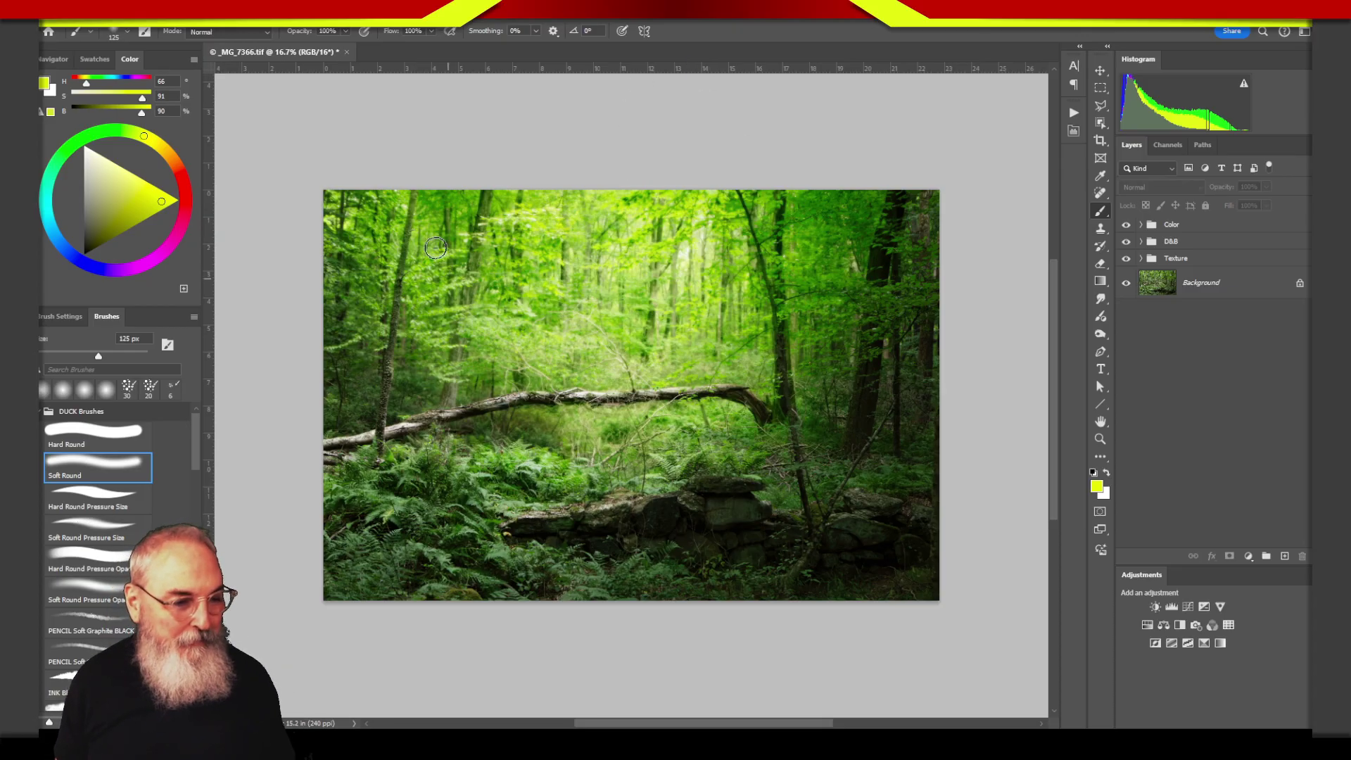
Step: Expand the Color group, target Color Fill 1's mask, and shrink the brush to 80 px
{"action": "left_click", "coordinate": [1140, 224]}
{"action": "left_click", "coordinate": [1225, 248]}
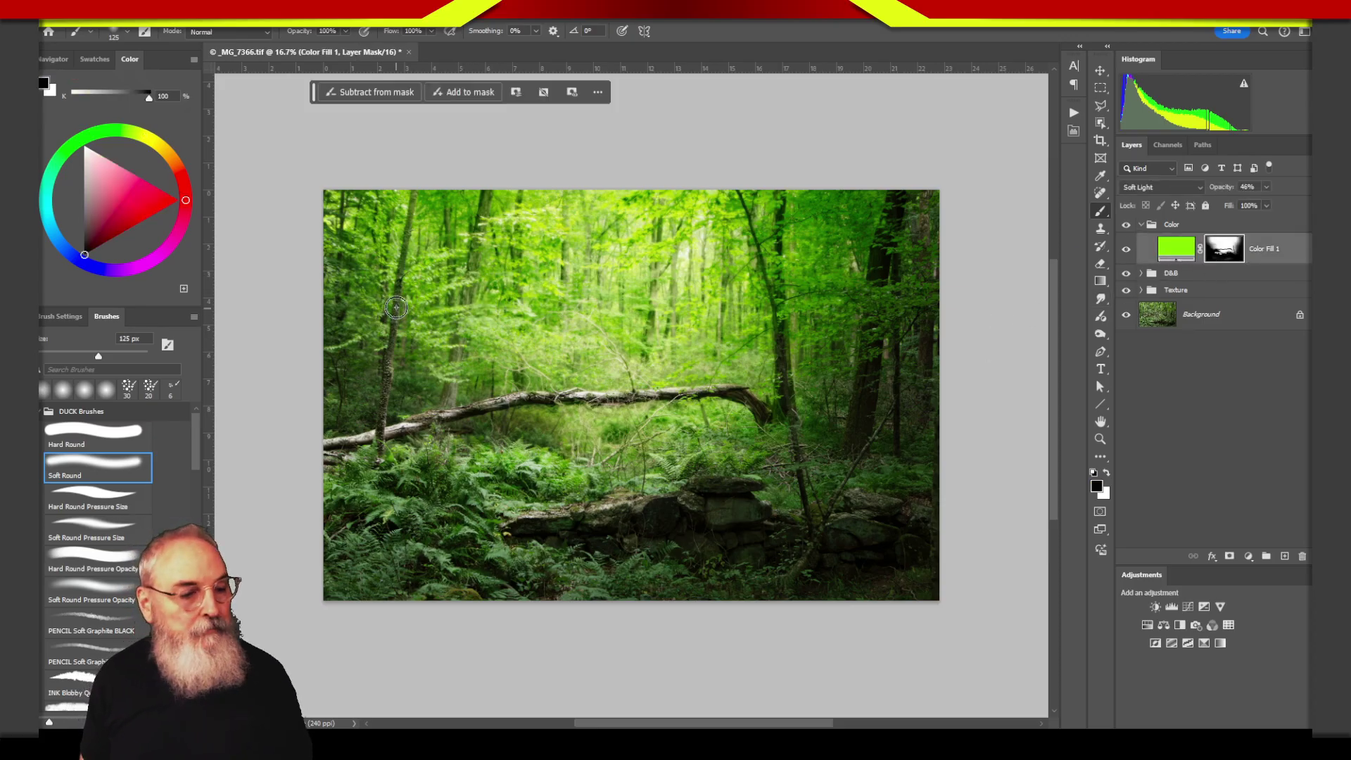
{"action": "key", "text": "bracketleft"}
{"action": "key", "text": "bracketleft"}
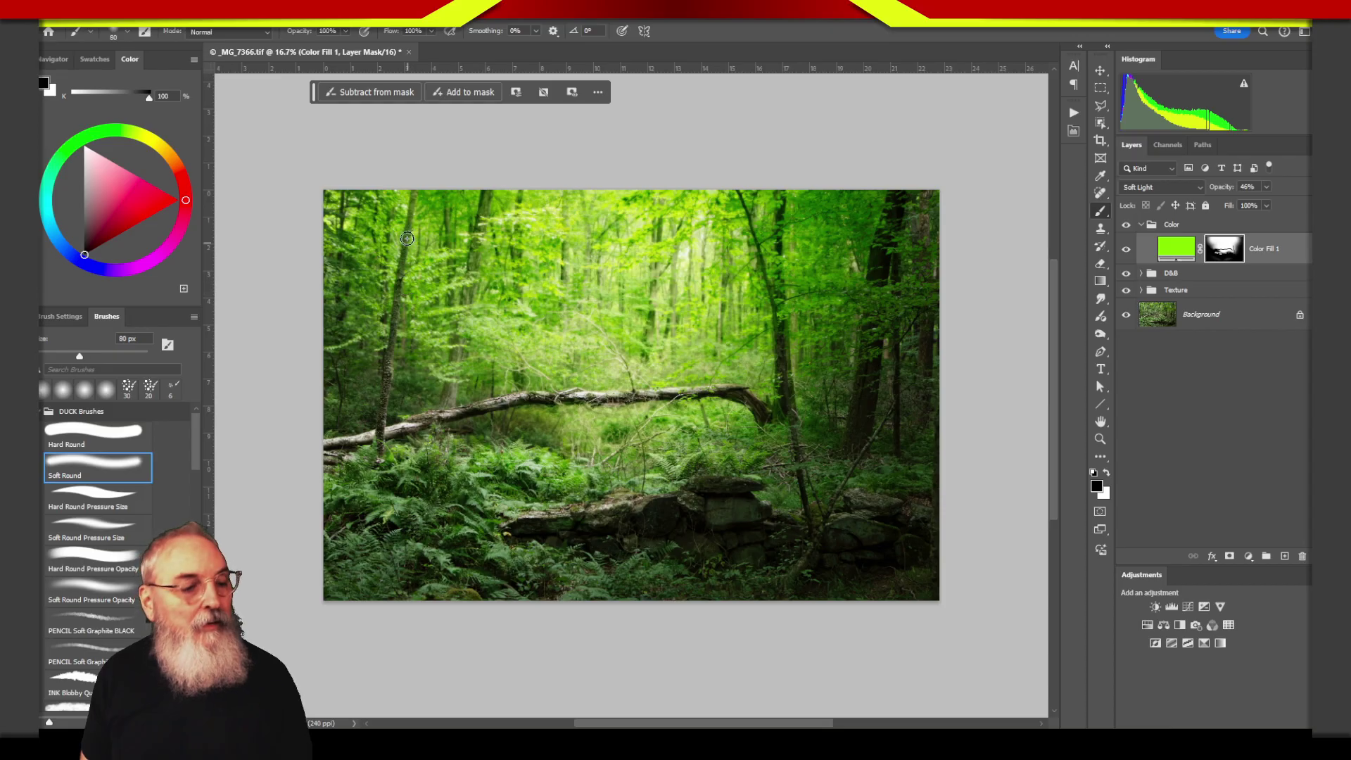
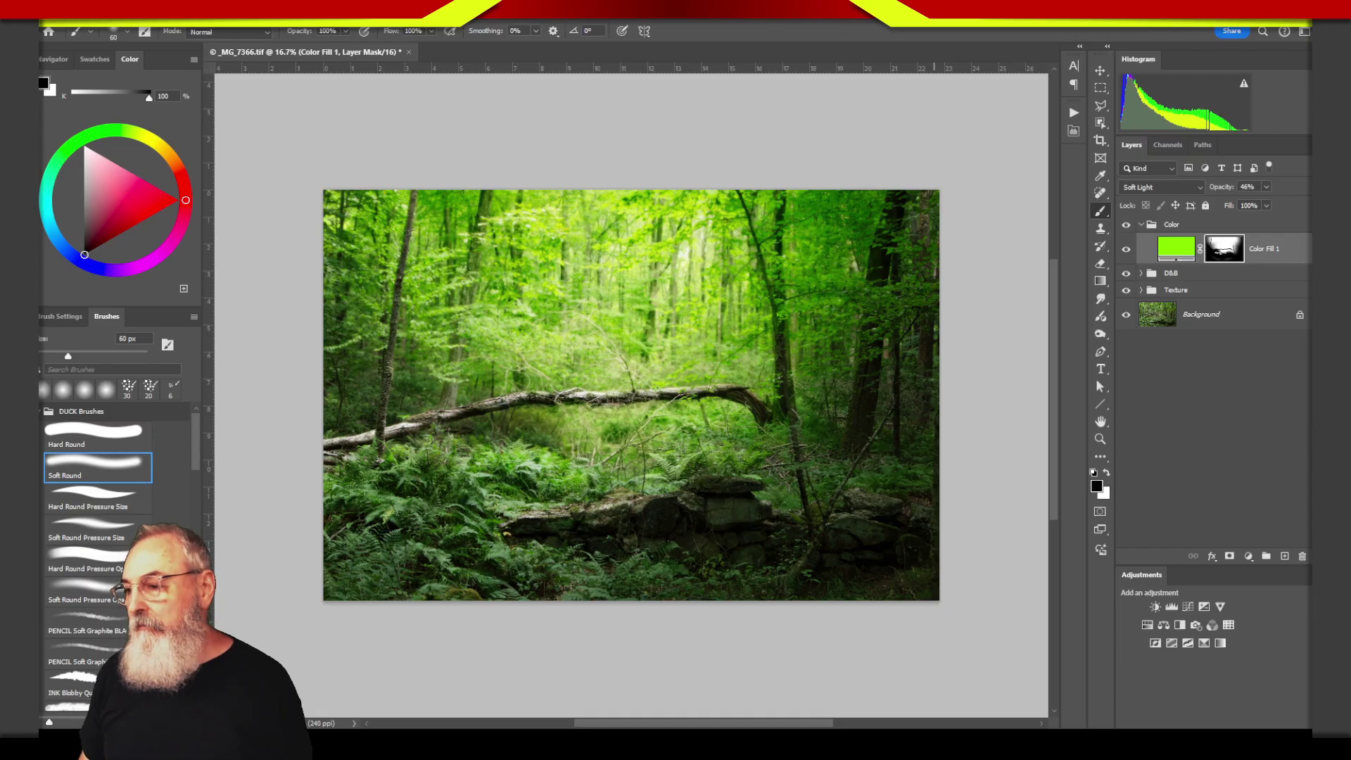
Step: Switch from Photoshop back to Lightroom Classic to view the forest photo
{"action": "key", "text": "alt+Tab"}
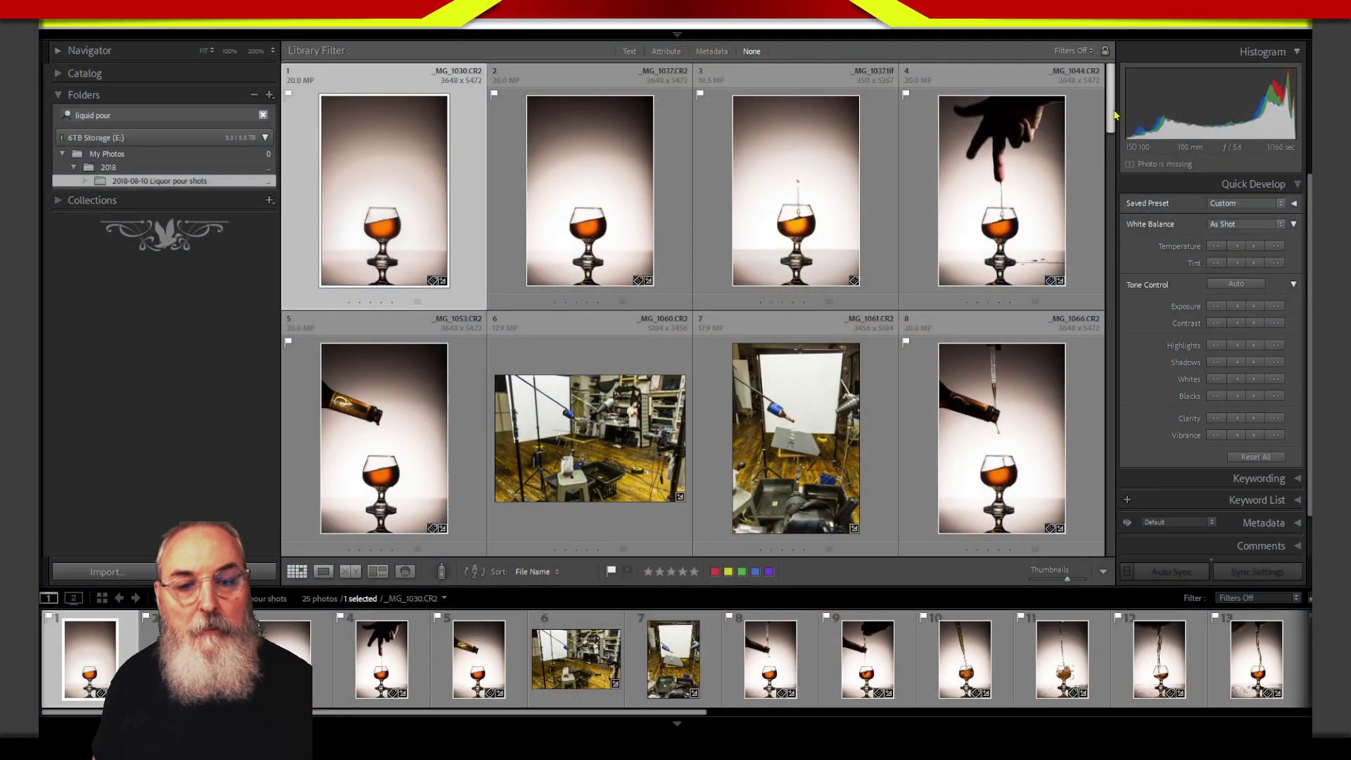
Step: Browse the last pour photos Pour2b, Pour3 and Pour4 in single-photo view
{"action": "scroll", "coordinate": [1112, 302], "scroll_direction": "down", "scroll_amount": 5}
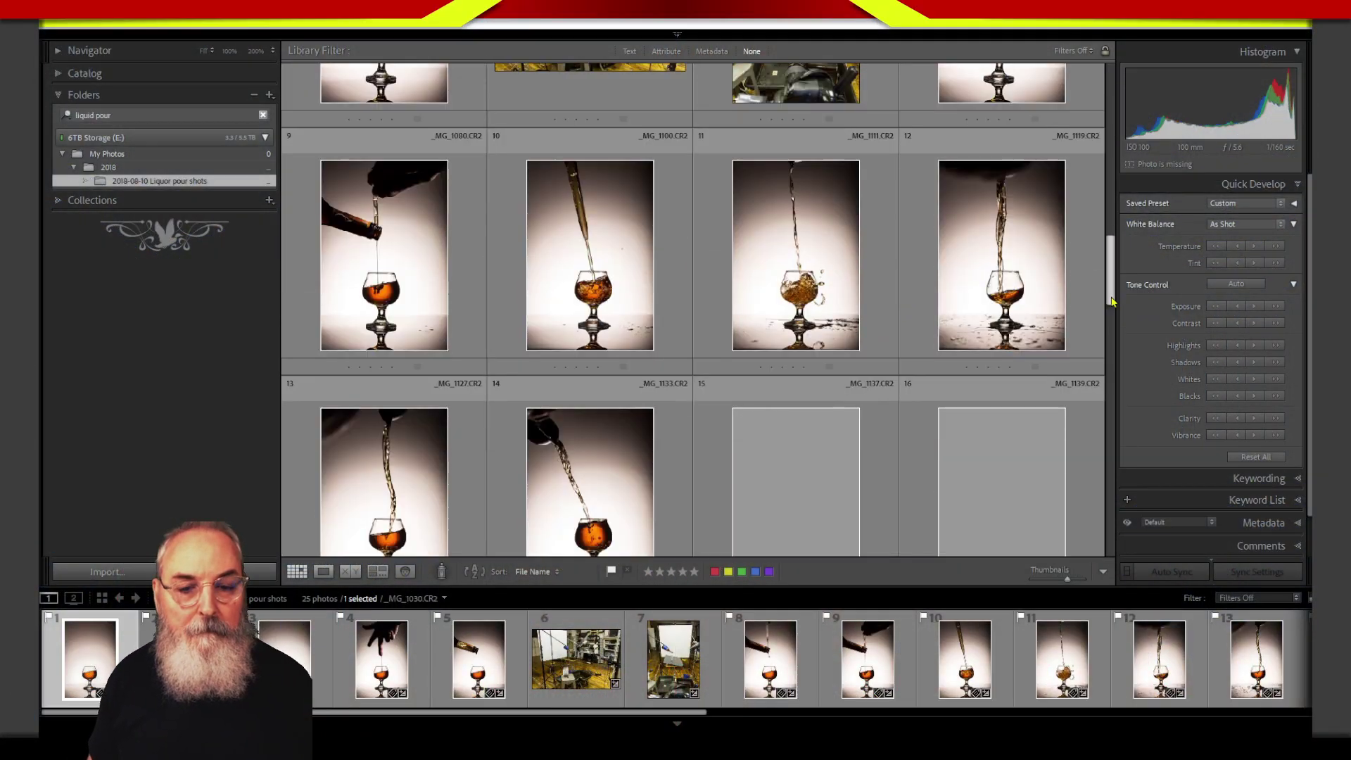
{"action": "scroll", "coordinate": [1111, 301], "scroll_direction": "down", "scroll_amount": 10}
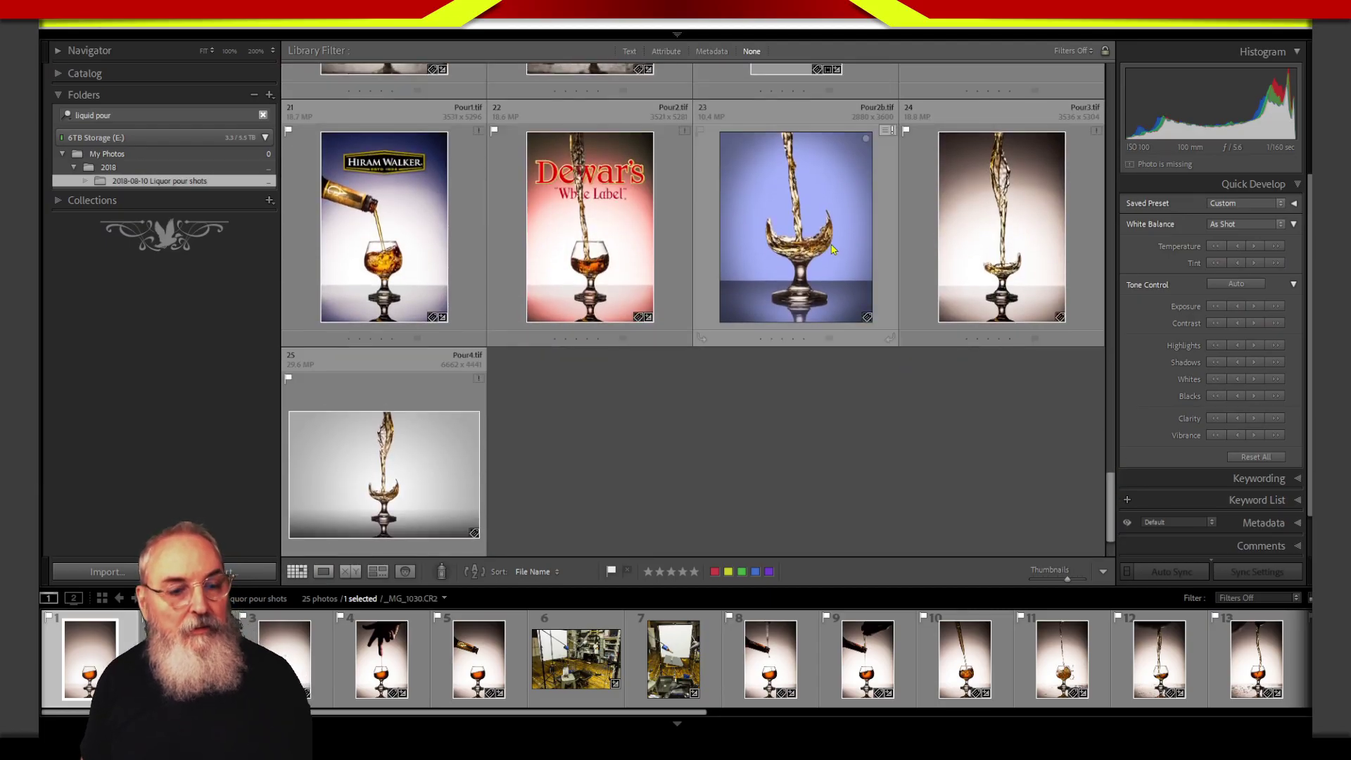
{"action": "left_click", "coordinate": [831, 249]}
{"action": "key", "text": "e"}
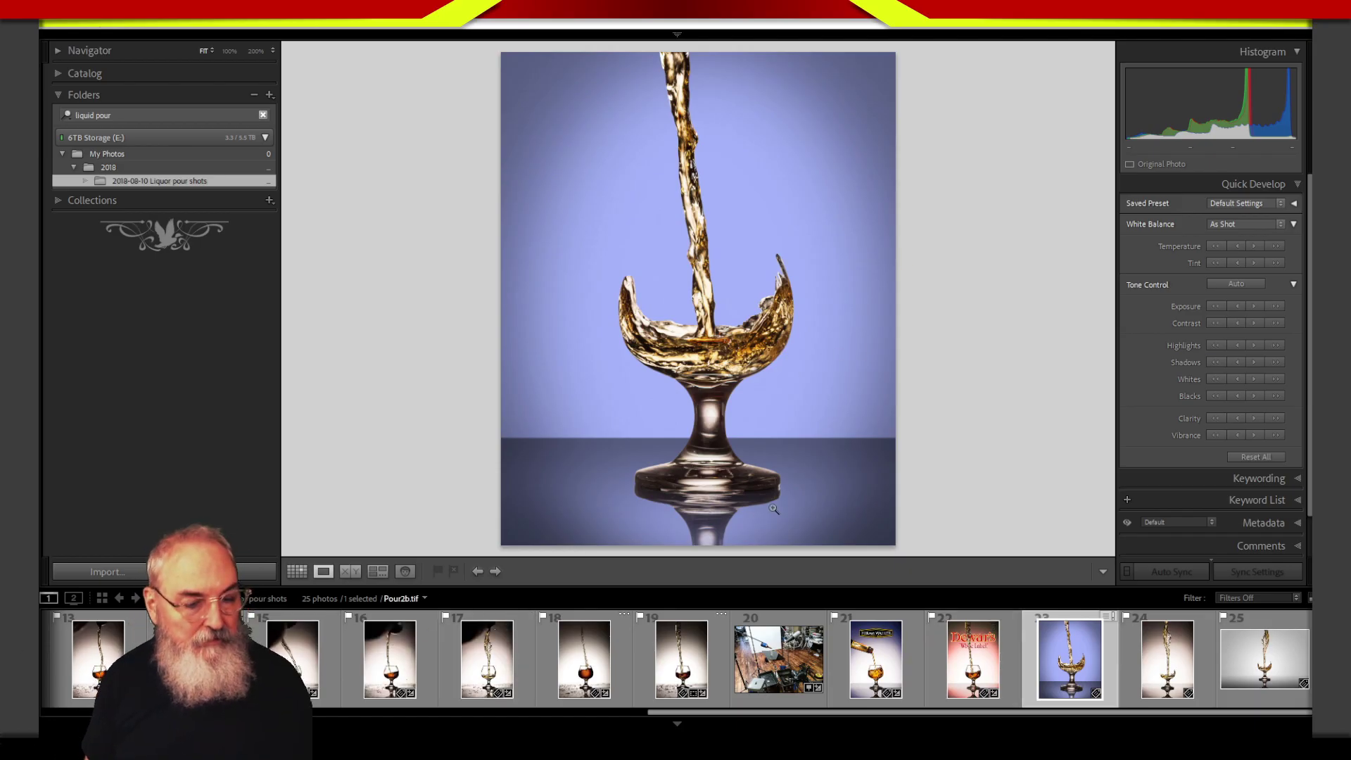
{"action": "mouse_move", "coordinate": [1069, 659]}
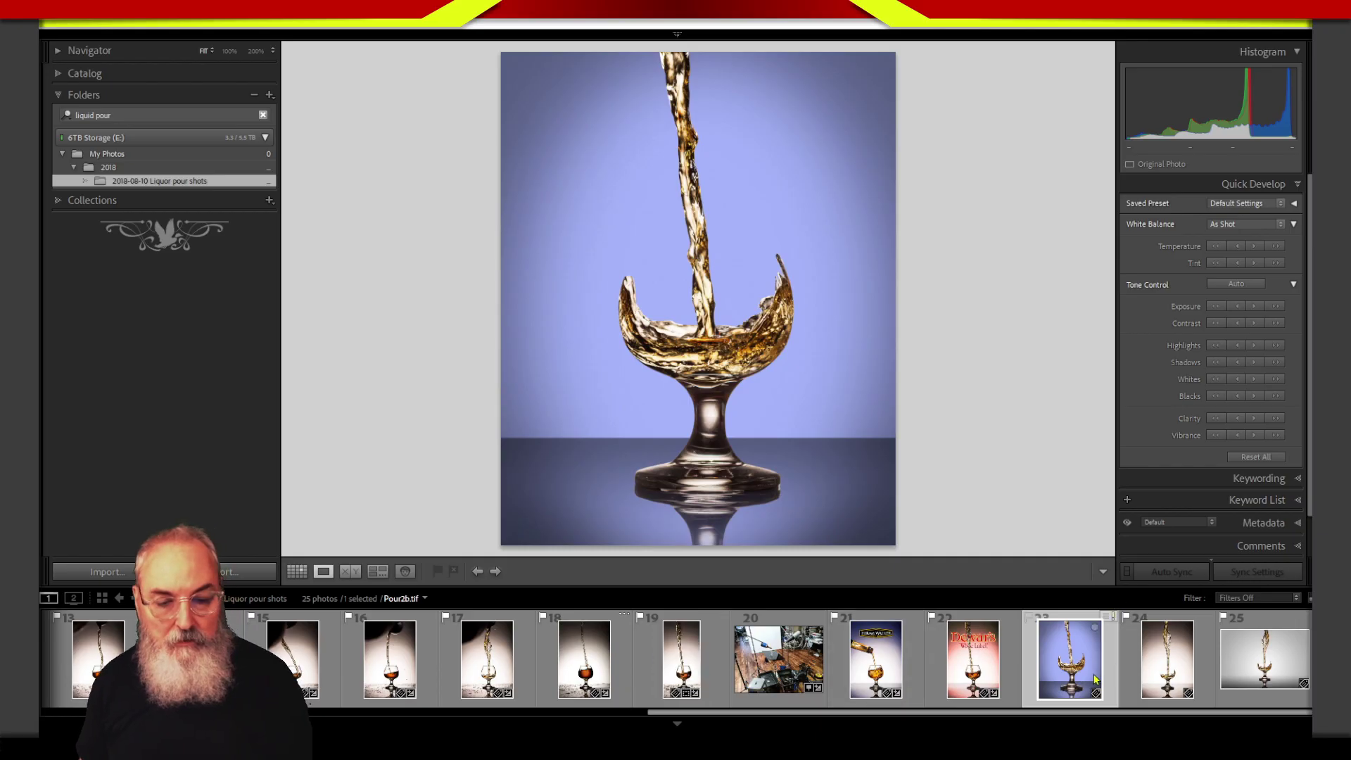
{"action": "left_click", "coordinate": [1162, 667]}
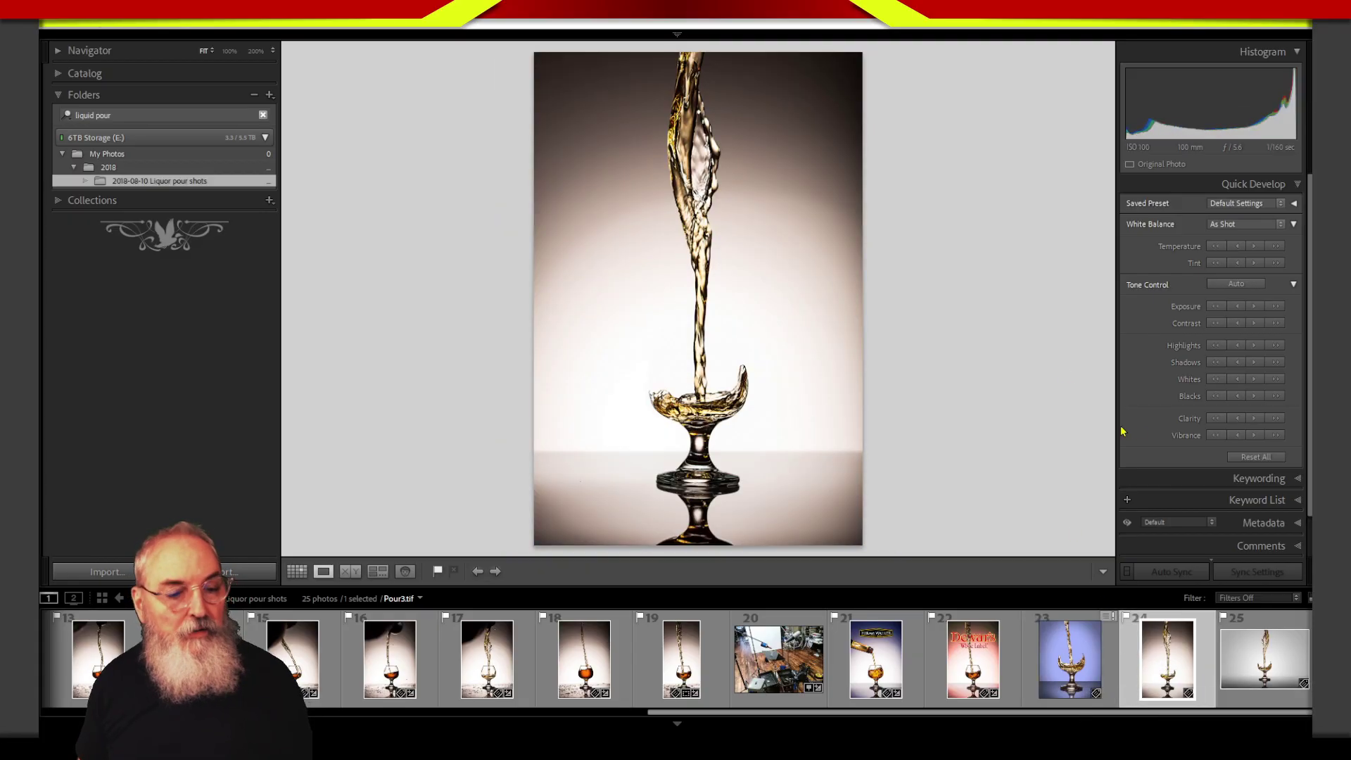
{"action": "left_click", "coordinate": [1260, 674]}
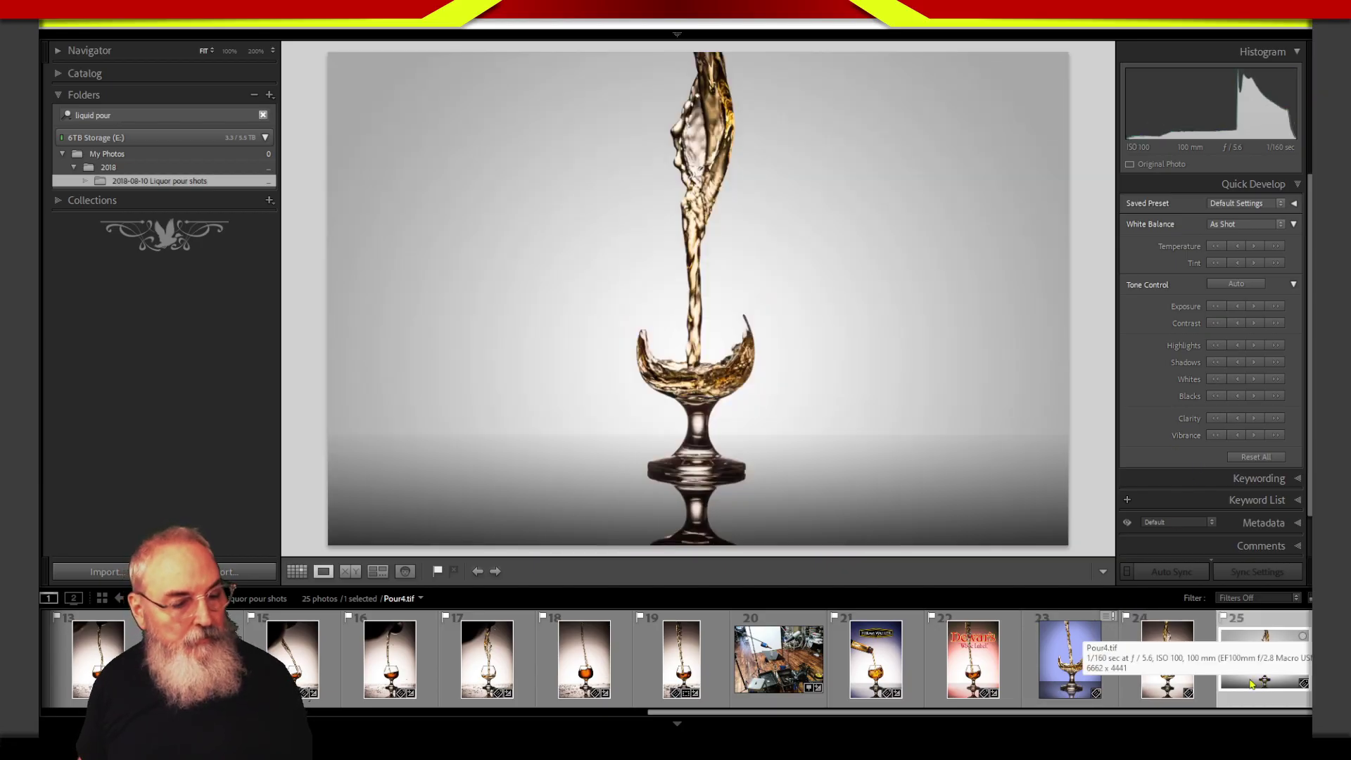
Step: Compare Pour2b again, then send Pour3.tif to Photoshop with Ctrl+E
{"action": "left_click", "coordinate": [1166, 670]}
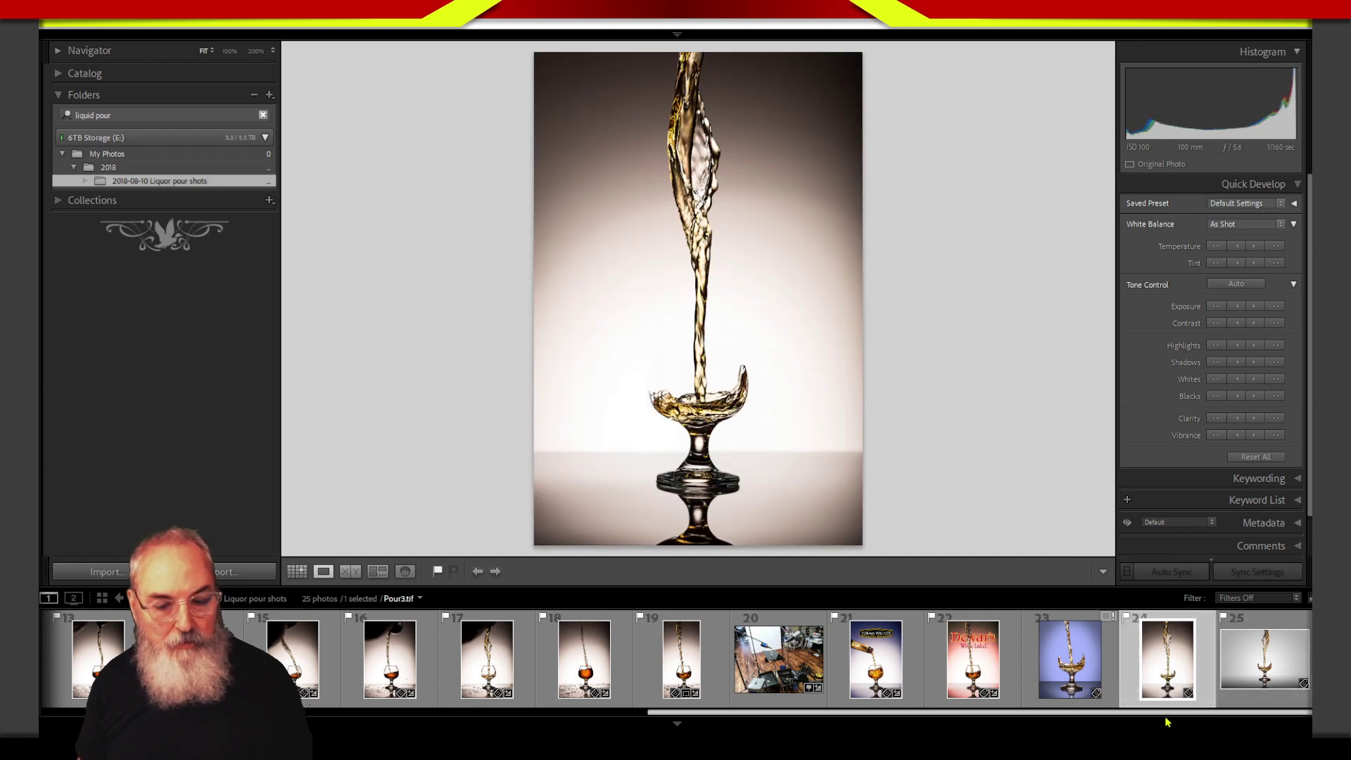
{"action": "left_click", "coordinate": [1075, 678]}
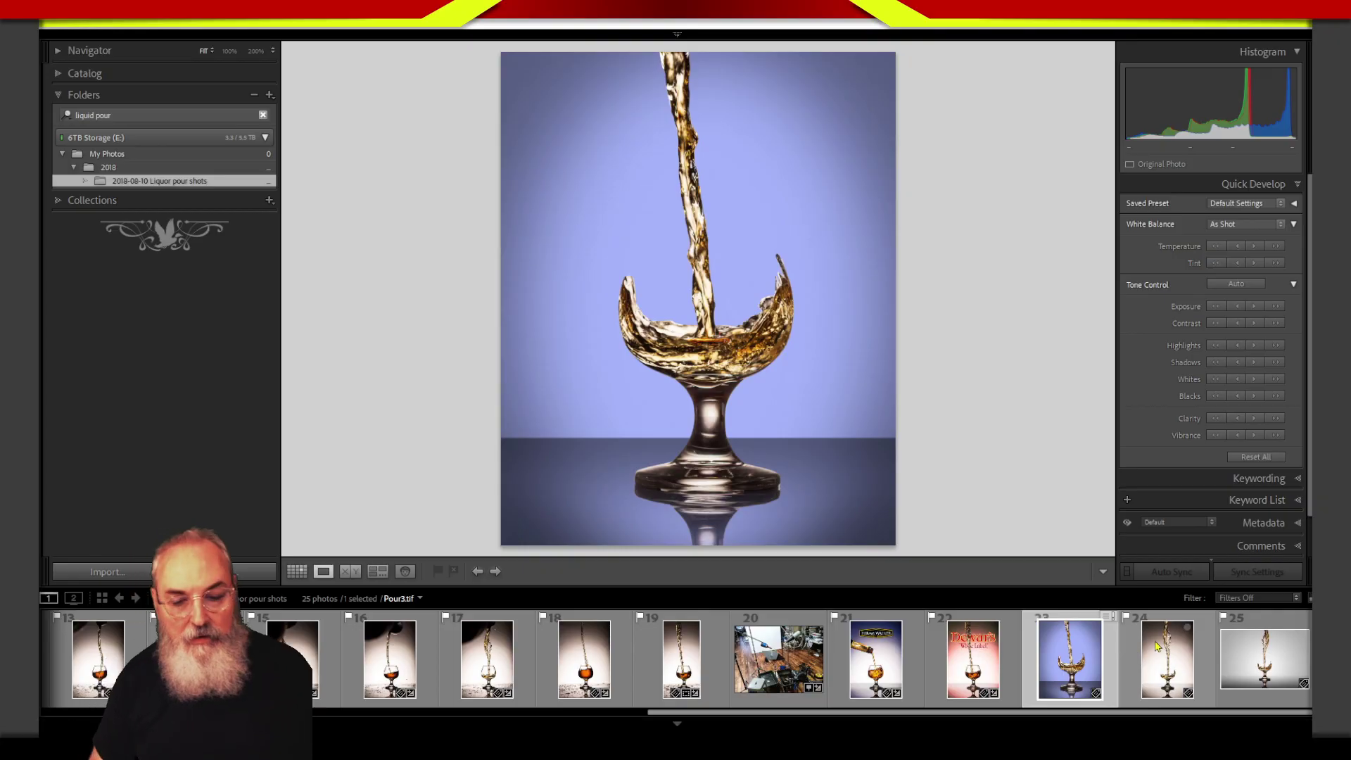
{"action": "left_click", "coordinate": [1154, 676]}
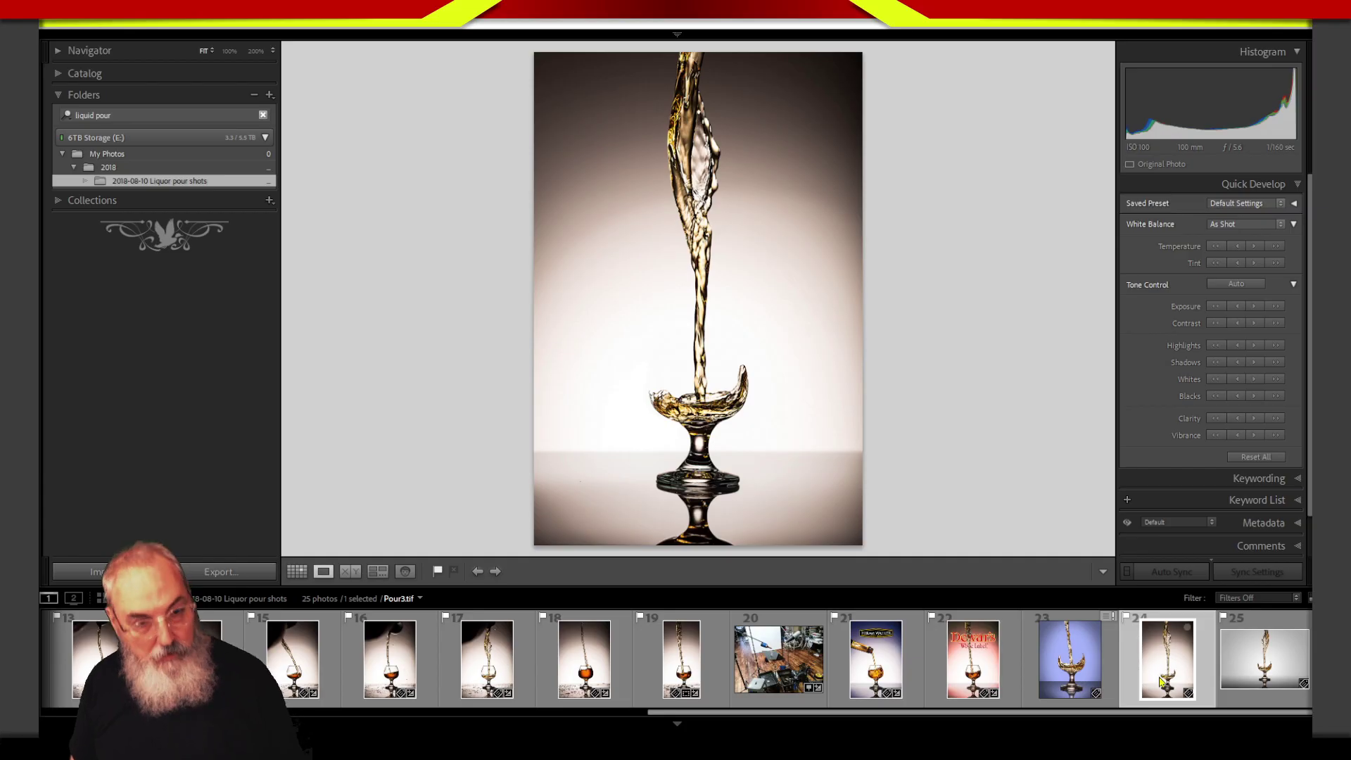
{"action": "key", "text": "ctrl+e"}
Step: Open the original Pour3.tif and toggle the pour, Levels and Layer 3 layers to inspect them
{"action": "left_click", "coordinate": [734, 477]}
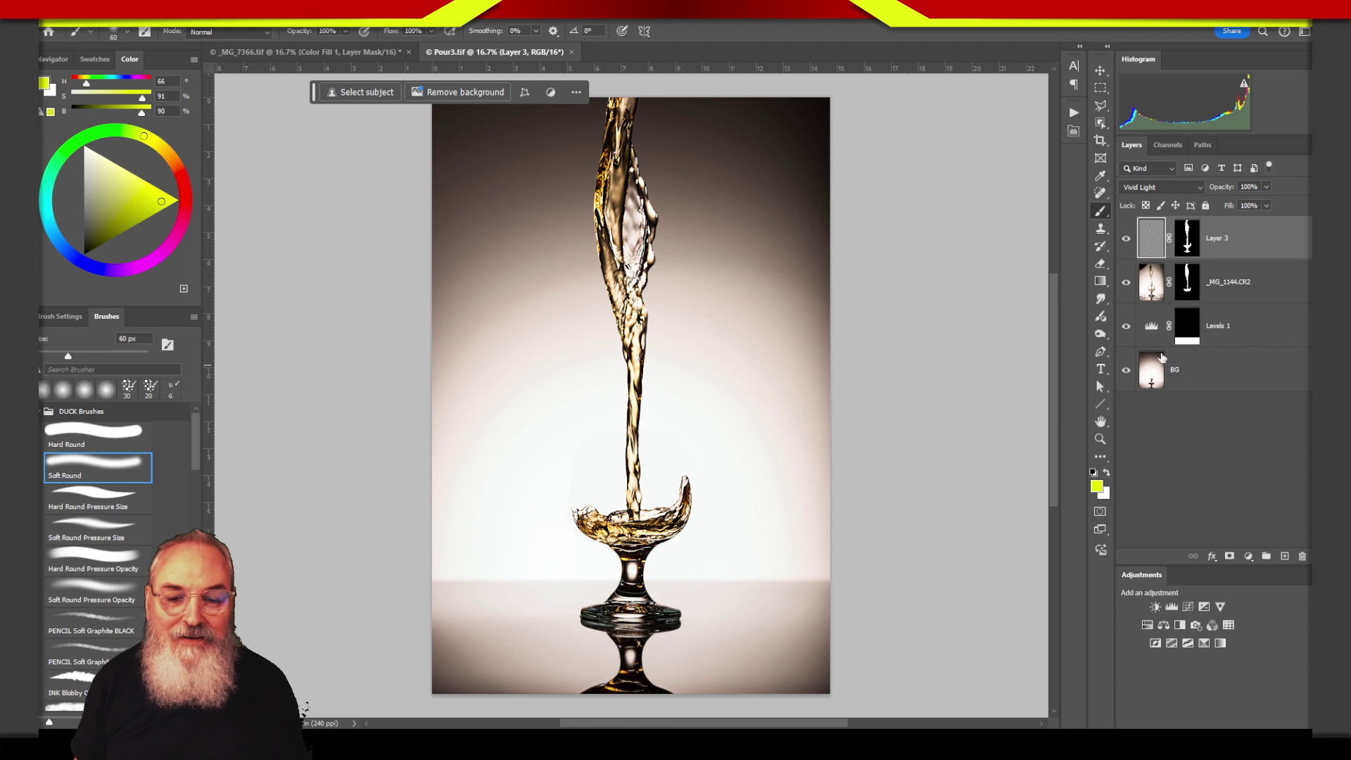
{"action": "left_click", "coordinate": [1126, 368], "text": "alt"}
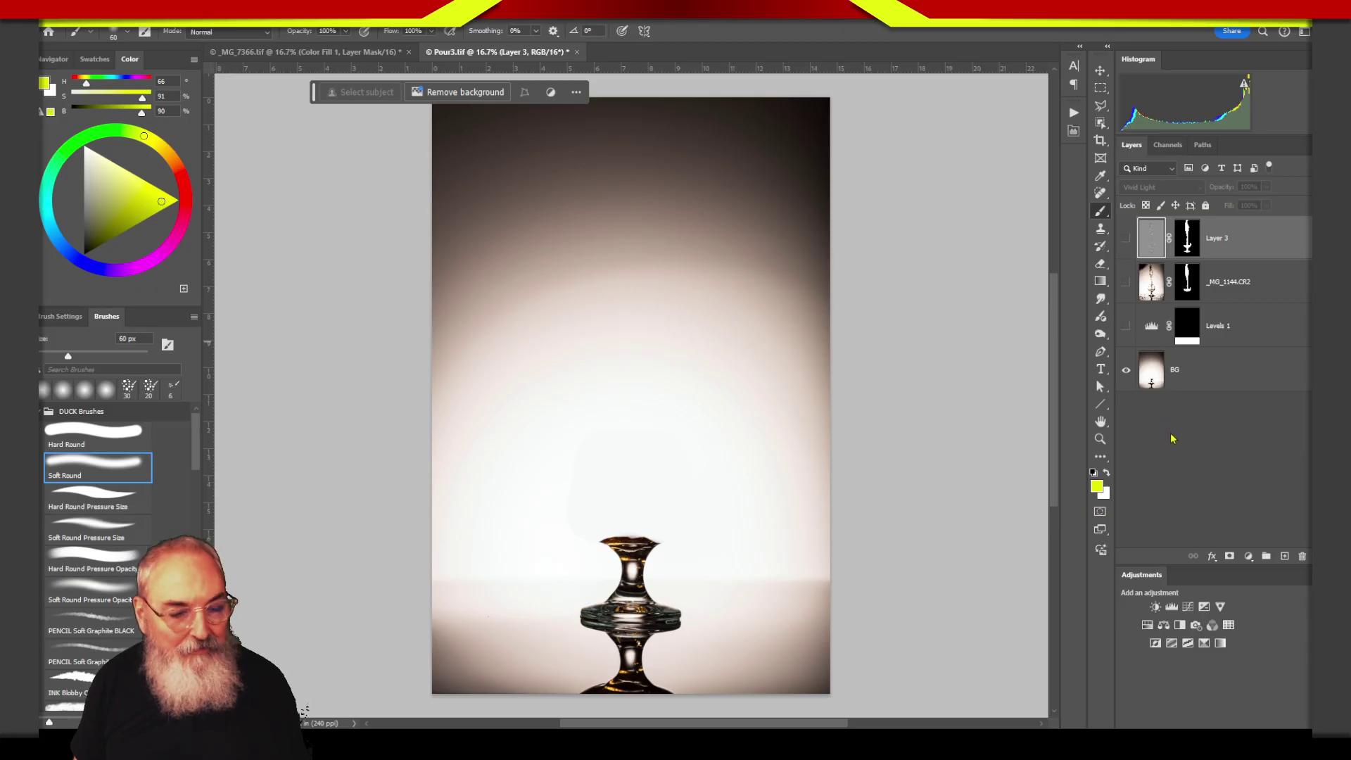
{"action": "left_click", "coordinate": [1126, 327]}
{"action": "left_click", "coordinate": [1126, 282]}
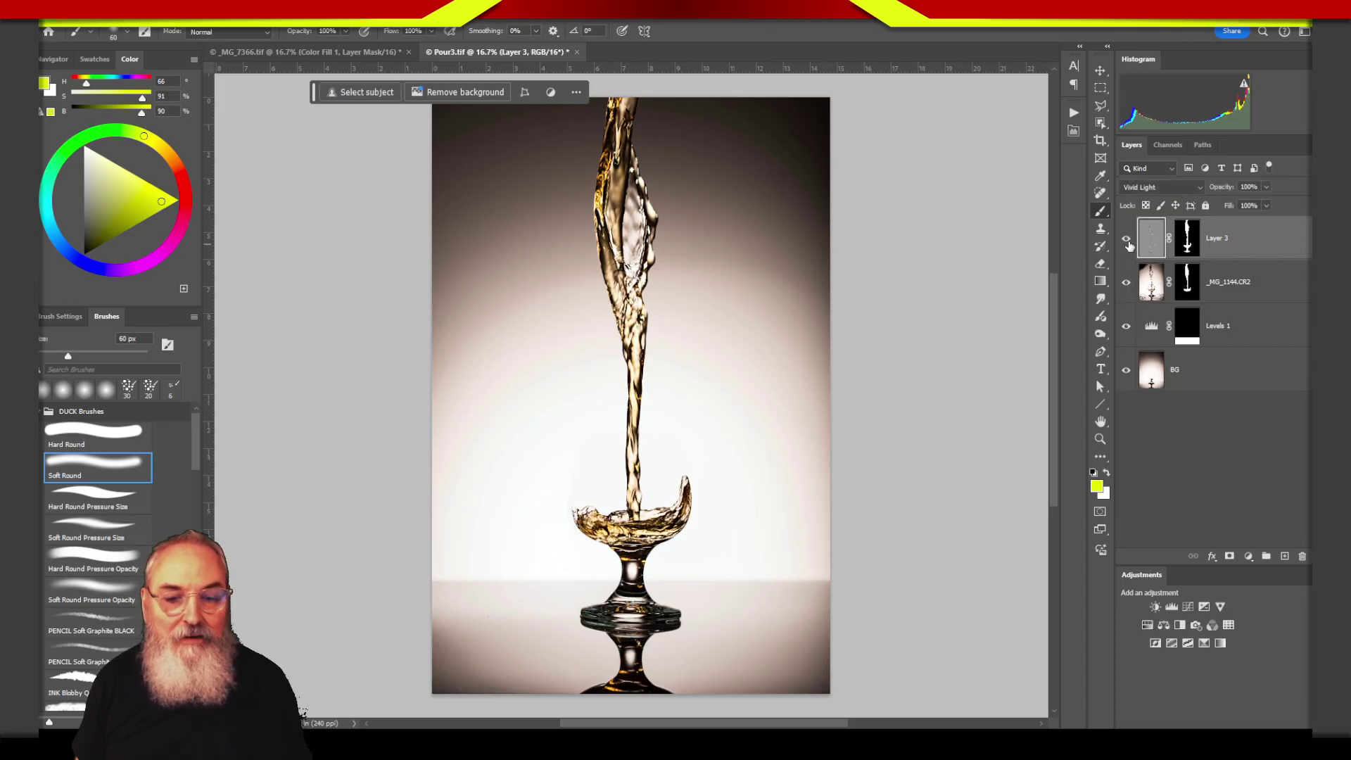
{"action": "left_click", "coordinate": [1126, 240]}
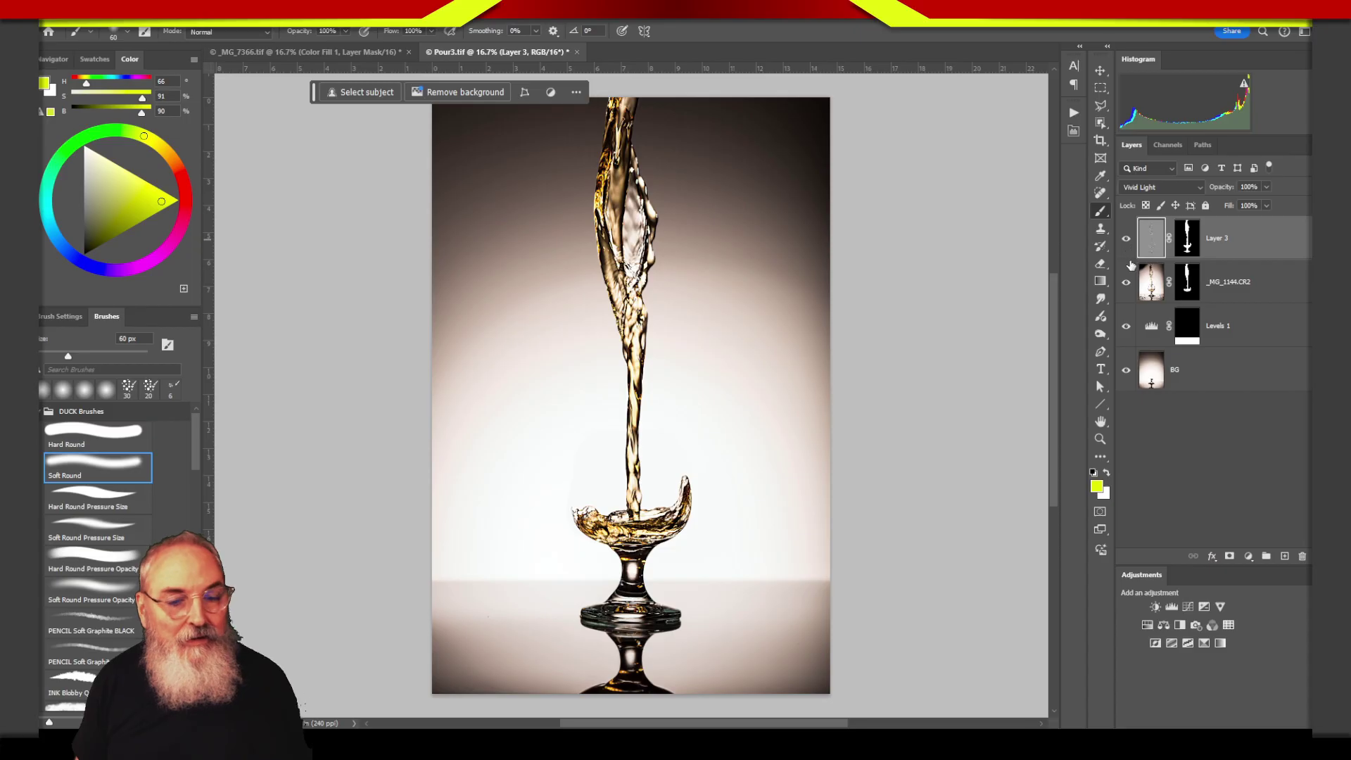
Step: Check the BG backdrop, hide pour, Levels and Layer 3 leaving only BG, and return to Lightroom
{"action": "left_click", "coordinate": [1152, 388]}
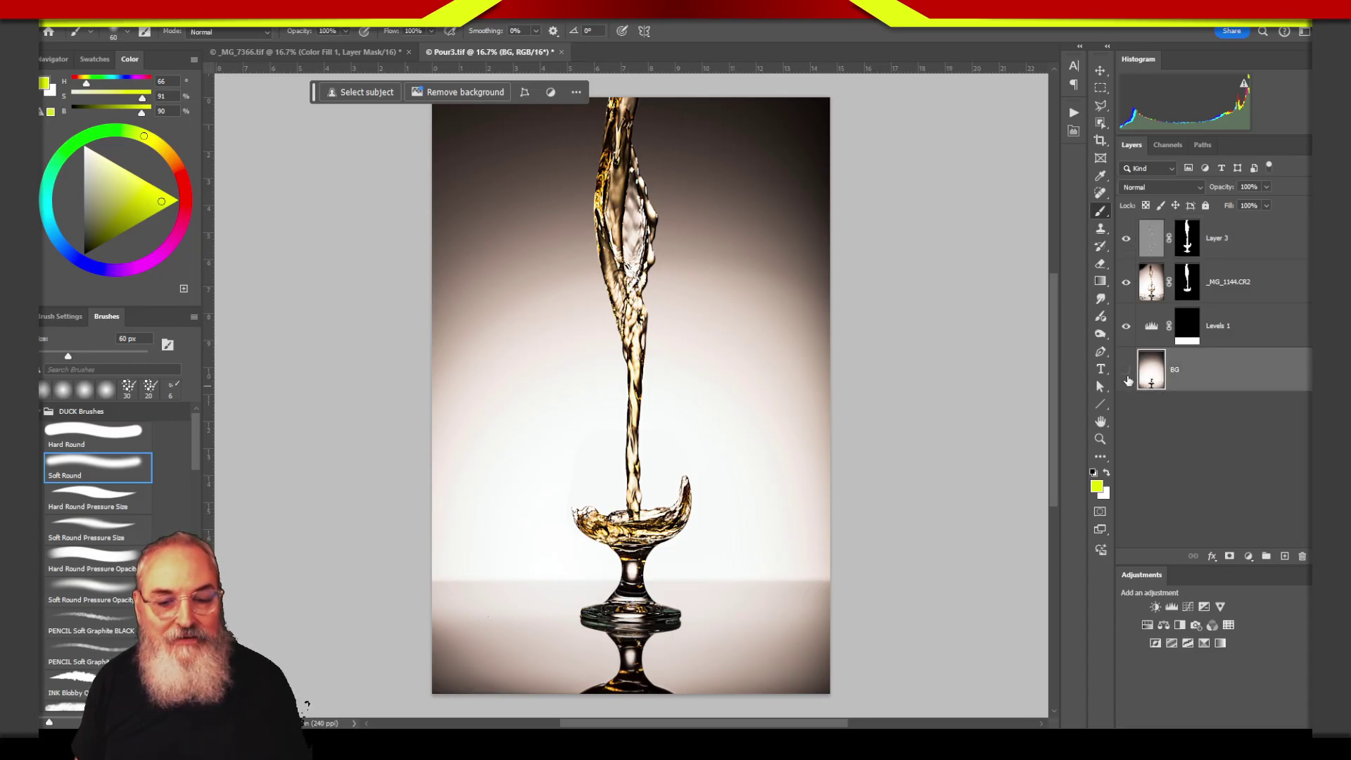
{"action": "left_click", "coordinate": [1126, 371]}
{"action": "left_click", "coordinate": [1126, 371]}
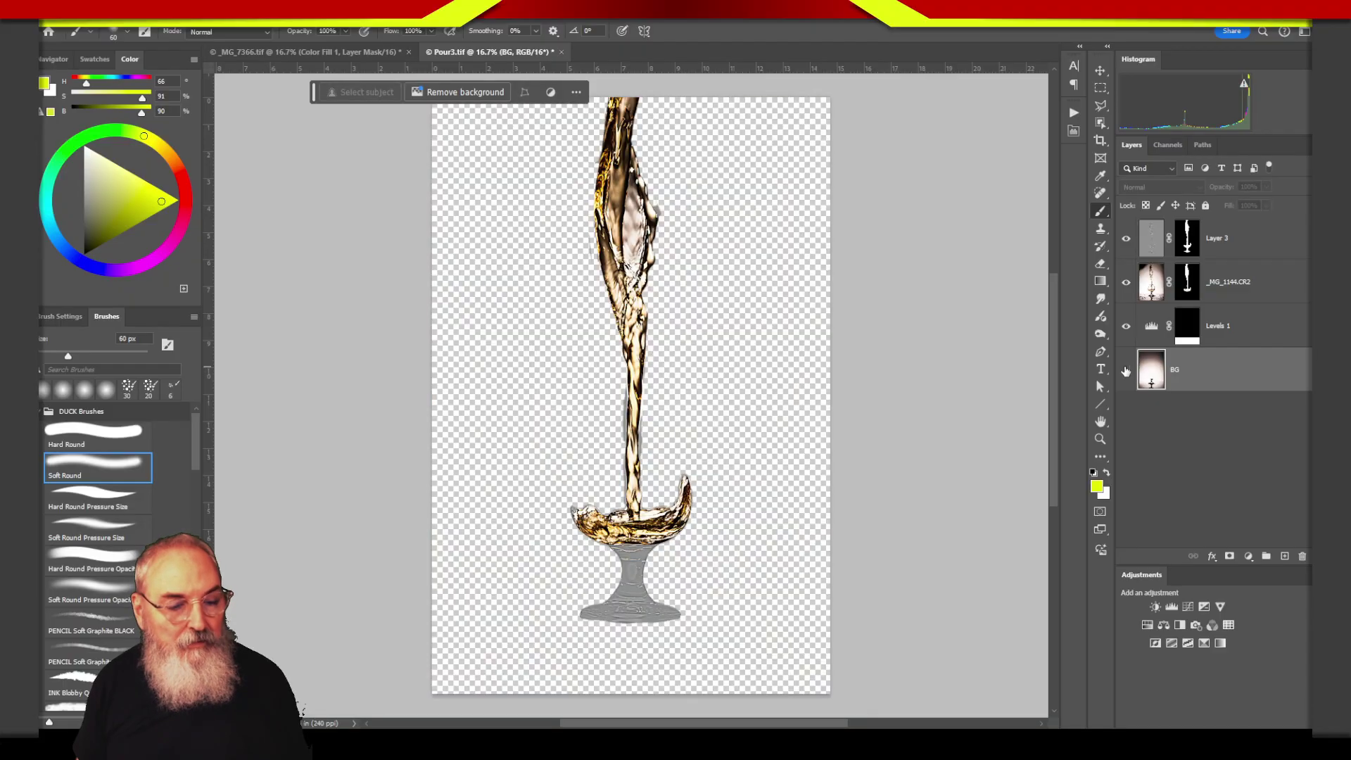
{"action": "left_click", "coordinate": [1126, 370]}
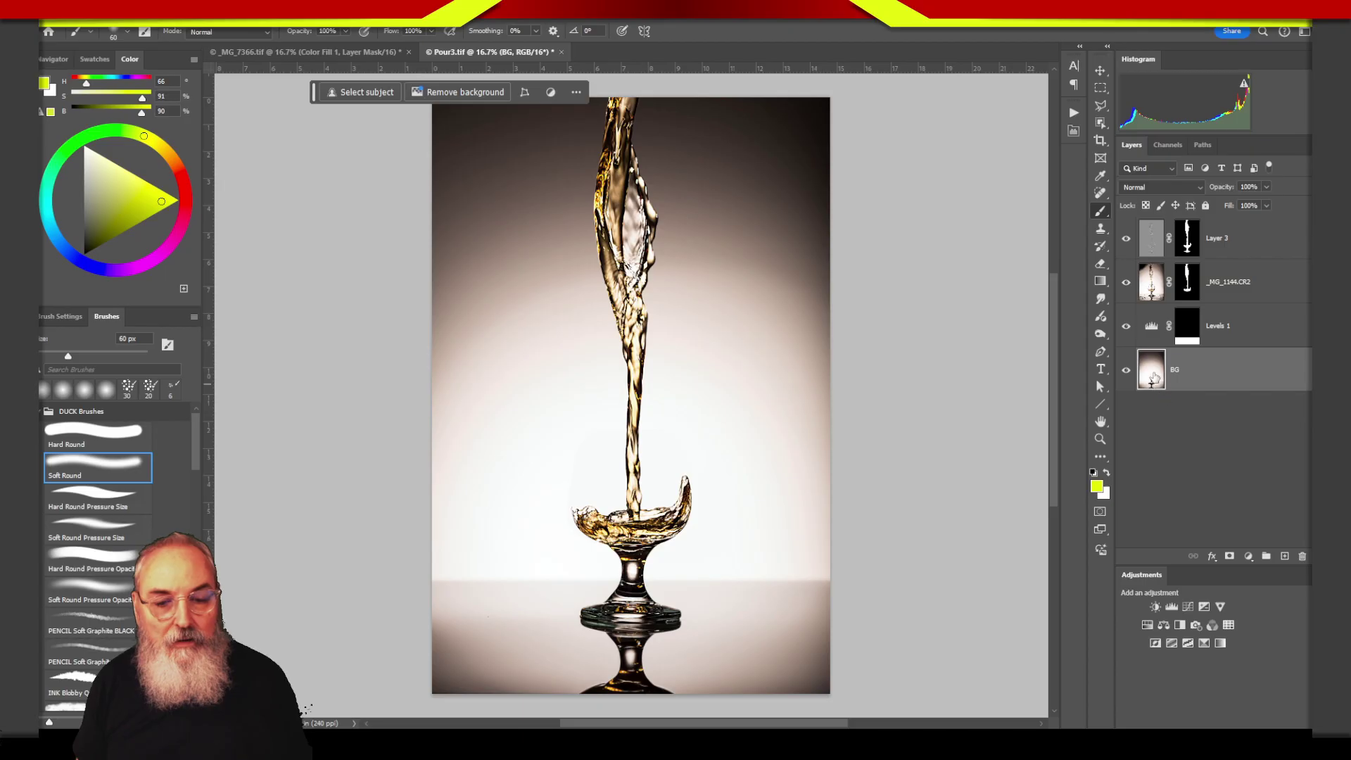
{"action": "left_click_drag", "start_coordinate": [1126, 289], "coordinate": [1126, 326]}
{"action": "left_click", "coordinate": [1125, 239]}
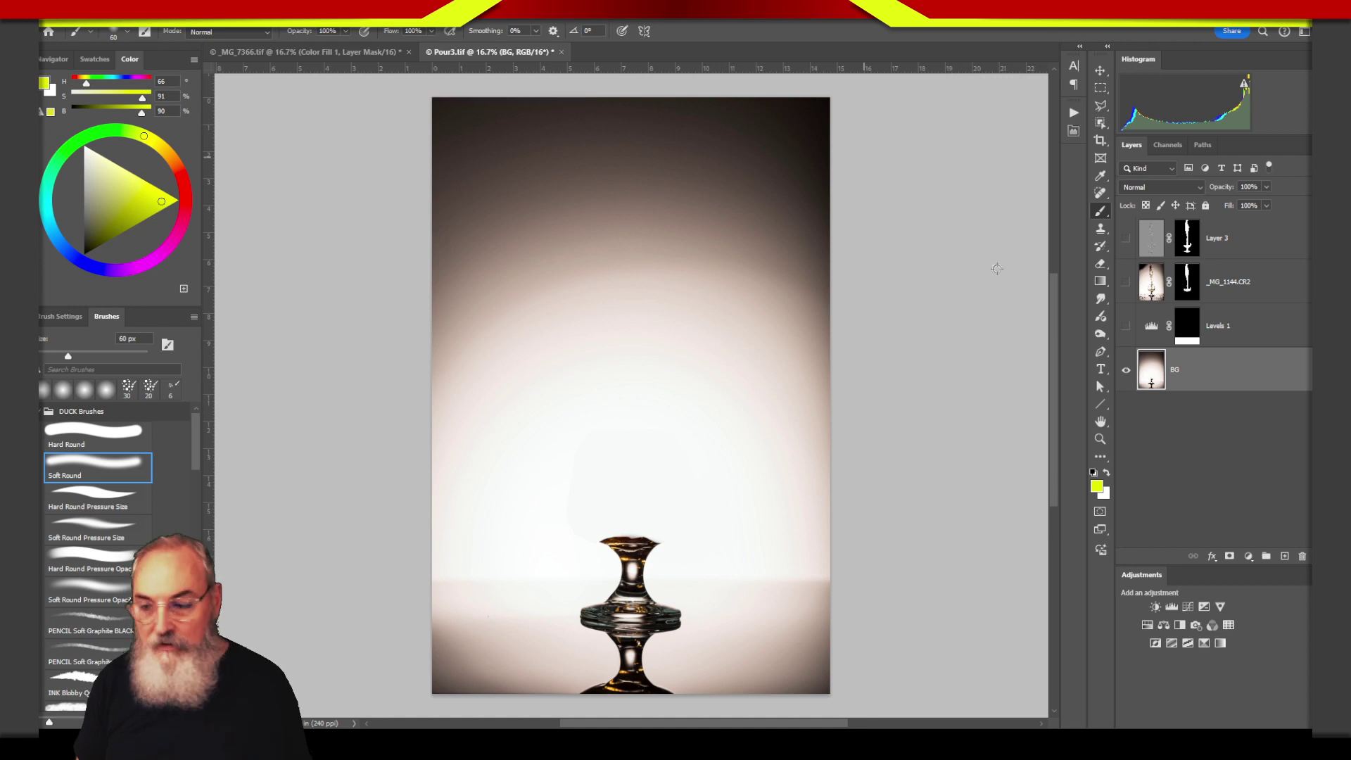
{"action": "key", "text": "alt+Tab"}
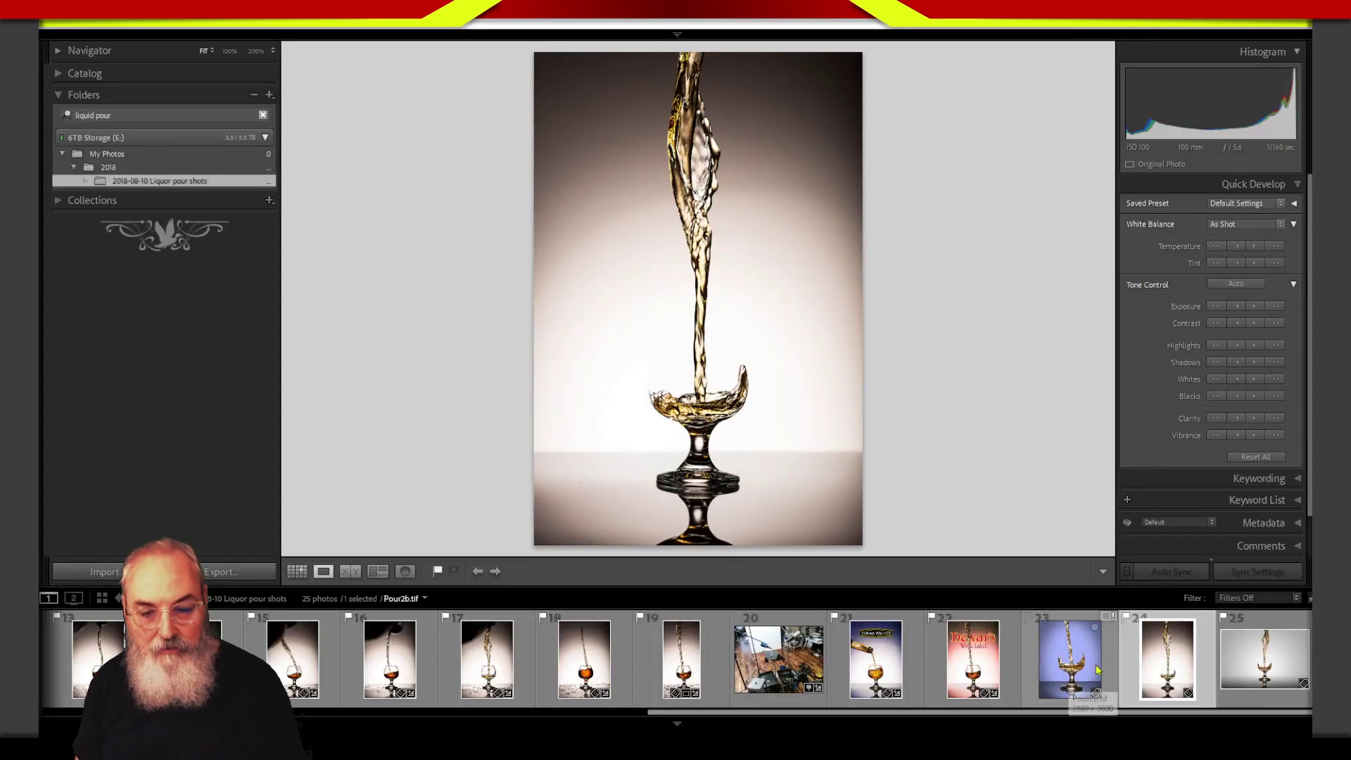
Step: Open the landscape Pour4.tif original in Photoshop via Edit Original
{"action": "left_click", "coordinate": [1249, 678]}
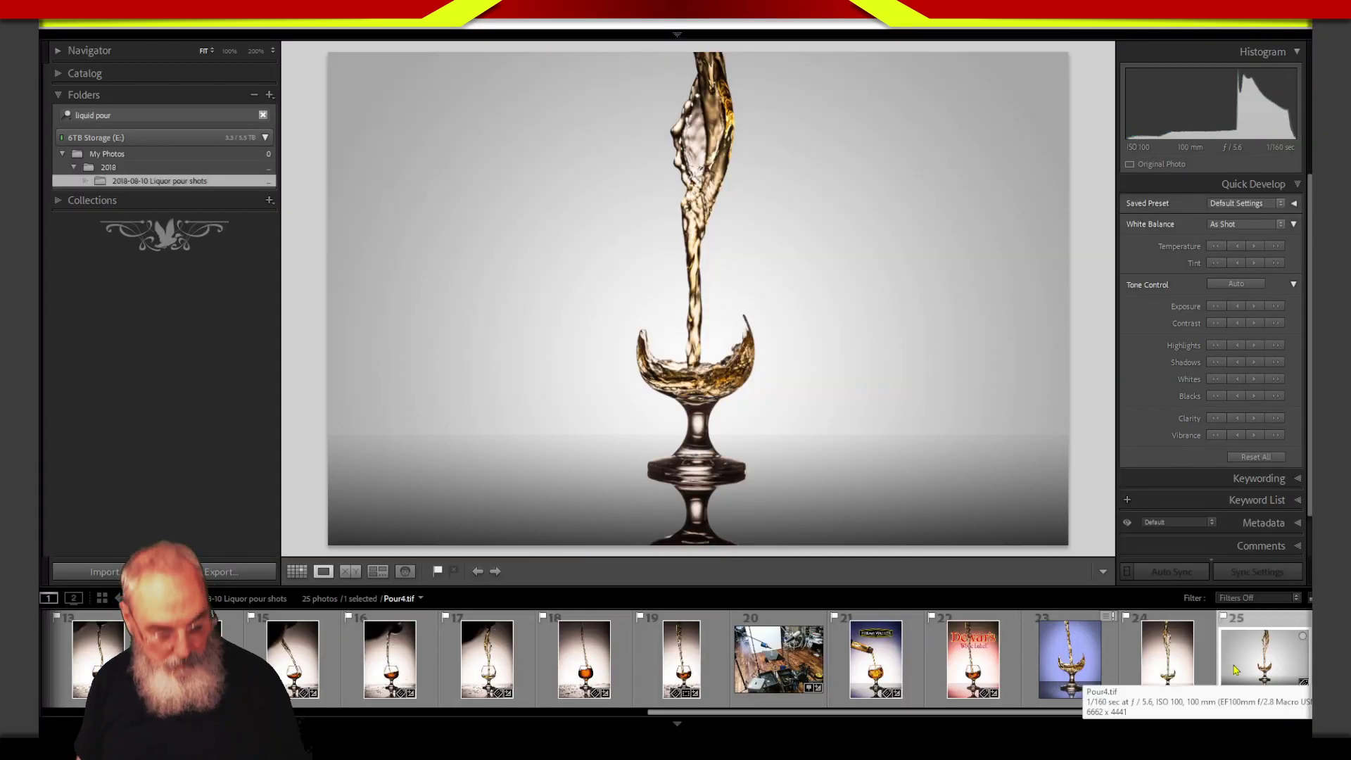
{"action": "key", "text": "ctrl+e"}
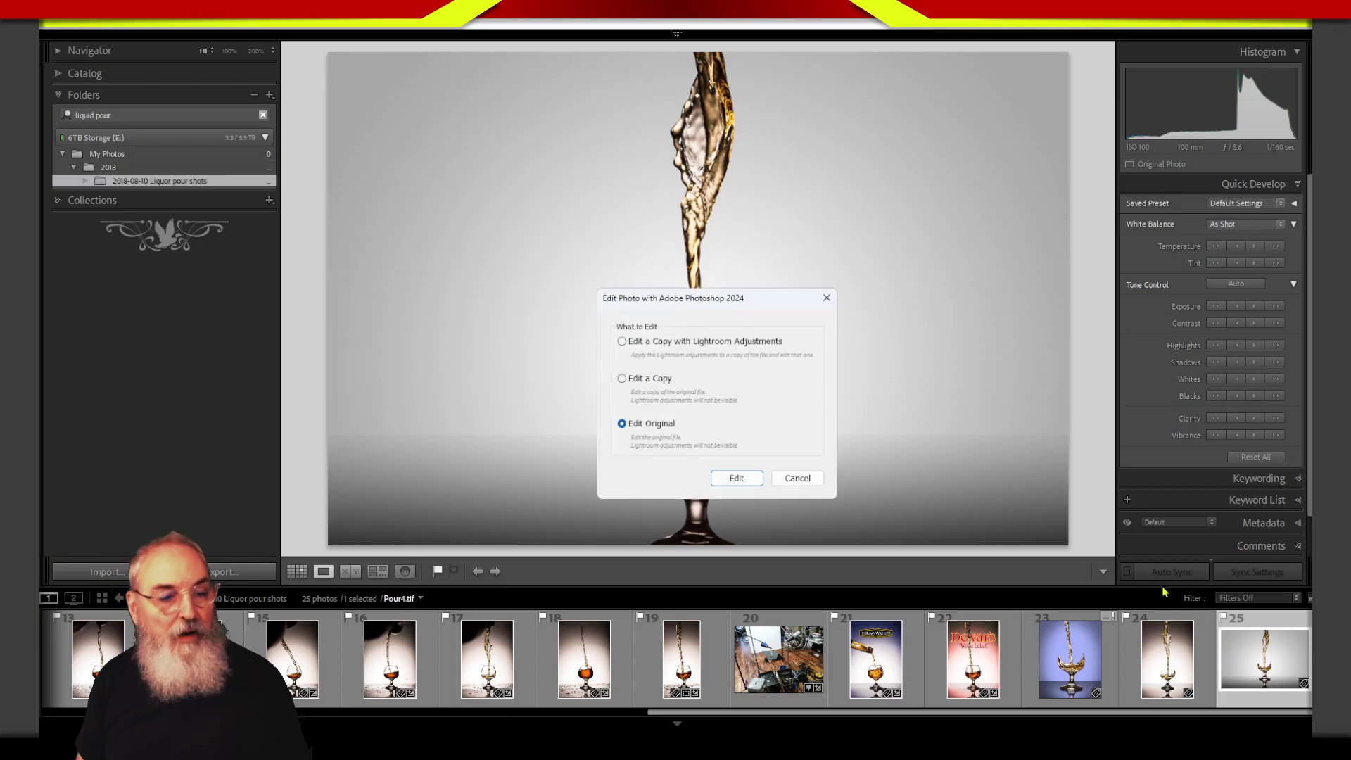
{"action": "left_click", "coordinate": [737, 478]}
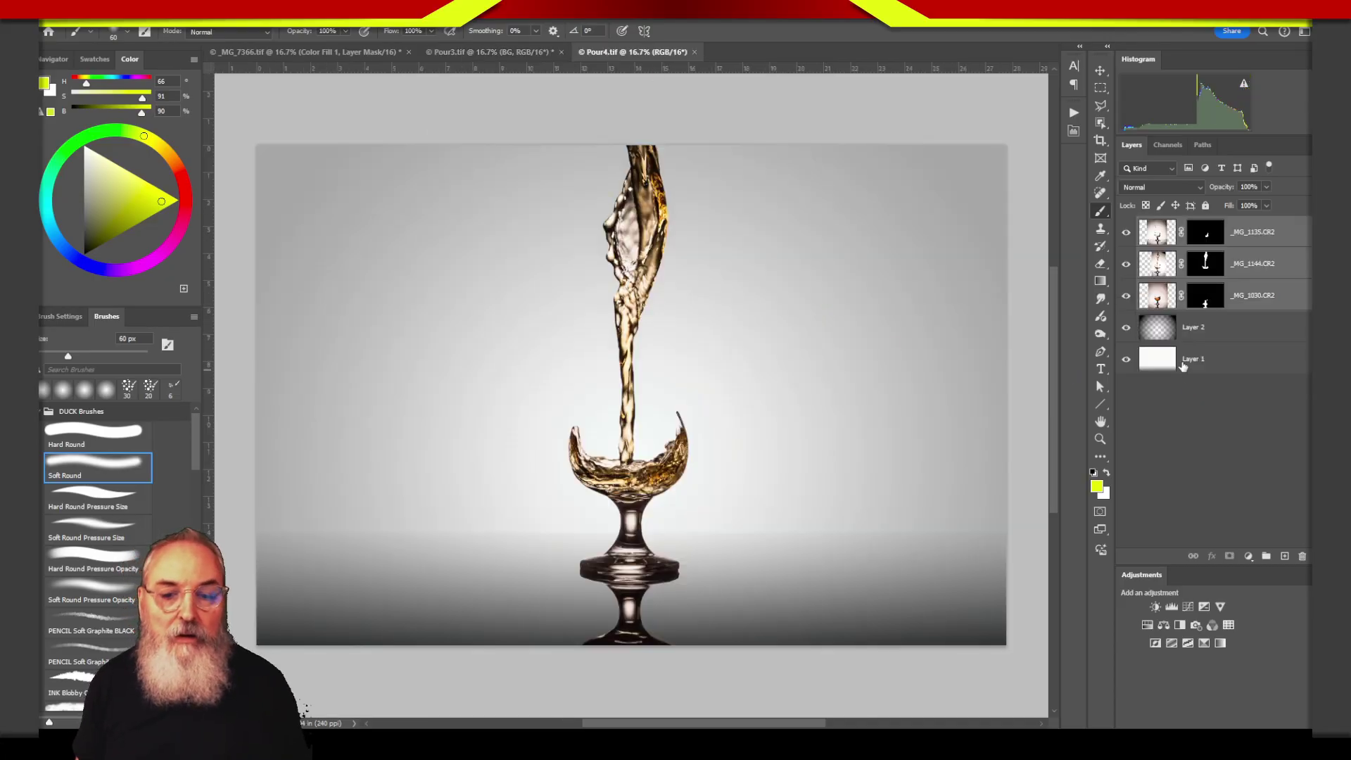
Step: Close Pour3.tif, then save and close the forest image _MG_7366.tif
{"action": "left_click", "coordinate": [561, 53]}
{"action": "left_click", "coordinate": [709, 276]}
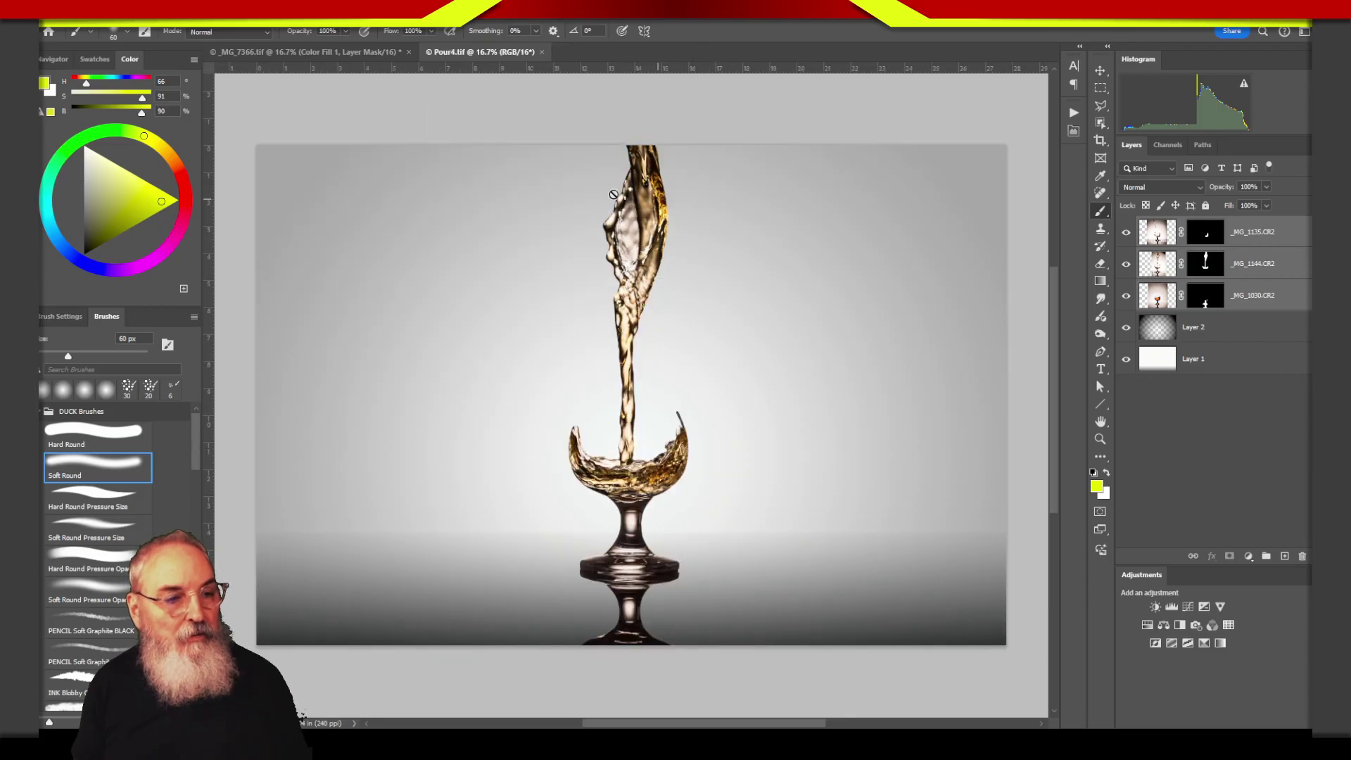
{"action": "left_click", "coordinate": [386, 56]}
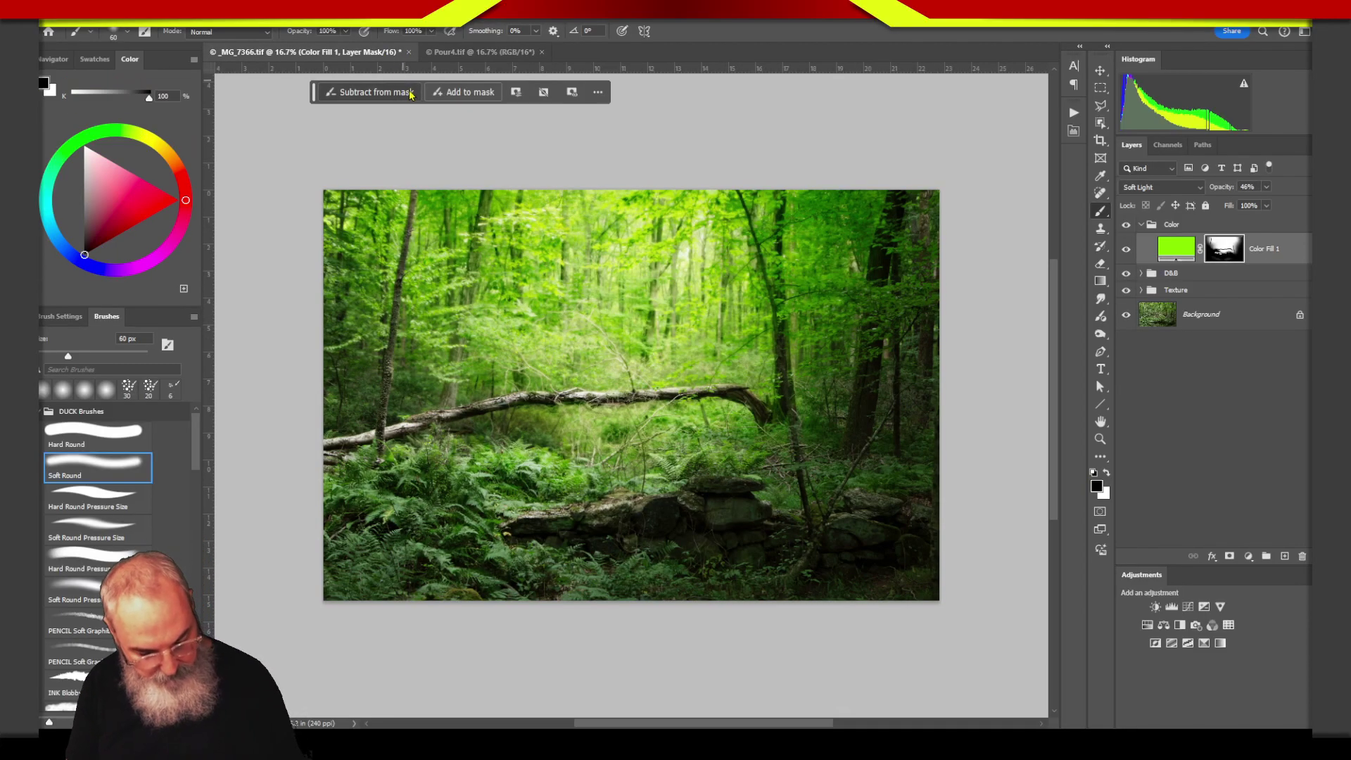
{"action": "key", "text": "ctrl+s"}
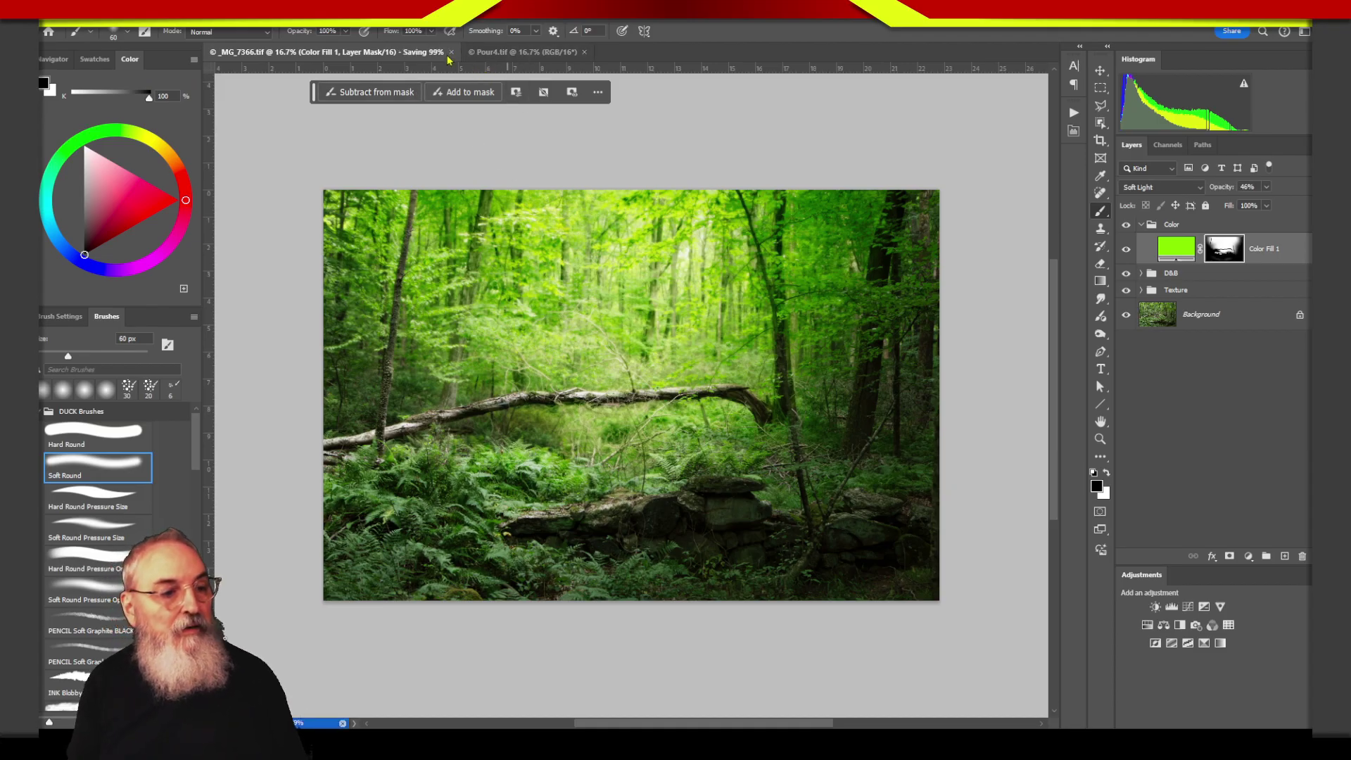
{"action": "left_click", "coordinate": [451, 53]}
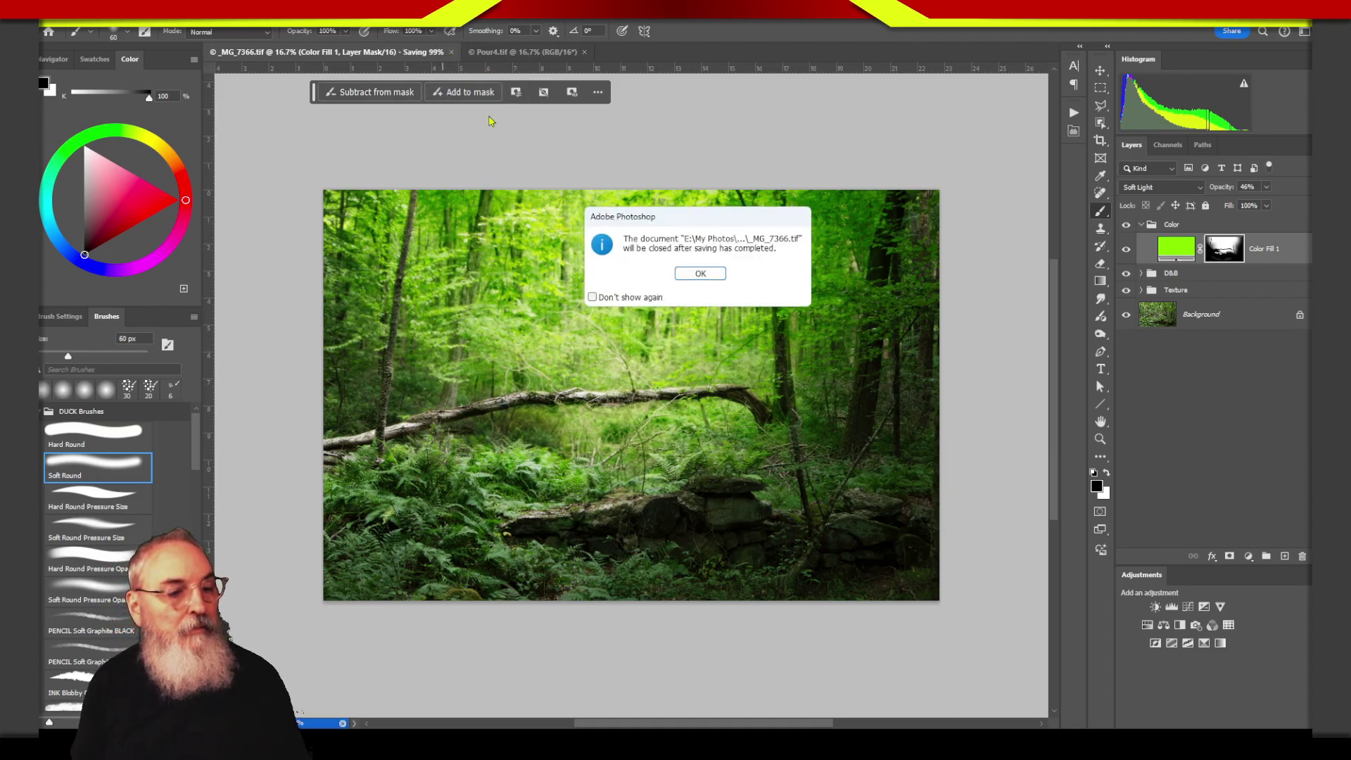
{"action": "left_click", "coordinate": [714, 275]}
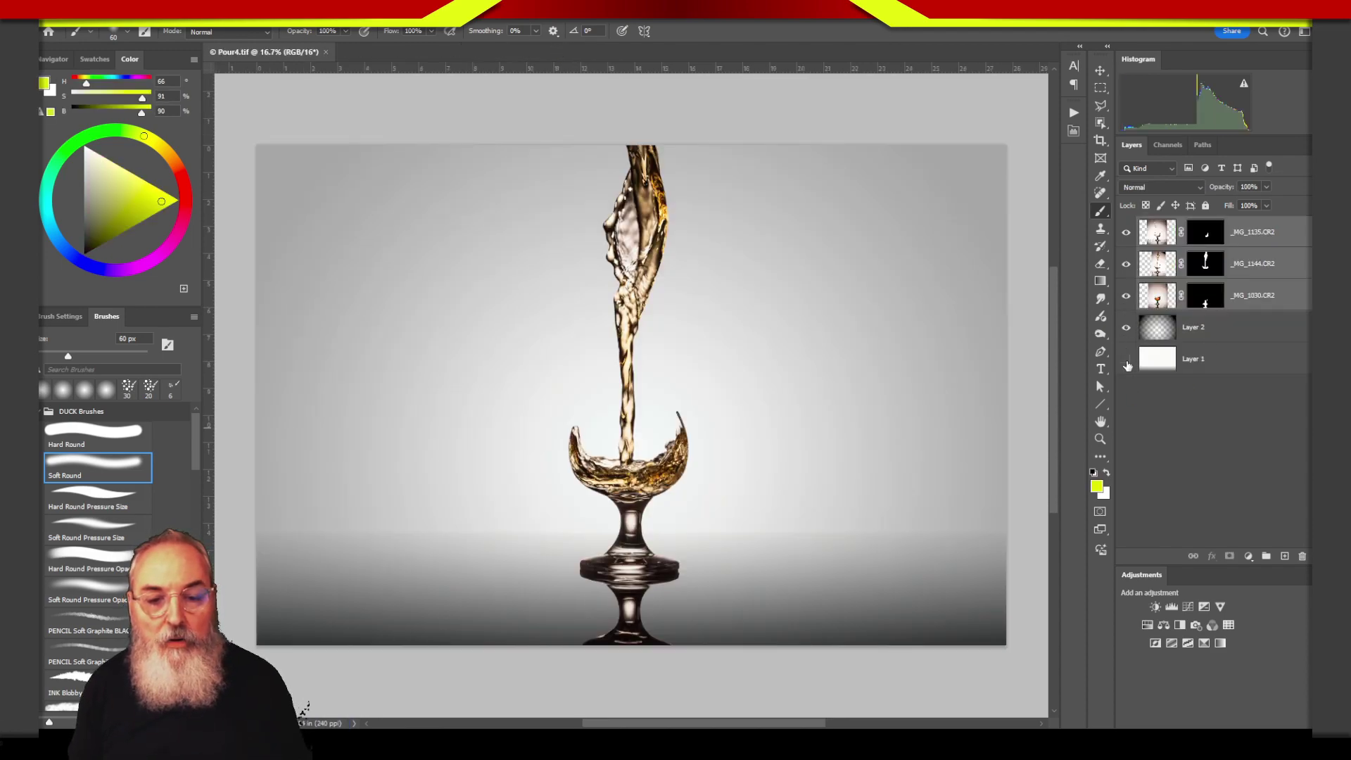
Step: Solo the _MG_1030.CR2 layer and disable its mask to reveal the full orange-filled glass
{"action": "left_click_drag", "start_coordinate": [1127, 360], "coordinate": [1127, 325]}
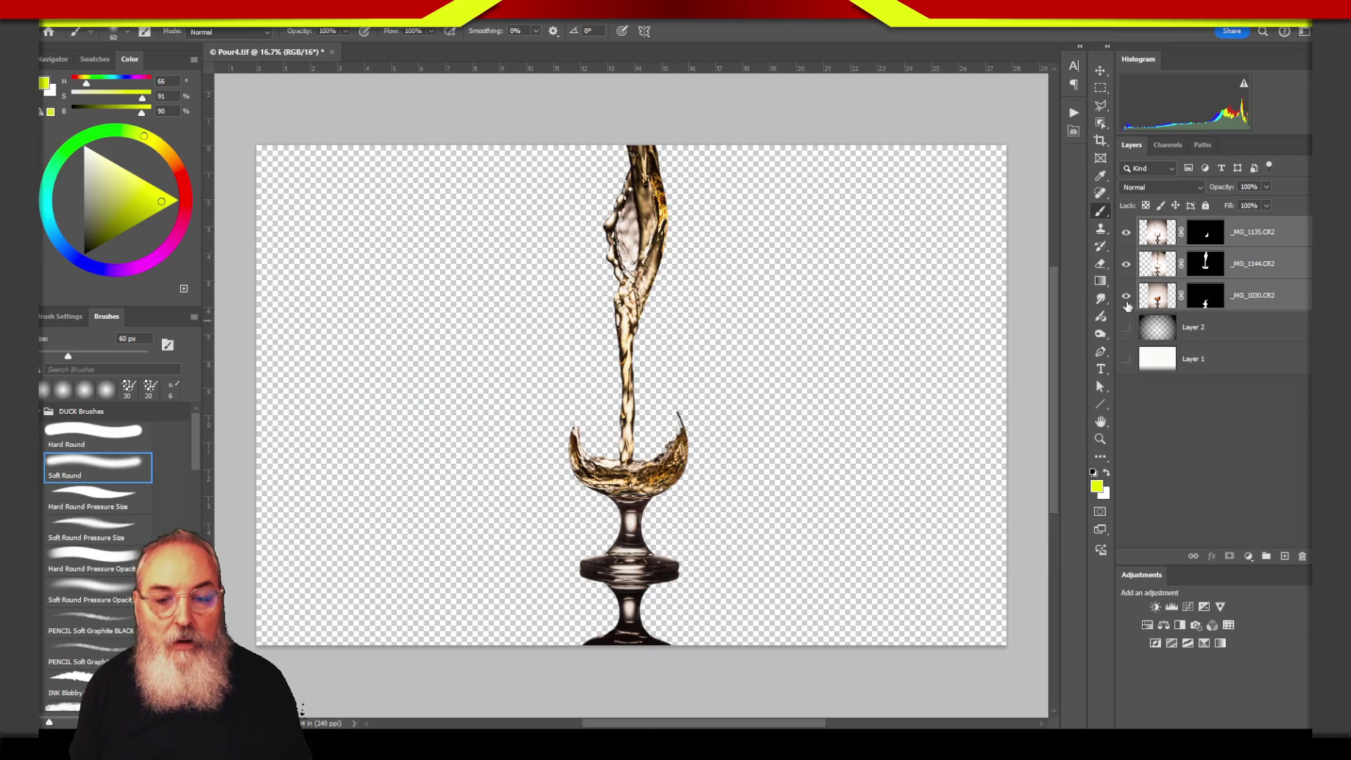
{"action": "left_click", "coordinate": [1127, 302]}
{"action": "left_click", "coordinate": [1126, 296]}
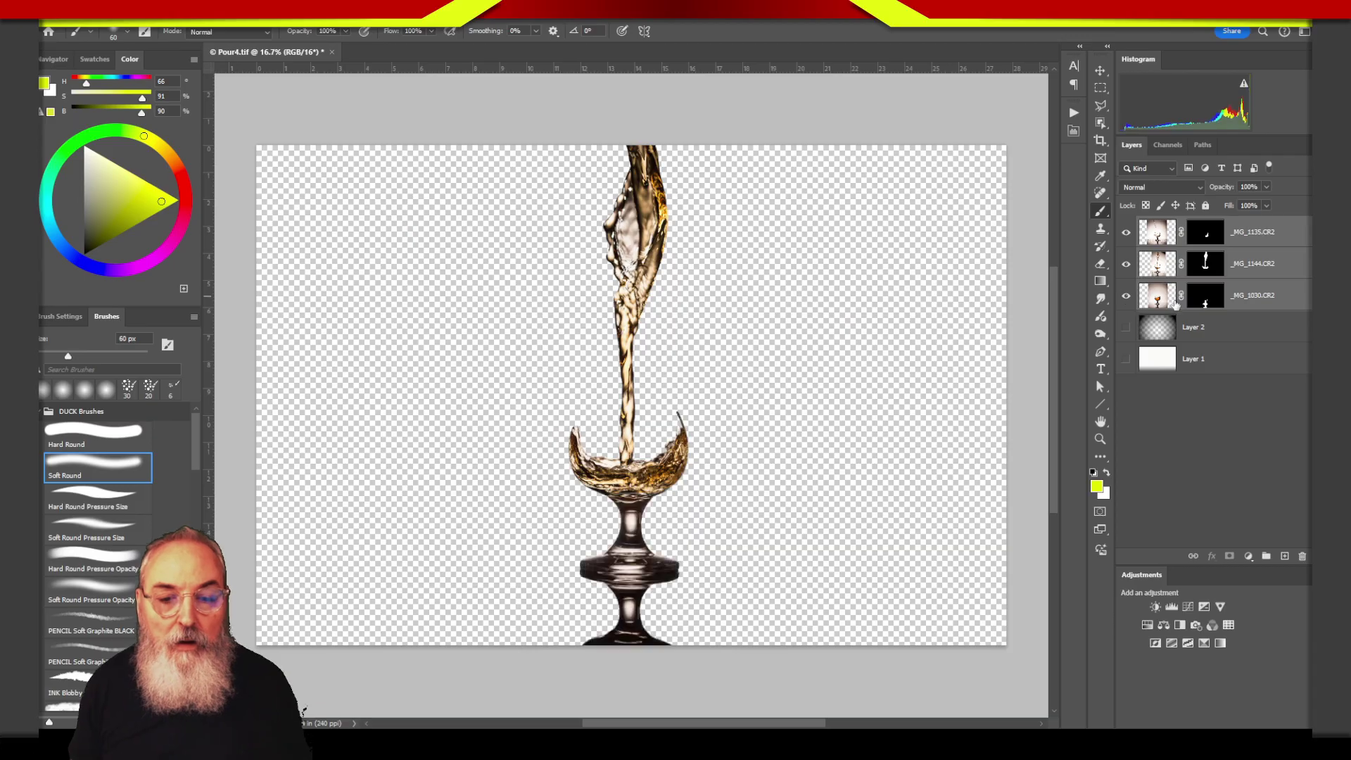
{"action": "left_click_drag", "start_coordinate": [1127, 264], "coordinate": [1127, 232]}
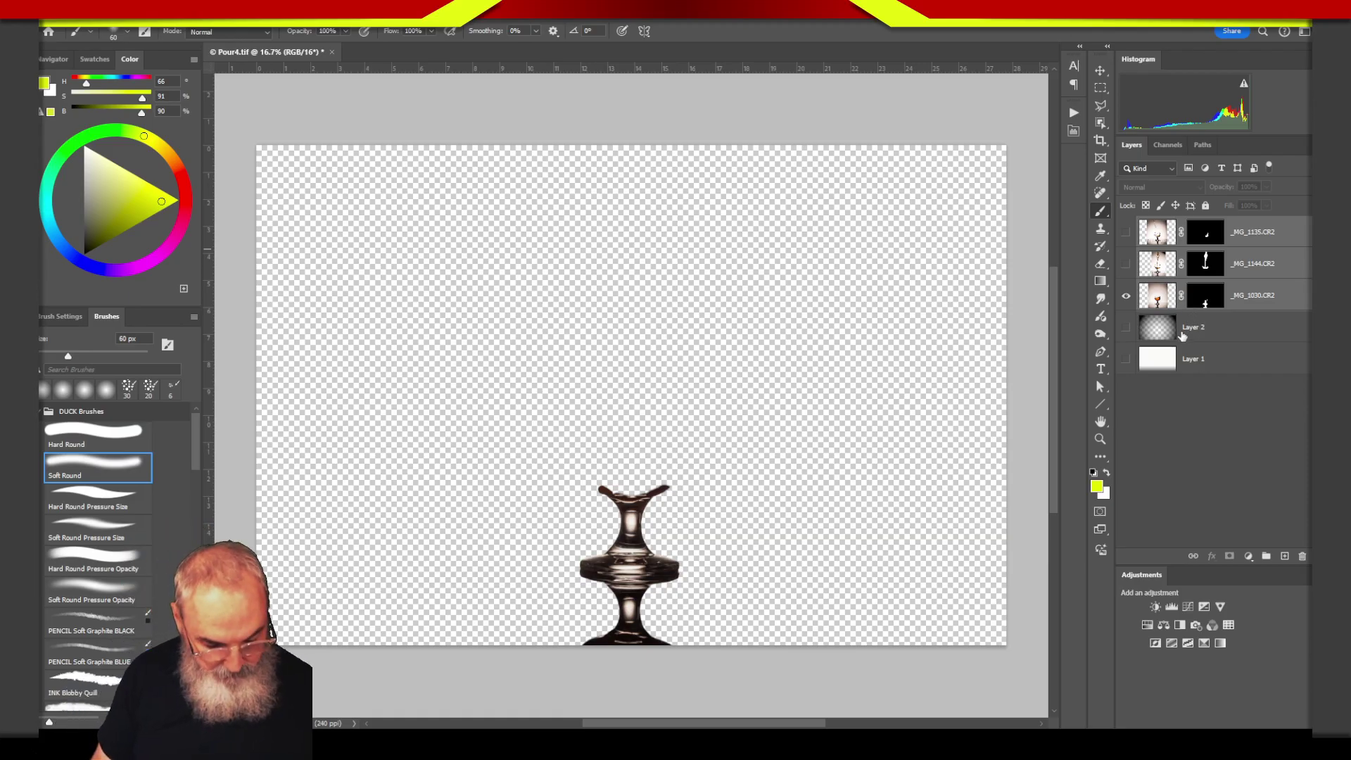
{"action": "left_click", "coordinate": [1206, 302], "text": "shift"}
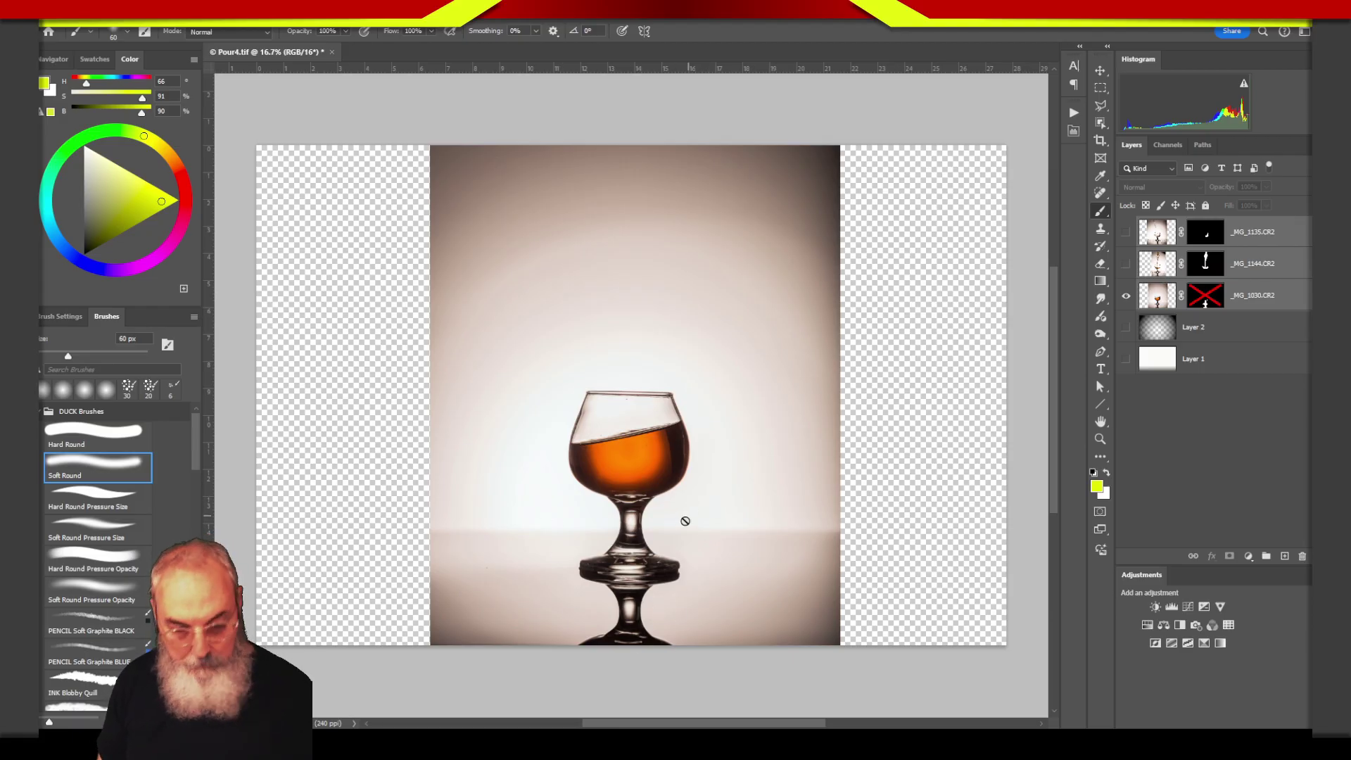
Step: Undo a stray mask move, disable the _MG_1135 mask, and show the _MG_1144 pouring-liquid layer
{"action": "mouse_move", "coordinate": [658, 472]}
{"action": "left_mouse_down"}
{"action": "mouse_move", "coordinate": [545, 532]}
{"action": "mouse_move", "coordinate": [719, 485]}
{"action": "left_mouse_up"}
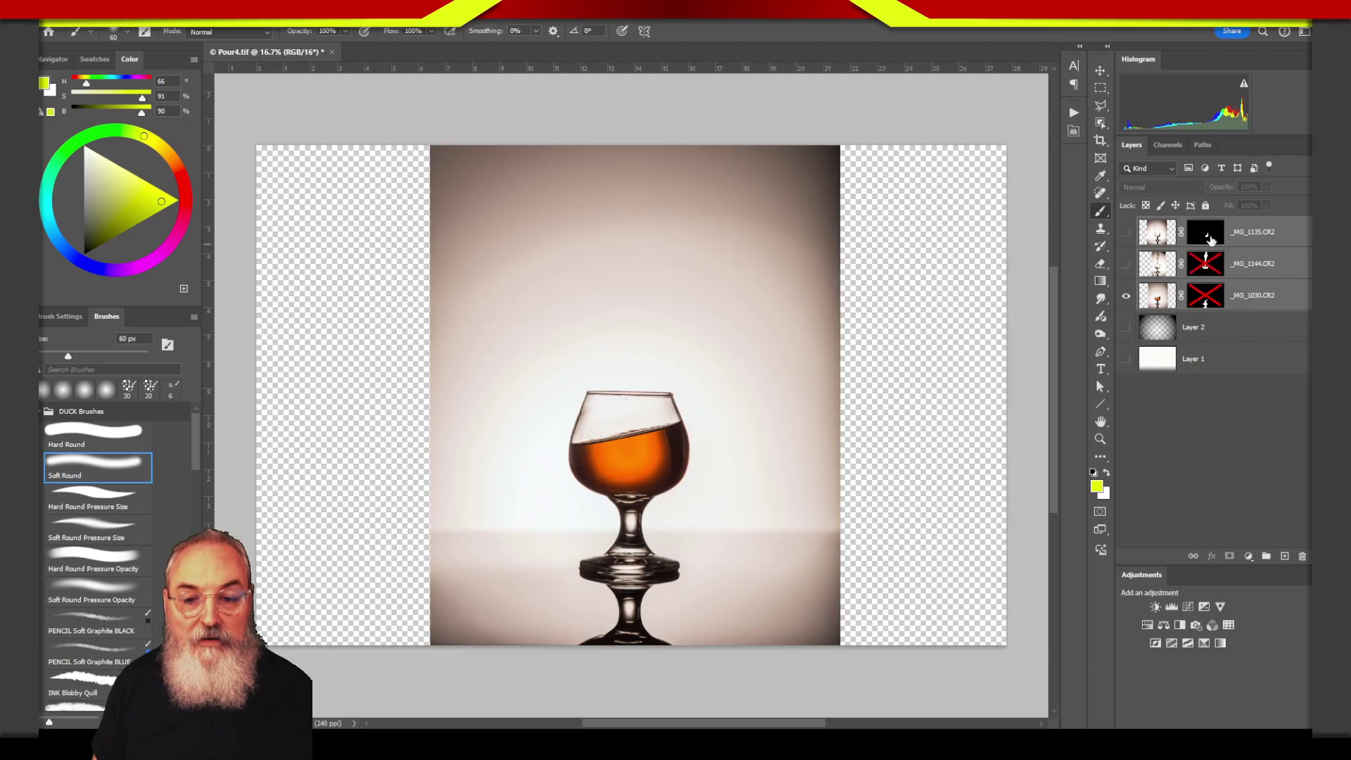
{"action": "left_click_drag", "start_coordinate": [1212, 263], "coordinate": [1206, 232]}
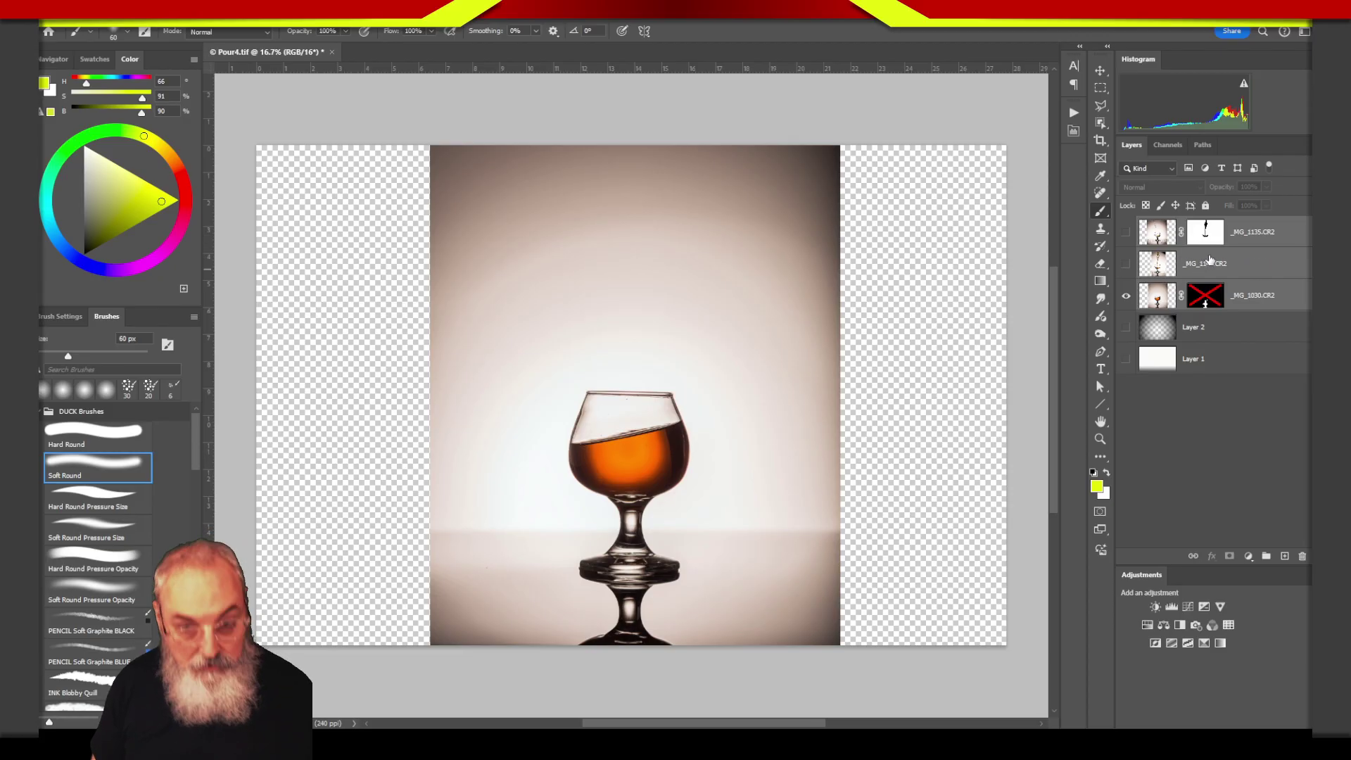
{"action": "key", "text": "ctrl+z"}
{"action": "left_click", "coordinate": [1211, 237], "text": "shift"}
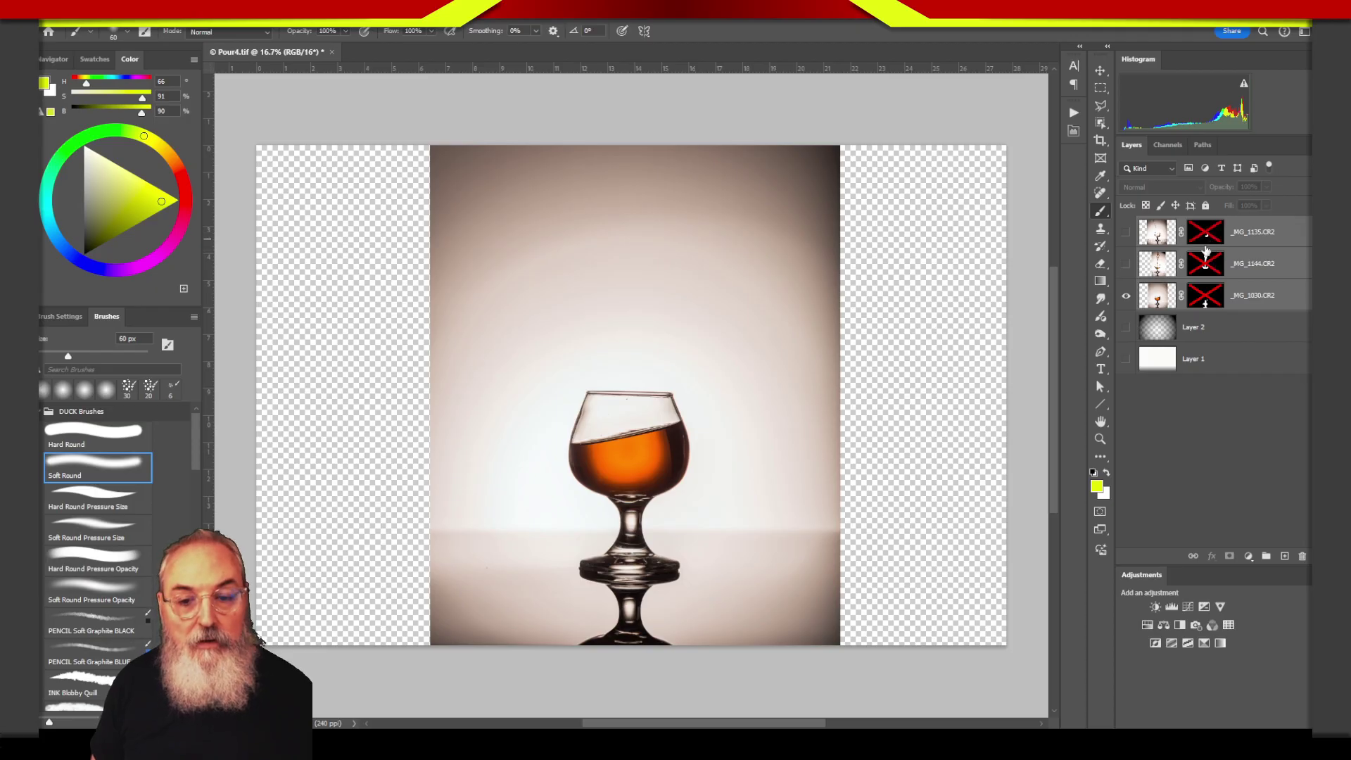
{"action": "left_click", "coordinate": [1128, 266]}
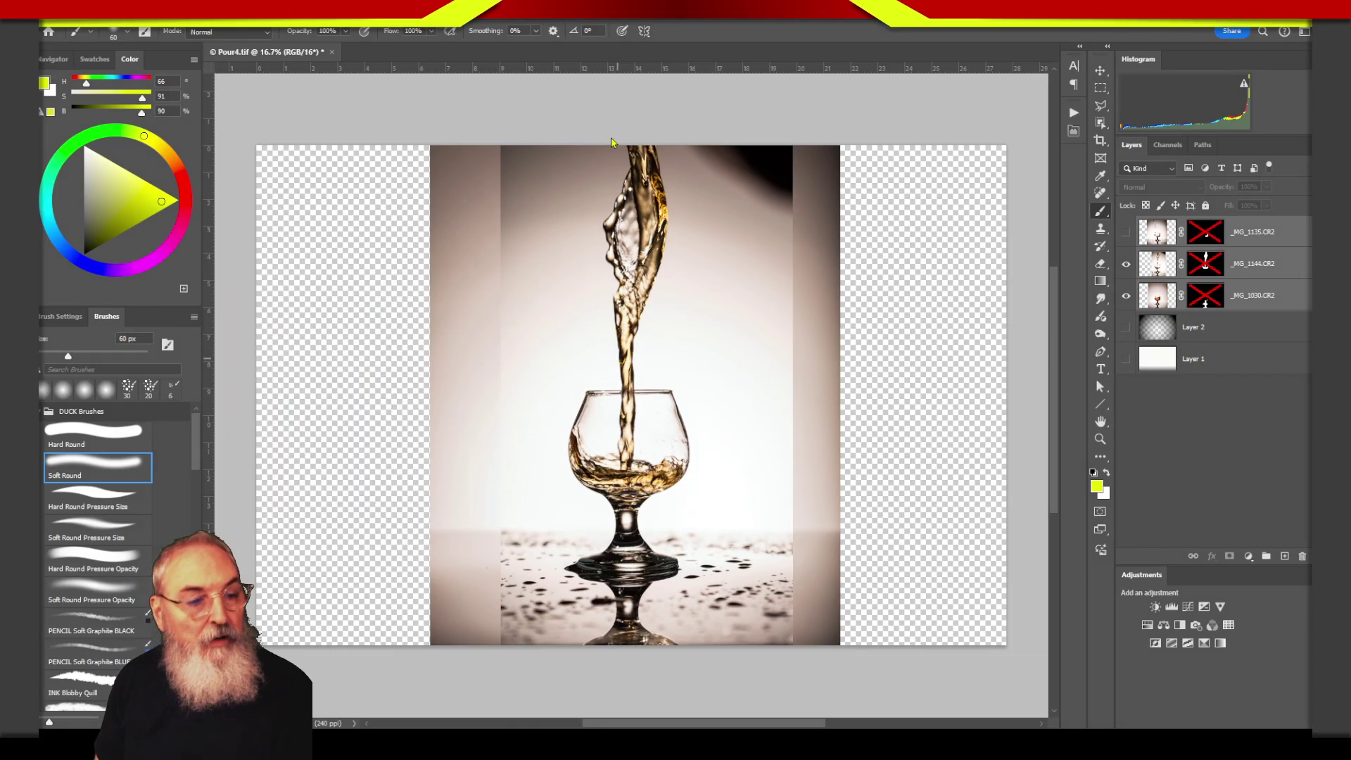
Step: Annotate the liquid stream and glass bowl with freehand marks, then clear them
{"action": "mouse_move", "coordinate": [605, 133]}
{"action": "left_mouse_down"}
{"action": "mouse_move", "coordinate": [606, 415]}
{"action": "mouse_move", "coordinate": [648, 390]}
{"action": "mouse_move", "coordinate": [679, 182]}
{"action": "mouse_move", "coordinate": [606, 155]}
{"action": "left_mouse_up"}
{"action": "mouse_move", "coordinate": [563, 415]}
{"action": "left_mouse_down"}
{"action": "mouse_move", "coordinate": [559, 471]}
{"action": "mouse_move", "coordinate": [640, 496]}
{"action": "mouse_move", "coordinate": [587, 405]}
{"action": "mouse_move", "coordinate": [576, 508]}
{"action": "mouse_move", "coordinate": [630, 457]}
{"action": "mouse_move", "coordinate": [567, 383]}
{"action": "mouse_move", "coordinate": [609, 524]}
{"action": "left_mouse_up"}
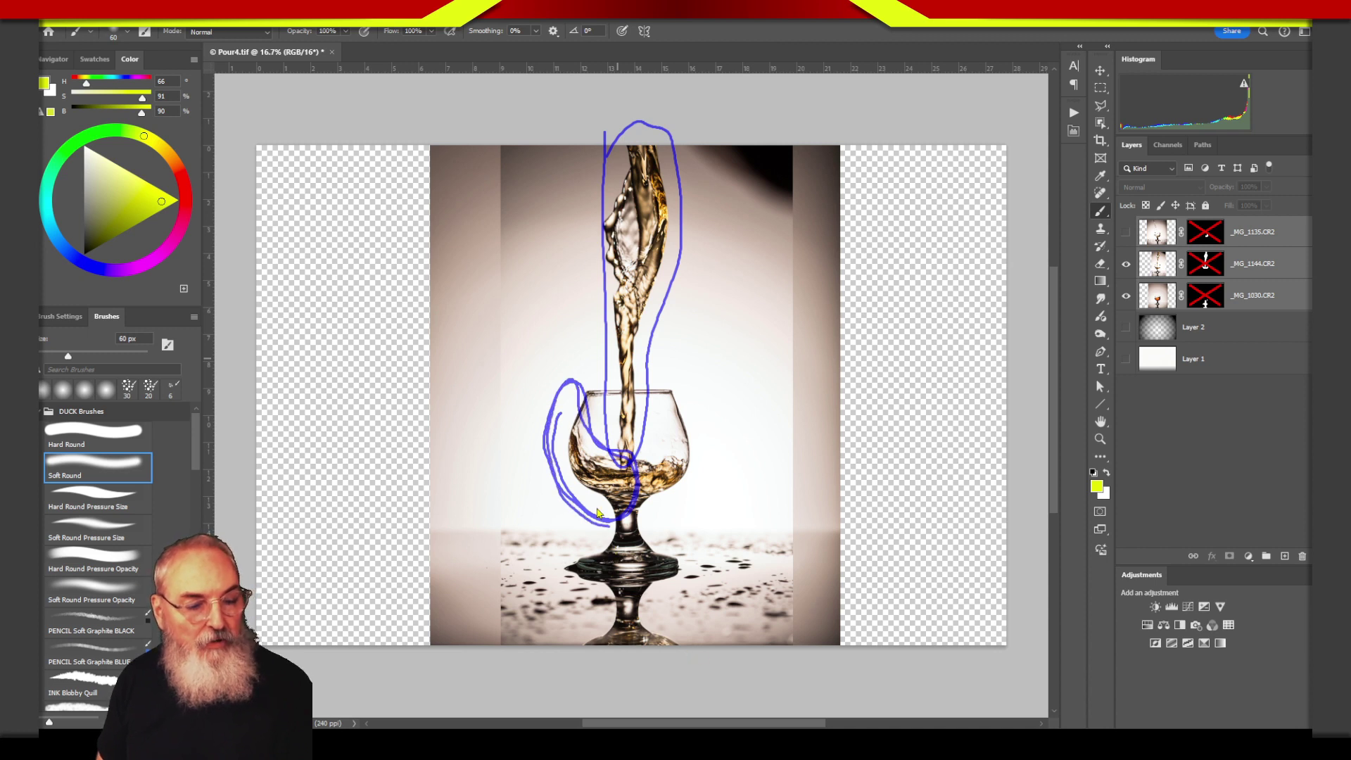
{"action": "left_click_drag", "start_coordinate": [595, 508], "coordinate": [555, 408]}
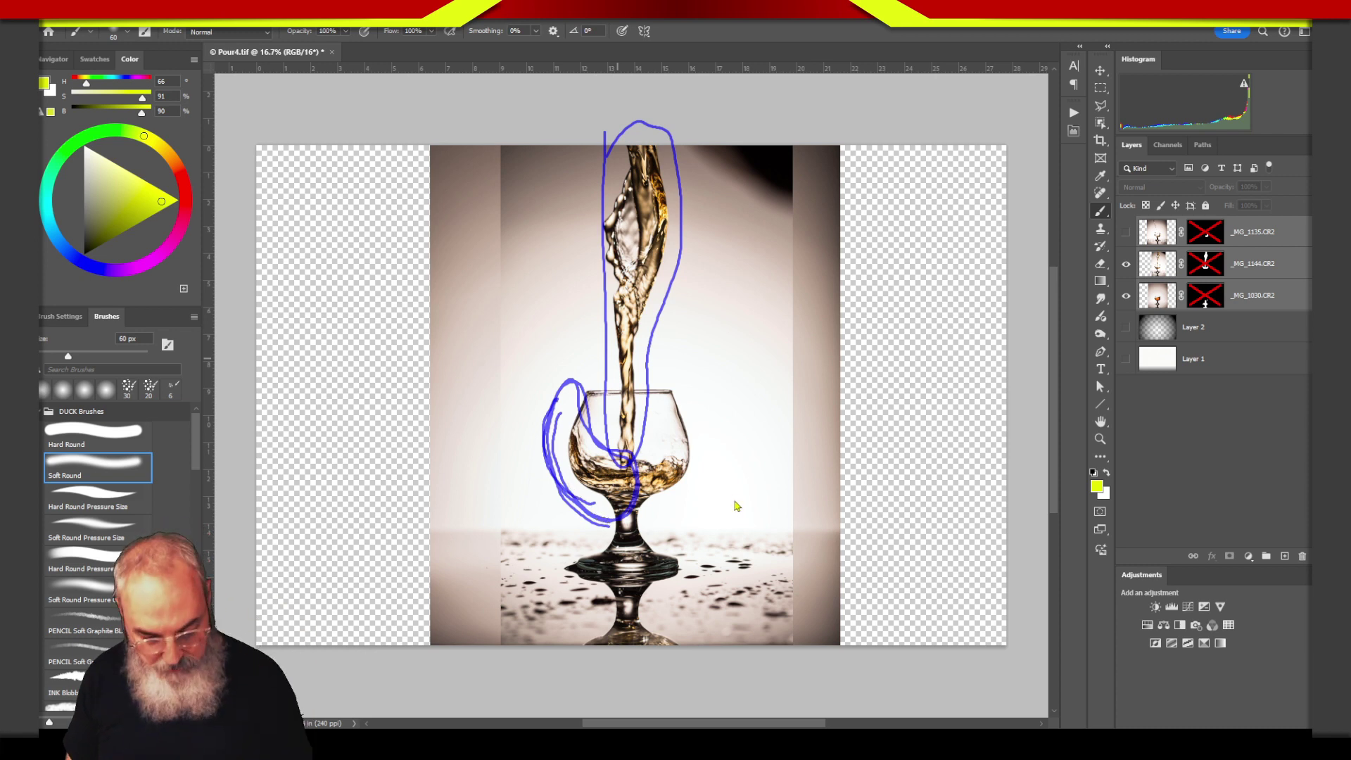
{"action": "key", "text": "Escape"}
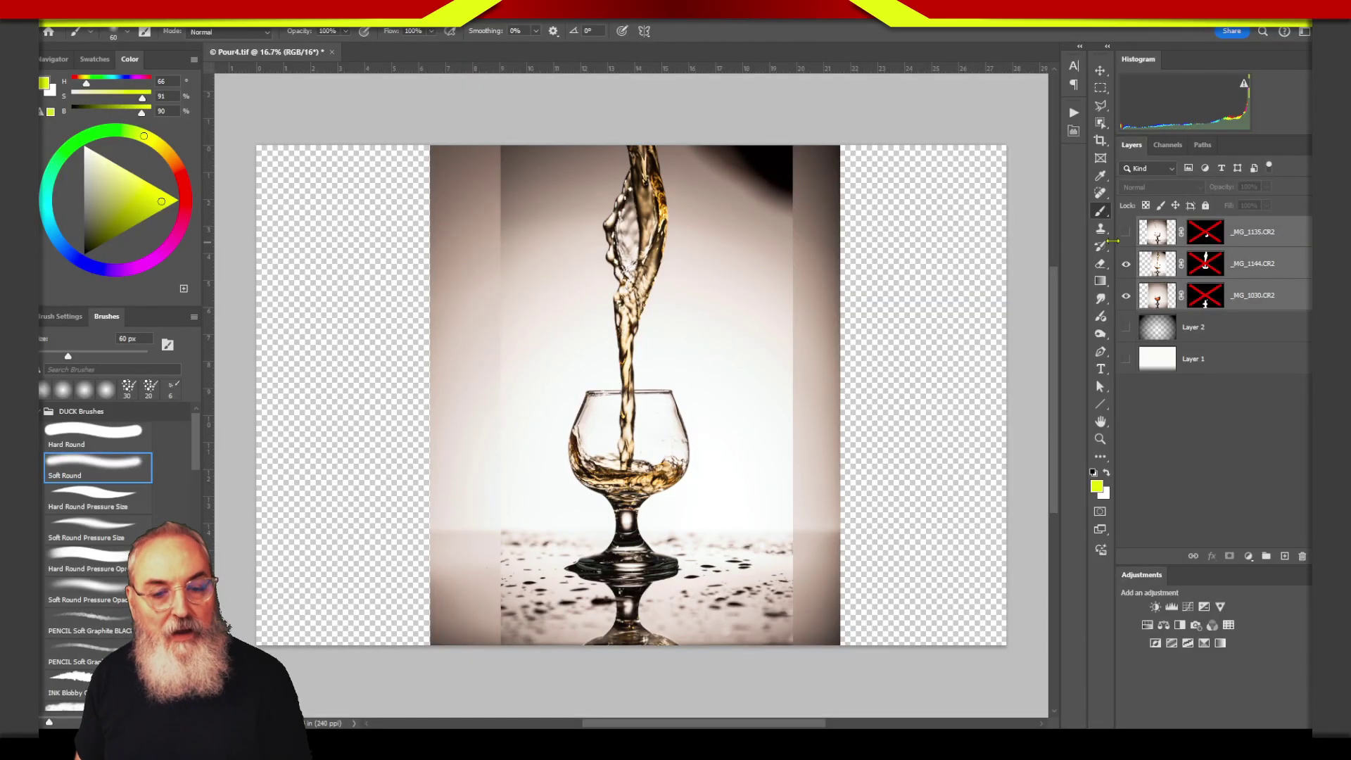
Step: Compare _MG_1135, hide it and _MG_1144, and re-enable the _MG_1030 mask
{"action": "left_click", "coordinate": [1126, 232]}
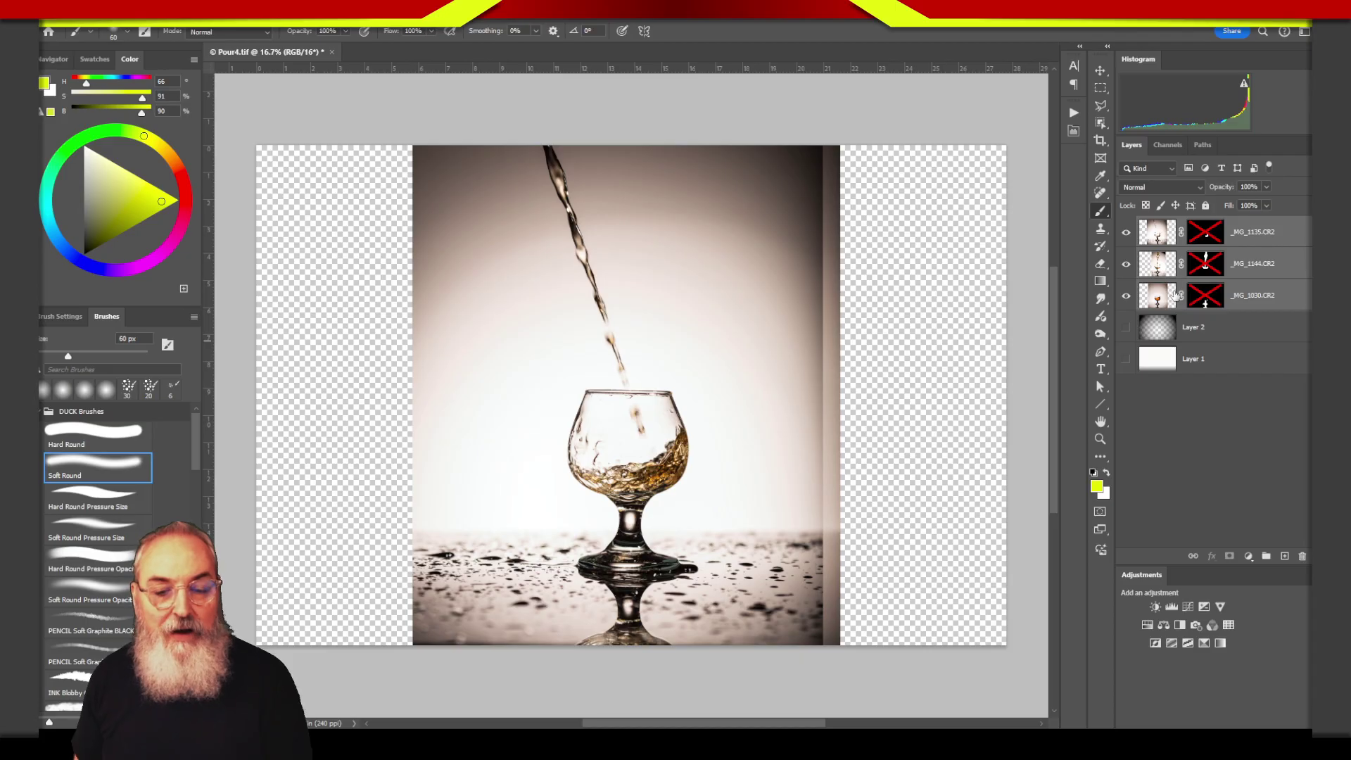
{"action": "left_click", "coordinate": [1126, 233]}
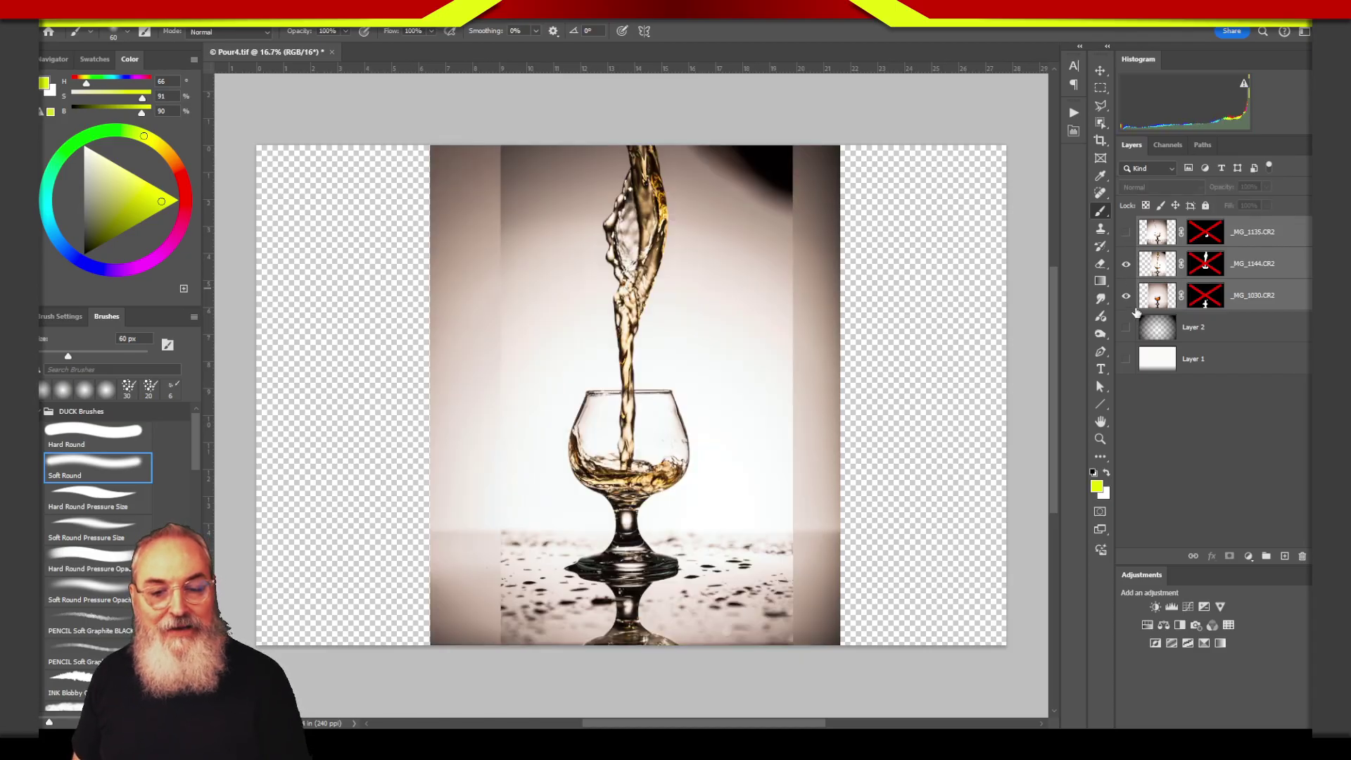
{"action": "left_click", "coordinate": [1128, 265]}
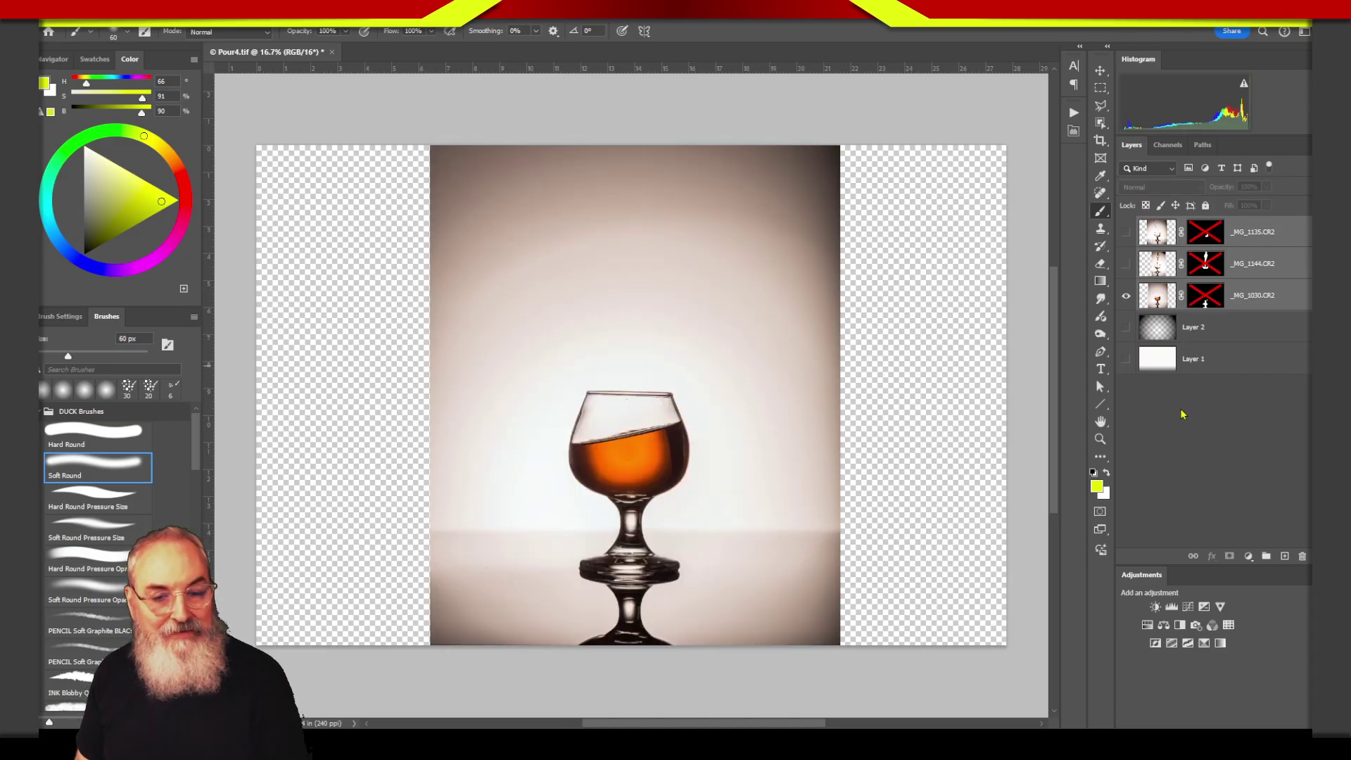
{"action": "left_click", "coordinate": [1203, 301], "text": "shift"}
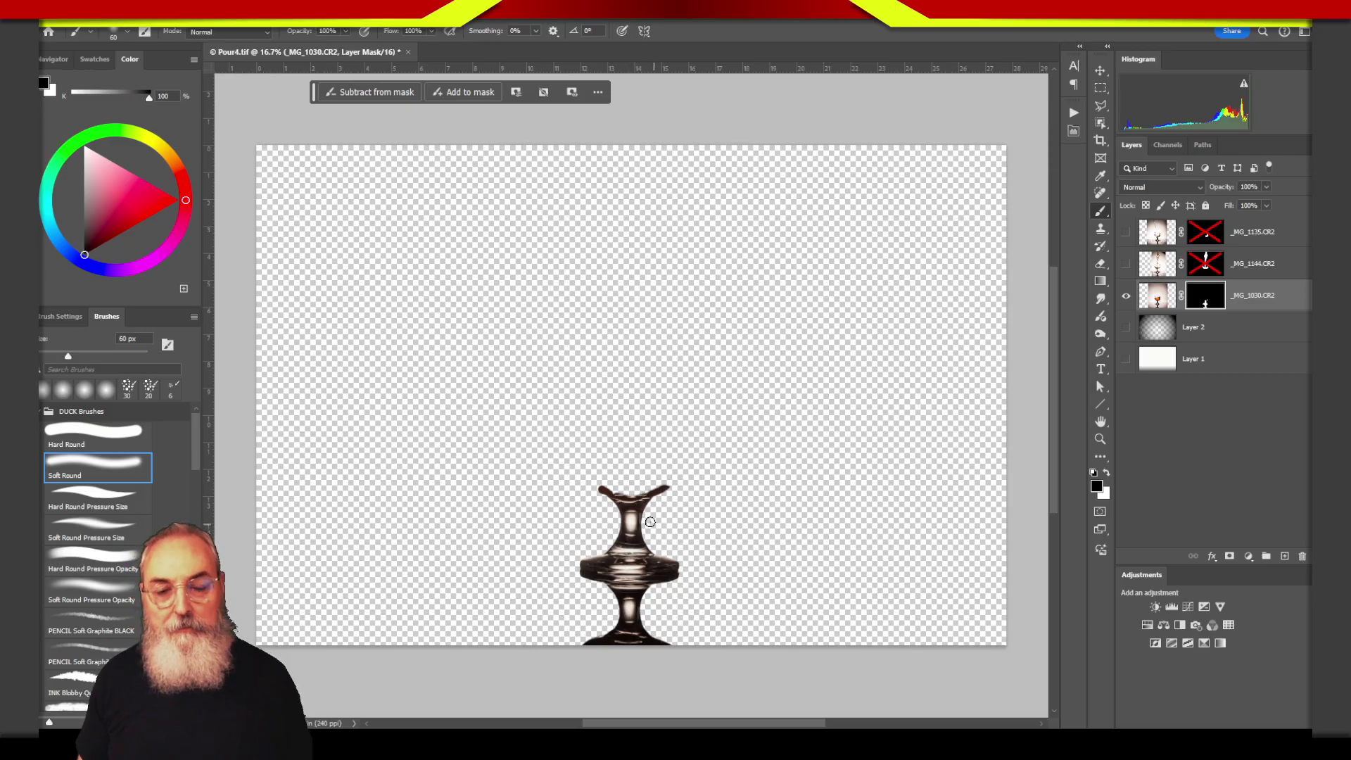
Step: Inspect the _MG_1030 mask, show _MG_1144, and re-enable and inspect its mask
{"action": "left_click", "coordinate": [1213, 301], "text": "alt"}
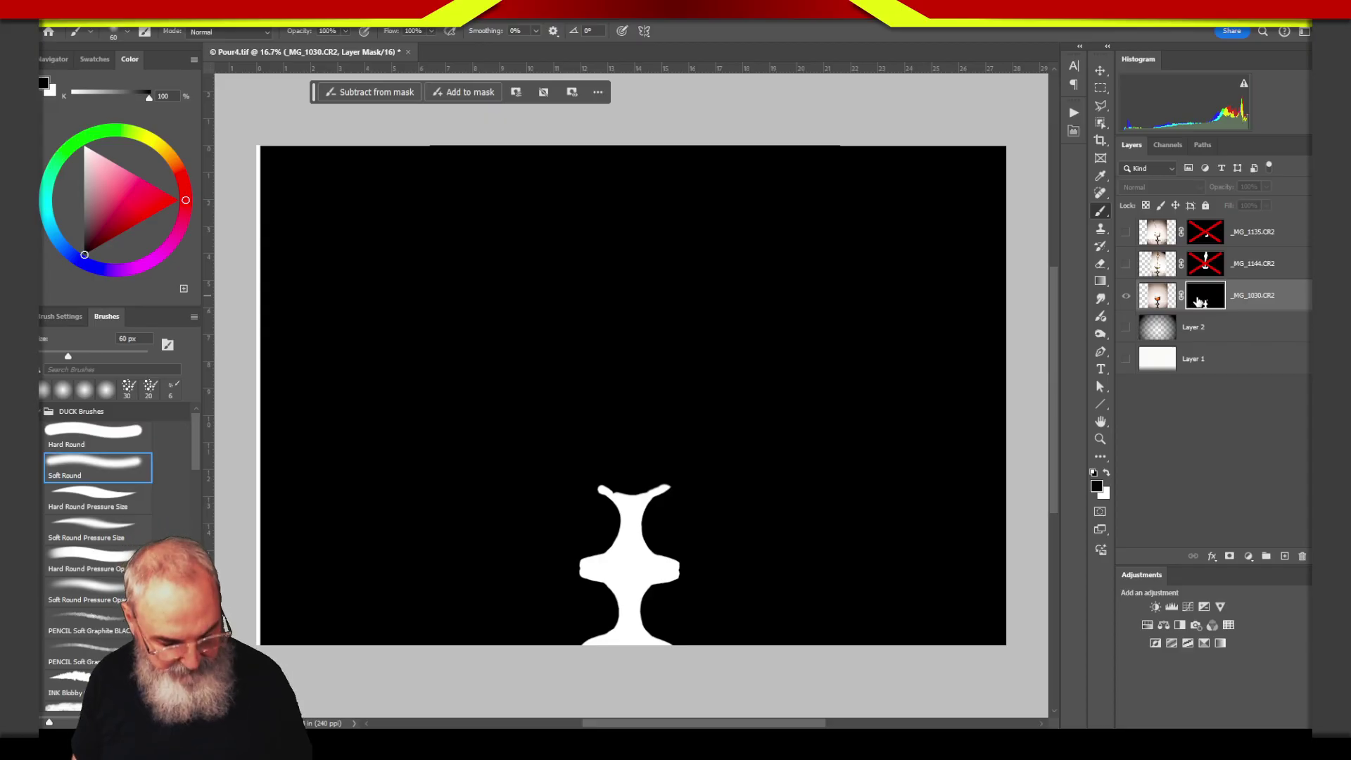
{"action": "left_click", "coordinate": [1219, 298], "text": "alt"}
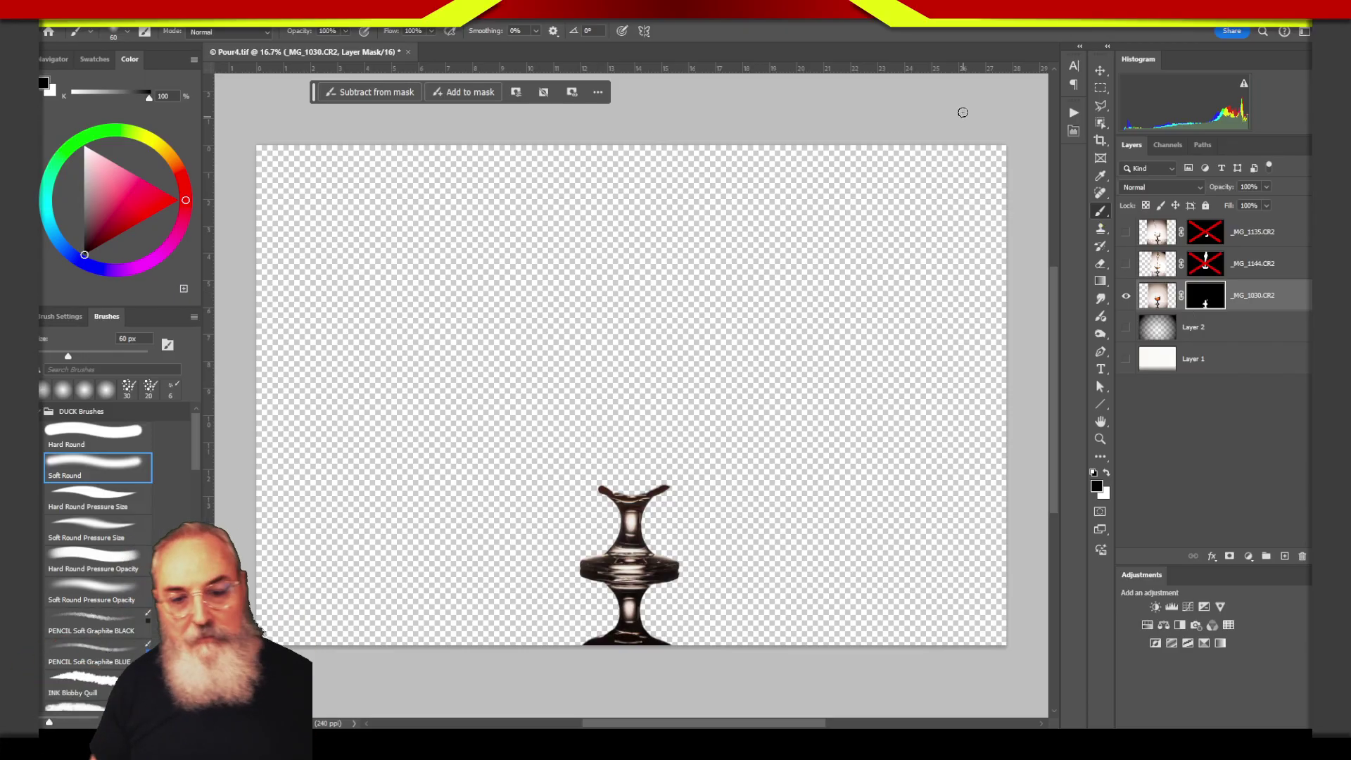
{"action": "left_click", "coordinate": [1126, 265]}
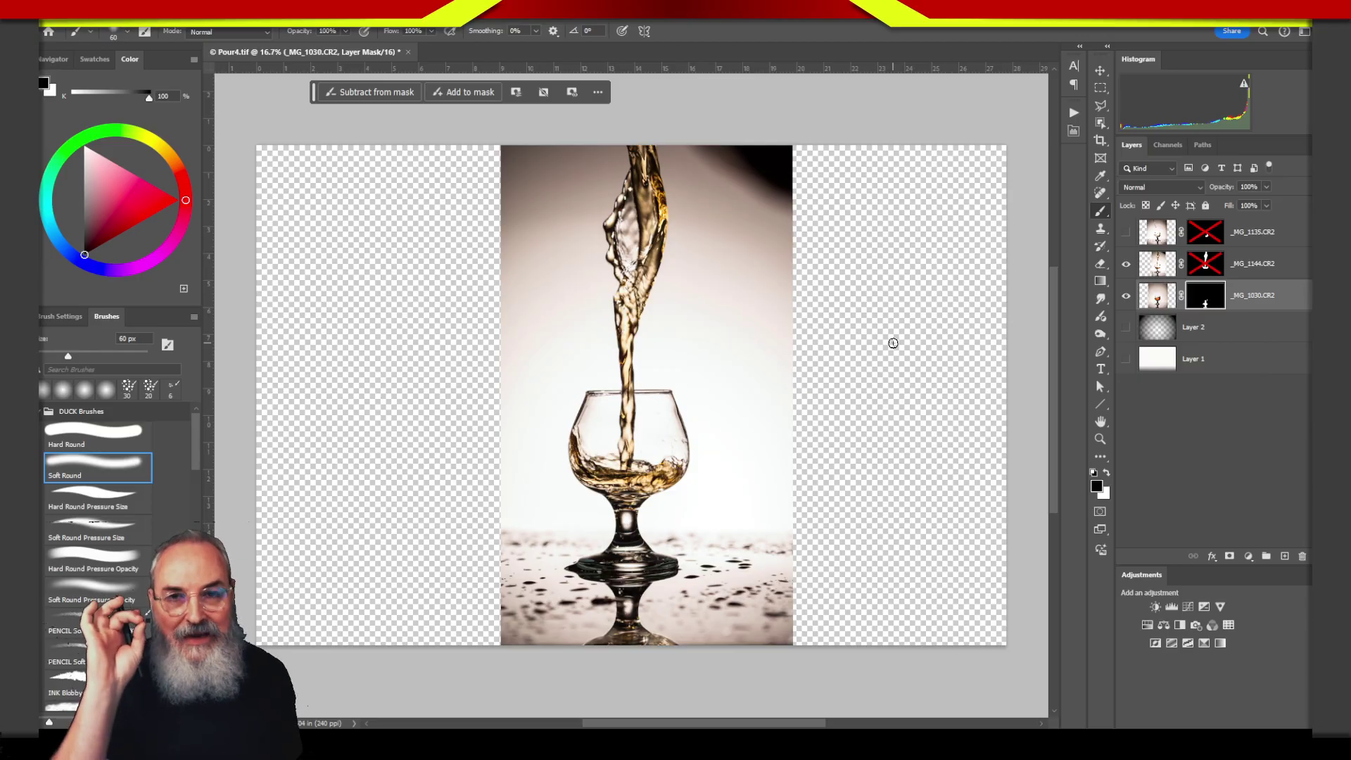
{"action": "left_click", "coordinate": [1205, 273], "text": "shift"}
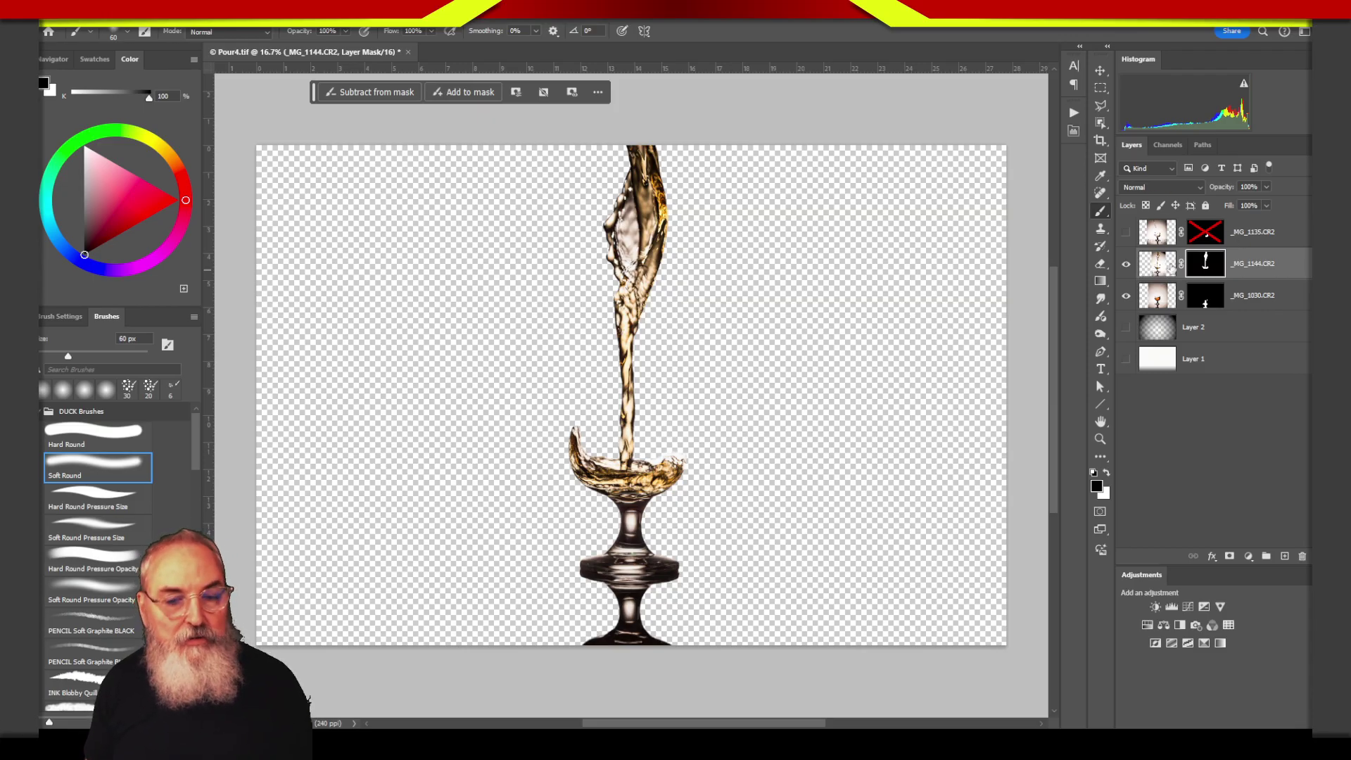
{"action": "left_click", "coordinate": [1214, 271], "text": "alt"}
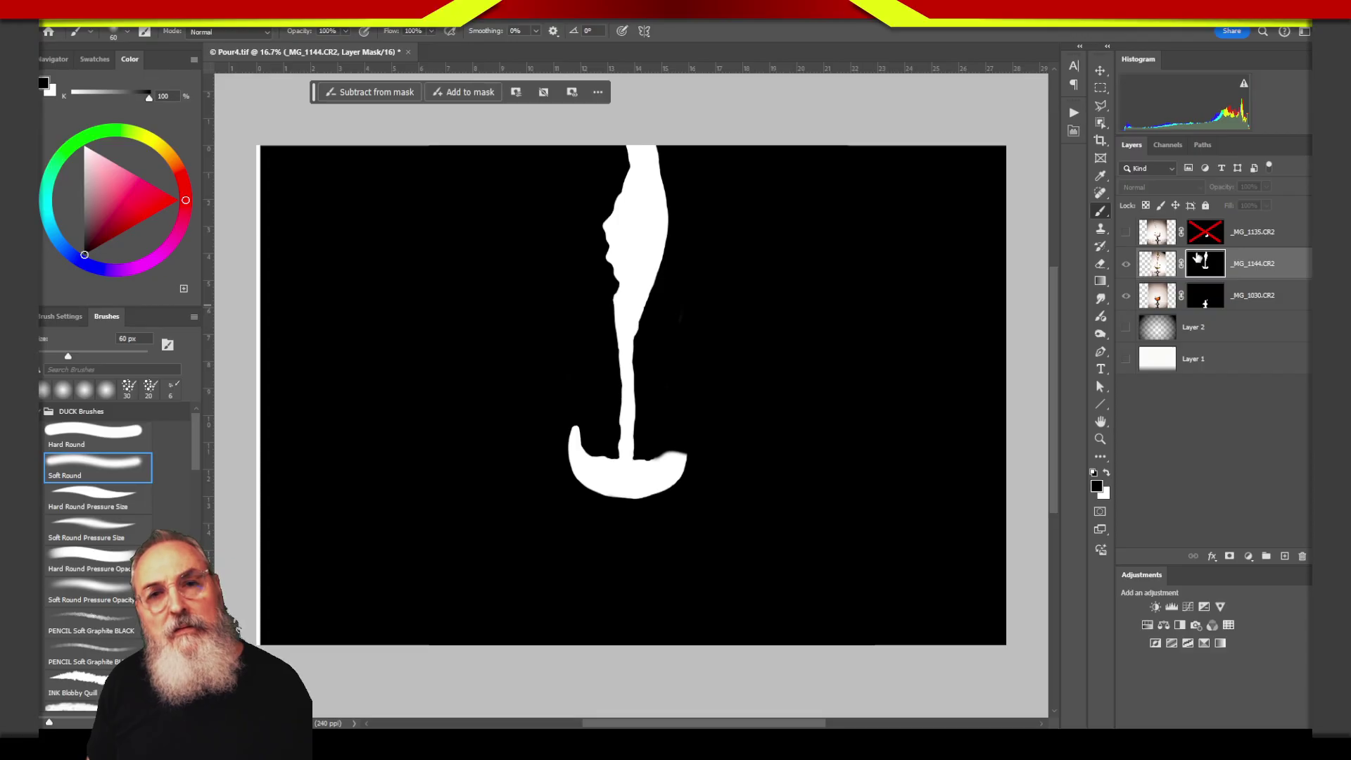
{"action": "left_click", "coordinate": [1205, 271], "text": "alt"}
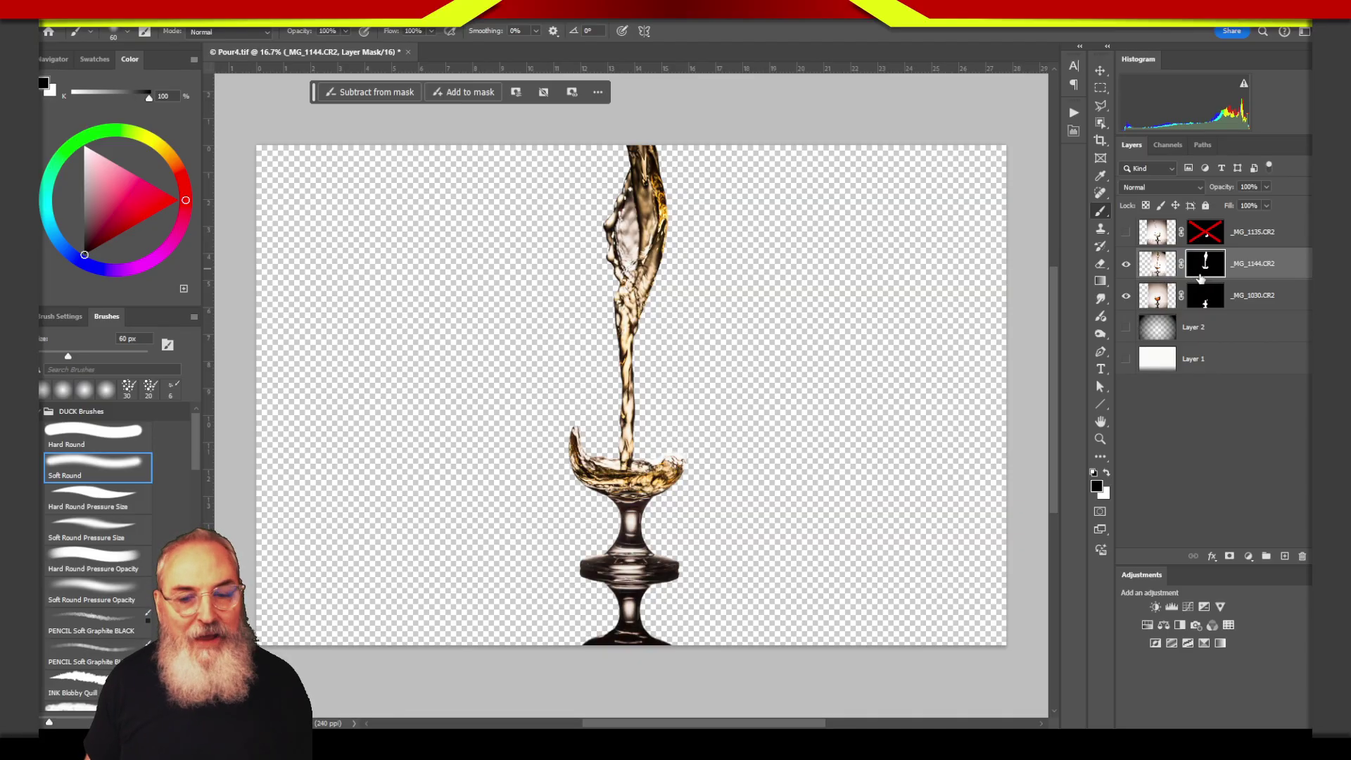
Step: Duplicate _MG_1144.CR2, replace the copy's mask with a fresh white mask, and set foreground to black
{"action": "left_click", "coordinate": [1159, 270]}
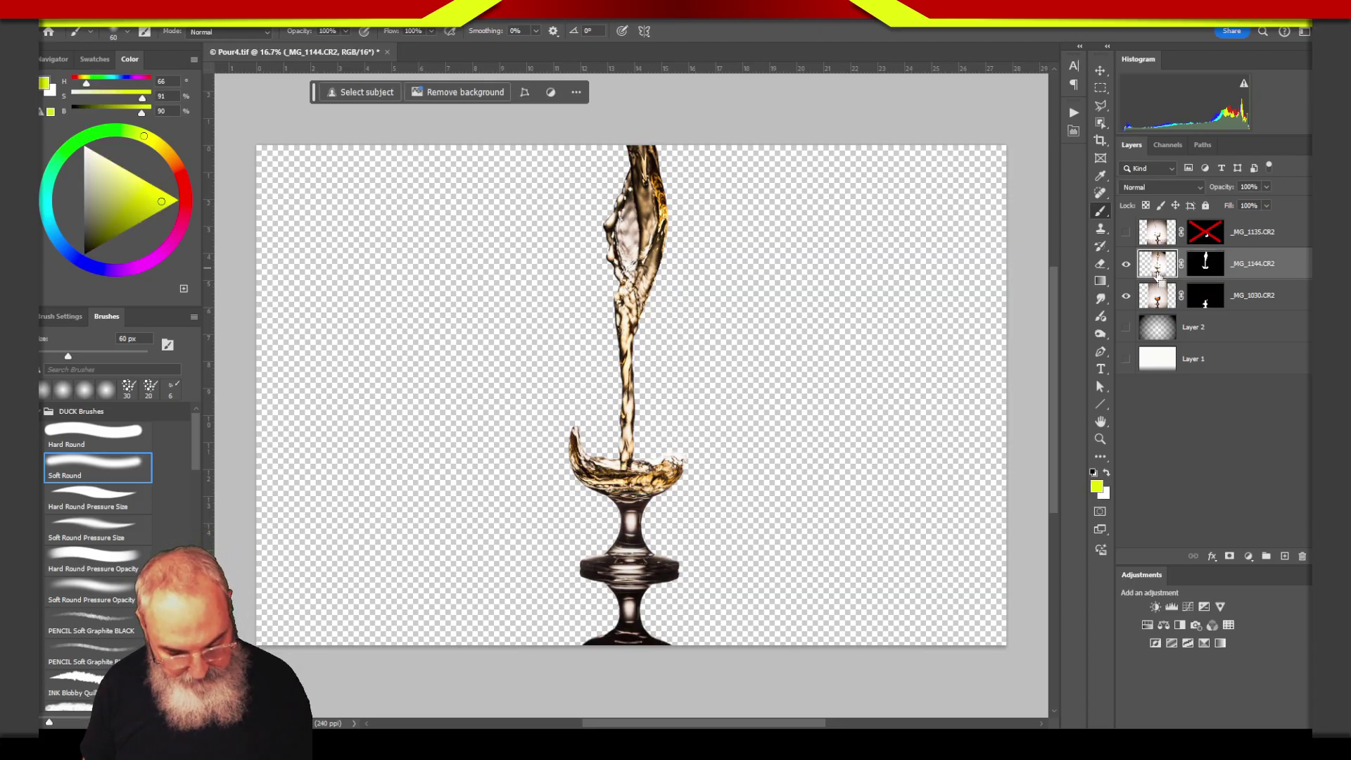
{"action": "key", "text": "ctrl+j"}
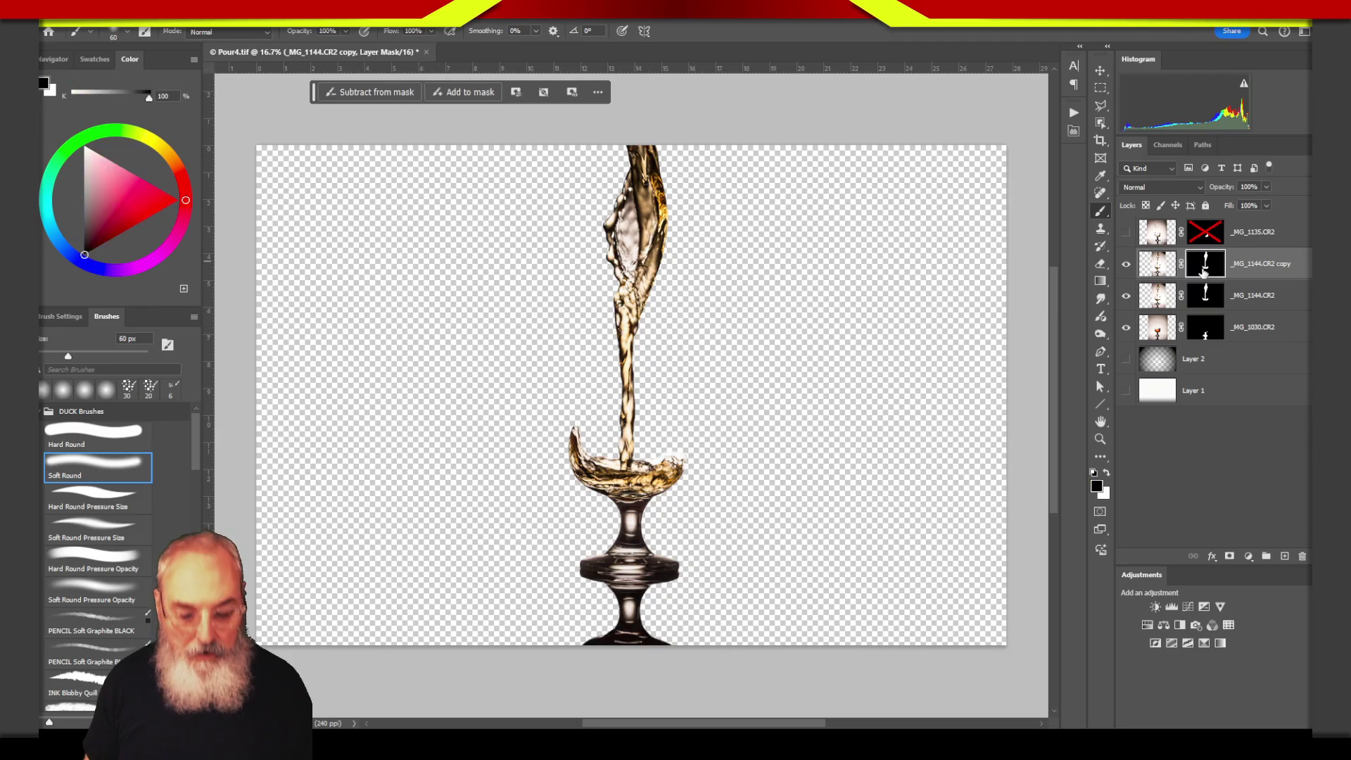
{"action": "mouse_move", "coordinate": [1199, 265]}
{"action": "left_mouse_down"}
{"action": "mouse_move", "coordinate": [1296, 573]}
{"action": "mouse_move", "coordinate": [1300, 556]}
{"action": "left_mouse_up"}
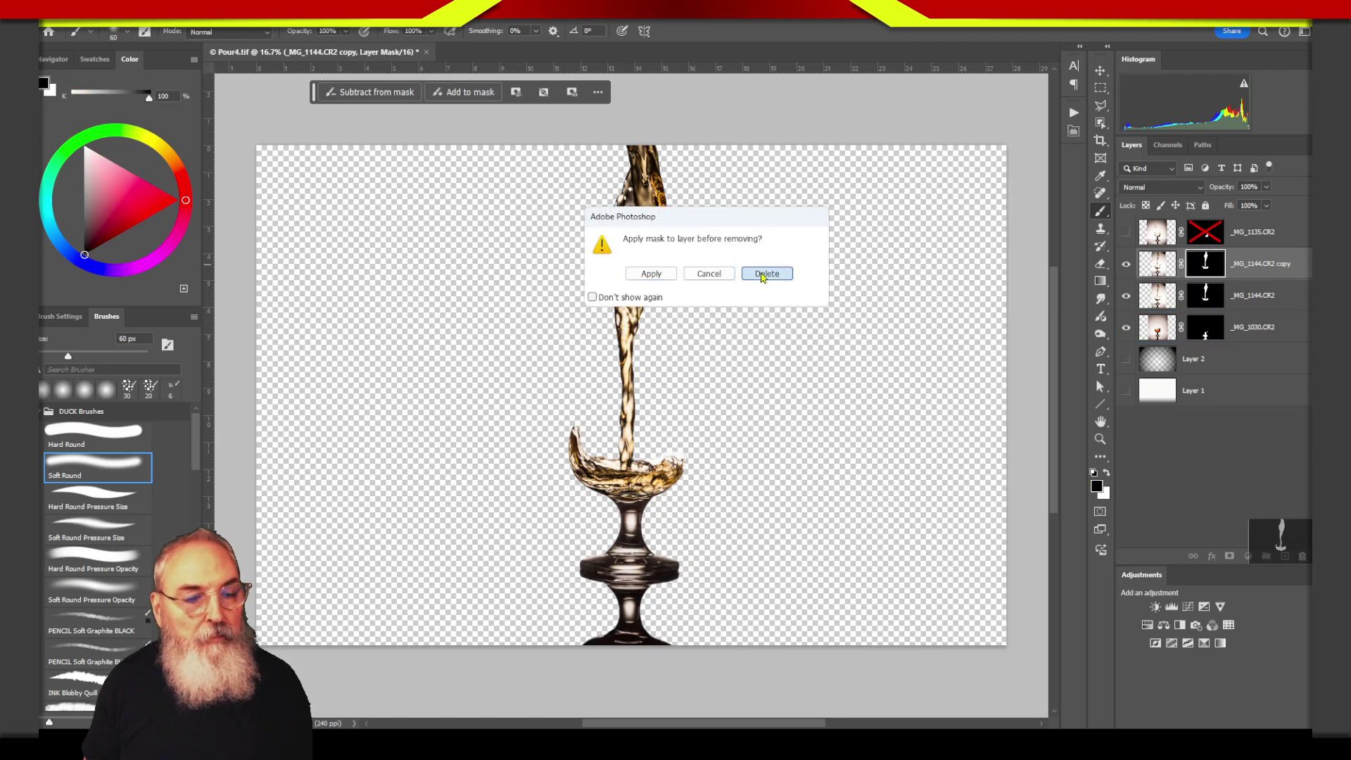
{"action": "left_click", "coordinate": [767, 274]}
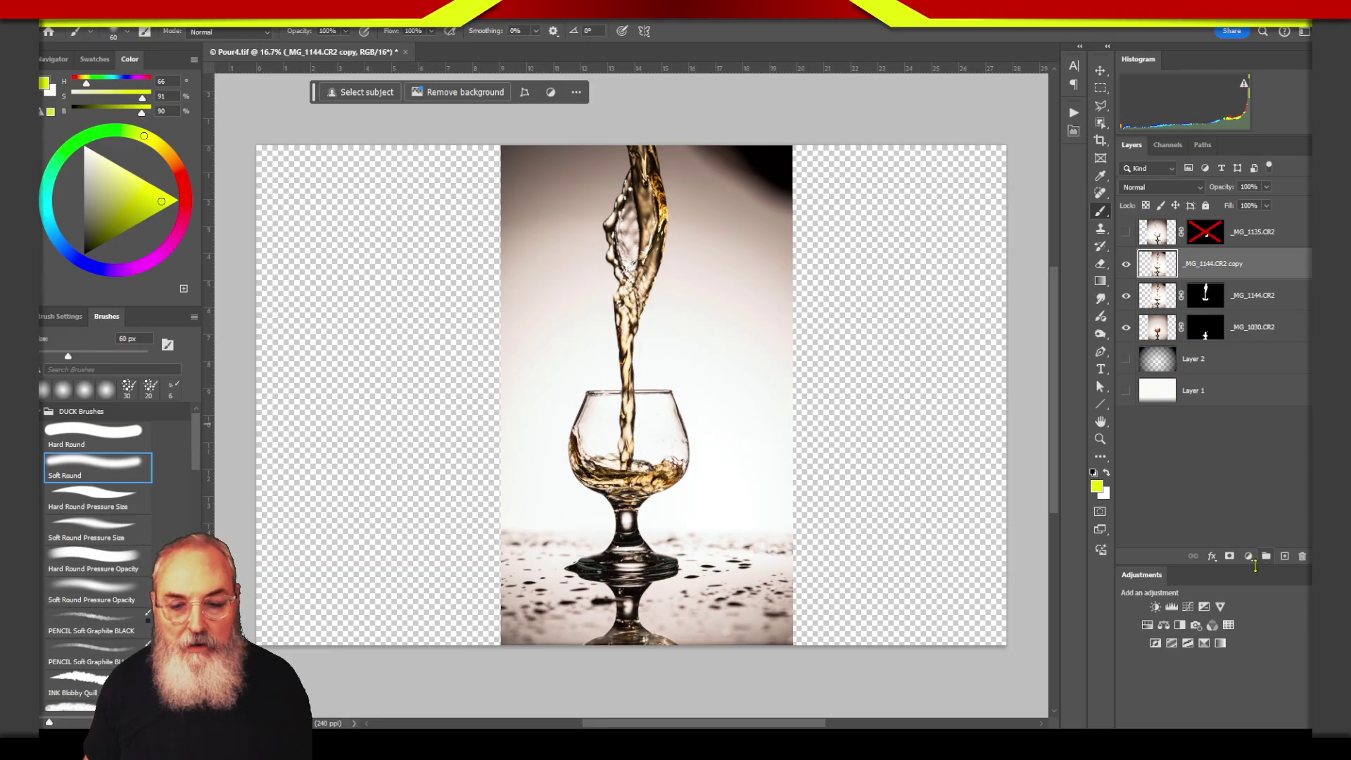
{"action": "left_click", "coordinate": [1230, 556]}
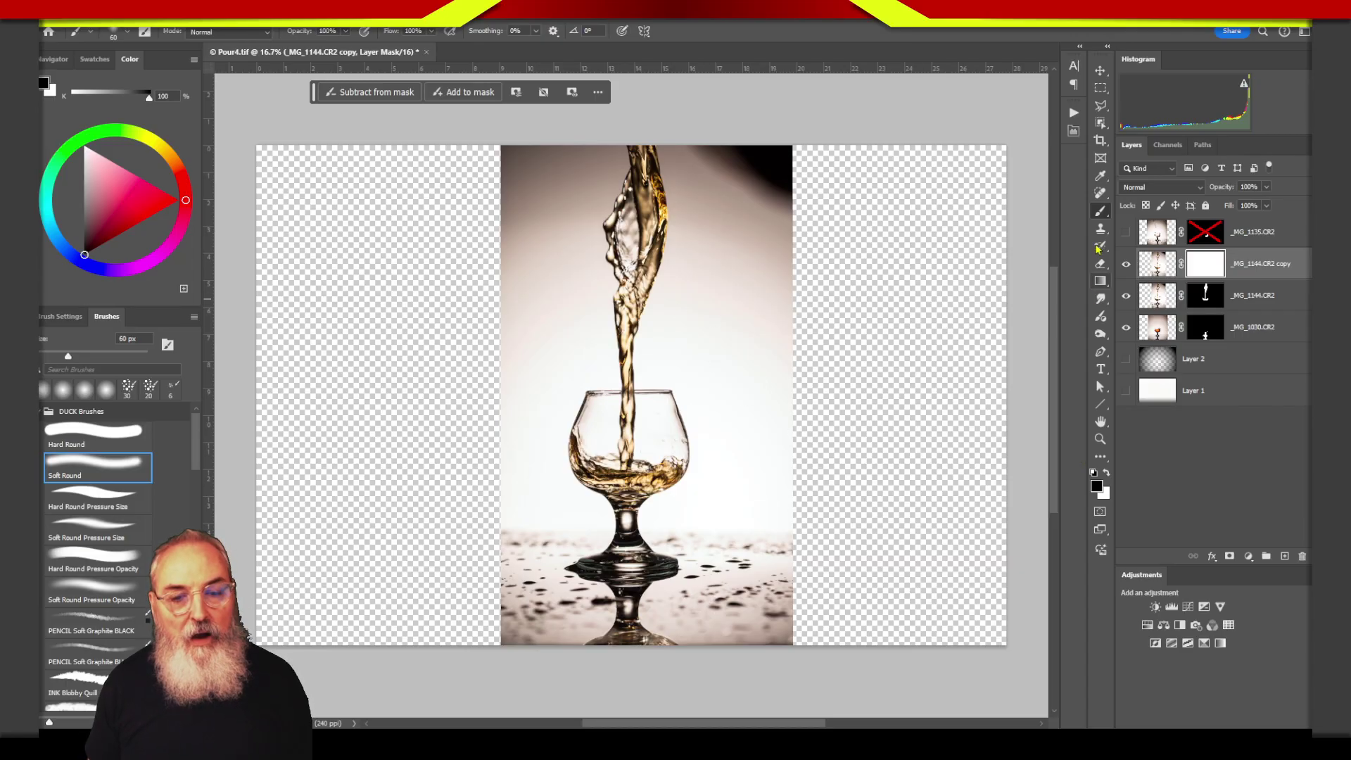
{"action": "left_click", "coordinate": [1096, 487]}
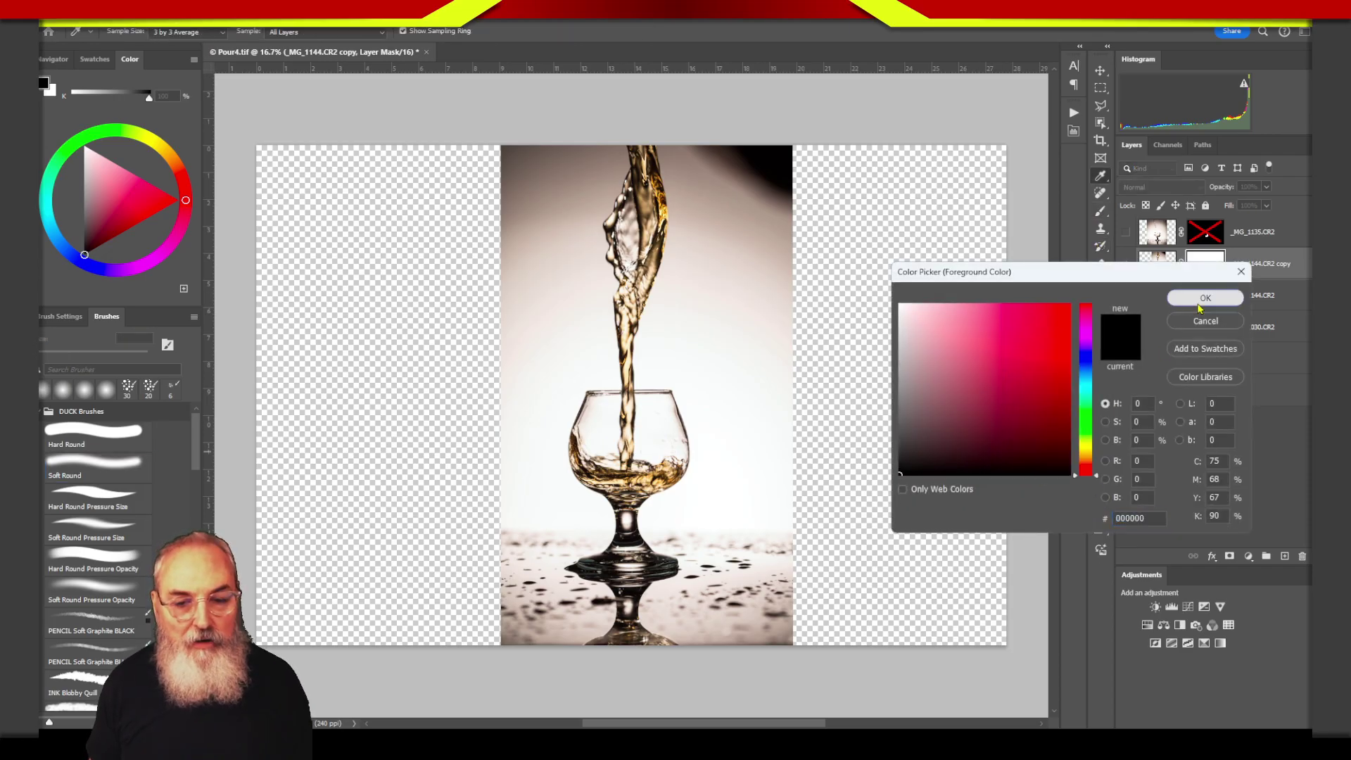
Step: With black selected, zoom in and mask out the background beside the pouring stream
{"action": "left_click", "coordinate": [1206, 297]}
{"action": "key", "text": "z"}
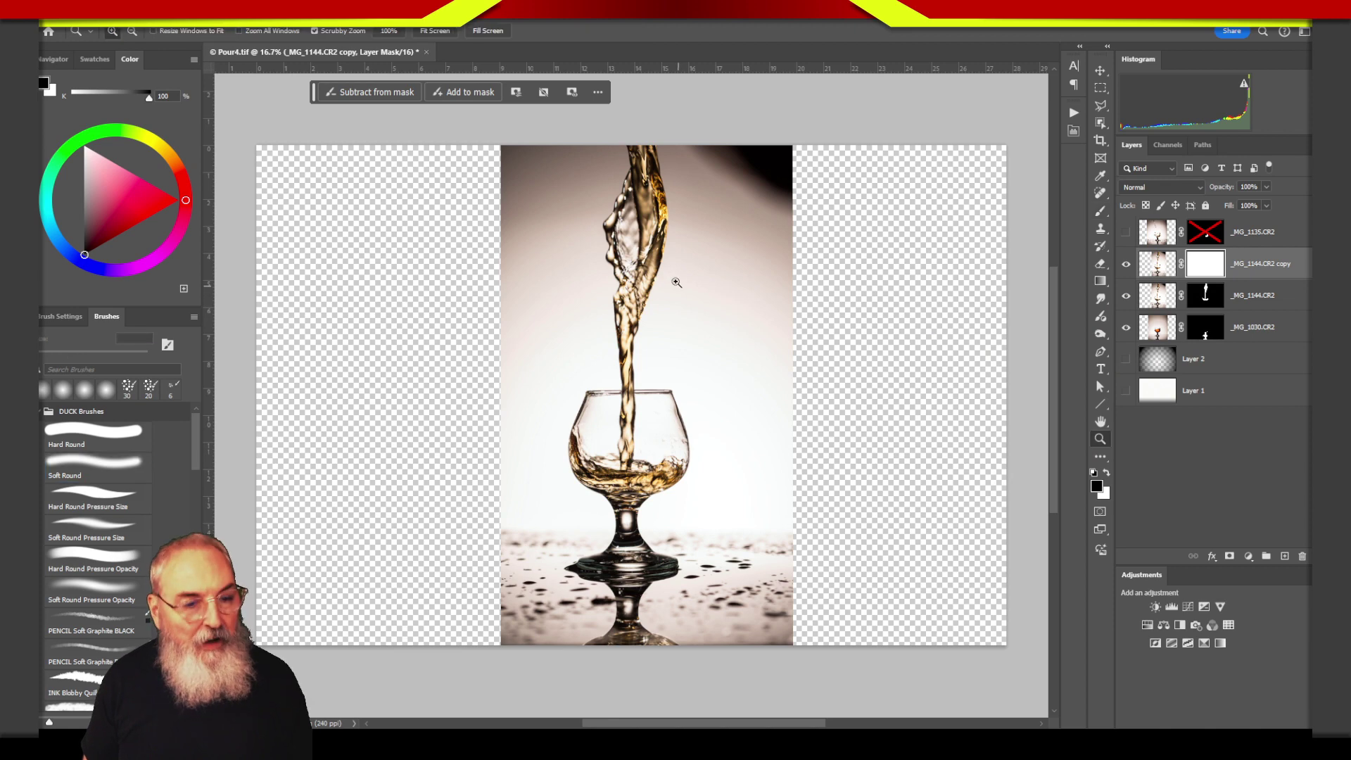
{"action": "left_click_drag", "start_coordinate": [673, 280], "coordinate": [772, 278]}
{"action": "key", "text": "b"}
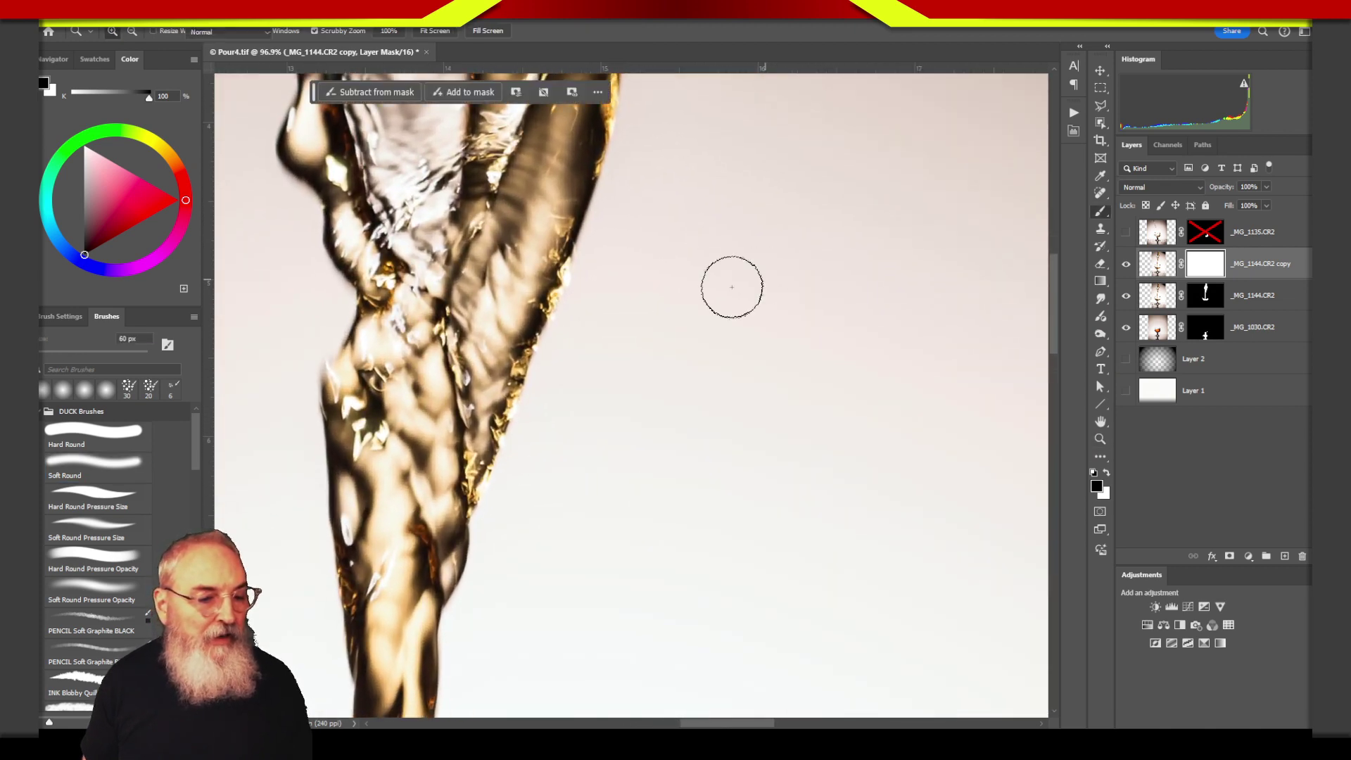
{"action": "mouse_move", "coordinate": [601, 323]}
{"action": "left_mouse_down"}
{"action": "mouse_move", "coordinate": [605, 302]}
{"action": "mouse_move", "coordinate": [574, 383]}
{"action": "left_mouse_up"}
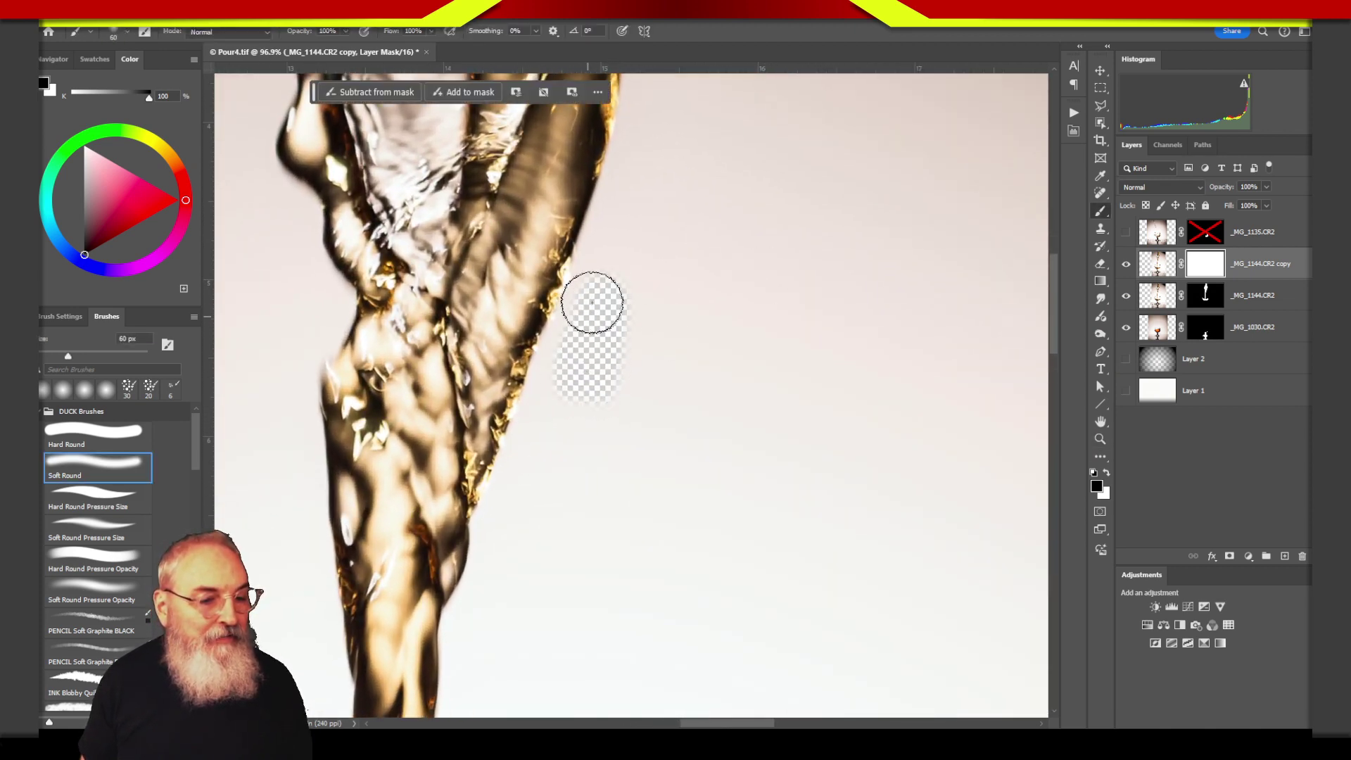
{"action": "mouse_move", "coordinate": [591, 302]}
{"action": "left_mouse_down"}
{"action": "mouse_move", "coordinate": [552, 401]}
{"action": "mouse_move", "coordinate": [561, 431]}
{"action": "mouse_move", "coordinate": [570, 401]}
{"action": "left_mouse_up"}
Step: Using a hard round brush, hide more background along both stream edges and check the mask
{"action": "left_click", "coordinate": [121, 434]}
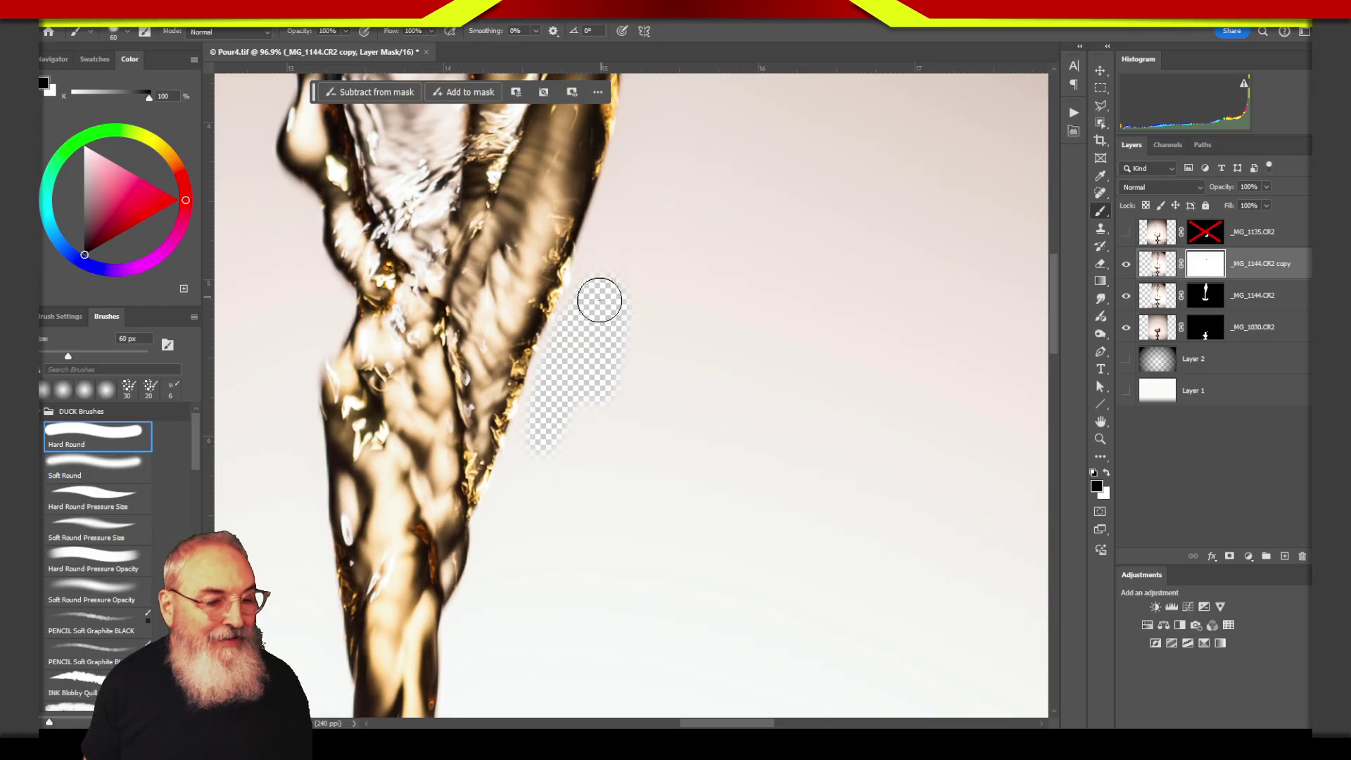
{"action": "mouse_move", "coordinate": [569, 324]}
{"action": "left_mouse_down"}
{"action": "mouse_move", "coordinate": [467, 615]}
{"action": "mouse_move", "coordinate": [491, 521]}
{"action": "mouse_move", "coordinate": [476, 588]}
{"action": "mouse_move", "coordinate": [513, 500]}
{"action": "left_mouse_up"}
{"action": "mouse_move", "coordinate": [595, 228]}
{"action": "left_mouse_down"}
{"action": "mouse_move", "coordinate": [636, 73]}
{"action": "mouse_move", "coordinate": [615, 314]}
{"action": "mouse_move", "coordinate": [512, 643]}
{"action": "mouse_move", "coordinate": [579, 401]}
{"action": "mouse_move", "coordinate": [582, 521]}
{"action": "mouse_move", "coordinate": [708, 202]}
{"action": "mouse_move", "coordinate": [619, 420]}
{"action": "left_mouse_up"}
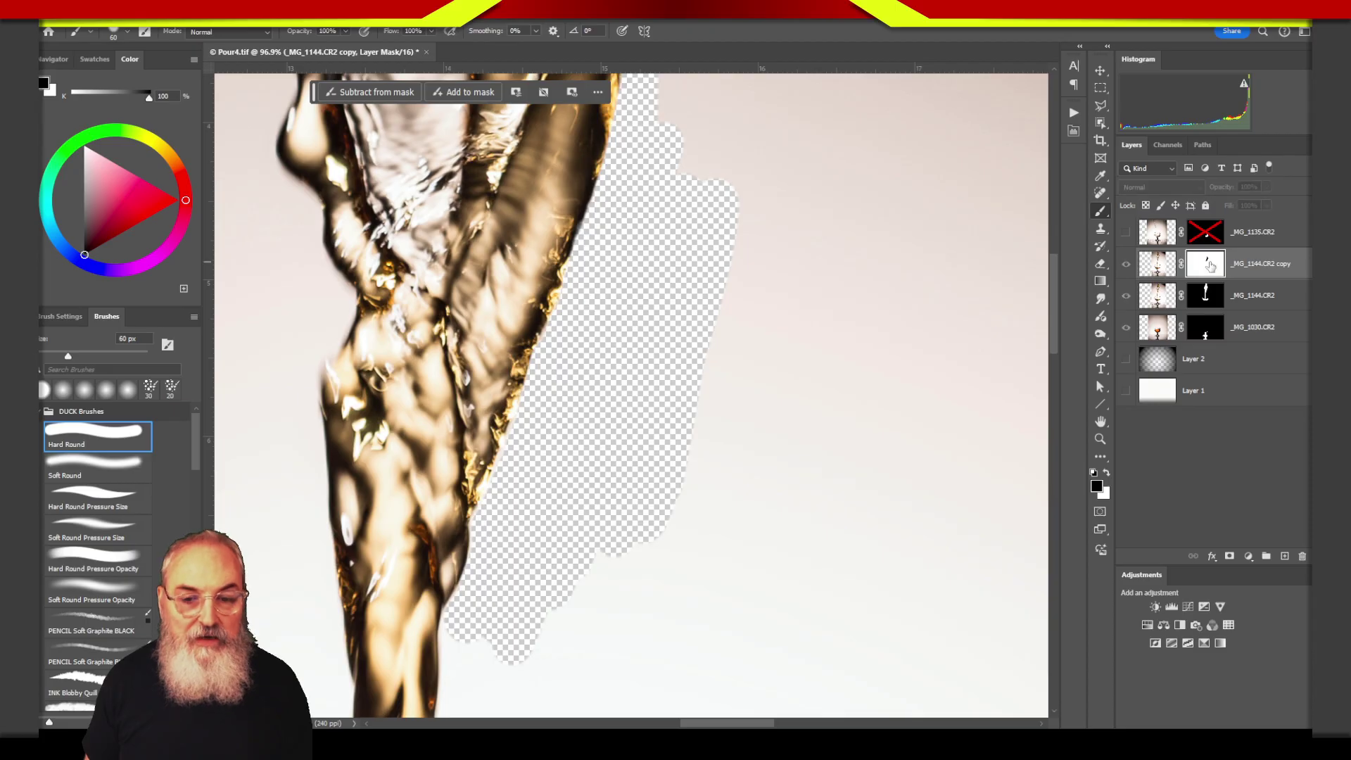
{"action": "left_click", "coordinate": [1212, 265], "text": "alt"}
{"action": "left_click", "coordinate": [1213, 266], "text": "alt"}
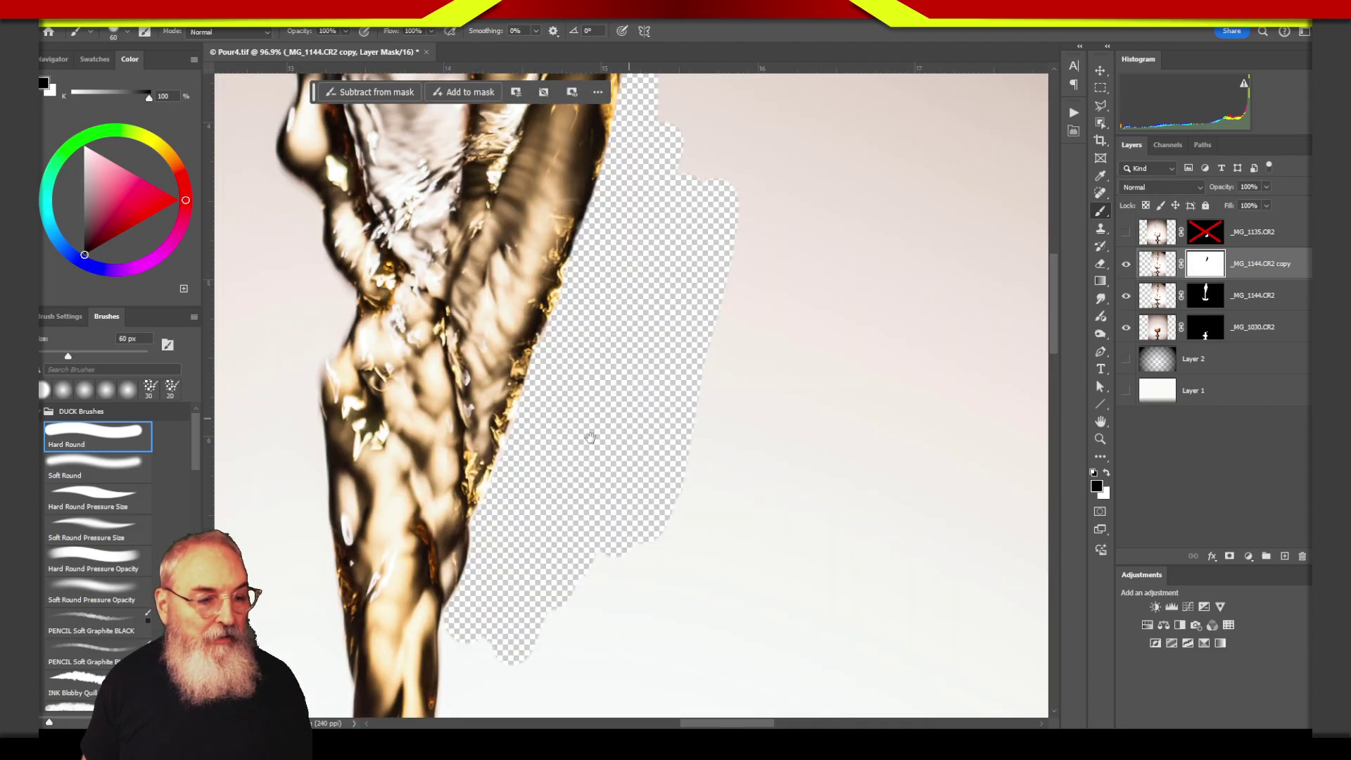
Step: Mask the background down to the glass rim and inside the glass bowl
{"action": "left_click_drag", "start_coordinate": [591, 437], "coordinate": [796, 103]}
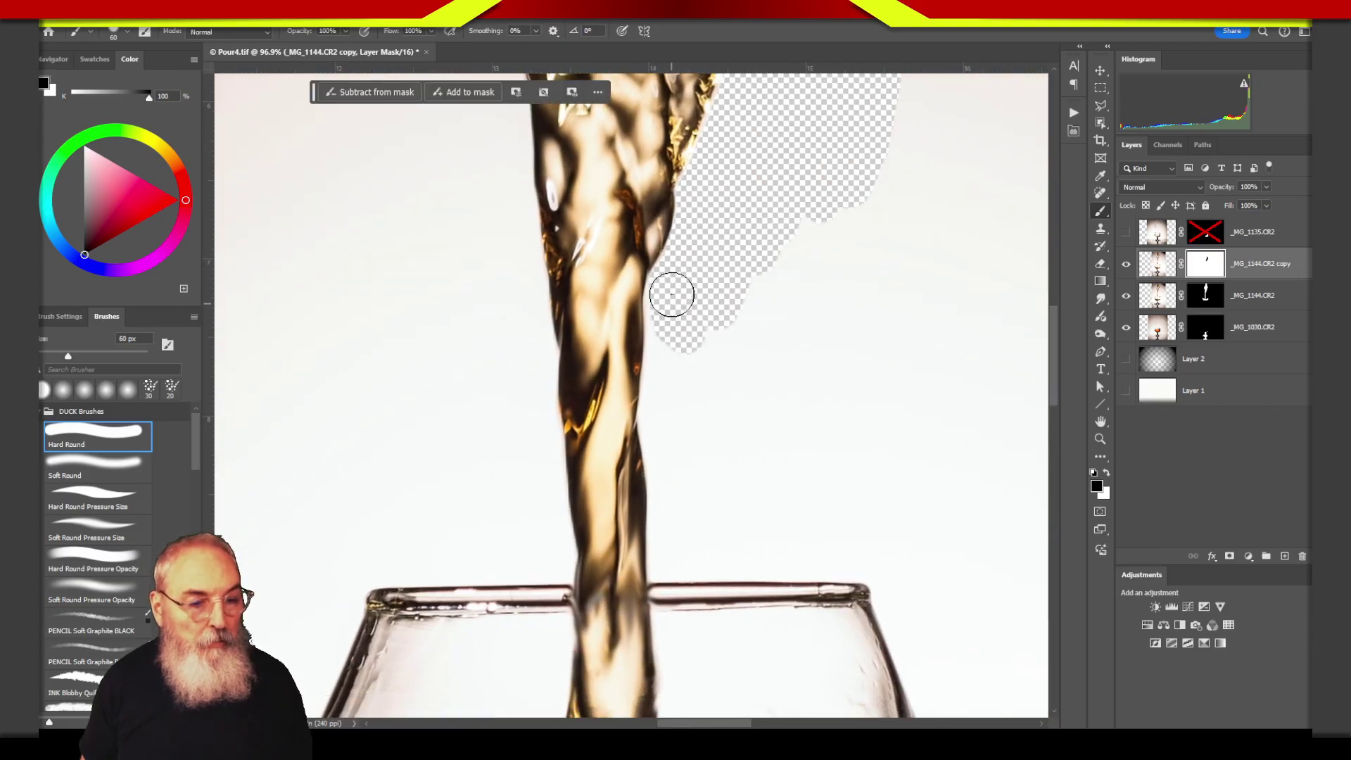
{"action": "mouse_move", "coordinate": [672, 294]}
{"action": "left_mouse_down"}
{"action": "mouse_move", "coordinate": [676, 373]}
{"action": "mouse_move", "coordinate": [721, 546]}
{"action": "mouse_move", "coordinate": [680, 600]}
{"action": "left_mouse_up"}
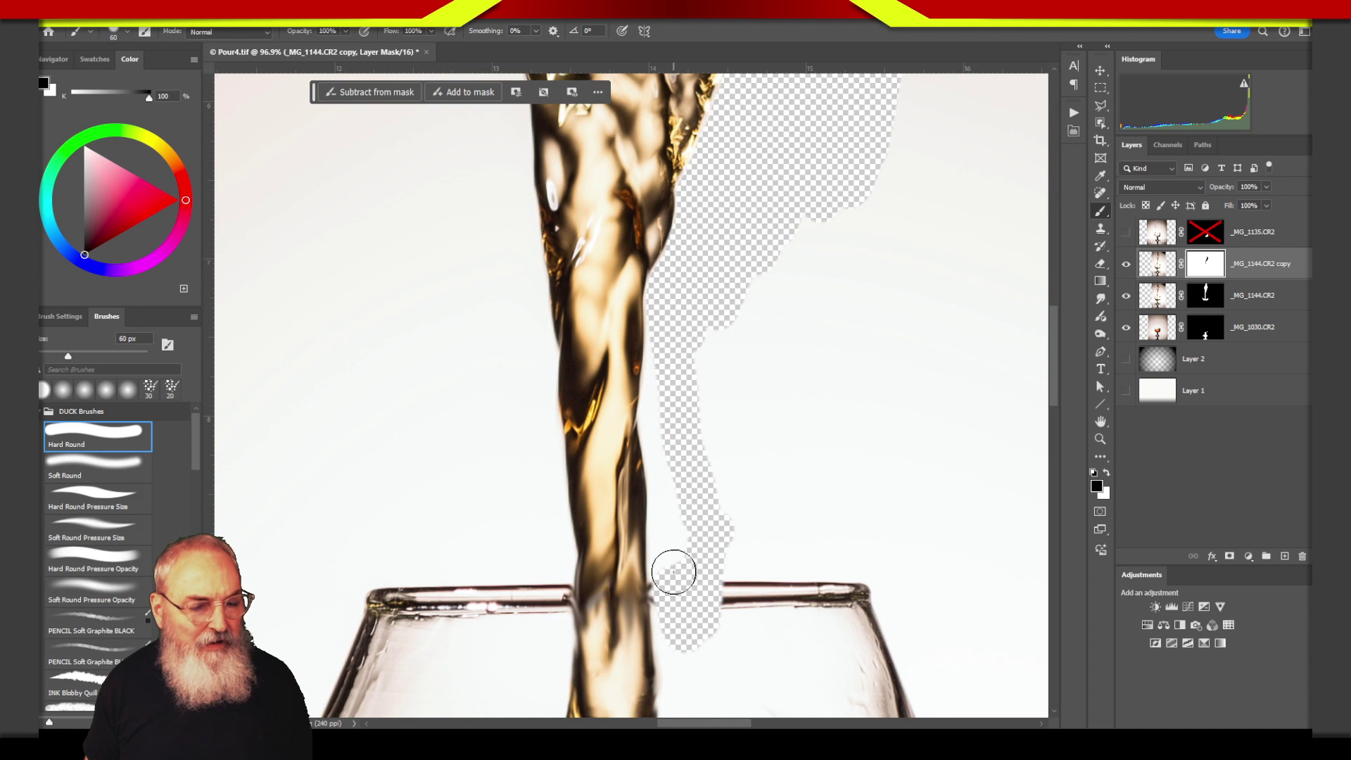
{"action": "mouse_move", "coordinate": [669, 567]}
{"action": "left_mouse_down"}
{"action": "mouse_move", "coordinate": [669, 603]}
{"action": "mouse_move", "coordinate": [674, 557]}
{"action": "mouse_move", "coordinate": [706, 661]}
{"action": "mouse_move", "coordinate": [814, 564]}
{"action": "mouse_move", "coordinate": [868, 588]}
{"action": "mouse_move", "coordinate": [905, 415]}
{"action": "mouse_move", "coordinate": [896, 154]}
{"action": "mouse_move", "coordinate": [896, 192]}
{"action": "left_mouse_up"}
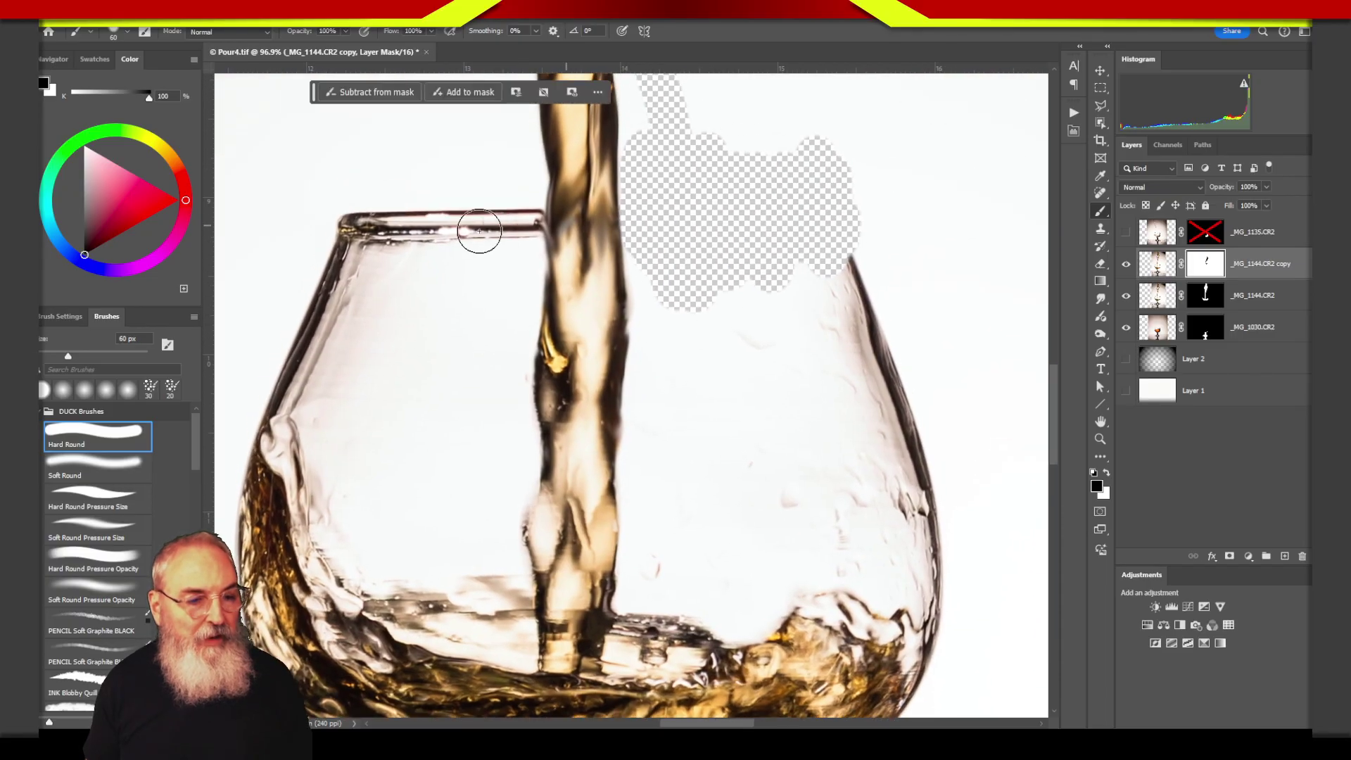
{"action": "left_click", "coordinate": [520, 247]}
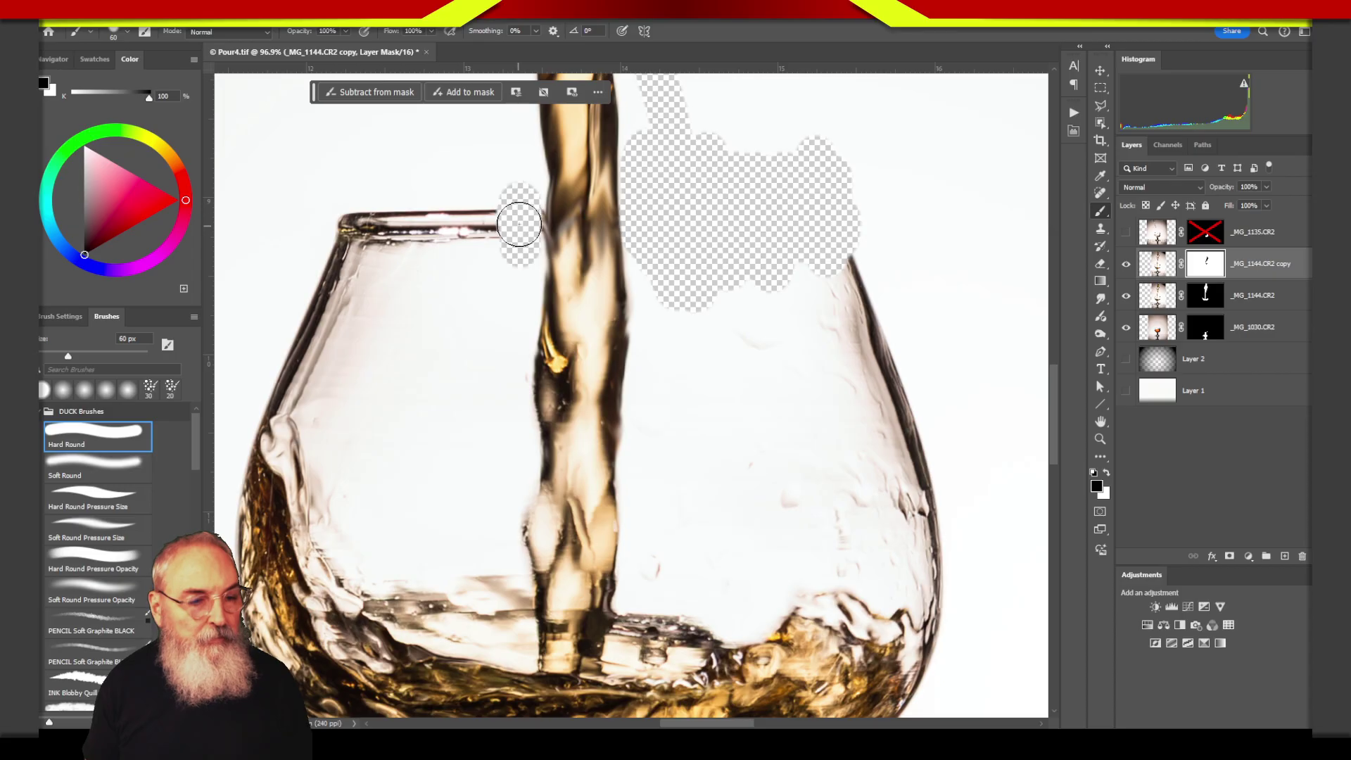
{"action": "mouse_move", "coordinate": [519, 232]}
{"action": "left_mouse_down"}
{"action": "mouse_move", "coordinate": [497, 250]}
{"action": "mouse_move", "coordinate": [405, 225]}
{"action": "mouse_move", "coordinate": [325, 362]}
{"action": "mouse_move", "coordinate": [256, 395]}
{"action": "mouse_move", "coordinate": [309, 392]}
{"action": "mouse_move", "coordinate": [344, 503]}
{"action": "mouse_move", "coordinate": [485, 542]}
{"action": "left_mouse_up"}
{"action": "mouse_move", "coordinate": [654, 578]}
{"action": "left_mouse_down"}
{"action": "mouse_move", "coordinate": [688, 582]}
{"action": "mouse_move", "coordinate": [729, 616]}
{"action": "mouse_move", "coordinate": [819, 572]}
{"action": "mouse_move", "coordinate": [898, 606]}
{"action": "mouse_move", "coordinate": [904, 439]}
{"action": "mouse_move", "coordinate": [758, 577]}
{"action": "mouse_move", "coordinate": [876, 514]}
{"action": "mouse_move", "coordinate": [886, 281]}
{"action": "mouse_move", "coordinate": [778, 250]}
{"action": "mouse_move", "coordinate": [720, 295]}
{"action": "mouse_move", "coordinate": [728, 510]}
{"action": "left_mouse_up"}
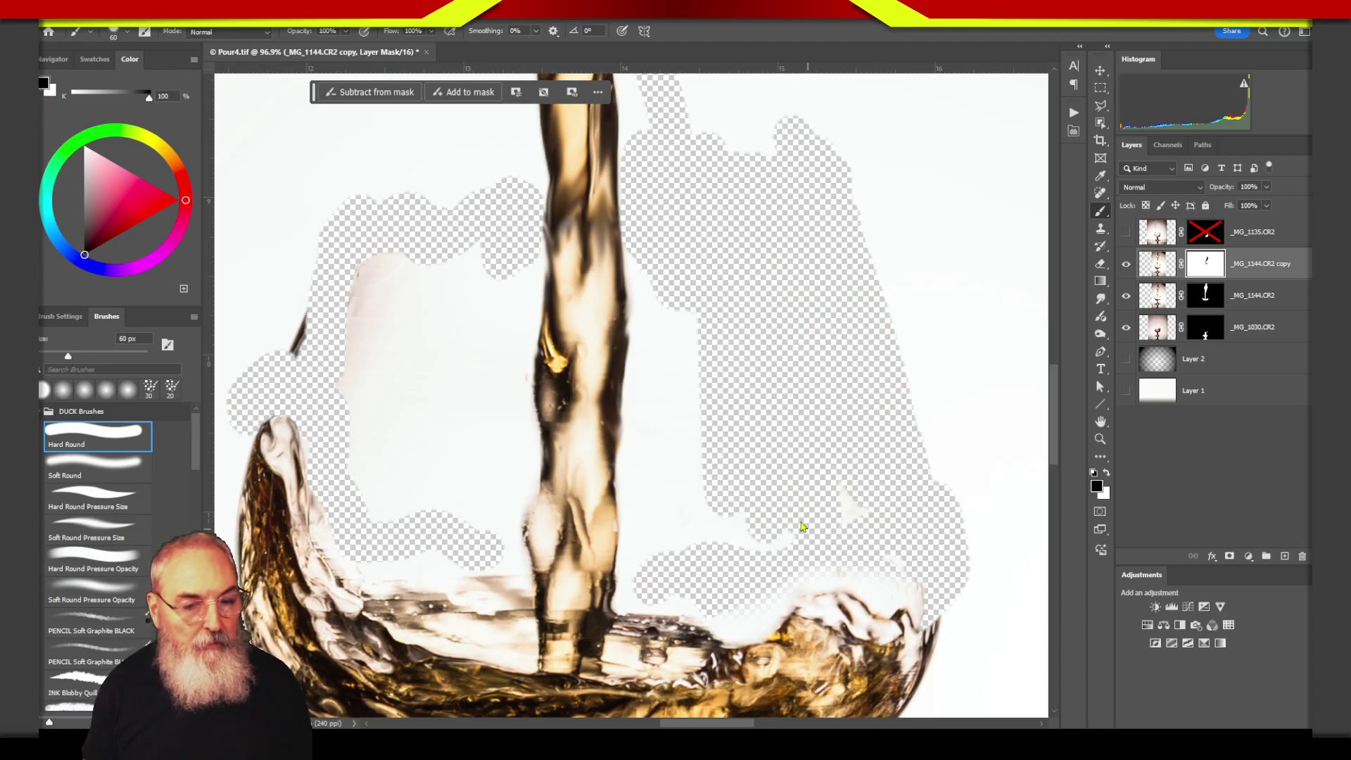
Step: Preview the mask in black and white, then merge the copy into _MG_1144.CR2
{"action": "left_click", "coordinate": [1208, 264], "text": "alt"}
{"action": "left_click", "coordinate": [1211, 266], "text": "alt"}
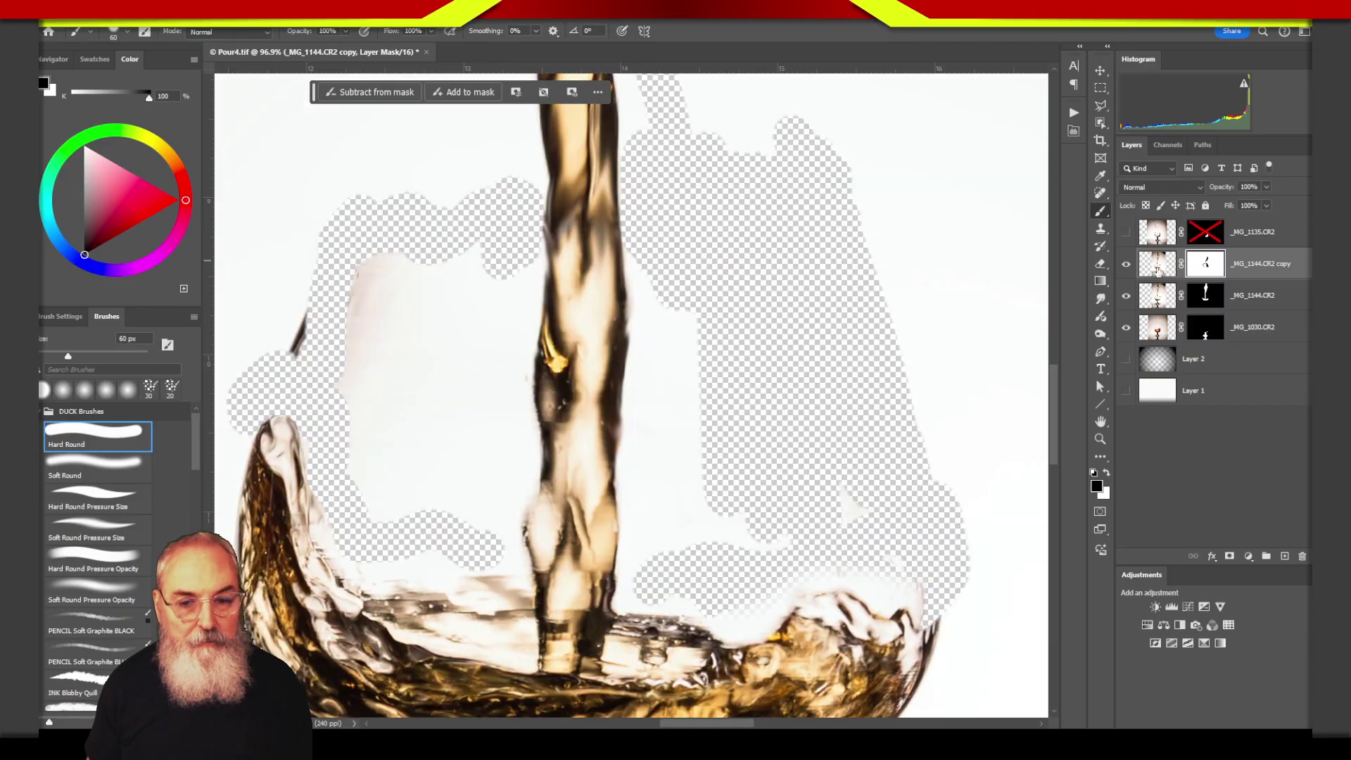
{"action": "key", "text": "ctrl+e"}
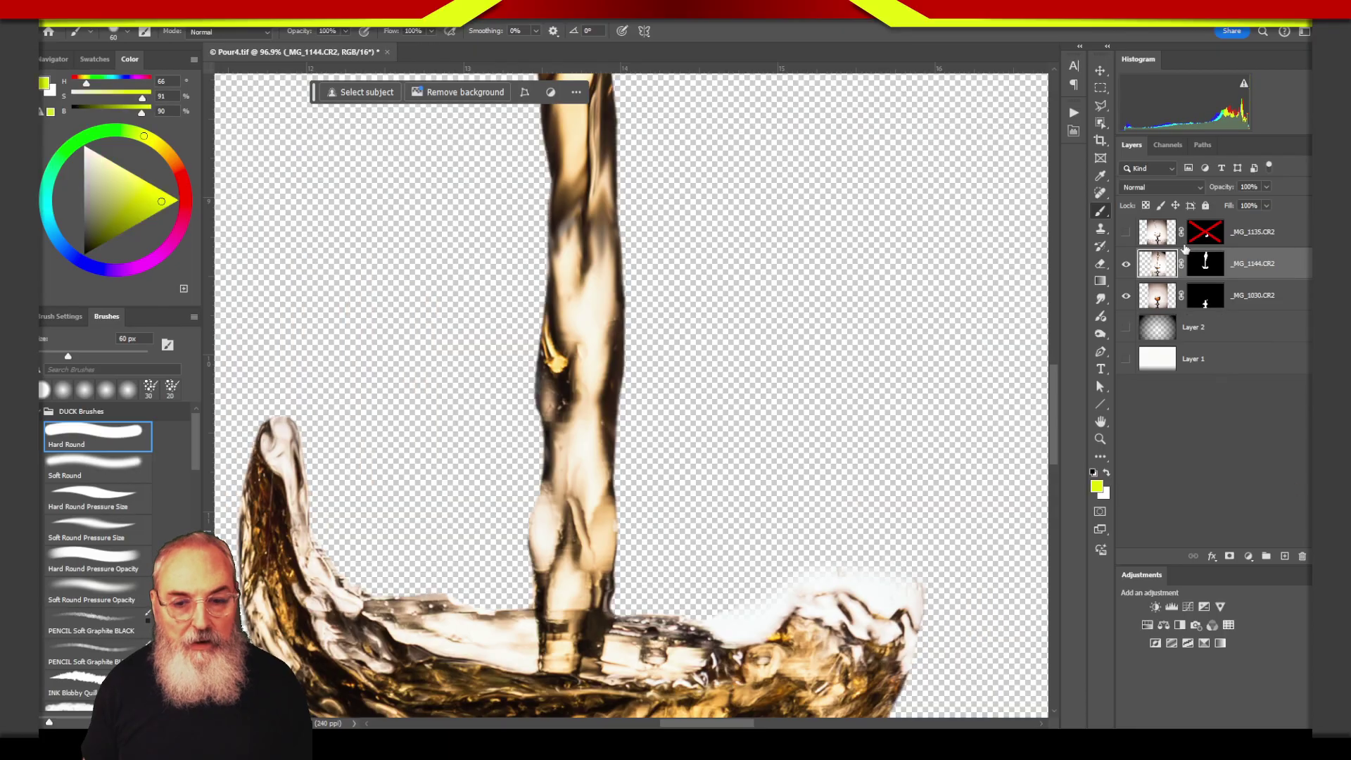
Step: Inspect the _MG_1144.CR2 layer mask in black and white, fitted to the window
{"action": "left_click", "coordinate": [1206, 264]}
{"action": "left_click", "coordinate": [1205, 264], "text": "alt"}
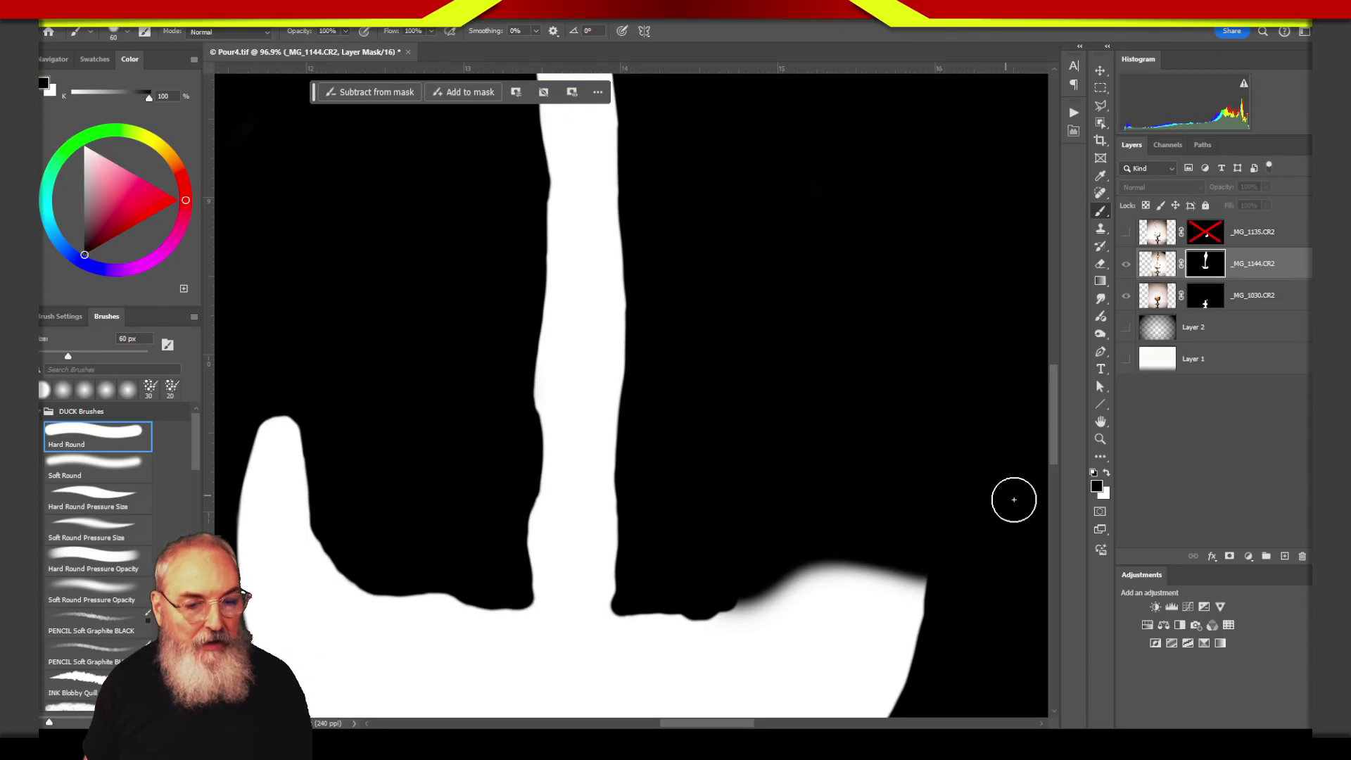
{"action": "mouse_move", "coordinate": [1056, 413]}
{"action": "left_mouse_down"}
{"action": "mouse_move", "coordinate": [1041, 320]}
{"action": "mouse_move", "coordinate": [1055, 260]}
{"action": "left_mouse_up"}
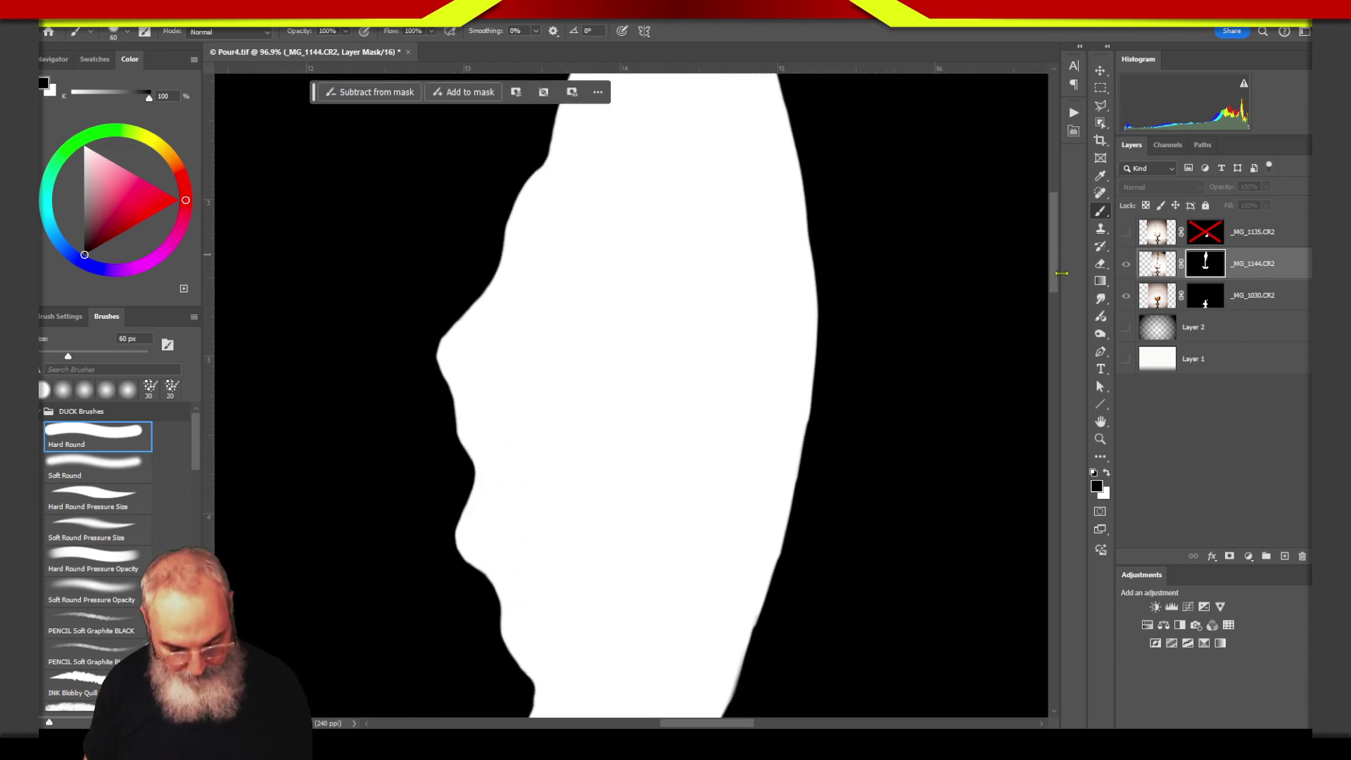
{"action": "key", "text": "ctrl+0"}
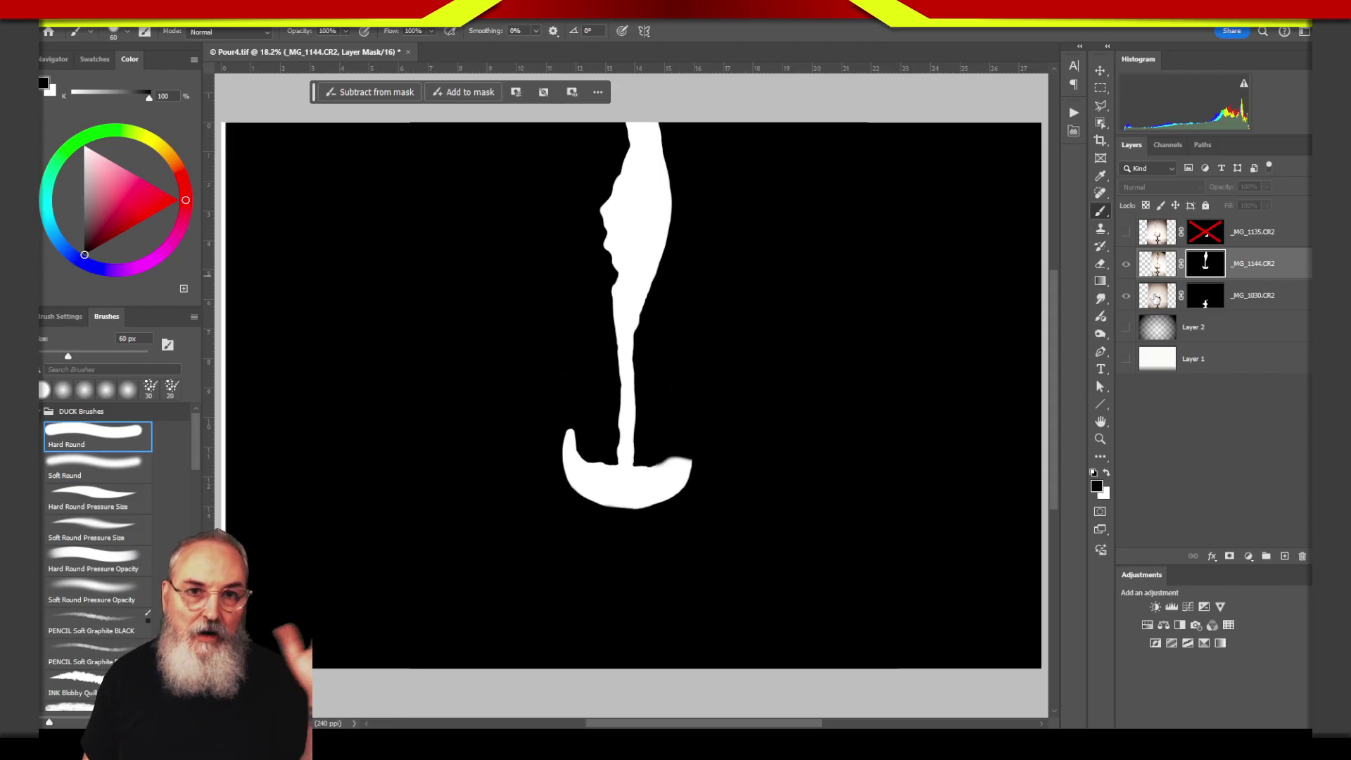
Step: Re-enable and show the _MG_1135.CR2 layer and its mask, with white as the painting colour
{"action": "left_click", "coordinate": [1197, 242], "text": "shift"}
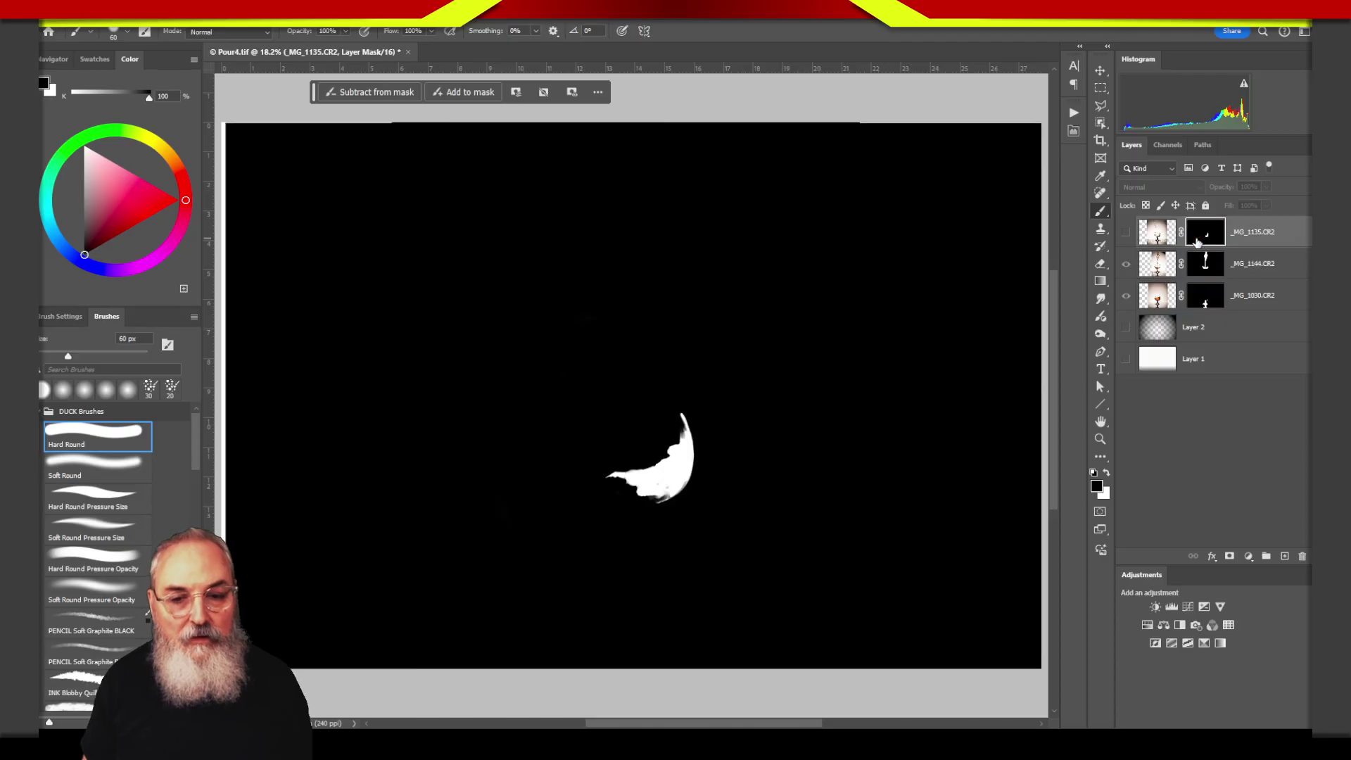
{"action": "left_click", "coordinate": [1151, 243]}
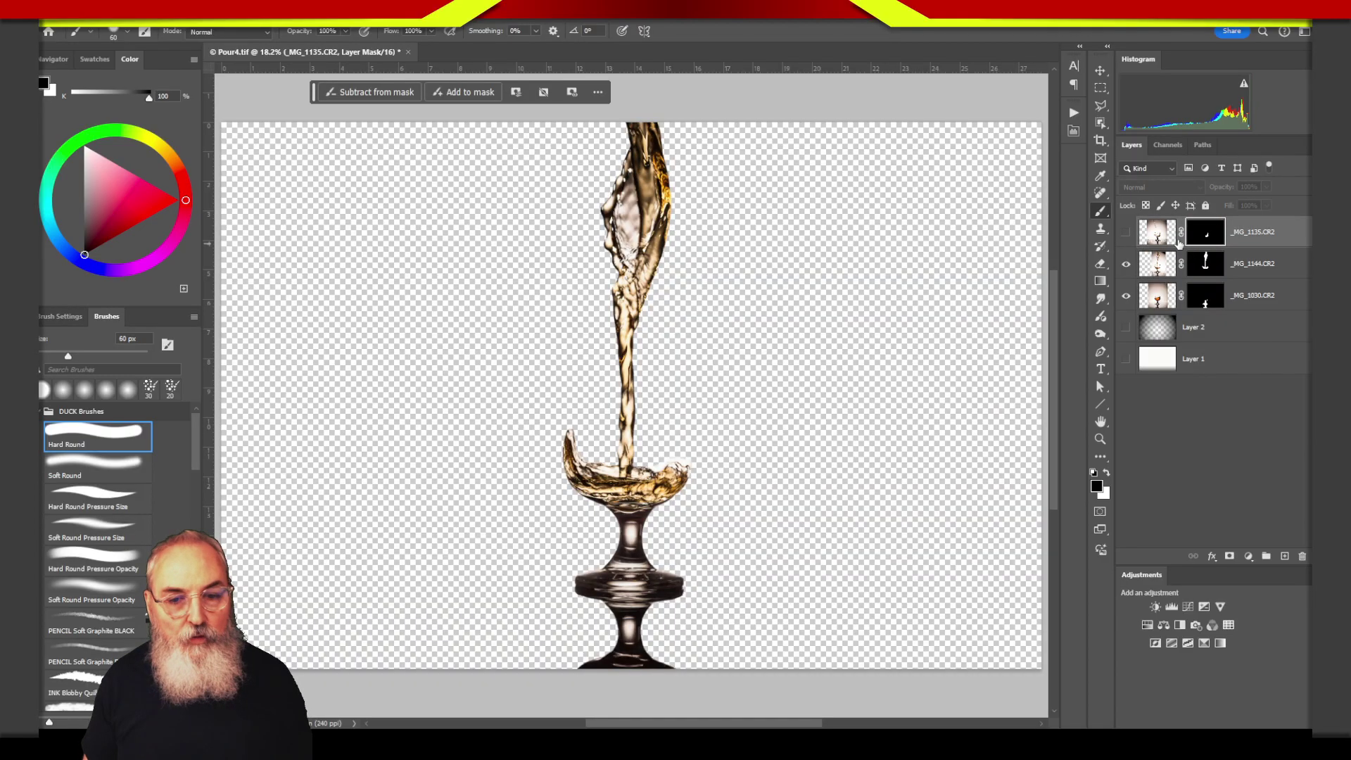
{"action": "left_click", "coordinate": [1126, 242]}
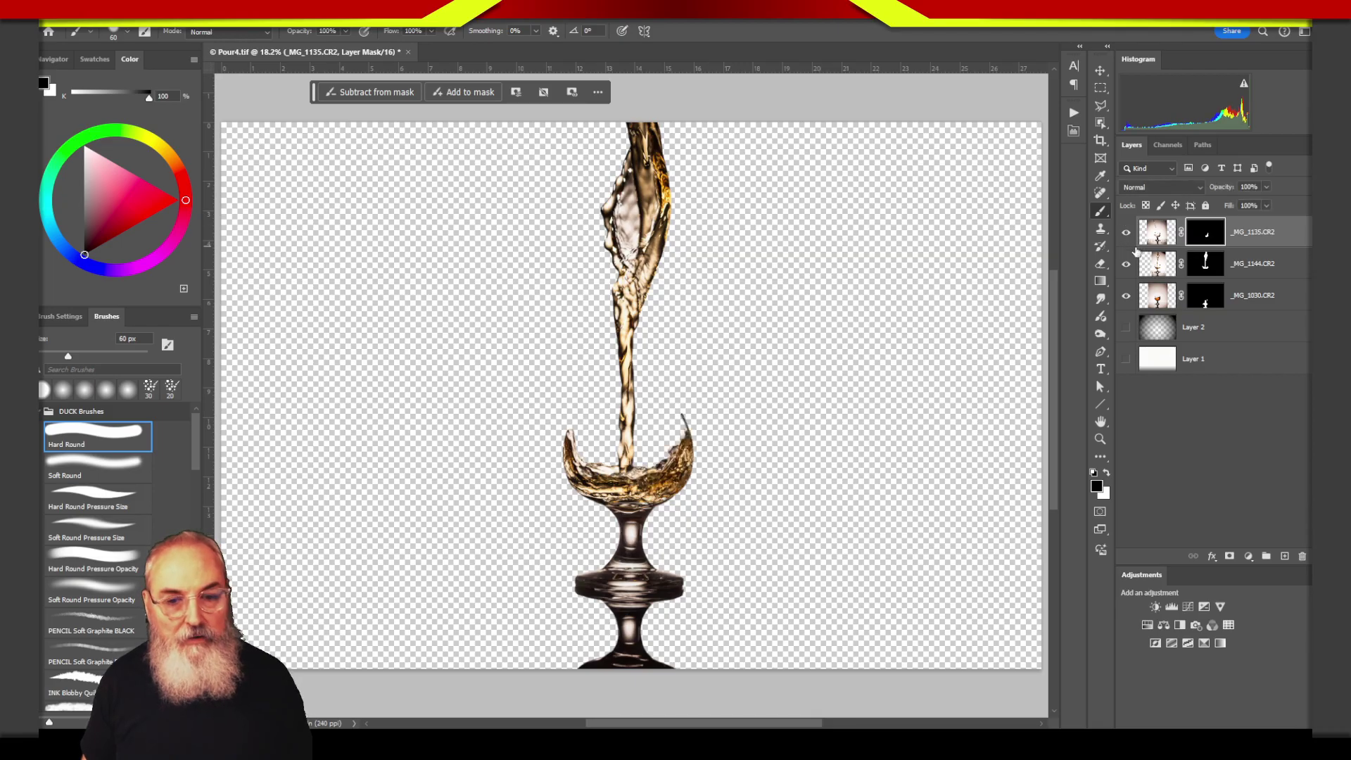
{"action": "left_click", "coordinate": [1202, 241], "text": "alt"}
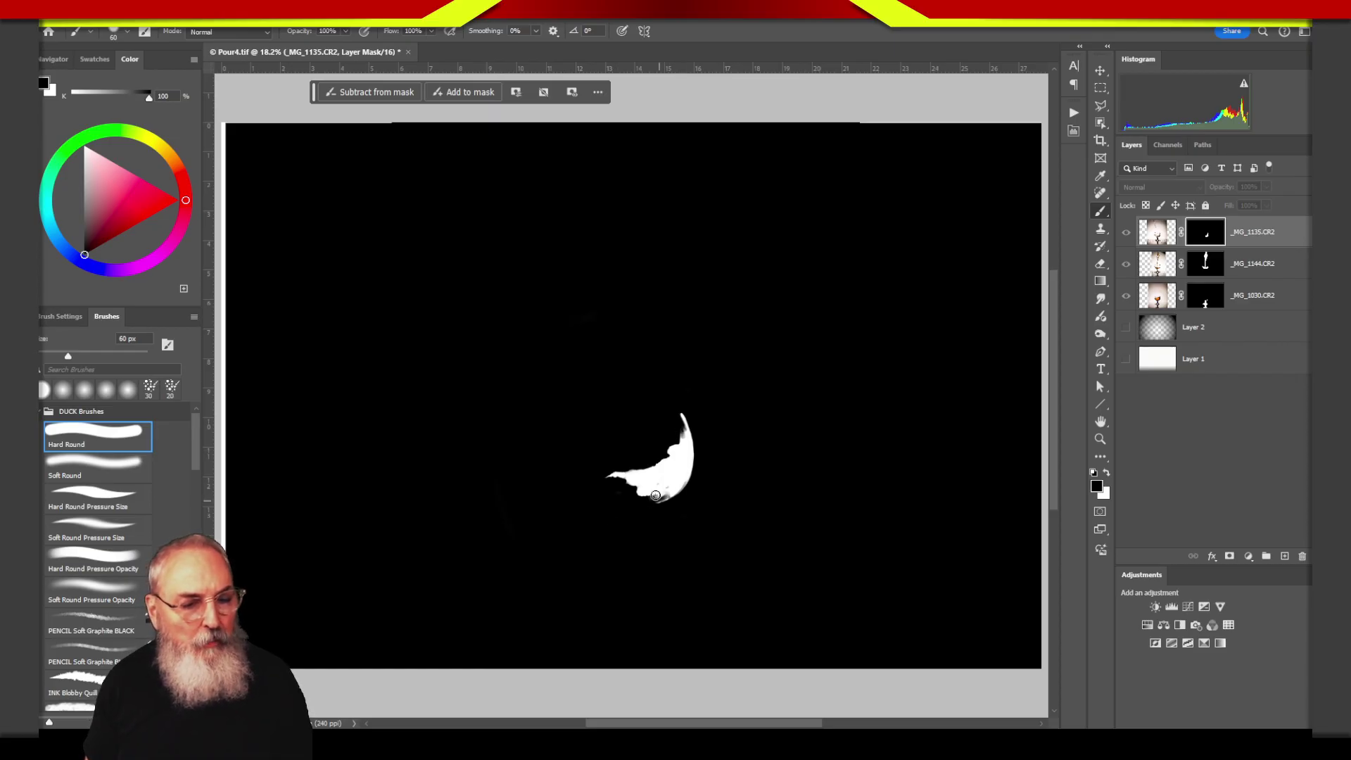
{"action": "key", "text": "x"}
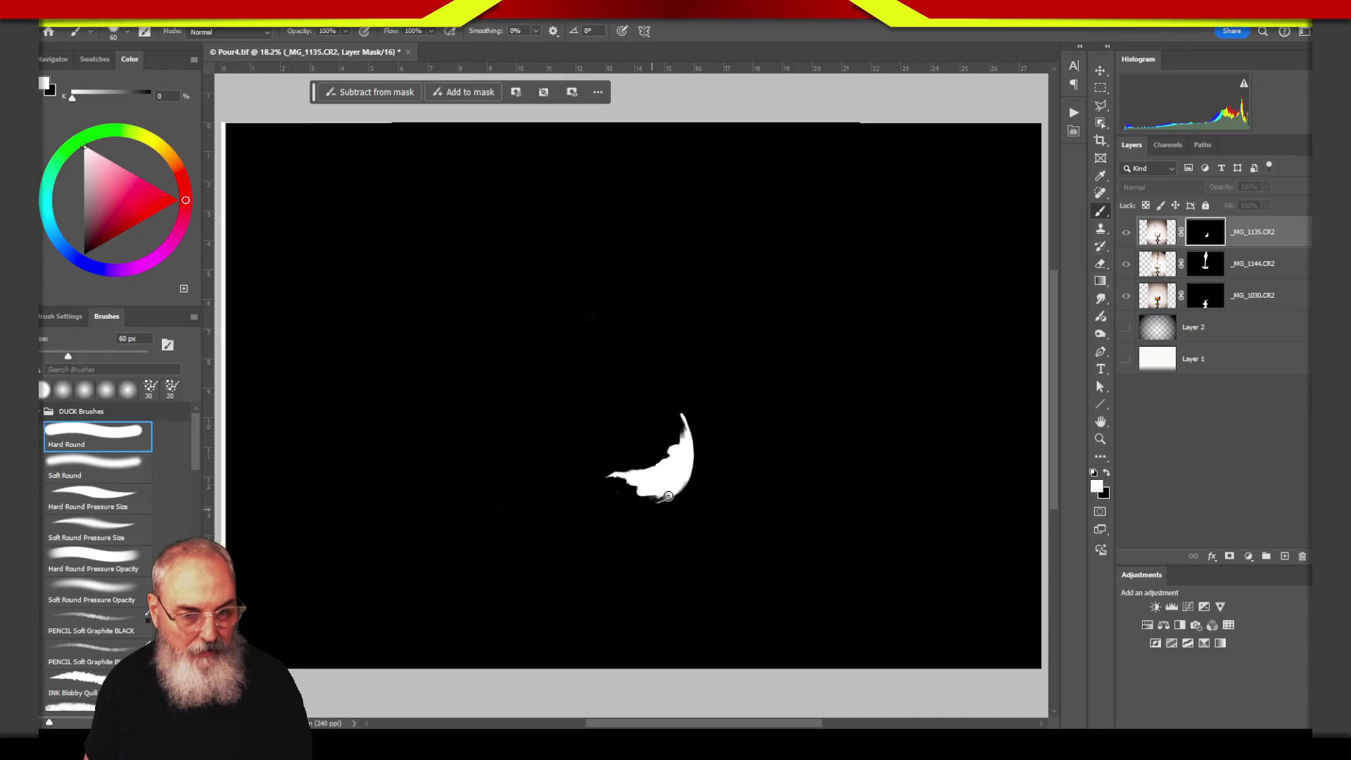
Step: Zoom into the glass bowl, toggle _MG_1135.CR2 to compare, and view its mask
{"action": "left_click", "coordinate": [1172, 240]}
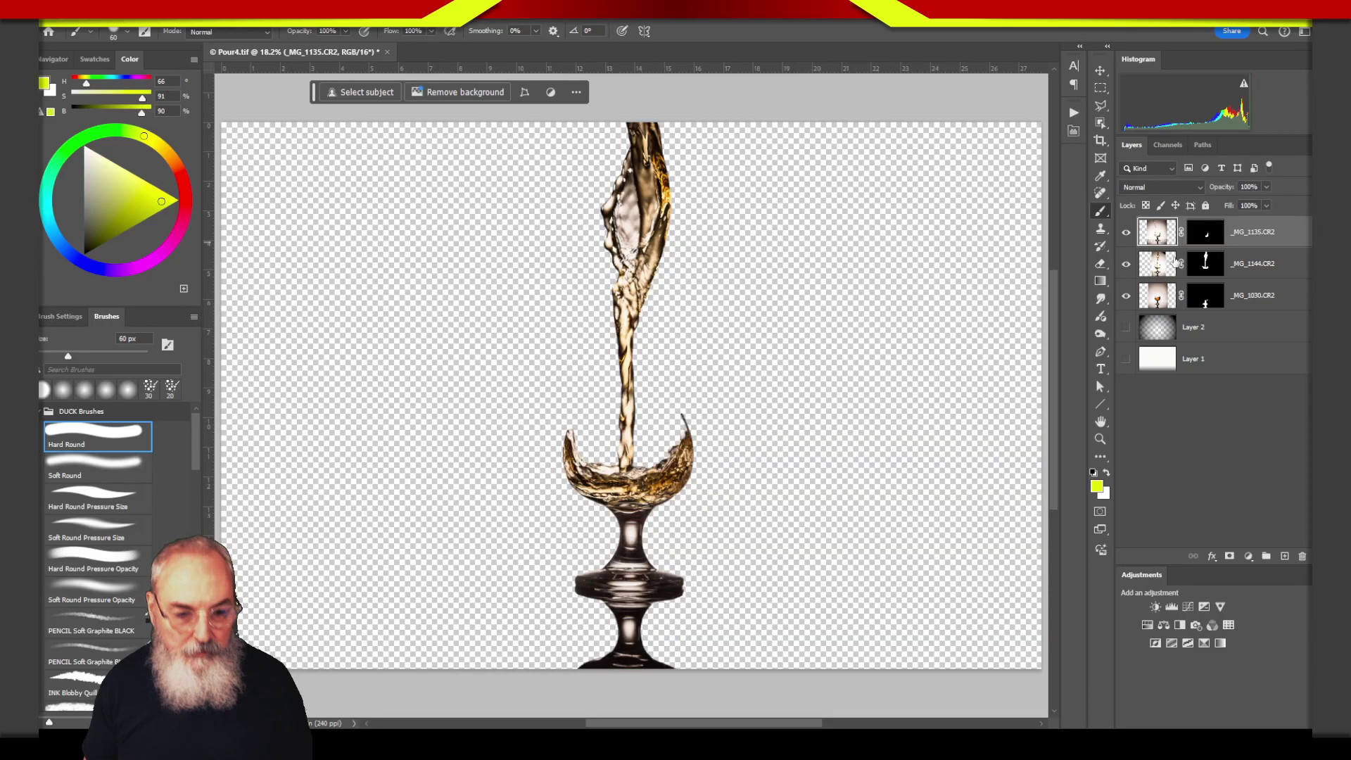
{"action": "key", "text": "z"}
{"action": "left_click_drag", "start_coordinate": [651, 498], "coordinate": [772, 440]}
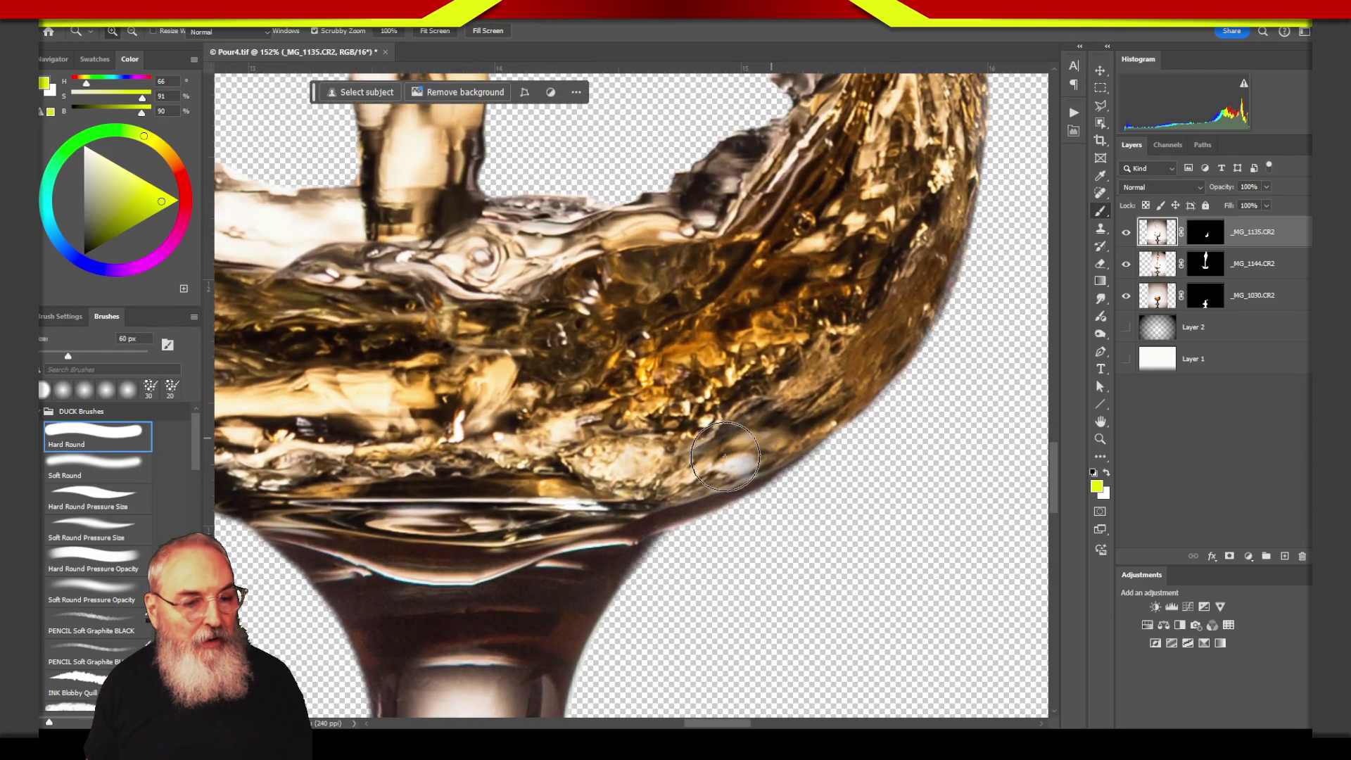
{"action": "key", "text": "b"}
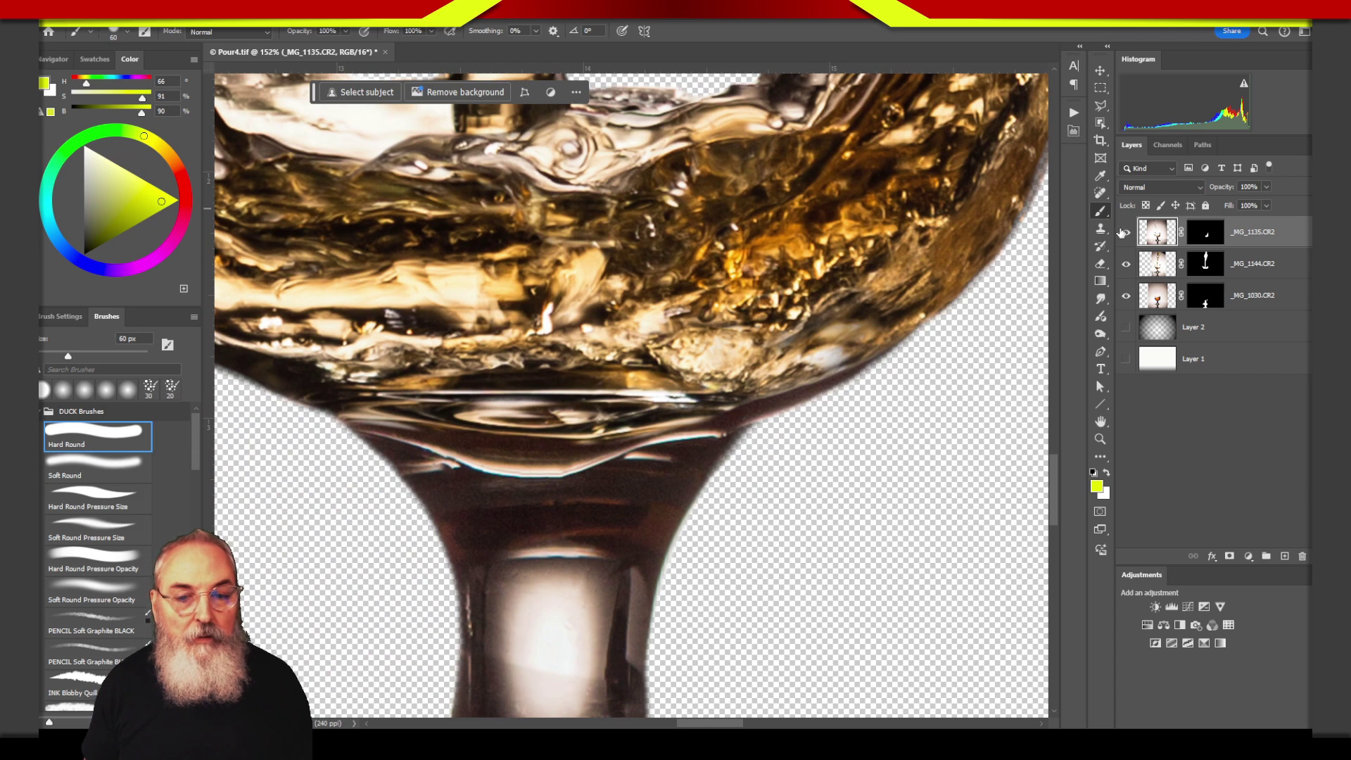
{"action": "left_click", "coordinate": [1127, 233]}
{"action": "left_click", "coordinate": [1127, 233]}
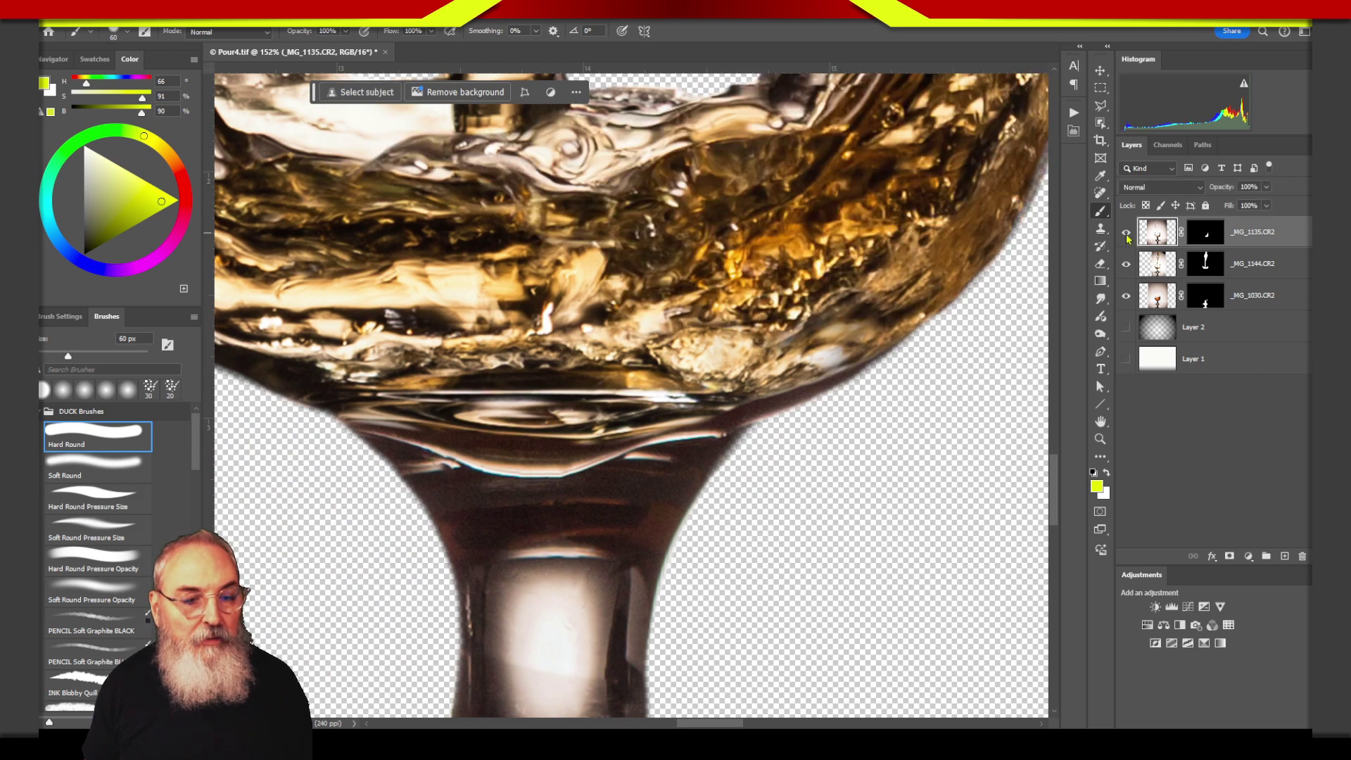
{"action": "left_click", "coordinate": [1127, 235]}
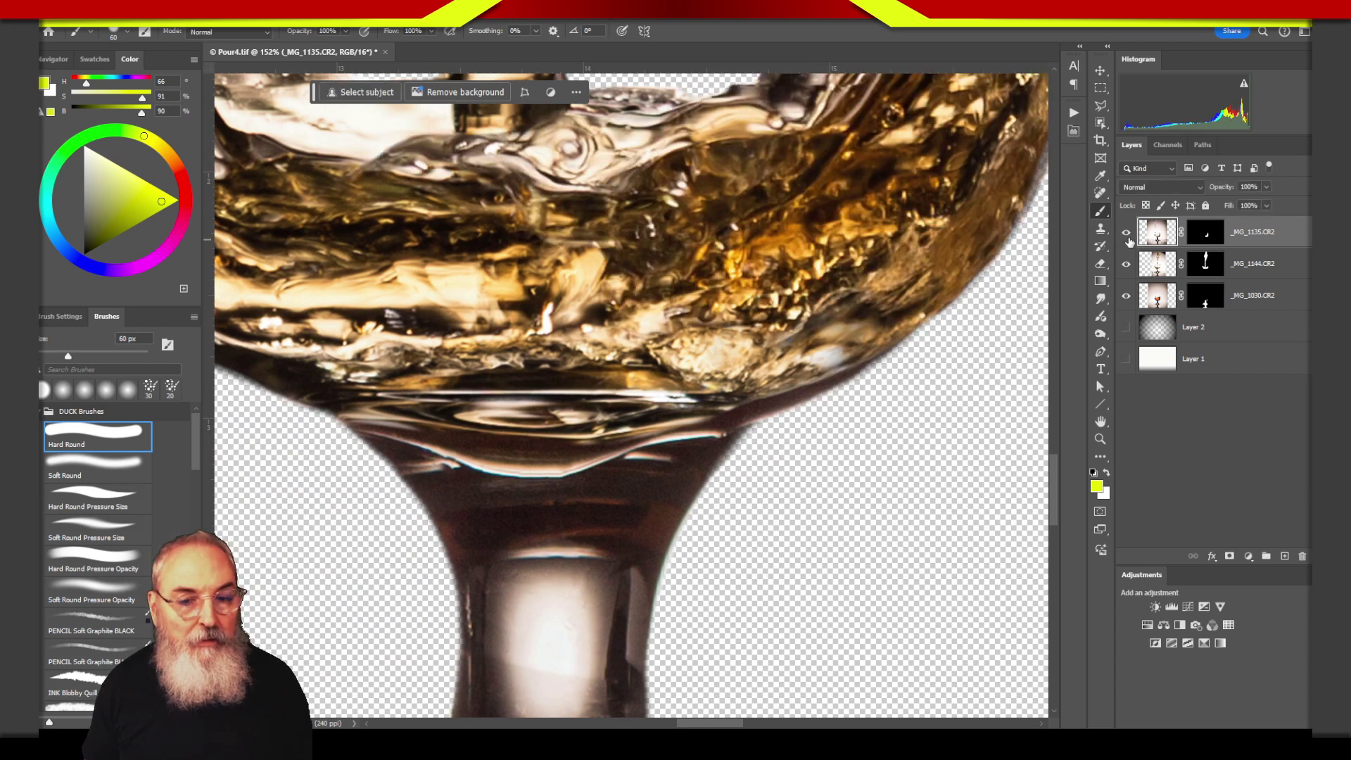
{"action": "left_click", "coordinate": [1198, 237], "text": "alt"}
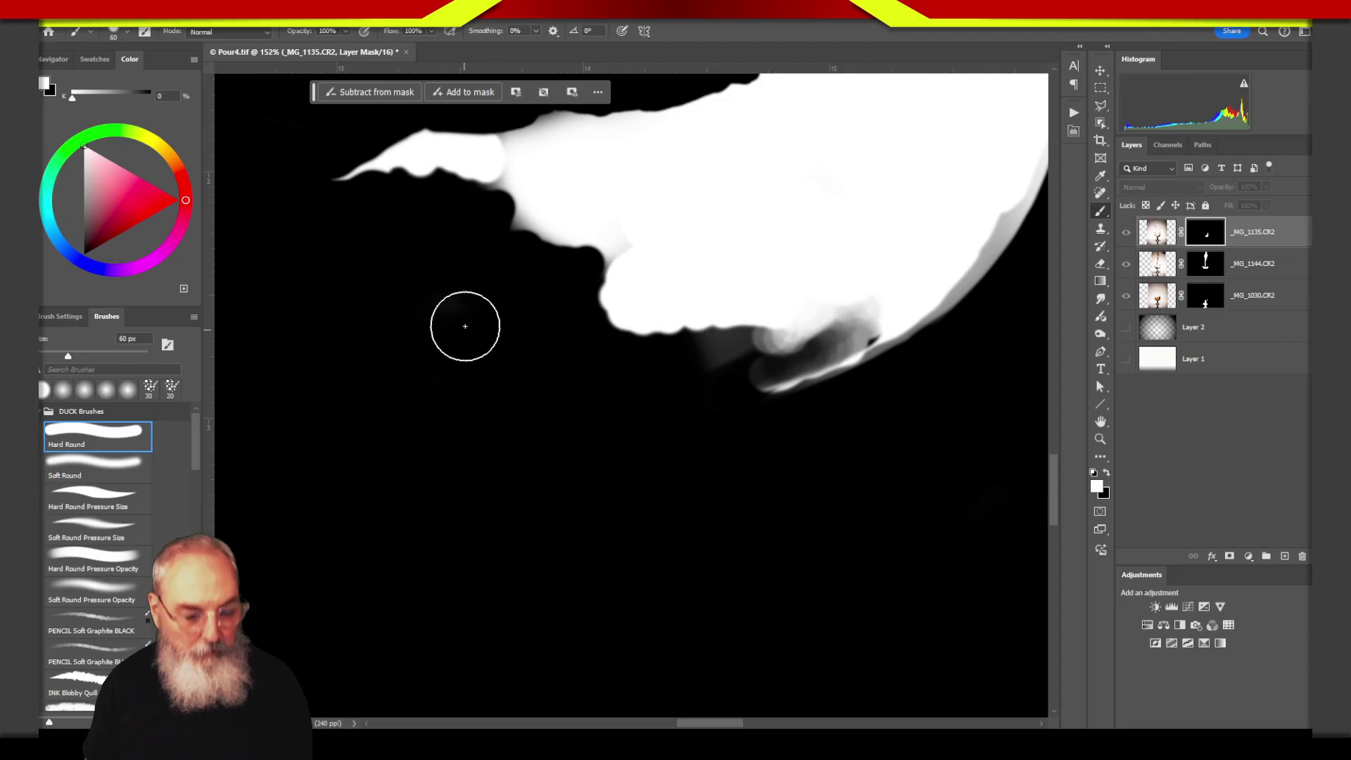
{"action": "key", "text": "x"}
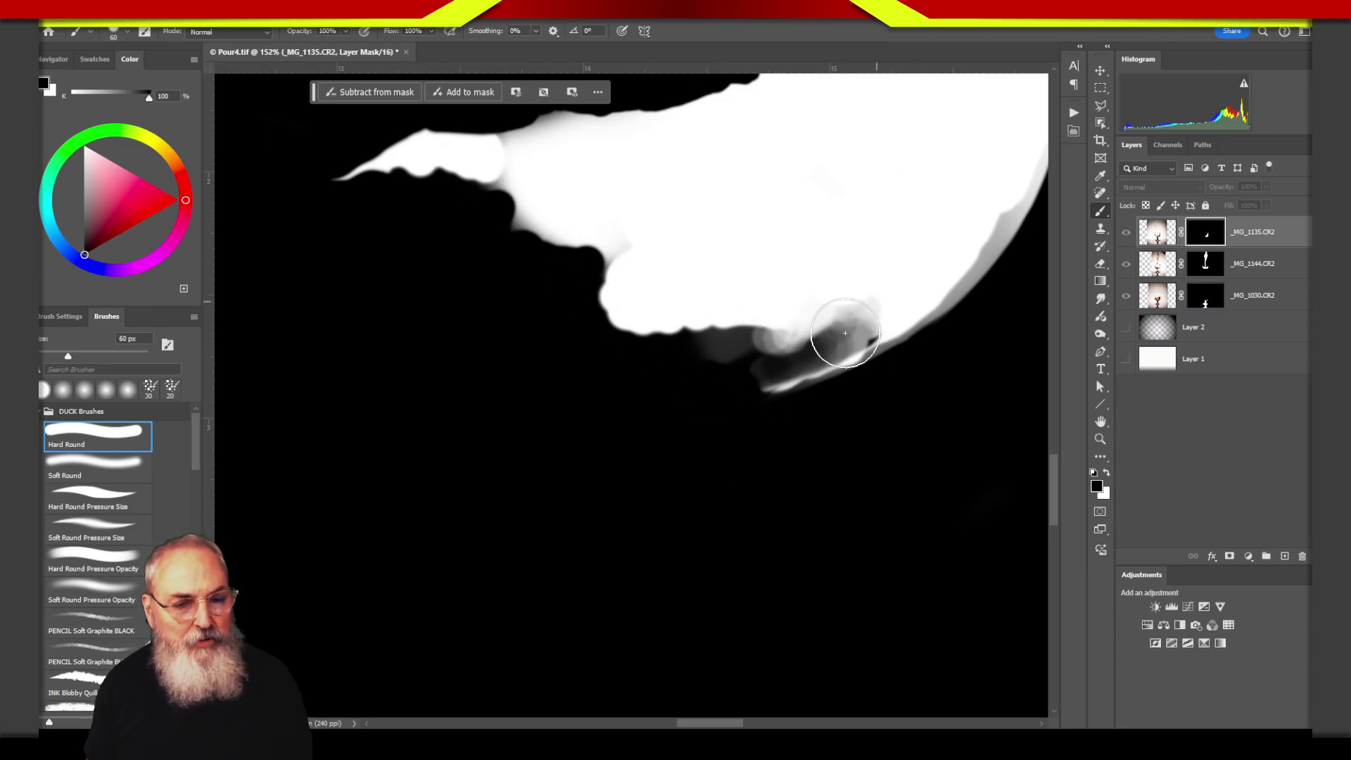
Step: Paint the soft grey lower edge of the _MG_1135.CR2 mask solid white, then return to image view
{"action": "key", "text": "space"}
{"action": "left_click_drag", "start_coordinate": [692, 365], "coordinate": [681, 378]}
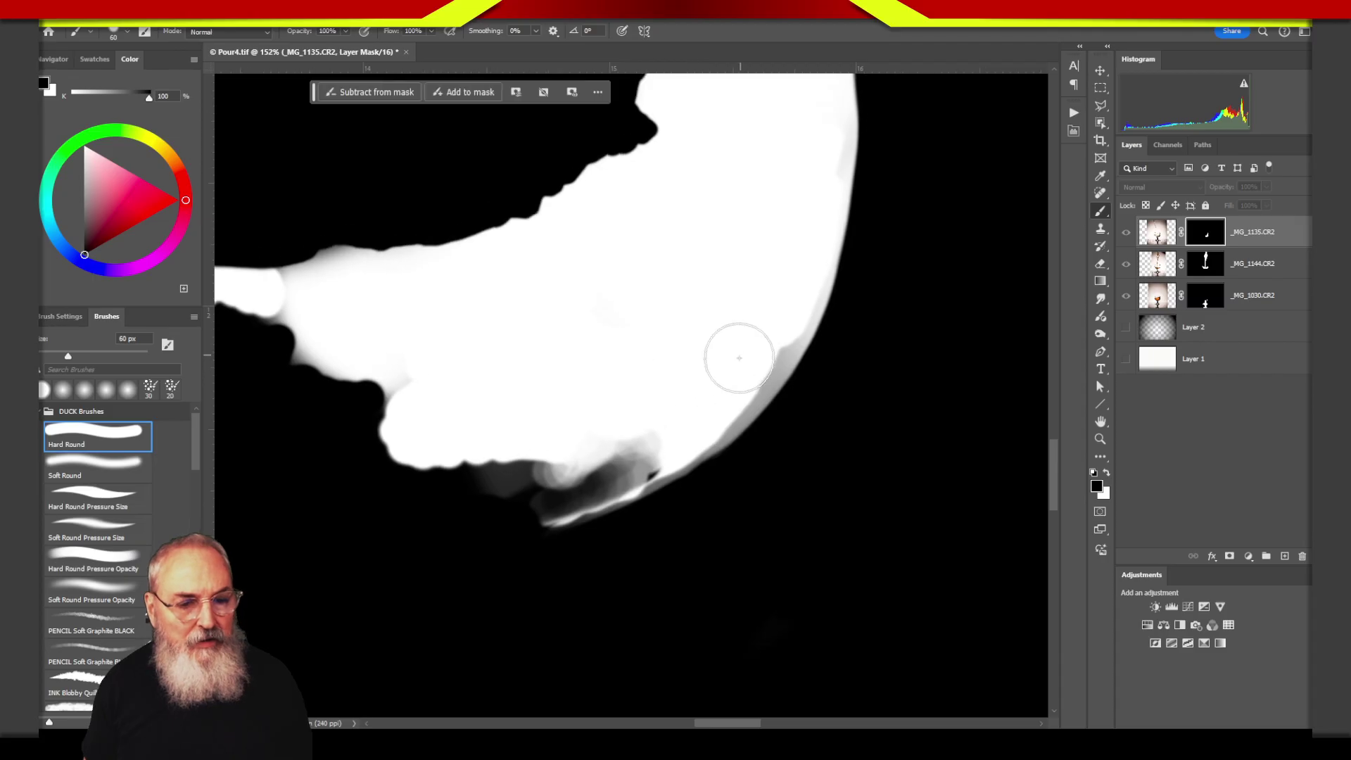
{"action": "key", "text": "x"}
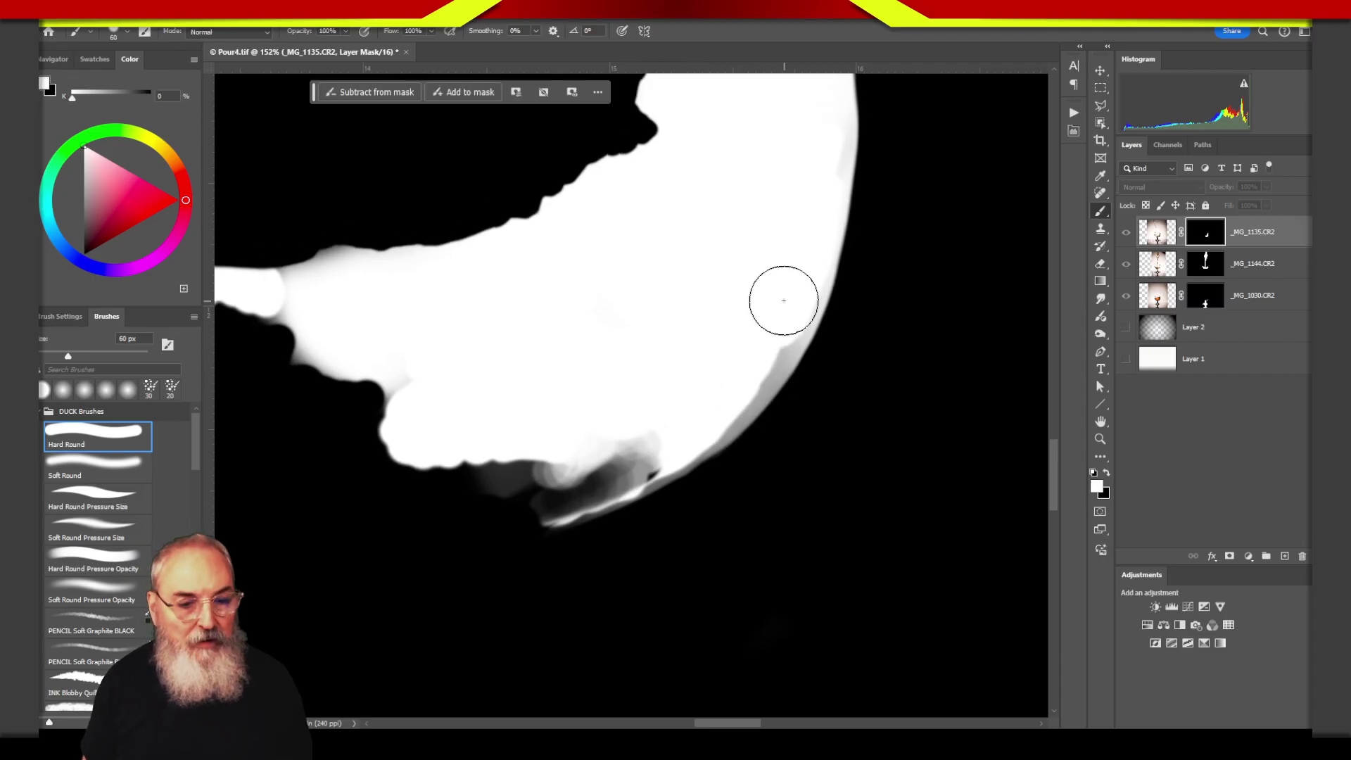
{"action": "left_click_drag", "start_coordinate": [777, 296], "coordinate": [748, 416]}
{"action": "key", "text": "x"}
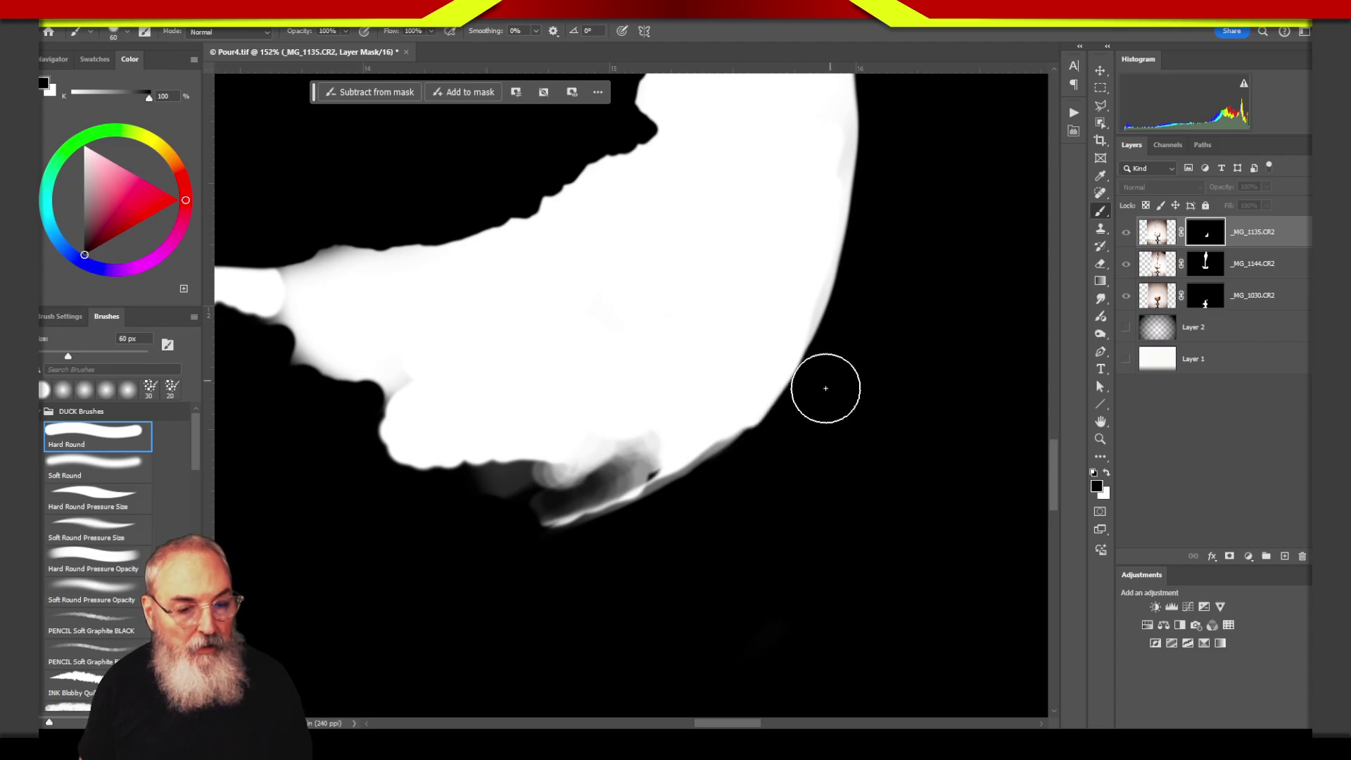
{"action": "key", "text": "x"}
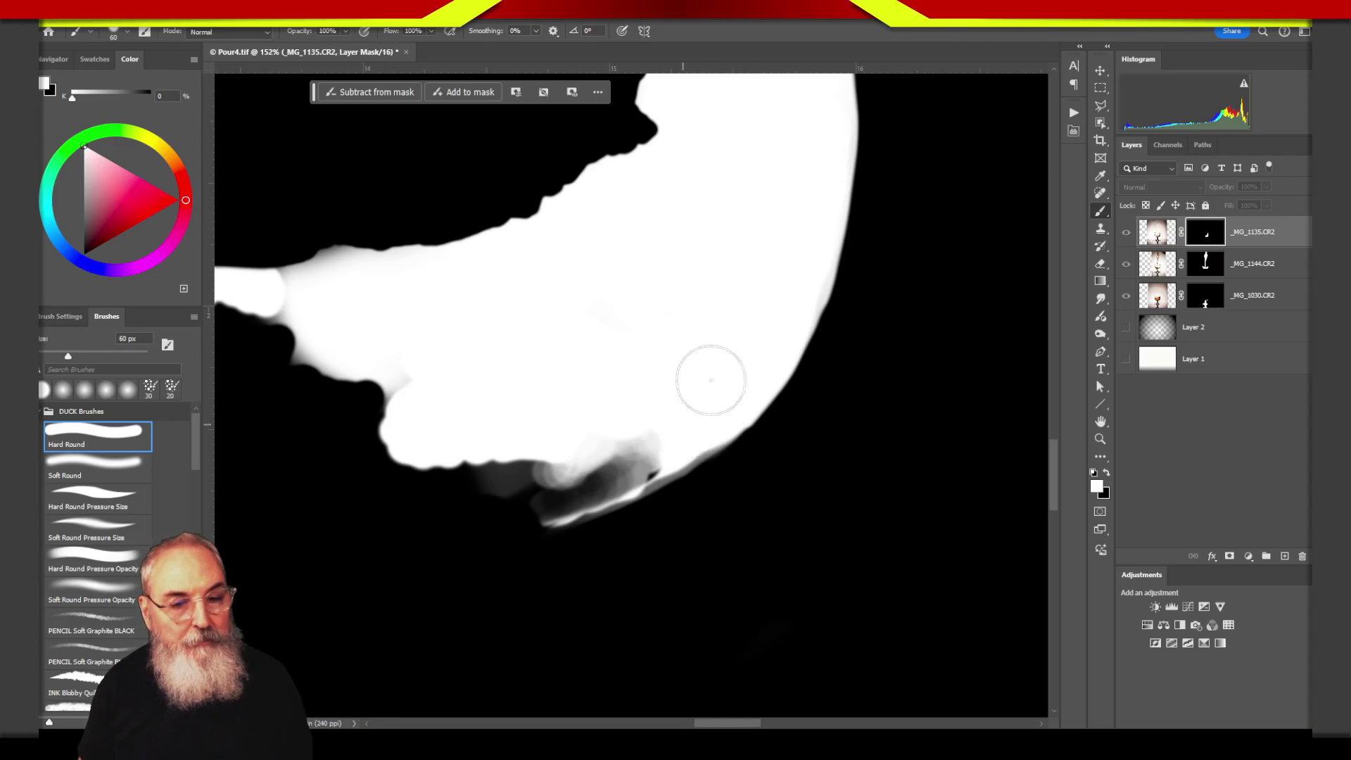
{"action": "left_click", "coordinate": [1157, 234]}
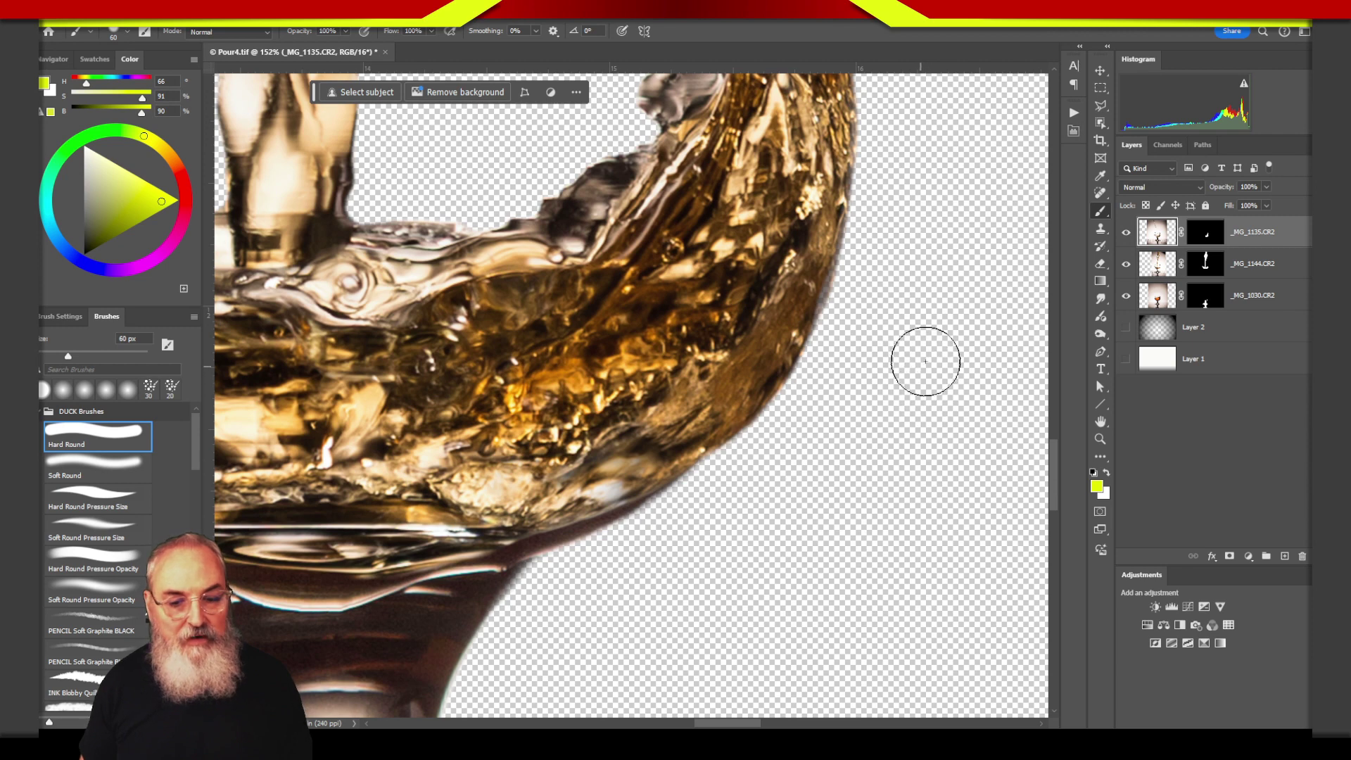
{"action": "left_click", "coordinate": [1204, 238]}
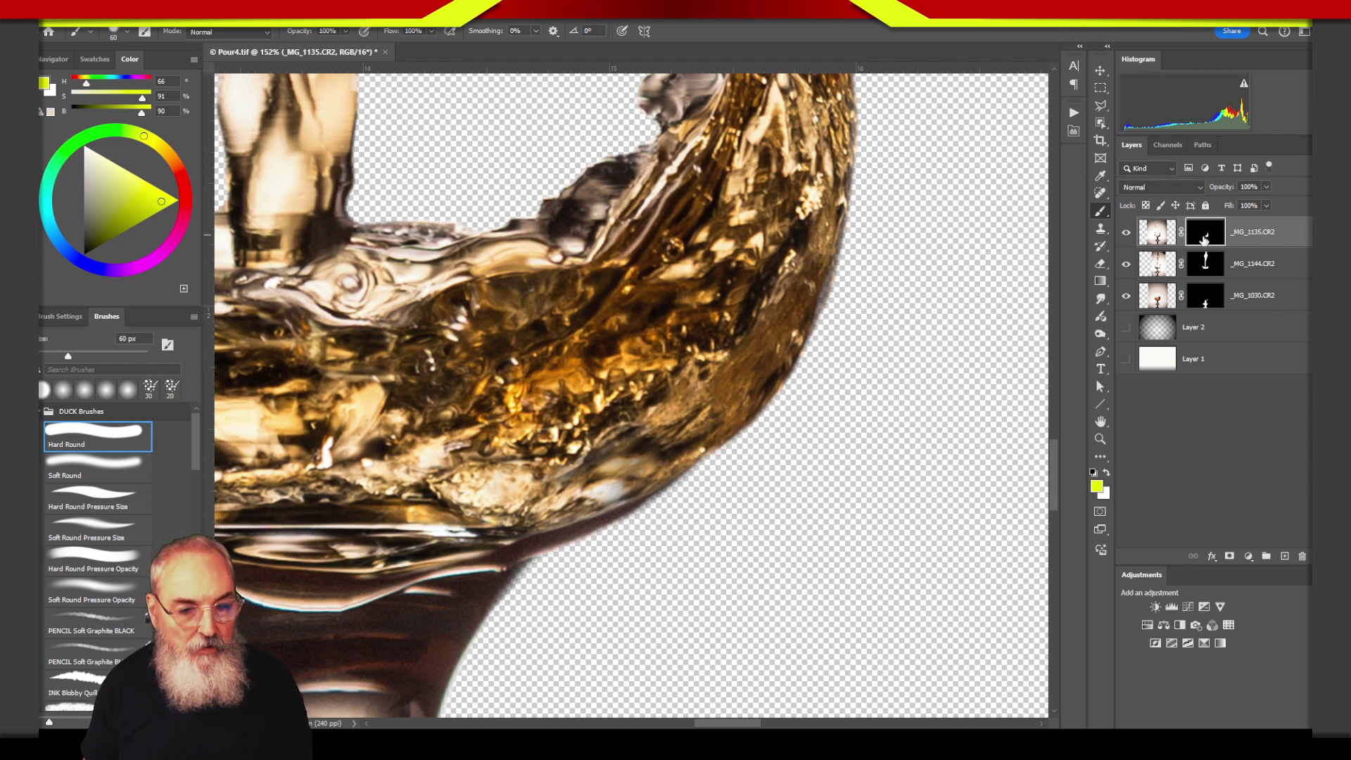
Step: Cancel out of Select and Mask, brush black along the glass's right edge, then fit the view
{"action": "double_click", "coordinate": [1203, 239]}
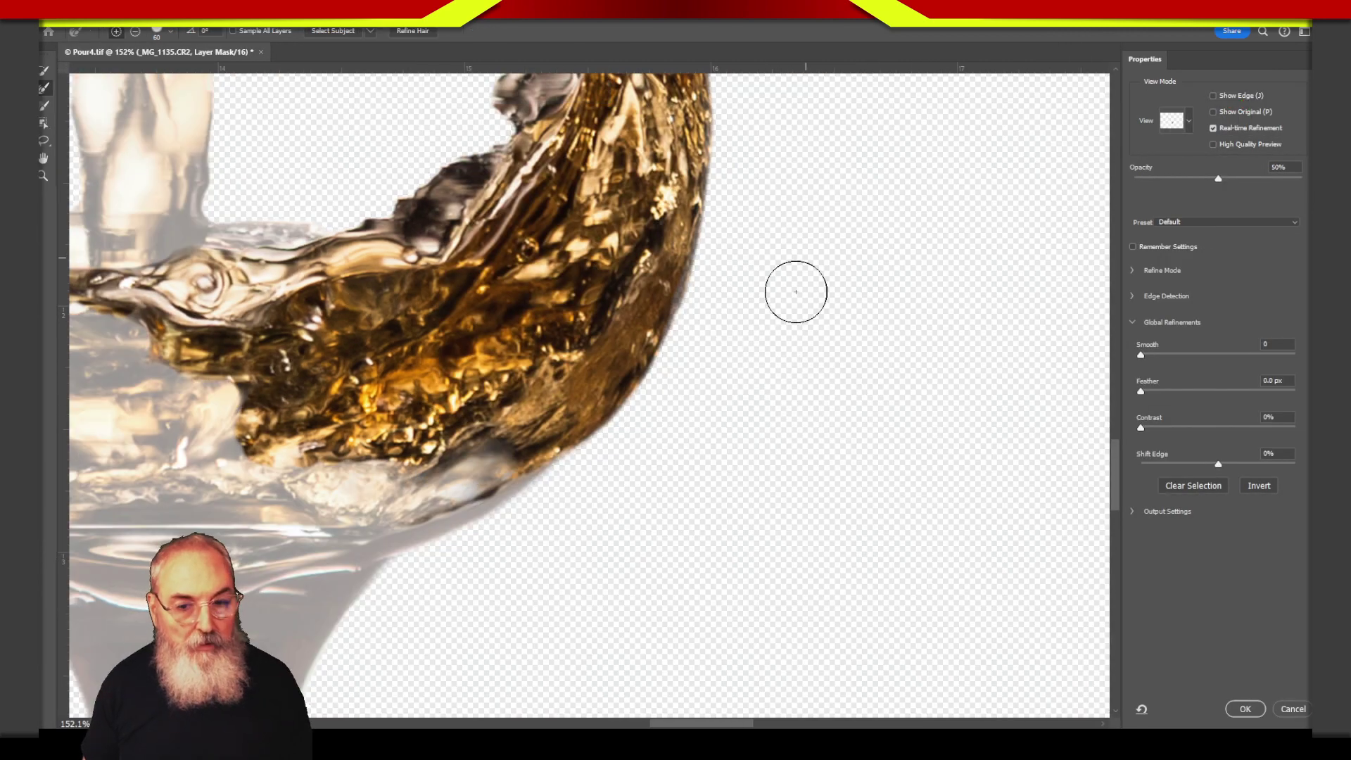
{"action": "left_click", "coordinate": [1285, 710]}
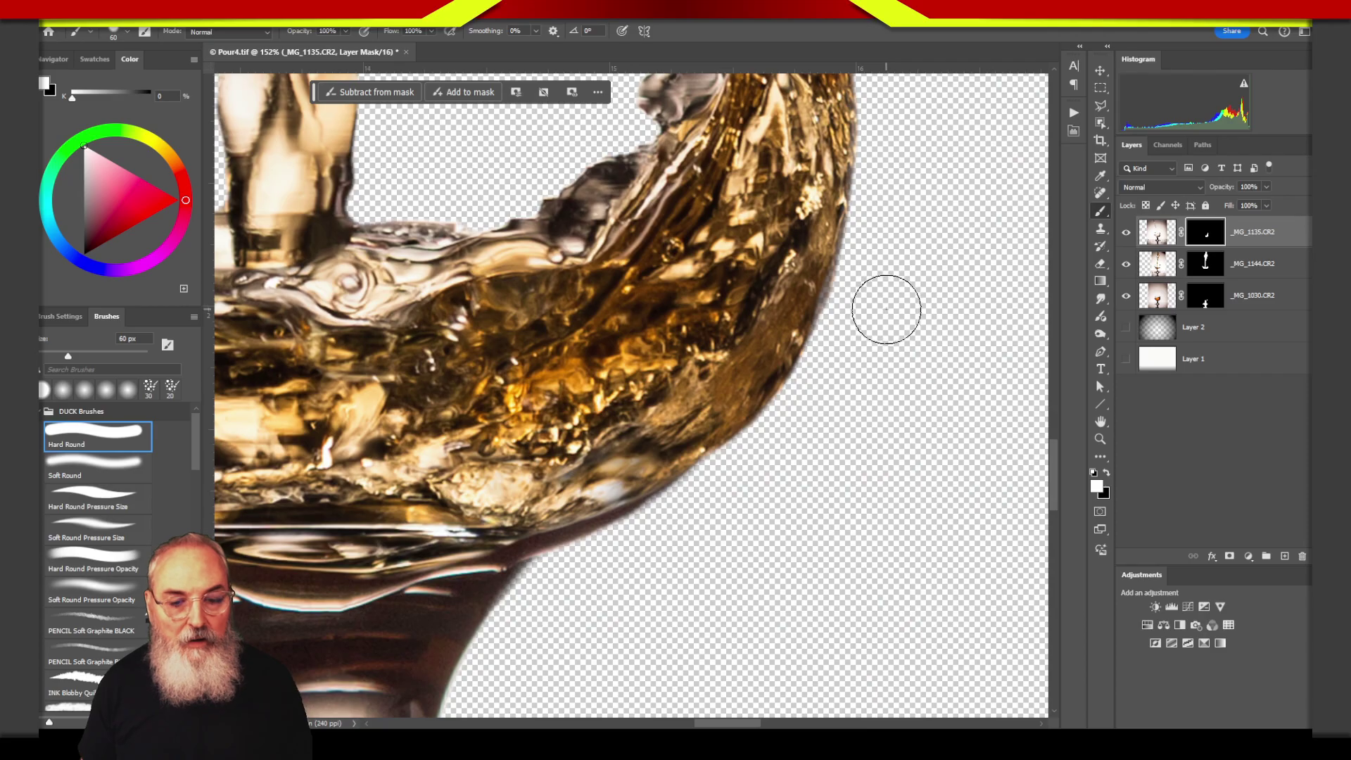
{"action": "key", "text": "x"}
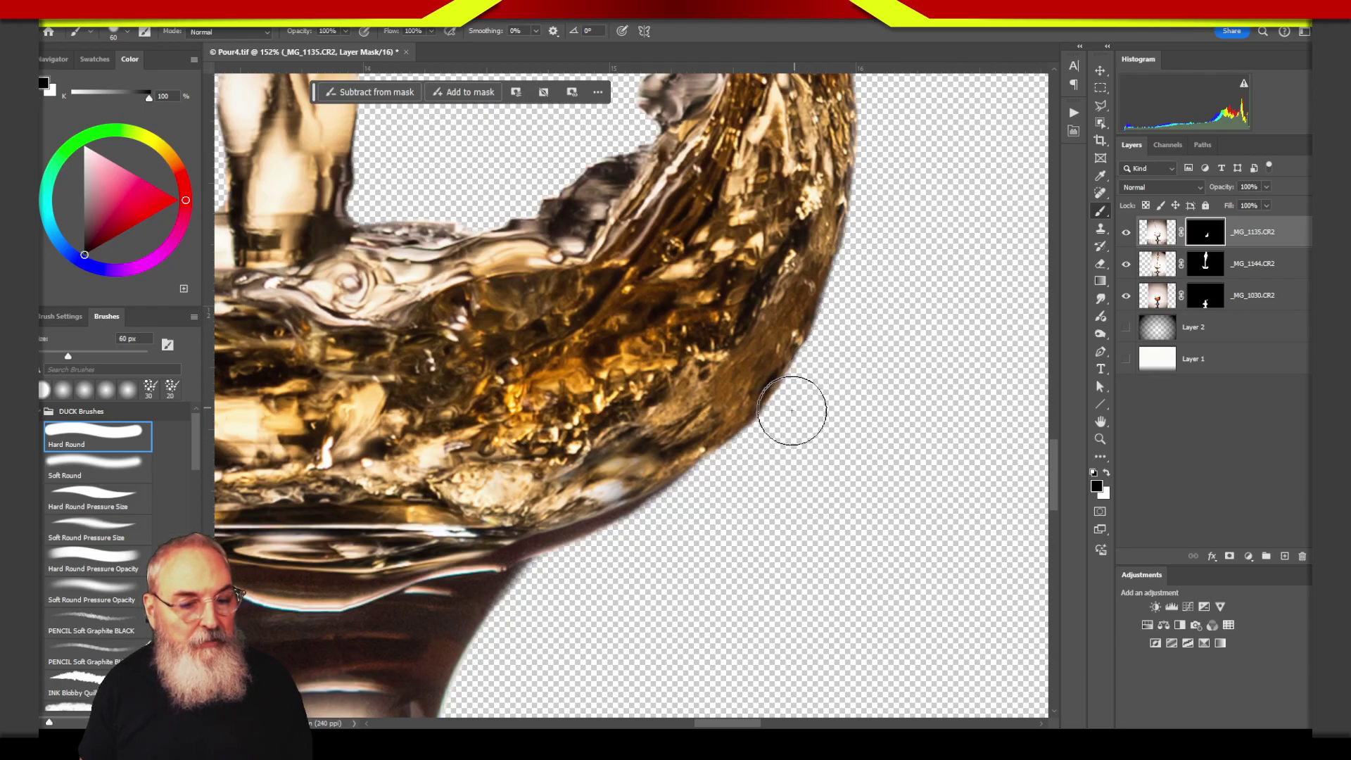
{"action": "left_click_drag", "start_coordinate": [774, 434], "coordinate": [887, 170]}
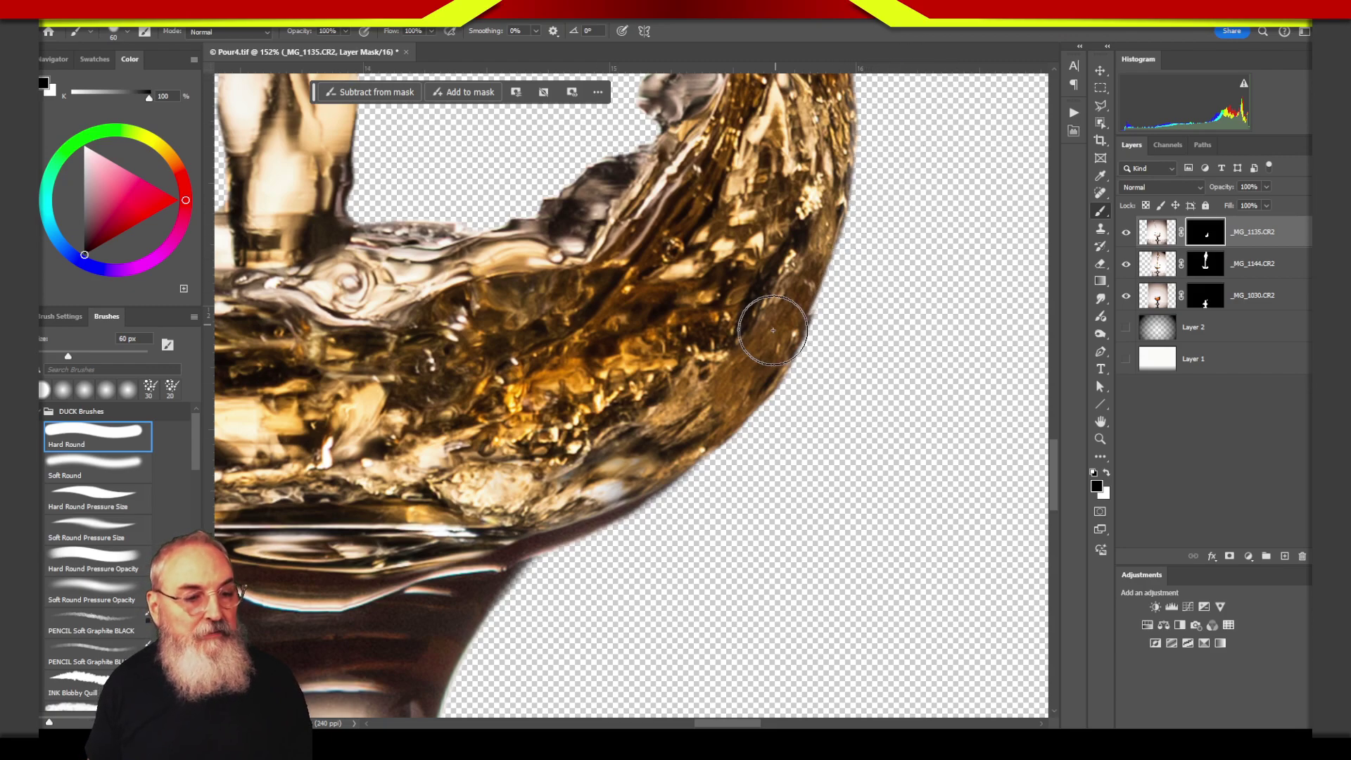
{"action": "left_click_drag", "start_coordinate": [832, 272], "coordinate": [885, 546]}
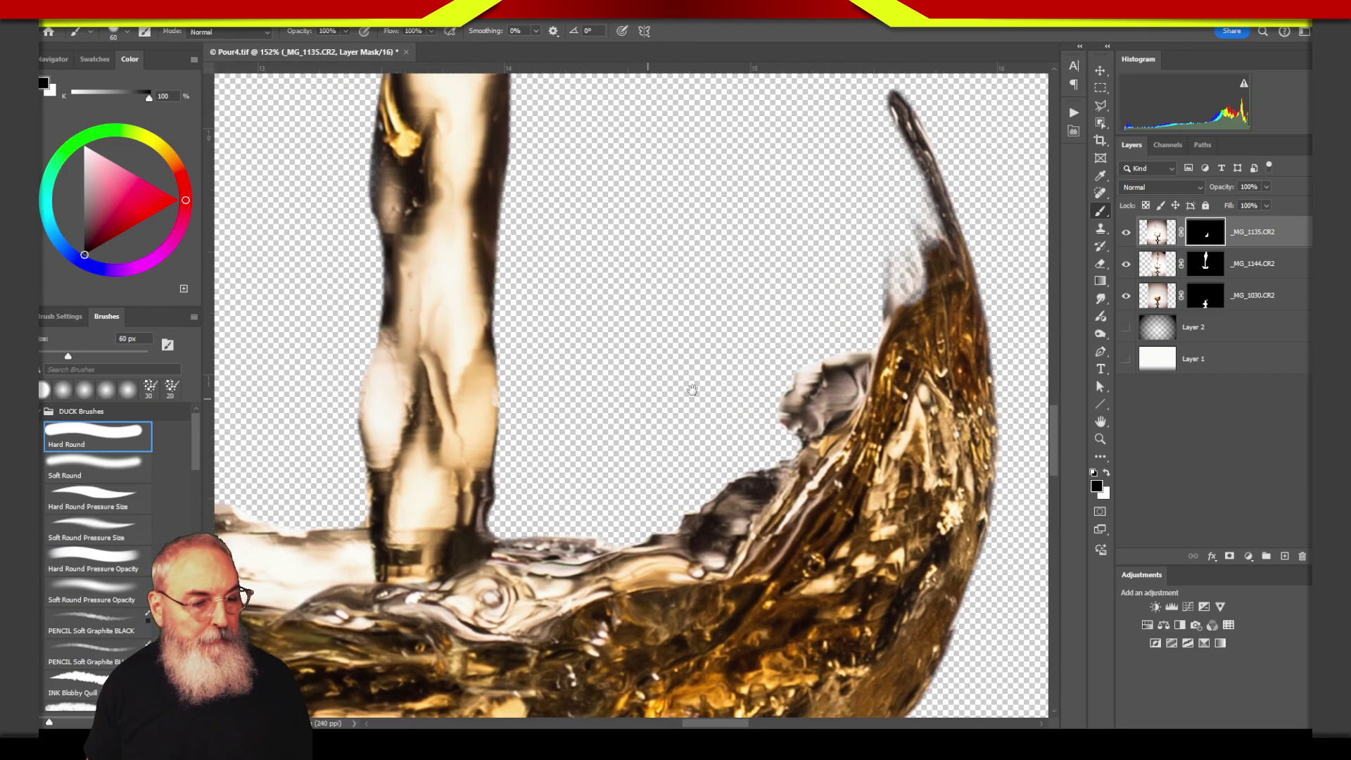
{"action": "mouse_move", "coordinate": [265, 399]}
{"action": "left_mouse_down"}
{"action": "mouse_move", "coordinate": [667, 371]}
{"action": "mouse_move", "coordinate": [493, 252]}
{"action": "left_mouse_up"}
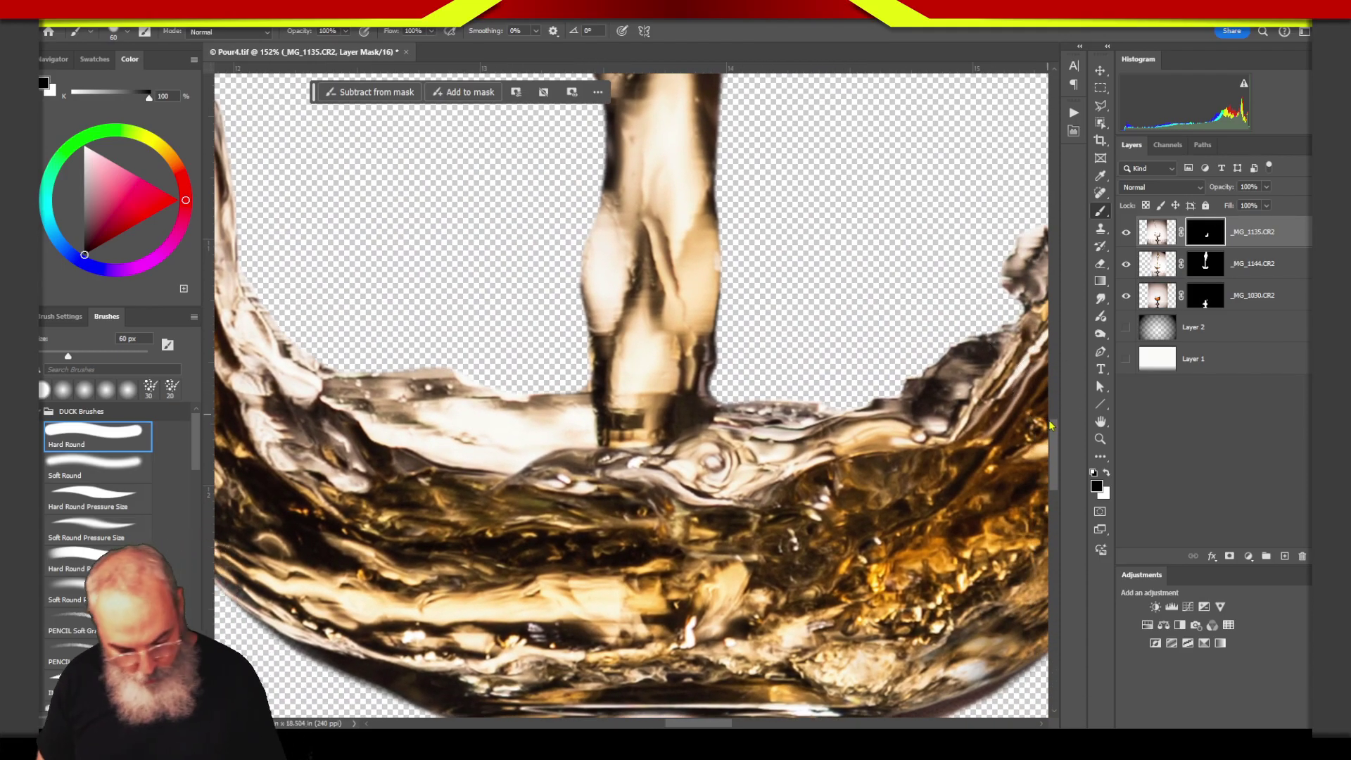
{"action": "key", "text": "ctrl+0"}
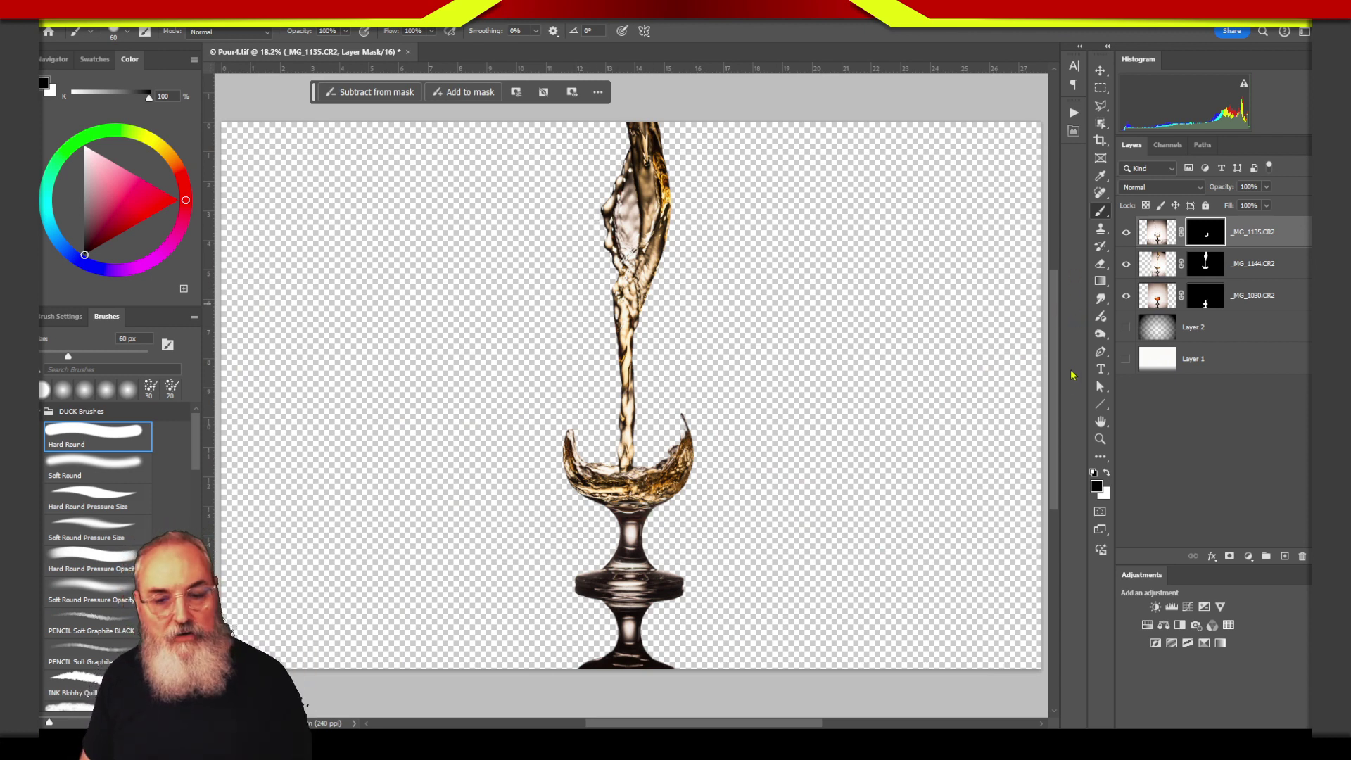
Step: Show the white Layer 1 and grey vignette Layer 2, briefly soloing Layer 2
{"action": "left_click", "coordinate": [1126, 359]}
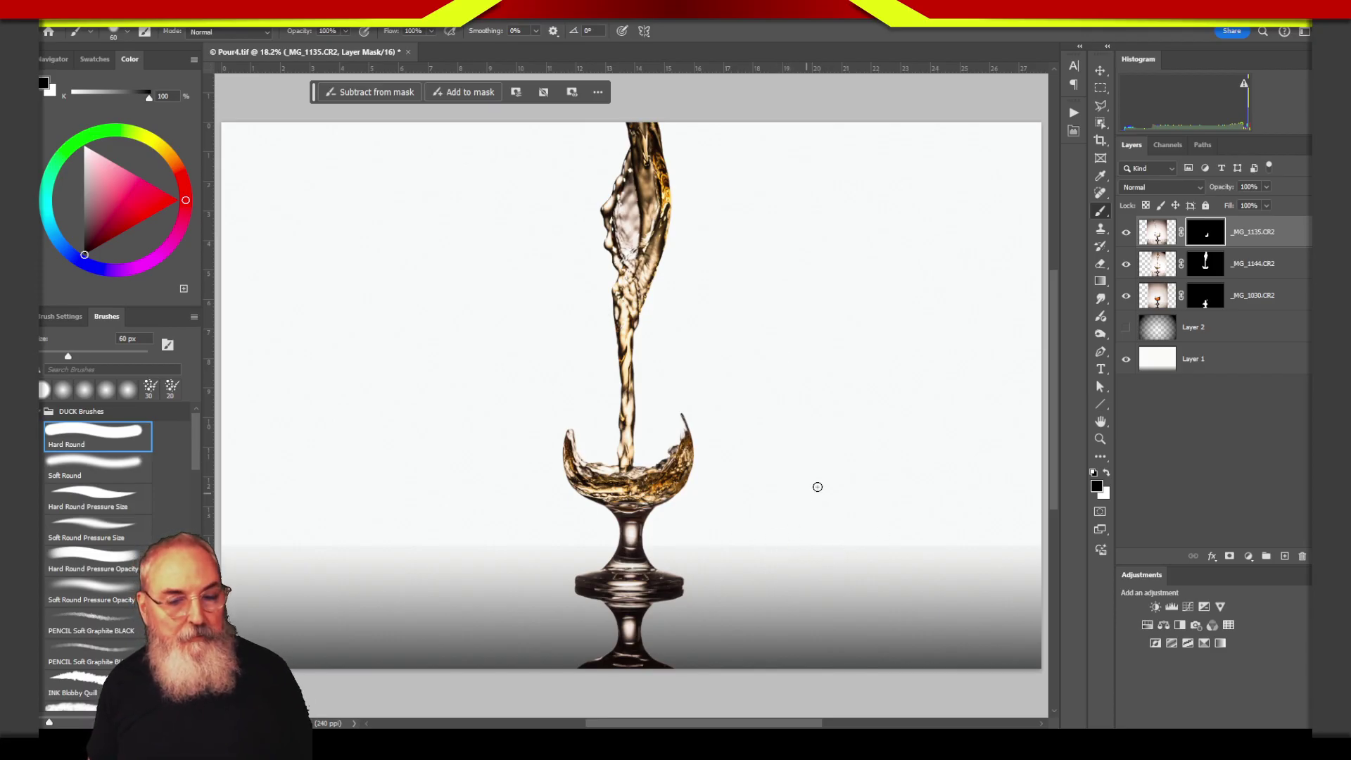
{"action": "left_click", "coordinate": [1126, 329]}
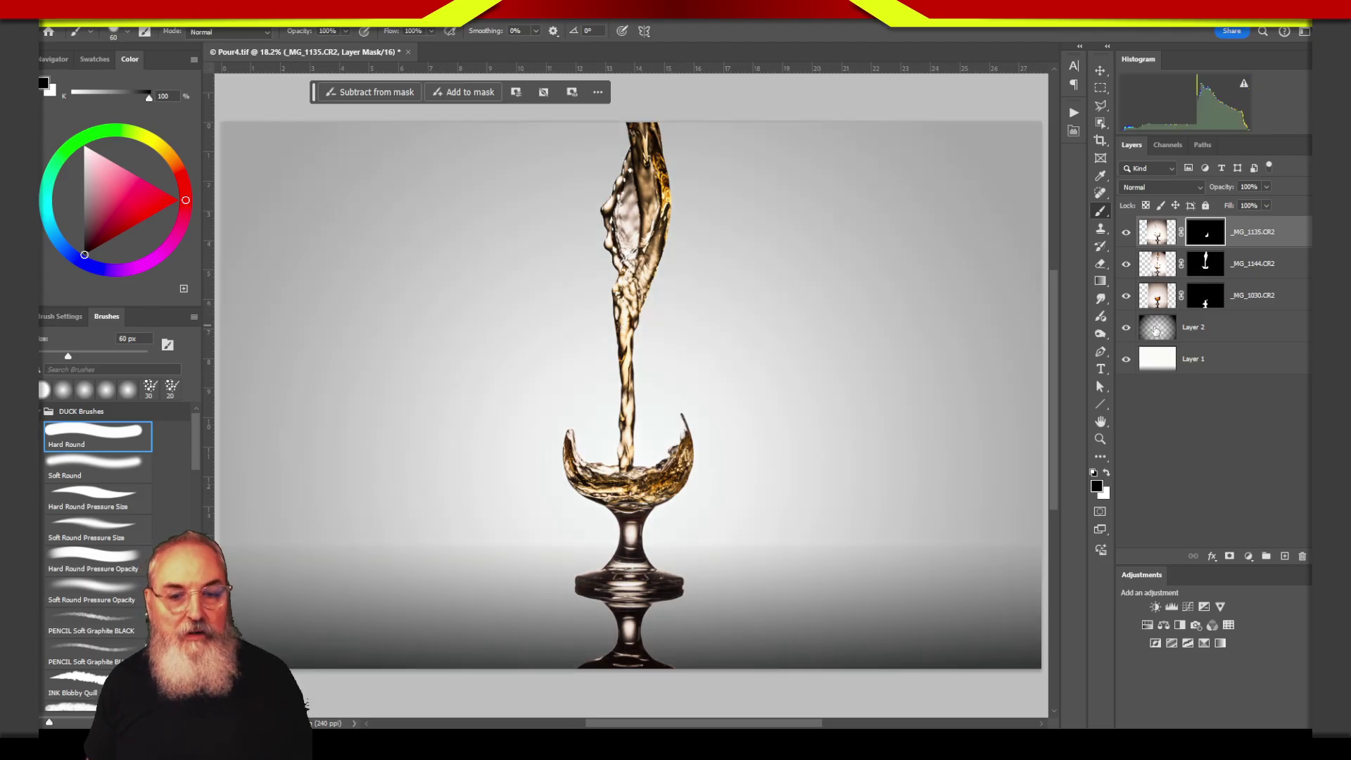
{"action": "left_click", "coordinate": [1155, 330]}
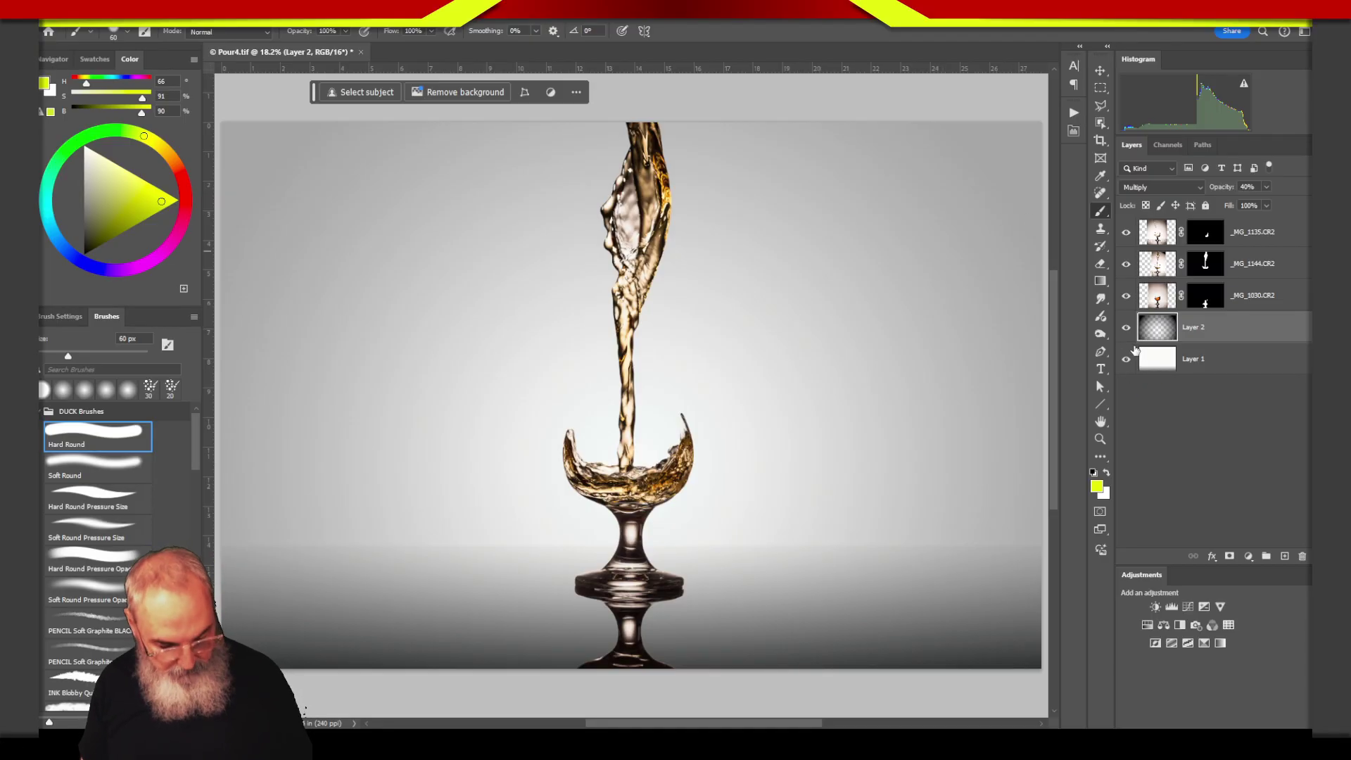
{"action": "left_click", "coordinate": [1126, 330], "text": "alt"}
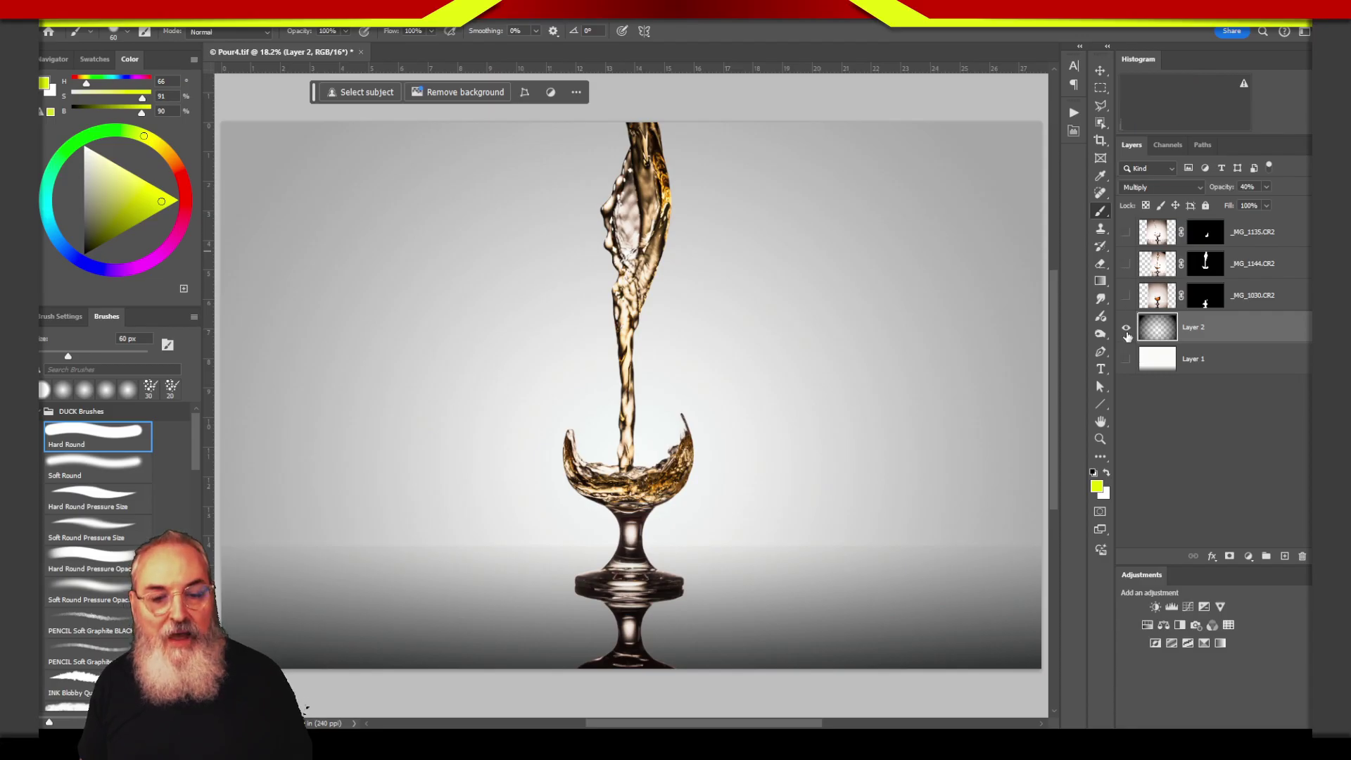
{"action": "left_click", "coordinate": [1126, 329], "text": "alt"}
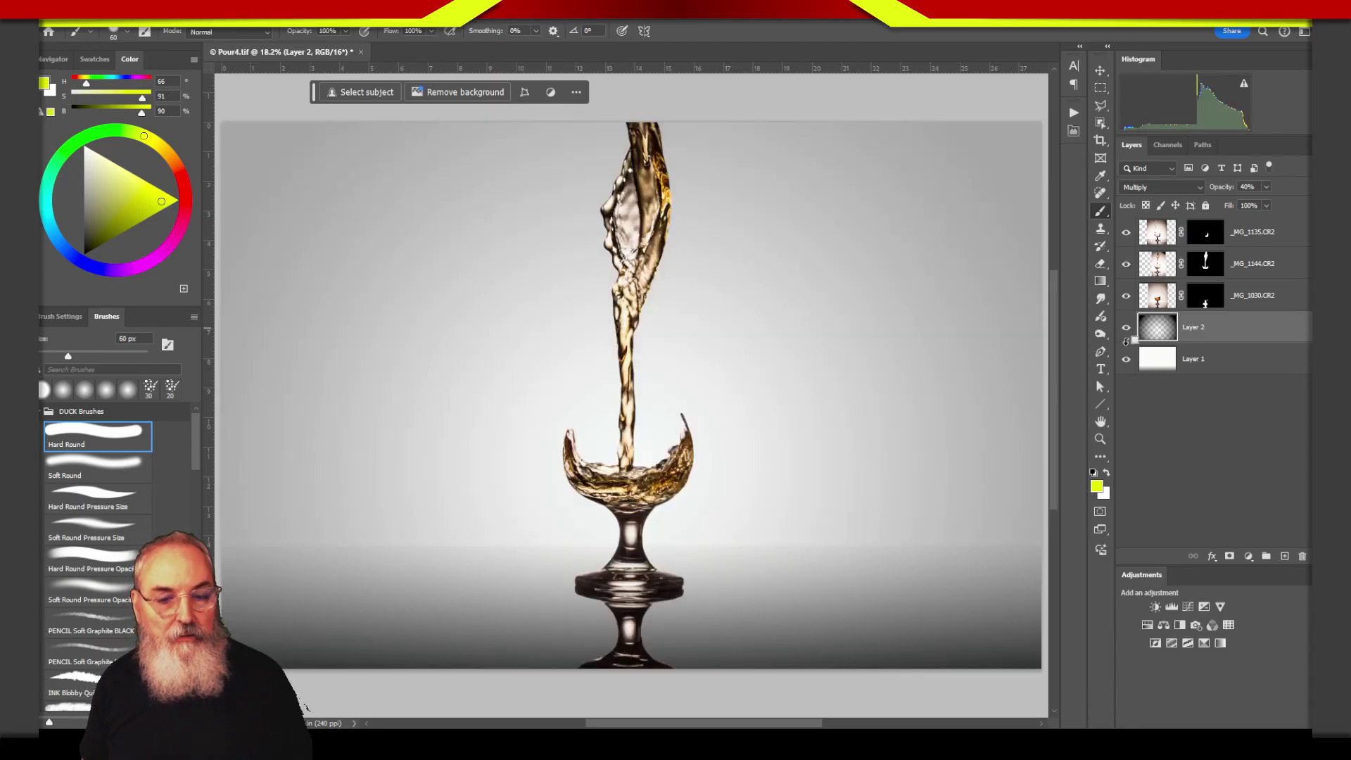
Step: Hide the three _MG glass layers and toggle Layer 2 to compare the backdrop
{"action": "left_click", "coordinate": [1126, 330], "text": "alt"}
{"action": "left_click", "coordinate": [1126, 360]}
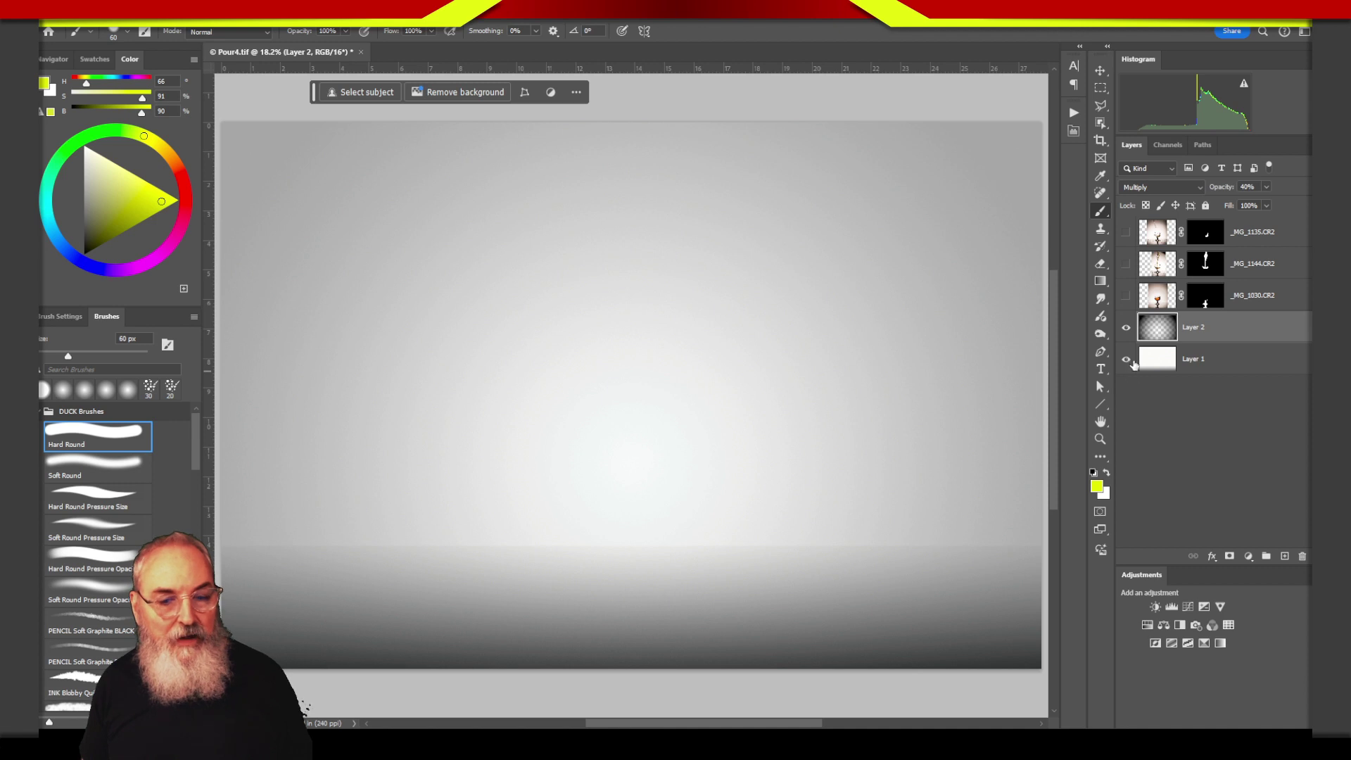
{"action": "left_click", "coordinate": [1127, 335]}
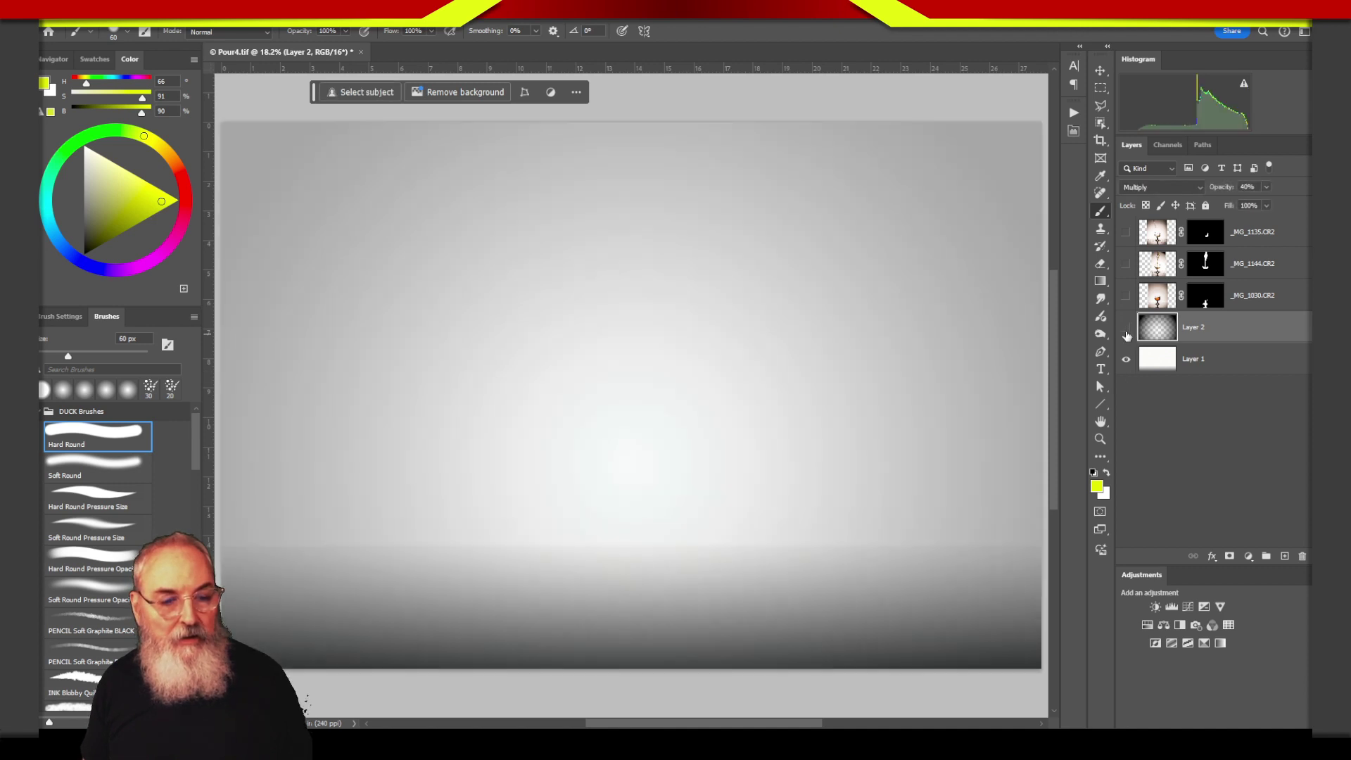
{"action": "left_click", "coordinate": [1127, 335]}
{"action": "left_click", "coordinate": [1126, 334]}
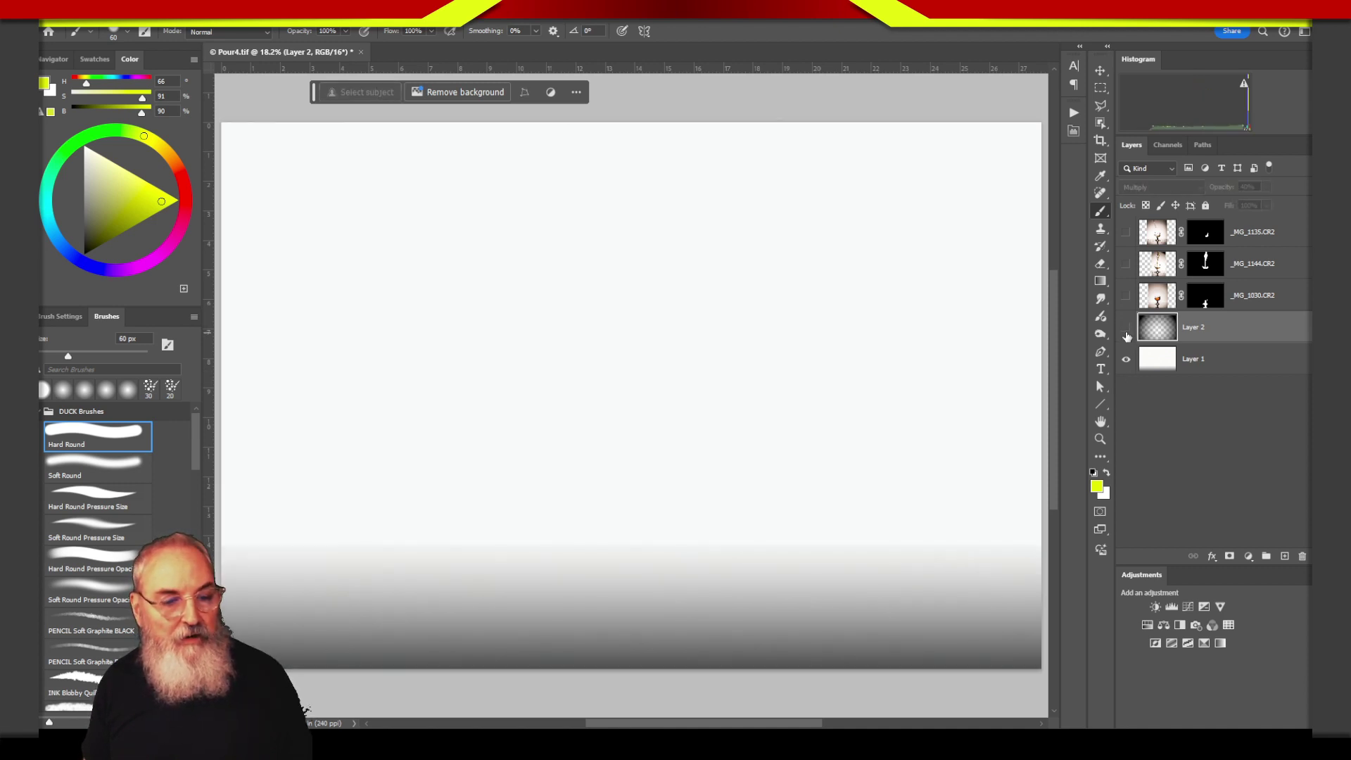
{"action": "left_click", "coordinate": [1126, 333]}
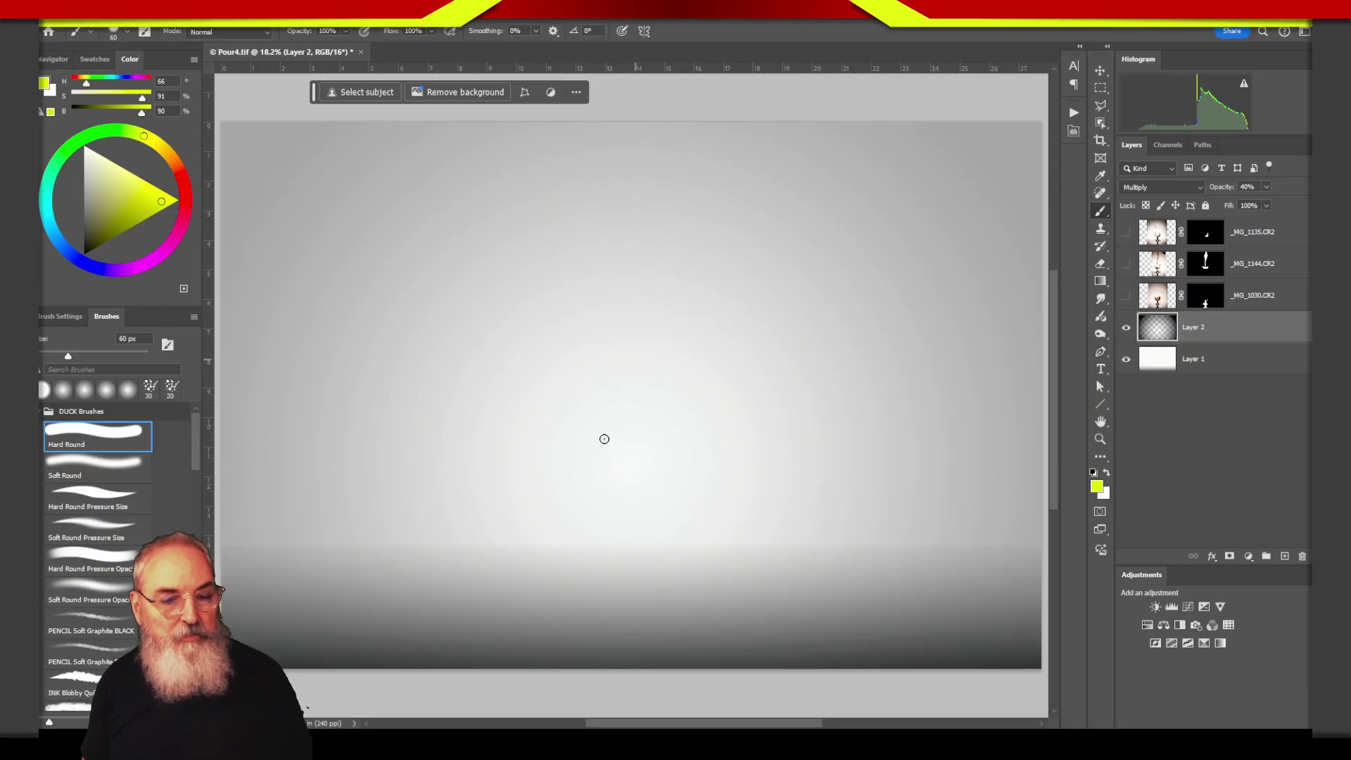
Step: Turn the eye icons of all three _MG pour layers back on in a single drag
{"action": "left_click_drag", "start_coordinate": [1126, 298], "coordinate": [1127, 232]}
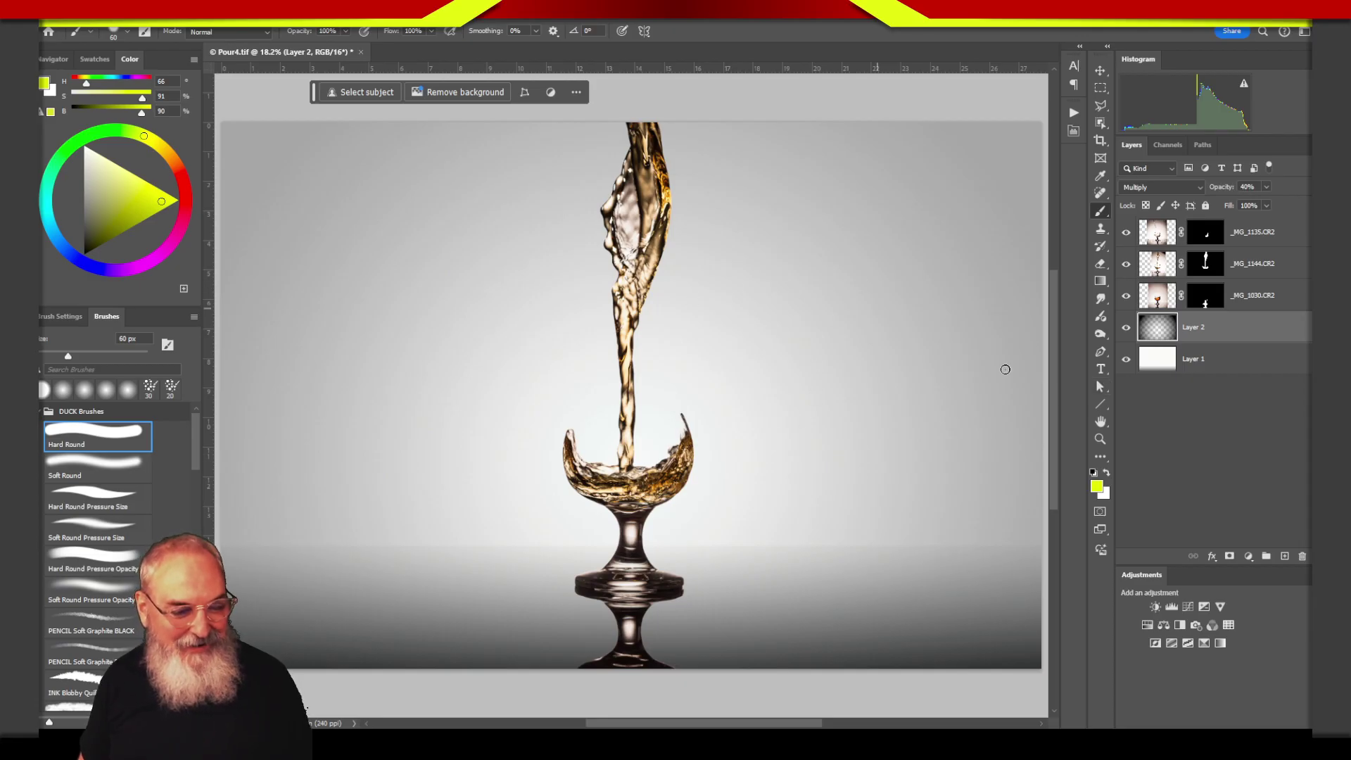
{"action": "left_click", "coordinate": [1204, 461]}
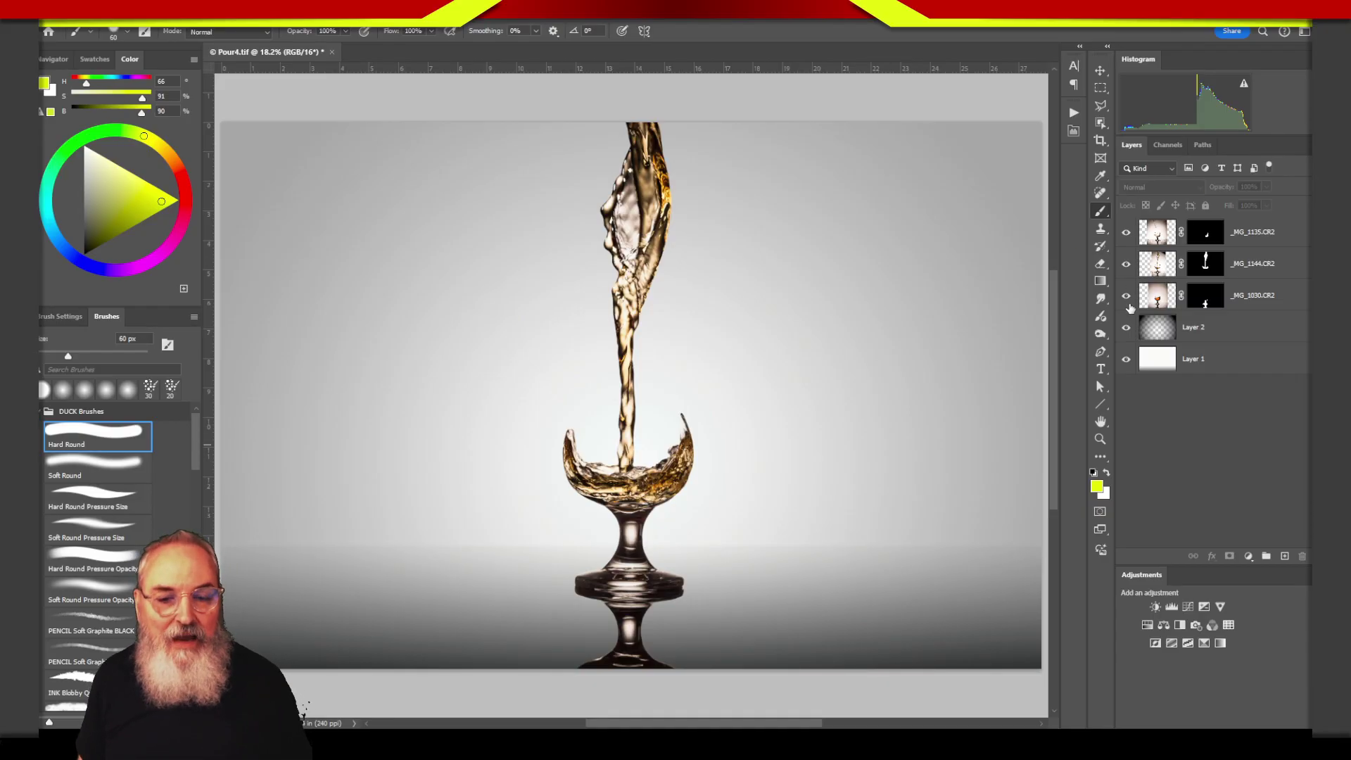
{"action": "left_click", "coordinate": [1127, 264], "text": "alt"}
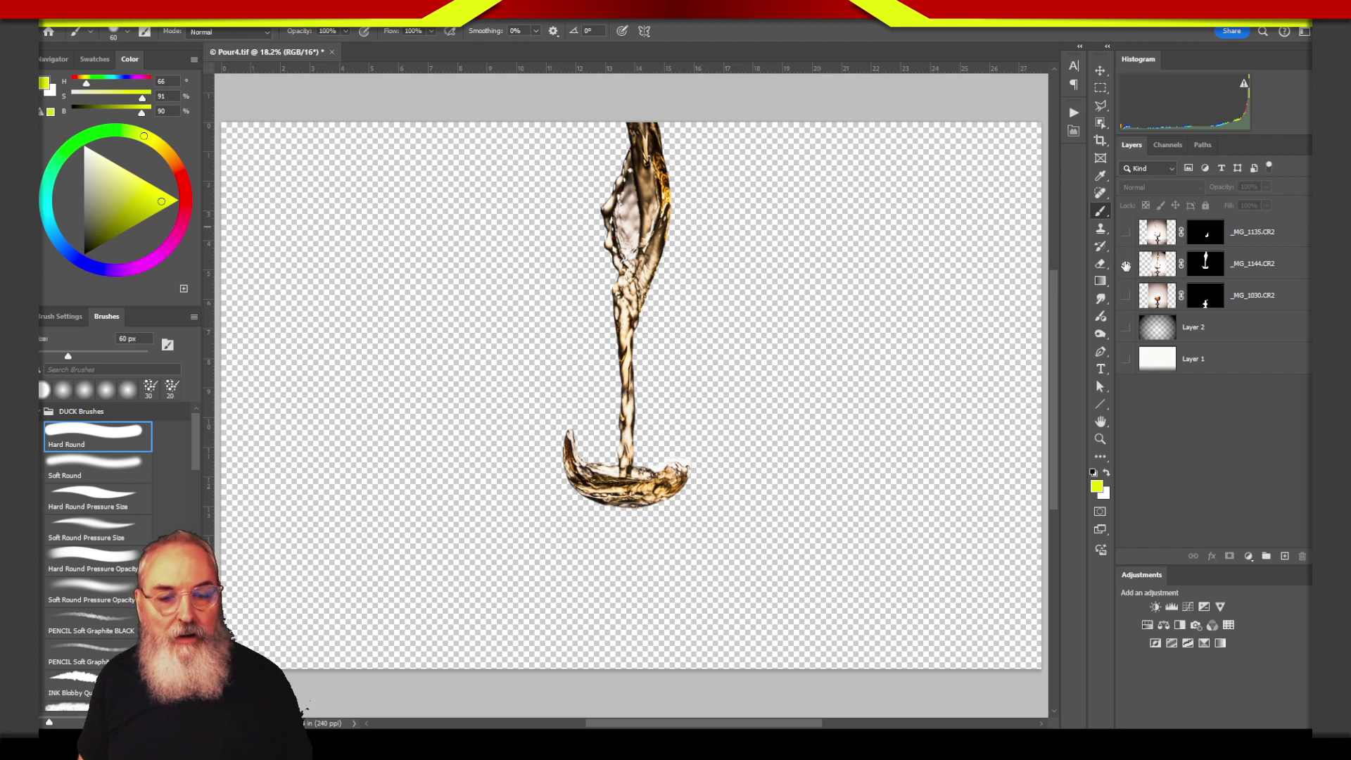
{"action": "left_click", "coordinate": [1127, 266], "text": "alt"}
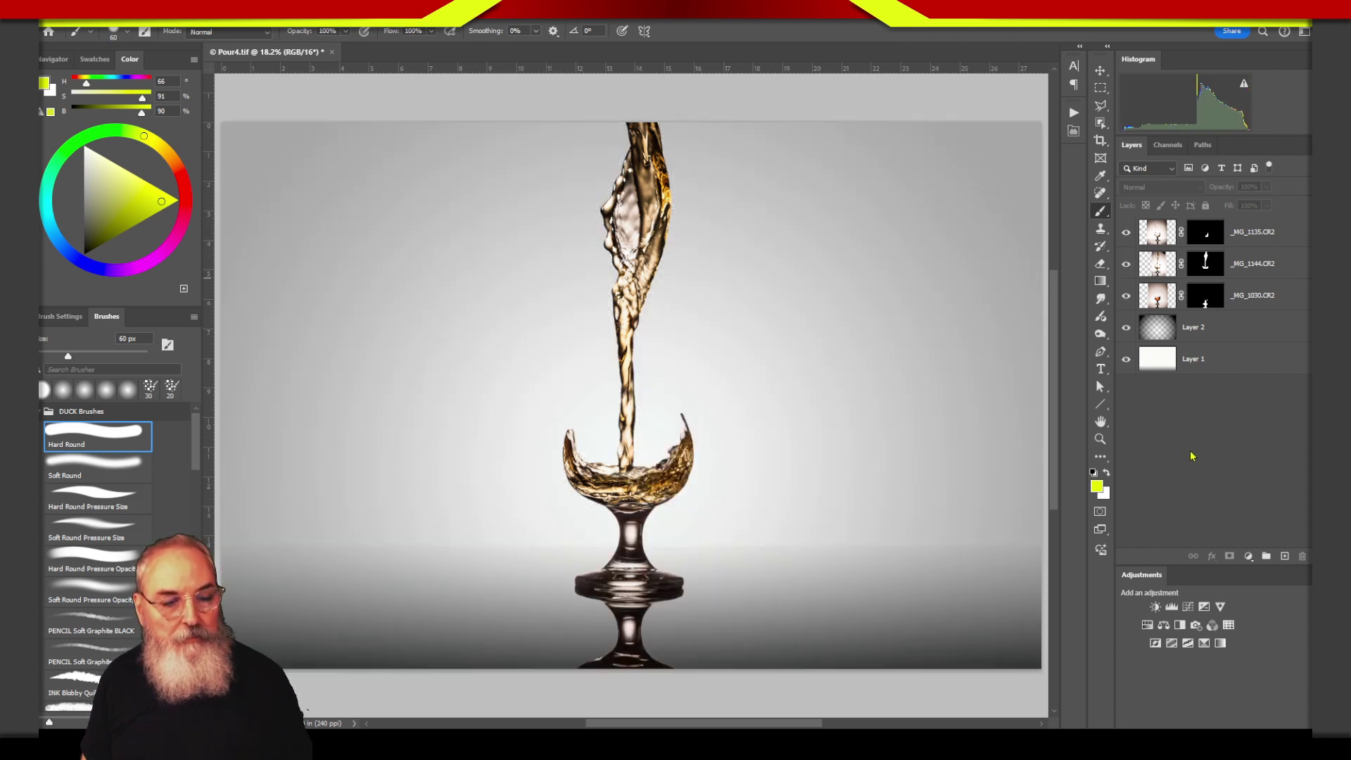